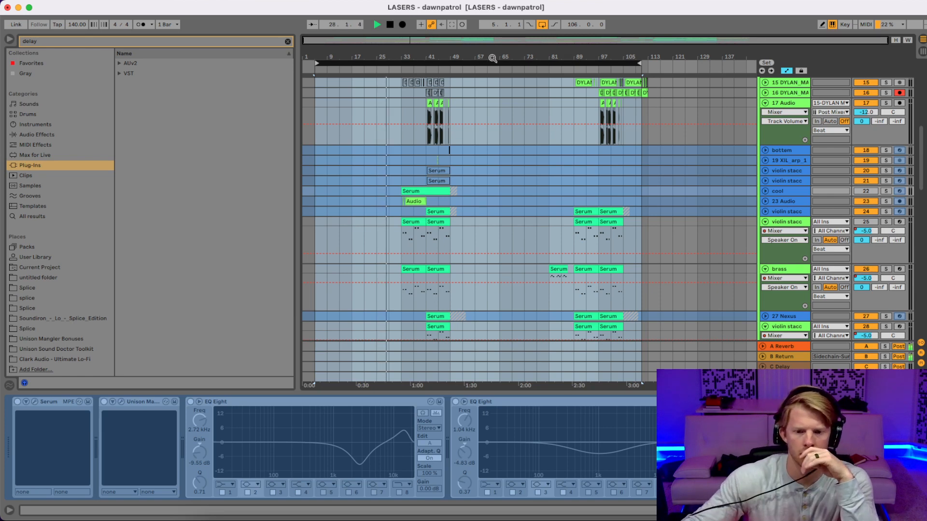
# Step: Collapse the expanded tracks, then fold the Beat group and the pink 58 Group
pyautogui.scroll(5, 695, 216)
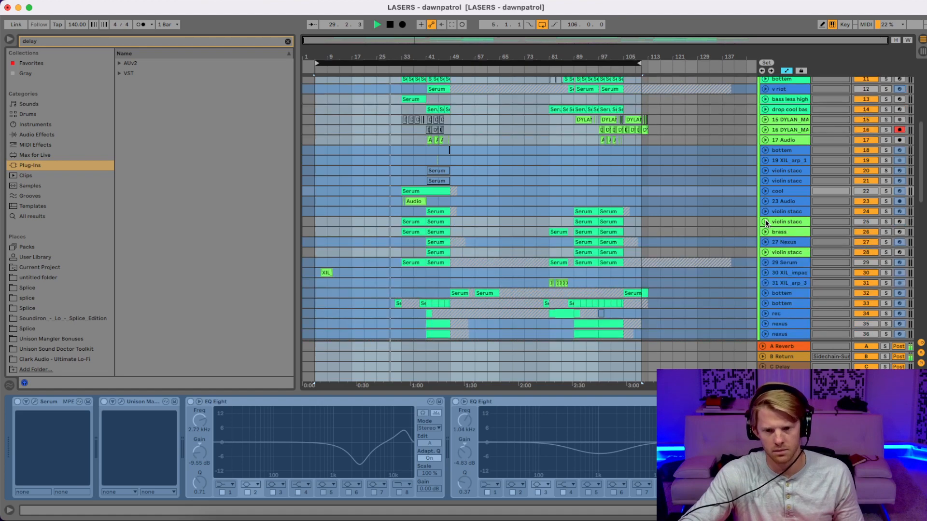
pyautogui.scroll(3, 696, 216)
pyautogui.click(769, 109)
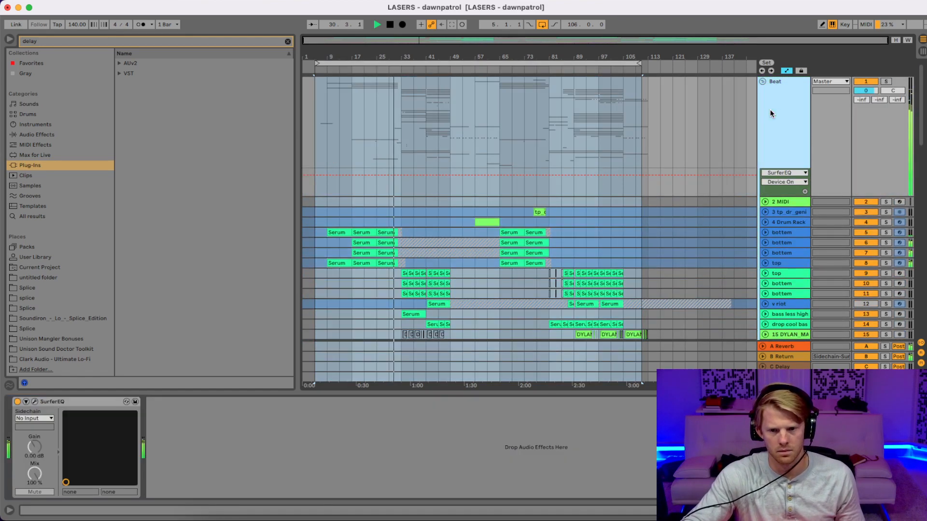
pyautogui.click(762, 81)
pyautogui.click(762, 174)
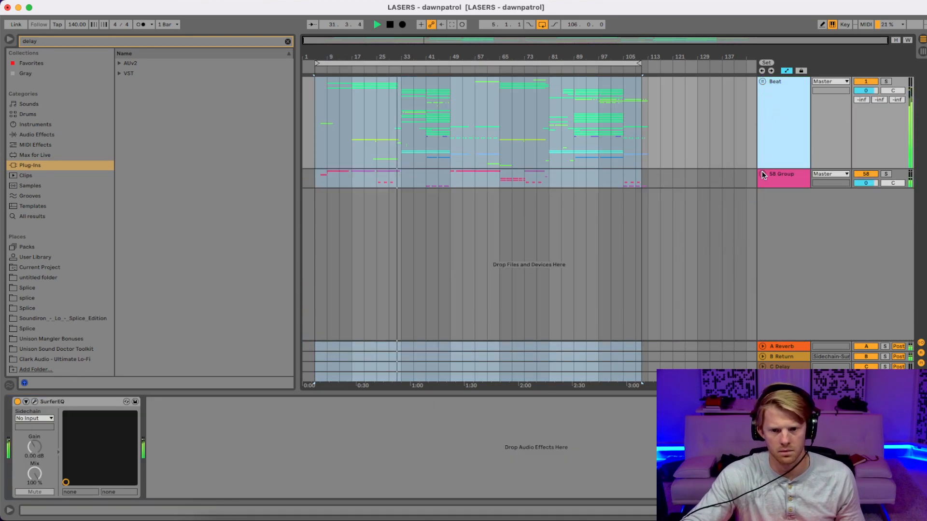
# Step: Rename the 58 Group track as Vocals
pyautogui.click(781, 175)
pyautogui.press('super+r')
pyautogui.write('V')
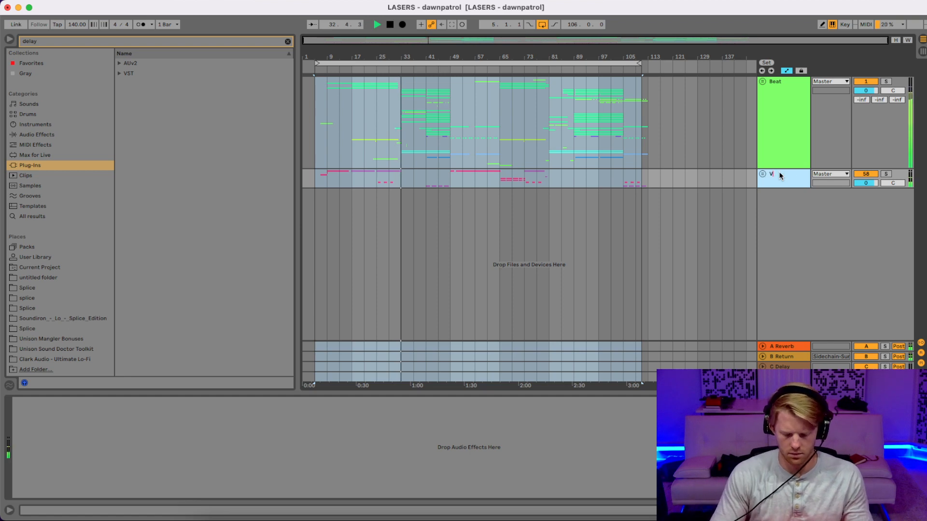
pyautogui.write('ocals')
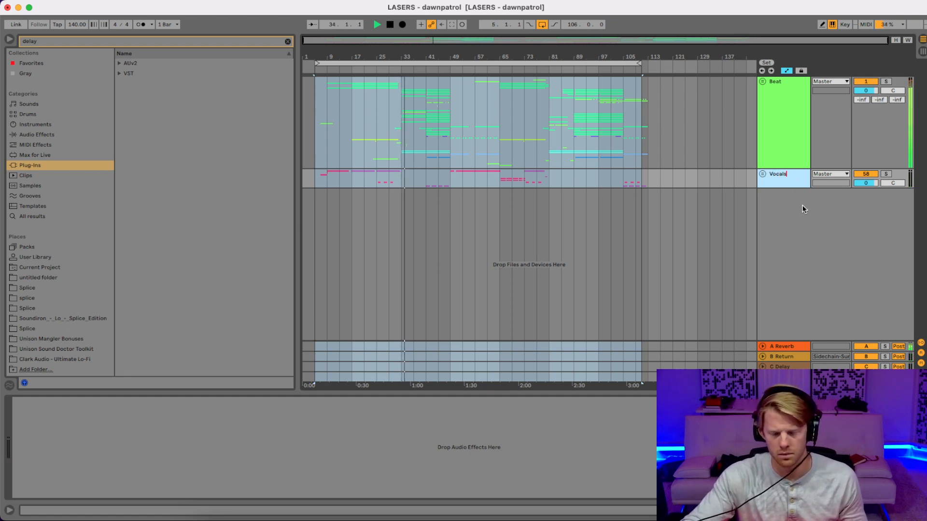
pyautogui.press('Return')
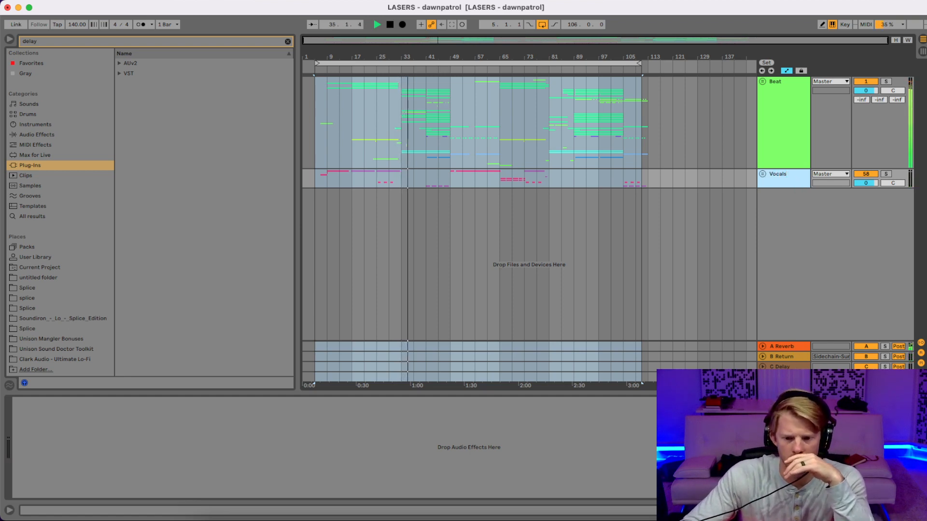
# Step: Check the Ozone 8 Maximizer levels on the master during playback, stop playback and close the plug-in window
pyautogui.click(783, 377)
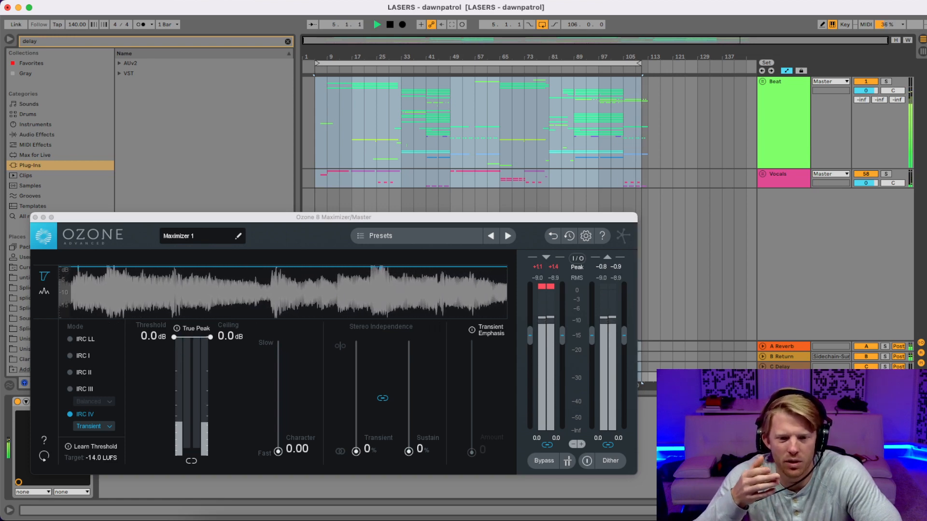
pyautogui.press('space')
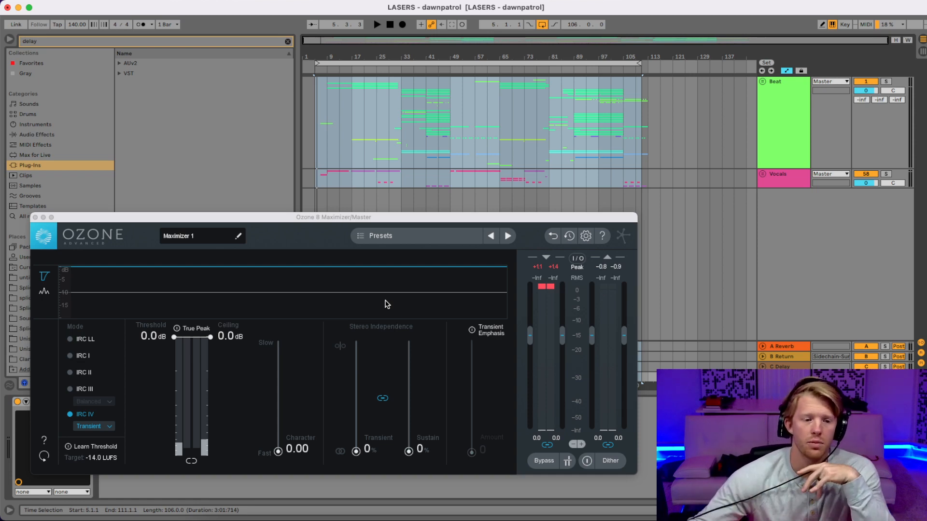
pyautogui.click(35, 217)
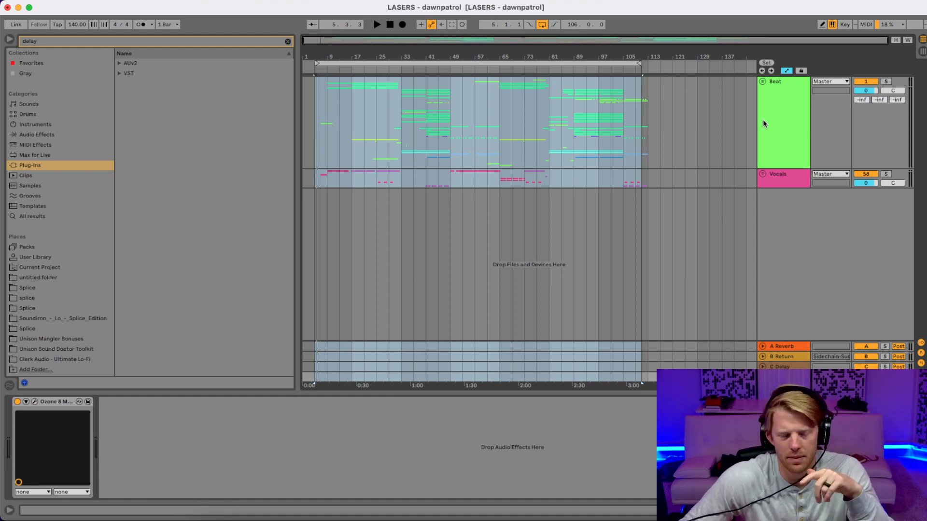
# Step: Play the song's ending from bar 105 and extend the arrangement loop to bar 113, making it 108 bars long
pyautogui.click(785, 114)
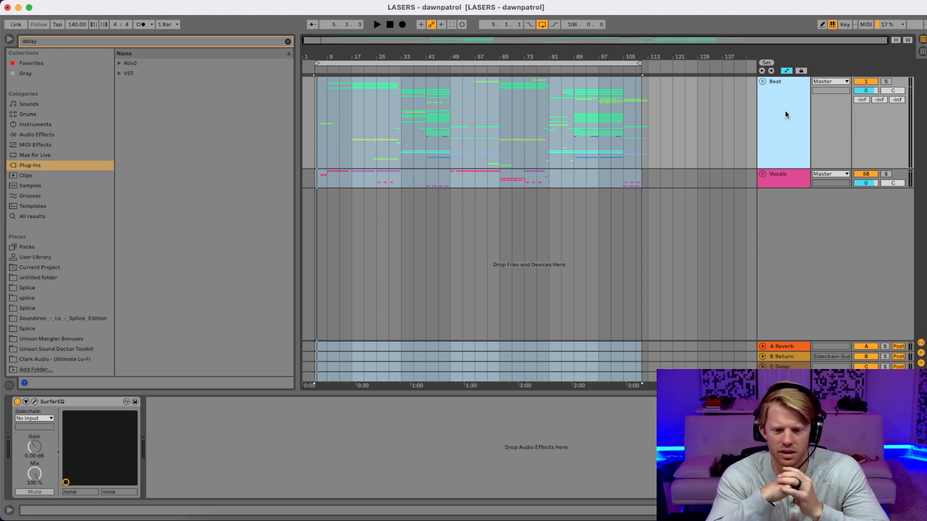
pyautogui.click(613, 105)
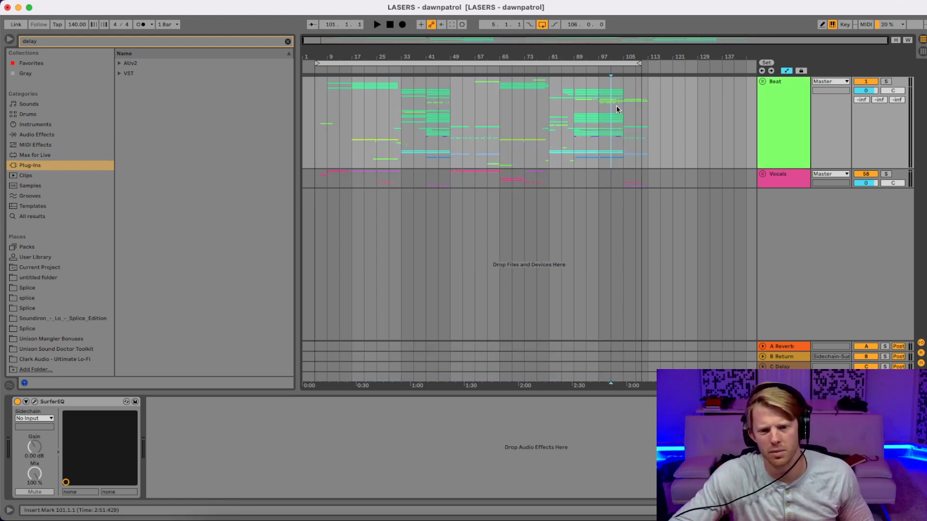
pyautogui.click(625, 104)
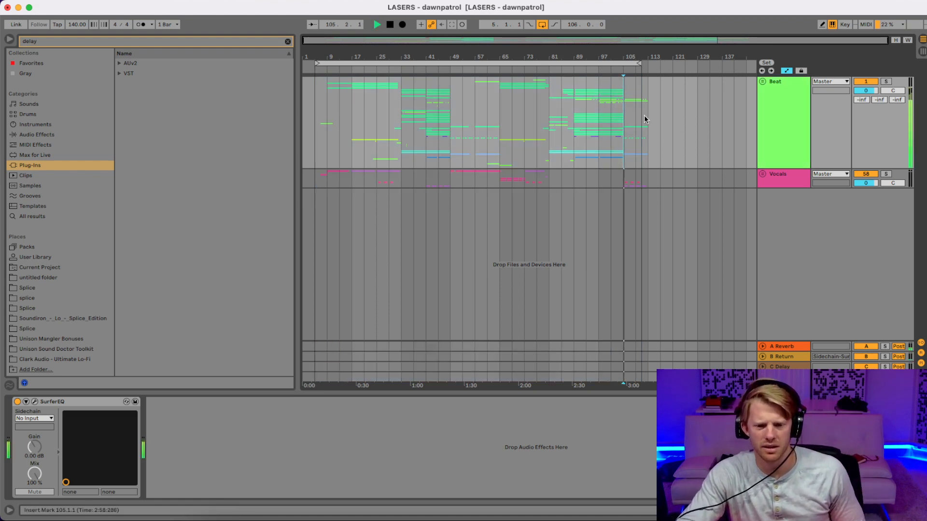
pyautogui.moveTo(639, 63); pyautogui.dragTo(650, 96)
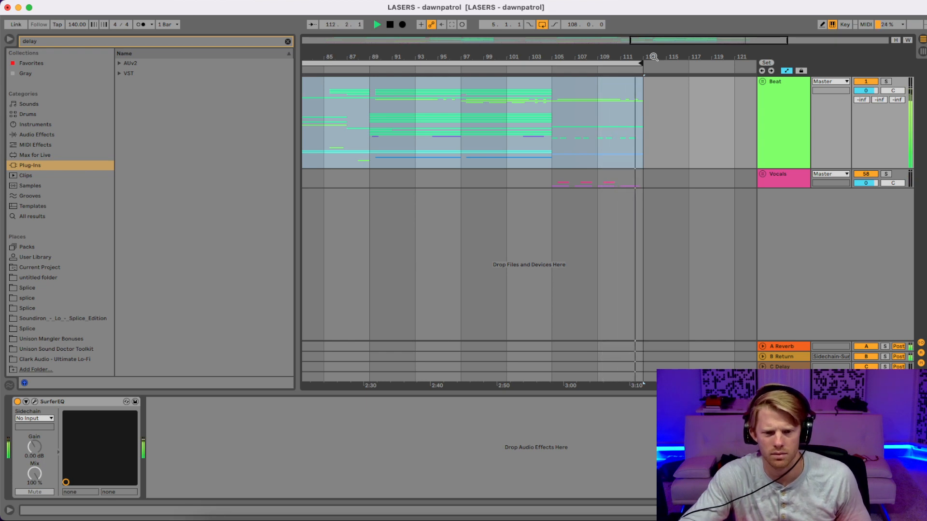
pyautogui.press('space')
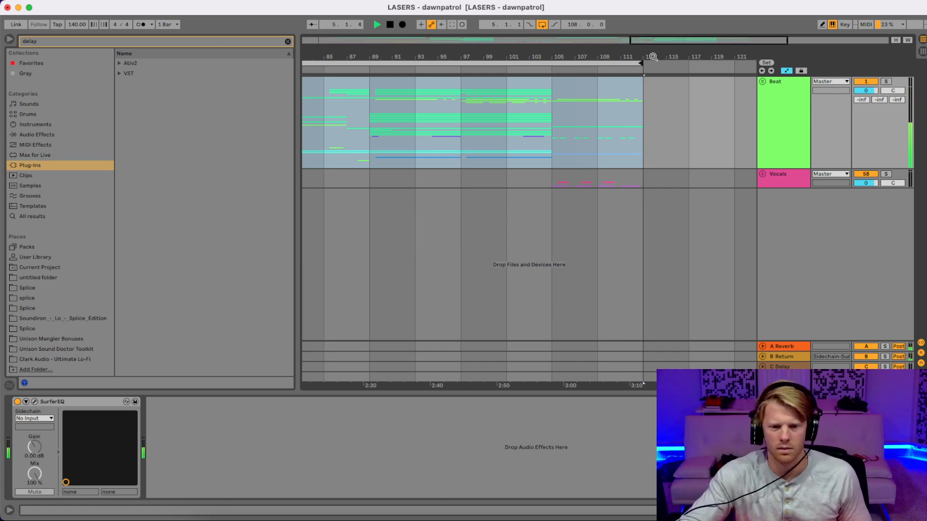
pyautogui.press('space')
# Step: Place the insert marker at bar 105, unfold the Beat group and expand vocal tracks 15 and 16
pyautogui.click(552, 117)
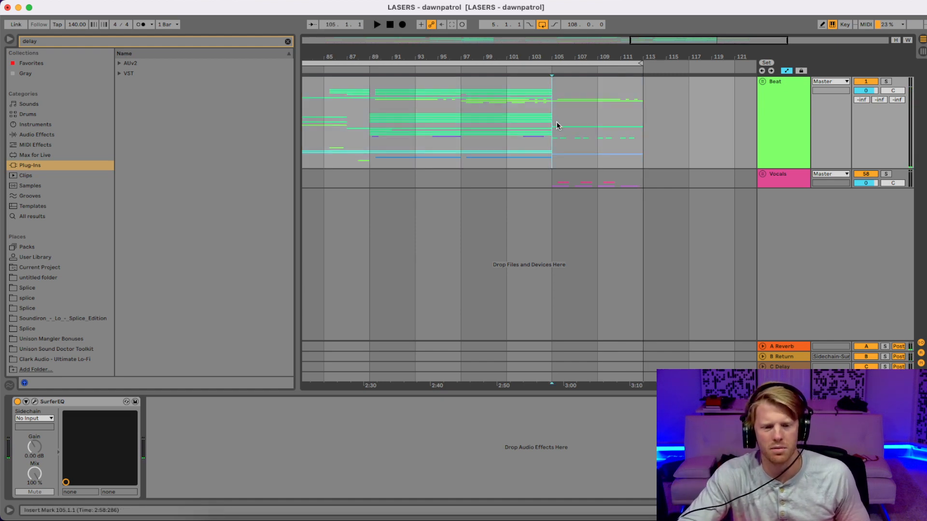
pyautogui.click(762, 82)
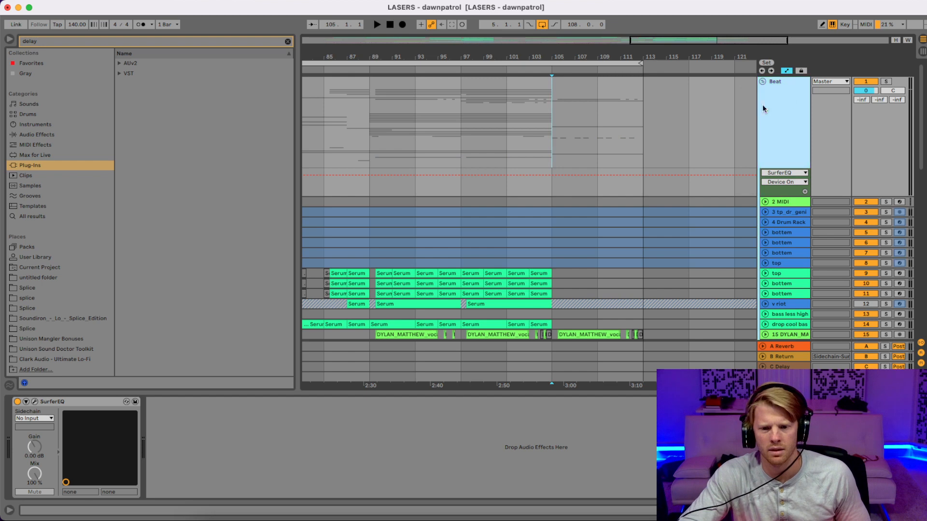
pyautogui.scroll(-5, 647, 175)
pyautogui.click(765, 199)
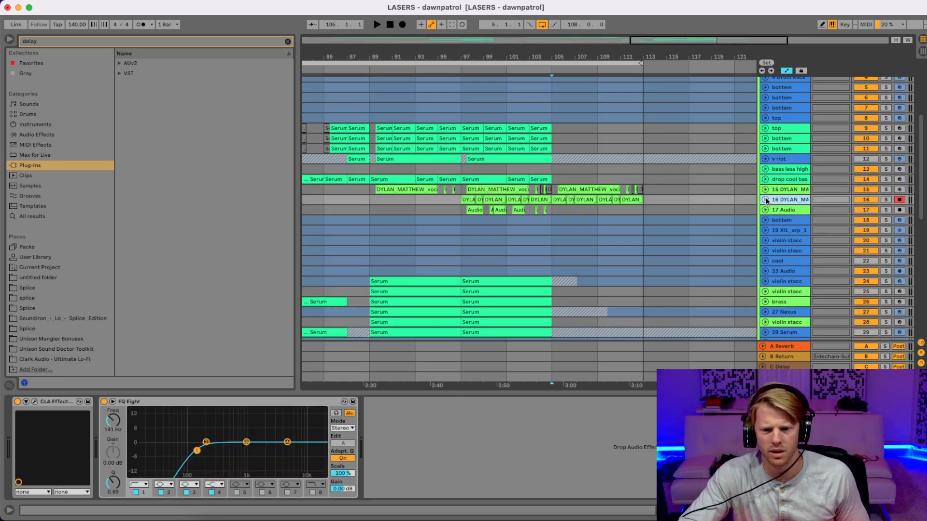
pyautogui.click(765, 189)
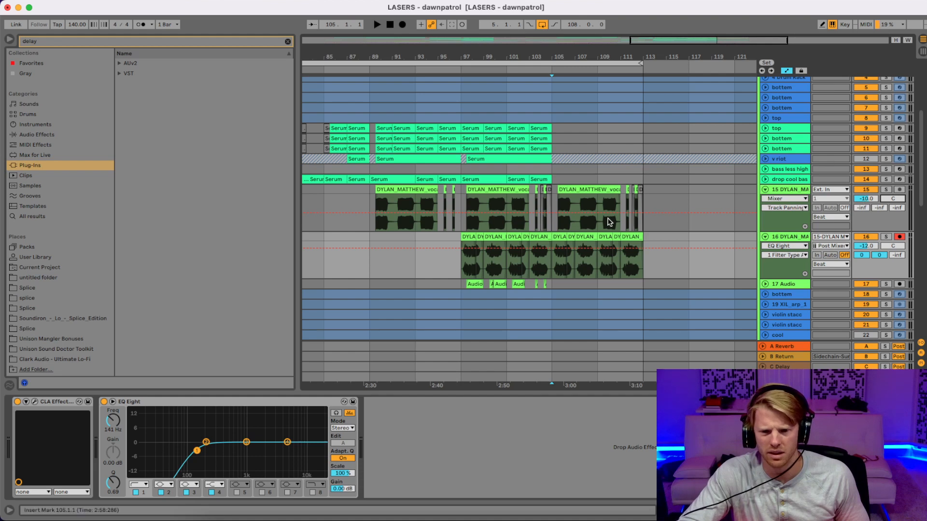
# Step: Automate panning from bar 105, with track 15 at 50L and track 16 at 50R, and play it back from there
pyautogui.moveTo(555, 216); pyautogui.dragTo(555, 231)
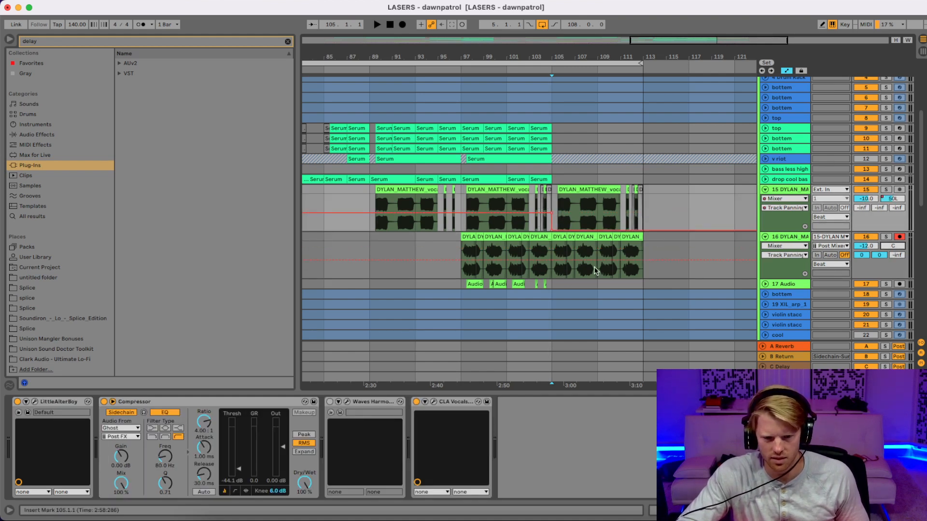
pyautogui.moveTo(553, 263); pyautogui.dragTo(552, 241)
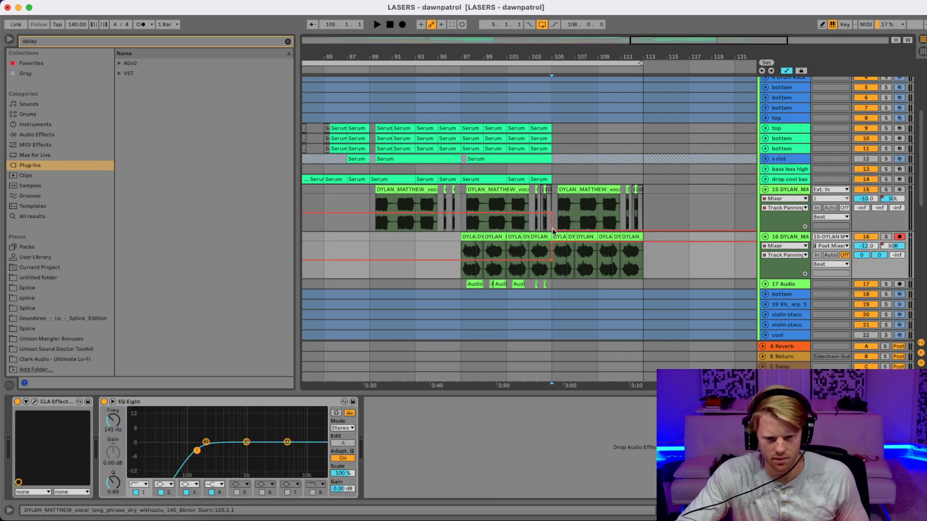
pyautogui.click(546, 197)
pyautogui.press('space')
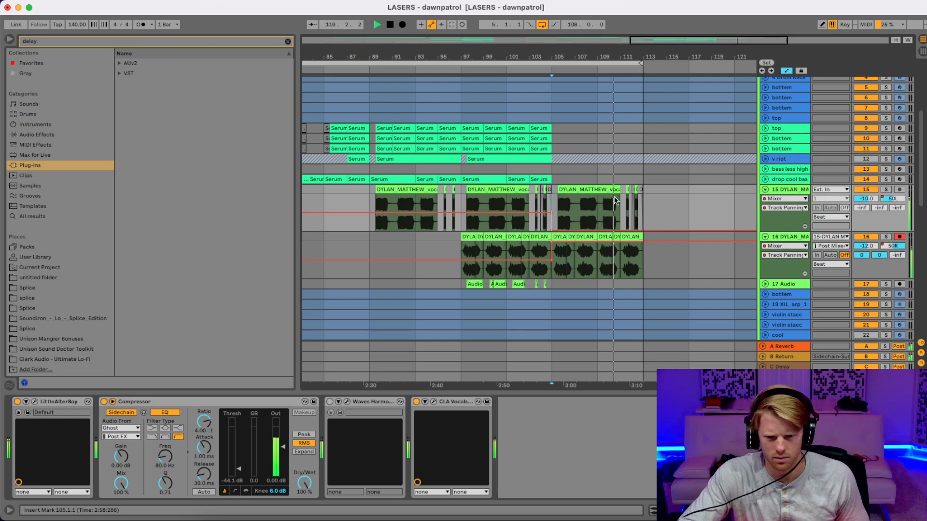
pyautogui.press('space')
# Step: Search the audio effects for "phone" and add the Hybrid Reverb preset Phone Call to track 16
pyautogui.click(786, 237)
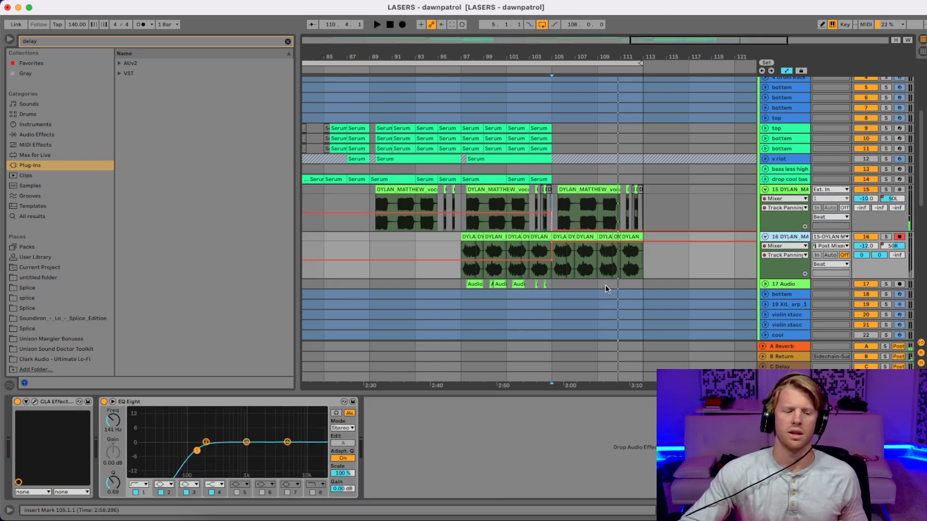
pyautogui.click(288, 42)
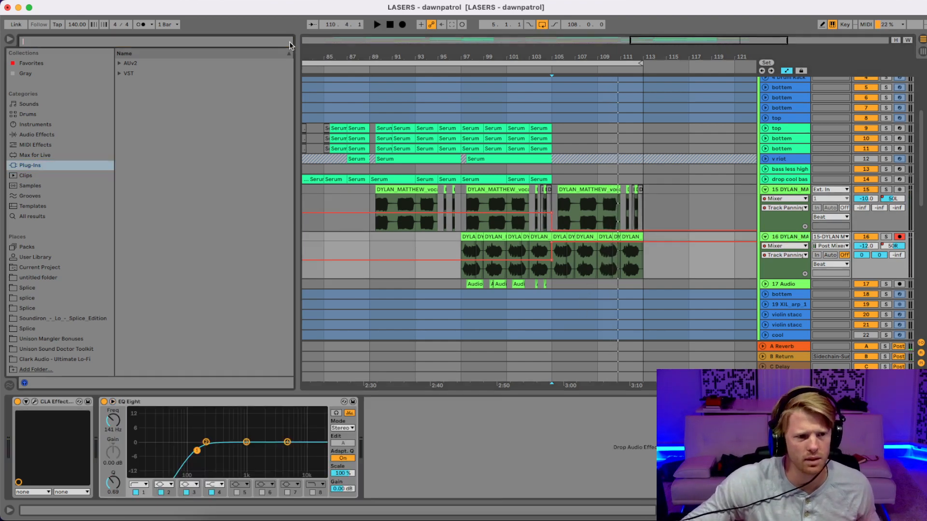
pyautogui.write('phone')
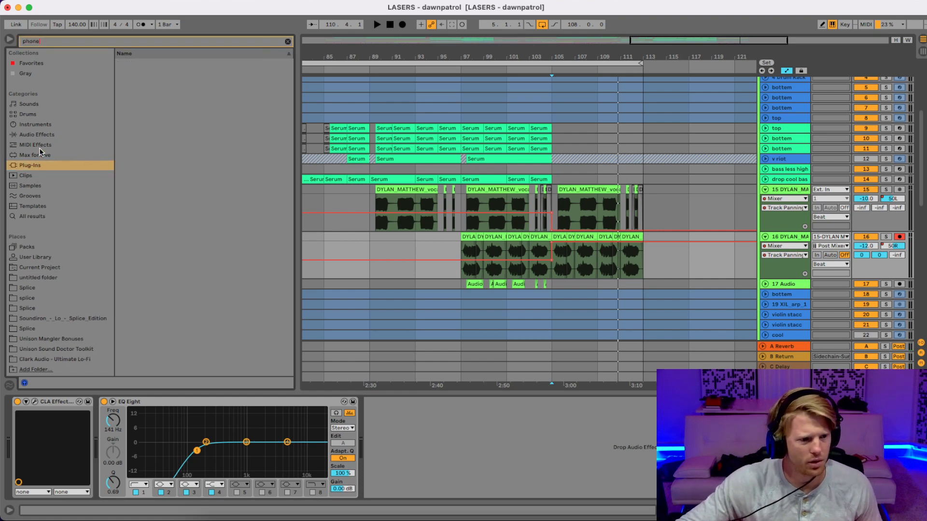
pyautogui.click(42, 134)
pyautogui.click(121, 63)
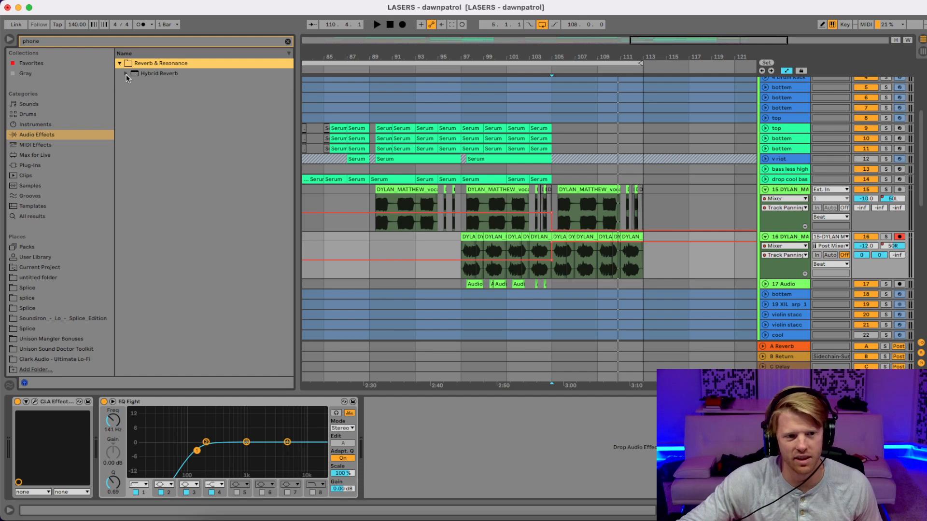
pyautogui.click(126, 74)
pyautogui.click(136, 88)
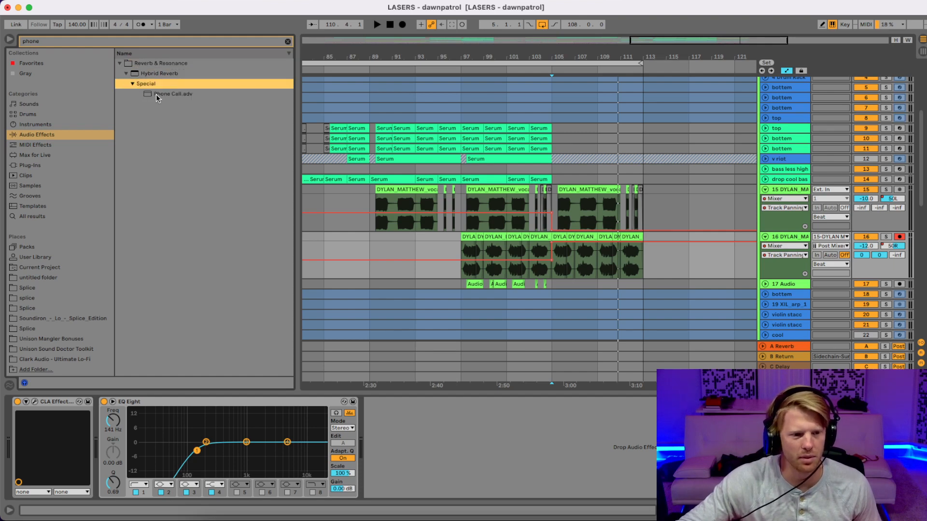
pyautogui.moveTo(156, 95); pyautogui.dragTo(517, 247)
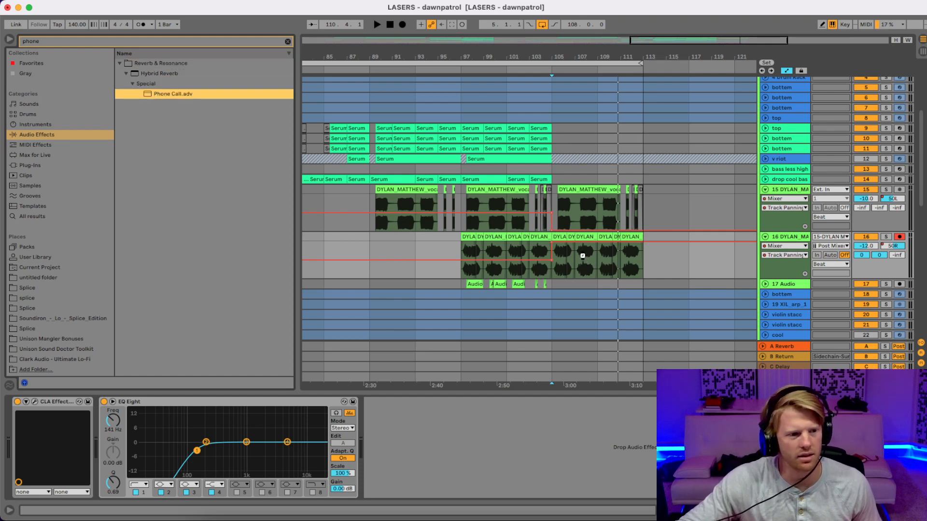
pyautogui.moveTo(582, 256); pyautogui.dragTo(583, 256)
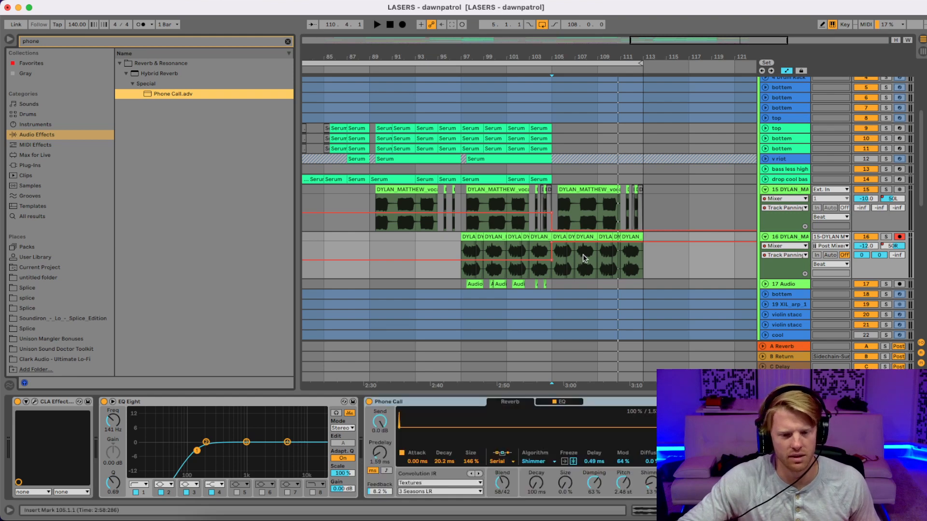
# Step: Automate Phone Call's Device On parameter on track 16 so it is off before bar 105 and on from there
pyautogui.click(786, 245)
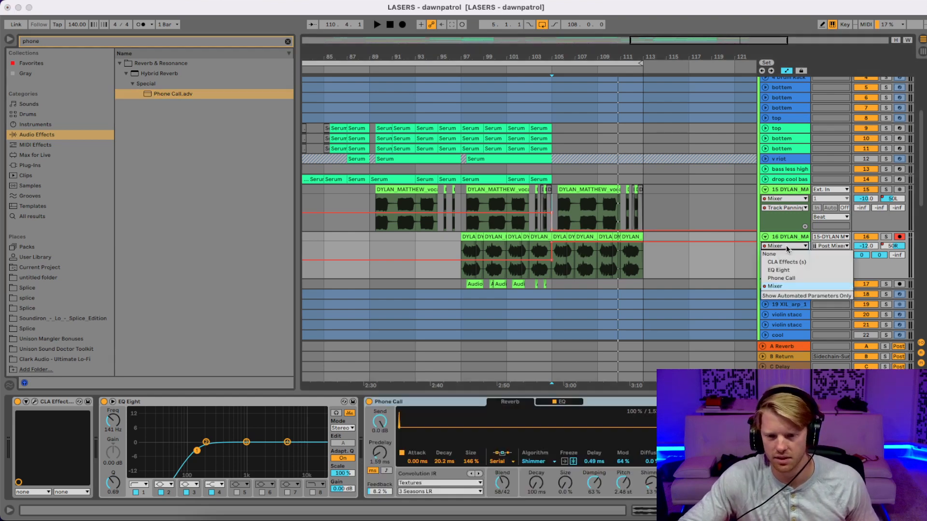
pyautogui.click(790, 282)
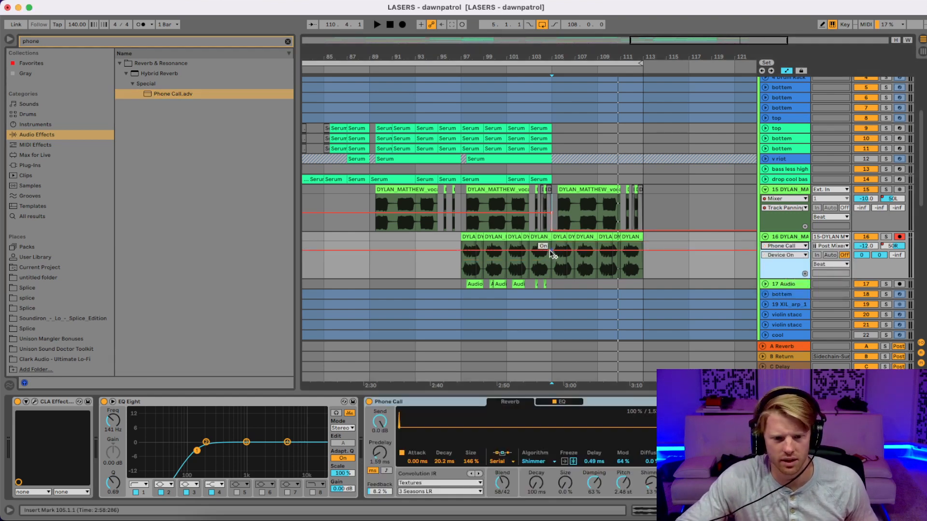
pyautogui.moveTo(550, 250); pyautogui.dragTo(549, 269)
pyautogui.press('space')
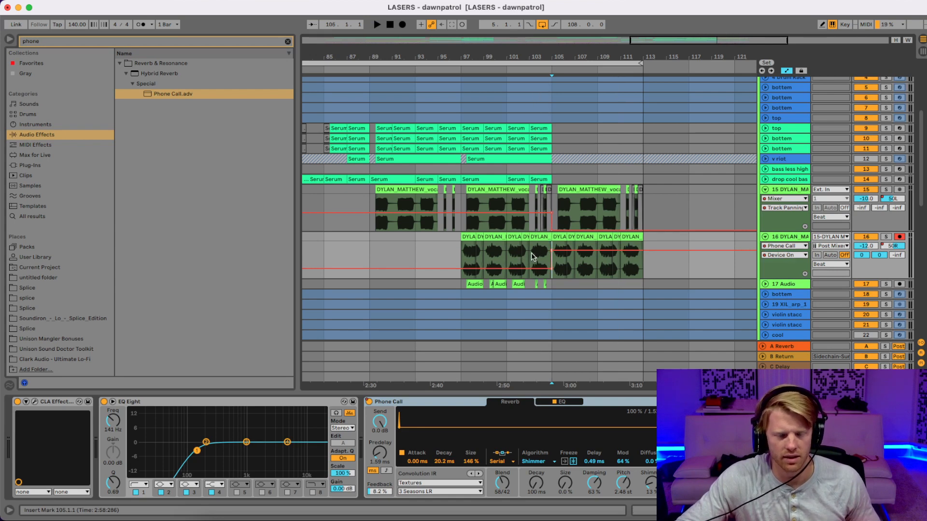
# Step: Copy the Phone Call device to the end of track 15's effect chain and show its Device On automation
pyautogui.click(447, 408)
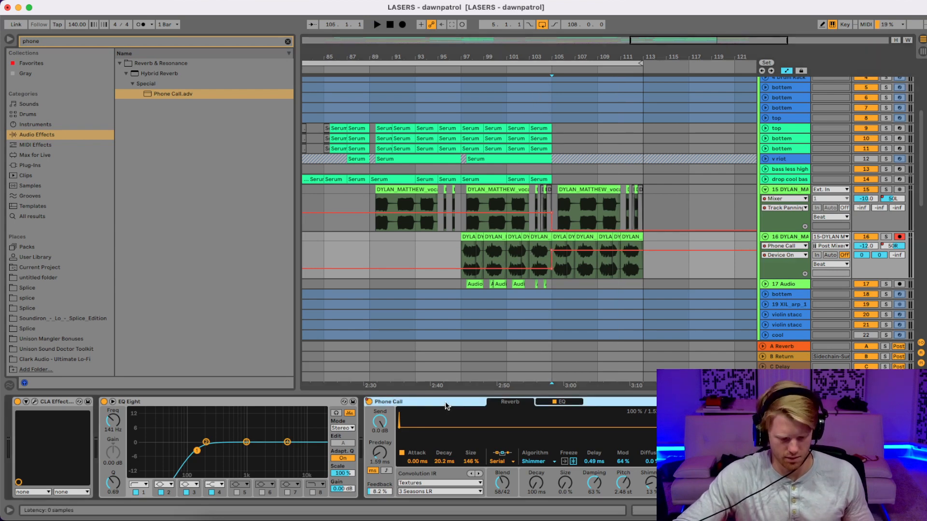
pyautogui.click(777, 191)
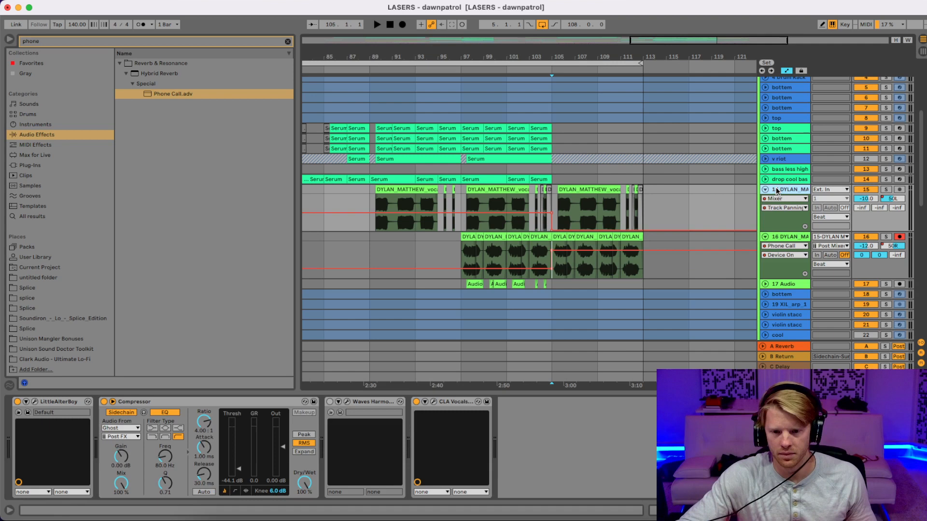
pyautogui.click(599, 449)
pyautogui.press('super+v')
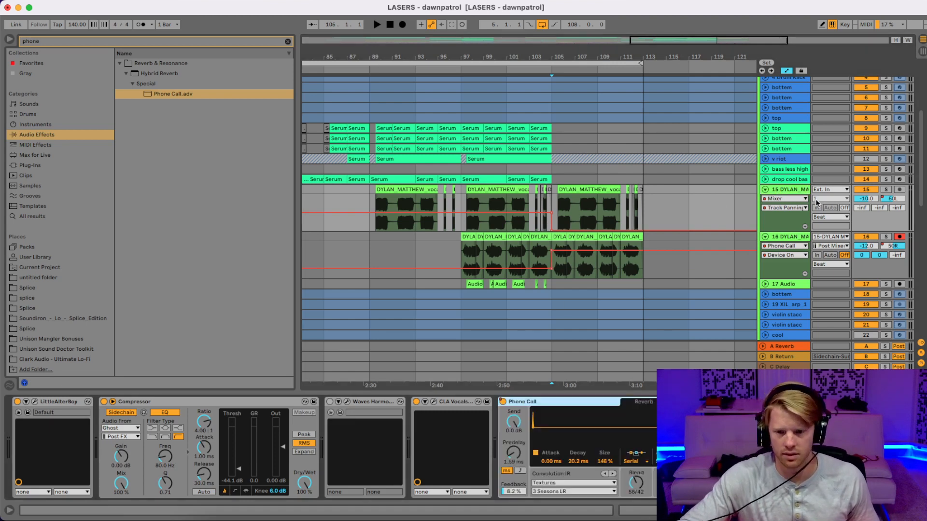
pyautogui.click(784, 199)
pyautogui.click(784, 247)
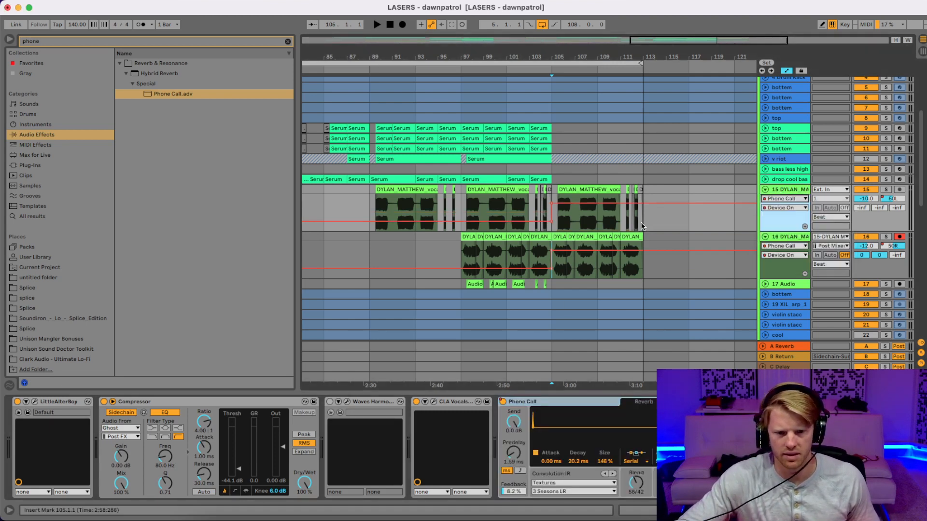
# Step: Play the arrangement from bar 101 to hear the vocals' switch to the phone-call effect at bar 105
pyautogui.click(527, 210)
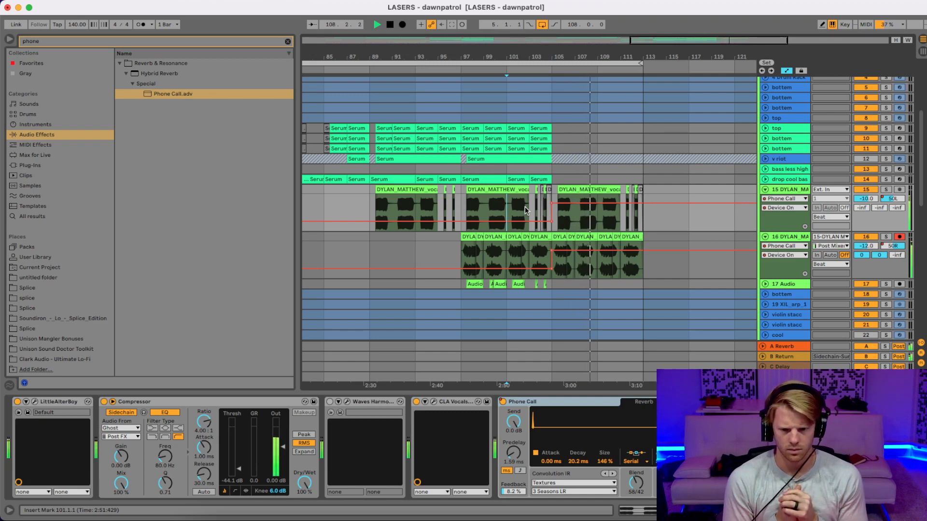
pyautogui.press('space')
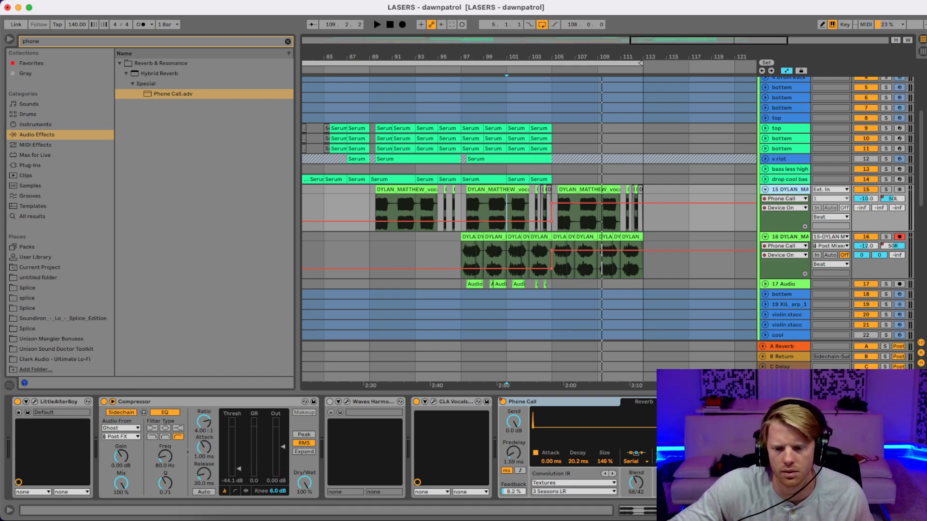
pyautogui.press('space')
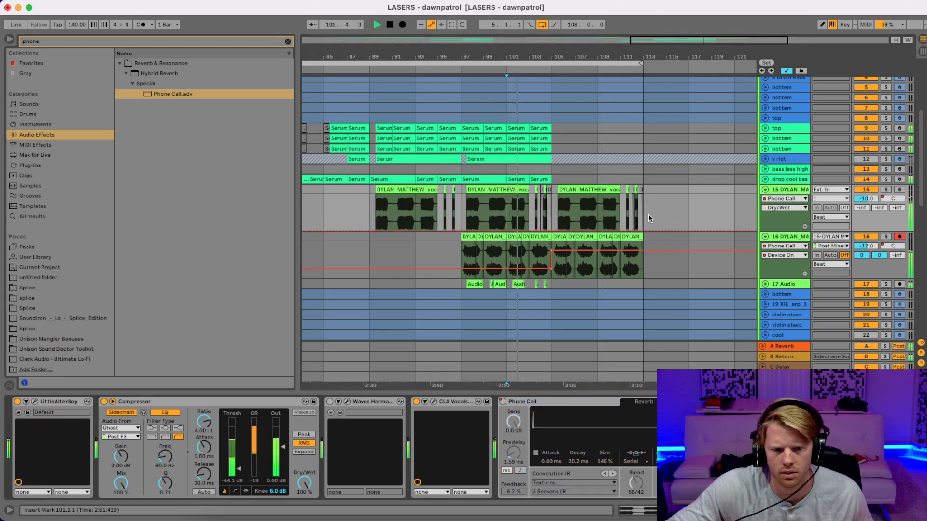
# Step: Lower Phone Call's Dry/Wet on track 16 while playing from bar 105
pyautogui.click(550, 210)
pyautogui.press('space')
pyautogui.click(788, 237)
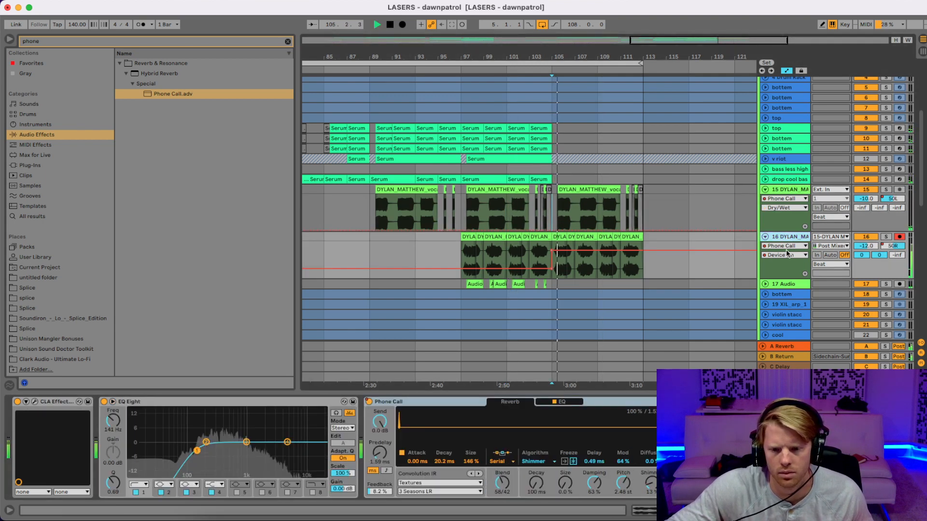
pyautogui.click(683, 483)
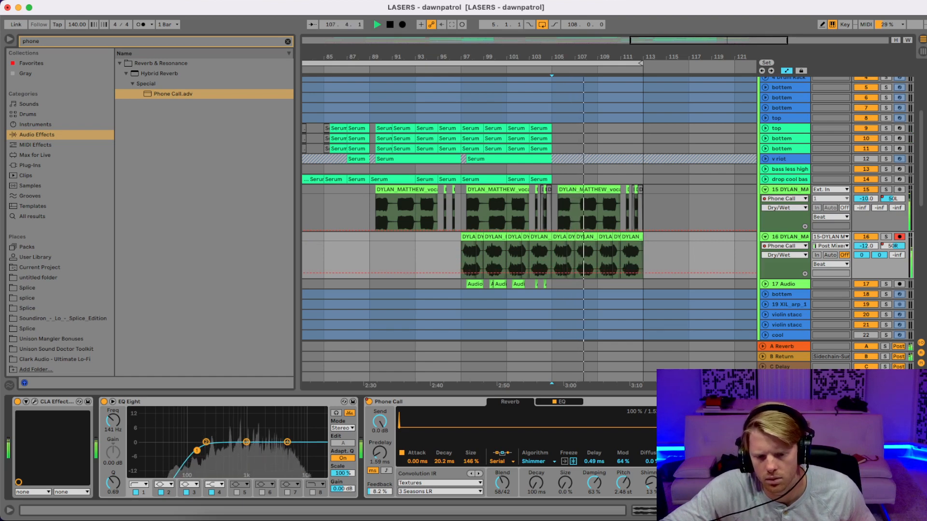
pyautogui.press('space')
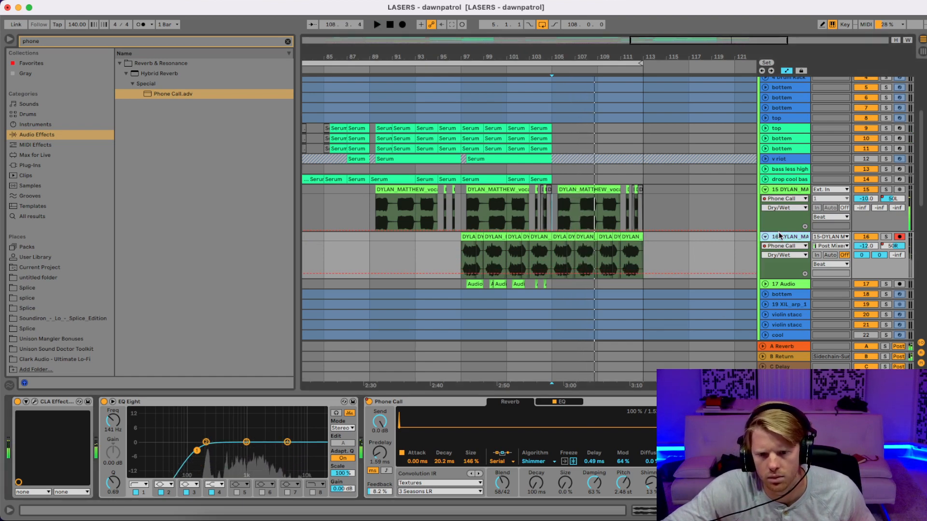
# Step: Solo track 15 and play it from bar 105 to hear its phone-call effect alone
pyautogui.click(783, 191)
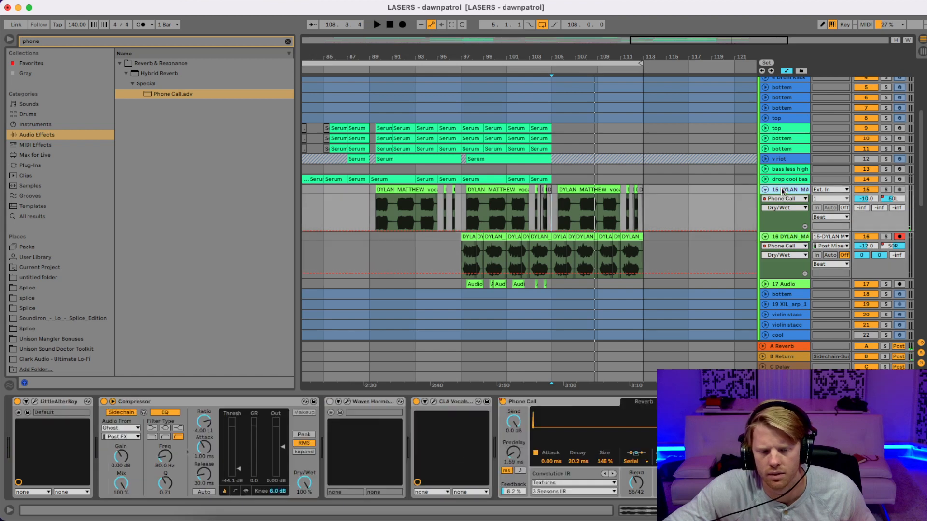
pyautogui.press('space')
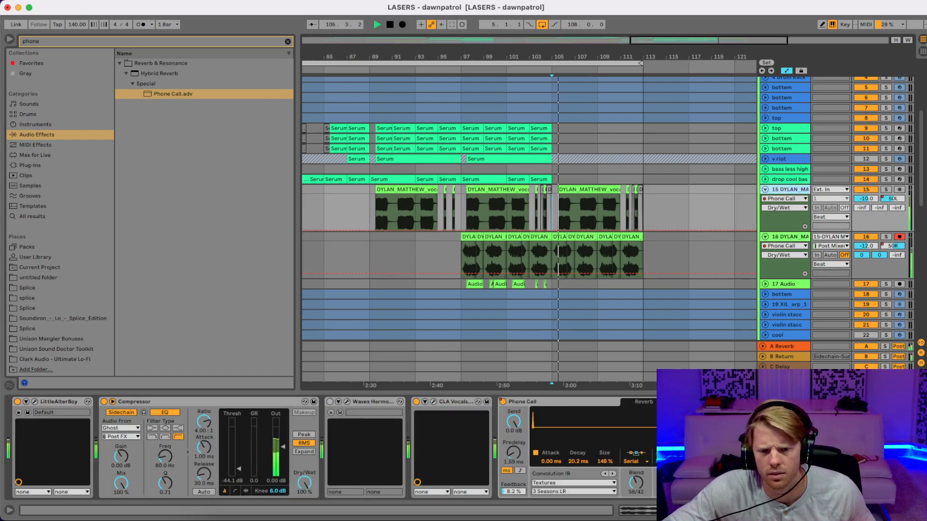
pyautogui.click(887, 190)
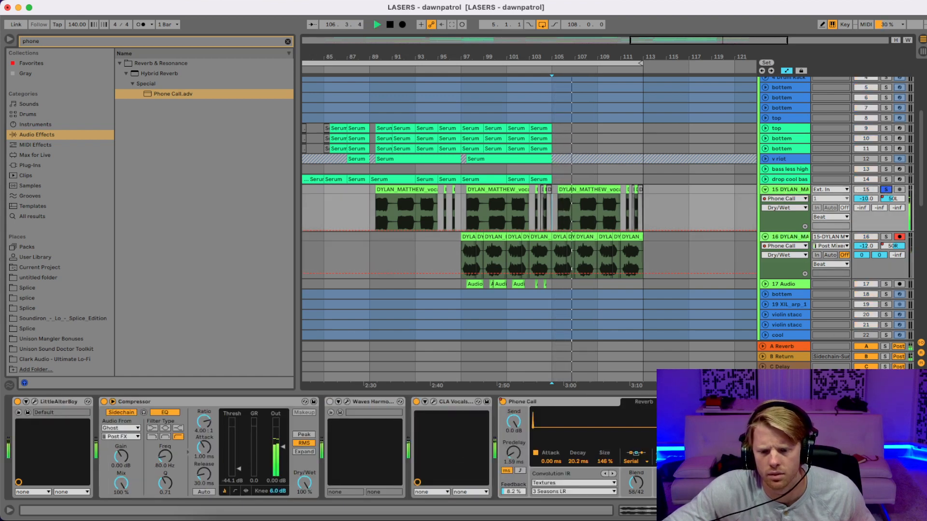
pyautogui.press('space')
pyautogui.press('space')
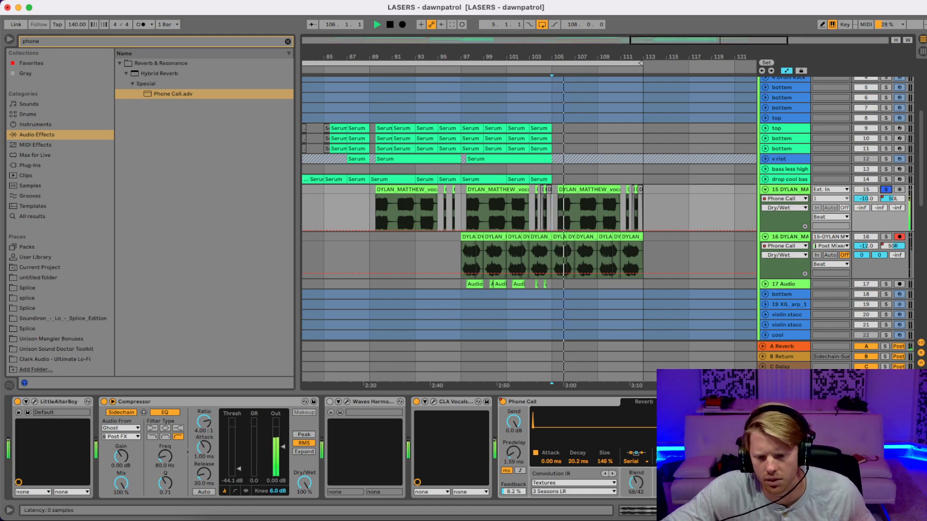
# Step: Reshape Phone Call's EQ curve on track 15 and turn its Send down to -inf dB during playback
pyautogui.click(691, 402)
pyautogui.press('space')
pyautogui.moveTo(653, 425); pyautogui.dragTo(614, 436)
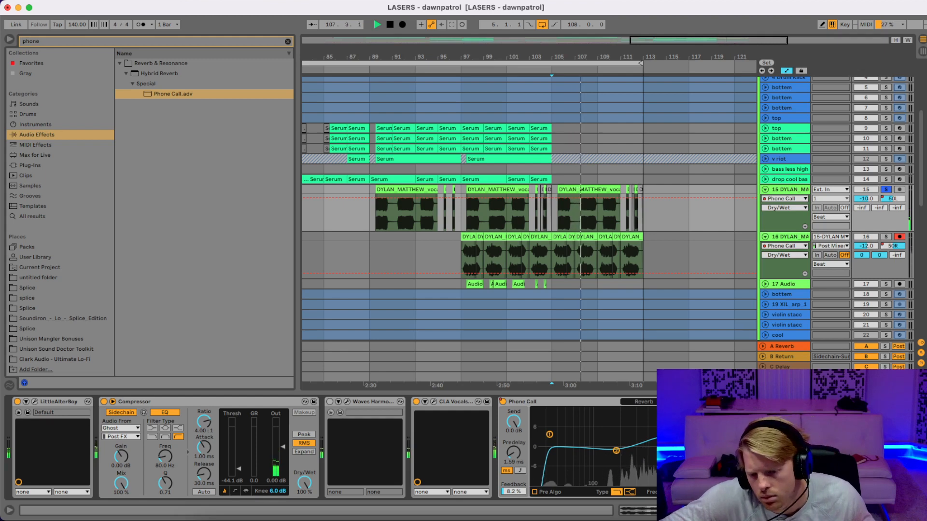
pyautogui.click(649, 402)
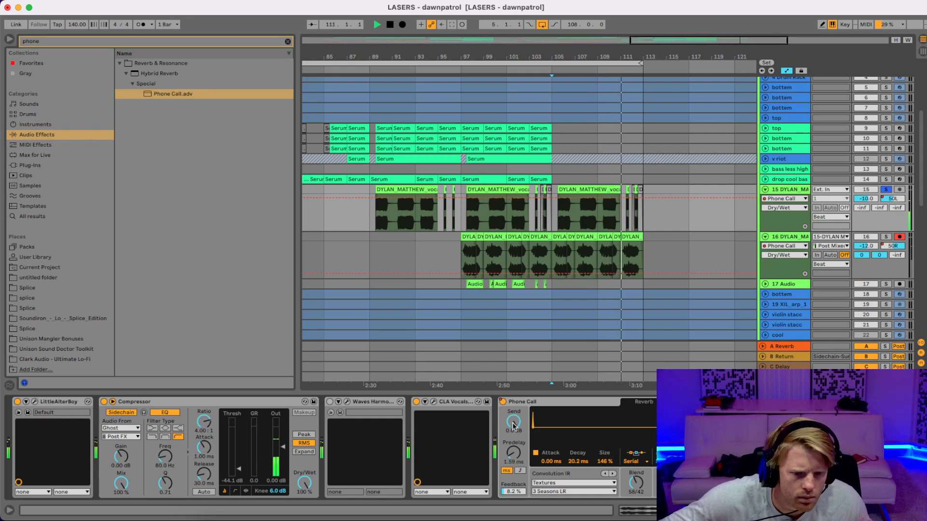
pyautogui.moveTo(514, 422); pyautogui.dragTo(513, 488)
pyautogui.press('space')
pyautogui.press('space')
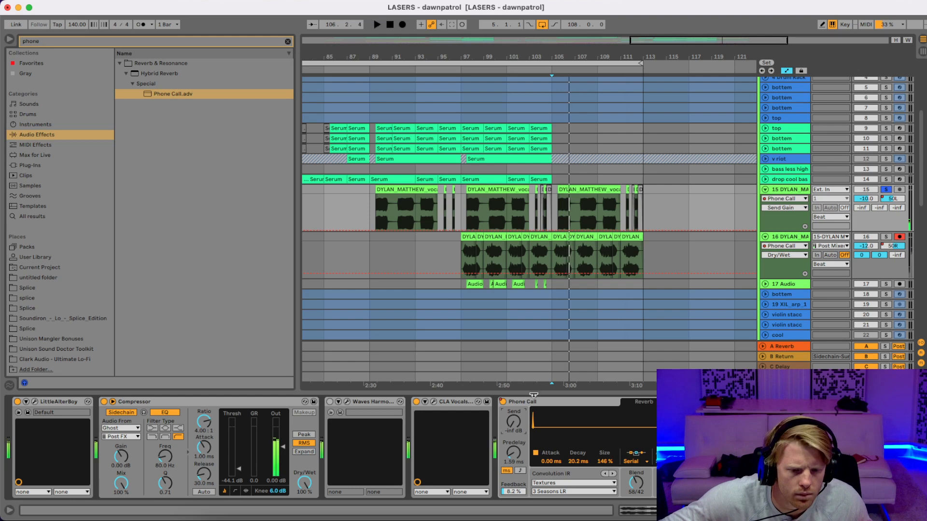
# Step: Cut the Phone Call device from track 15 and search the audio effects for "eq"
pyautogui.rightClick(540, 408)
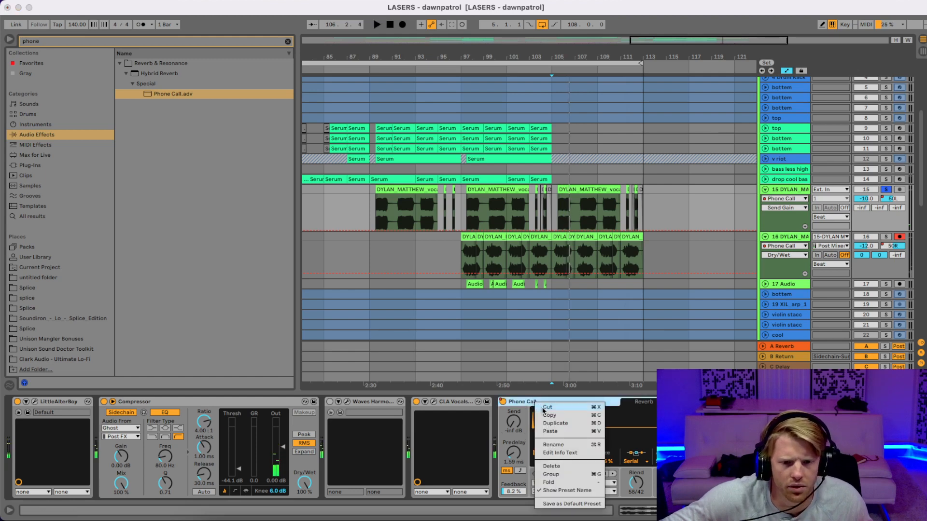
pyautogui.click(547, 408)
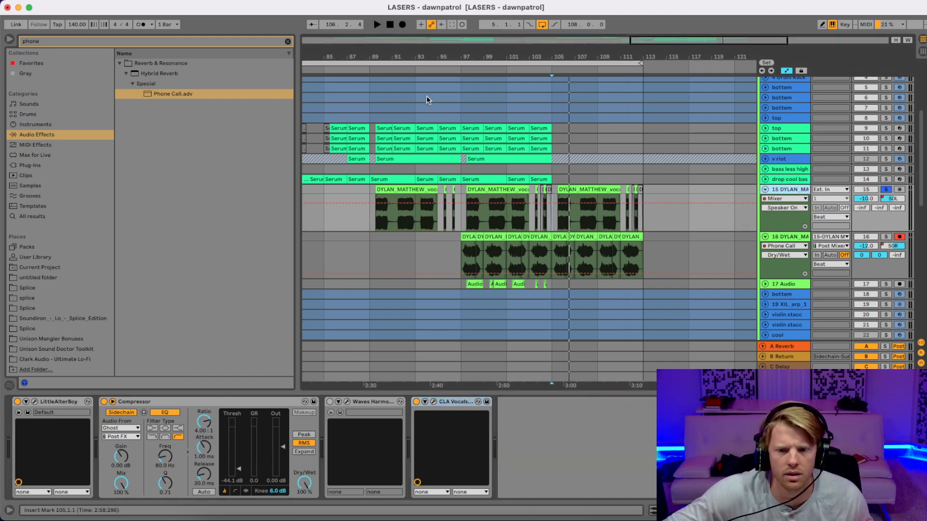
pyautogui.click(288, 42)
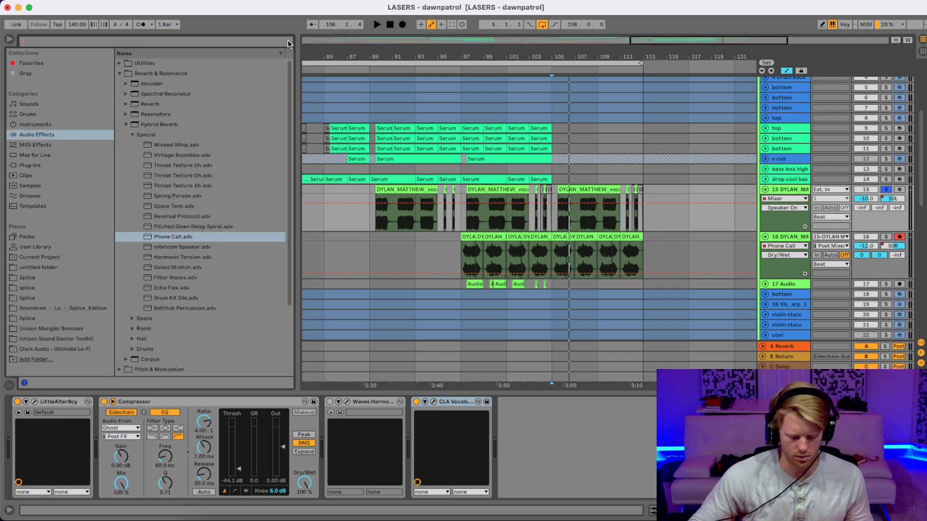
pyautogui.write('eq')
pyautogui.click(165, 95)
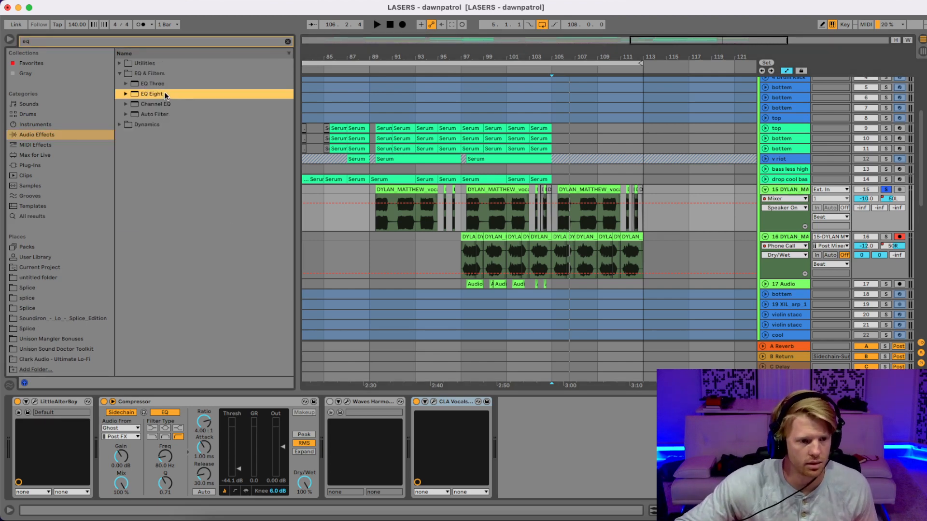
pyautogui.moveTo(590, 434); pyautogui.dragTo(577, 407)
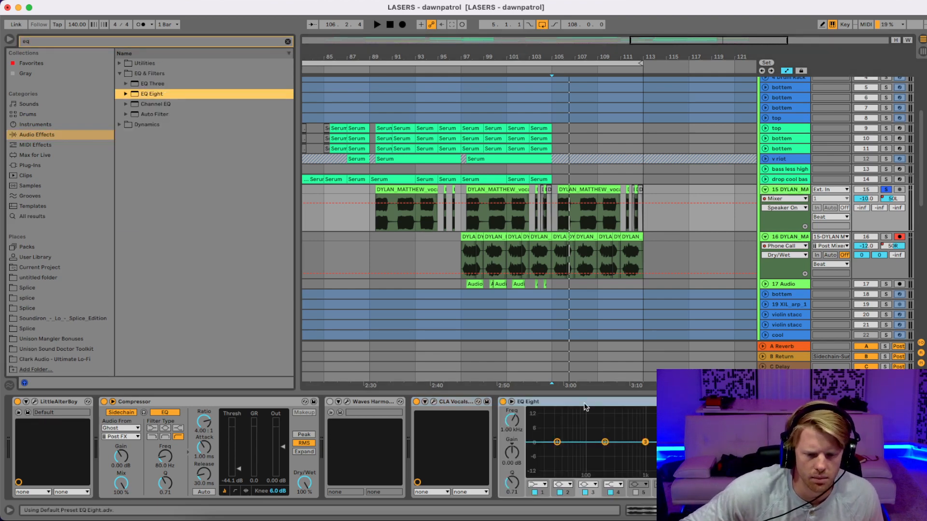
pyautogui.rightClick(584, 407)
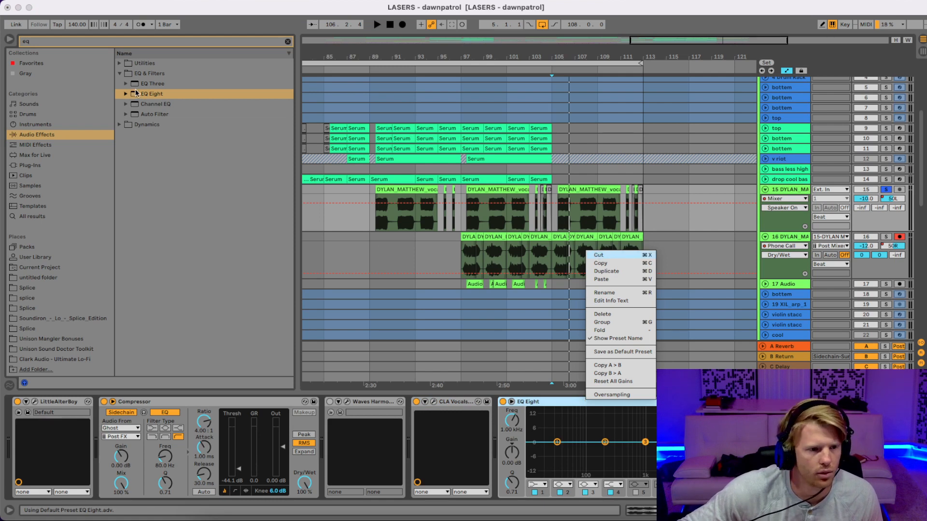
# Step: Add EQ Three to track 15 with GainHi at -inf dB and GainMid at -10.8 dB, and unsolo the track
pyautogui.click(154, 83)
pyautogui.moveTo(565, 430); pyautogui.dragTo(566, 430)
pyautogui.press('space')
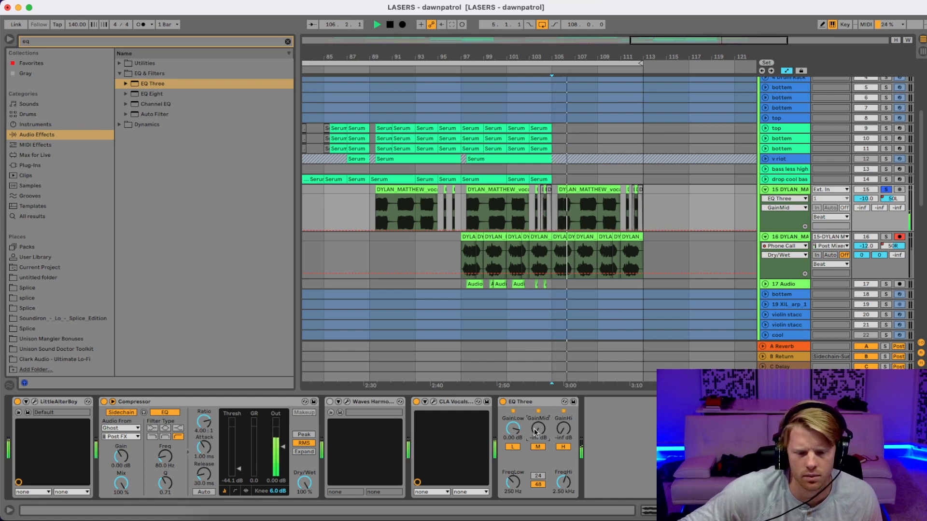
pyautogui.moveTo(538, 429); pyautogui.dragTo(539, 394)
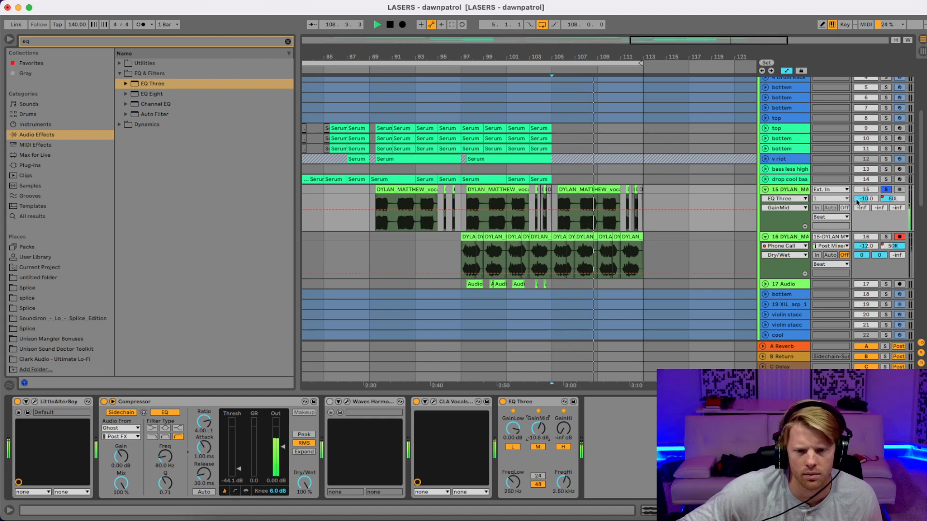
pyautogui.click(886, 189)
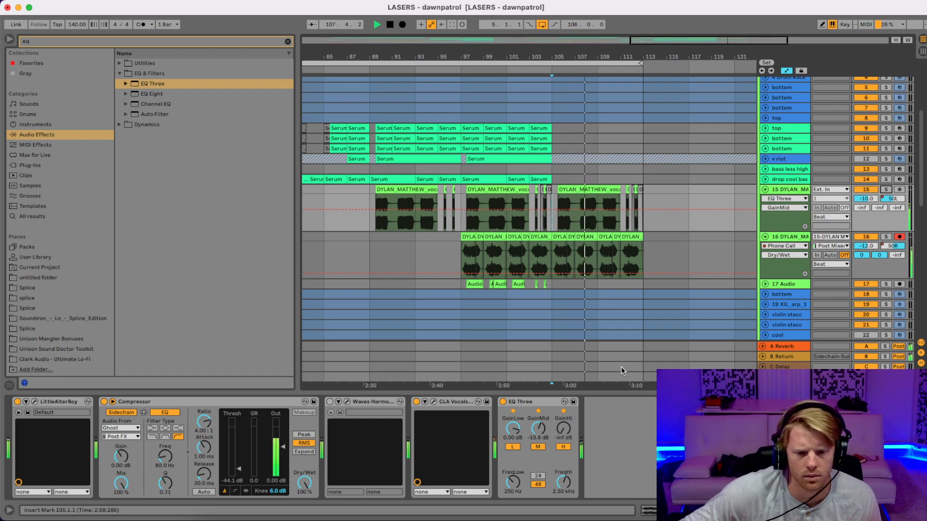
# Step: Delete track 16's panning change at bar 105 so it stays centred, and play back from there
pyautogui.click(888, 247)
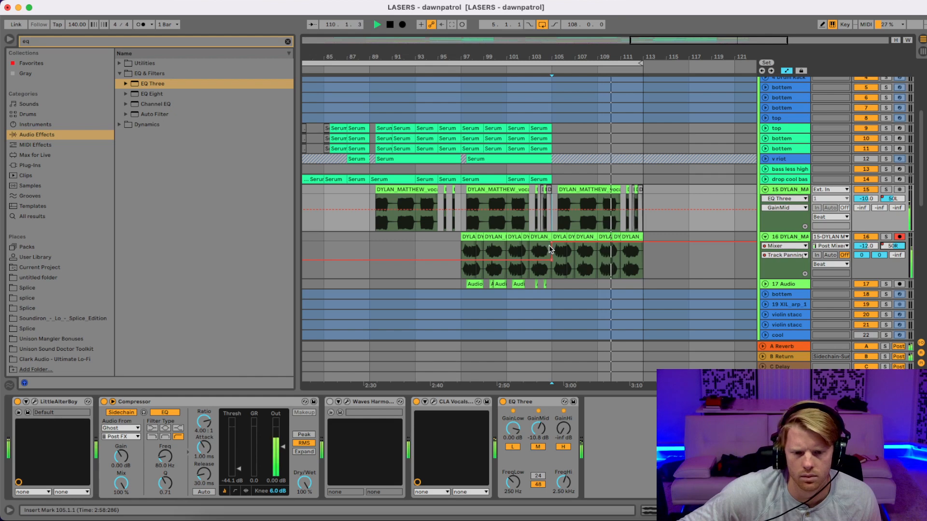
pyautogui.click(551, 260)
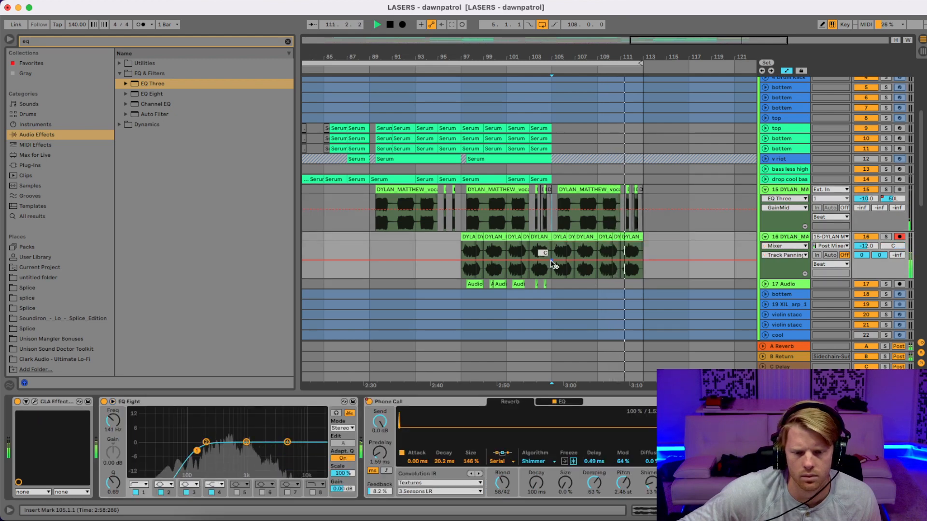
pyautogui.click(551, 260)
pyautogui.press('space')
pyautogui.press('space')
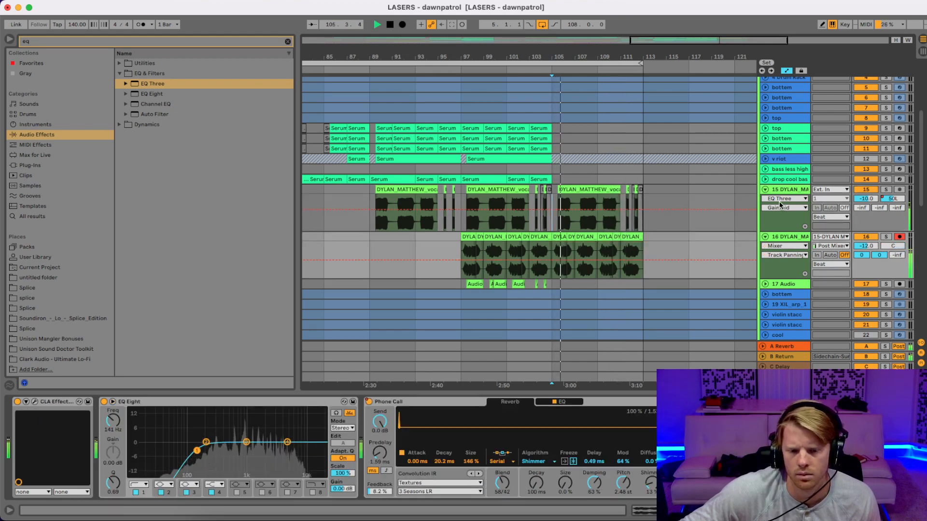
pyautogui.press('space')
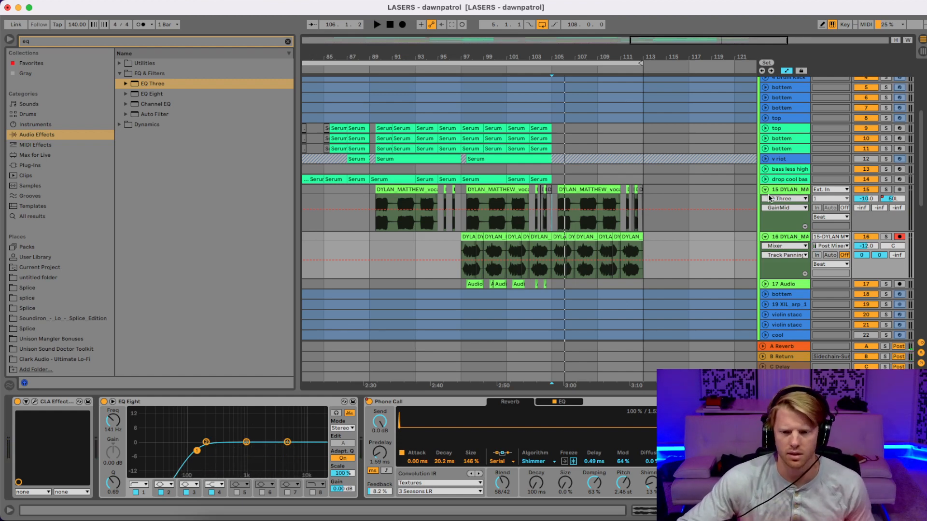
# Step: Search the plug-ins for "mangl" and add the VST3 Unison Mangler to the end of track 15's effect chain
pyautogui.click(787, 192)
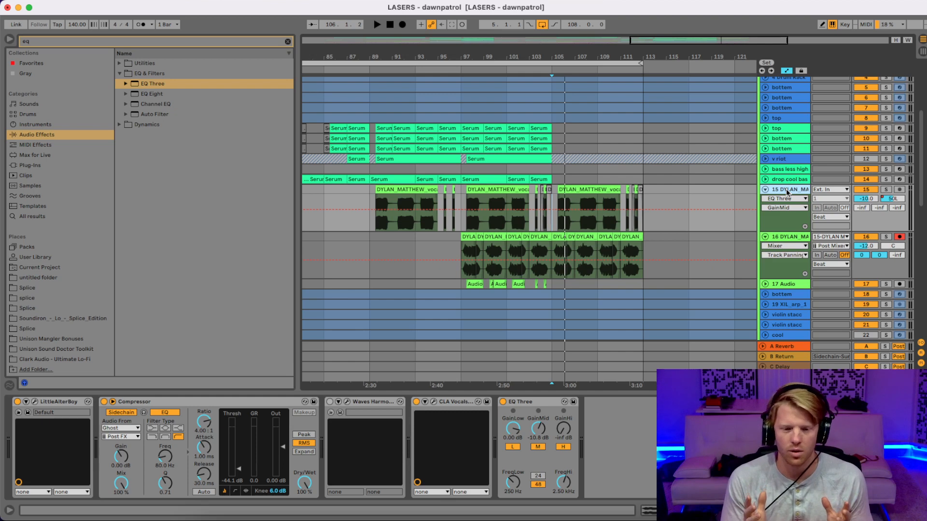
pyautogui.click(892, 199)
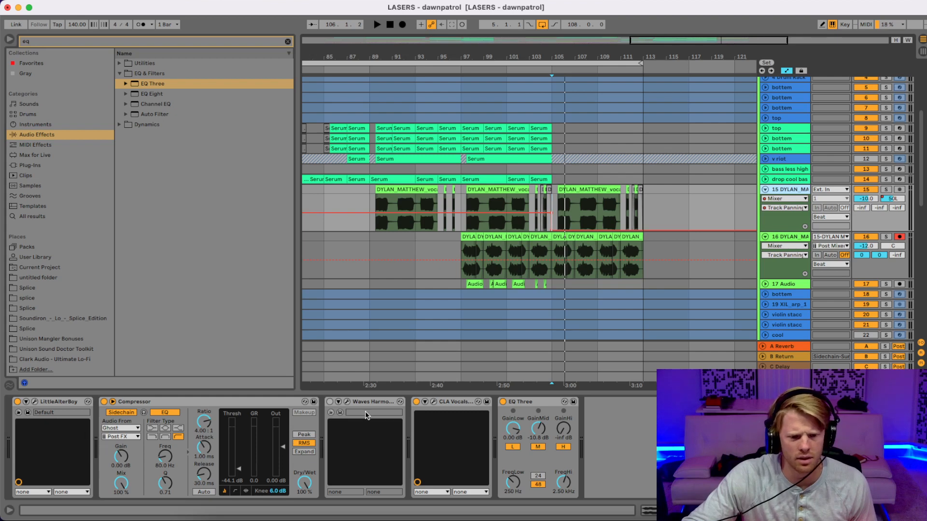
pyautogui.click(288, 41)
pyautogui.write('mangl')
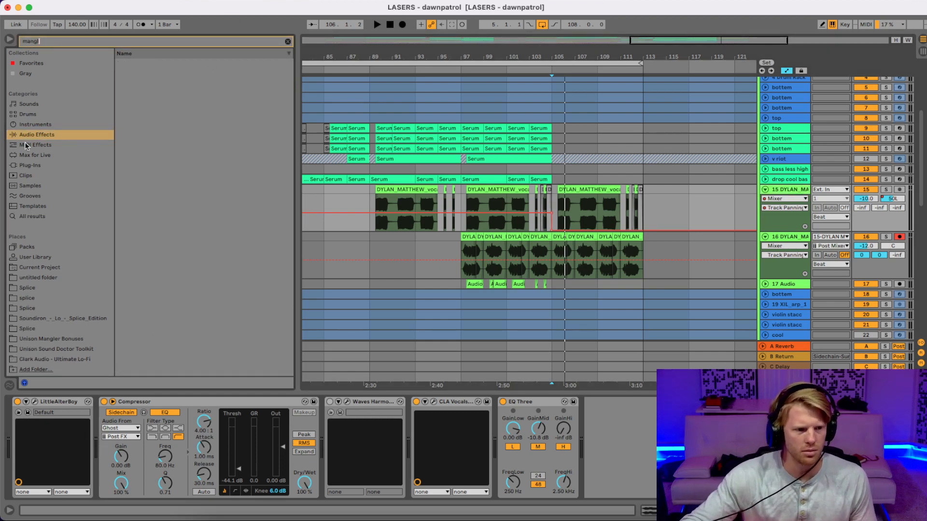
pyautogui.click(41, 166)
pyautogui.click(147, 103)
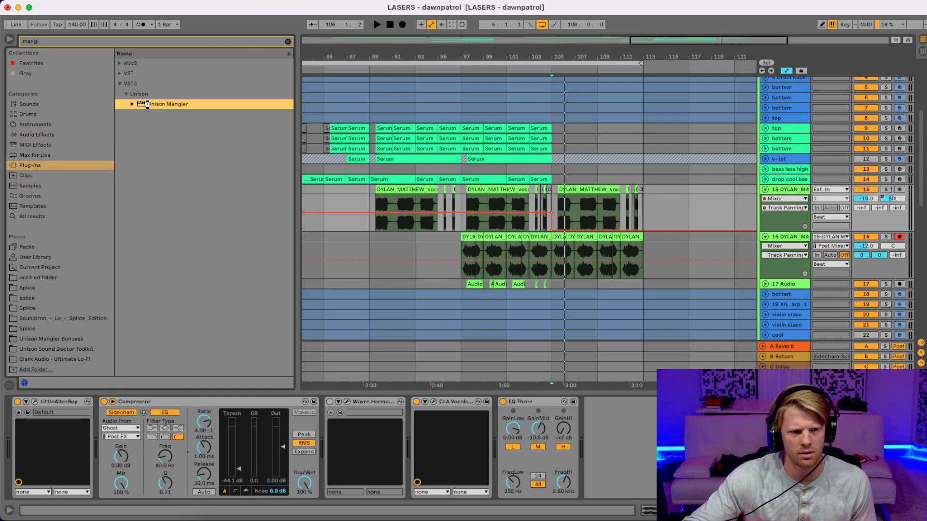
pyautogui.doubleClick(153, 104)
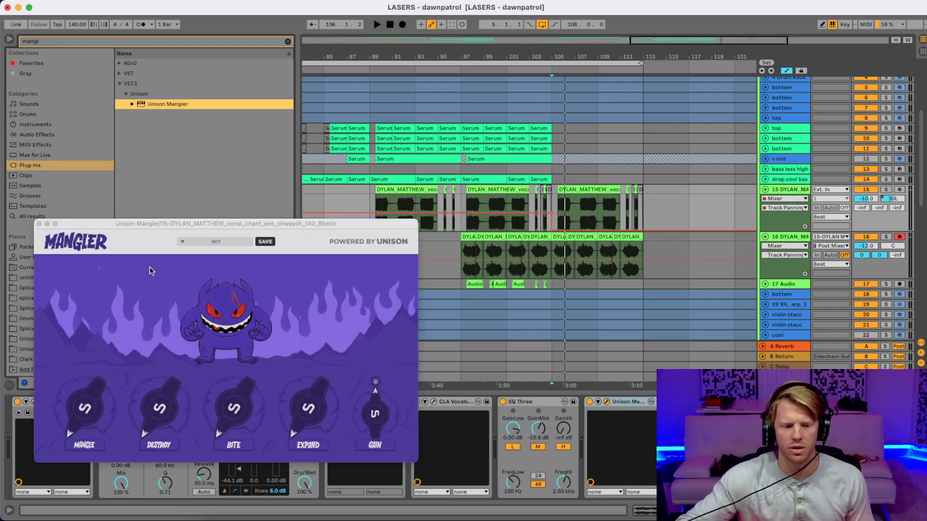
# Step: Raise Unison Mangler's Expand to its maximum, close the plug-in window and clear the browser search
pyautogui.moveTo(269, 250); pyautogui.dragTo(257, 199)
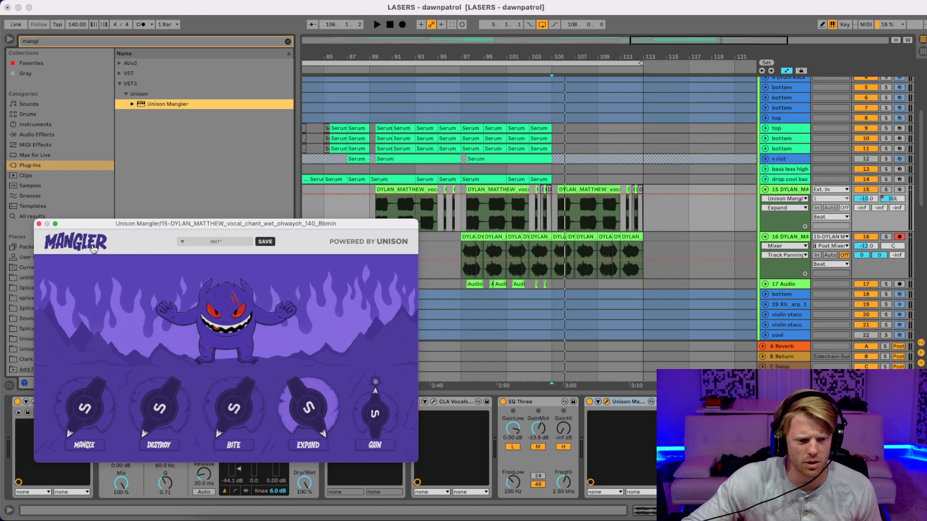
pyautogui.click(39, 224)
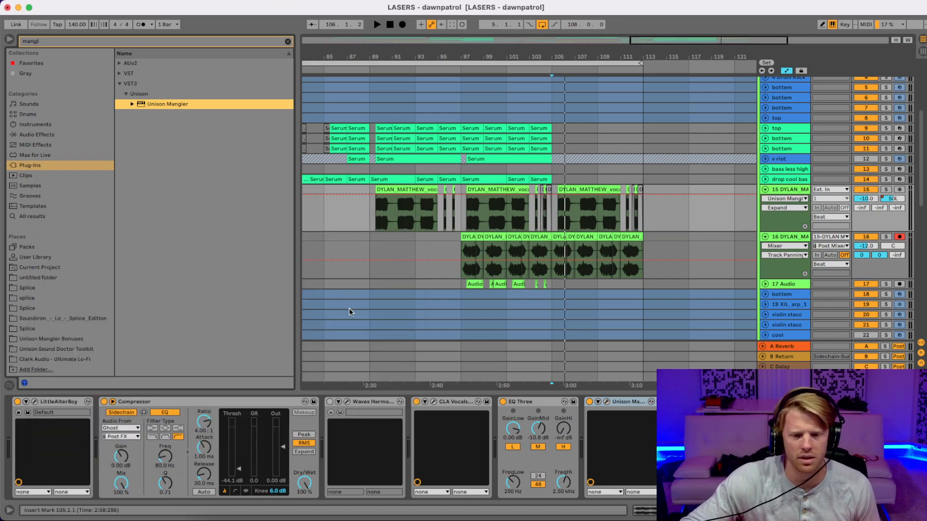
pyautogui.click(287, 42)
# Step: Automate Unison Mangler's Device On on track 15 to stay off before bar 105 and on from there
pyautogui.click(785, 199)
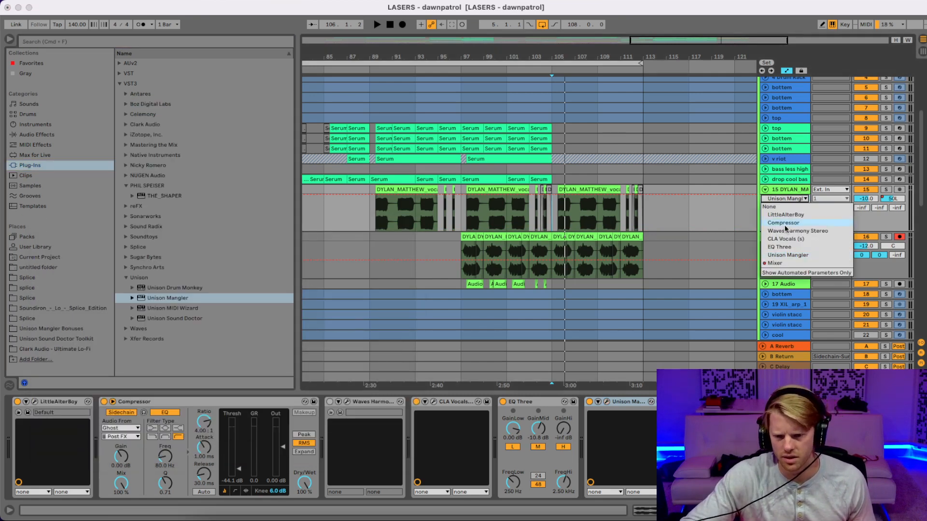
pyautogui.click(783, 264)
pyautogui.click(782, 212)
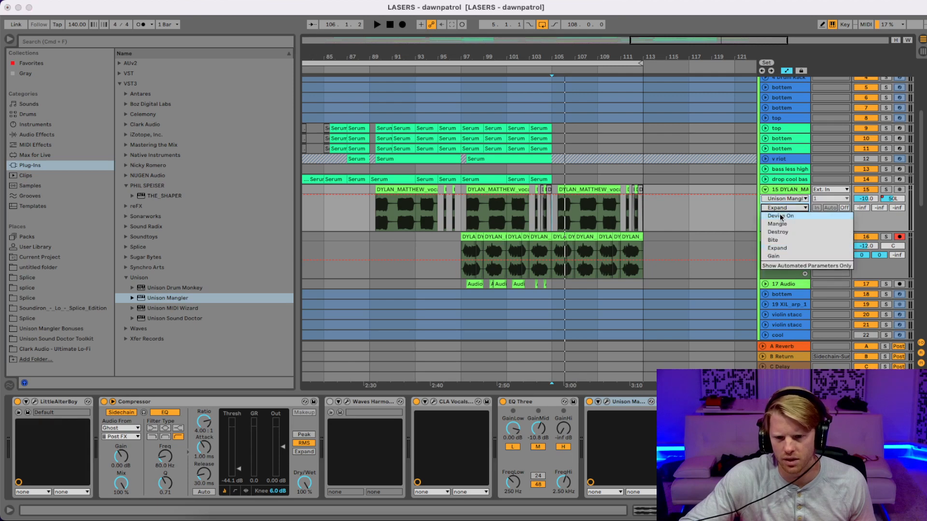
pyautogui.click(782, 220)
pyautogui.moveTo(550, 206); pyautogui.dragTo(552, 221)
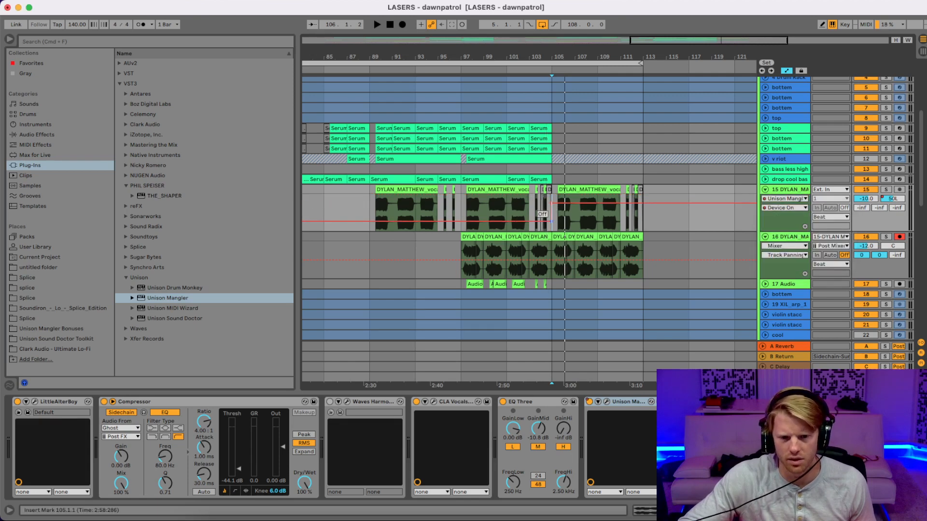
# Step: Automate EQ Three's Device On on track 15 so it is off before bar 105 and on from there
pyautogui.click(781, 201)
pyautogui.click(782, 206)
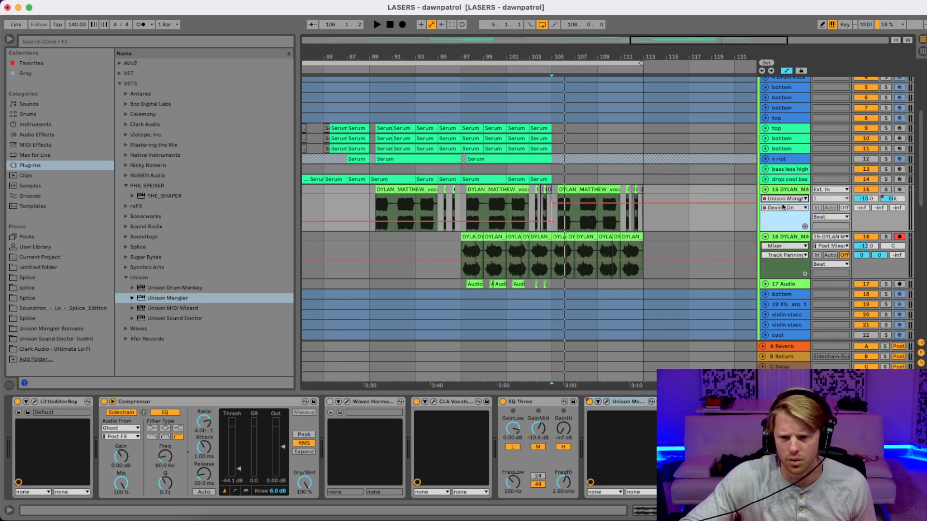
pyautogui.click(784, 199)
pyautogui.click(786, 247)
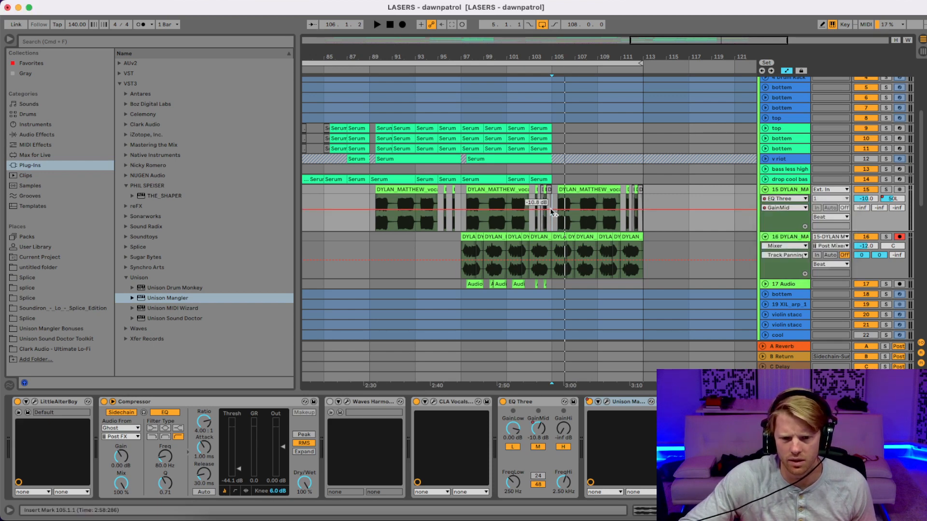
pyautogui.click(552, 224)
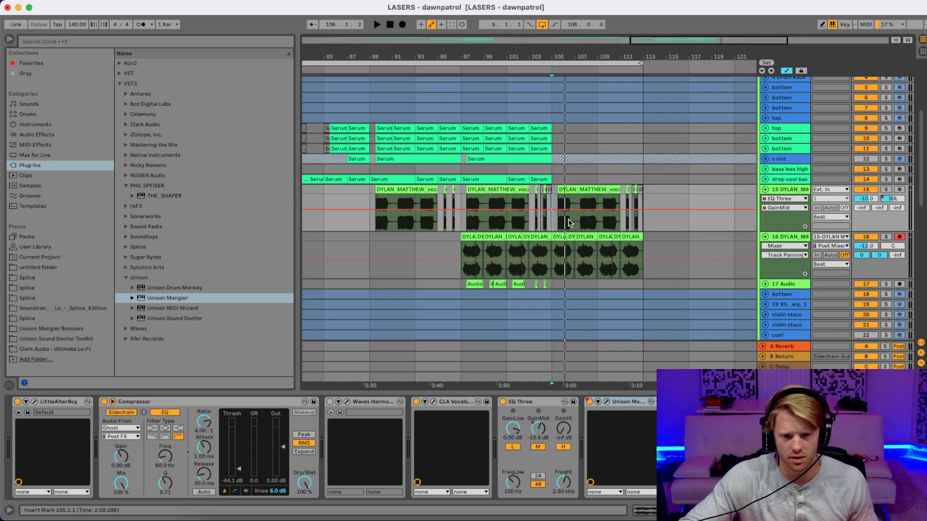
pyautogui.click(786, 208)
pyautogui.click(779, 216)
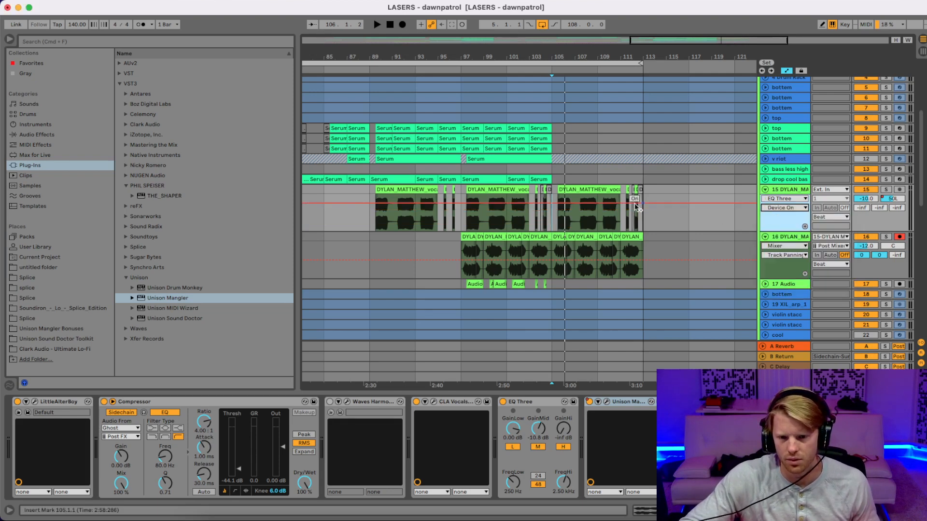
pyautogui.moveTo(554, 206); pyautogui.dragTo(552, 221)
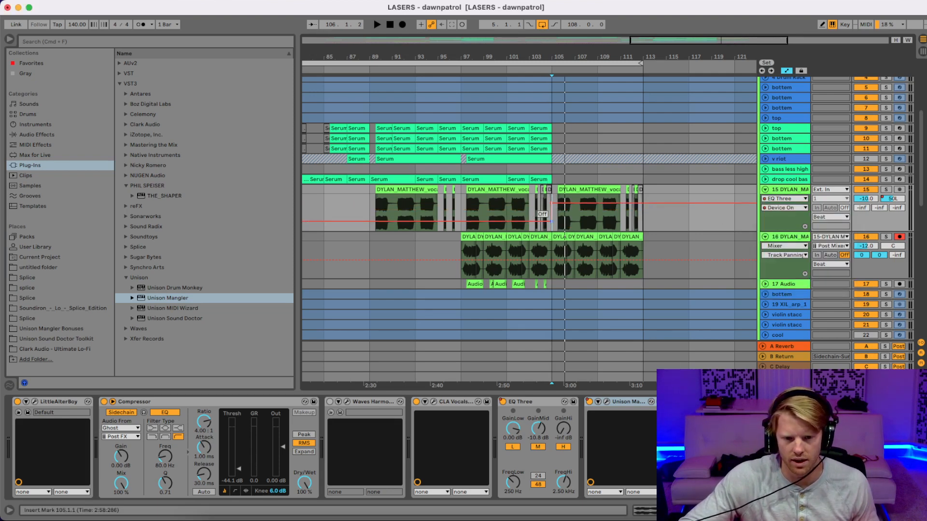
# Step: Search the audio effects for "eq" and add EQ Eight to the end of track 15's effect chain
pyautogui.click(260, 44)
pyautogui.write('eq')
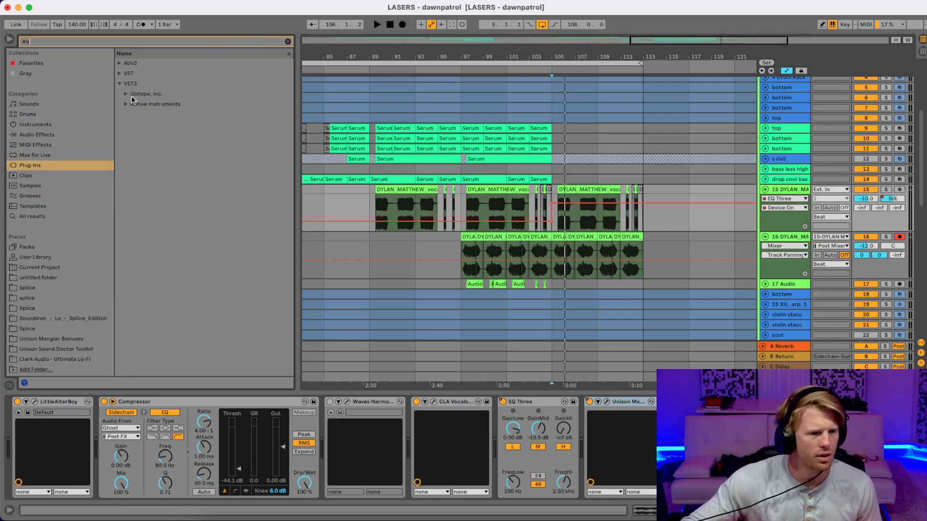
pyautogui.click(49, 135)
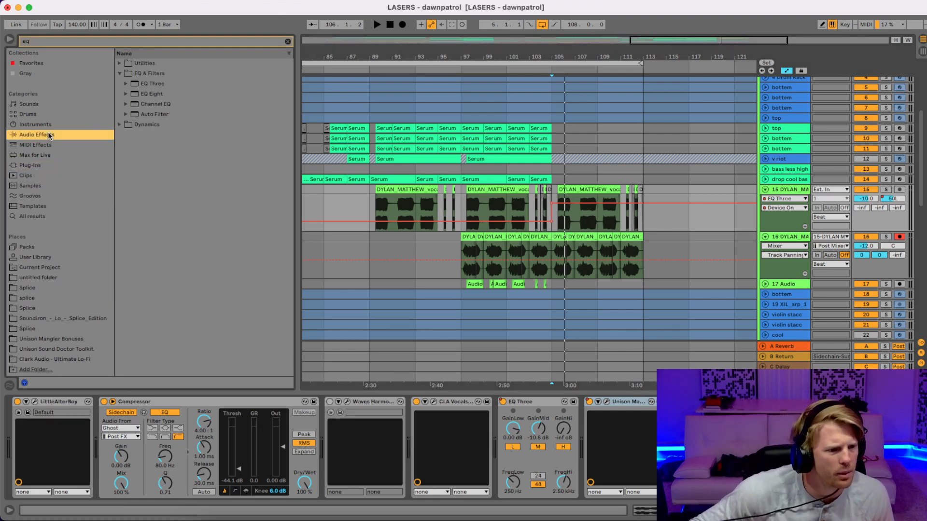
pyautogui.click(155, 96)
pyautogui.moveTo(649, 360); pyautogui.dragTo(676, 449)
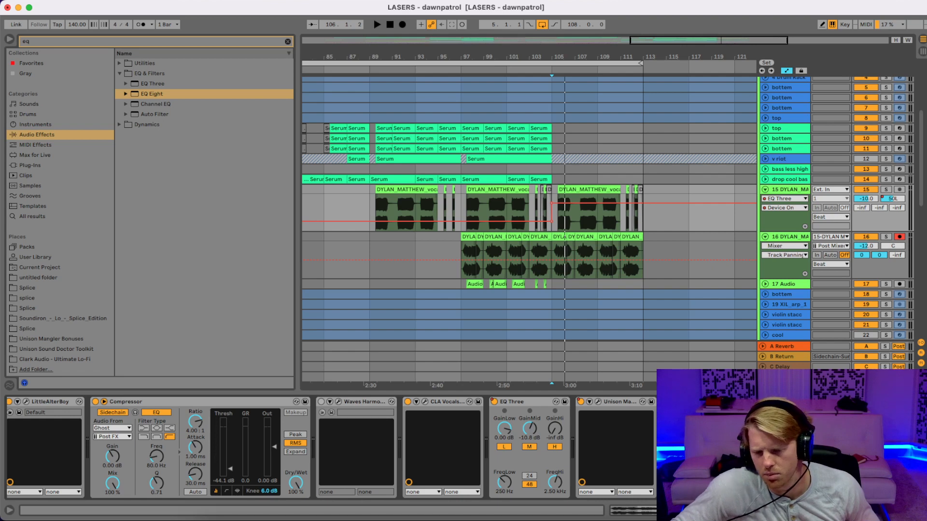
# Step: Pull EQ Eight's band 3 down to a full cut, play back in the expanded display and narrow the cut
pyautogui.moveTo(676, 477); pyautogui.dragTo(676, 499)
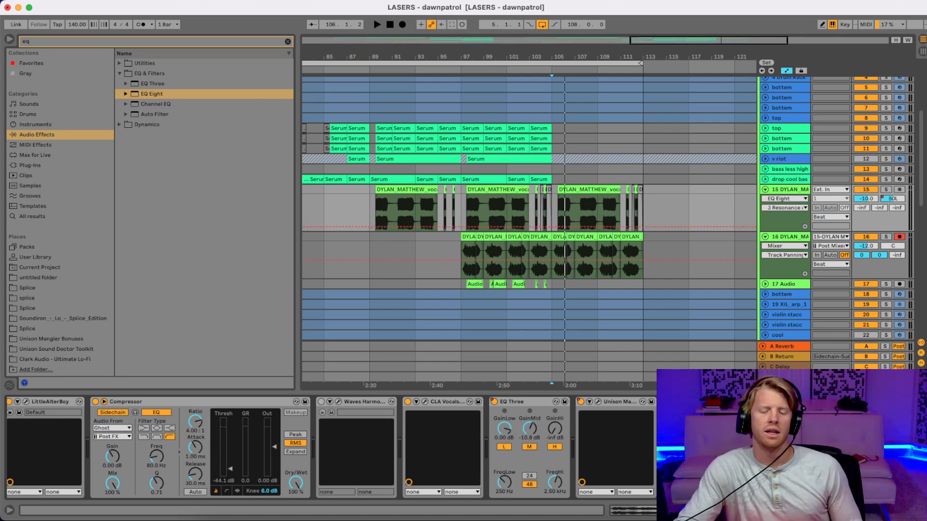
pyautogui.click(676, 402)
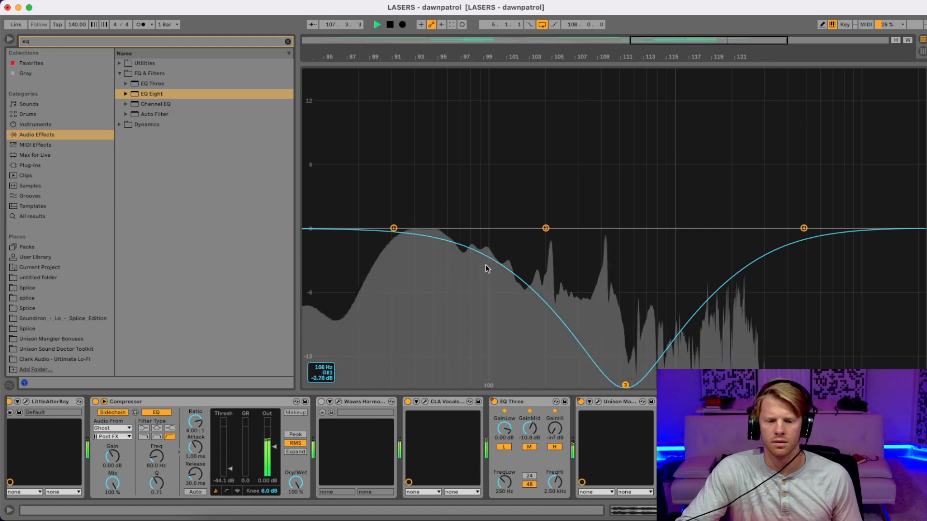
pyautogui.press('space')
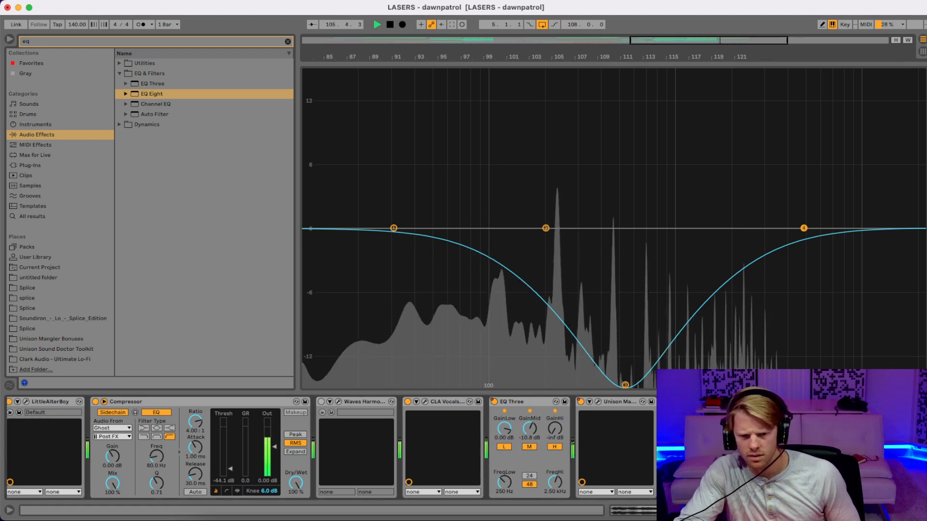
pyautogui.press('space')
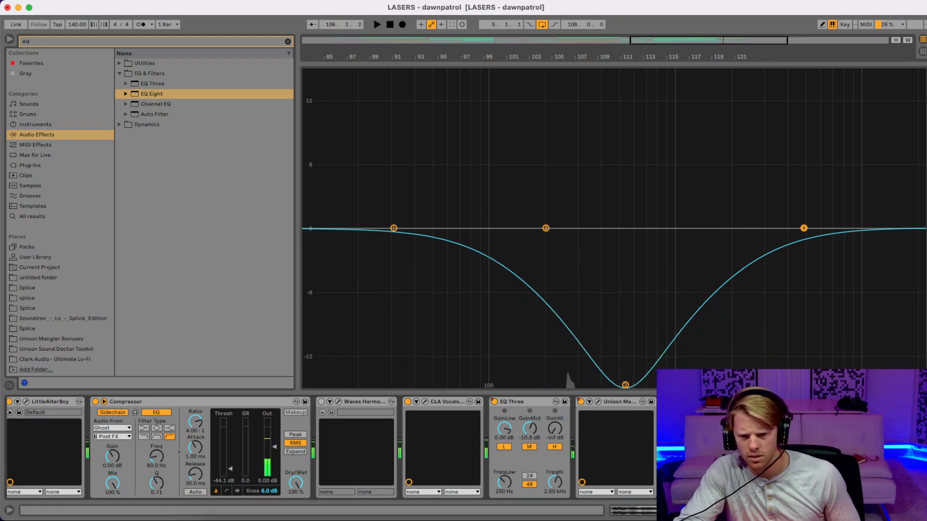
pyautogui.moveTo(625, 385); pyautogui.dragTo(625, 360)
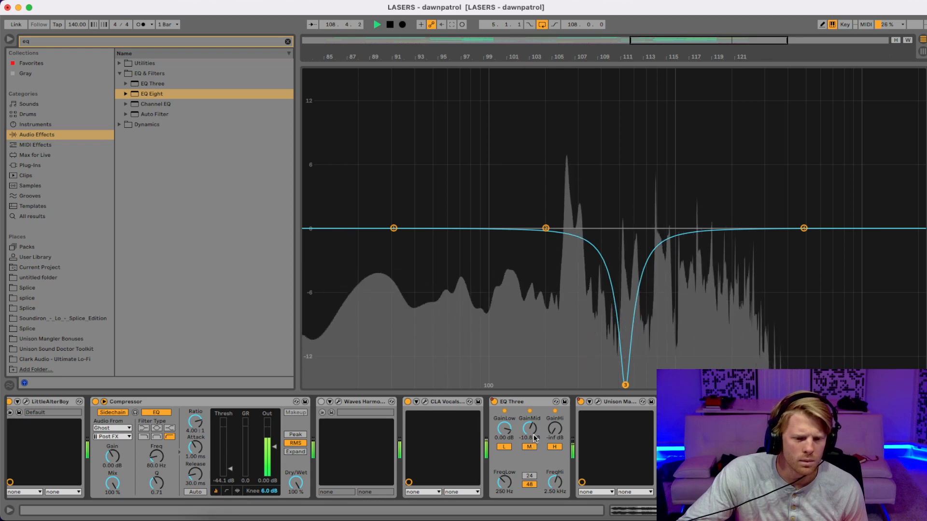
# Step: Compare Unison Mangler's Expand turned down and back at maximum during playback, and set EQ Three's GainMid to about -4.79 dB
pyautogui.click(599, 402)
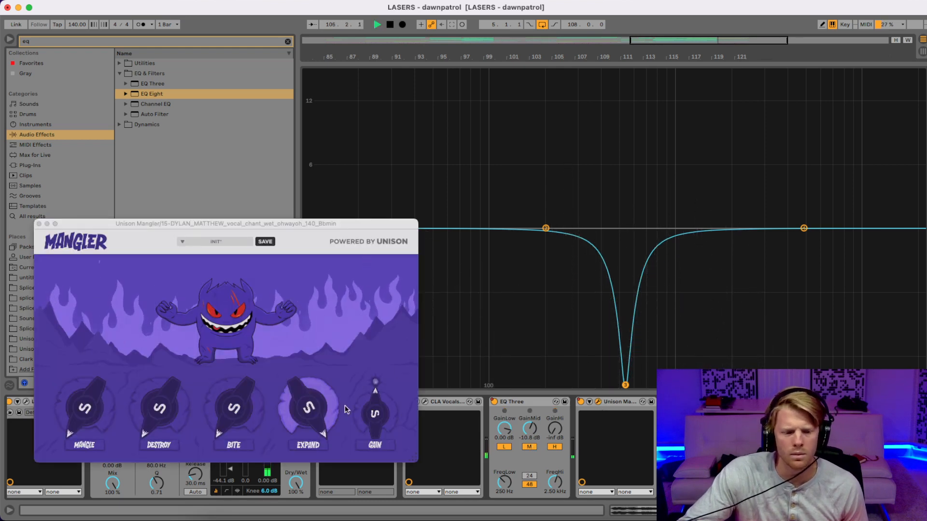
pyautogui.moveTo(345, 409); pyautogui.dragTo(345, 449)
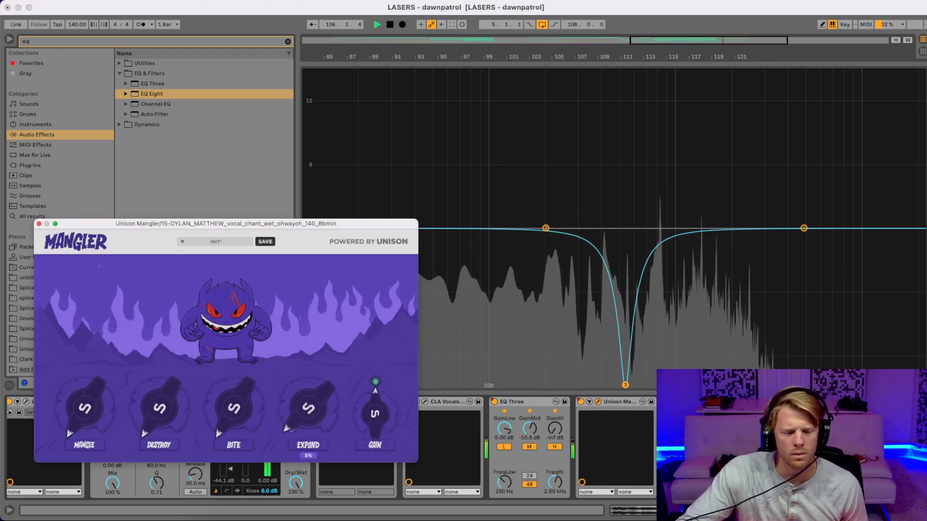
pyautogui.moveTo(280, 518); pyautogui.dragTo(285, 360)
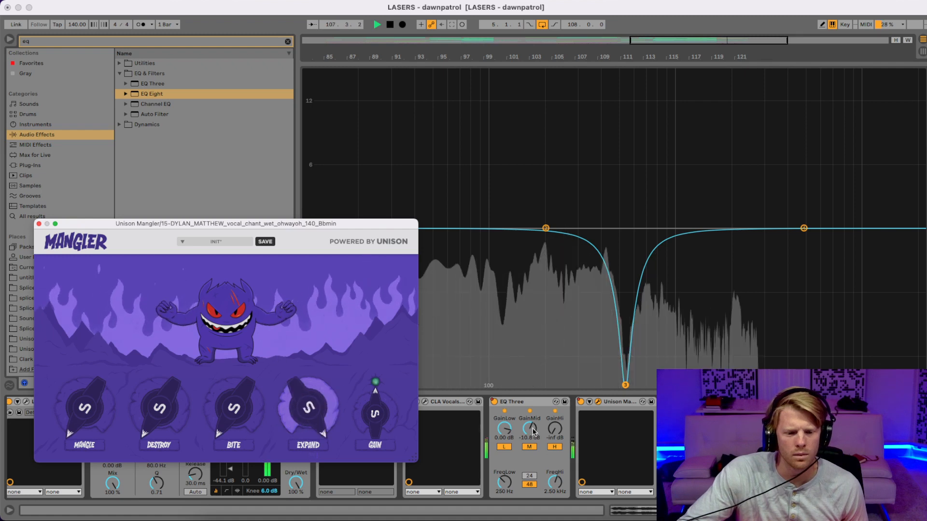
pyautogui.moveTo(533, 432)
pyautogui.mouseDown()
pyautogui.moveTo(533, 410)
pyautogui.moveTo(533, 420)
pyautogui.mouseUp()
pyautogui.press('space')
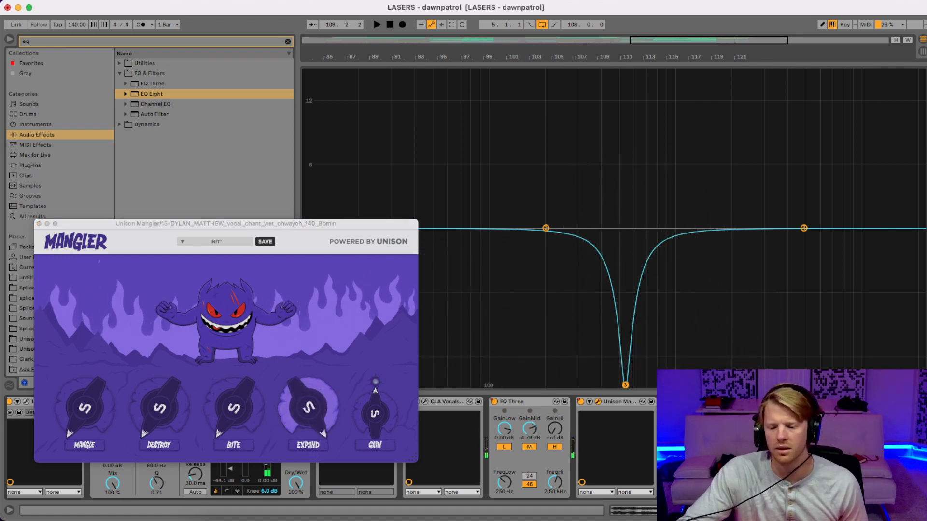
# Step: Remove track 15's panning change at bar 105 so the track stays centred, and play back from there
pyautogui.click(922, 511)
pyautogui.click(890, 198)
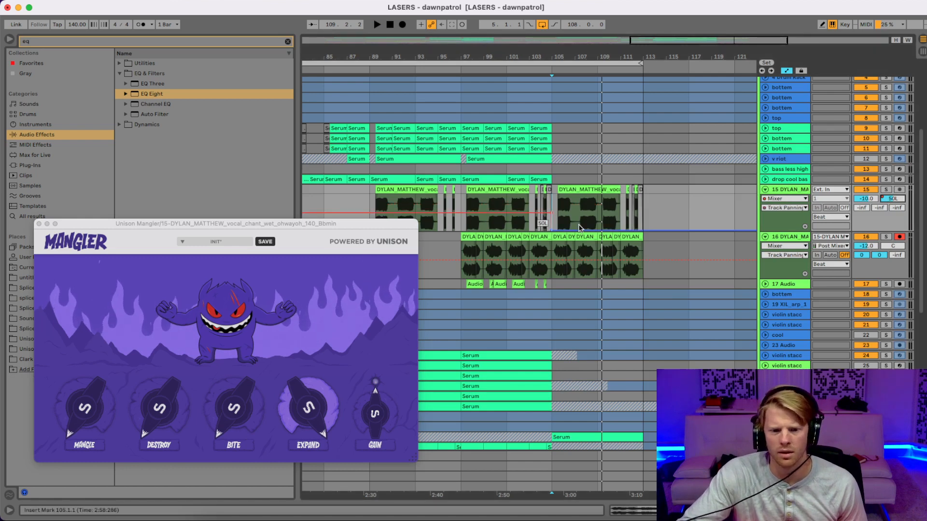
pyautogui.click(552, 230)
pyautogui.click(552, 230)
pyautogui.press('space')
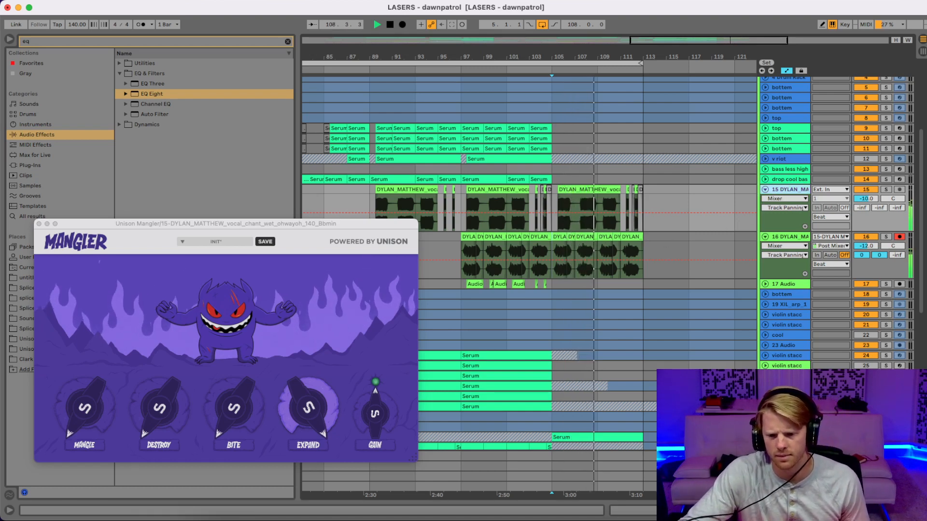
# Step: Widen EQ Eight's band 3 cut on track 15 and move it lower in frequency during playback
pyautogui.doubleClick(781, 193)
pyautogui.press('space')
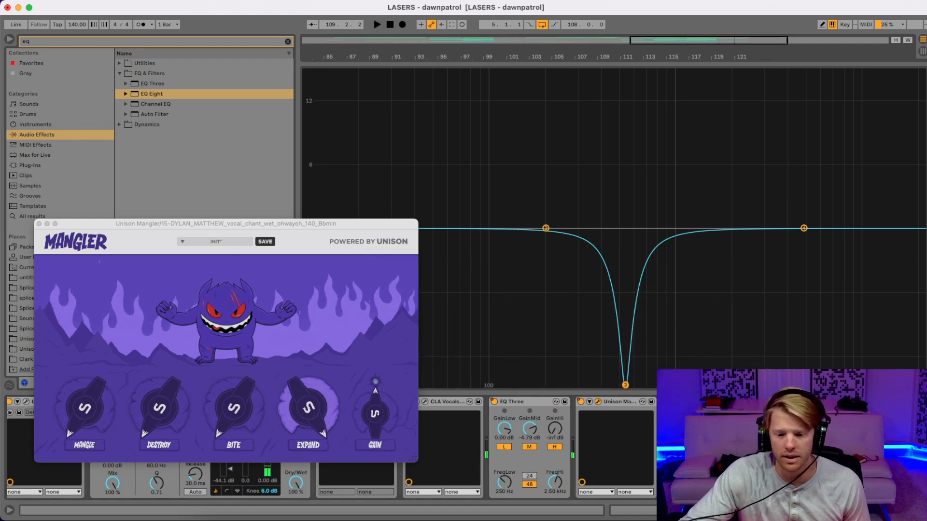
pyautogui.press('space')
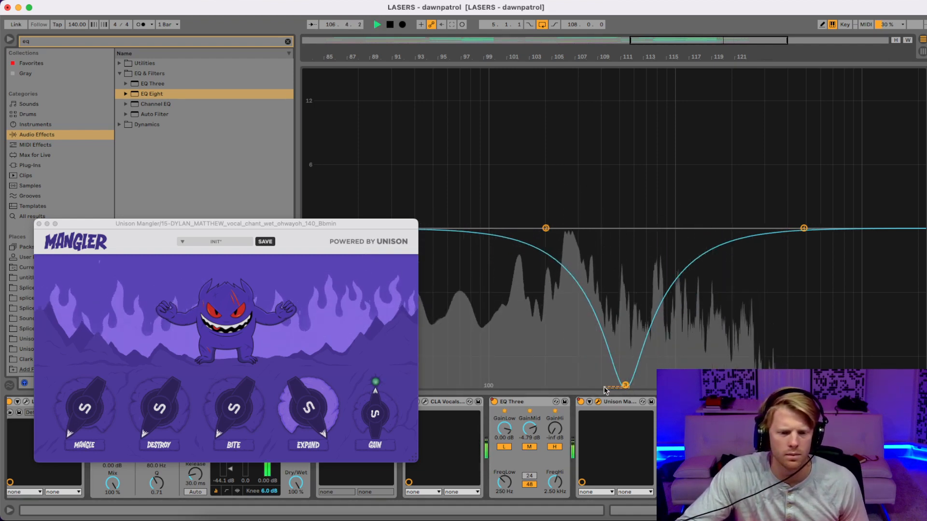
pyautogui.moveTo(622, 386); pyautogui.dragTo(582, 386)
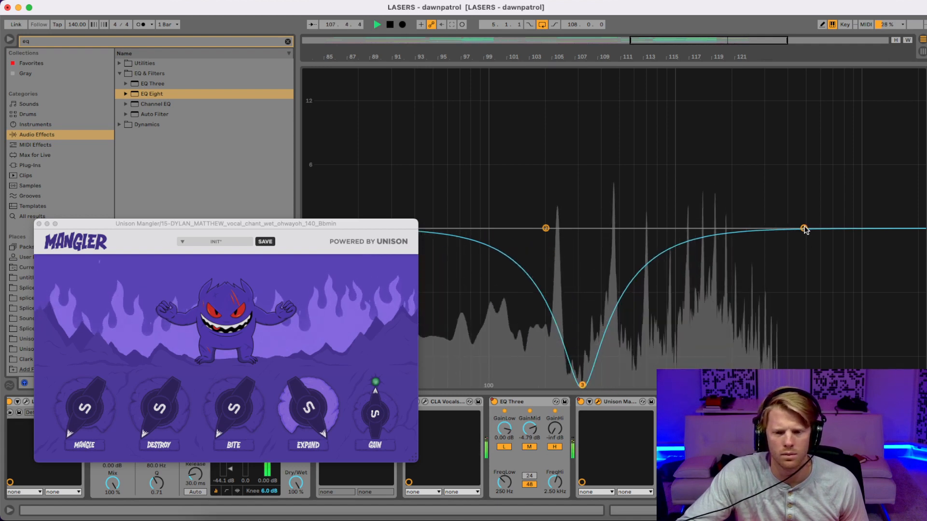
# Step: Pull EQ Eight's band 4 down to a full cut just above band 3 in frequency and stop playback
pyautogui.moveTo(803, 228); pyautogui.dragTo(615, 383)
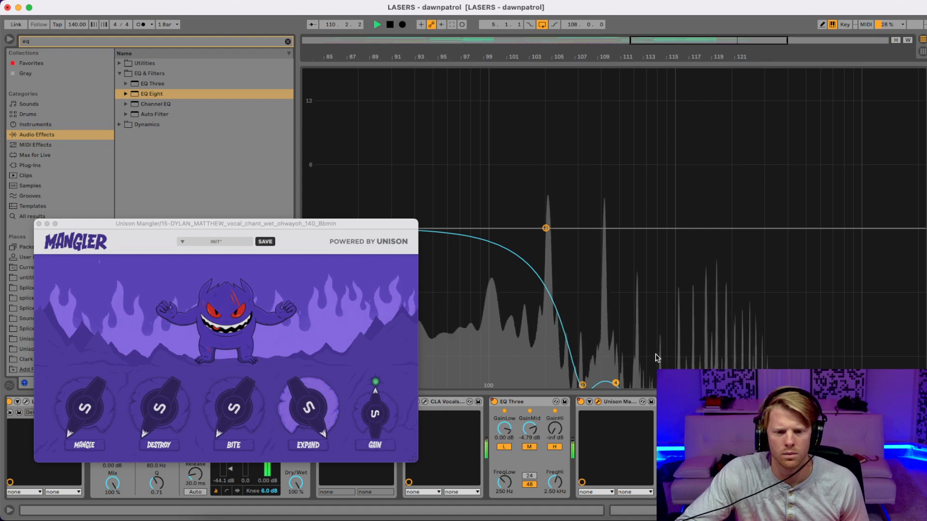
pyautogui.press('space')
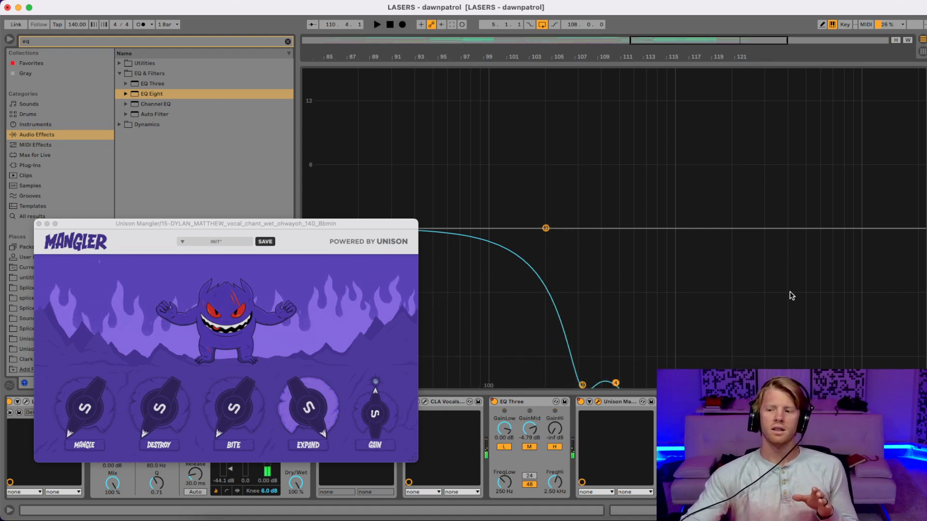
pyautogui.moveTo(908, 212); pyautogui.dragTo(597, 380)
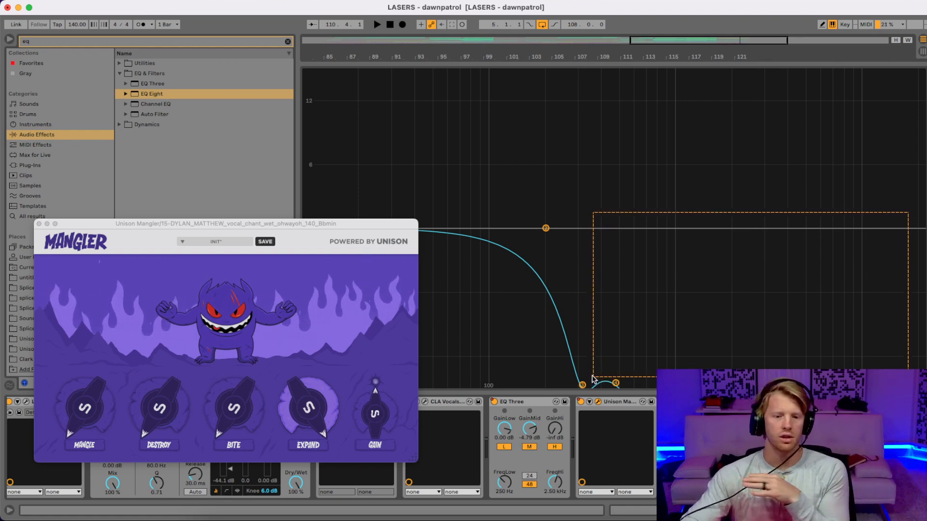
pyautogui.moveTo(593, 376); pyautogui.dragTo(609, 384)
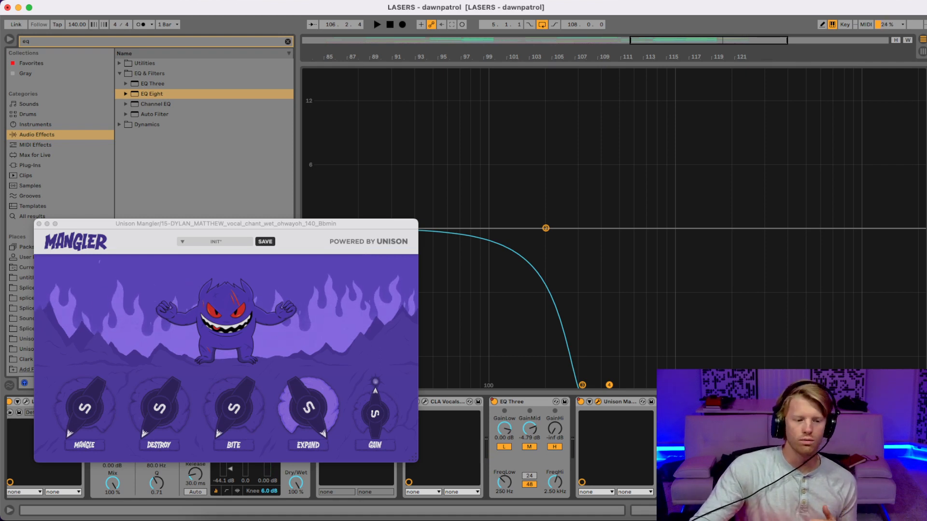
# Step: Close the Unison Mangler window, hide the device view and play back the ending from bar 105
pyautogui.press('super+alt+l')
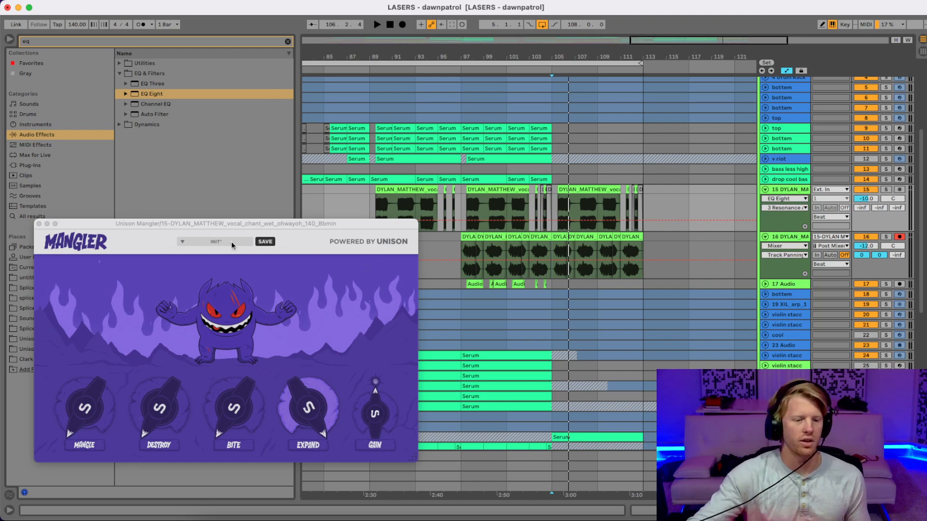
pyautogui.click(39, 224)
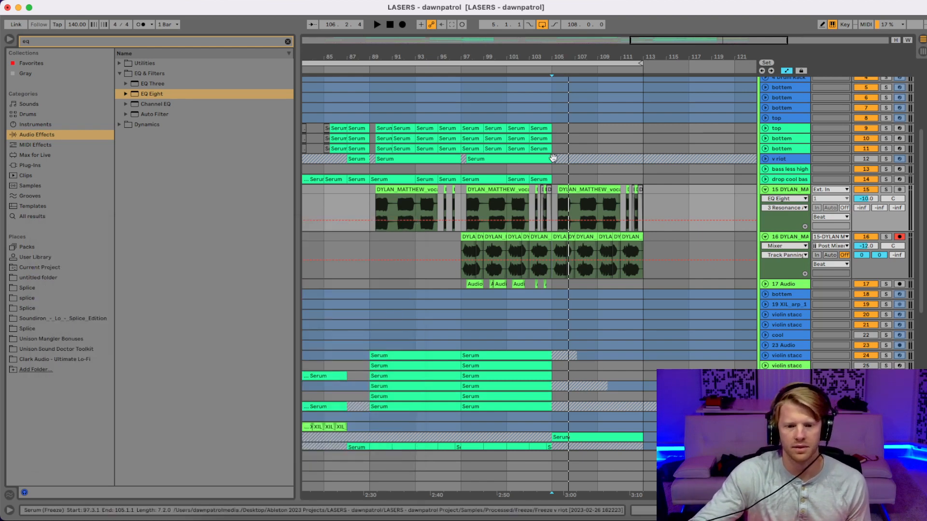
pyautogui.click(541, 70)
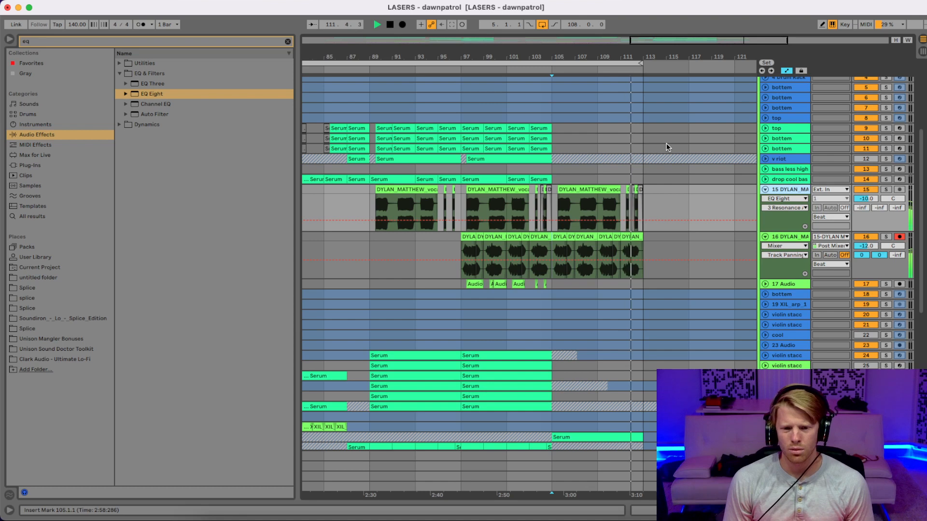
pyautogui.press('space')
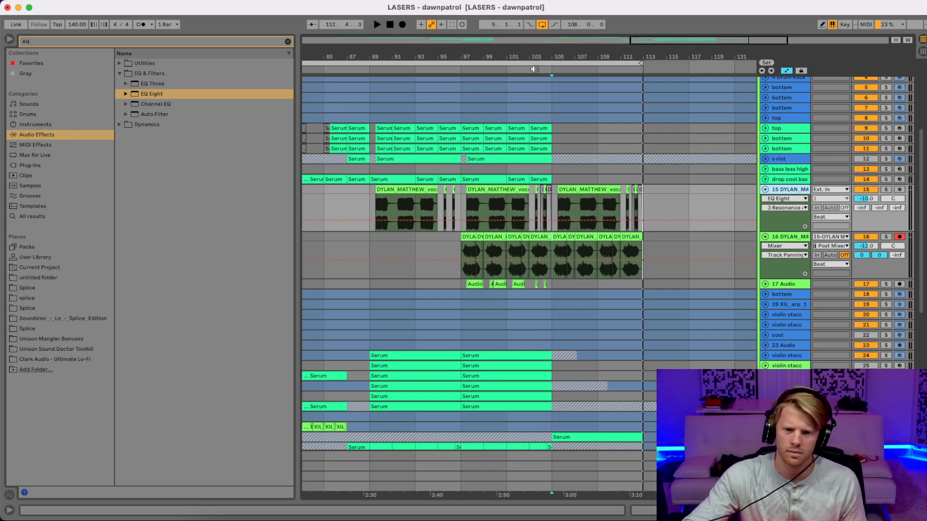
# Step: Switch to a 1/8 fixed grid, try extending the arrangement loop to bar 117 during playback, stop, and pull its end back to bar 113
pyautogui.click(595, 74)
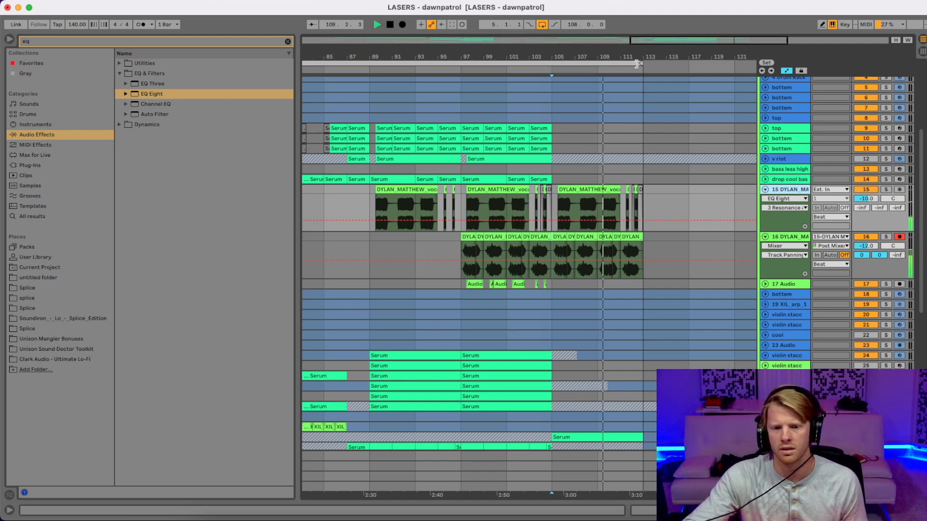
pyautogui.rightClick(668, 106)
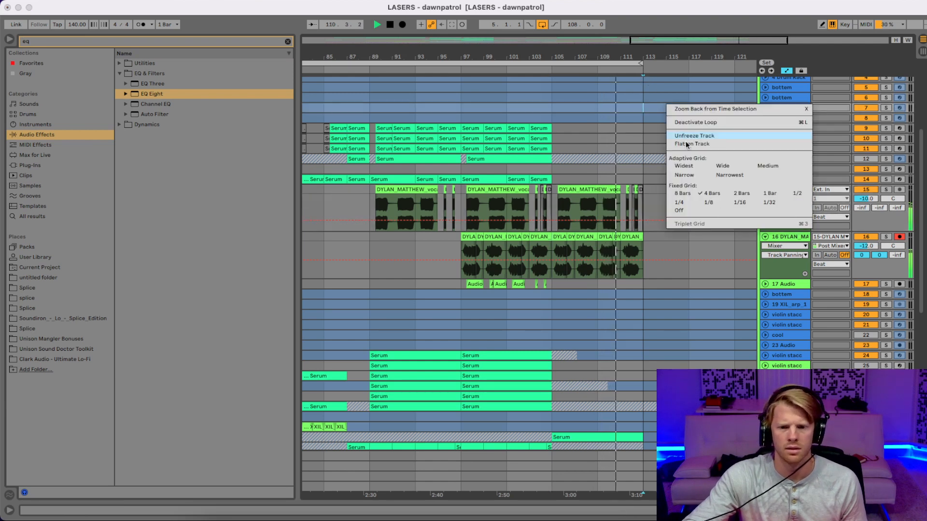
pyautogui.click(709, 203)
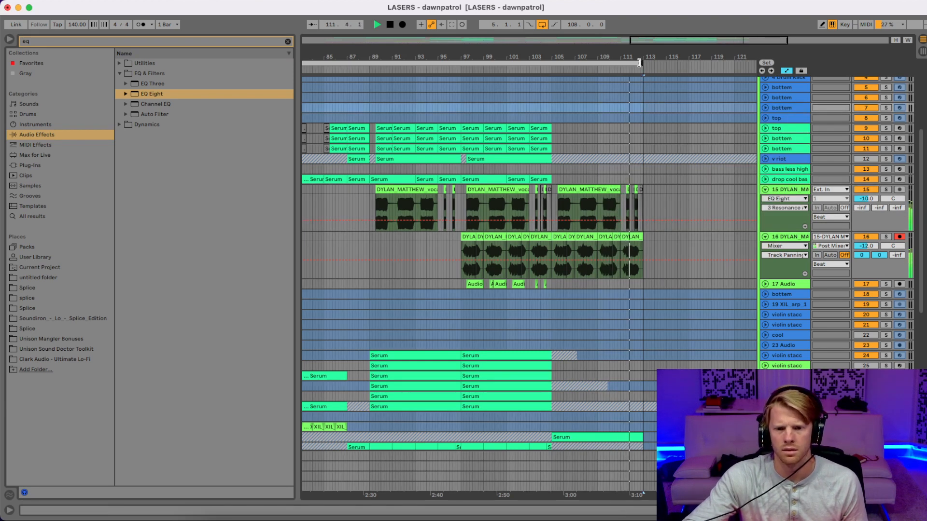
pyautogui.moveTo(639, 63); pyautogui.dragTo(663, 61)
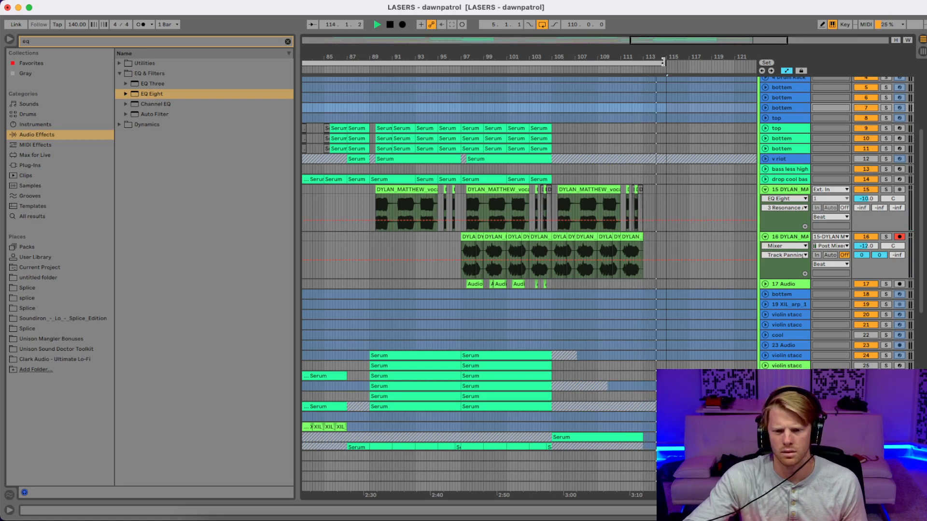
pyautogui.moveTo(664, 62); pyautogui.dragTo(687, 62)
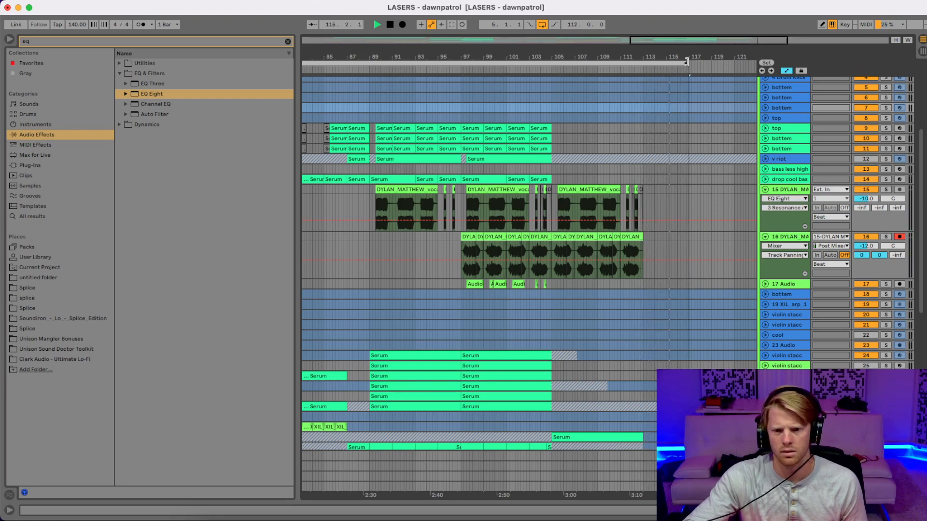
pyautogui.press('space')
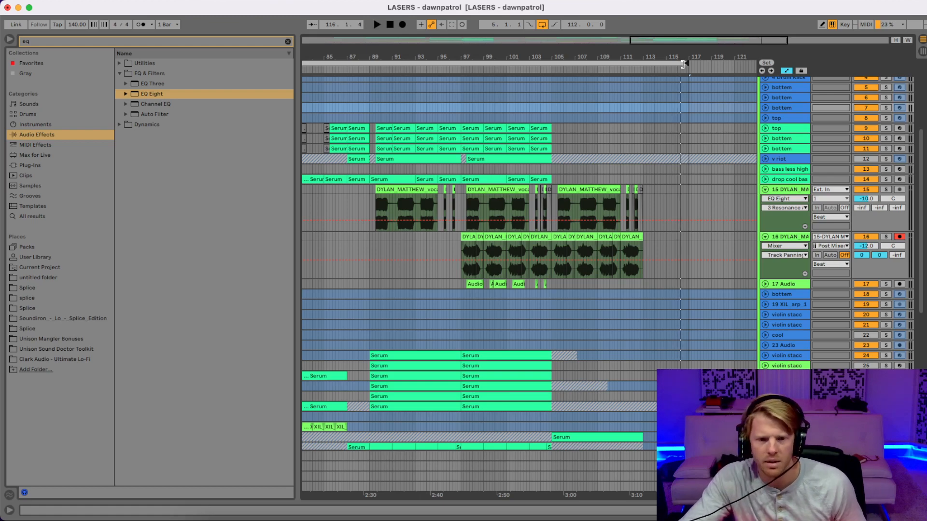
pyautogui.moveTo(683, 65); pyautogui.dragTo(655, 71)
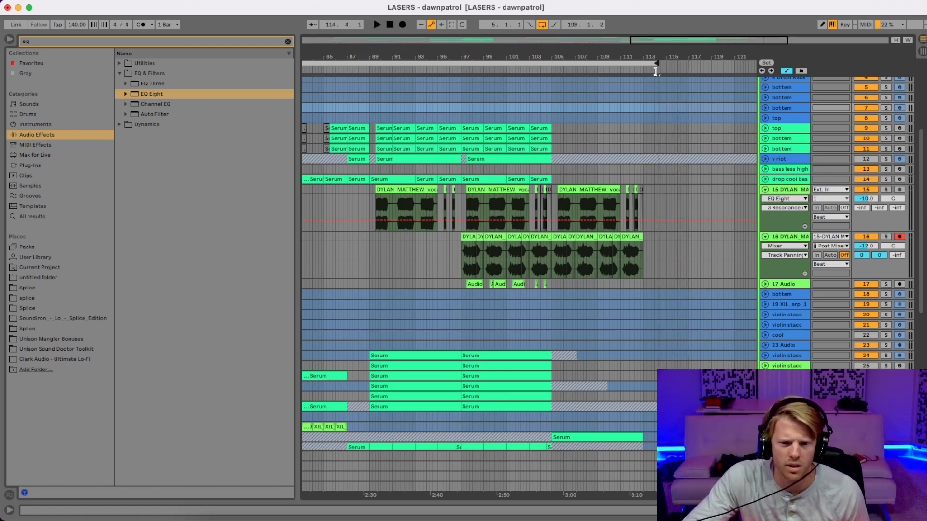
# Step: Play back the end of the song from about bar 112 past the loop end, select the looped range, and stop playback
pyautogui.click(628, 71)
pyautogui.moveTo(642, 58); pyautogui.dragTo(646, 59)
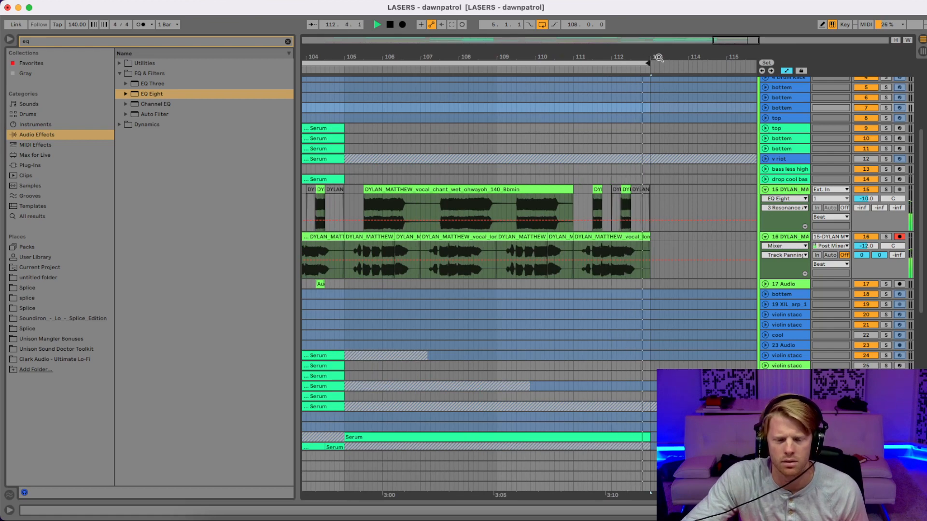
pyautogui.moveTo(658, 58); pyautogui.dragTo(647, 59)
pyautogui.click(633, 64)
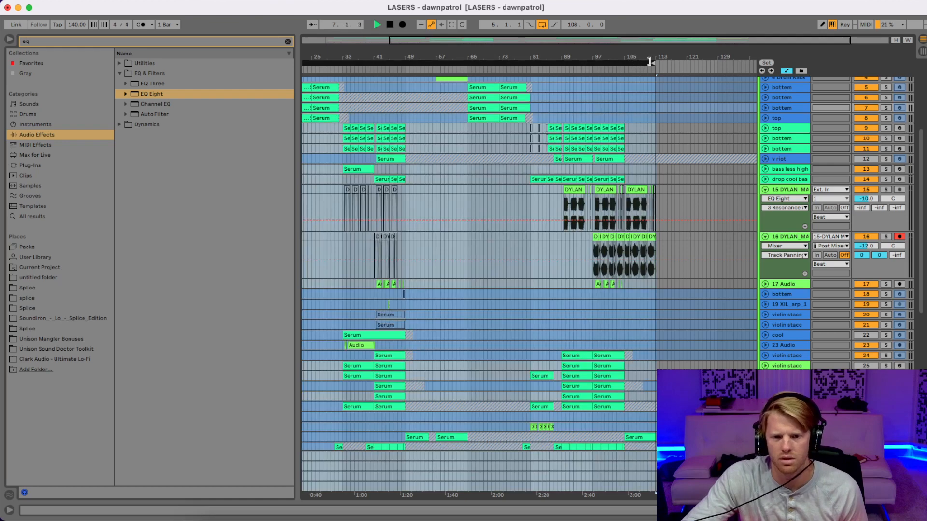
pyautogui.press('space')
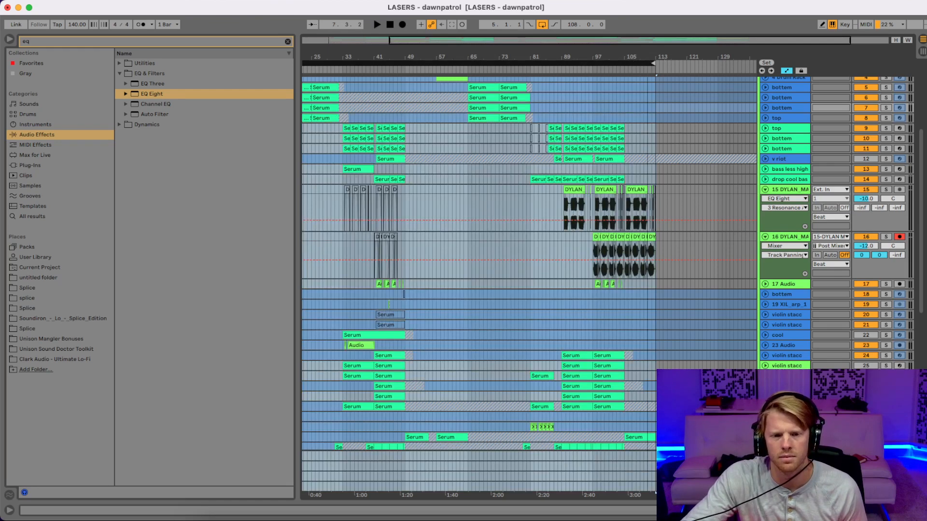
# Step: Set the arrangement's fixed grid to 4 bars with the whole song in view
pyautogui.moveTo(659, 58); pyautogui.dragTo(642, 59)
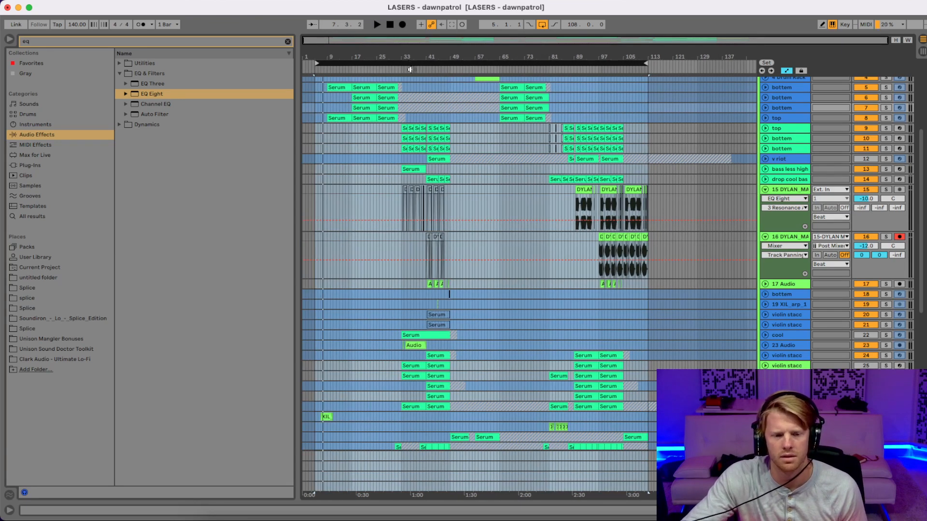
pyautogui.rightClick(524, 200)
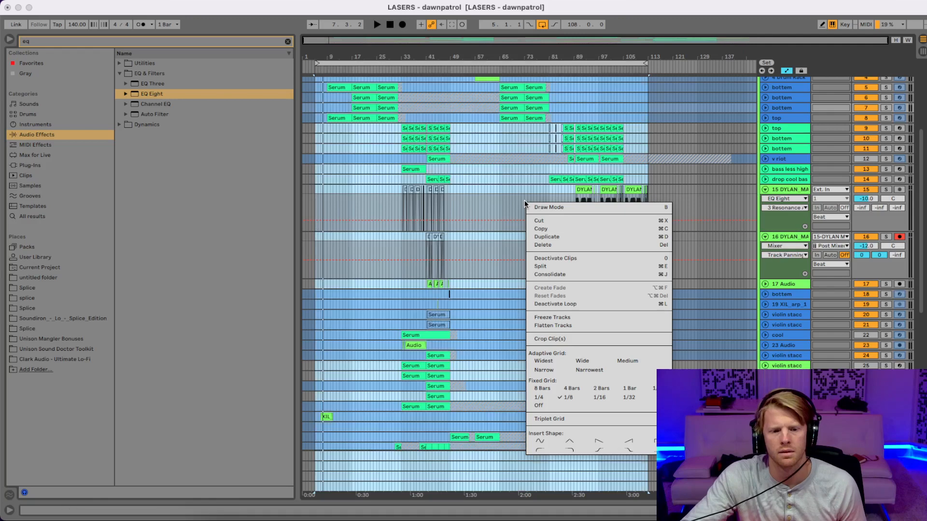
pyautogui.click(568, 389)
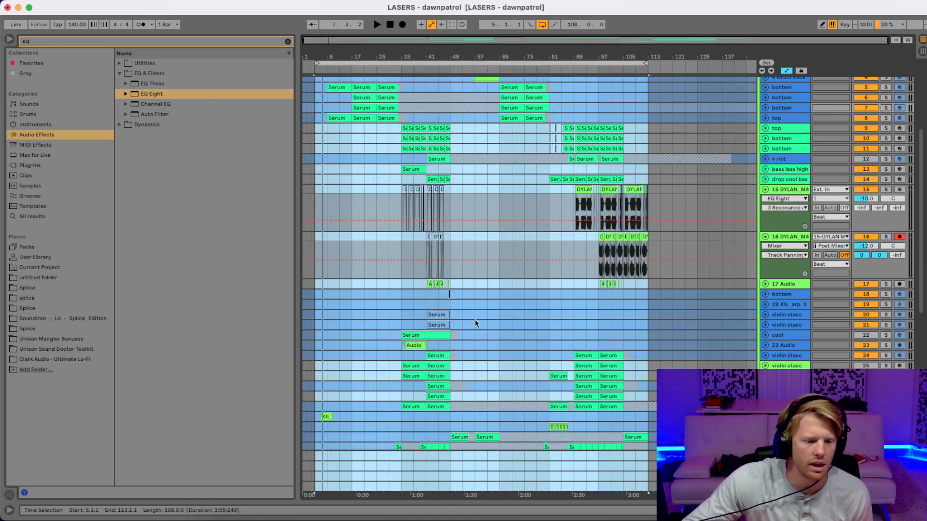
# Step: Fold all unfolded tracks to compact height and save the LASERS project
pyautogui.keyDown('alt'); pyautogui.click(763, 190); pyautogui.keyUp('alt')
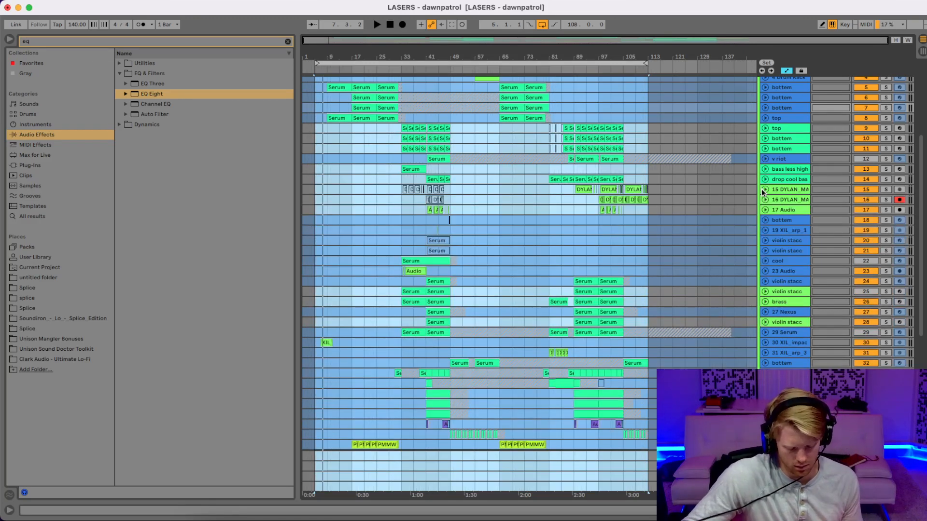
pyautogui.press('super+s')
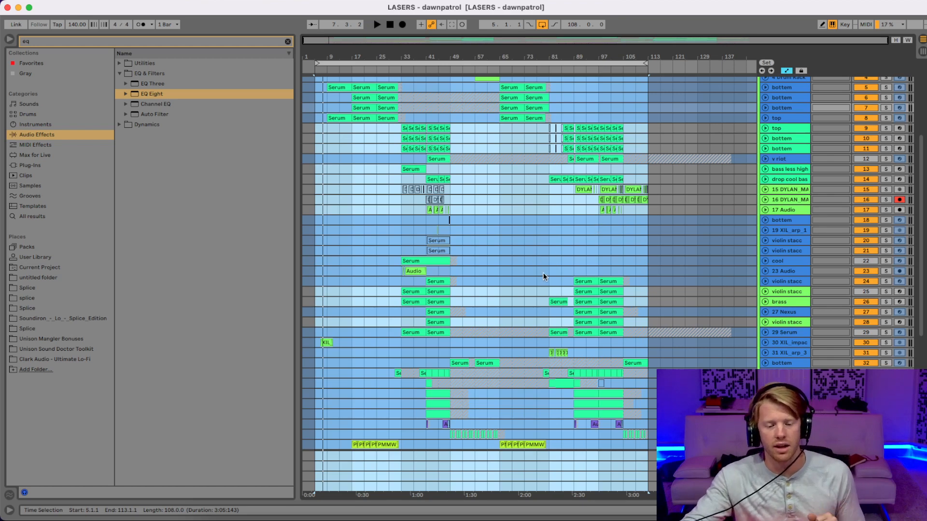
# Step: Collapse the Beat group and select it so only the Beat and Vocals groups show in the arrangement
pyautogui.click(468, 63)
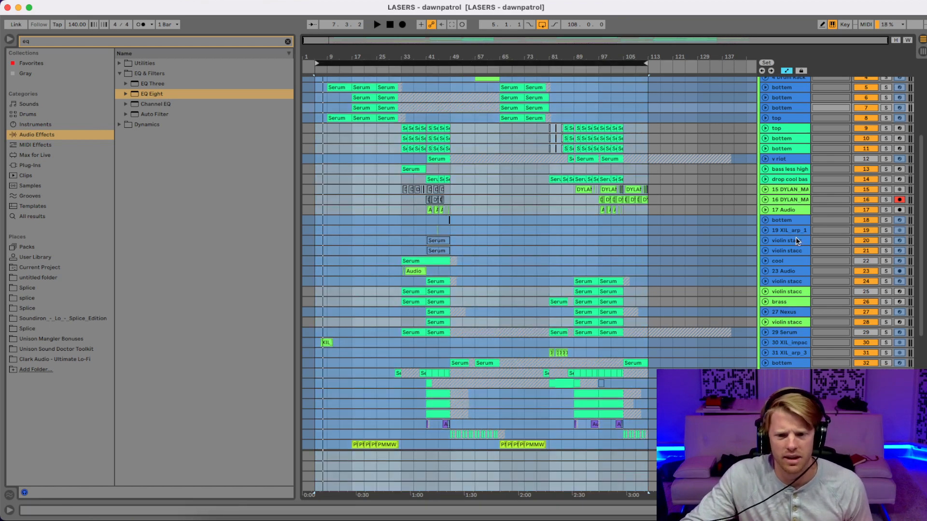
pyautogui.scroll(5, 797, 241)
pyautogui.click(763, 82)
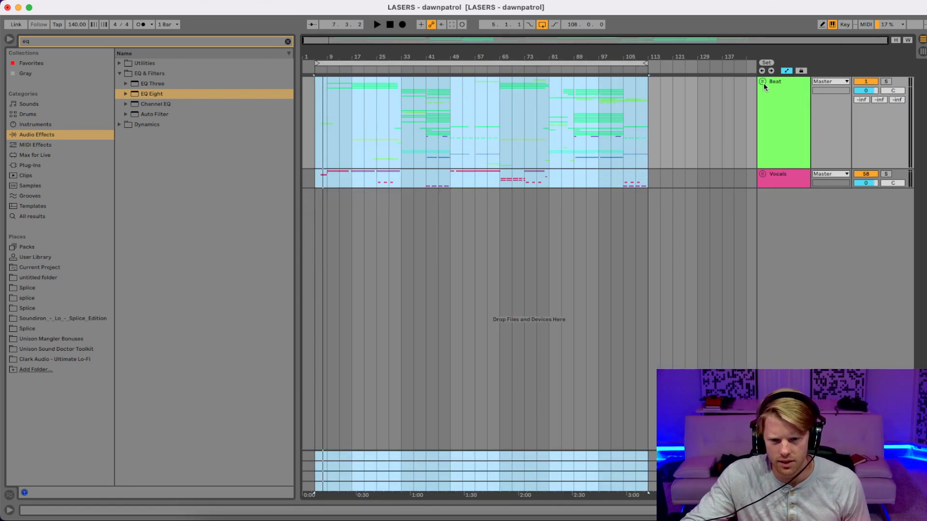
pyautogui.click(790, 92)
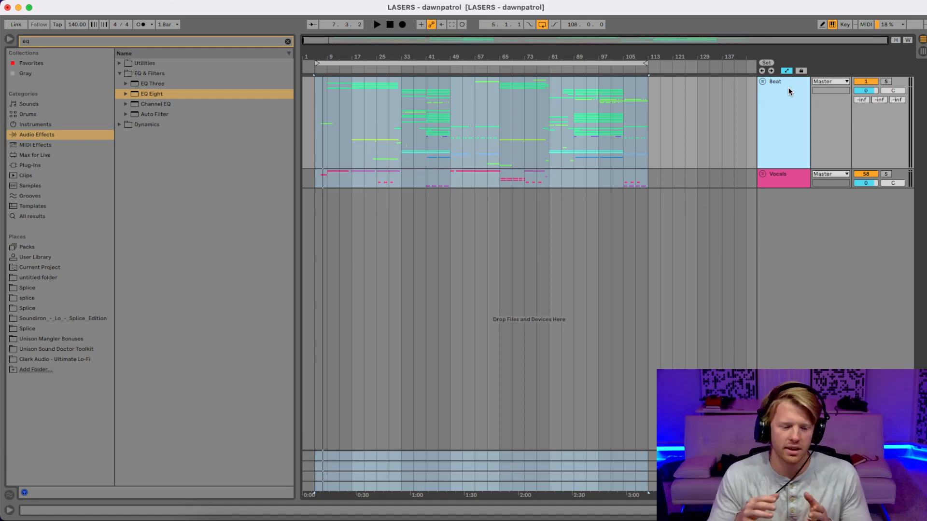
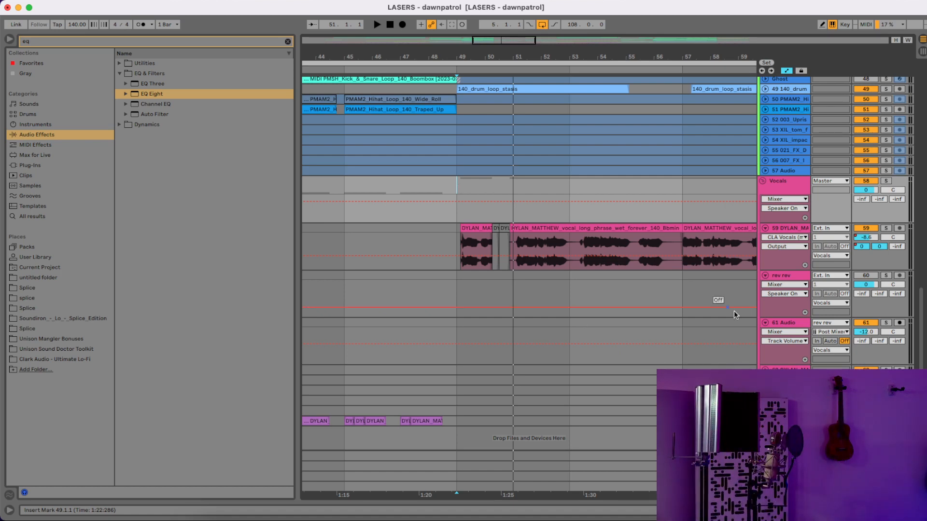
# Step: Insert a new audio track below the rev rev track and arm track 62 for recording
pyautogui.rightClick(782, 280)
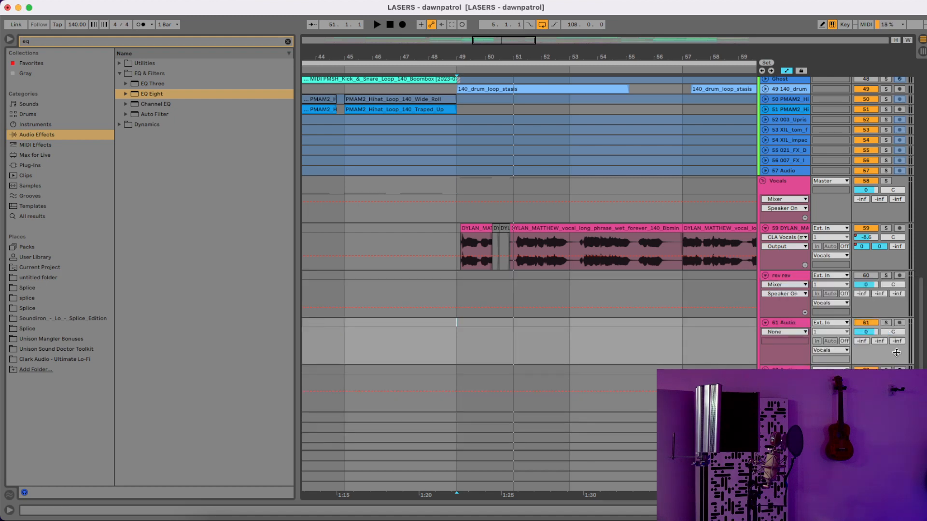
pyautogui.click(899, 371)
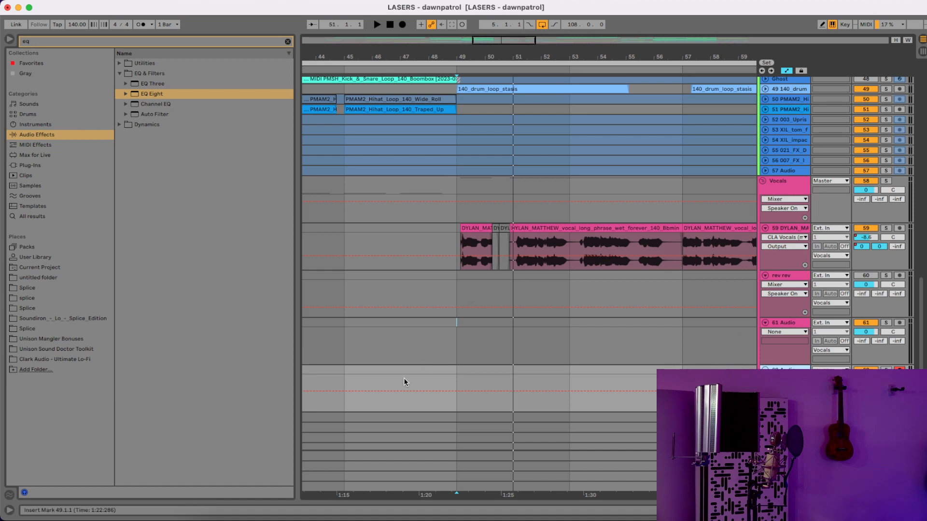
# Step: Record a take on track 62 from playback started at bar 45, stopping just after bar 50
pyautogui.click(345, 378)
pyautogui.press('space')
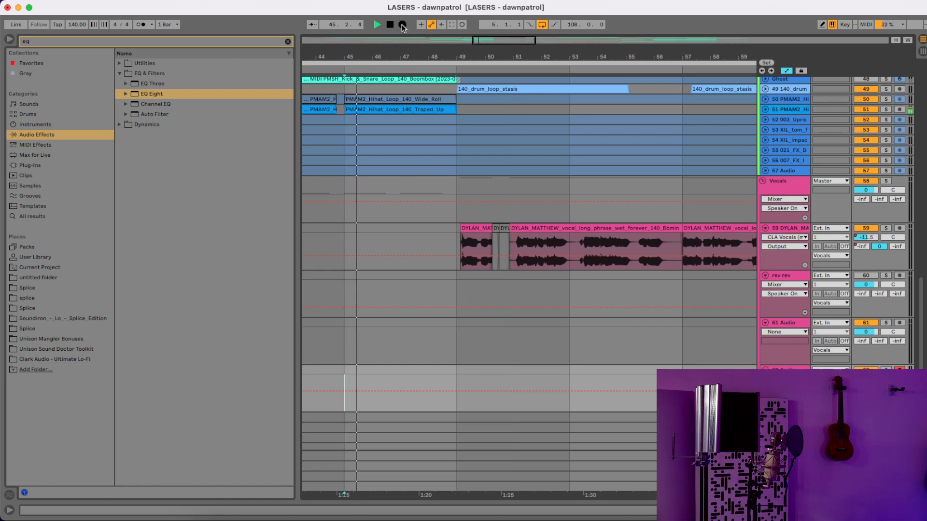
pyautogui.click(402, 24)
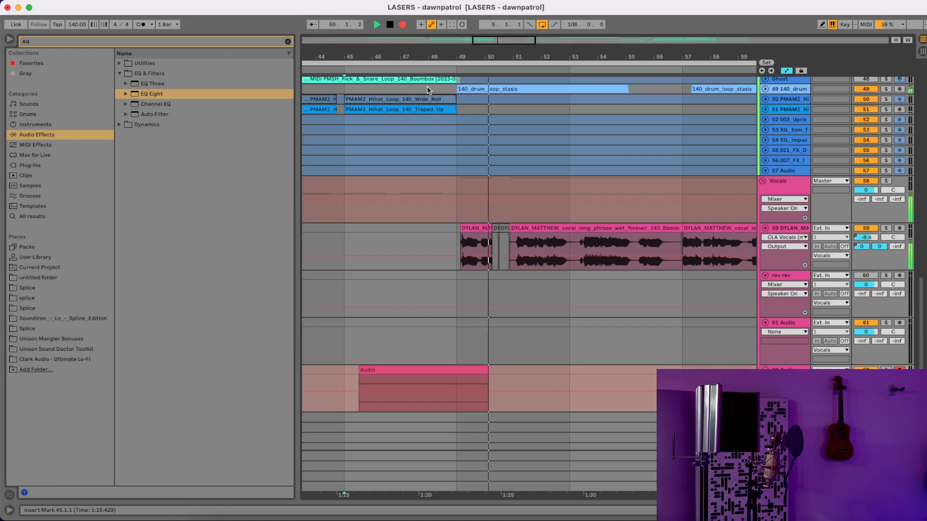
pyautogui.press('space')
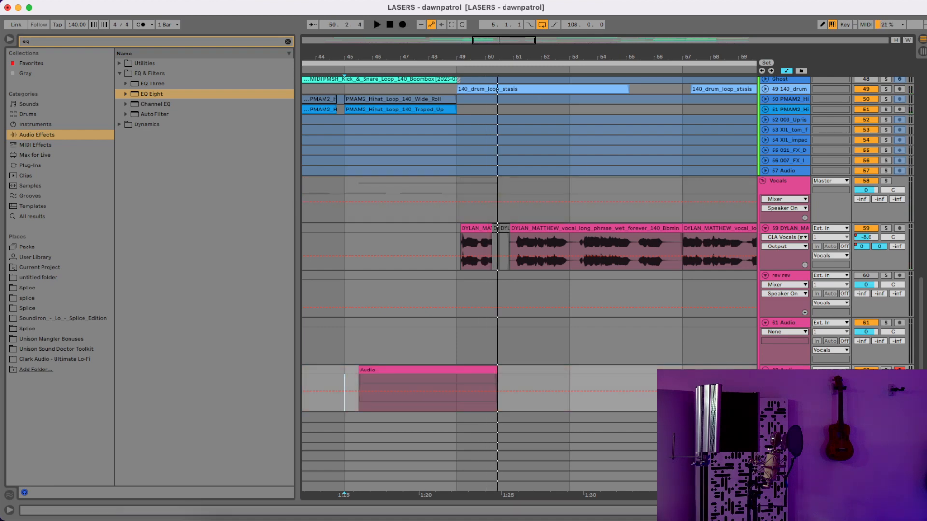
# Step: Open the audio preferences from the track input configuration and set the audio input device to Scarlett 18i20 USB (20 In, 20 Out)
pyautogui.click(836, 365)
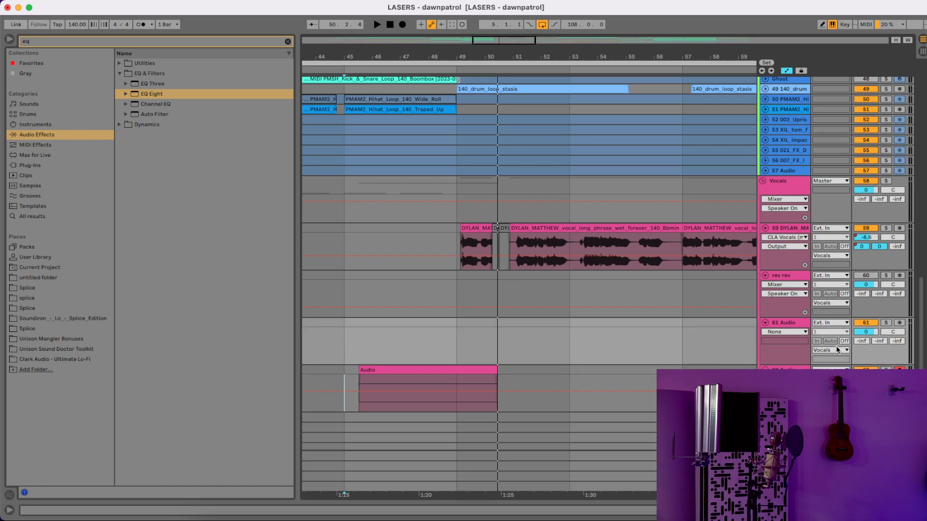
pyautogui.click(838, 349)
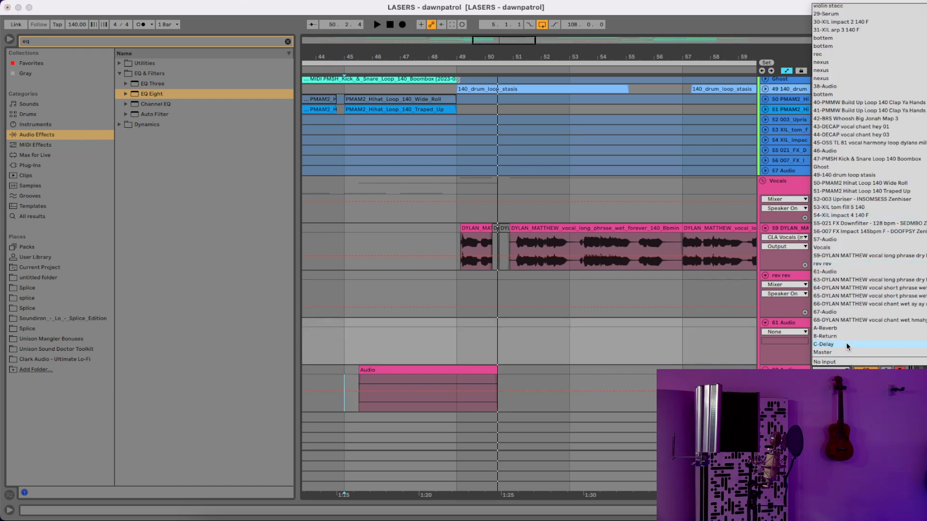
pyautogui.scroll(10, 847, 344)
pyautogui.click(829, 13)
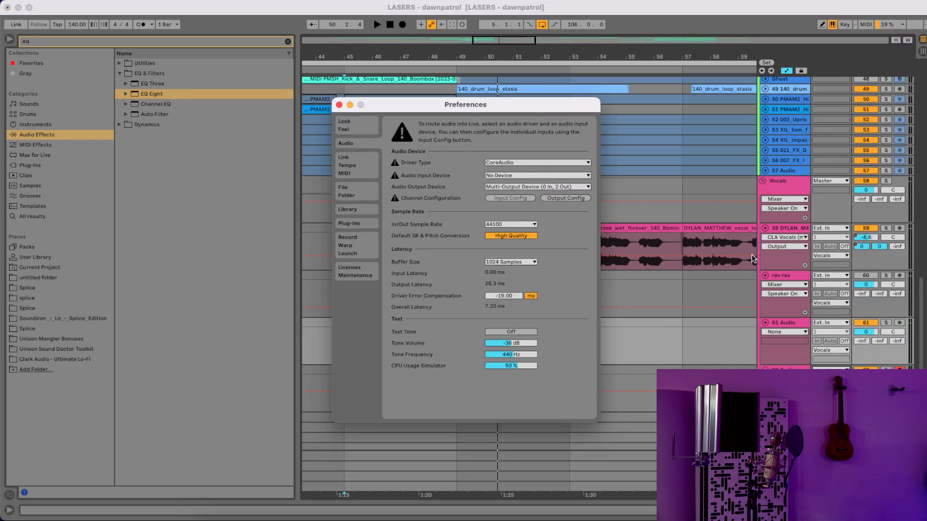
pyautogui.click(507, 175)
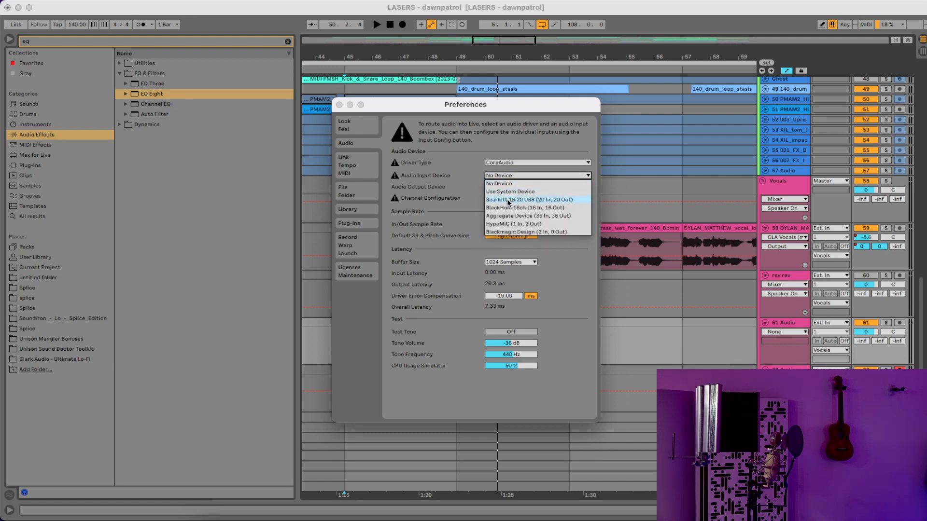
pyautogui.click(508, 200)
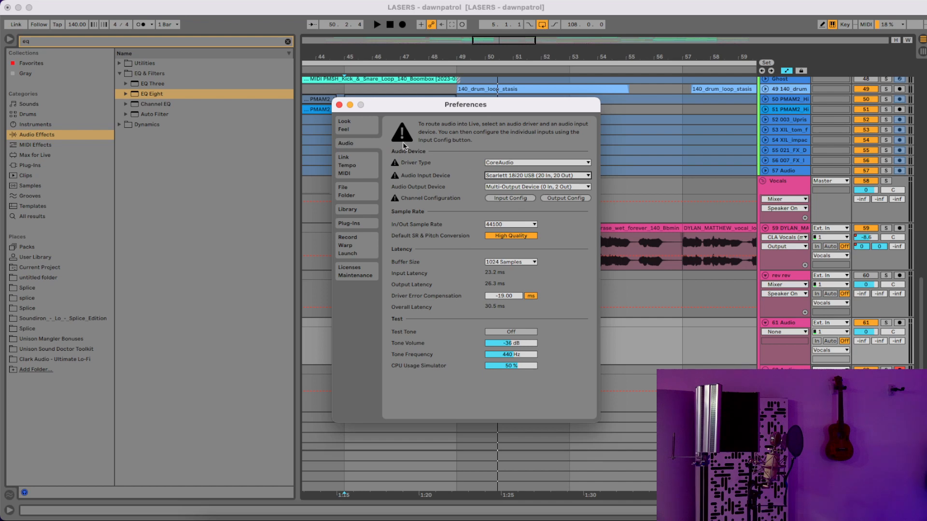
pyautogui.click(338, 105)
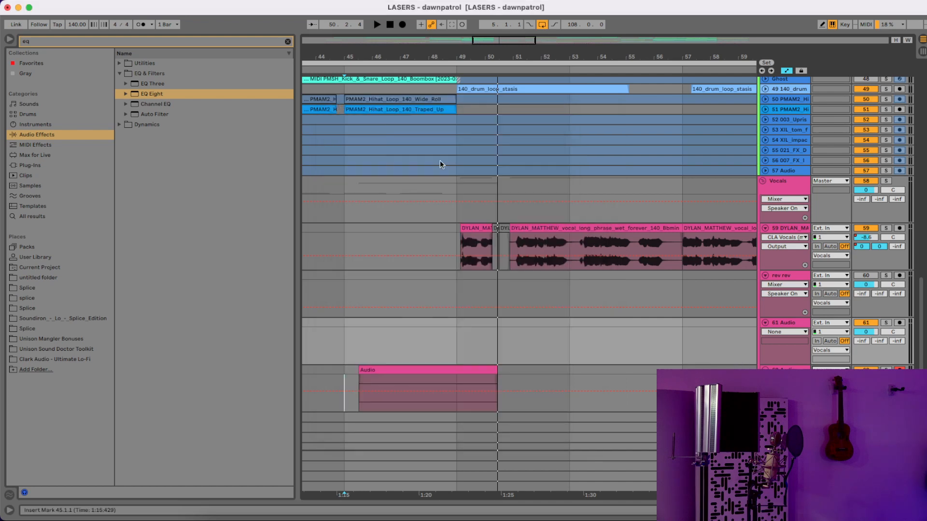
# Step: Route track 62's audio input from Ext. In on mono channel 1
pyautogui.click(823, 368)
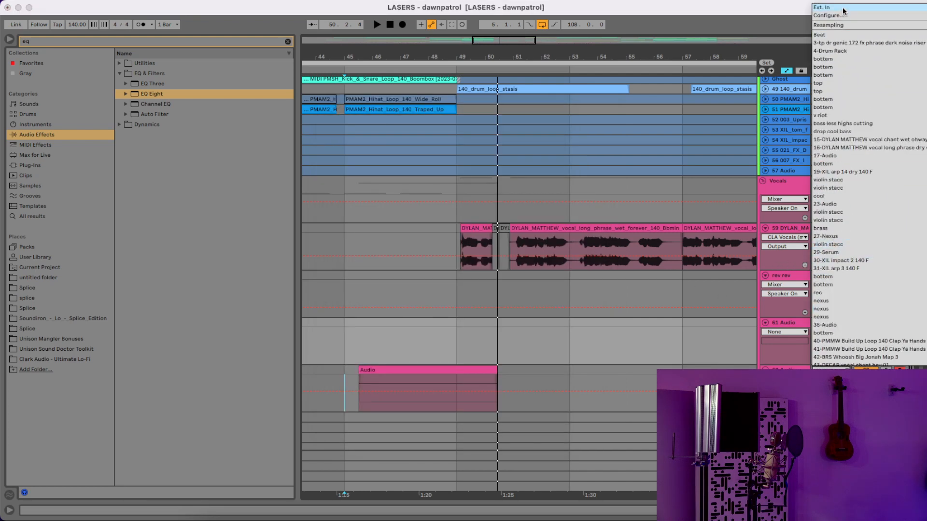
pyautogui.click(847, 365)
pyautogui.scroll(15, 846, 365)
pyautogui.scroll(-10, 730, 310)
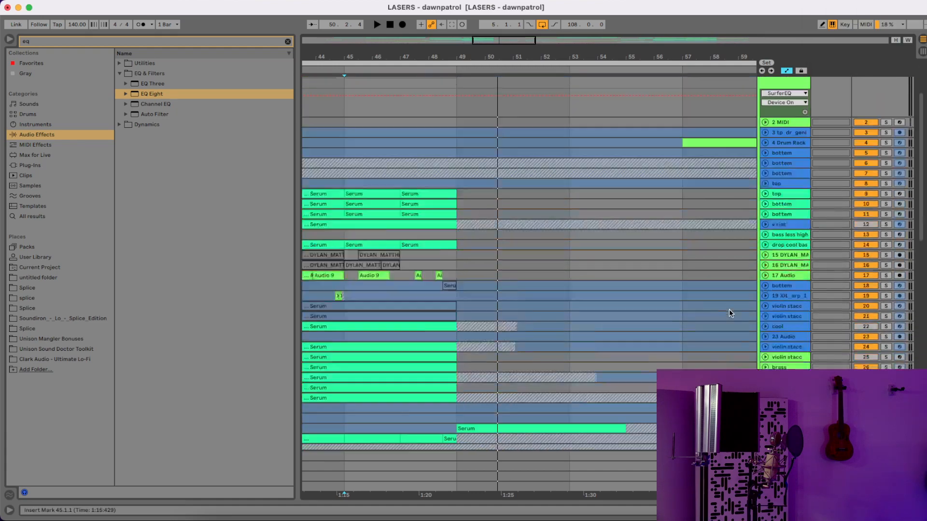
pyautogui.scroll(-5, 749, 337)
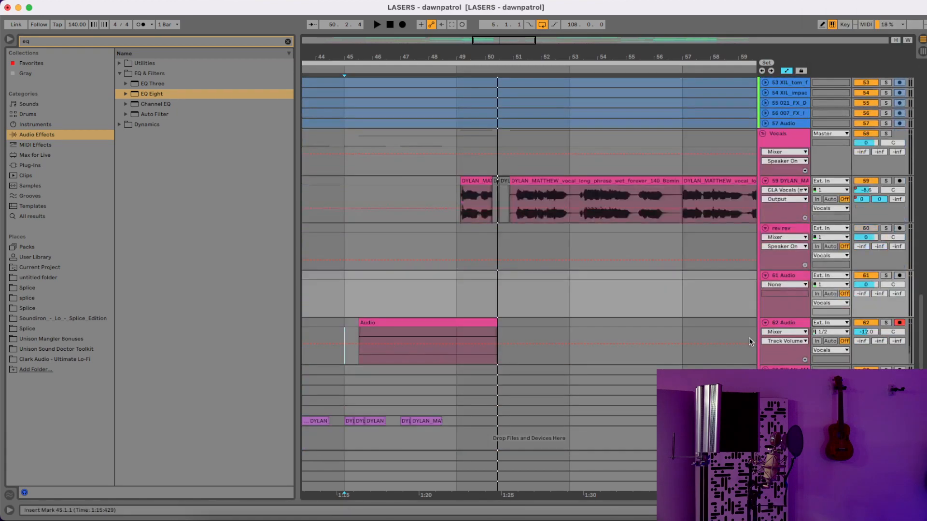
pyautogui.click(837, 333)
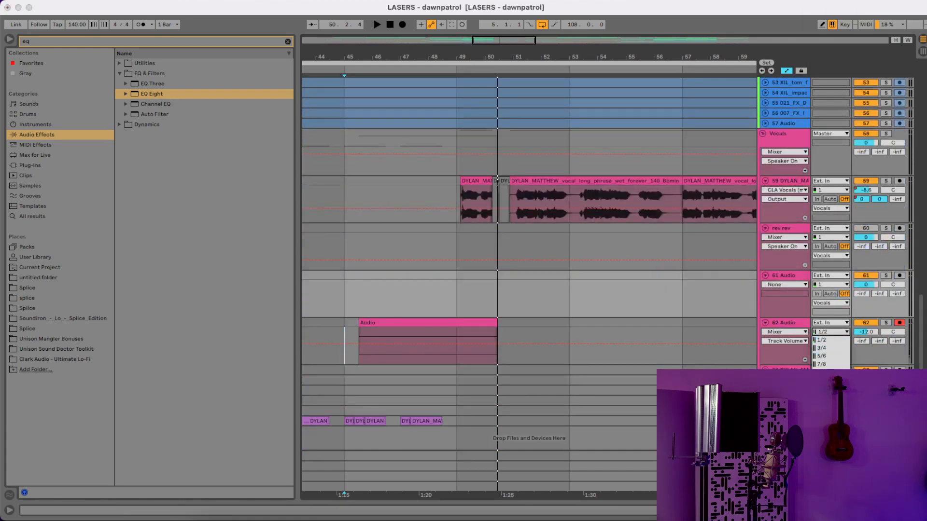
pyautogui.click(821, 373)
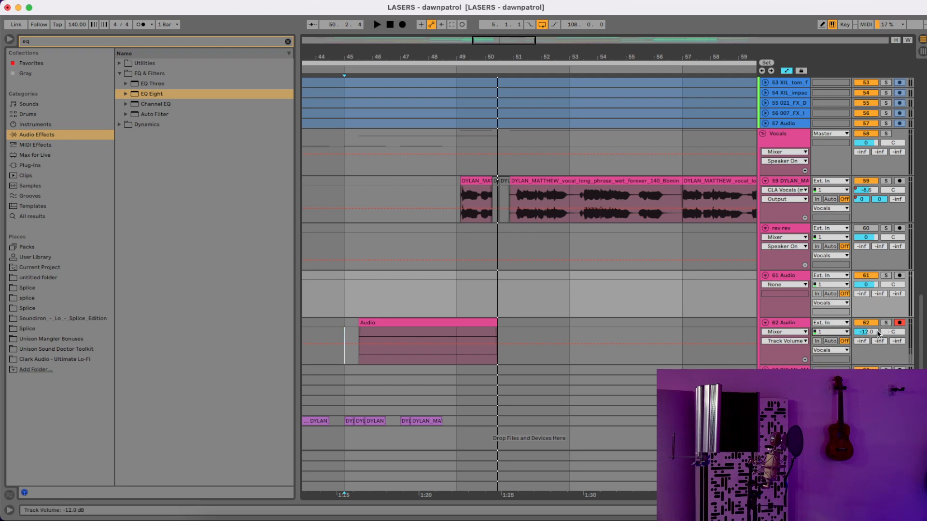
# Step: Record a new take on track 62 from bar 45 to bar 52
pyautogui.click(345, 337)
pyautogui.click(403, 24)
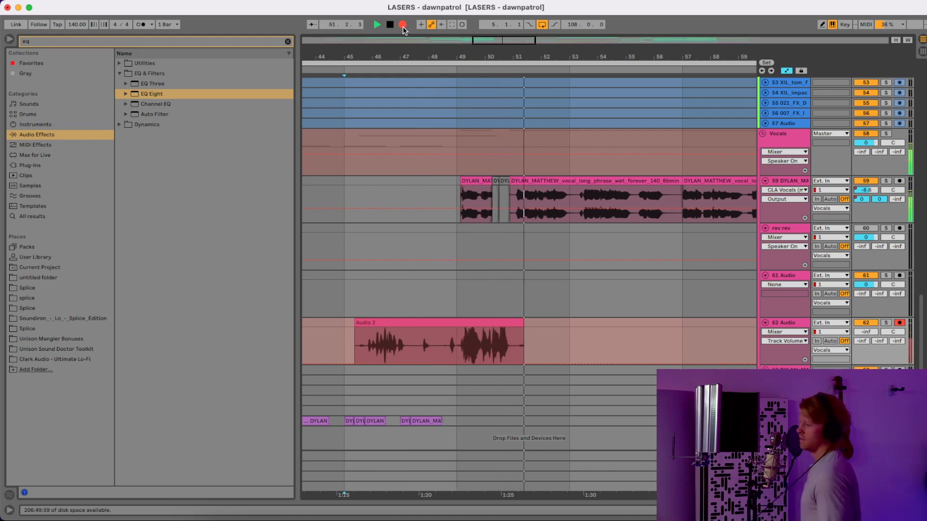
pyautogui.press('space')
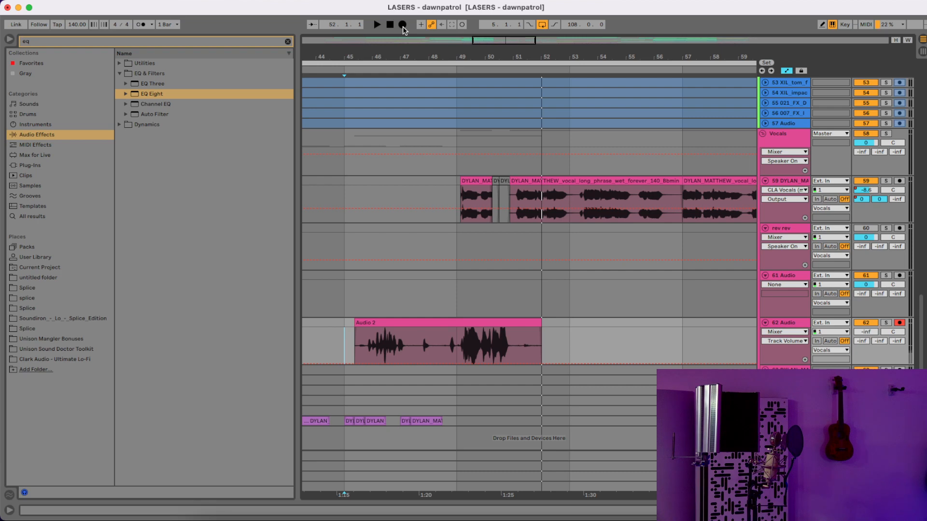
# Step: Record a replacement take from bar 45 over the existing clip on track 62, stopping near bar 52, and briefly restart playback
pyautogui.click(403, 24)
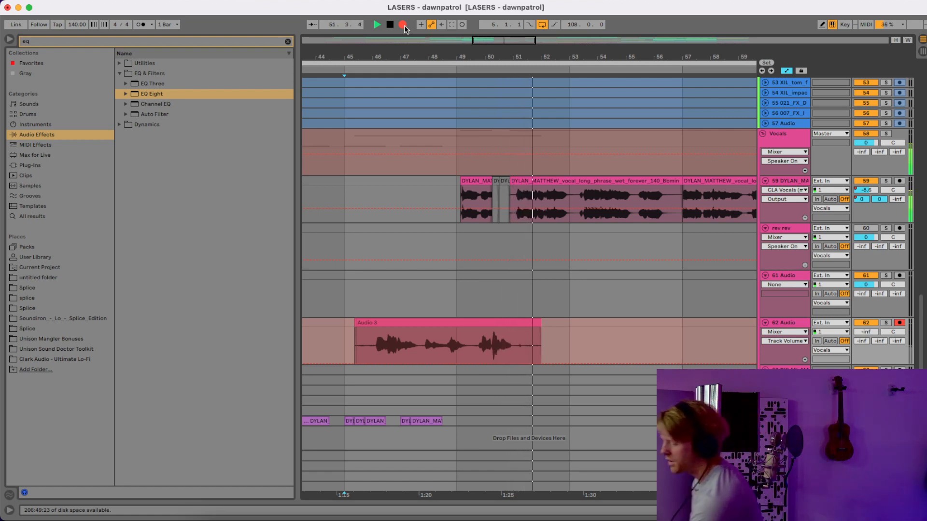
pyautogui.press('space')
pyautogui.click(404, 25)
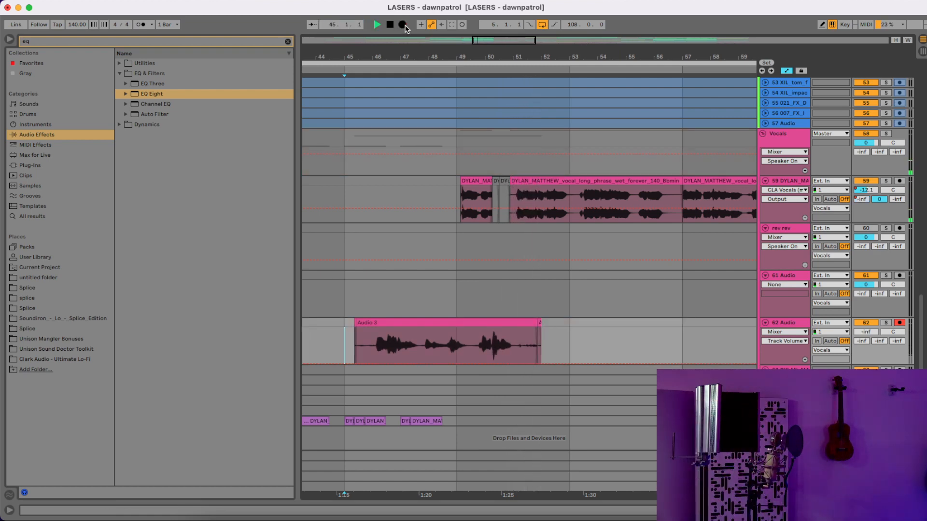
pyautogui.press('space')
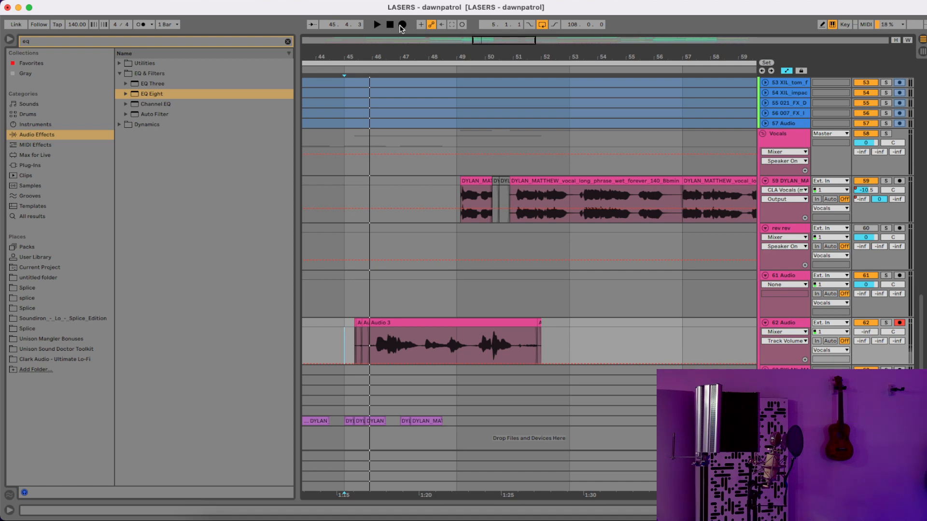
# Step: Record a further take on track 62 from bar 45 to bar 52, and play it back from bar 49 with the track volume at 0 dB
pyautogui.click(402, 25)
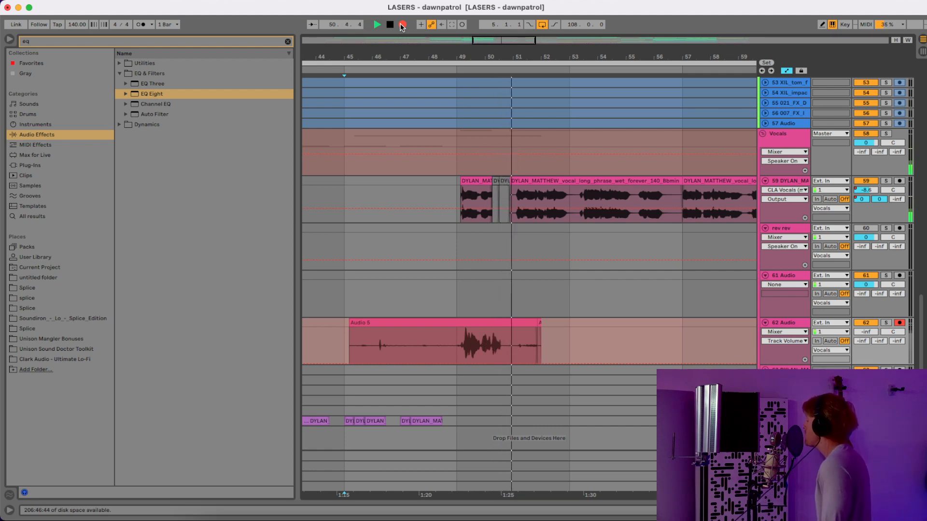
pyautogui.press('space')
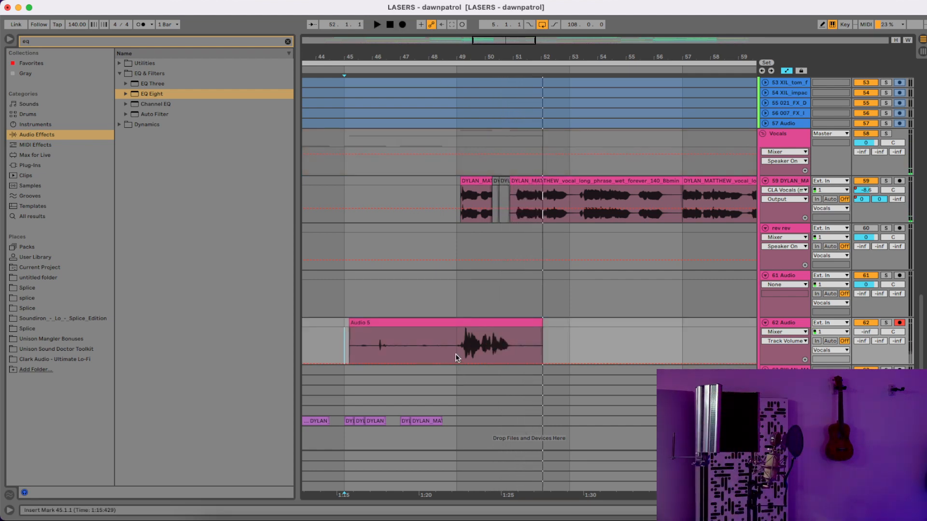
pyautogui.press('Delete')
pyautogui.press('space')
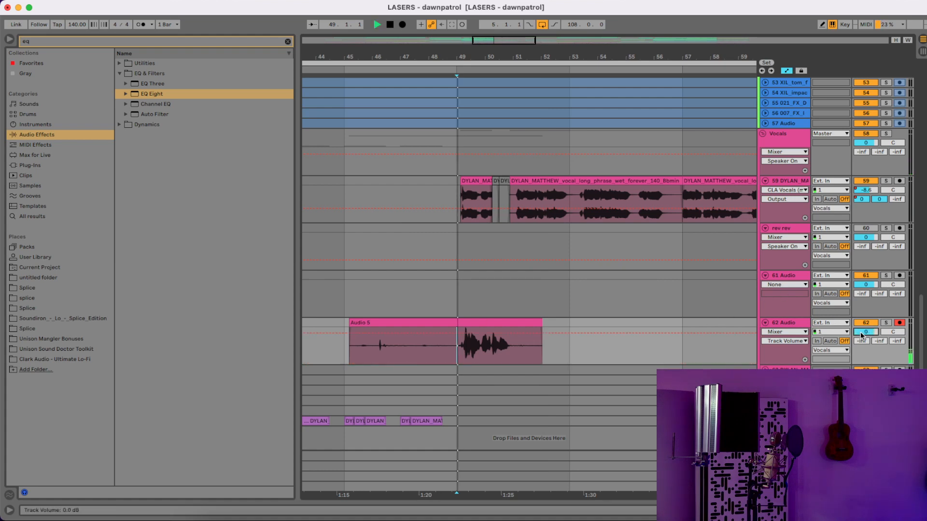
pyautogui.press('space')
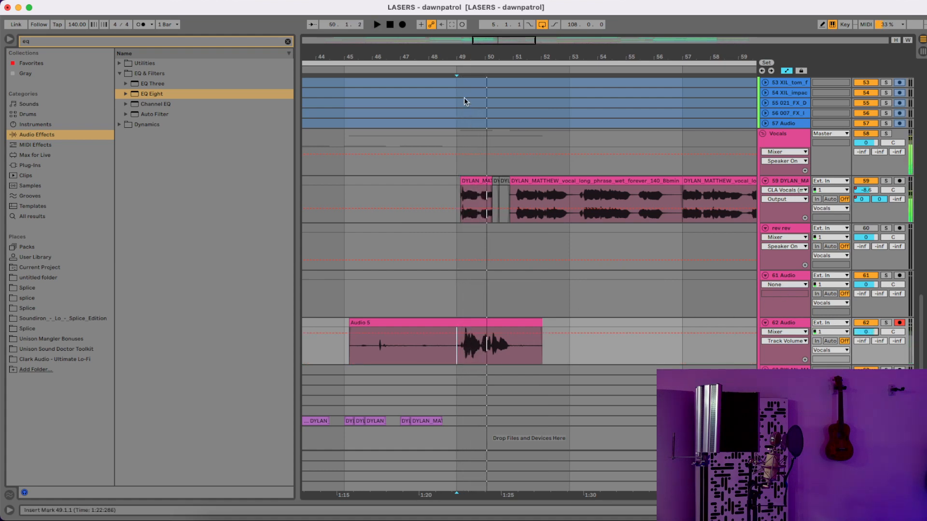
# Step: Split the recorded take on track 62 at bar 49 and delete the part before it
pyautogui.click(428, 318)
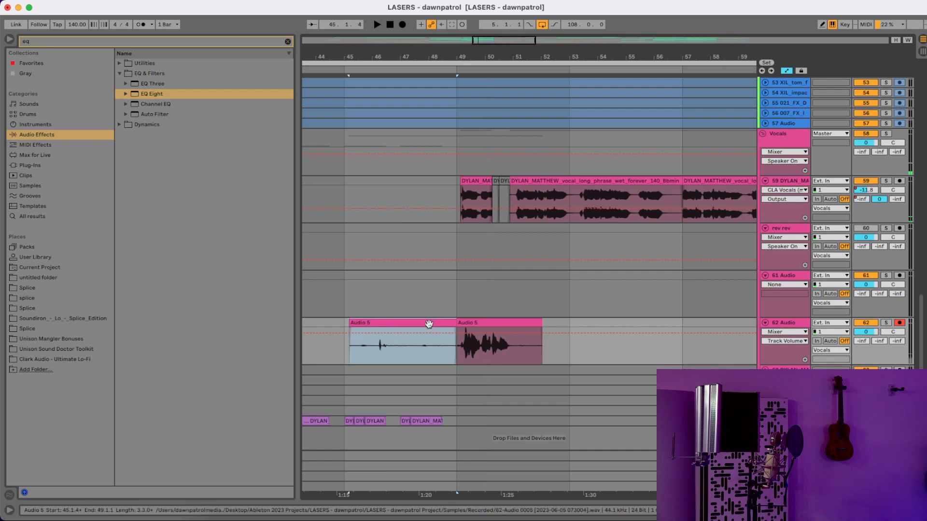
pyautogui.press('Delete')
# Step: Turn the grid off and nudge the recorded clip slightly earlier, starting at about 48.4.4, checking its timing by playing it back
pyautogui.moveTo(465, 58); pyautogui.dragTo(509, 57)
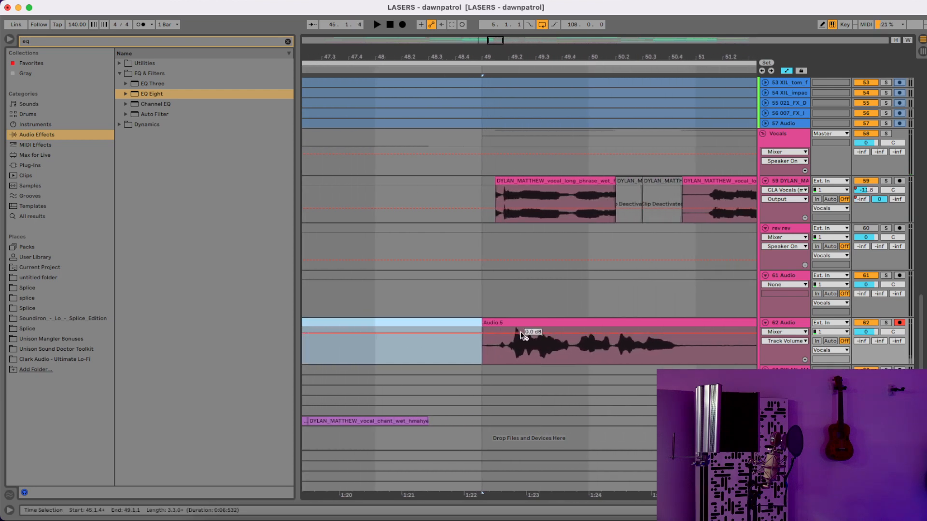
pyautogui.click(522, 323)
pyautogui.rightClick(467, 324)
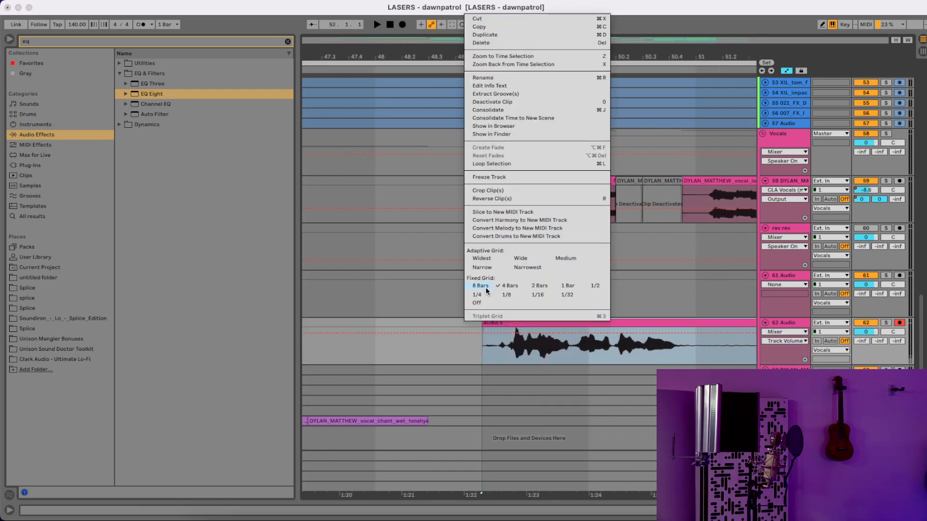
pyautogui.click(486, 303)
pyautogui.moveTo(517, 327); pyautogui.dragTo(548, 320)
pyautogui.press('space')
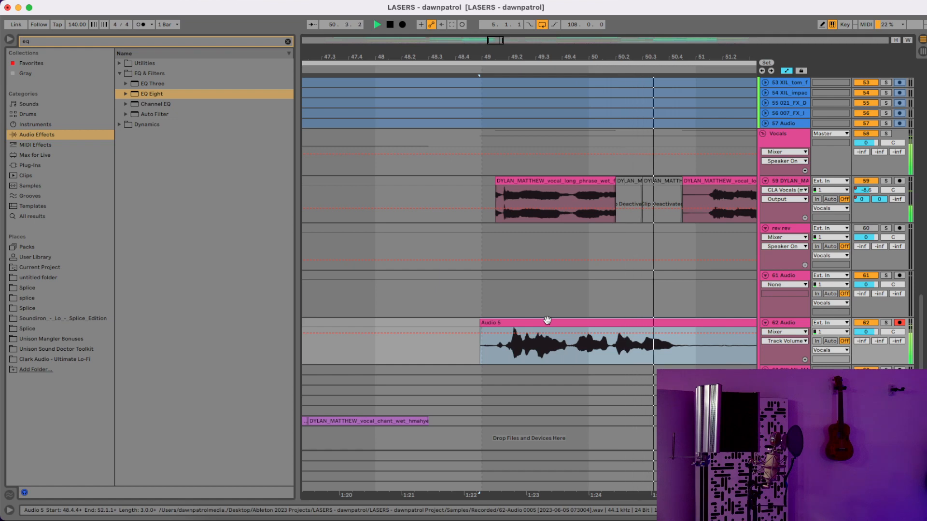
pyautogui.press('space')
# Step: Trim the recorded clip on track 62 to its final phrase, from about 50.1.4 to 50.4.4
pyautogui.moveTo(481, 323); pyautogui.dragTo(611, 324)
pyautogui.click(695, 354)
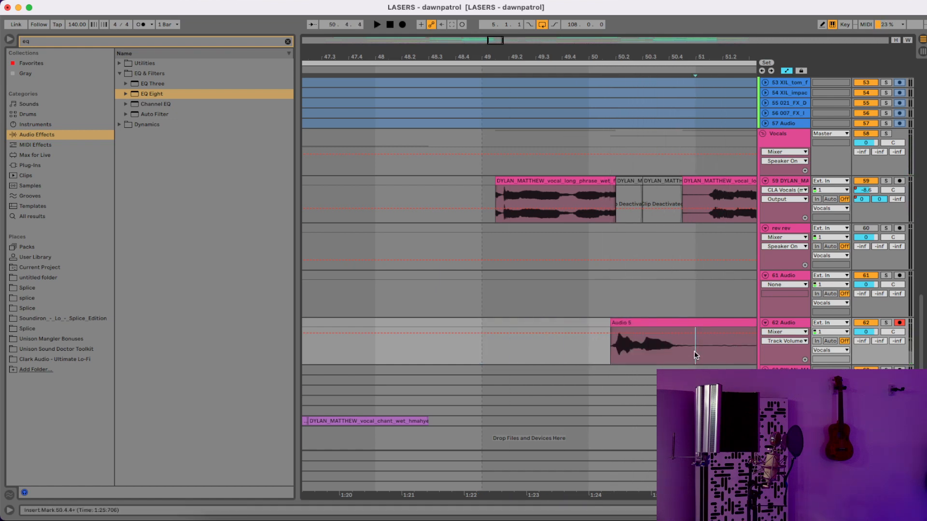
pyautogui.click(698, 342)
pyautogui.press('Delete')
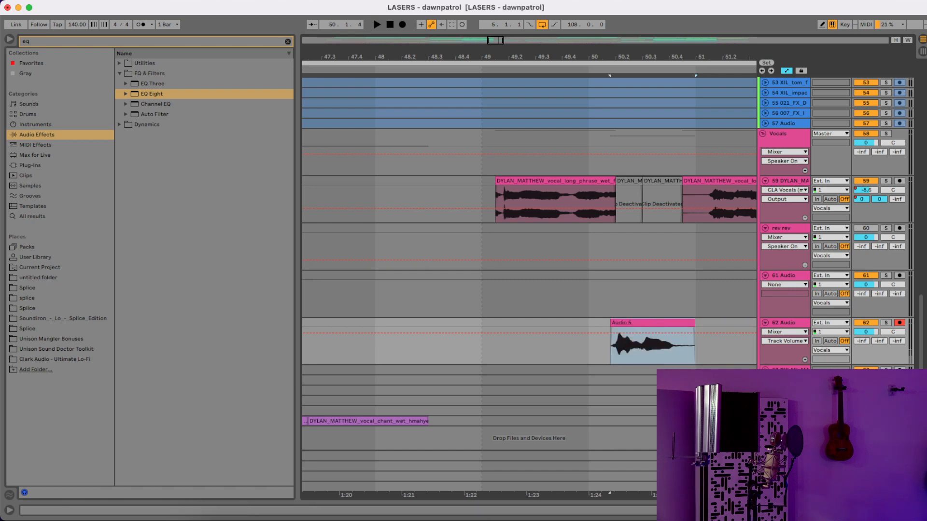
# Step: Search the plug-ins for "alter" and load the VST3 version of Soundtoys Little AlterBoy on track 62
pyautogui.hotkey('shift', 'Tab')
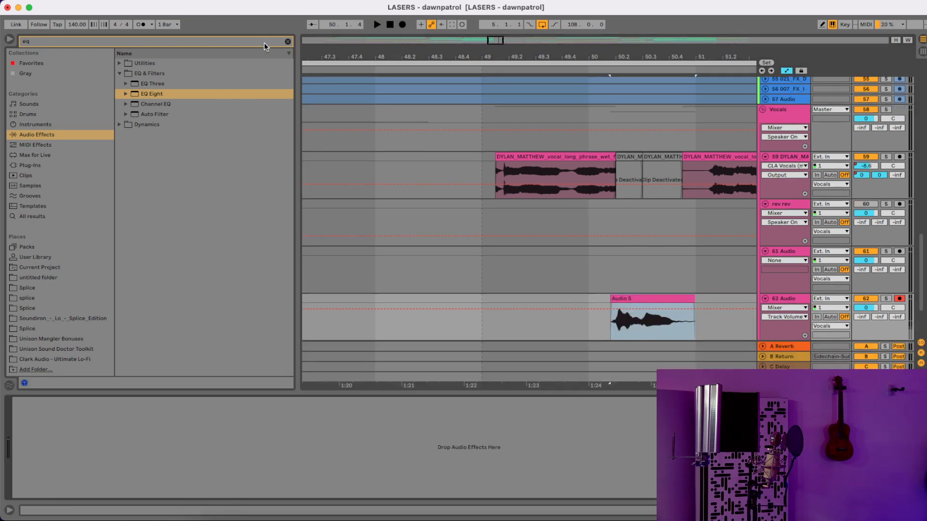
pyautogui.click(289, 41)
pyautogui.write('alter')
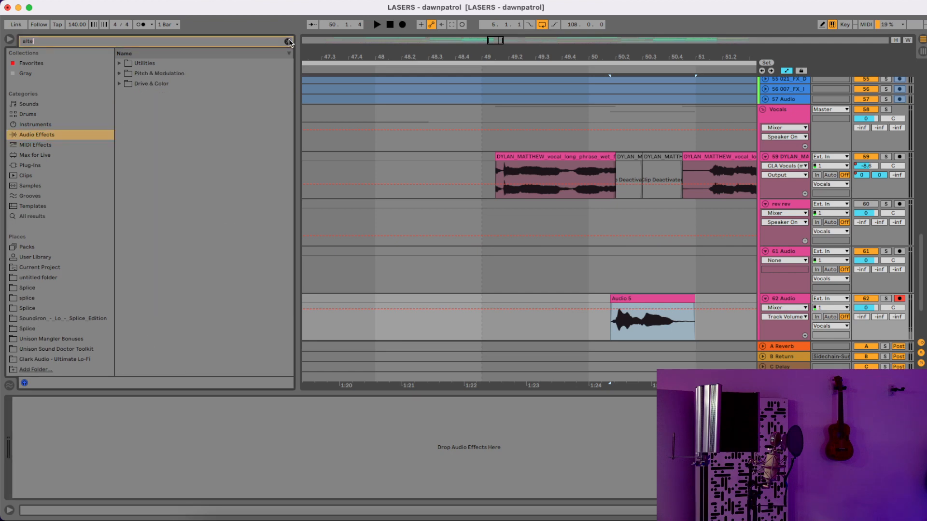
pyautogui.click(36, 165)
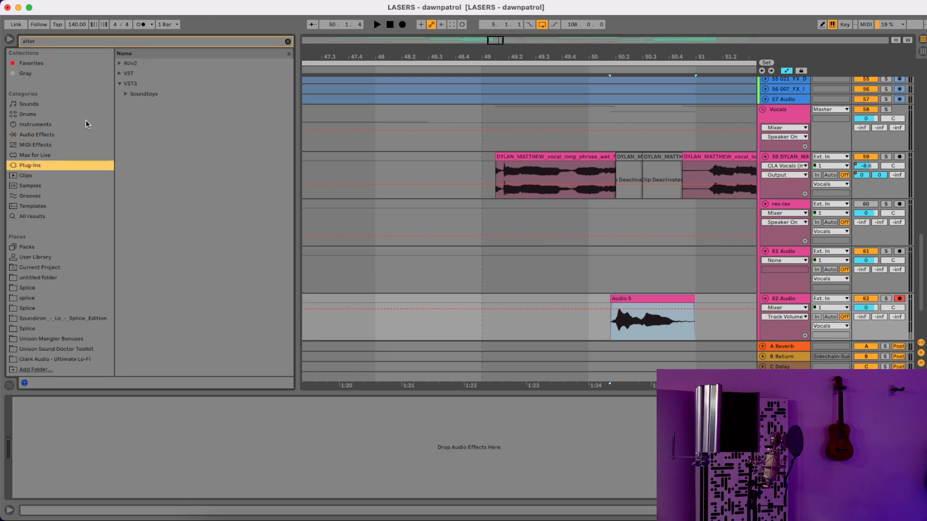
pyautogui.click(120, 91)
pyautogui.click(133, 103)
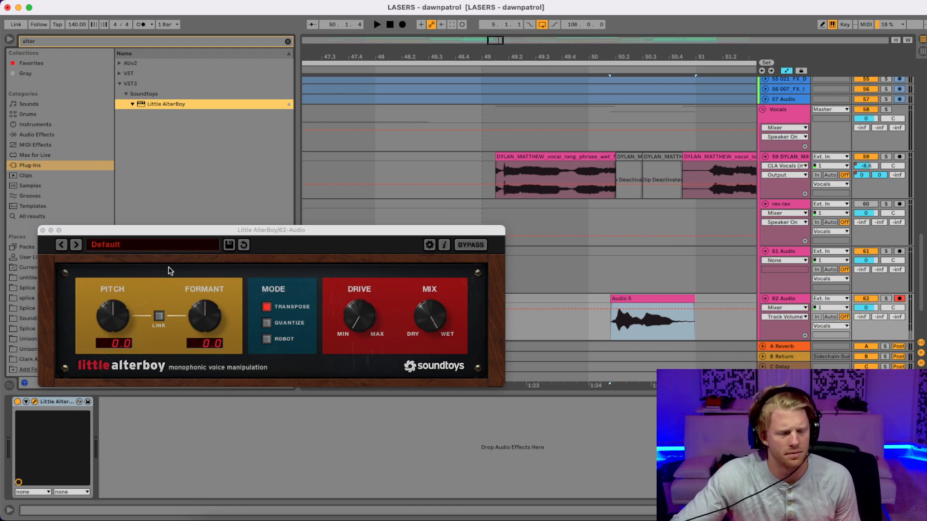
# Step: Load Little AlterBoy's 09 Low Octave Double preset and raise its mix to fully wet while auditioning the clip
pyautogui.click(180, 245)
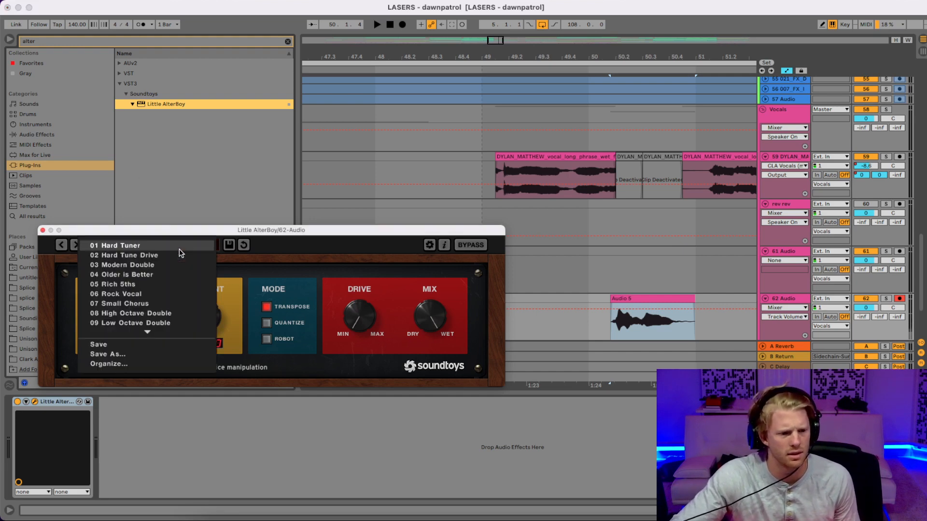
pyautogui.click(141, 325)
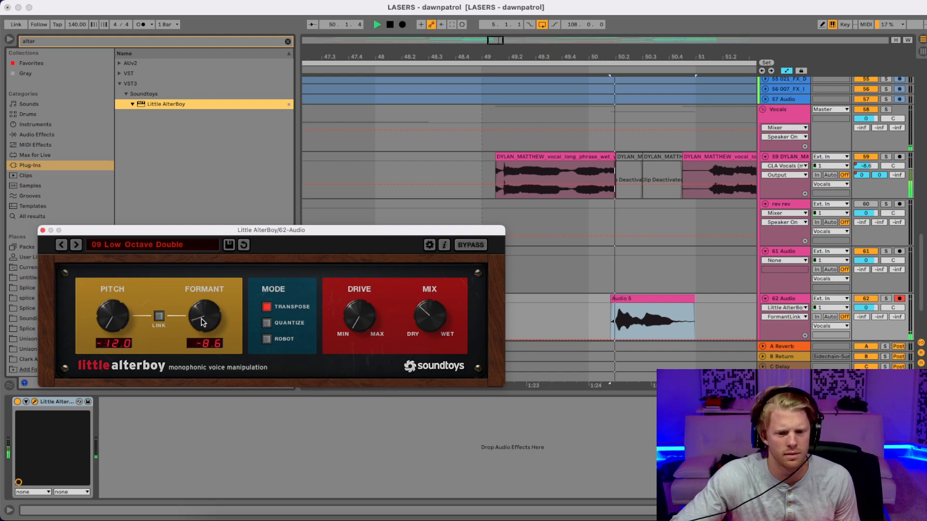
pyautogui.press('space')
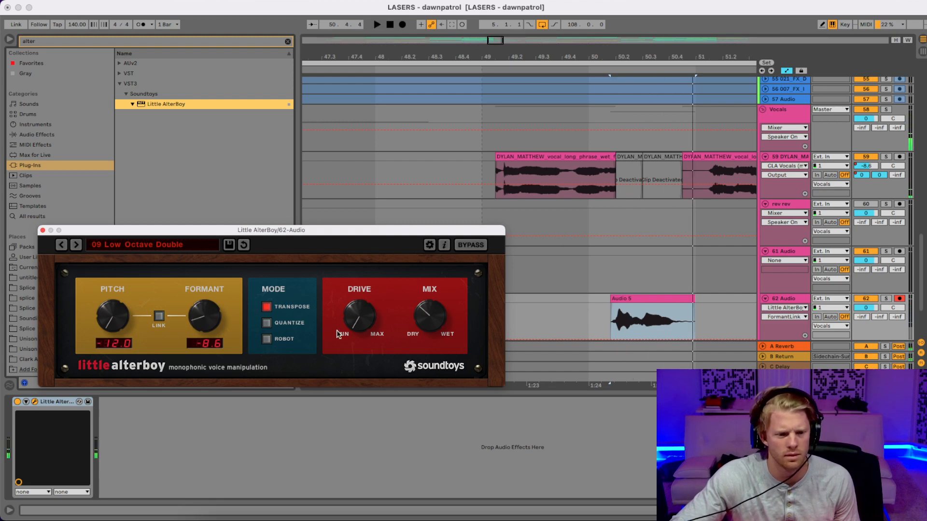
pyautogui.moveTo(416, 300); pyautogui.dragTo(395, 116)
pyautogui.press('space')
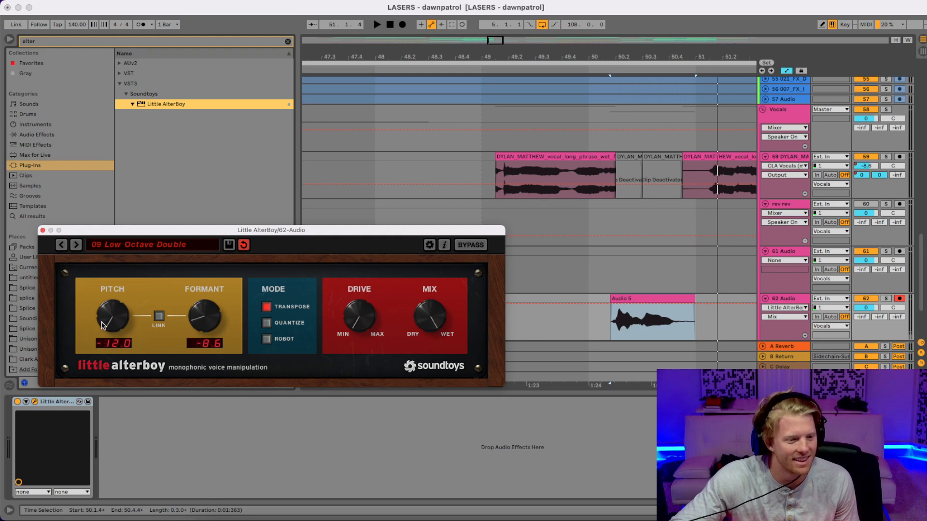
# Step: Set Little AlterBoy's formant to -10.8 with the pitch at -12.0 while auditioning the clip, and close the plug-in window
pyautogui.press('space')
pyautogui.moveTo(109, 319); pyautogui.dragTo(112, 344)
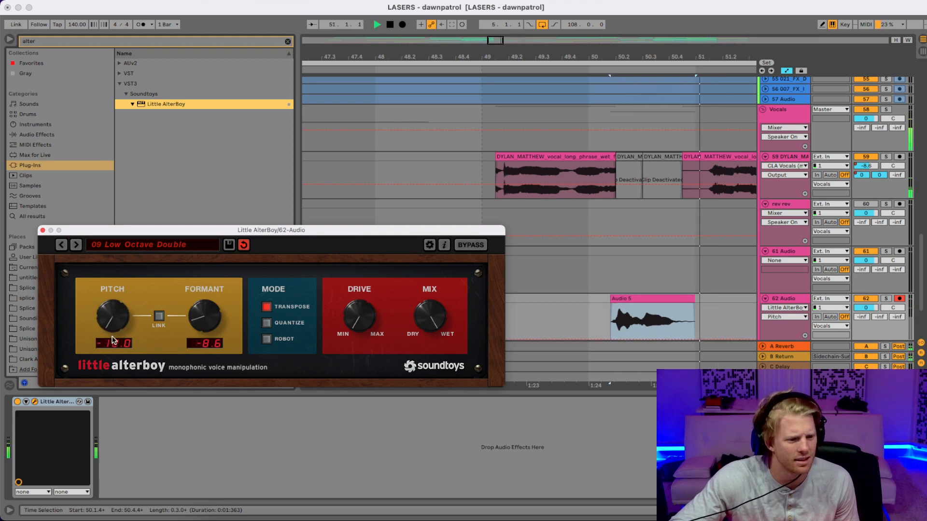
pyautogui.press('space')
pyautogui.press('space')
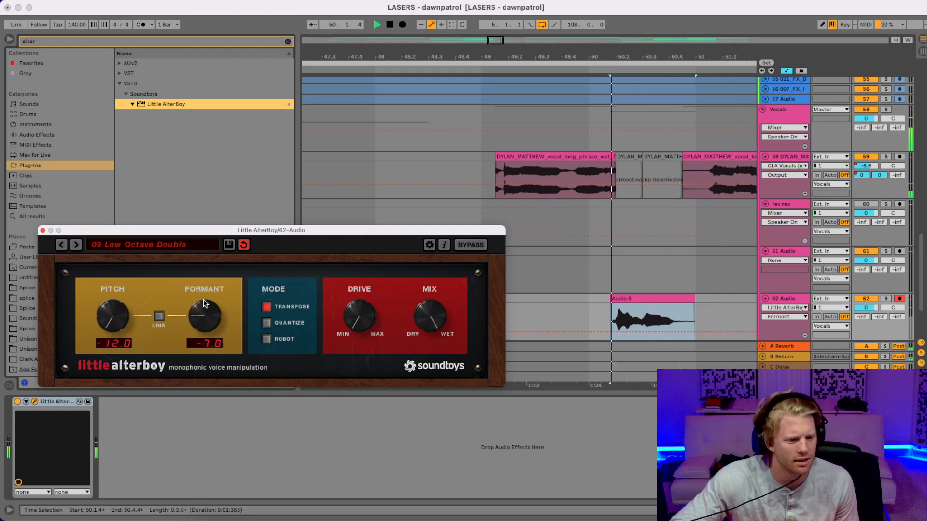
pyautogui.moveTo(204, 299); pyautogui.dragTo(207, 327)
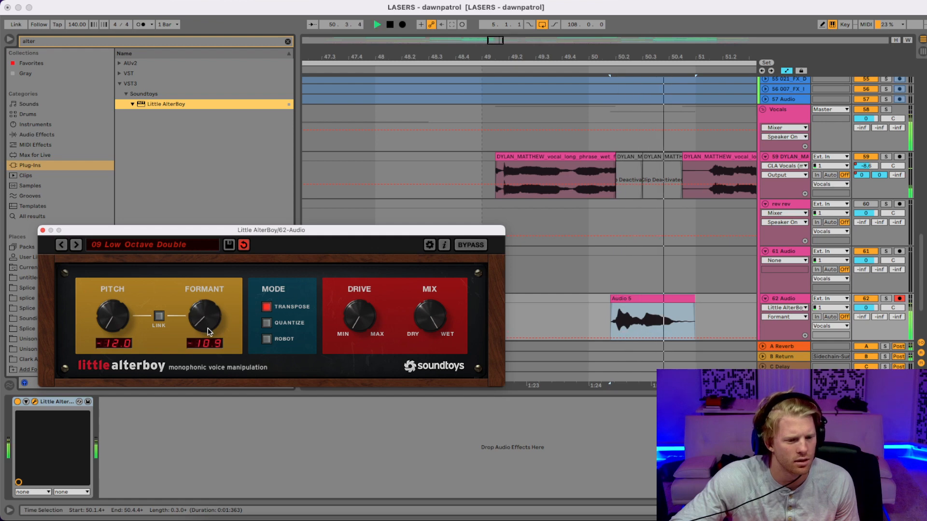
pyautogui.press('space')
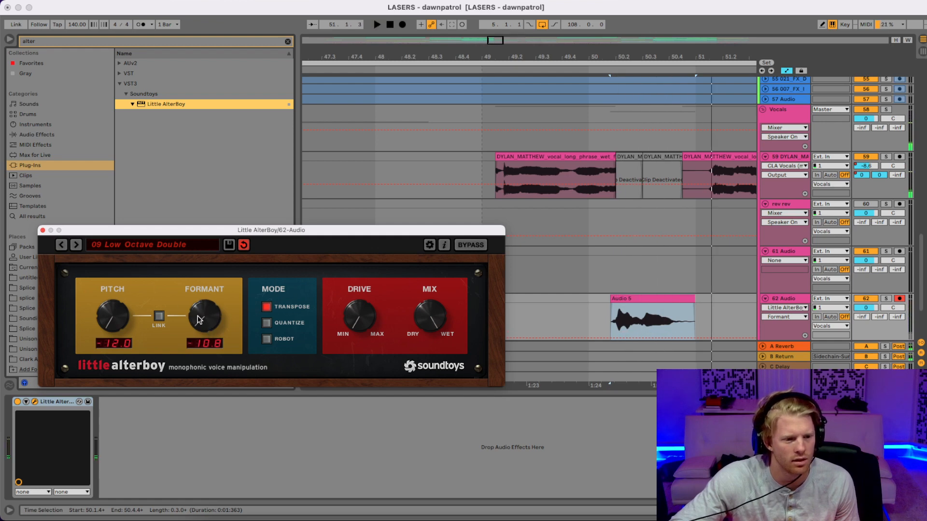
pyautogui.click(42, 231)
# Step: Play the arrangement from bar 48 through the processed vocal clip on track 62
pyautogui.click(376, 300)
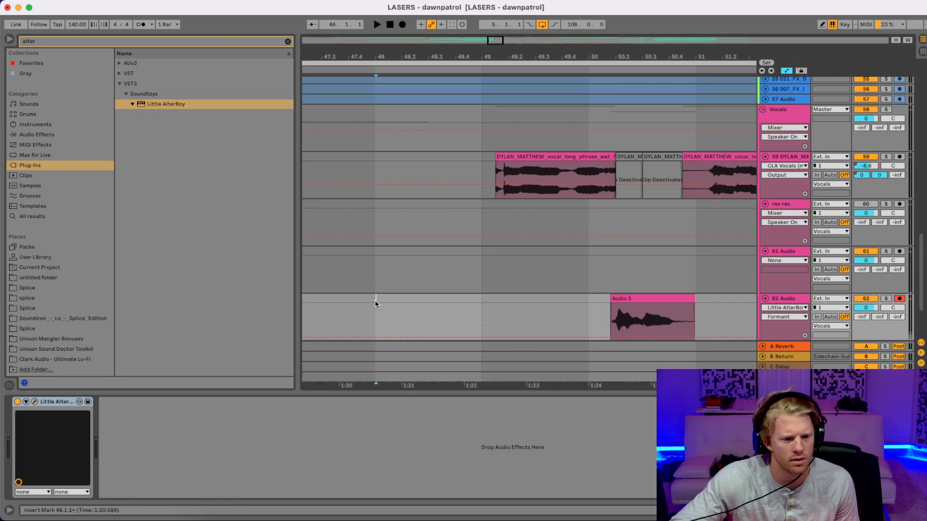
pyautogui.press('space')
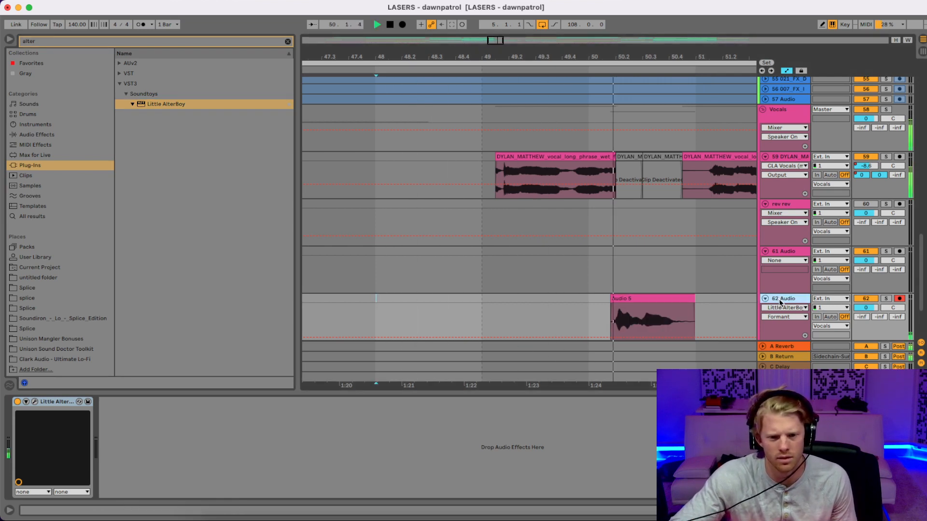
pyautogui.press('space')
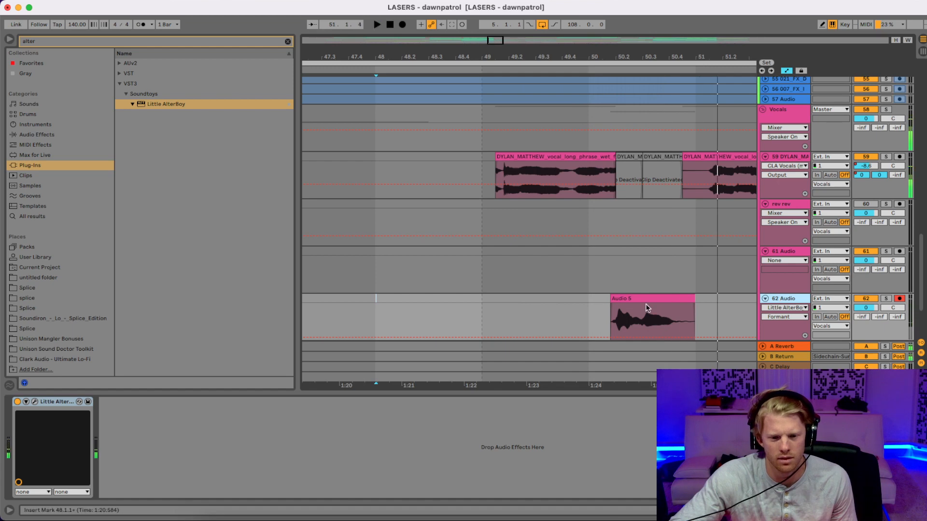
# Step: Shorten the end of the clip on track 62 to about 50.4.3 and cut the clip from the track
pyautogui.rightClick(710, 317)
pyautogui.click(762, 475)
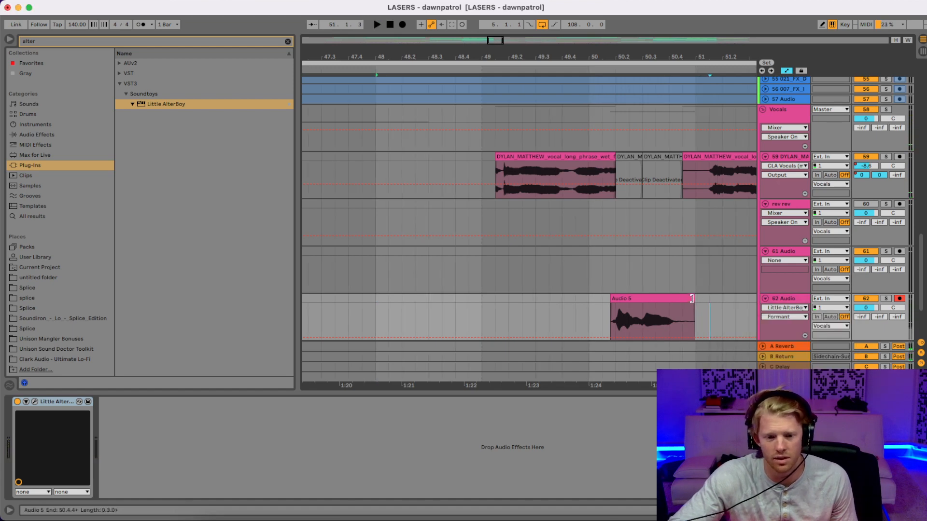
pyautogui.moveTo(692, 298); pyautogui.dragTo(681, 298)
pyautogui.rightClick(670, 298)
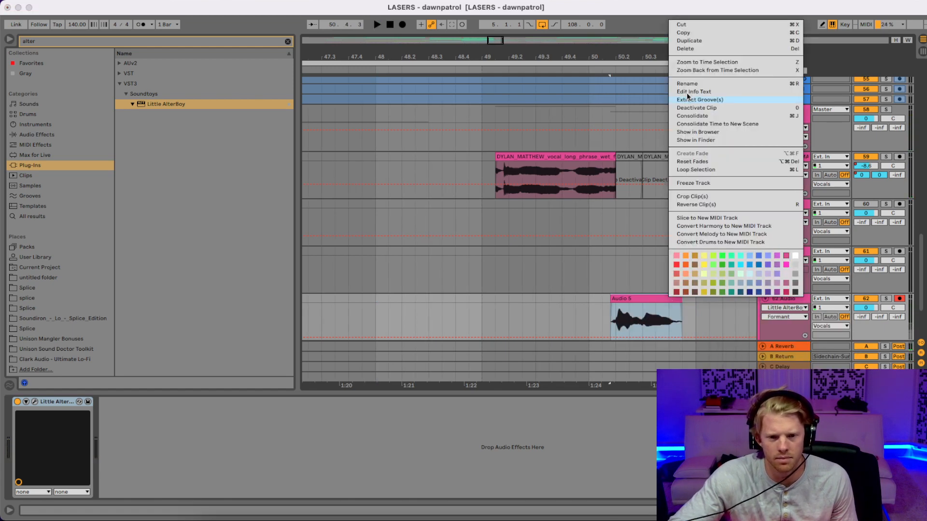
pyautogui.click(681, 25)
# Step: Deactivate Little AlterBoy on track 62, place the insert marker at bar 48 and lower the track volume to -inf dB
pyautogui.click(22, 405)
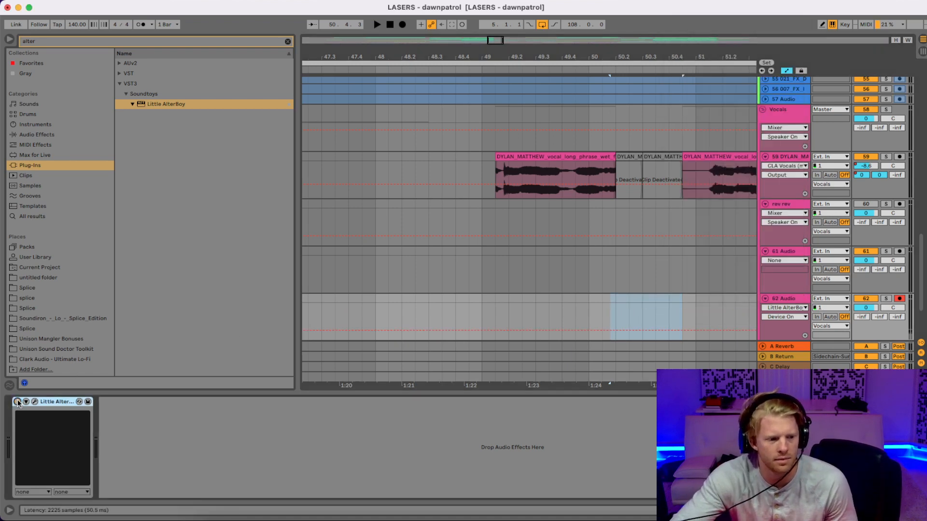
pyautogui.click(375, 309)
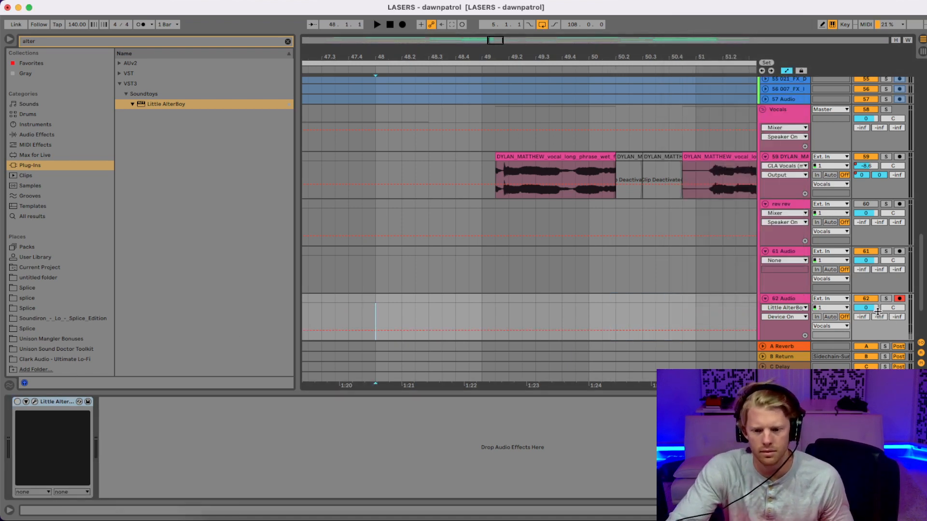
pyautogui.moveTo(878, 311); pyautogui.dragTo(878, 367)
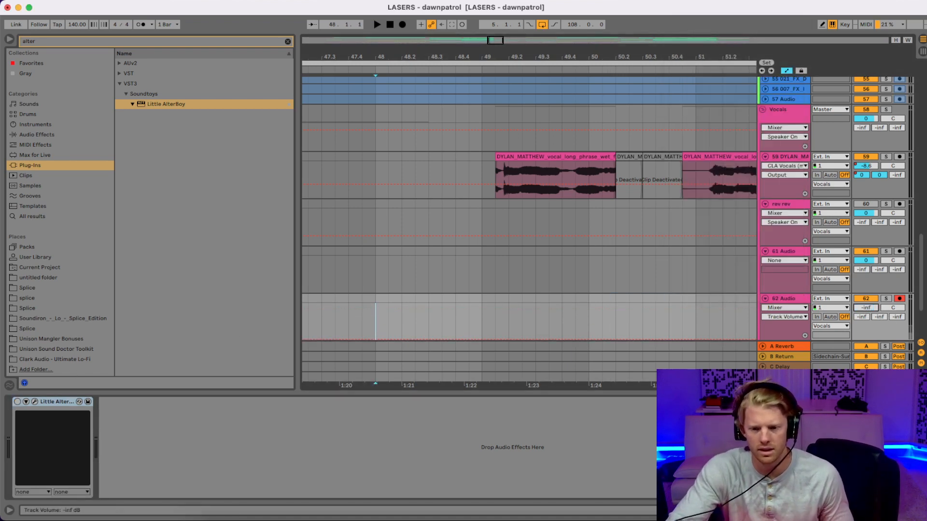
# Step: Record a new vocal take on track 62 from bar 48 and trim the clip's start to about 49.4
pyautogui.click(403, 25)
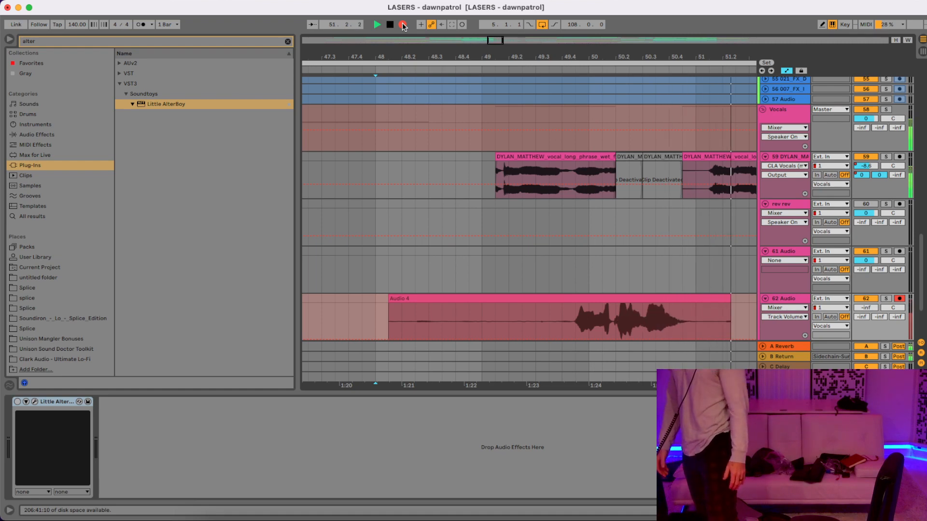
pyautogui.press('space')
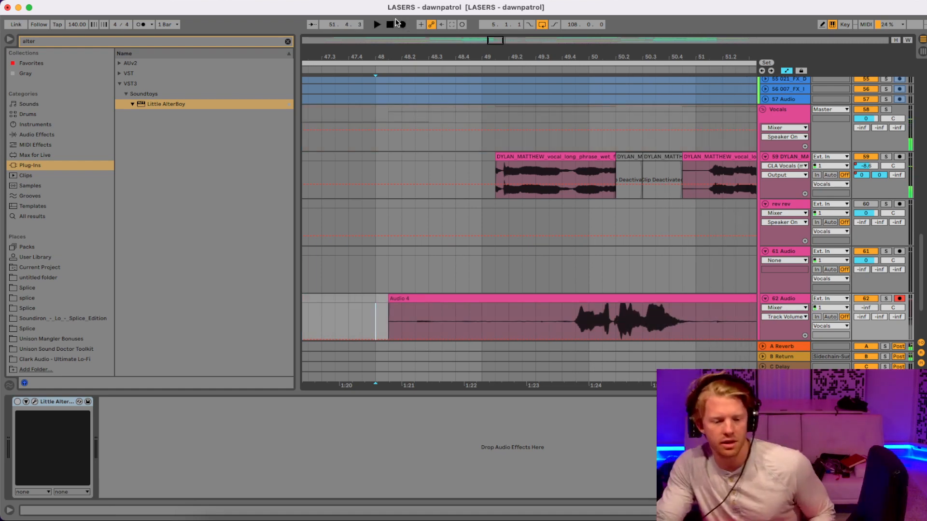
pyautogui.moveTo(390, 298); pyautogui.dragTo(562, 298)
# Step: Set track 62's volume back to 0 dB and audition the new take from its start
pyautogui.press('space')
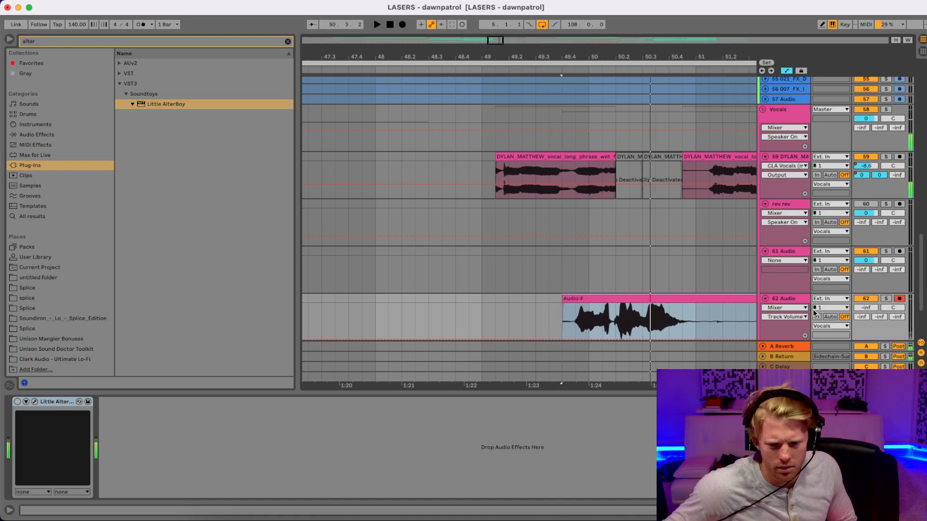
pyautogui.press('space')
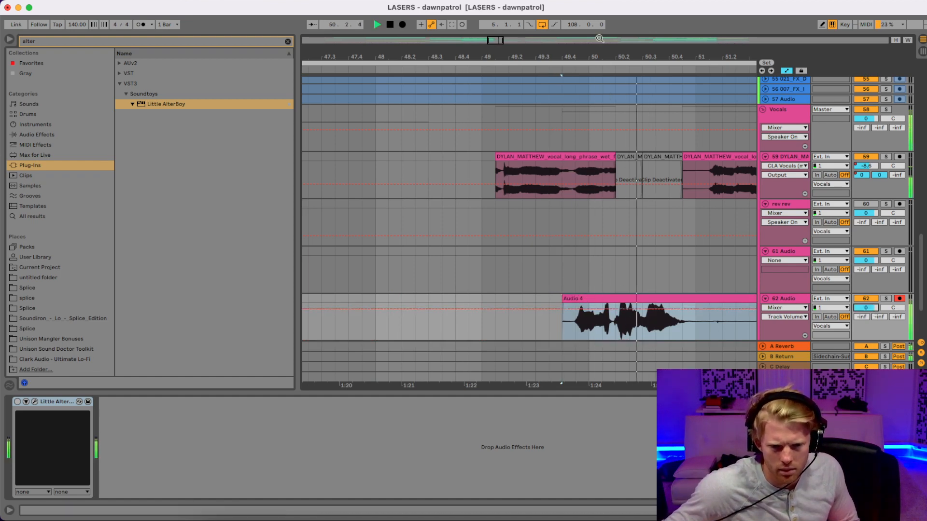
pyautogui.moveTo(599, 38); pyautogui.dragTo(651, 172)
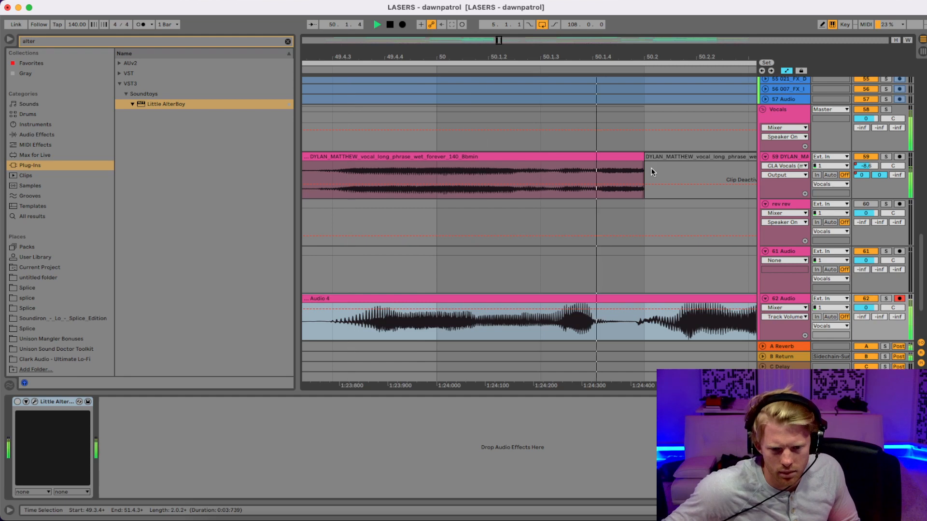
pyautogui.press('space')
pyautogui.rightClick(651, 169)
pyautogui.click(669, 321)
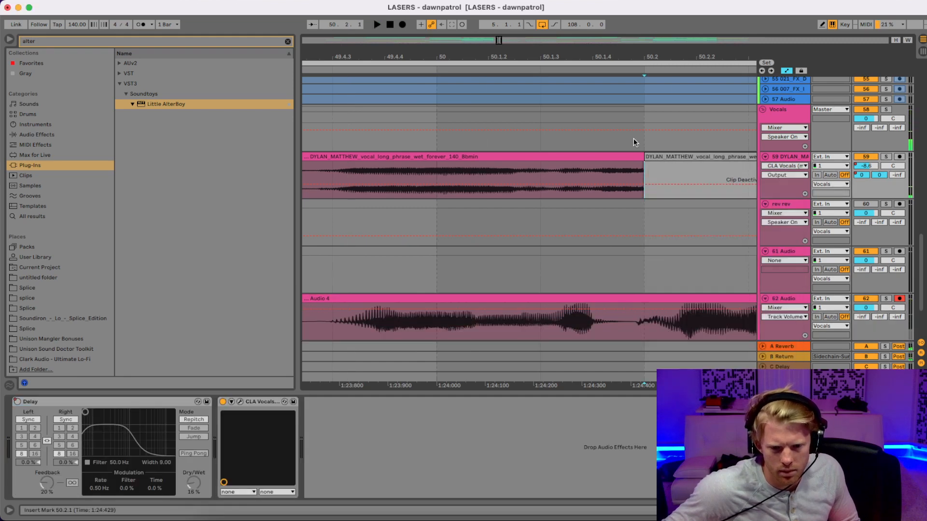
# Step: Play the vocals on tracks 59 and 62 together from about 48.4, and replay from the start of the new take
pyautogui.moveTo(549, 72); pyautogui.dragTo(544, 69)
pyautogui.click(422, 166)
pyautogui.press('space')
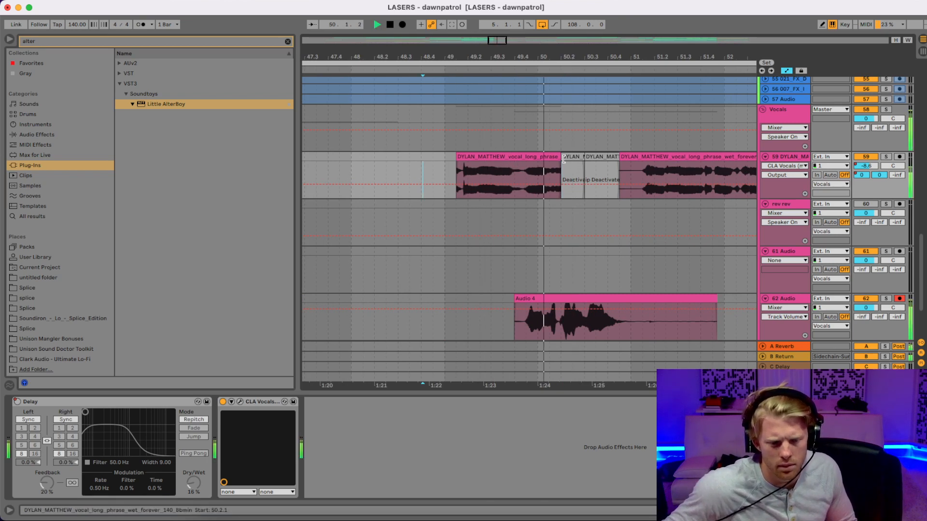
pyautogui.press('space')
pyautogui.moveTo(560, 57); pyautogui.dragTo(560, 78)
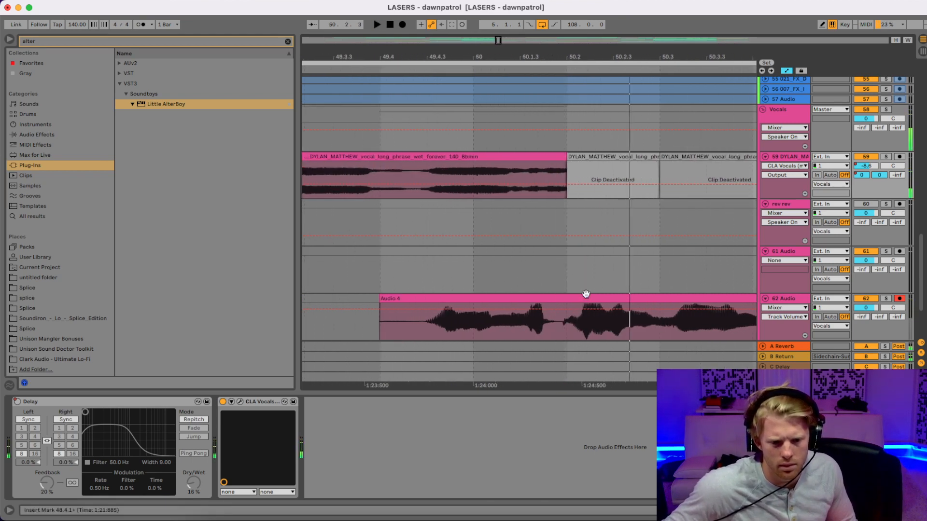
pyautogui.click(409, 306)
pyautogui.press('space')
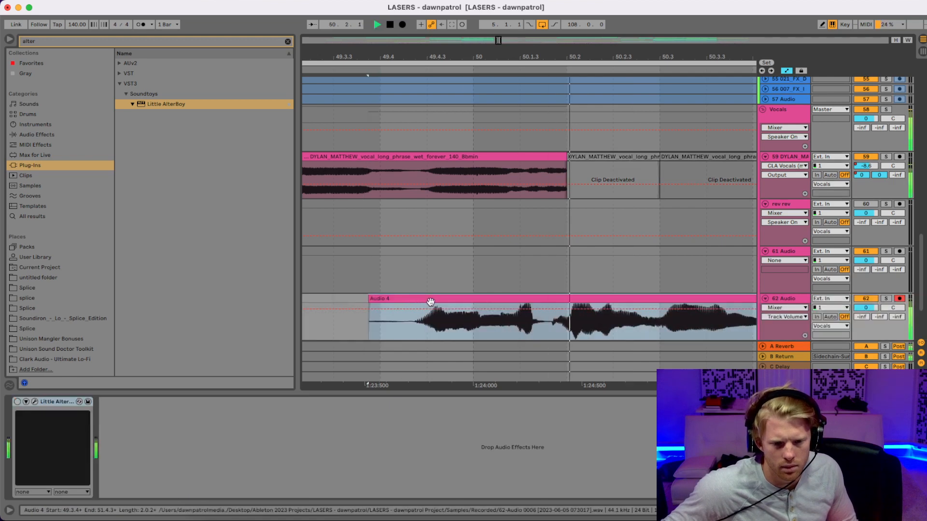
pyautogui.press('space')
# Step: Trim the start of the clip on track 62 to just before 50.2 and audition the passage from about 49.4
pyautogui.moveTo(370, 299); pyautogui.dragTo(547, 299)
pyautogui.click(372, 173)
pyautogui.press('space')
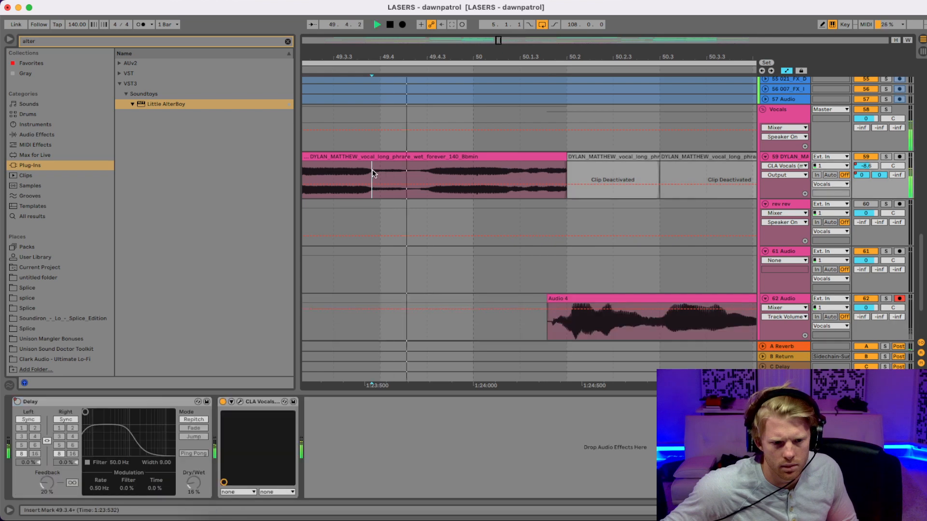
pyautogui.press('space')
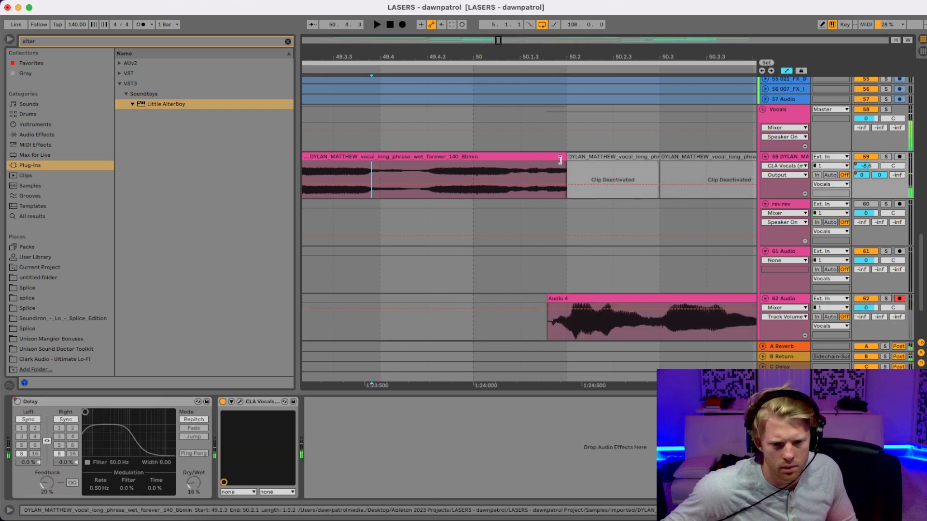
# Step: Hide the automation lanes, trim the start of the first deactivated clip on track 59 to about 50.2.2, and play the transition
pyautogui.click(786, 70)
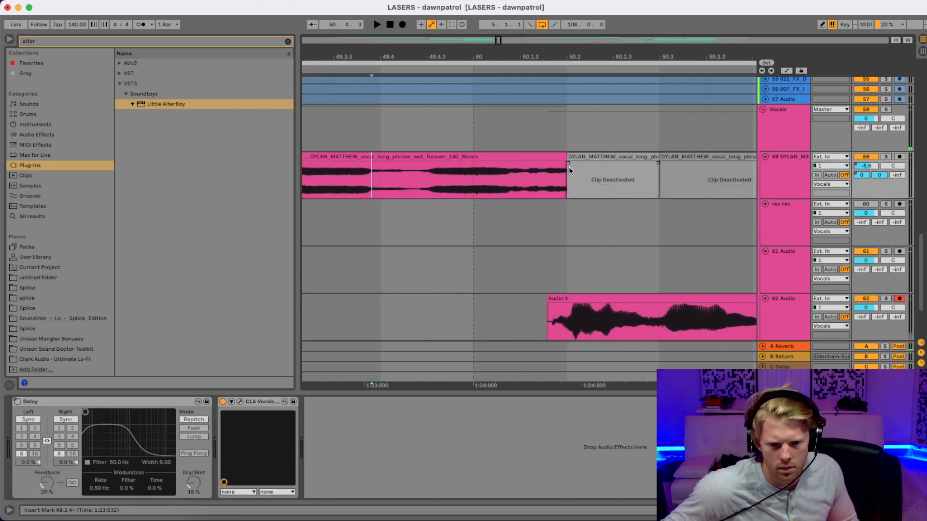
pyautogui.moveTo(571, 154); pyautogui.dragTo(598, 155)
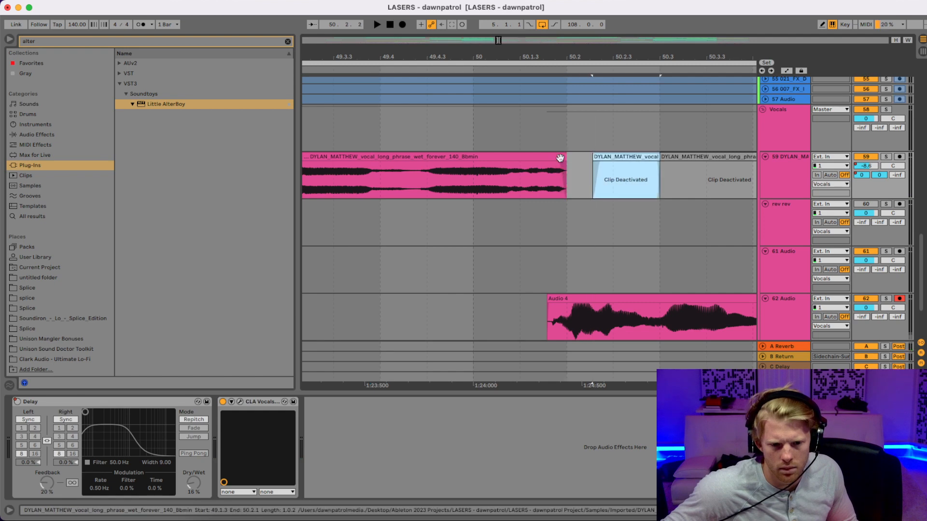
pyautogui.click(423, 180)
pyautogui.press('space')
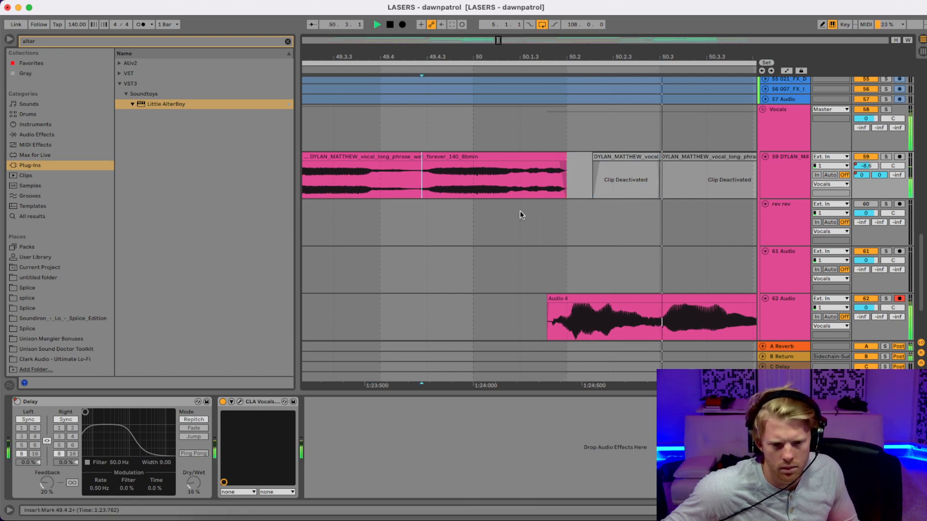
# Step: Add a fade-out to the end of the track 59 vocal clip ending at 50.2 and adjust its curve while auditioning
pyautogui.moveTo(559, 163); pyautogui.dragTo(535, 164)
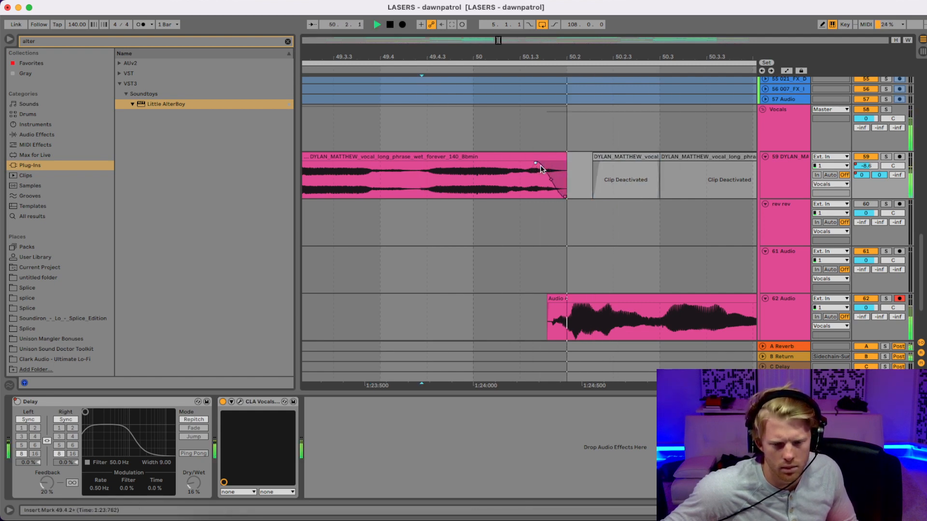
pyautogui.press('space')
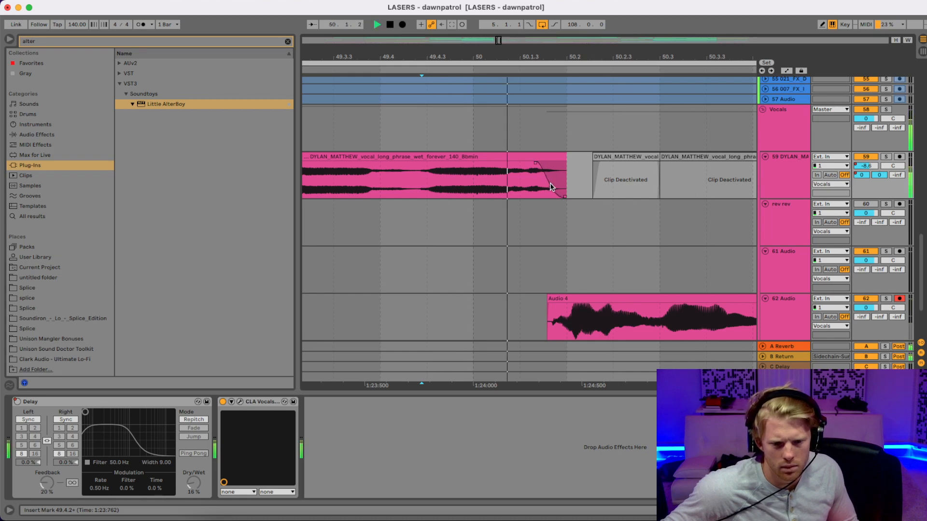
pyautogui.press('space')
pyautogui.moveTo(535, 164); pyautogui.dragTo(542, 188)
pyautogui.press('space')
pyautogui.press('space')
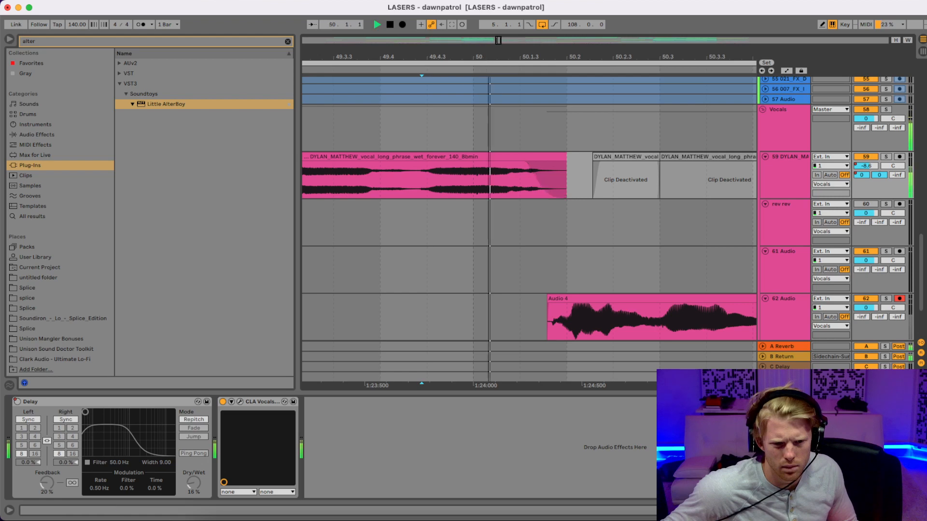
# Step: Stop playback and shorten the end of the vocal clip on track 62 to 51.1.1
pyautogui.moveTo(489, 57); pyautogui.dragTo(489, 30)
pyautogui.press('space')
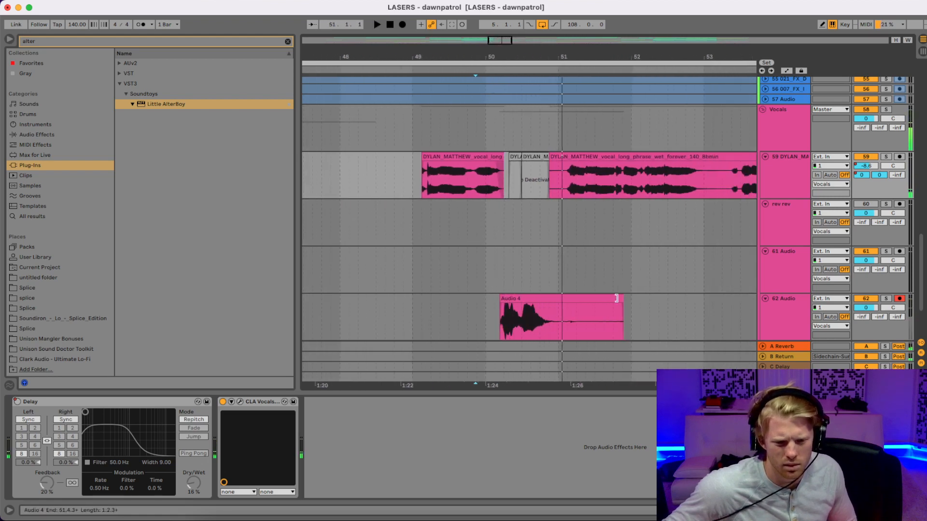
pyautogui.moveTo(618, 300); pyautogui.dragTo(558, 305)
pyautogui.rightClick(565, 304)
pyautogui.click(604, 401)
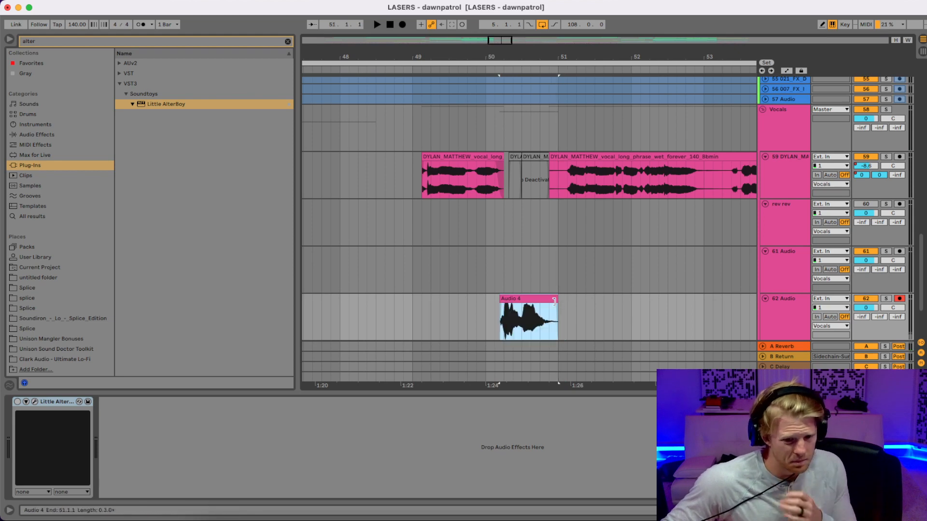
pyautogui.moveTo(501, 299)
pyautogui.mouseDown()
pyautogui.moveTo(489, 301)
pyautogui.moveTo(505, 301)
pyautogui.moveTo(498, 303)
pyautogui.mouseUp()
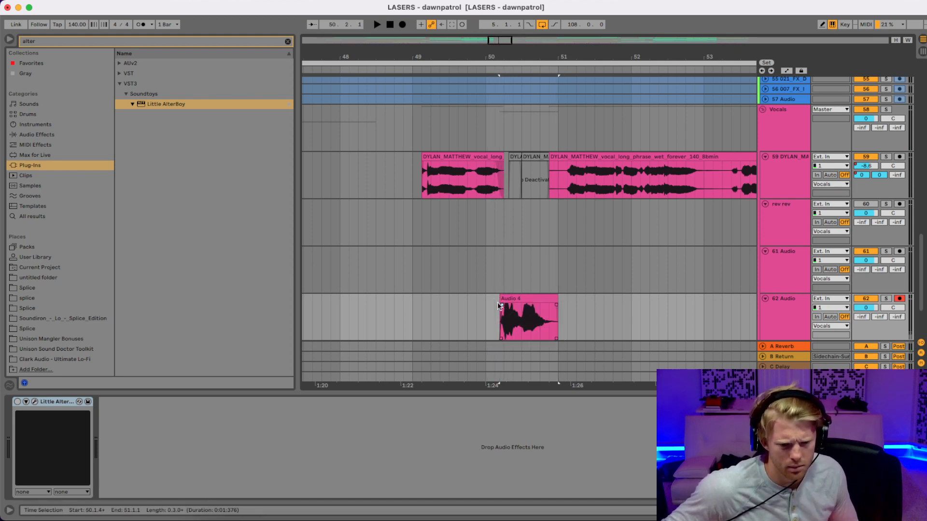
# Step: Play the arrangement from 49.1.3, and audition the trimmed clip on track 62 from its start
pyautogui.click(421, 309)
pyautogui.press('space')
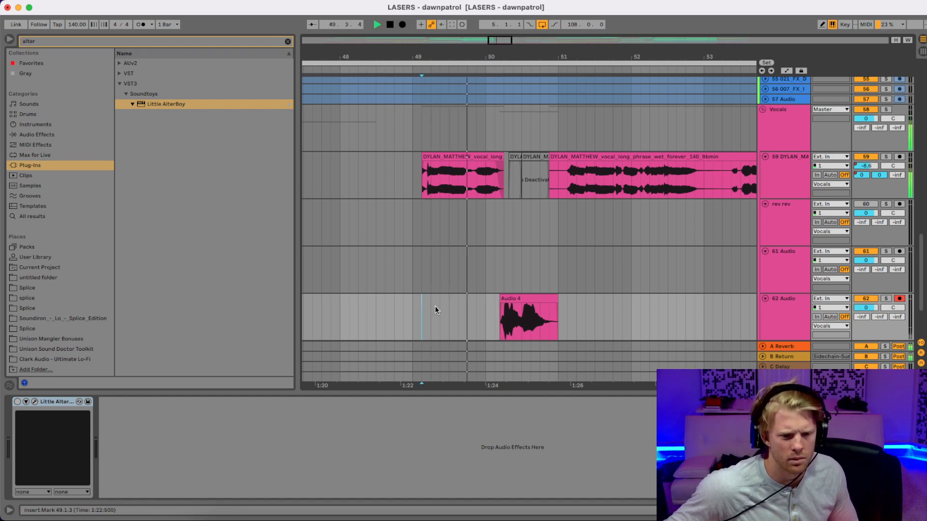
pyautogui.click(514, 297)
pyautogui.press('space')
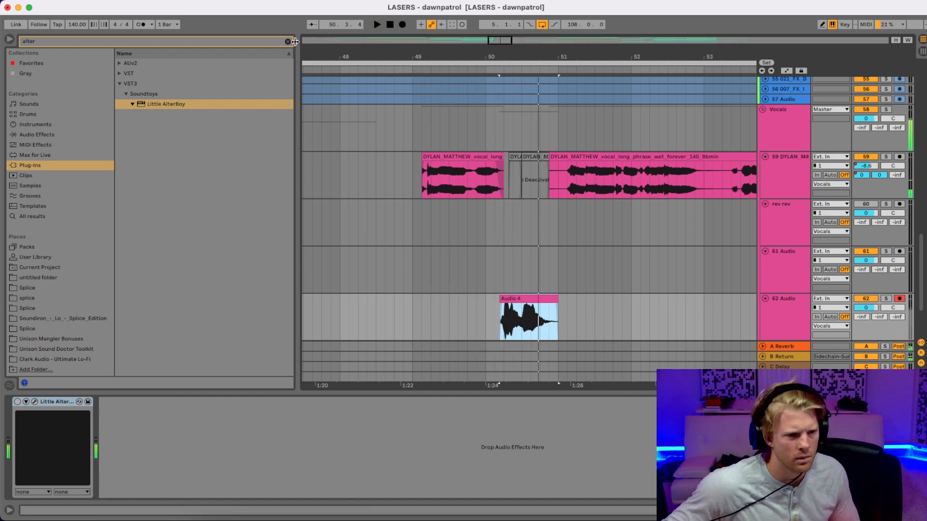
# Step: Search the plug-ins for "cla" and load the Waves CLA Vocals Stereo VST3 onto track 62
pyautogui.click(287, 41)
pyautogui.write('cla')
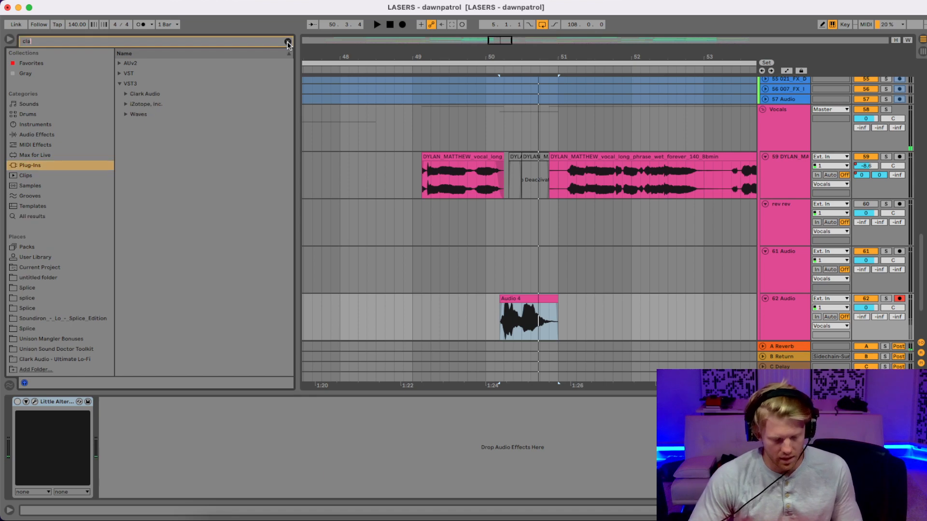
pyautogui.click(125, 104)
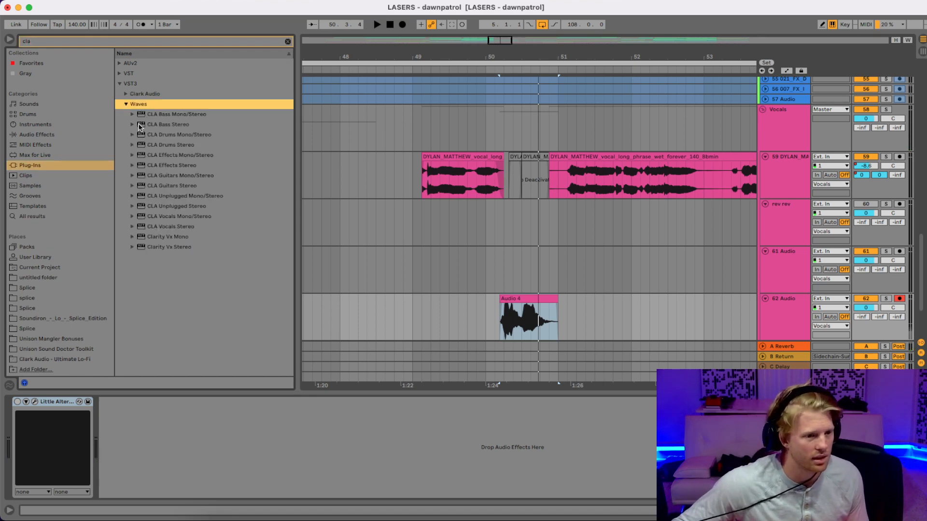
pyautogui.click(167, 226)
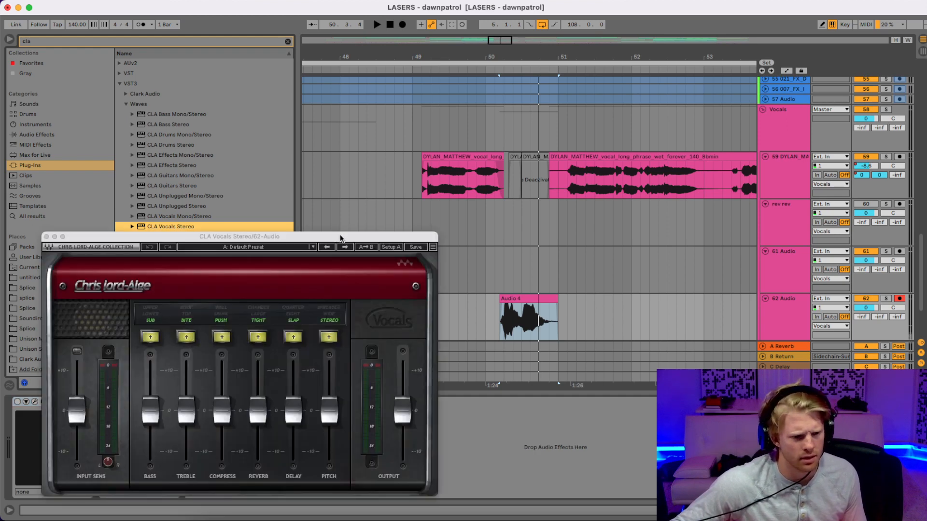
# Step: Load the Start Me Up Dry preset in CLA Vocals, audition the clip with it, and close the plug-in window
pyautogui.click(312, 249)
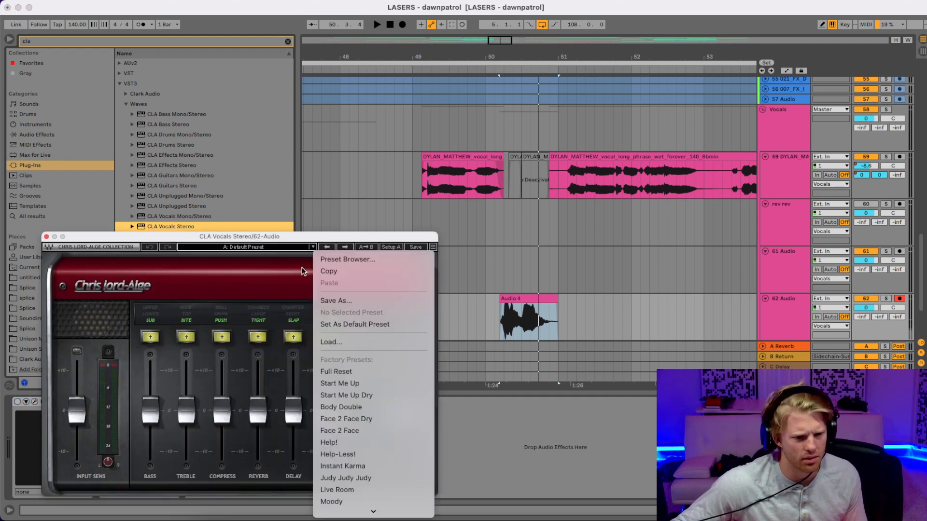
pyautogui.click(345, 398)
pyautogui.press('space')
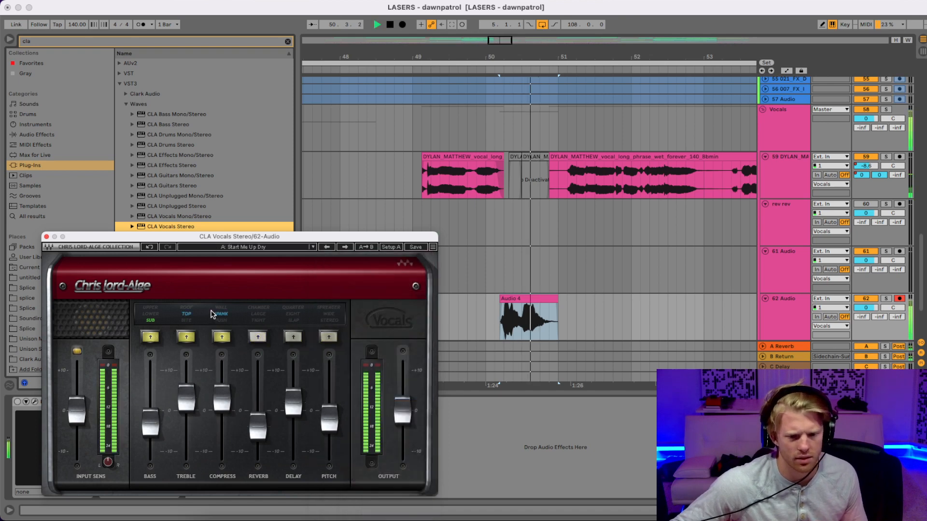
pyautogui.press('space')
pyautogui.click(46, 237)
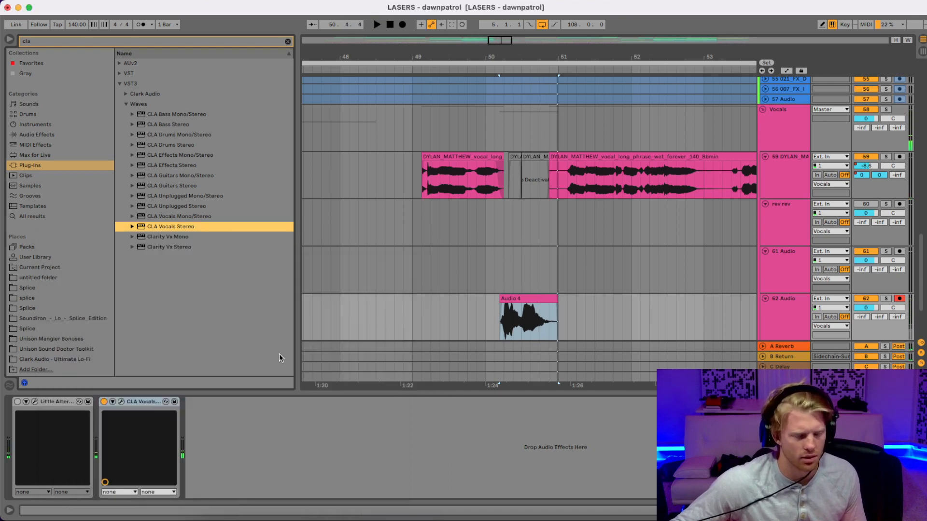
# Step: Reactivate Little AlterBoy on track 62, open its window to check the settings during playback, and close it
pyautogui.click(18, 403)
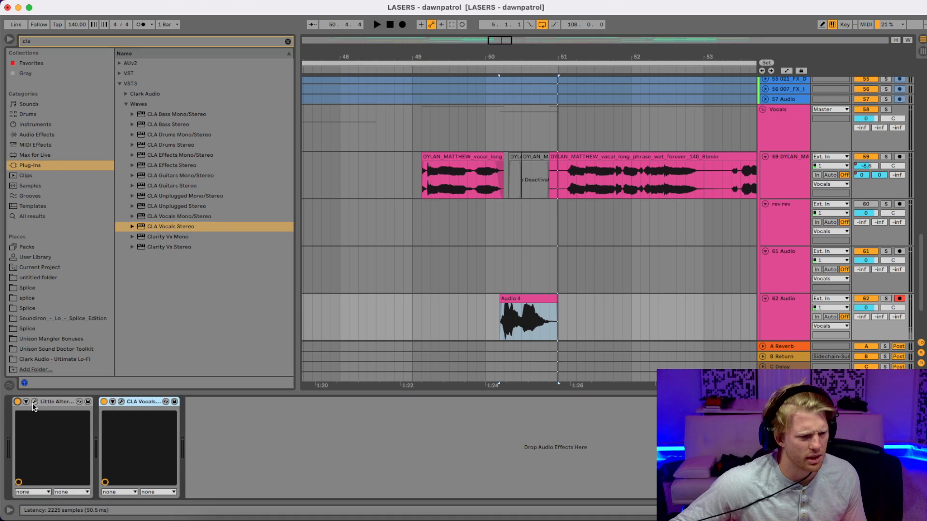
pyautogui.click(35, 402)
pyautogui.press('space')
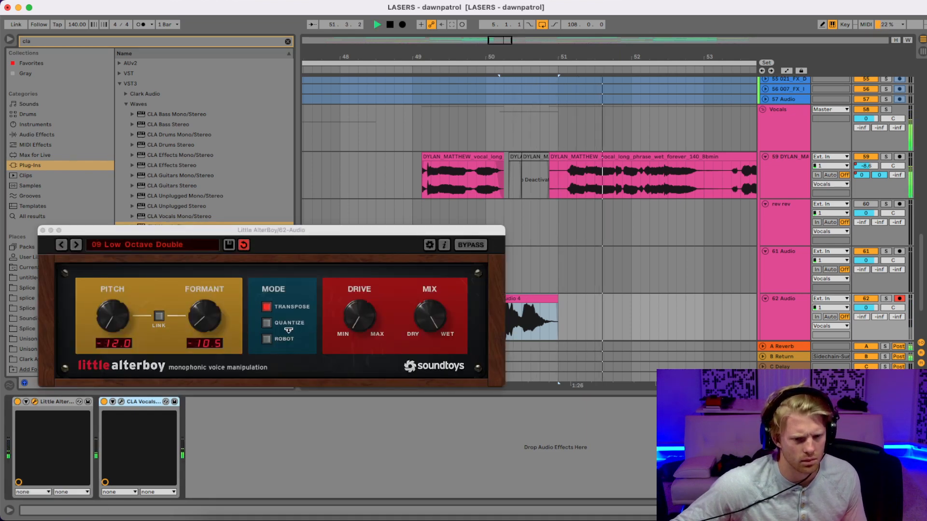
pyautogui.press('space')
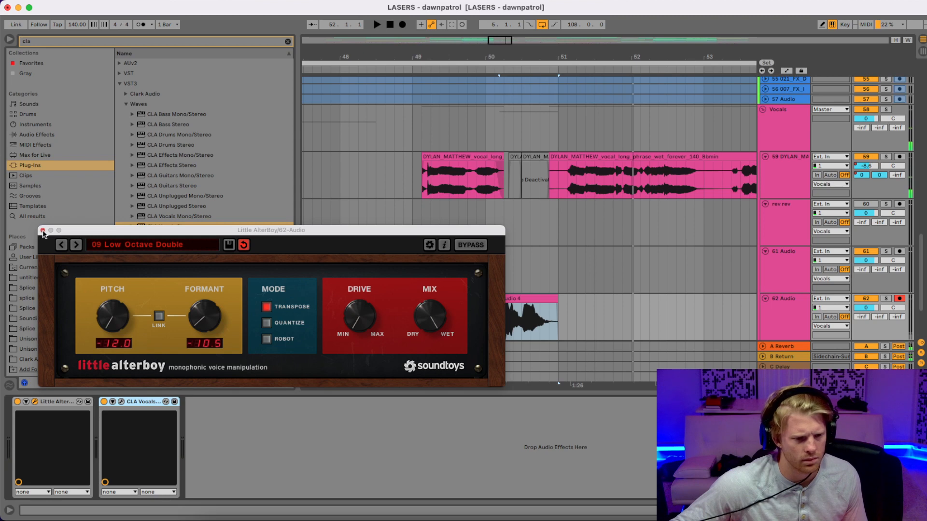
pyautogui.click(43, 231)
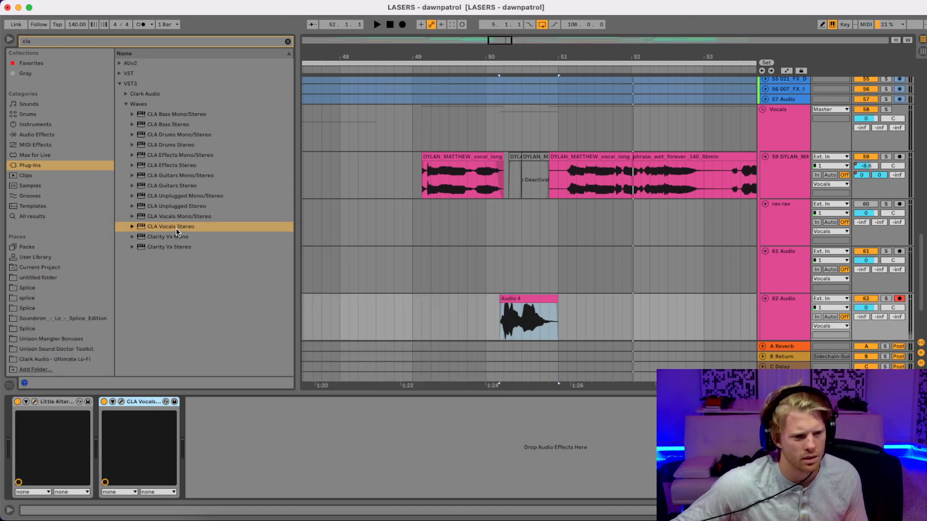
# Step: Play the arrangement from 48.4.1 through the processed vocal, and select the clip on track 62 for another listen
pyautogui.click(393, 316)
pyautogui.press('space')
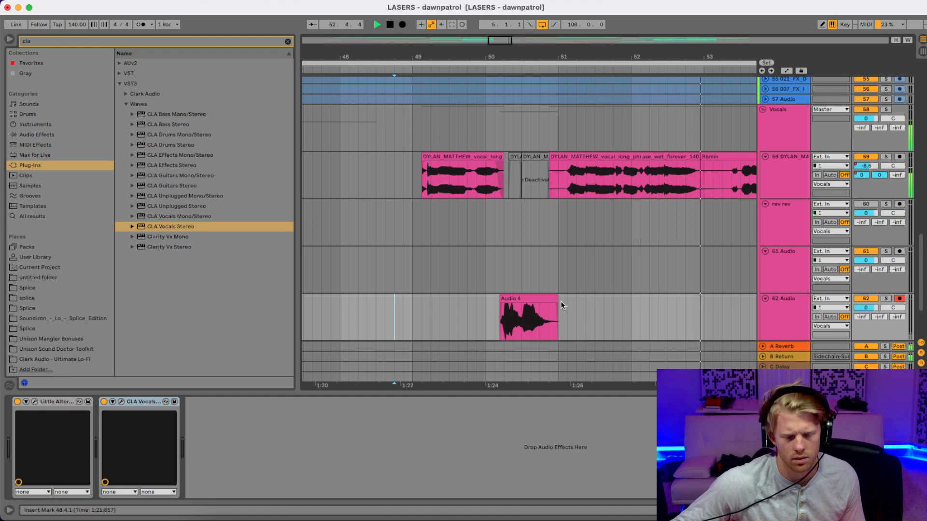
pyautogui.click(555, 311)
pyautogui.press('space')
# Step: Open CLA Vocals on track 62, enable its Pitch section in Stereo mode, and audition the clip
pyautogui.click(121, 402)
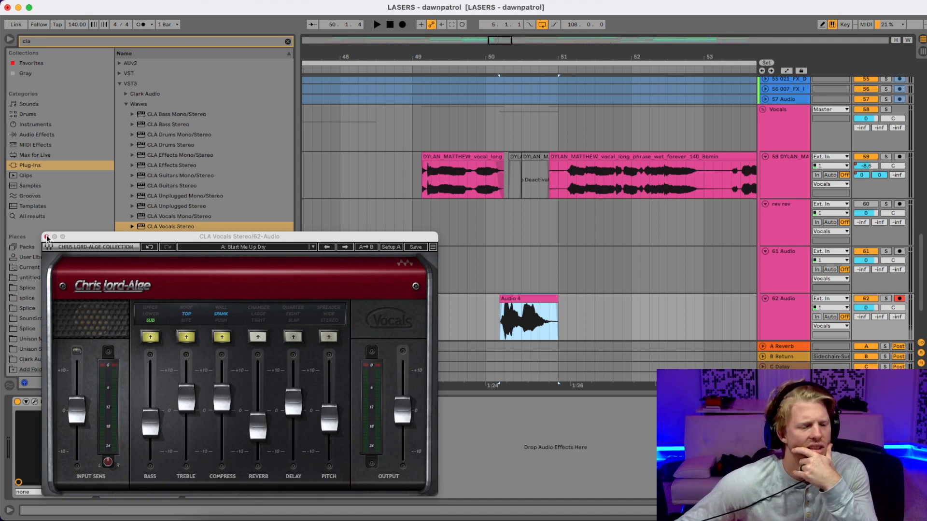
pyautogui.click(329, 337)
pyautogui.press('space')
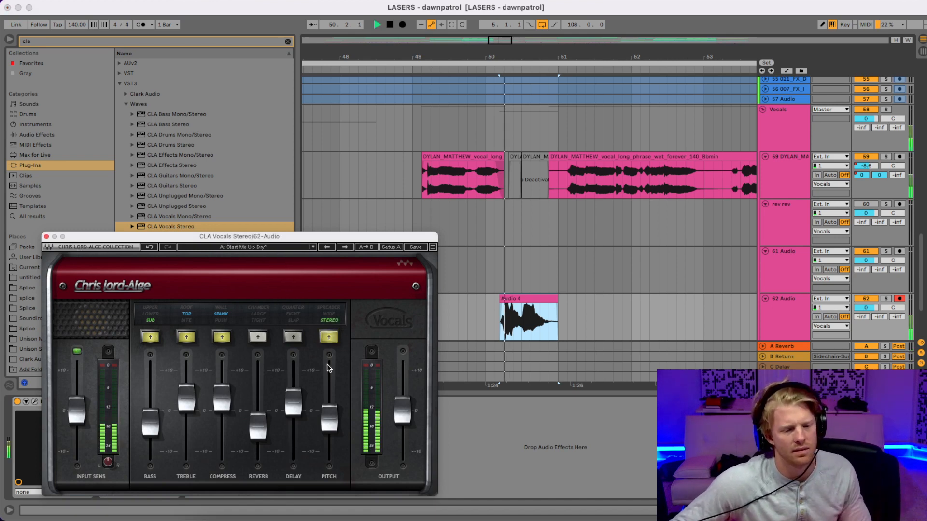
# Step: Turn off the Pitch section in CLA Vocals, and load the 06 Rock Vocal preset in Little AlterBoy on track 62
pyautogui.click(329, 338)
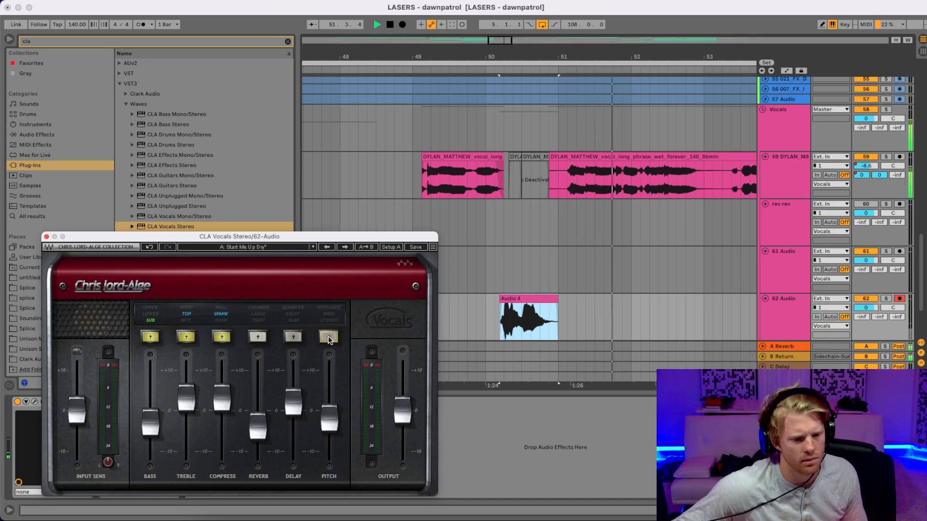
pyautogui.click(47, 237)
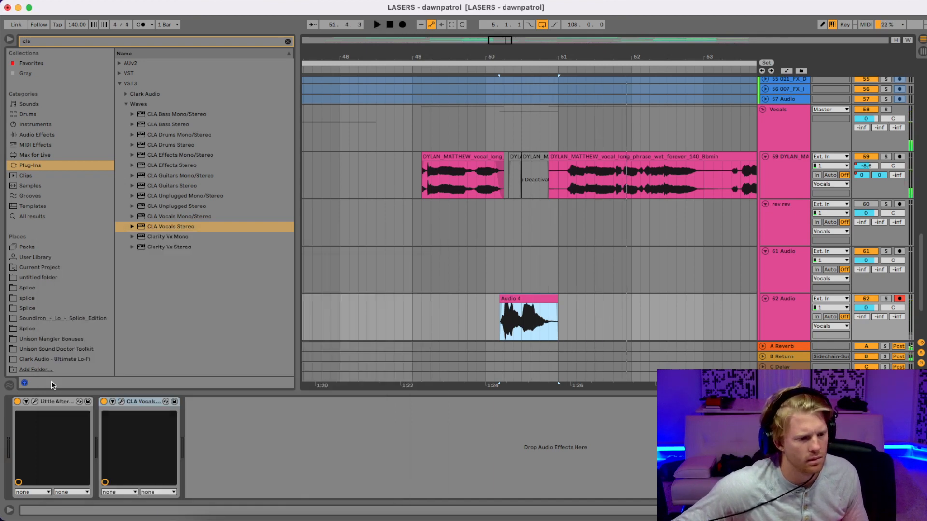
pyautogui.click(35, 402)
pyautogui.click(170, 245)
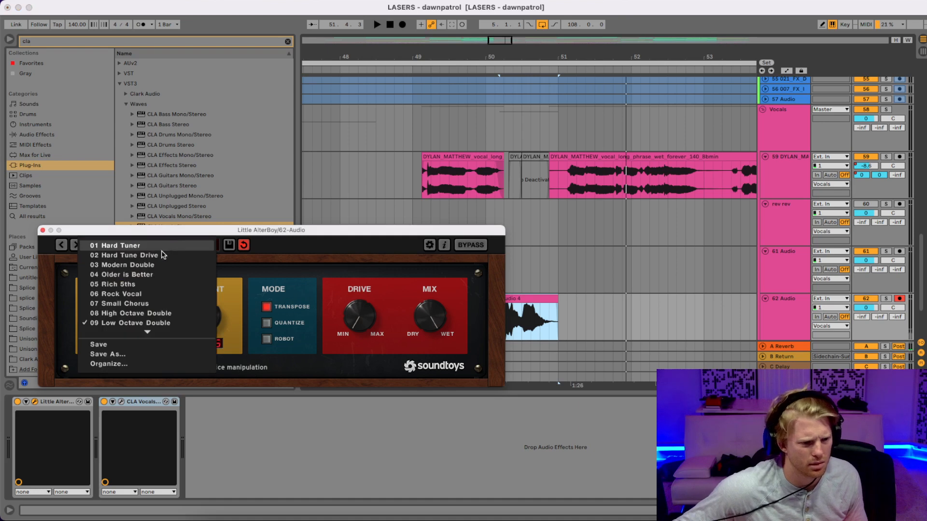
pyautogui.click(139, 296)
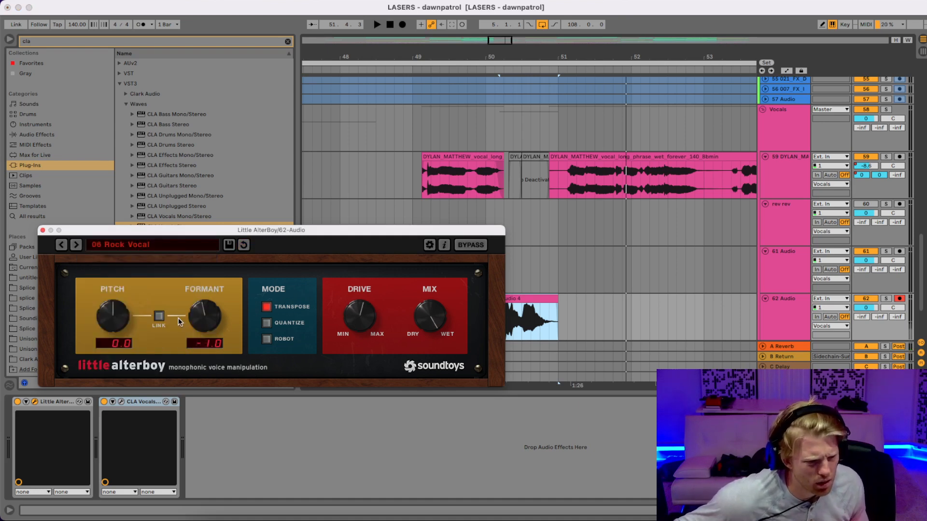
# Step: Lower Little AlterBoy's formant to -7.3 and back its mix off from fully wet while auditioning the clip, and close its window
pyautogui.press('space')
pyautogui.moveTo(205, 327); pyautogui.dragTo(201, 351)
pyautogui.press('space')
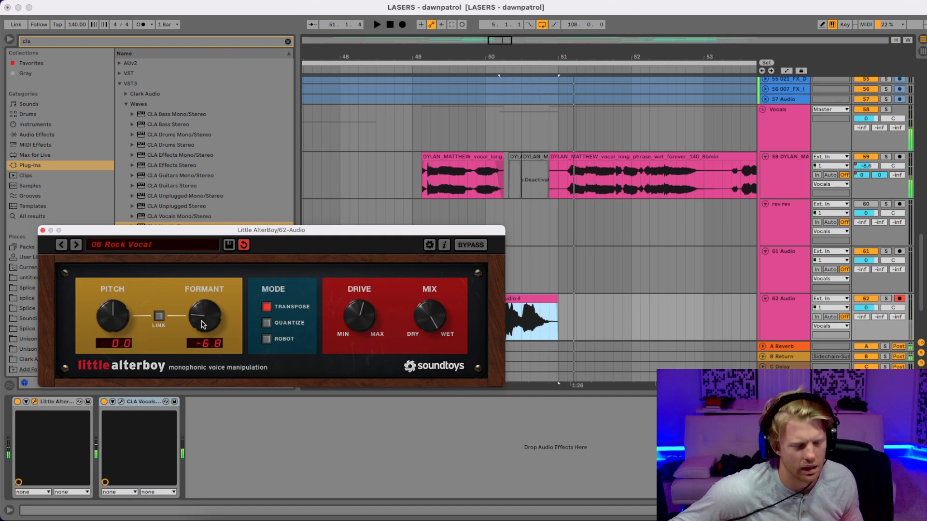
pyautogui.press('space')
pyautogui.moveTo(410, 334)
pyautogui.mouseDown()
pyautogui.moveTo(418, 330)
pyautogui.moveTo(421, 354)
pyautogui.moveTo(423, 343)
pyautogui.mouseUp()
pyautogui.press('space')
pyautogui.press('space')
pyautogui.press('space')
pyautogui.press('space')
pyautogui.press('space')
pyautogui.press('space')
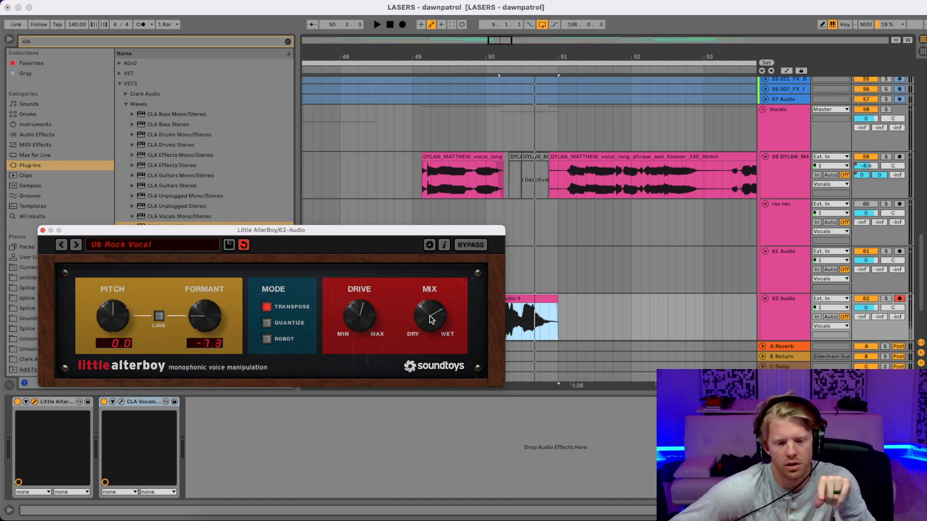
pyautogui.click(43, 231)
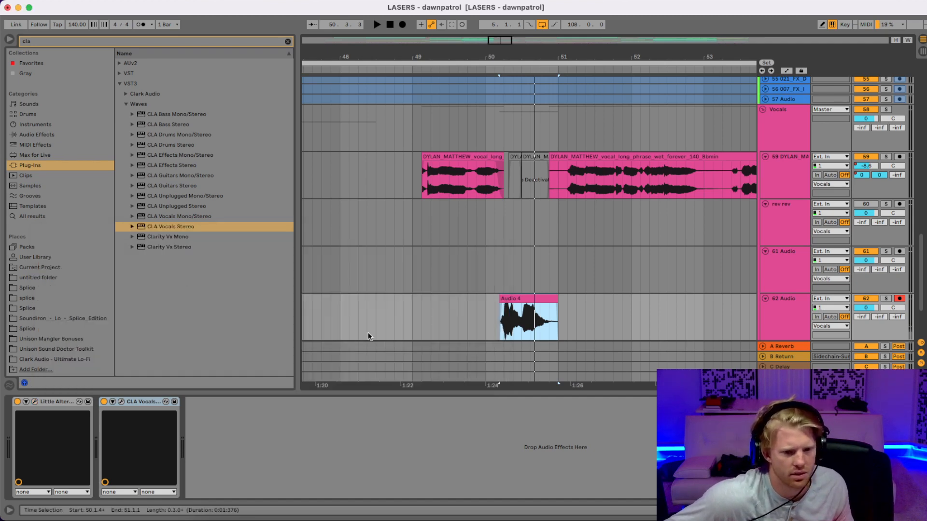
# Step: Solo tracks 59 and 62, open Ozone 8 Maximizer on the master, and play from bar 49 to compare the vocal levels
pyautogui.click(412, 324)
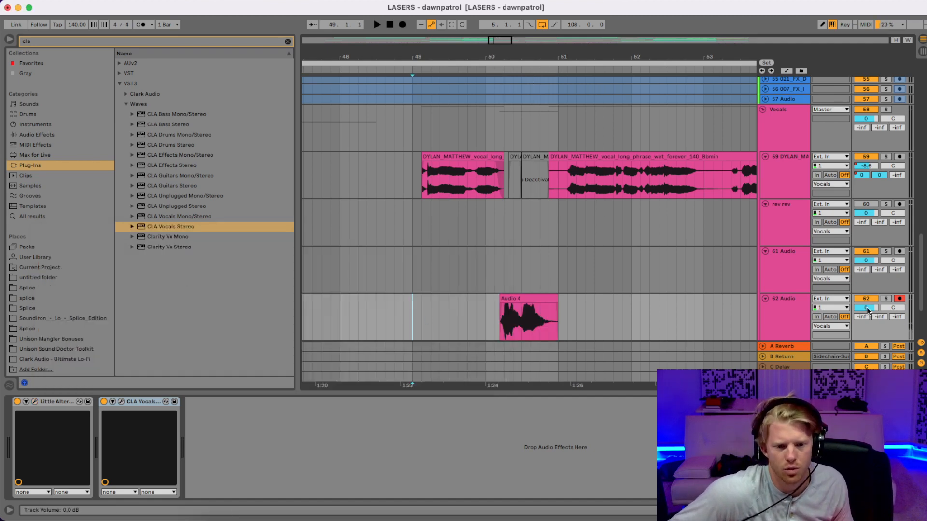
pyautogui.click(886, 157)
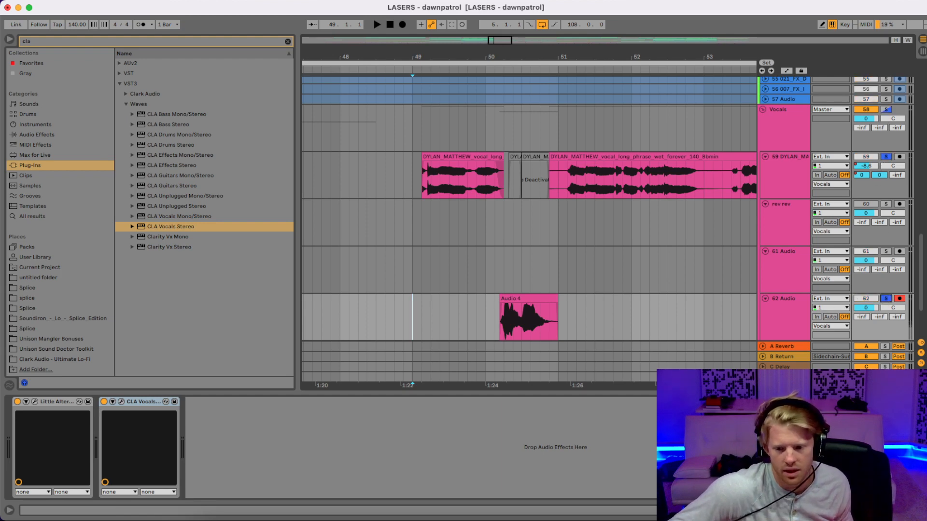
pyautogui.click(784, 377)
pyautogui.click(34, 402)
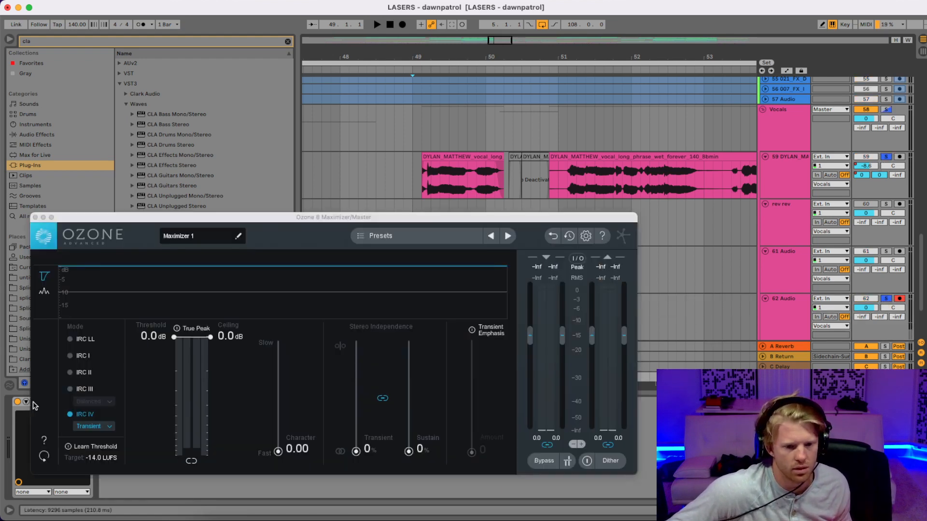
pyautogui.press('space')
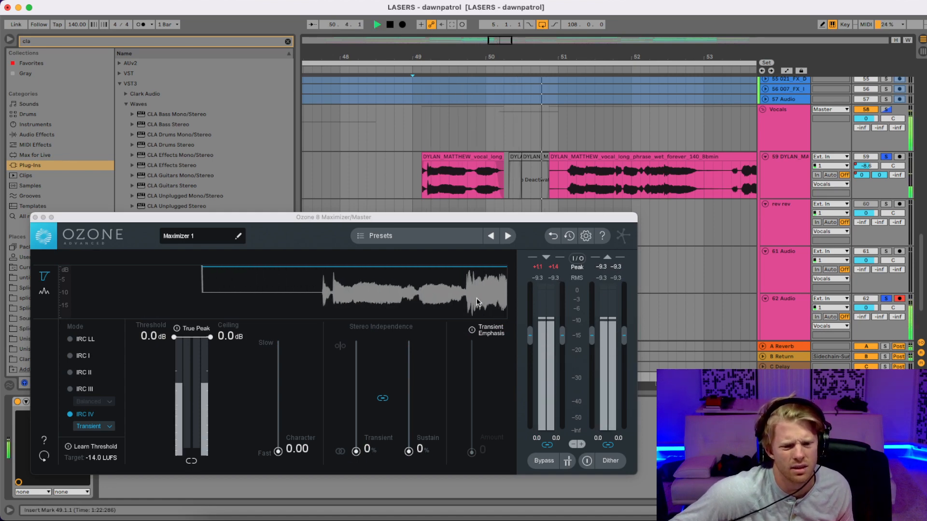
pyautogui.press('space')
# Step: Set track 62's volume to -6.0 dB while comparing it with track 59 on the Maximizer, and close the Maximizer window
pyautogui.moveTo(866, 308)
pyautogui.mouseDown()
pyautogui.moveTo(866, 318)
pyautogui.moveTo(866, 307)
pyautogui.mouseUp()
pyautogui.press('space')
pyautogui.press('space')
pyautogui.press('space')
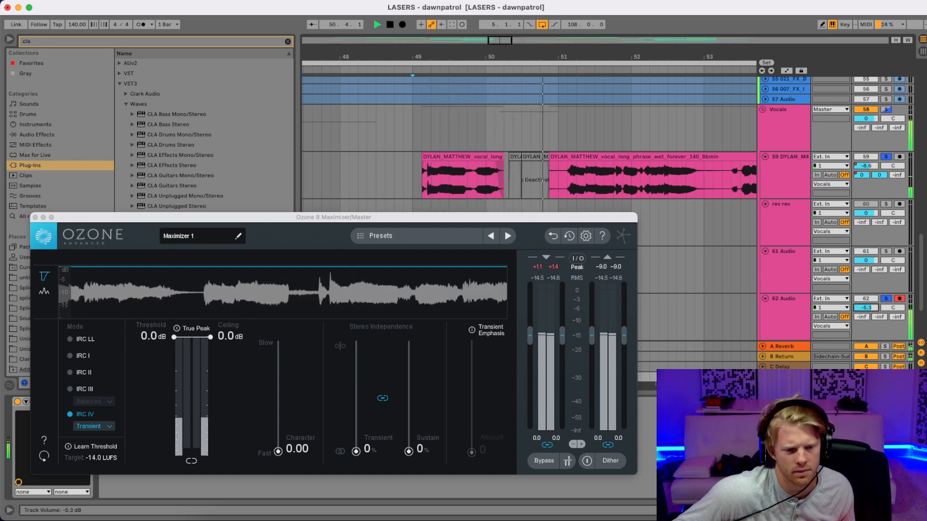
pyautogui.press('space')
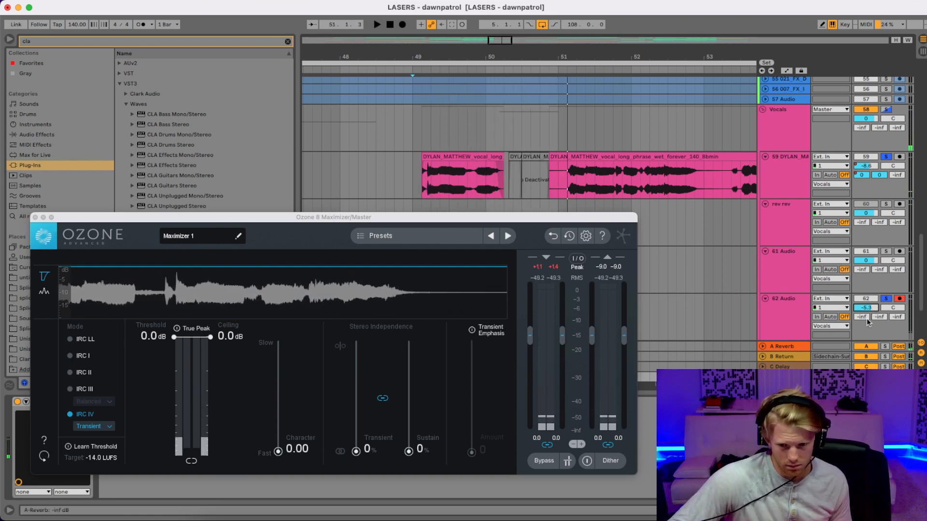
pyautogui.write('-6')
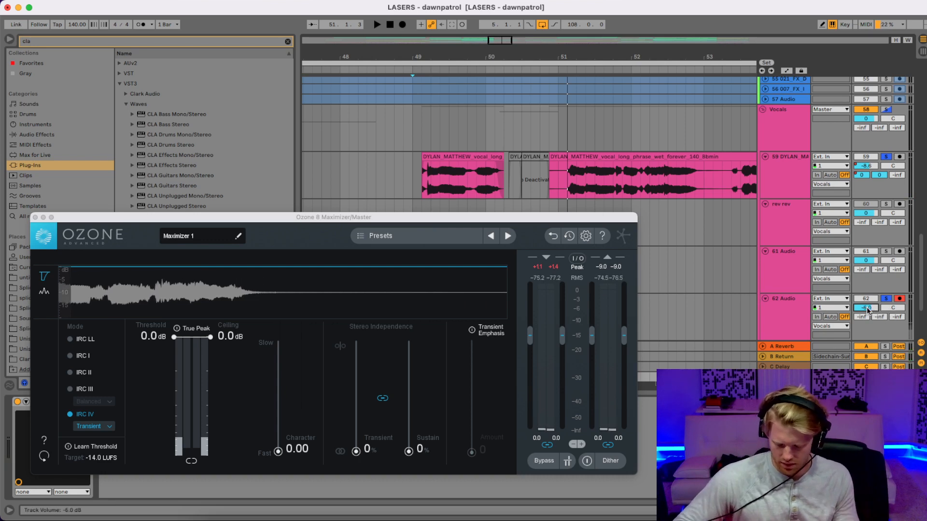
pyautogui.press('Return')
pyautogui.click(36, 218)
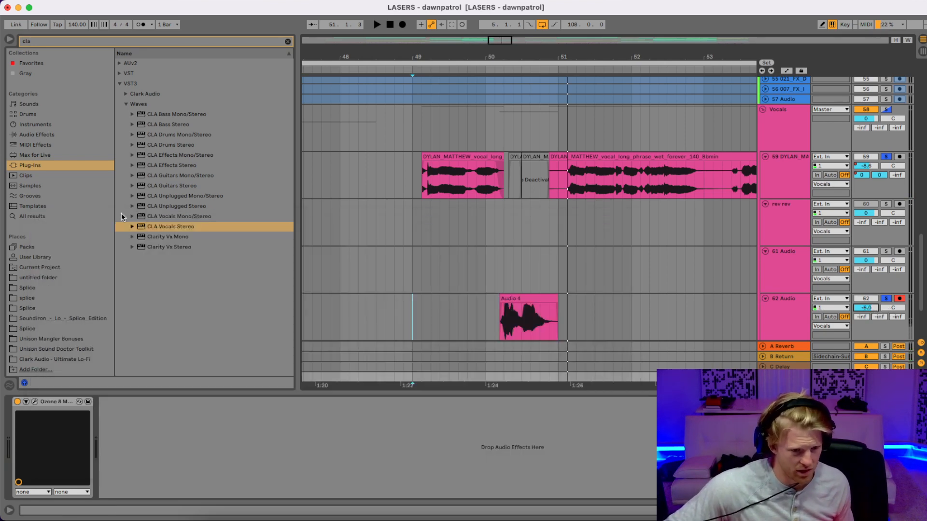
pyautogui.scroll(-3, 570, 287)
pyautogui.click(781, 260)
pyautogui.rightClick(772, 260)
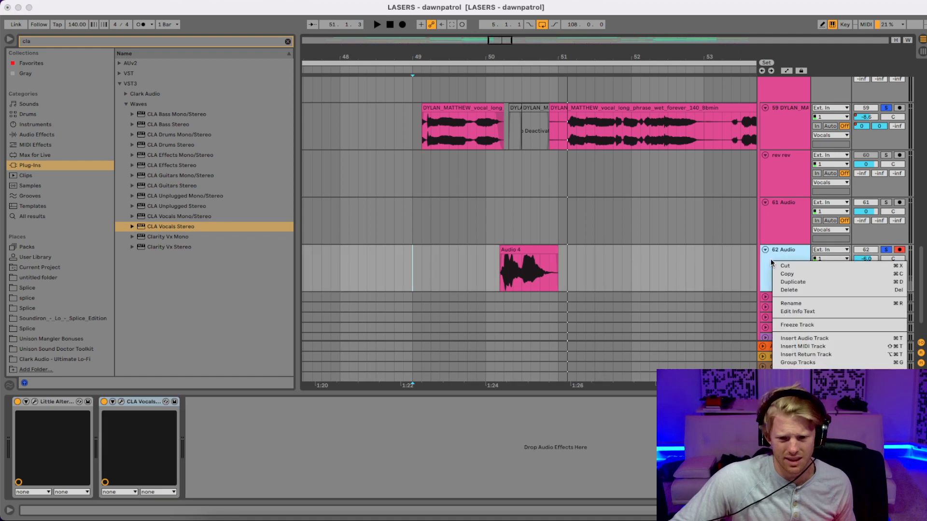
pyautogui.click(796, 282)
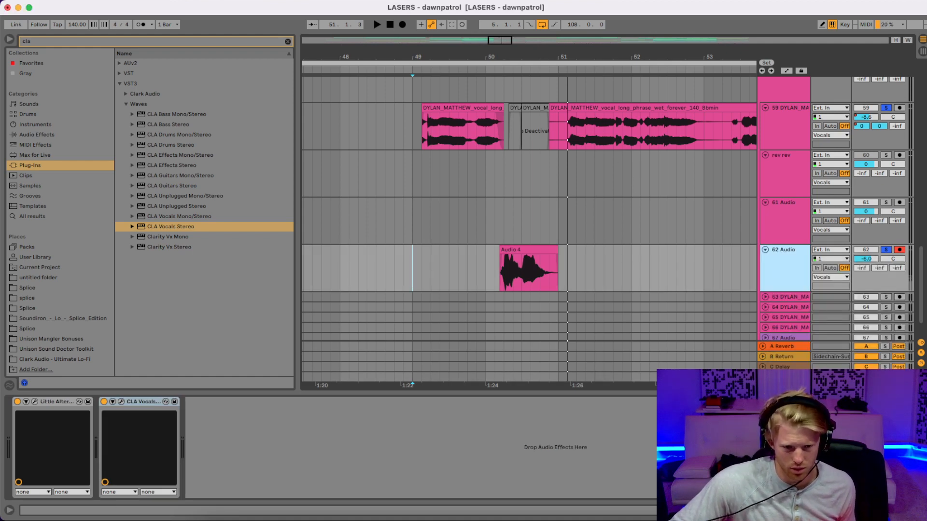
# Step: Move the reversed audio clip at bar 7 from track 62 up to track 61
pyautogui.moveTo(535, 46); pyautogui.dragTo(535, 5)
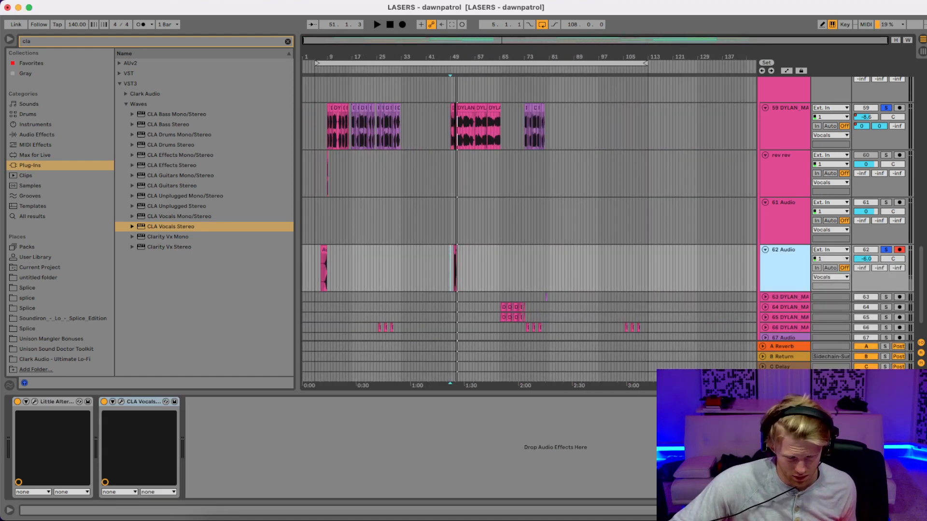
pyautogui.moveTo(325, 54); pyautogui.dragTo(410, 121)
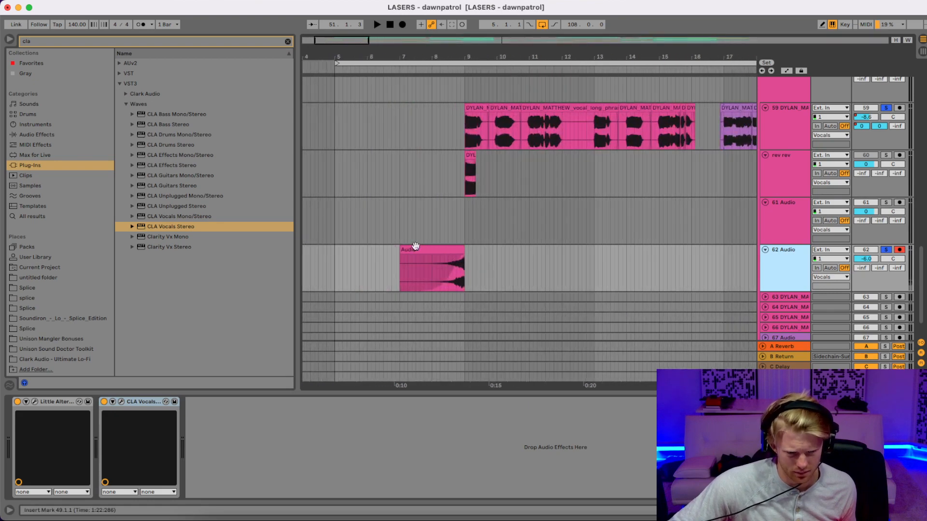
pyautogui.click(448, 251)
pyautogui.moveTo(560, 54); pyautogui.dragTo(555, 10)
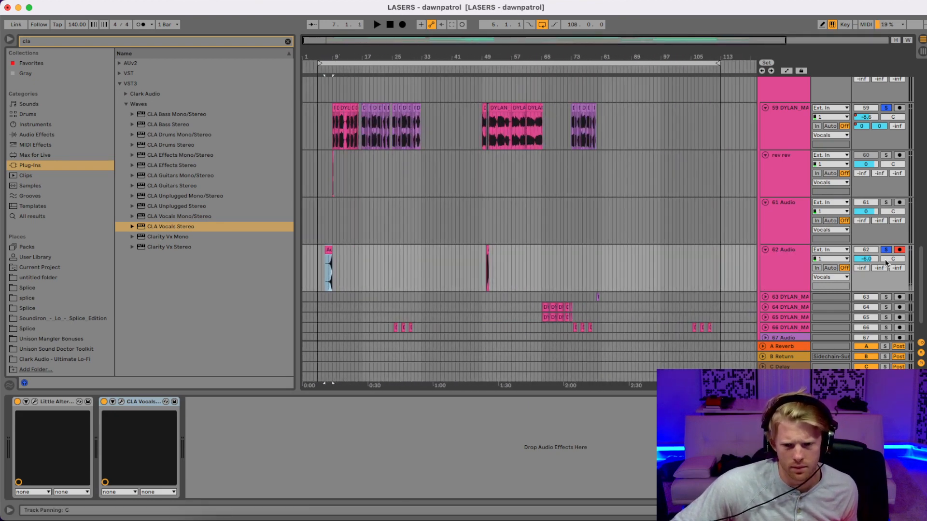
pyautogui.click(769, 216)
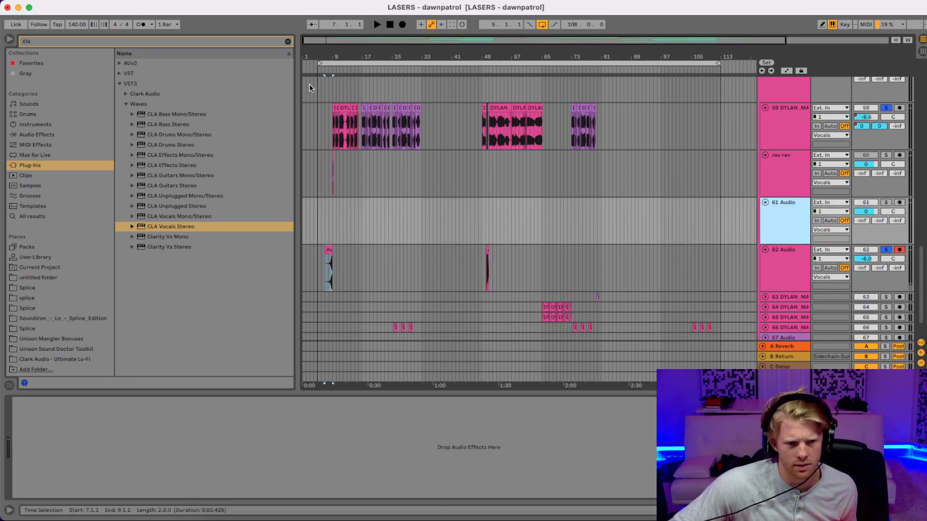
pyautogui.scroll(5, 309, 87)
pyautogui.click(386, 249)
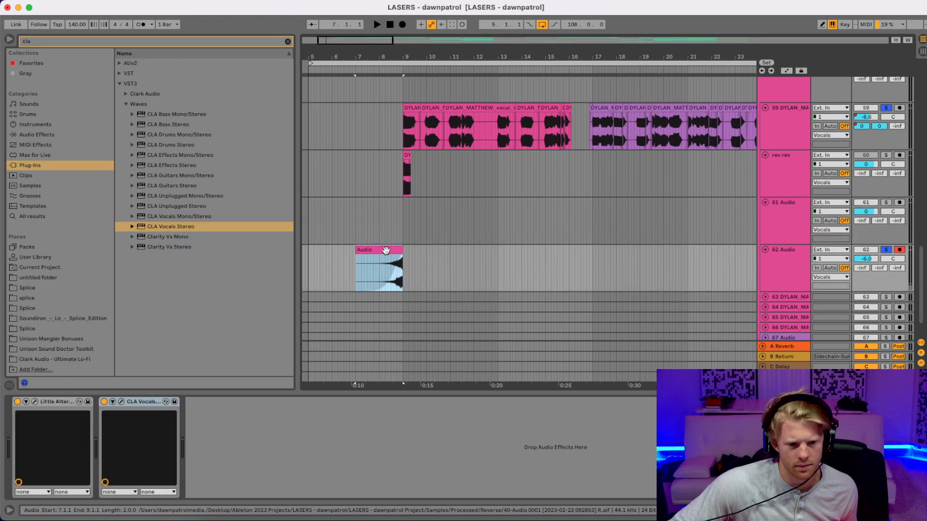
pyautogui.rightClick(407, 235)
pyautogui.click(478, 343)
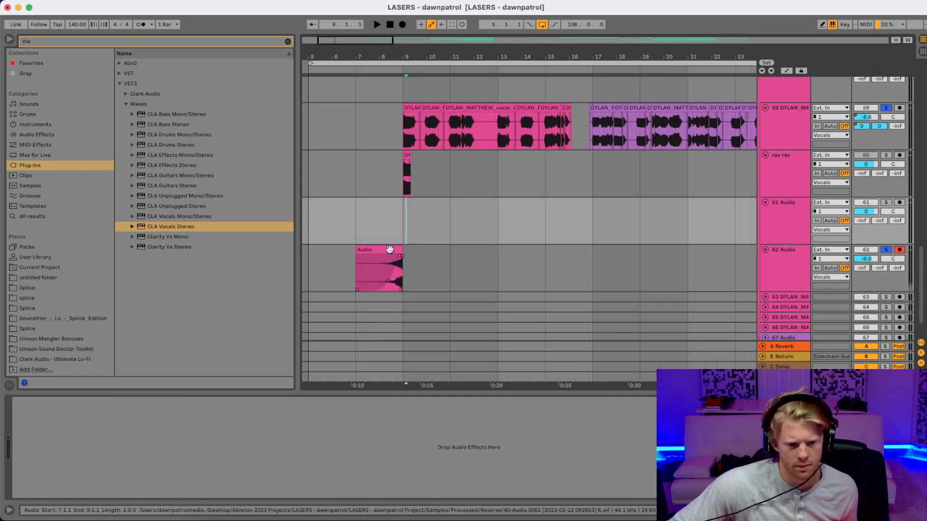
pyautogui.moveTo(387, 271); pyautogui.dragTo(393, 239)
# Step: Duplicate track 62 and delete the copied Audio 4 clip from the new track 63
pyautogui.moveTo(459, 55); pyautogui.dragTo(459, 12)
pyautogui.moveTo(523, 65); pyautogui.dragTo(512, 130)
pyautogui.rightClick(794, 266)
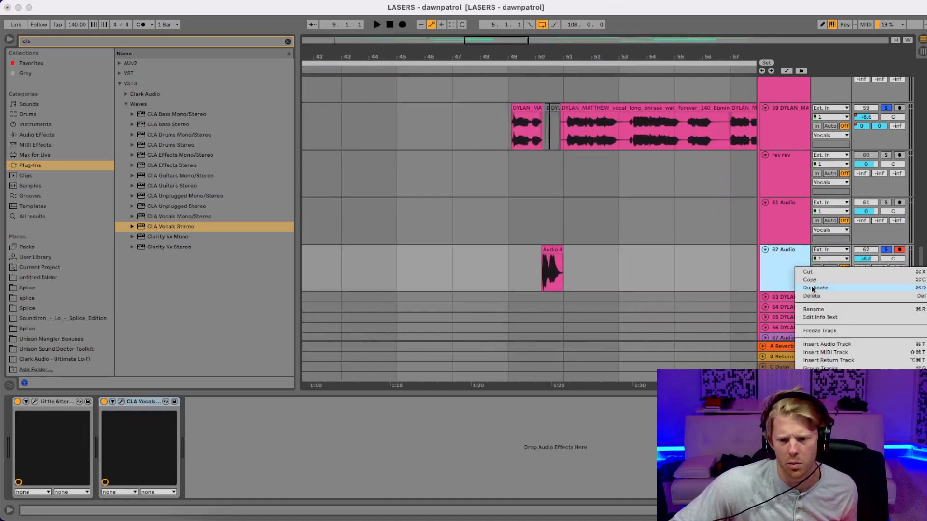
pyautogui.scroll(-3, 558, 251)
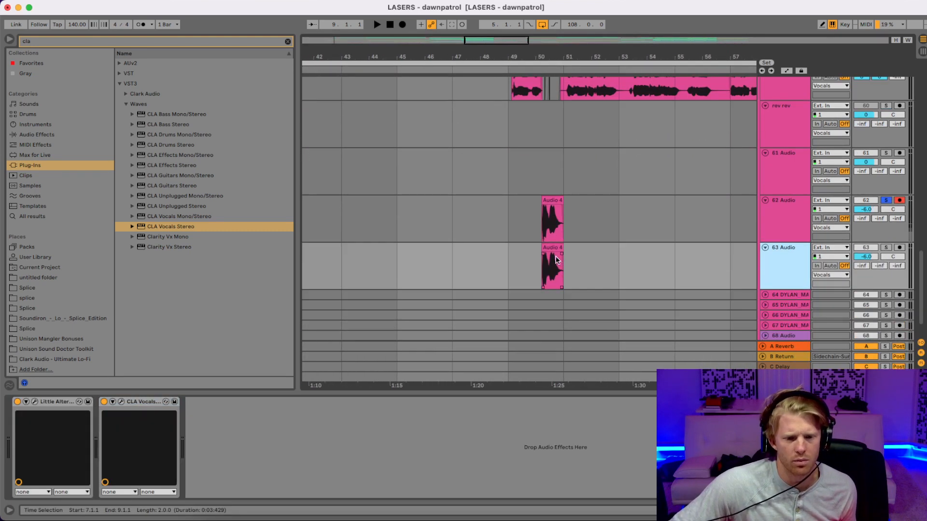
pyautogui.click(554, 246)
pyautogui.press('Delete')
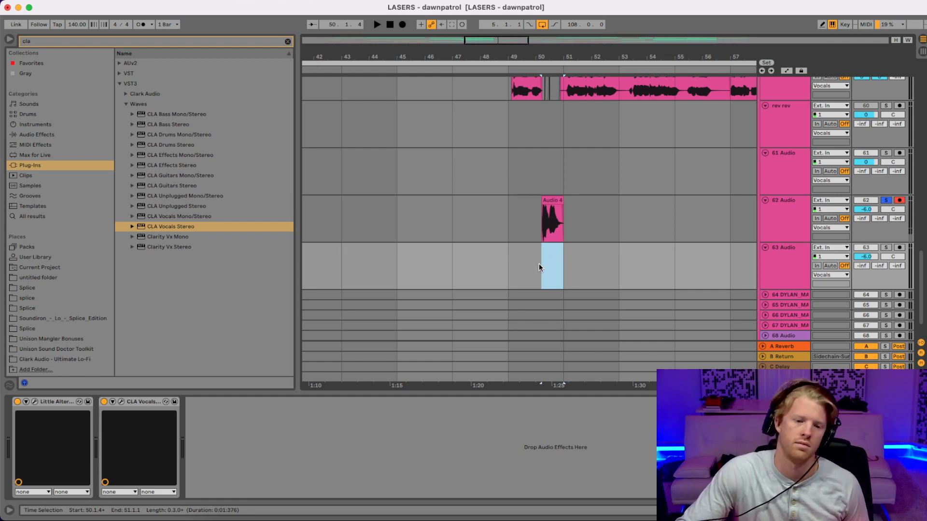
# Step: Arm track 63 with the solos cleared, and record a new vocal take starting from bar 47
pyautogui.click(452, 253)
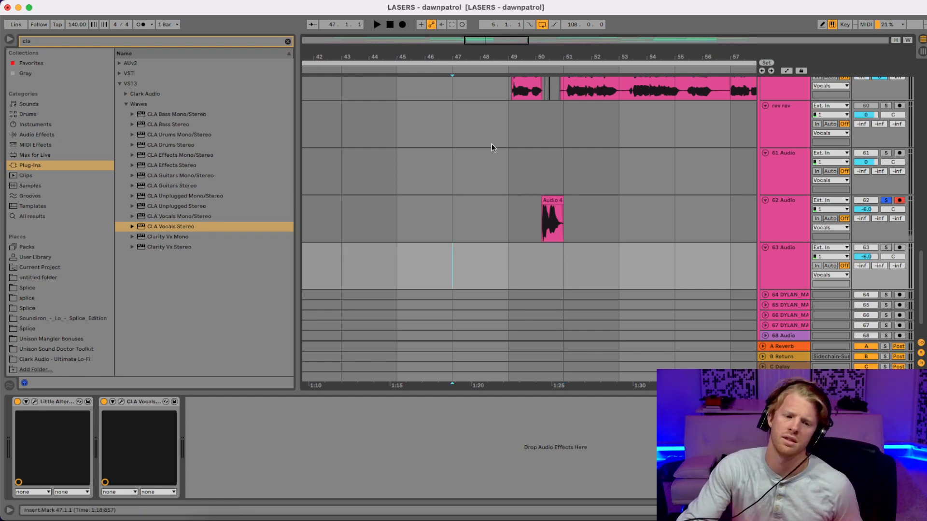
pyautogui.click(899, 248)
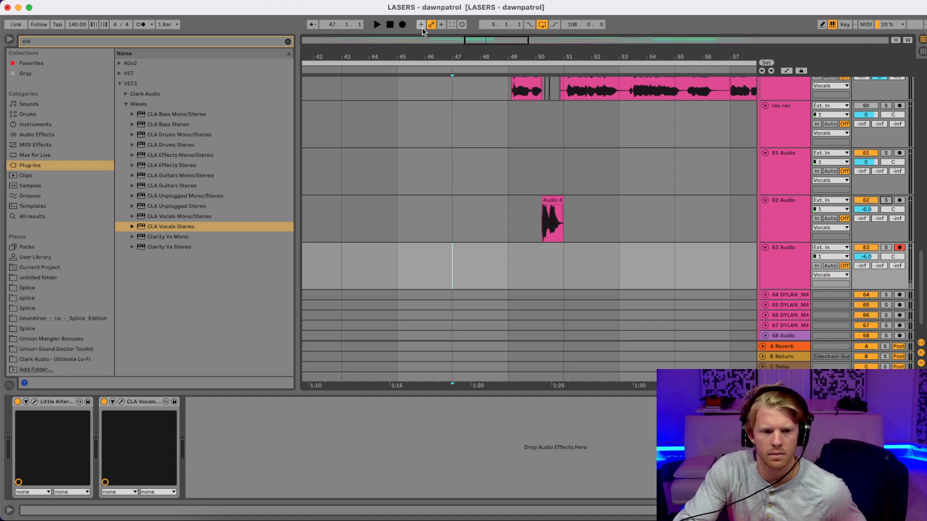
pyautogui.click(403, 24)
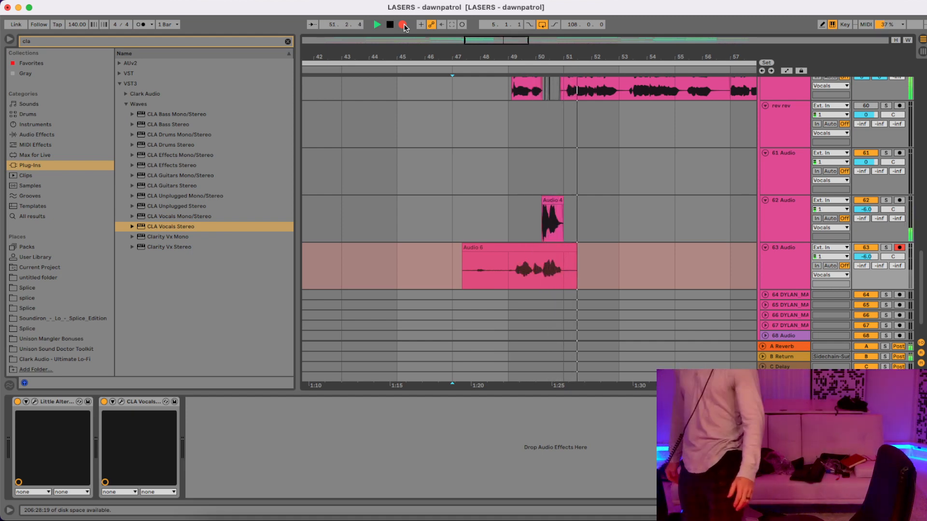
pyautogui.press('space')
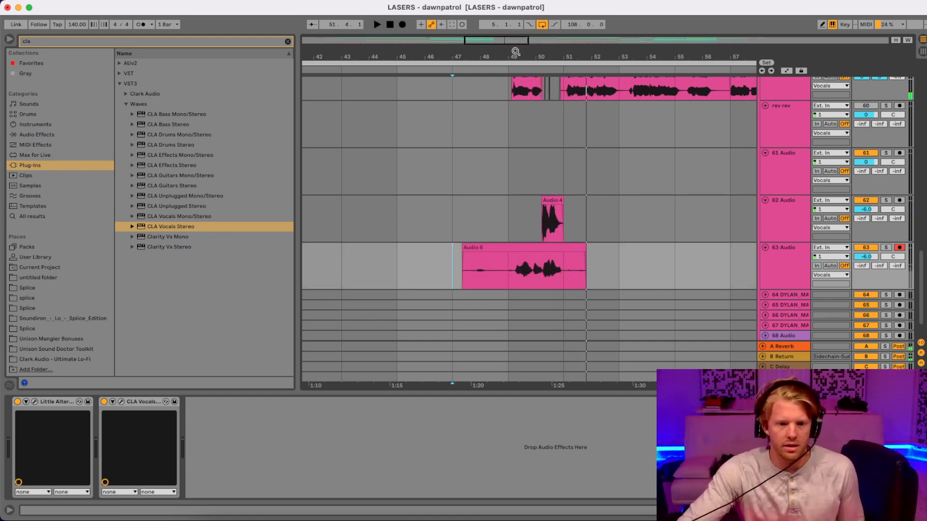
# Step: Set a 1/8 fixed grid, split the new take on track 63 at bar 50, and delete the part before the split
pyautogui.moveTo(522, 53); pyautogui.dragTo(522, 125)
pyautogui.rightClick(576, 269)
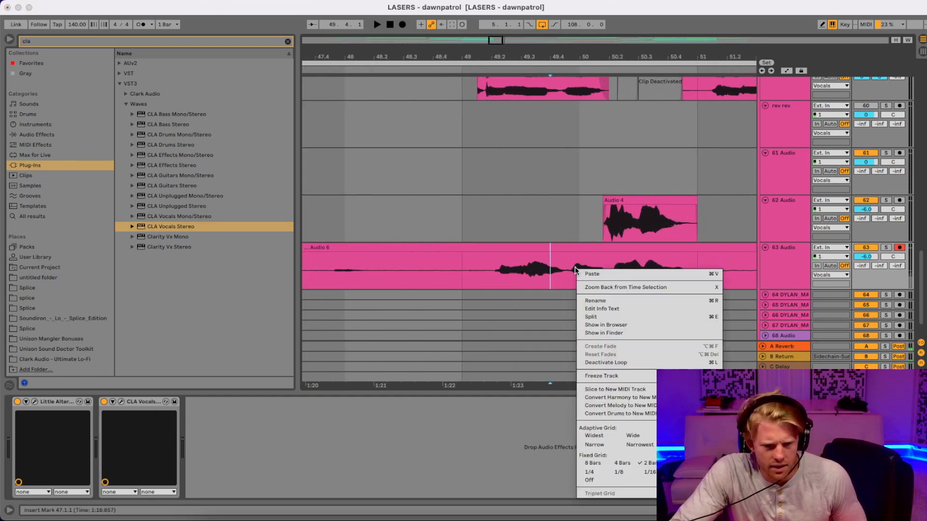
pyautogui.click(617, 472)
pyautogui.press('super+e')
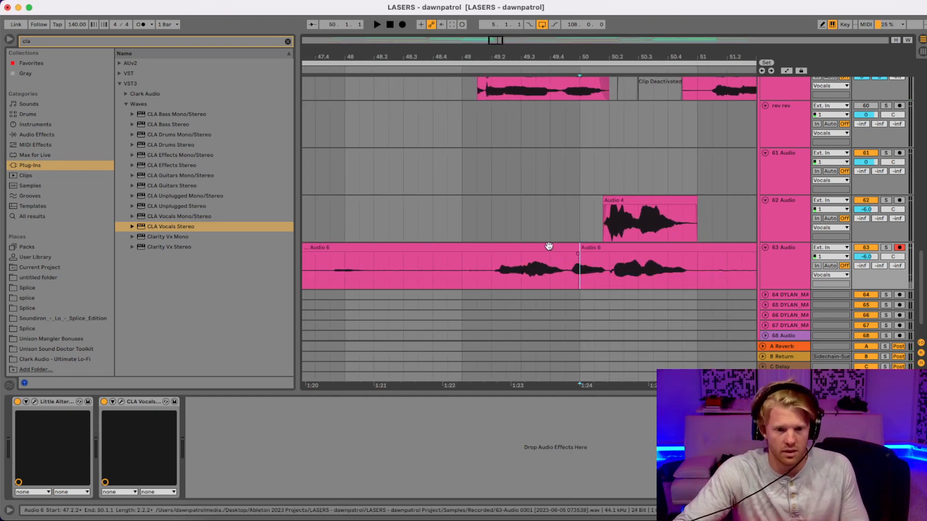
pyautogui.click(549, 247)
pyautogui.press('Delete')
# Step: Move the remaining Audio 6 clip on track 63 to start at 50.2.1 and turn the grid off
pyautogui.click(594, 246)
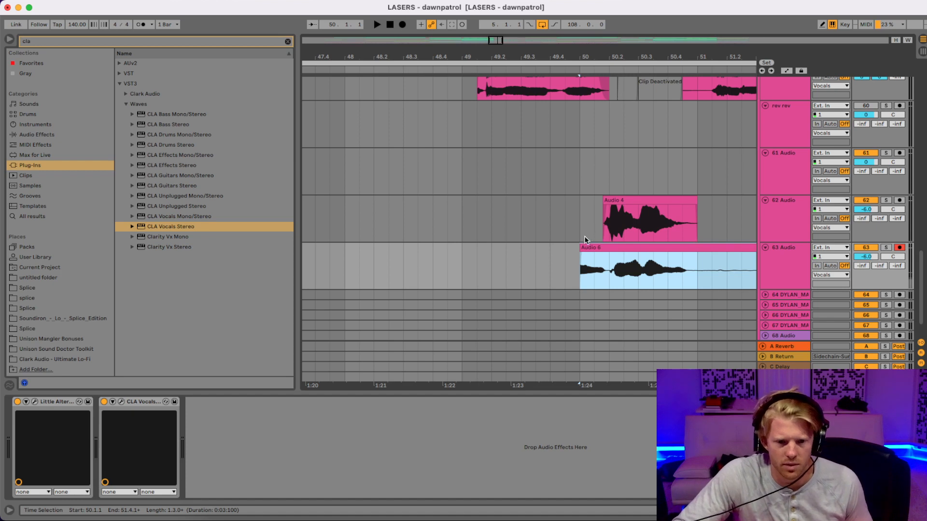
pyautogui.moveTo(585, 244); pyautogui.dragTo(607, 245)
pyautogui.rightClick(596, 254)
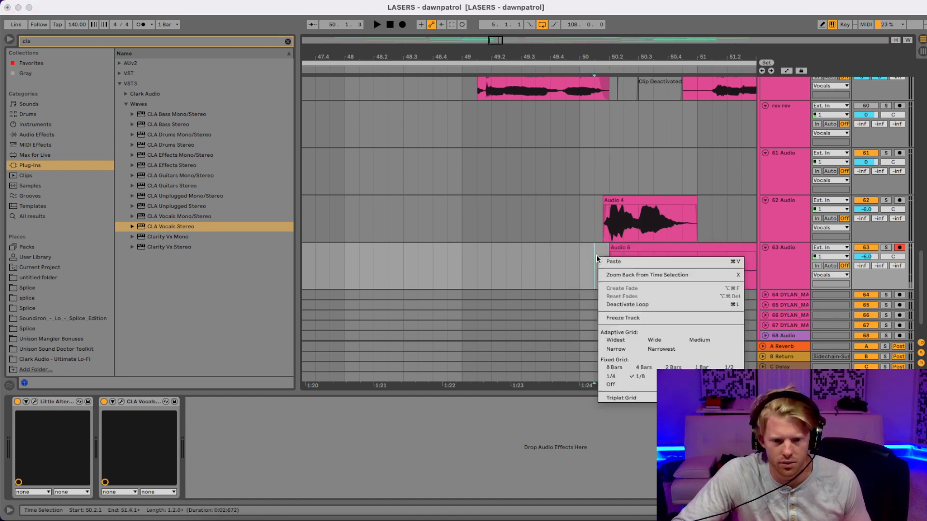
pyautogui.click(625, 384)
pyautogui.moveTo(643, 57); pyautogui.dragTo(513, 94)
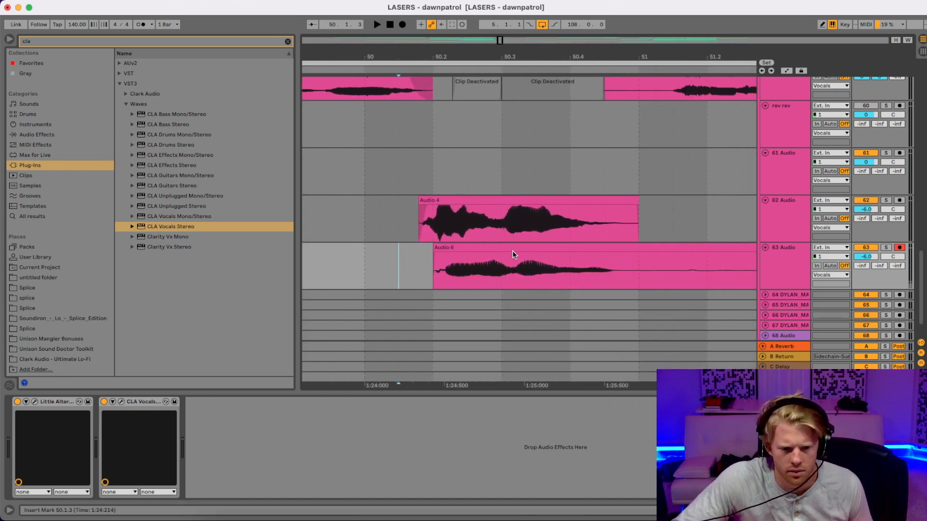
# Step: Line up the start of the Audio 6 clip with Audio 4, split it at bar 51, and delete the remainder
pyautogui.moveTo(515, 251)
pyautogui.mouseDown()
pyautogui.moveTo(502, 252)
pyautogui.moveTo(534, 249)
pyautogui.mouseUp()
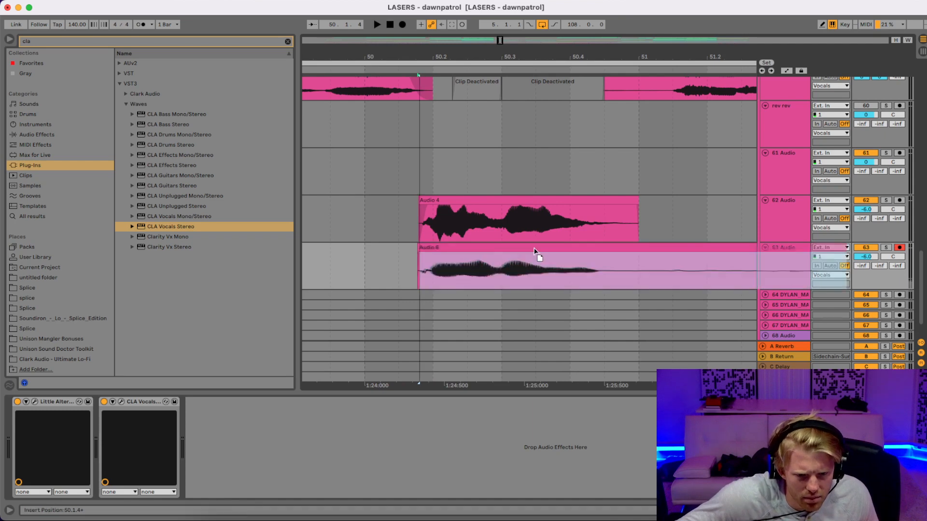
pyautogui.click(638, 269)
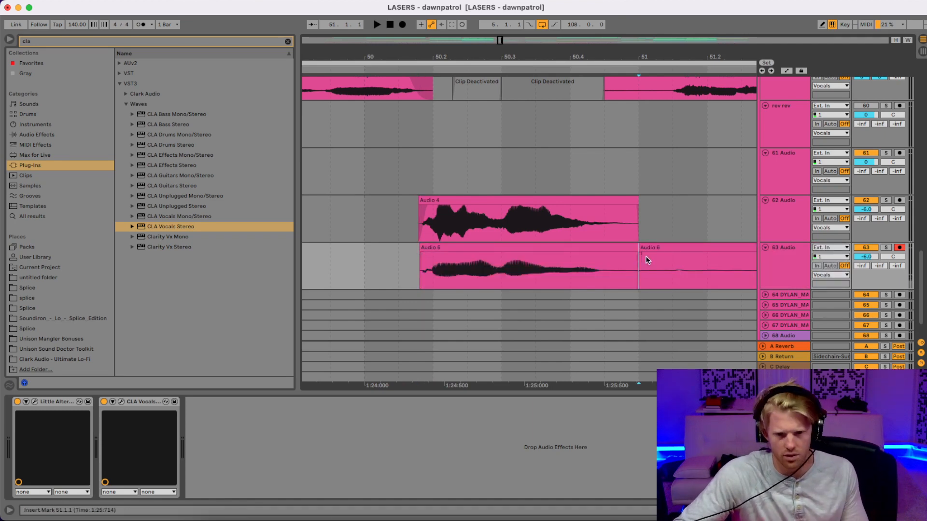
pyautogui.moveTo(645, 256); pyautogui.dragTo(755, 268)
pyautogui.press('Delete')
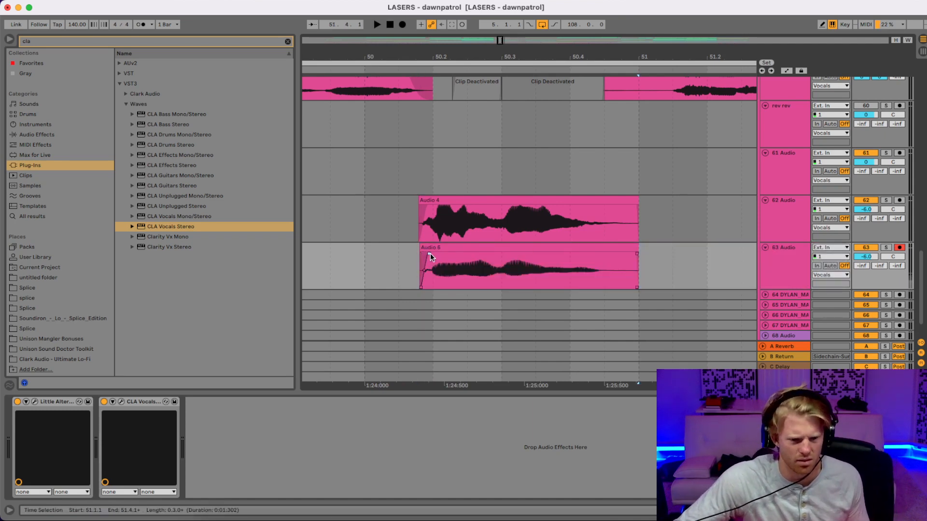
# Step: Turn off Warp for the Audio 6 and Audio 4 clips
pyautogui.click(454, 248)
pyautogui.doubleClick(456, 248)
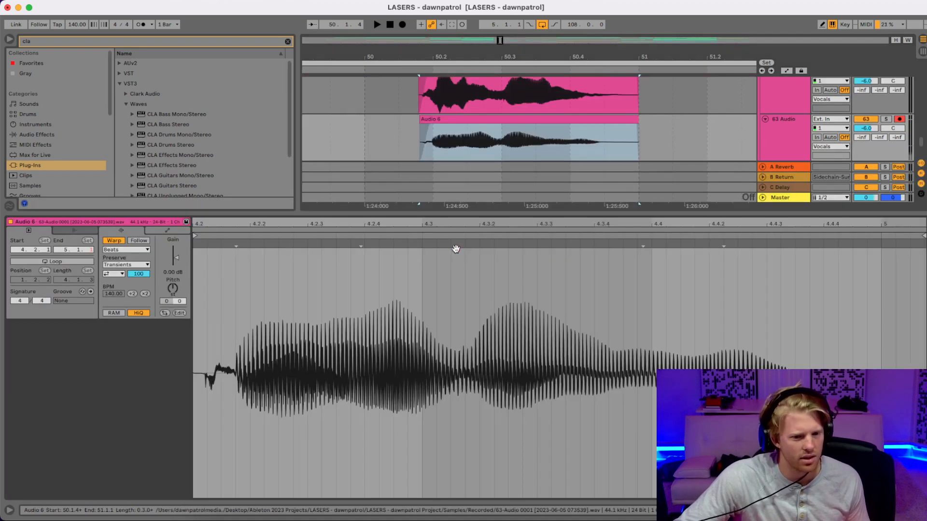
pyautogui.click(113, 240)
pyautogui.scroll(2, 505, 135)
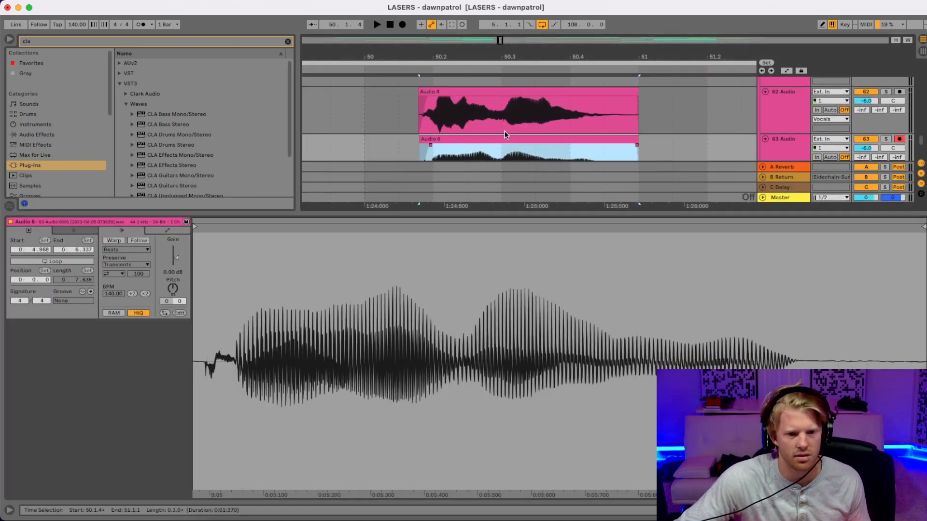
pyautogui.click(506, 92)
pyautogui.click(110, 242)
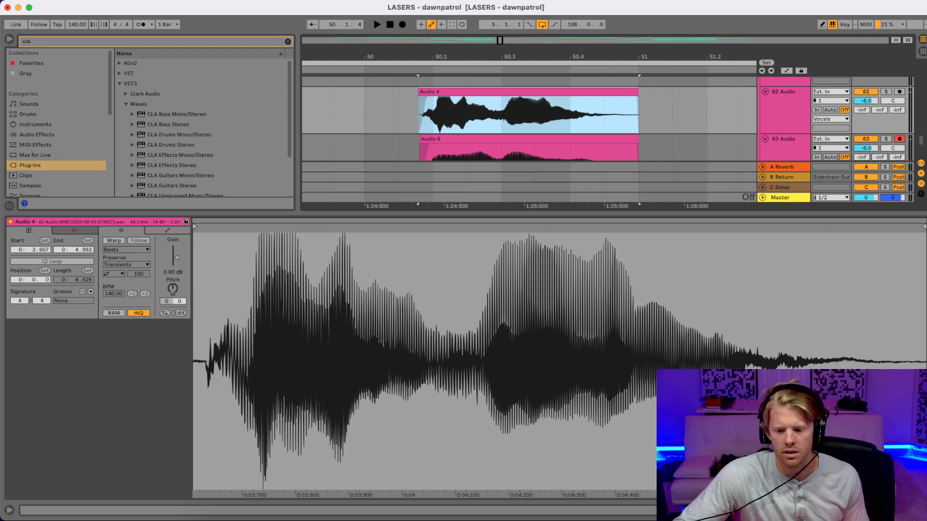
pyautogui.click(921, 511)
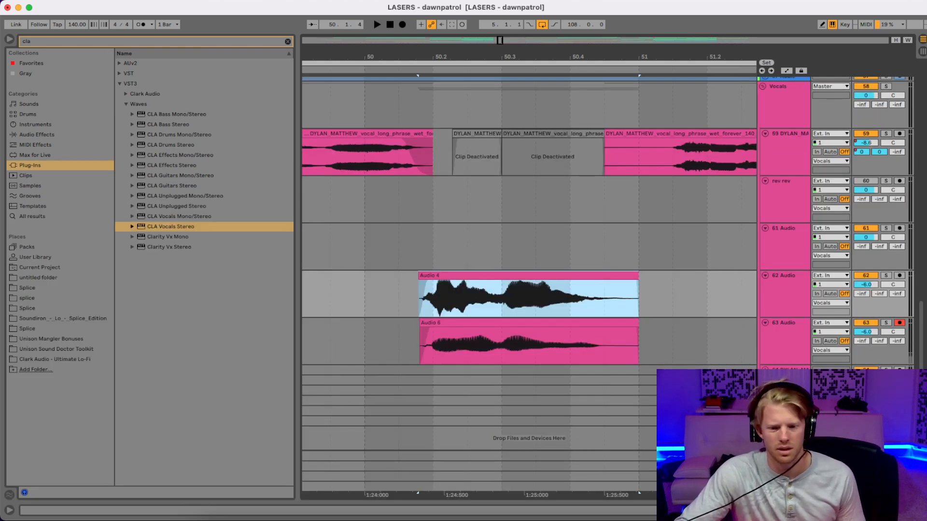
# Step: Play back the layered Audio 4 and Audio 6 vocals and lower track 63's volume to -9.9 dB
pyautogui.click(558, 324)
pyautogui.click(558, 324)
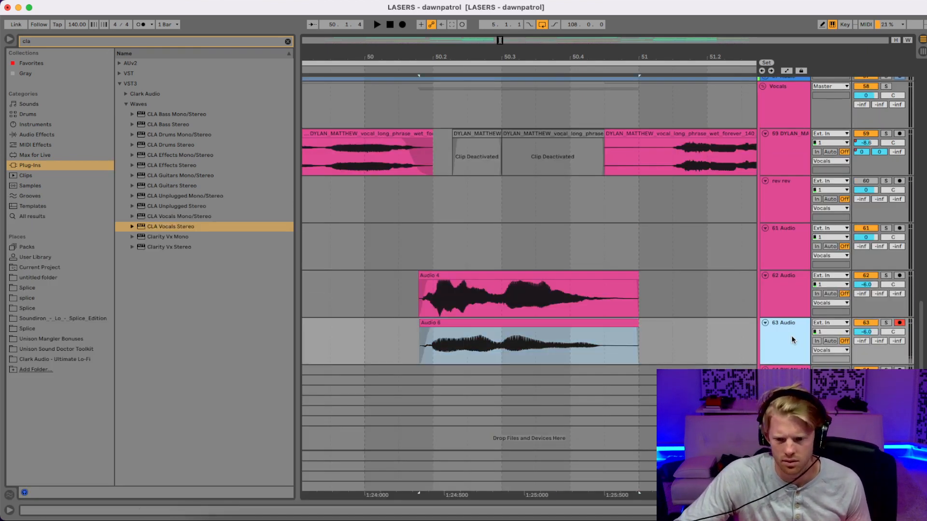
pyautogui.press('space')
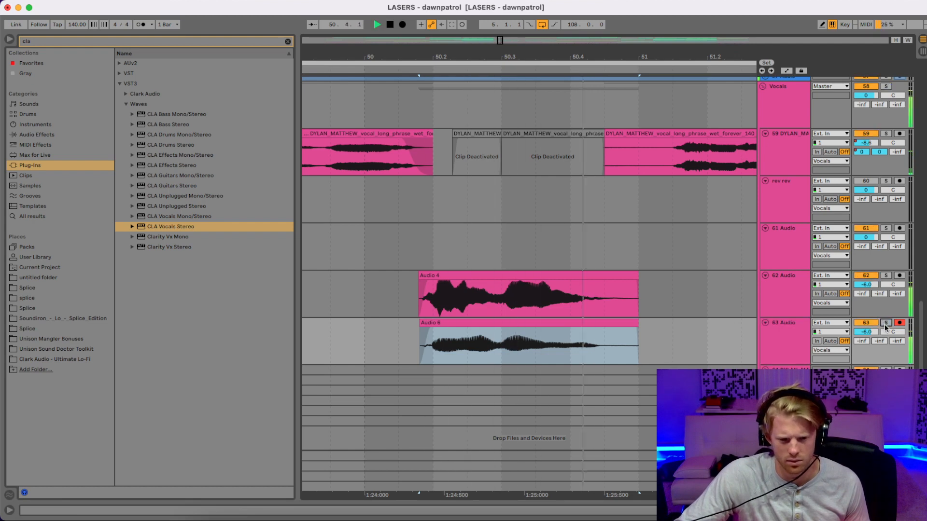
pyautogui.press('space')
pyautogui.click(774, 330)
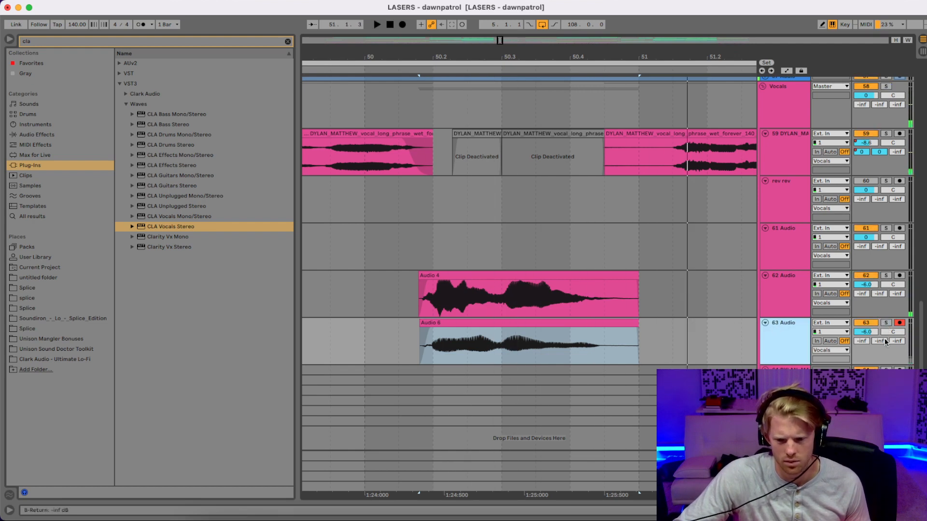
pyautogui.press('space')
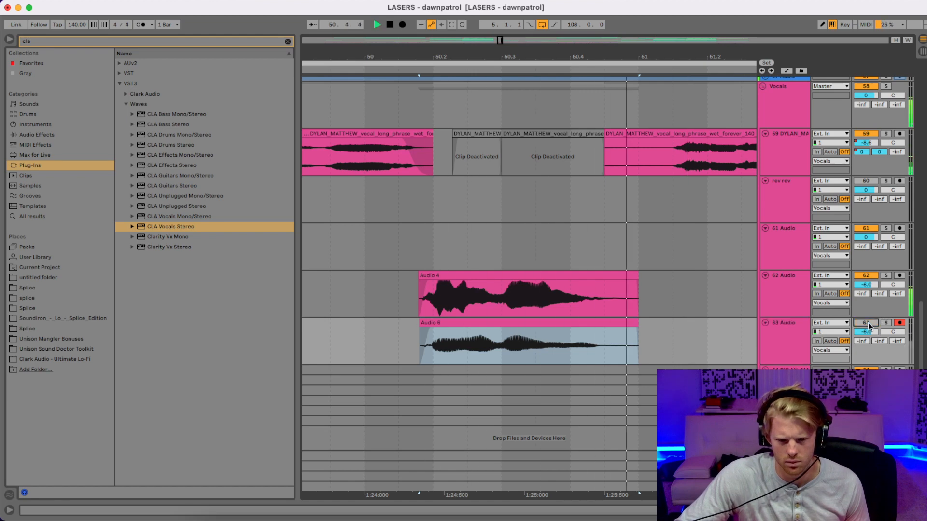
pyautogui.moveTo(868, 326)
pyautogui.mouseDown()
pyautogui.moveTo(867, 346)
pyautogui.moveTo(870, 332)
pyautogui.mouseUp()
pyautogui.press('space')
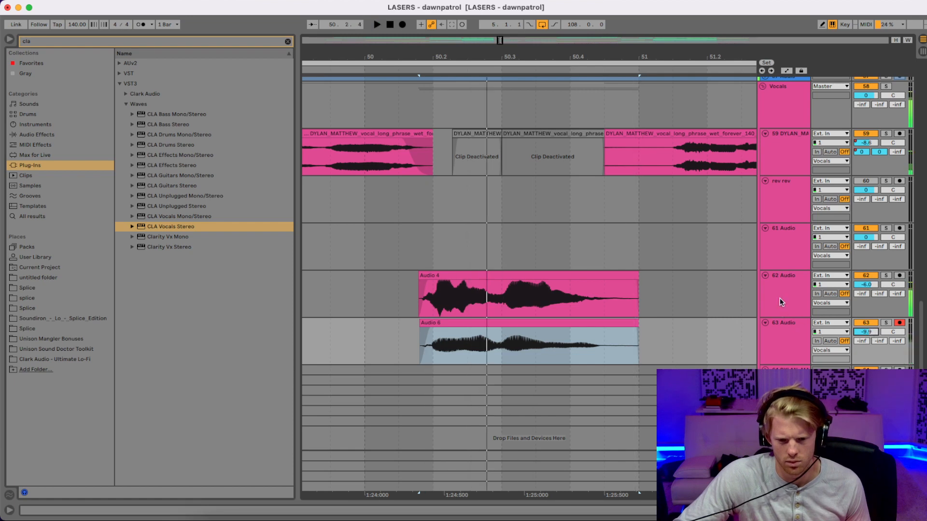
# Step: Deactivate the Little AlterBoy and CLA Vocals devices on track 62
pyautogui.click(781, 303)
pyautogui.click(879, 510)
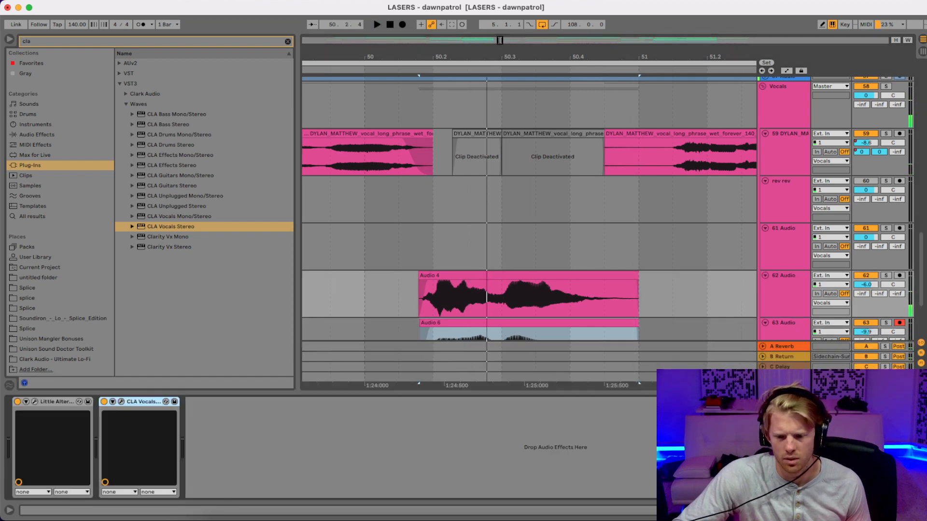
pyautogui.click(18, 402)
pyautogui.click(104, 402)
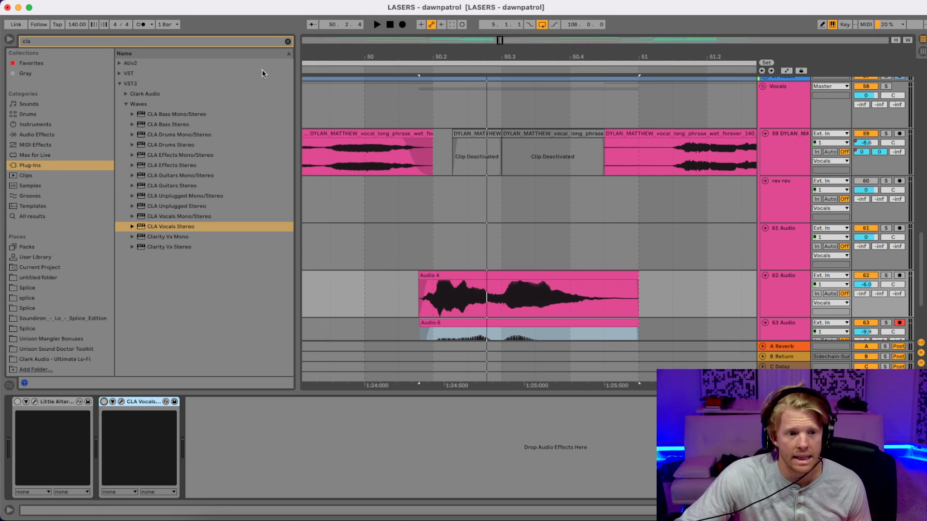
# Step: Replace the plug-in search with "waves"
pyautogui.click(288, 41)
pyautogui.write('w')
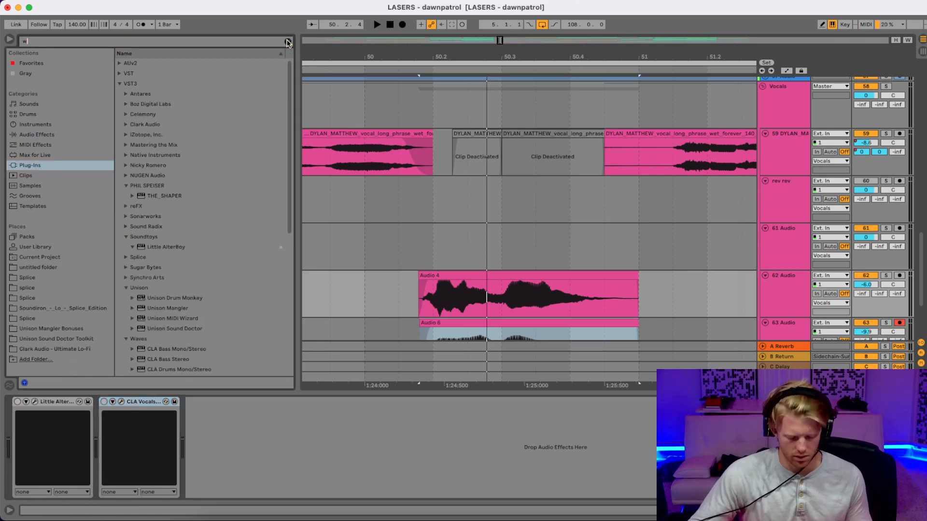
pyautogui.write('aves')
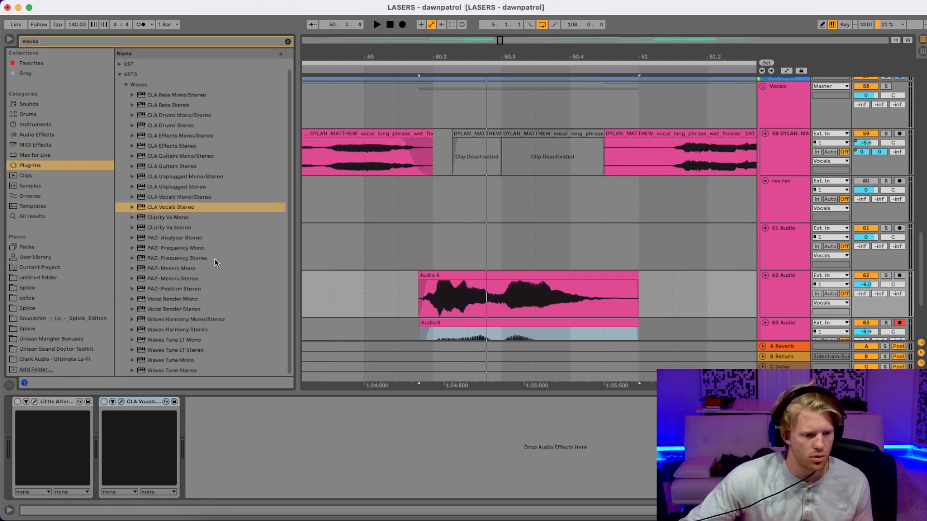
# Step: Move the Audio 6 clip on track 63 just past bar 51, and move Audio 4 from track 62 straight down to track 63
pyautogui.scroll(-4, 604, 232)
pyautogui.click(579, 241)
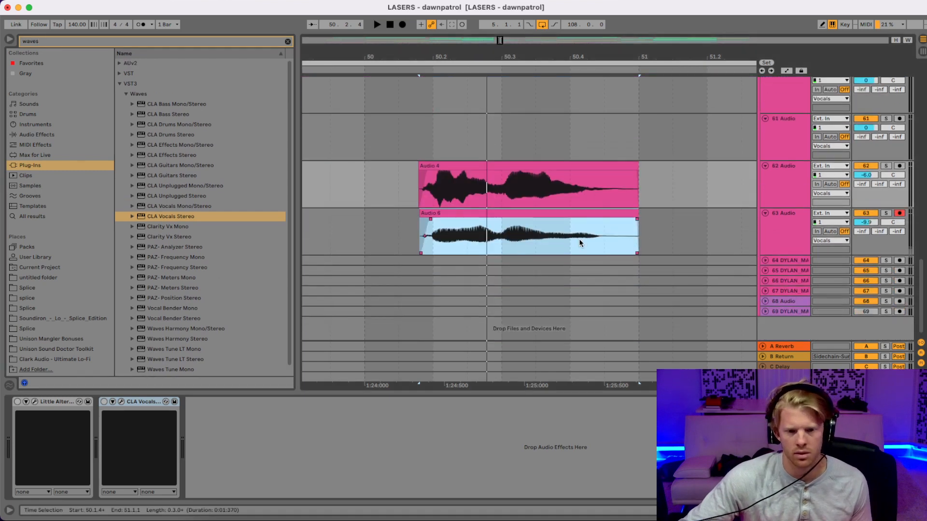
pyautogui.click(524, 218)
pyautogui.moveTo(472, 217); pyautogui.dragTo(739, 217)
pyautogui.click(476, 168)
pyautogui.click(477, 166)
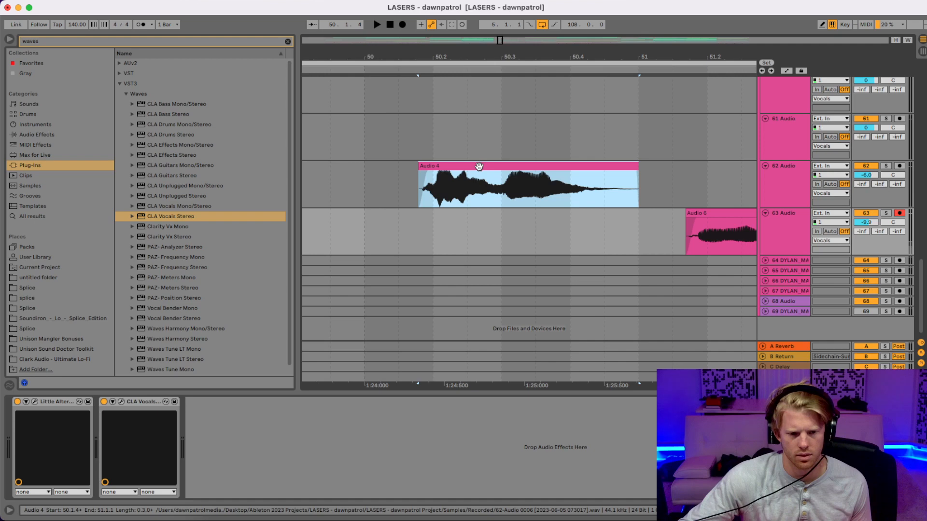
pyautogui.click(394, 176)
pyautogui.rightClick(393, 176)
pyautogui.click(468, 287)
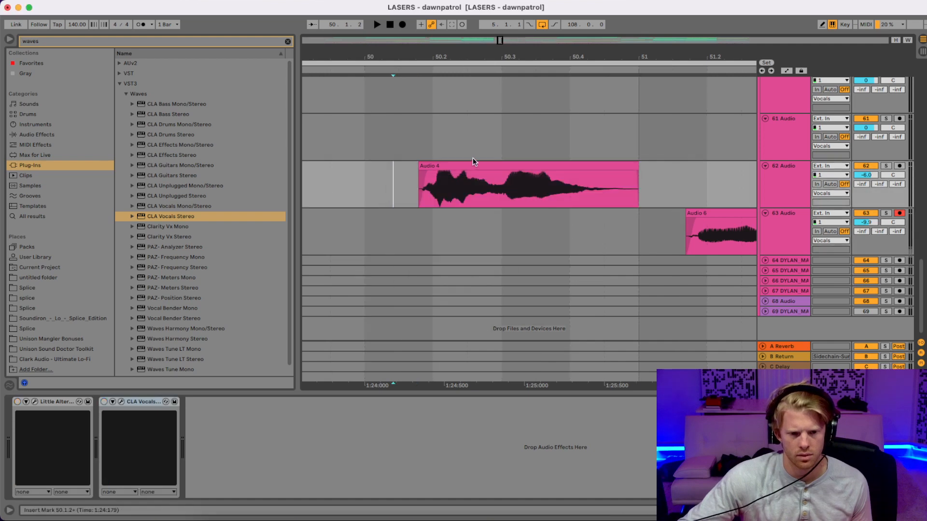
pyautogui.click(476, 193)
pyautogui.moveTo(475, 196); pyautogui.dragTo(475, 229)
# Step: Rename track 62 as "new vocal" and track 63 as "tuning chain"
pyautogui.click(776, 178)
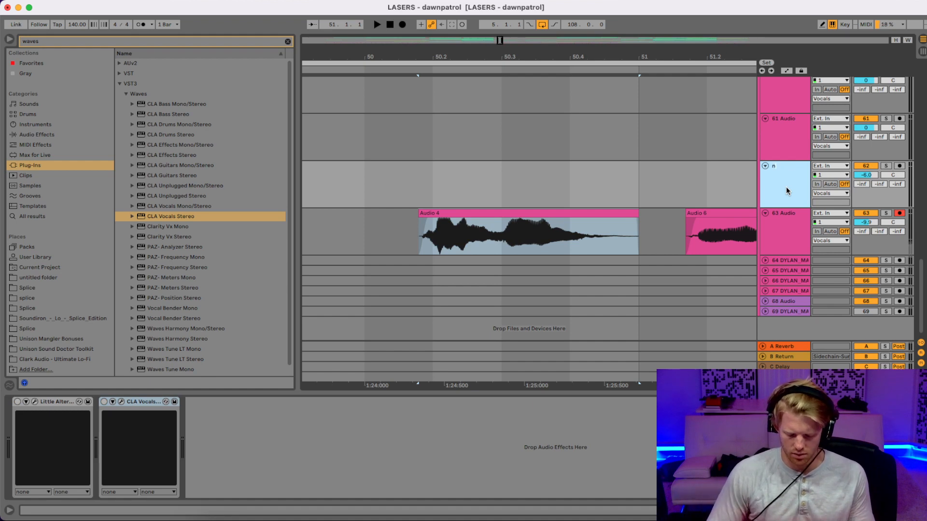
pyautogui.click(777, 238)
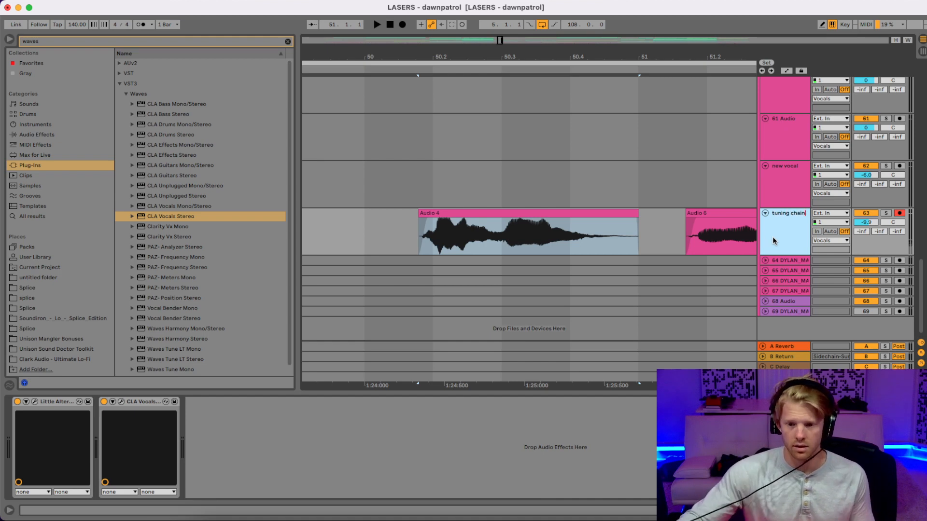
pyautogui.click(699, 174)
pyautogui.click(792, 196)
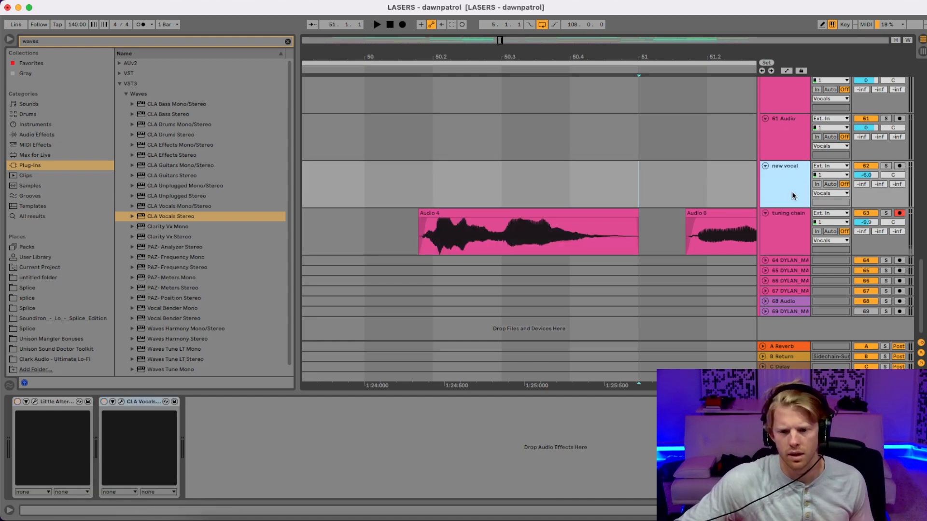
# Step: Delete the CLA Vocals and Little AlterBoy devices from the tuning chain track
pyautogui.click(780, 236)
pyautogui.click(135, 403)
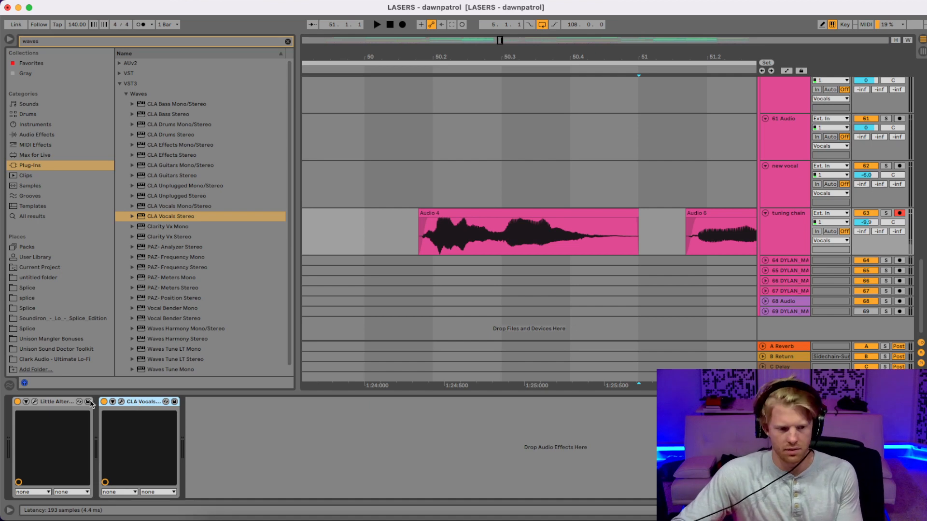
pyautogui.press('Delete')
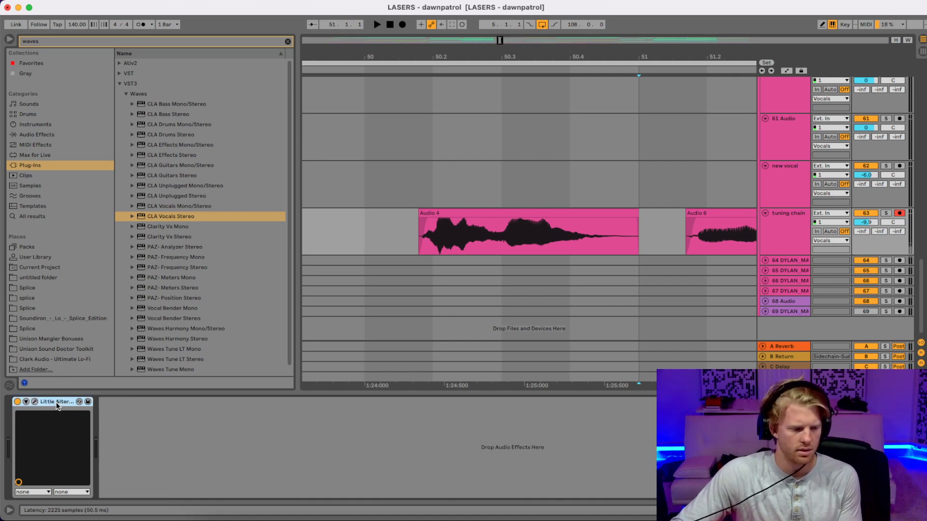
pyautogui.press('Delete')
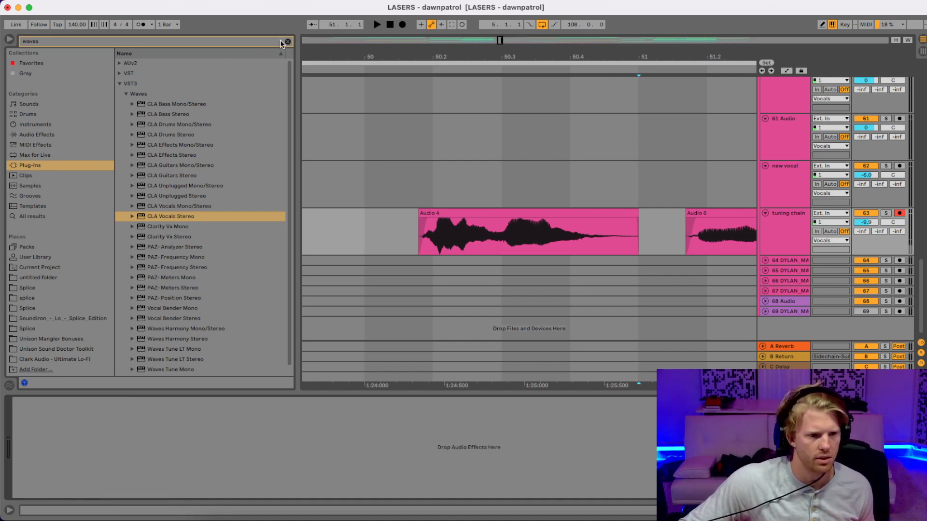
# Step: Load Waves Tune Mono onto the tuning chain track
pyautogui.scroll(-1, 228, 307)
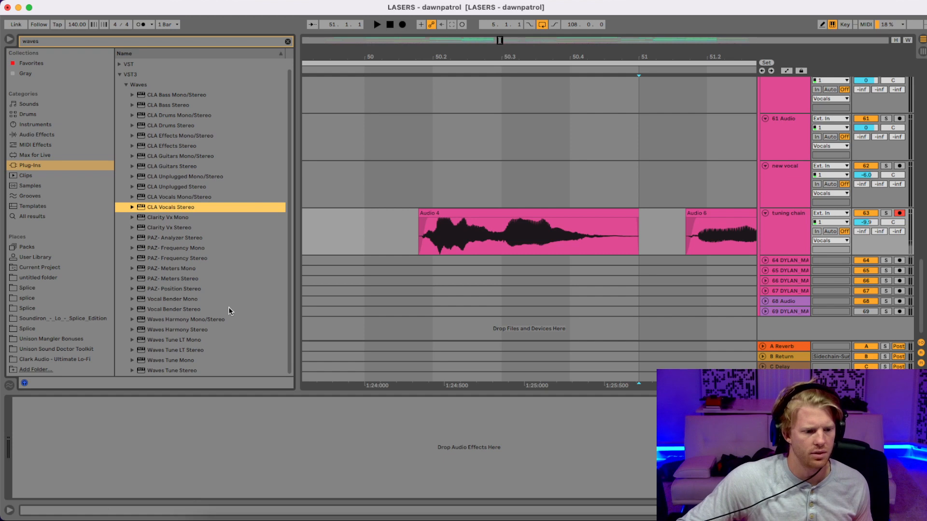
pyautogui.click(175, 360)
pyautogui.scroll(1, 175, 361)
pyautogui.scroll(-1, 174, 369)
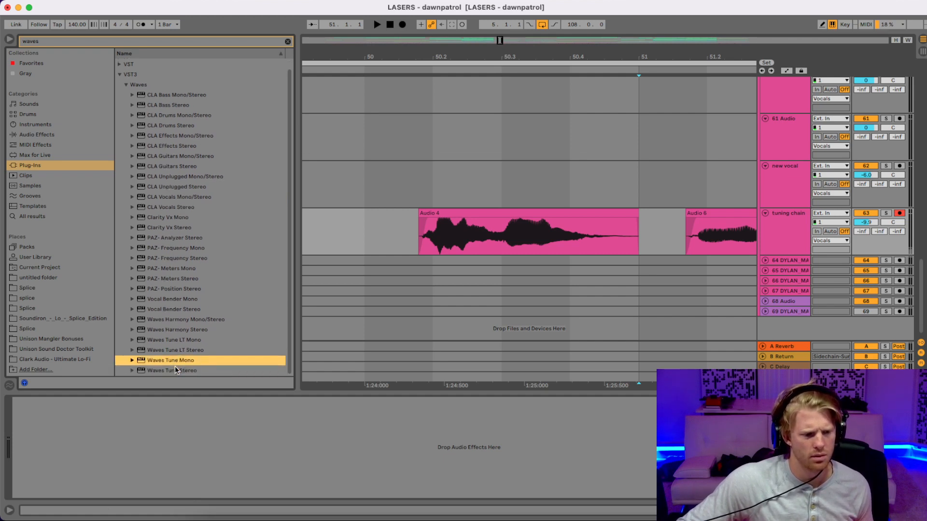
pyautogui.scroll(1, 175, 363)
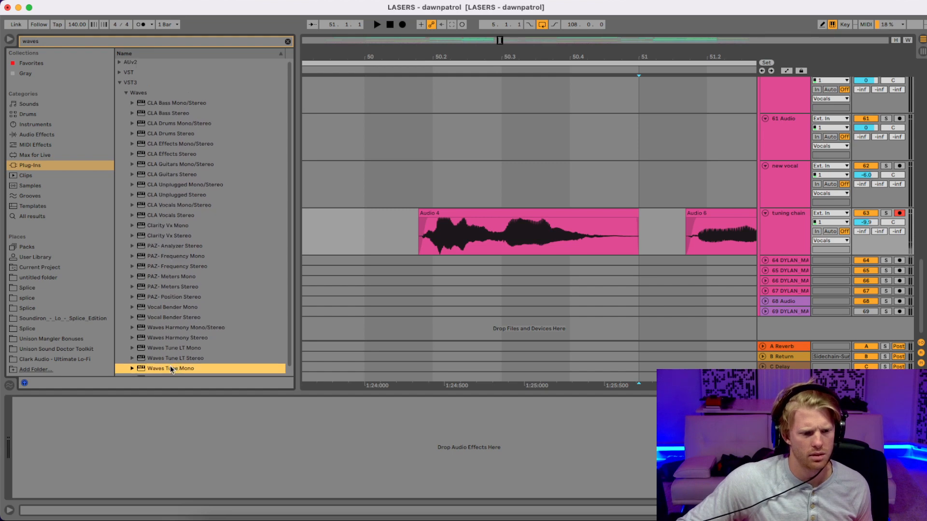
pyautogui.doubleClick(170, 367)
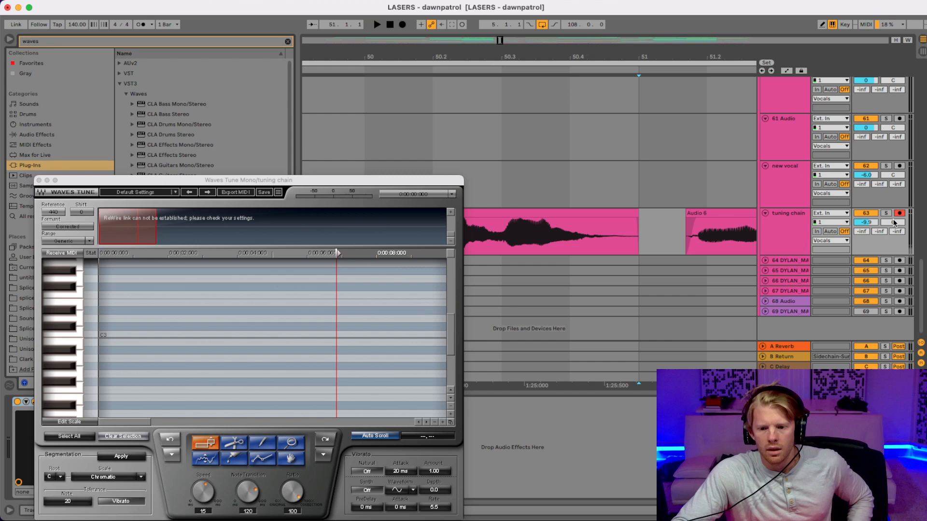
# Step: Solo the tuning chain track and play the Audio 4 clip through Waves Tune to capture its pitch
pyautogui.click(886, 213)
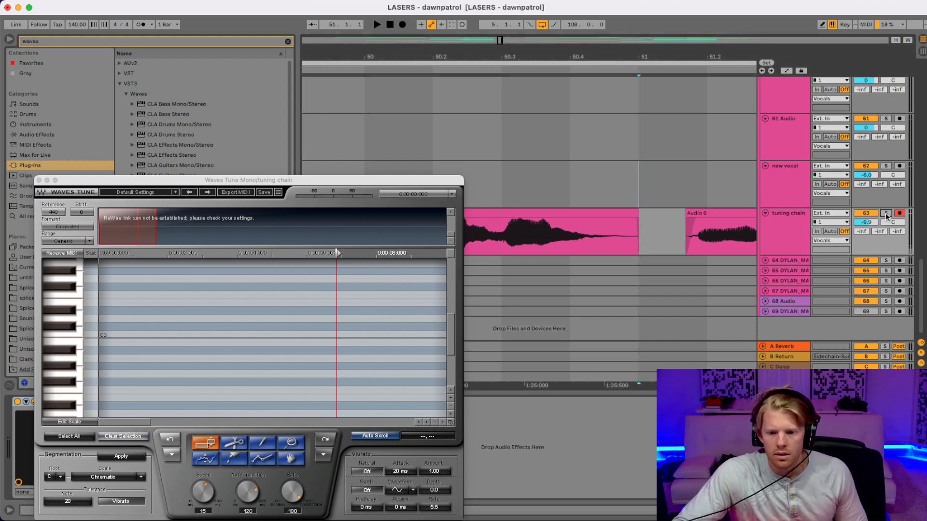
pyautogui.click(534, 214)
pyautogui.press('space')
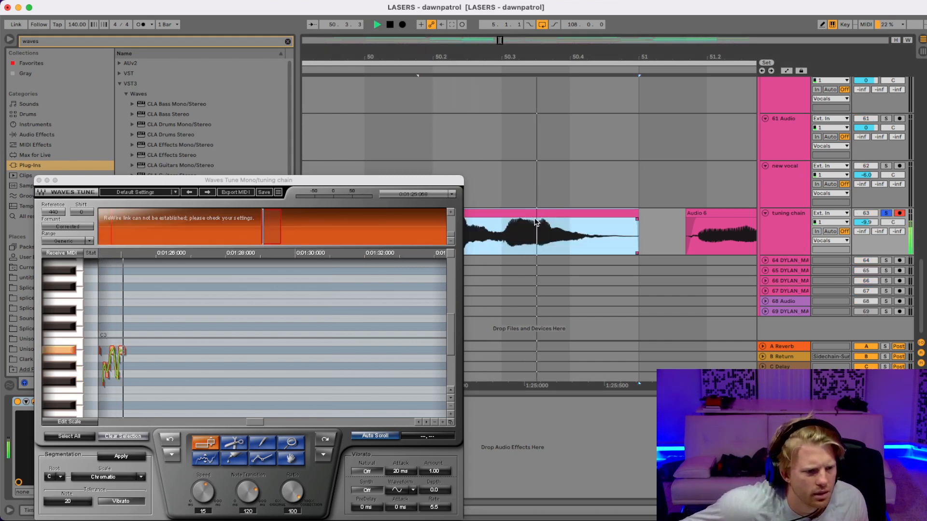
pyautogui.press('space')
# Step: Tighten the first phrase's long A#2 note in Waves Tune with speed 6 and note transition 14, and play it back
pyautogui.moveTo(255, 420); pyautogui.dragTo(249, 423)
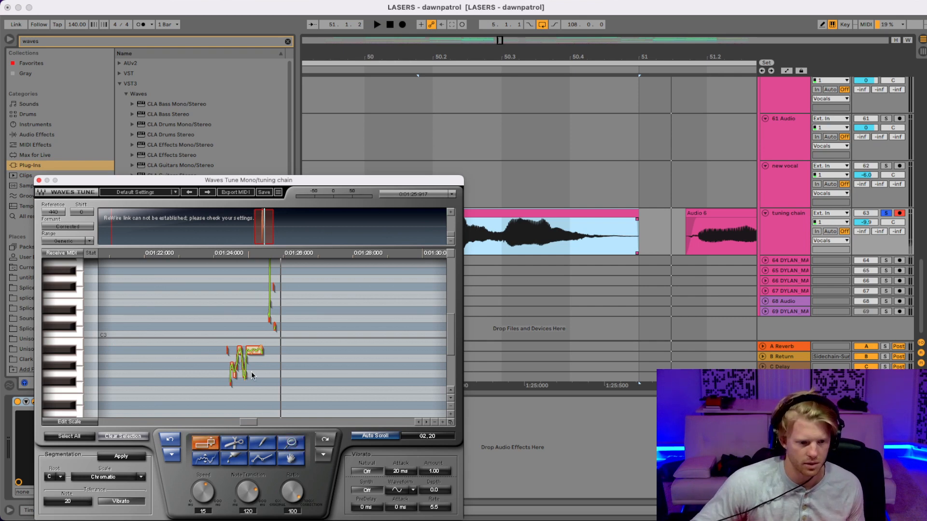
pyautogui.click(451, 414)
pyautogui.click(451, 414)
pyautogui.click(442, 423)
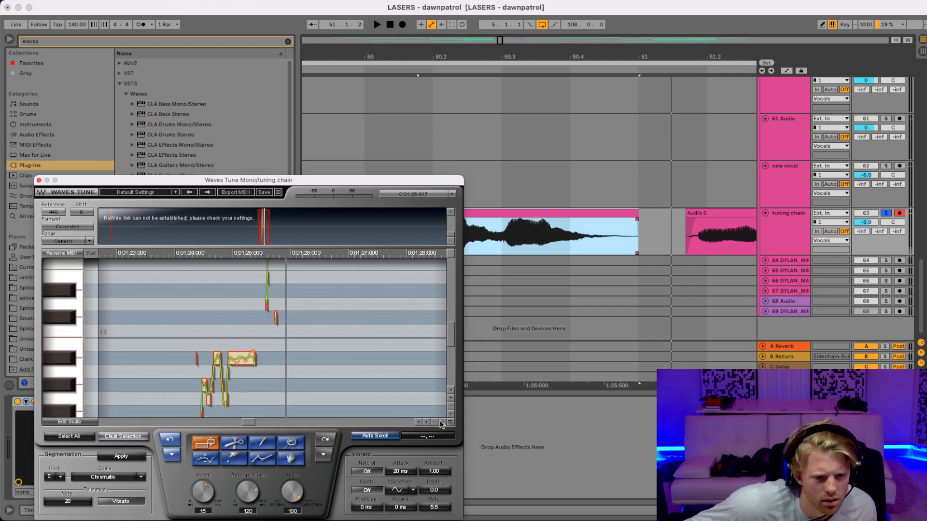
pyautogui.click(441, 423)
pyautogui.scroll(-3, 247, 385)
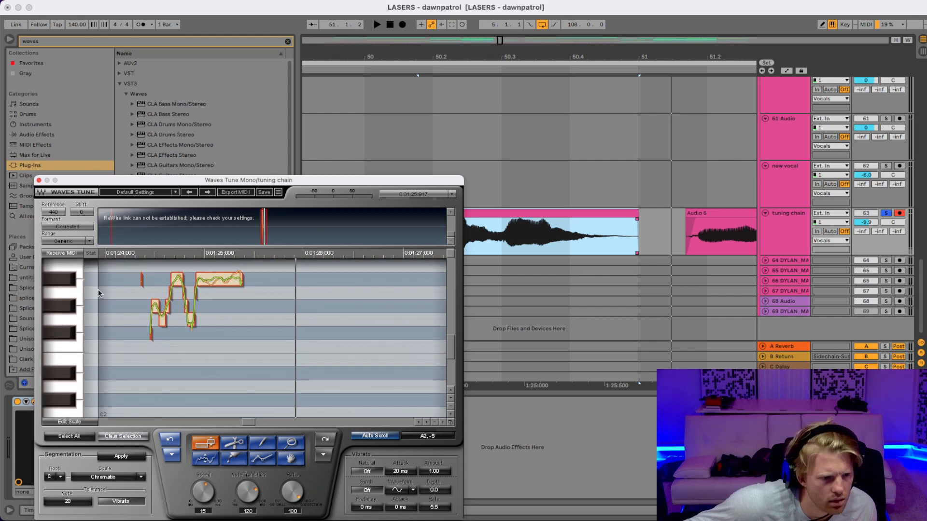
pyautogui.click(224, 286)
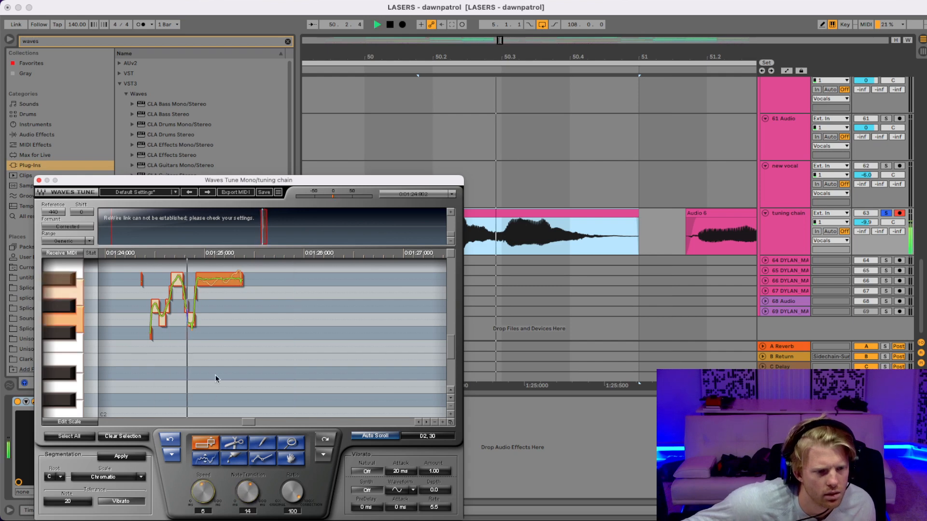
pyautogui.press('space')
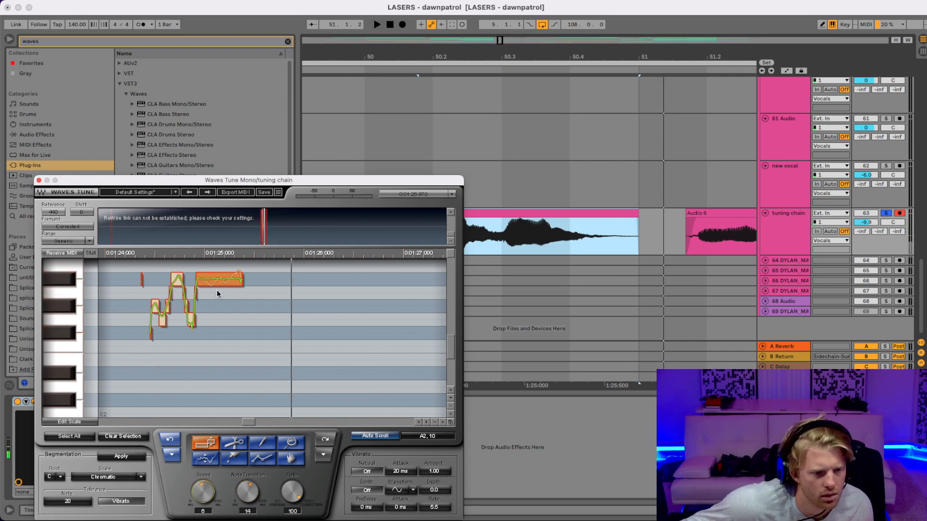
pyautogui.press('space')
# Step: Set the shorter A#2 note just before the long one to speed 6 and note transition 13, and audition the phrase
pyautogui.click(176, 284)
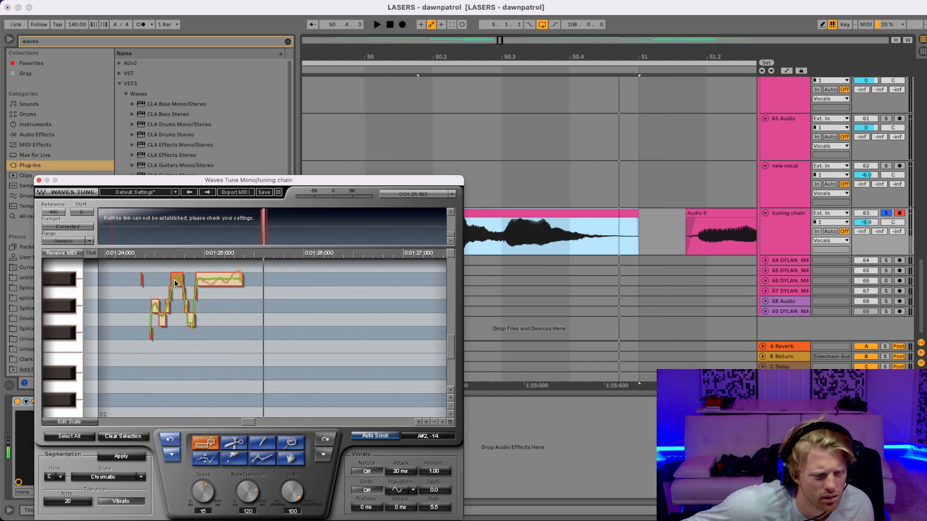
pyautogui.press('space')
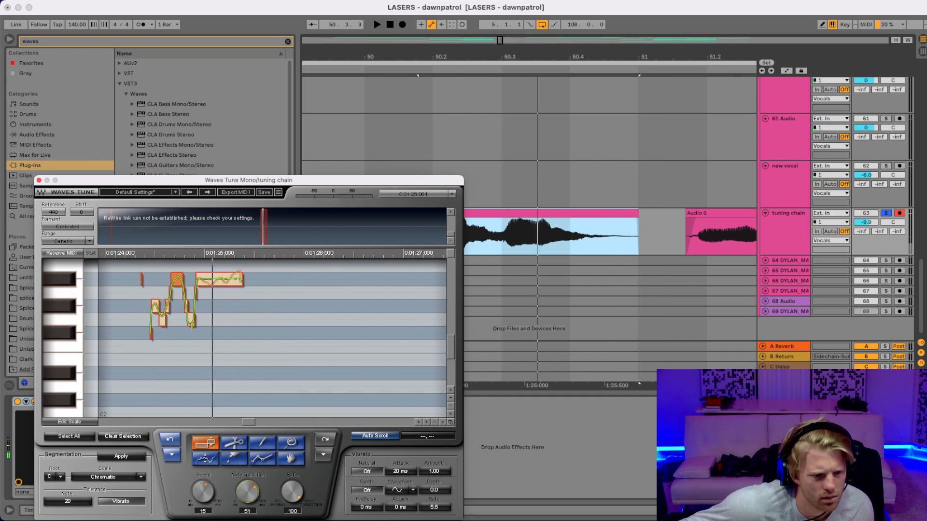
pyautogui.press('space')
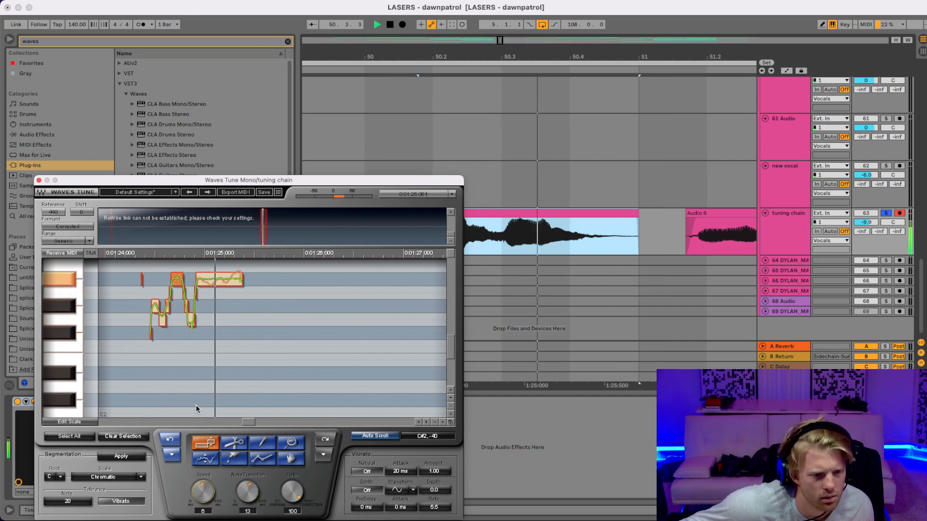
pyautogui.press('space')
pyautogui.scroll(4, 242, 326)
pyautogui.press('space')
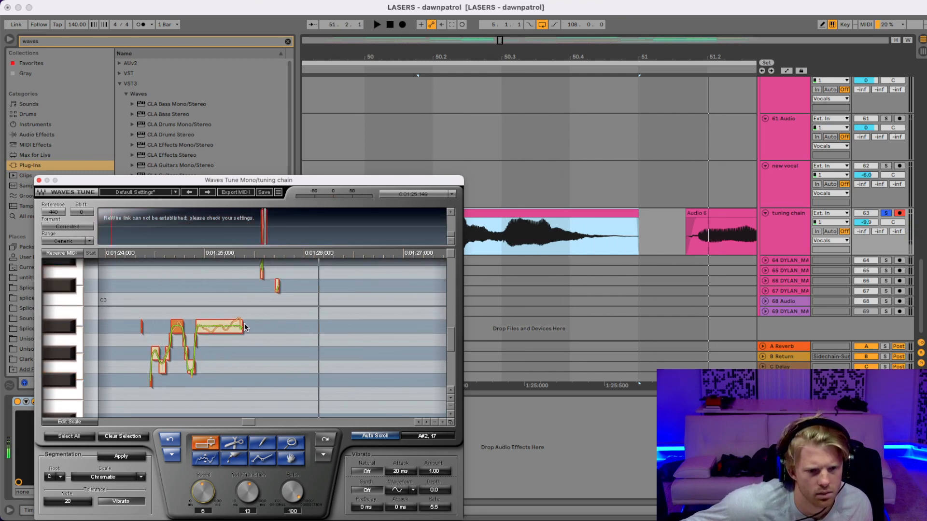
# Step: Play past the first phrase through the Audio 6 clip to capture the second phrase's pitch in Waves Tune
pyautogui.press('space')
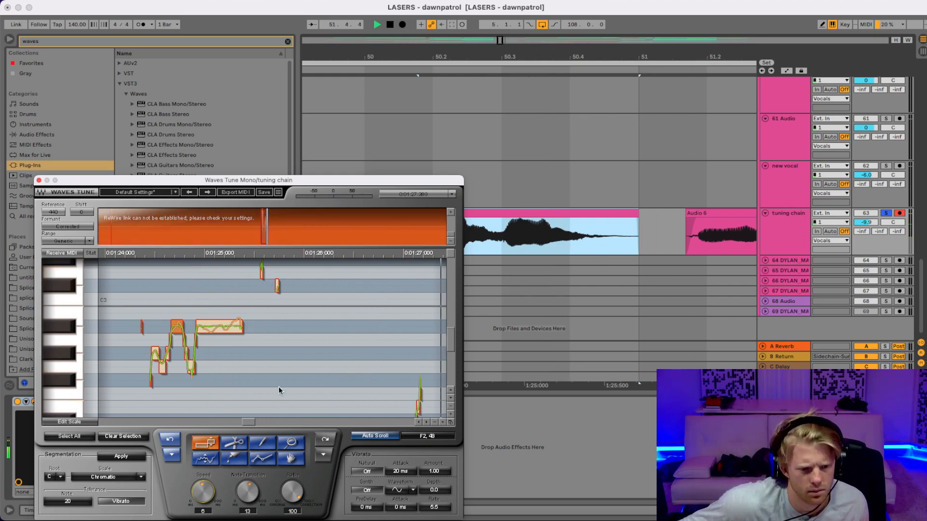
pyautogui.press('space')
pyautogui.scroll(-5, 211, 375)
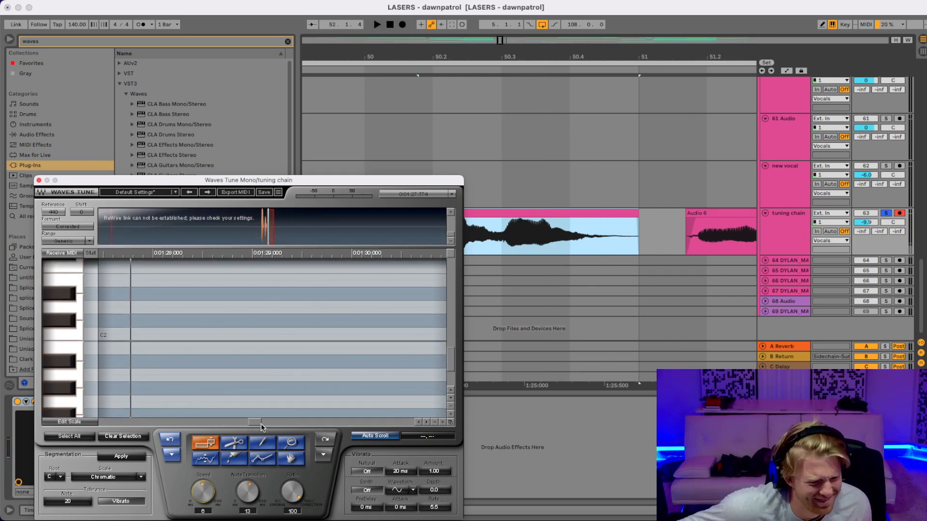
# Step: Lower the second phrase's first sustained note to A#1 and set its note transition to 2
pyautogui.moveTo(261, 424); pyautogui.dragTo(251, 422)
pyautogui.hscroll(5, 251, 422)
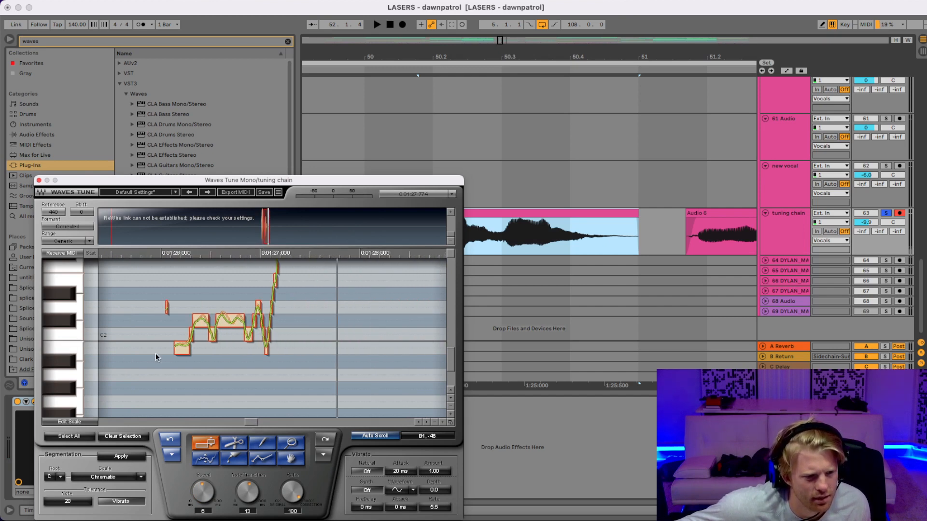
pyautogui.moveTo(184, 356); pyautogui.dragTo(184, 362)
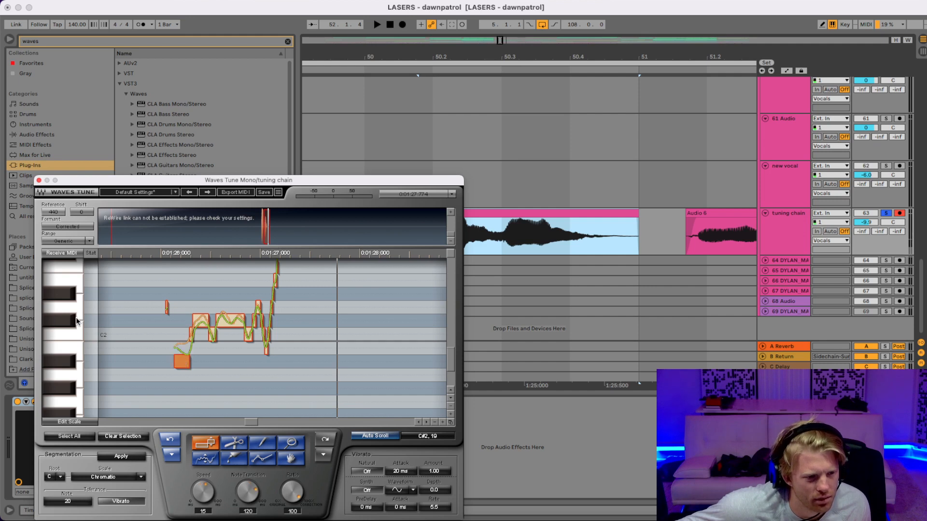
pyautogui.moveTo(248, 491); pyautogui.dragTo(247, 497)
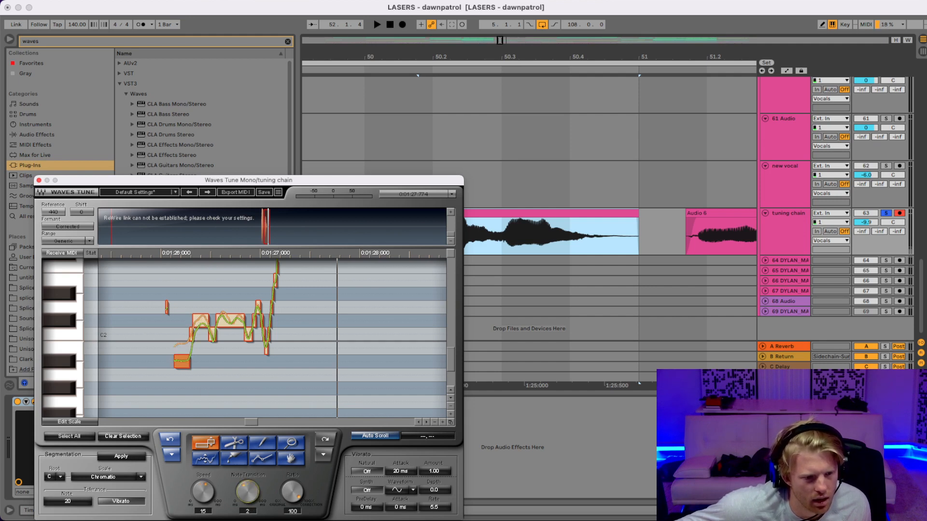
# Step: Play back the lowered A#1 note and compare it with reference pitches on the Waves Tune keyboard
pyautogui.press('space')
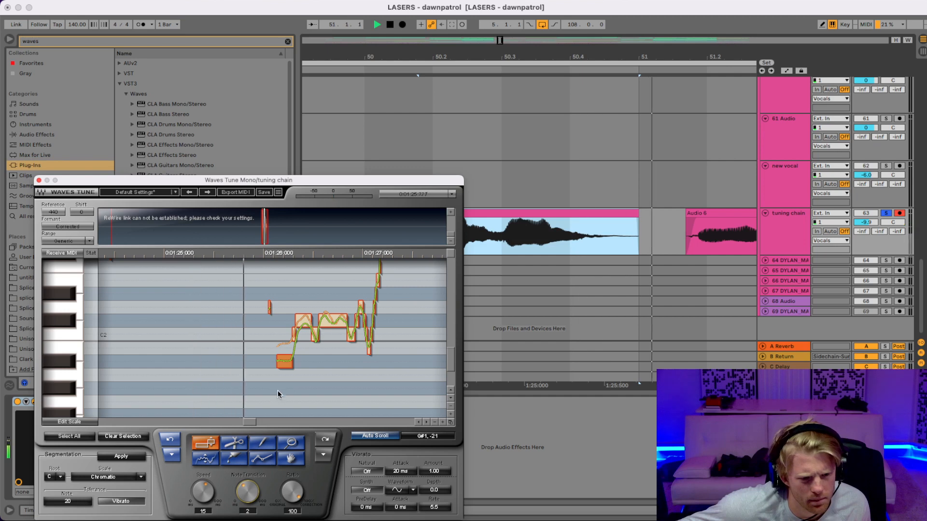
pyautogui.press('space')
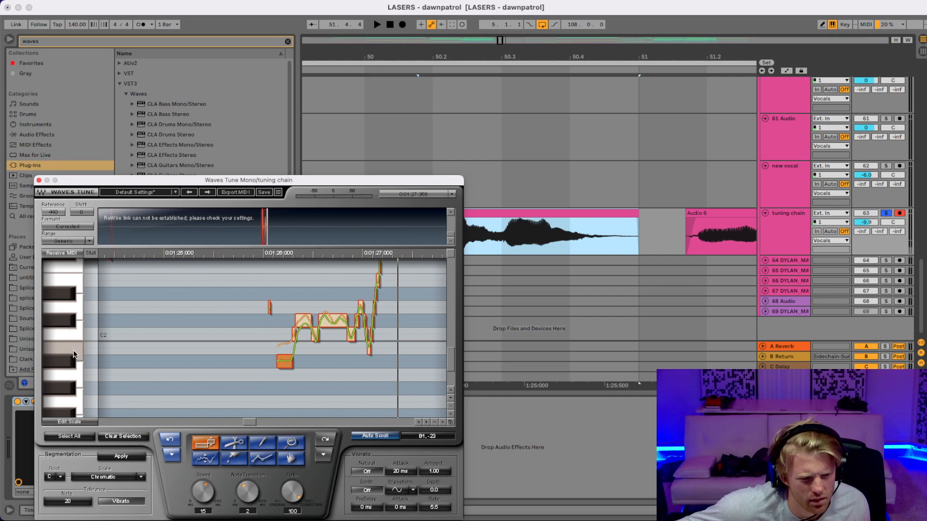
pyautogui.press('space')
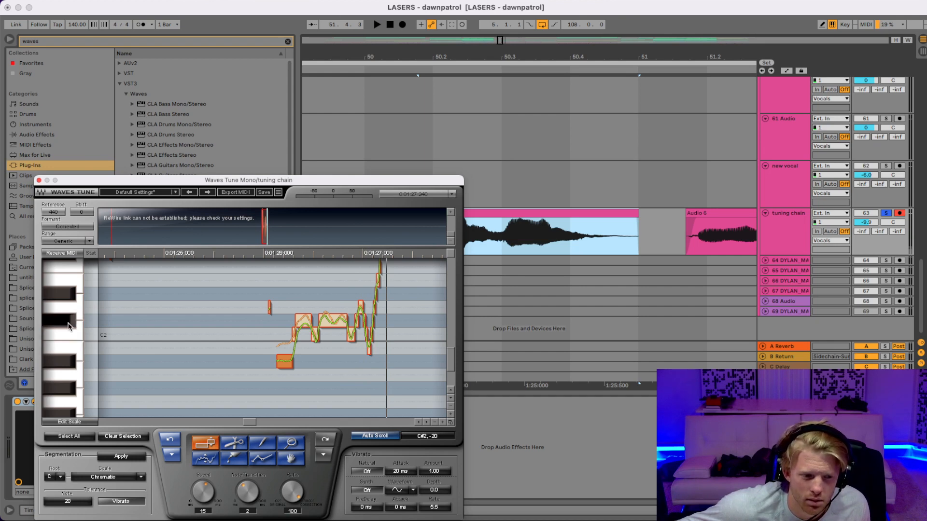
pyautogui.press('space')
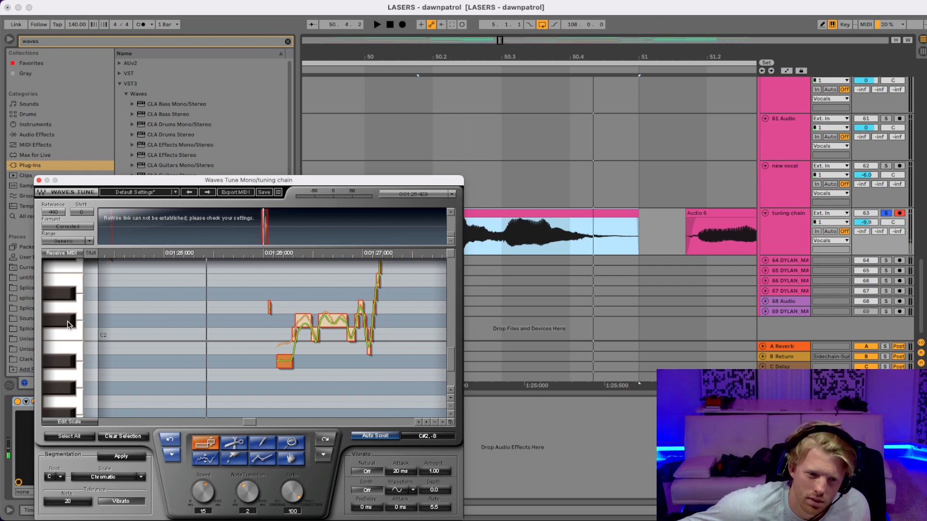
pyautogui.press('space')
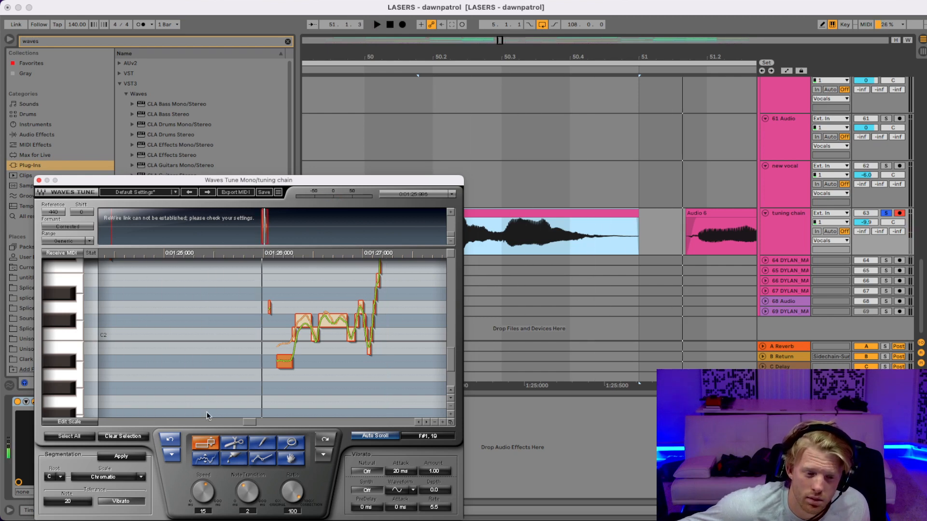
# Step: Revisit the first phrase and audition its long A#2 note as a reference for tuning the second phrase
pyautogui.moveTo(245, 422); pyautogui.dragTo(233, 421)
pyautogui.scroll(5, 227, 401)
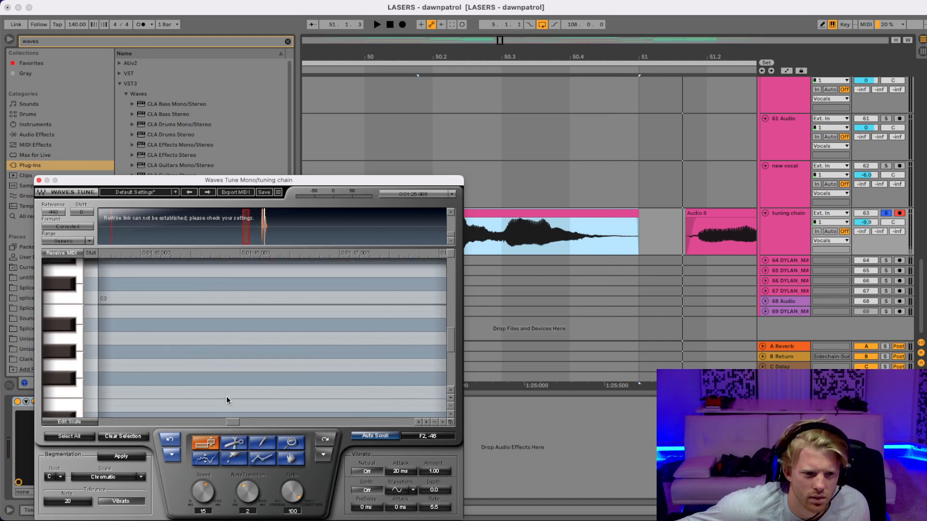
pyautogui.scroll(-5, 227, 395)
pyautogui.hscroll(10, 237, 397)
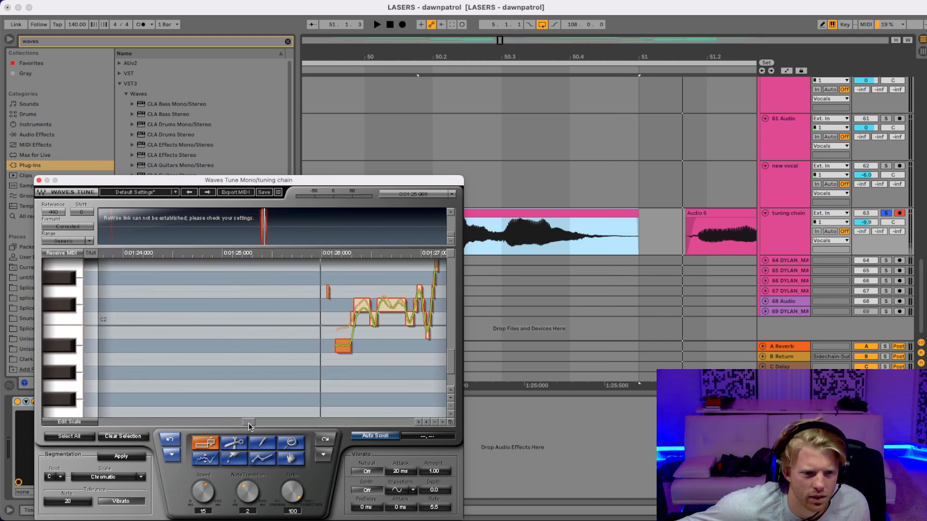
pyautogui.scroll(5, 245, 401)
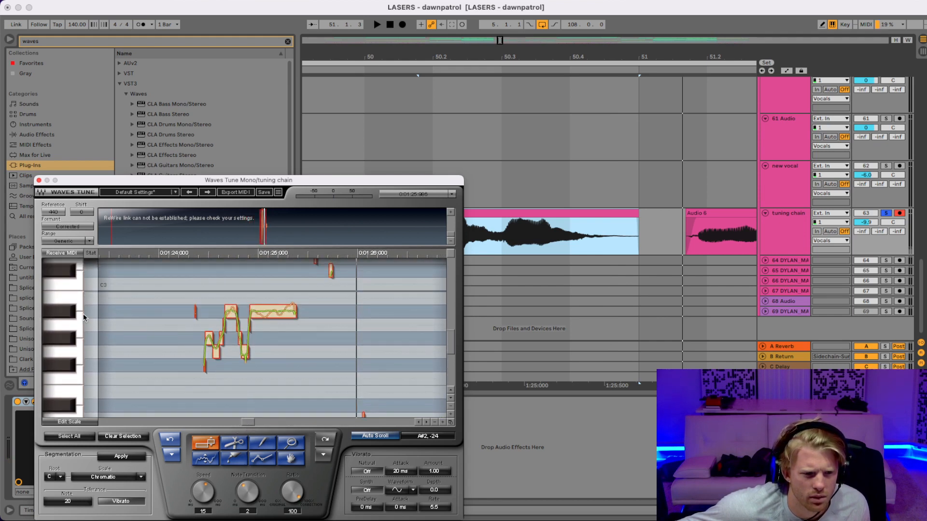
pyautogui.press('space')
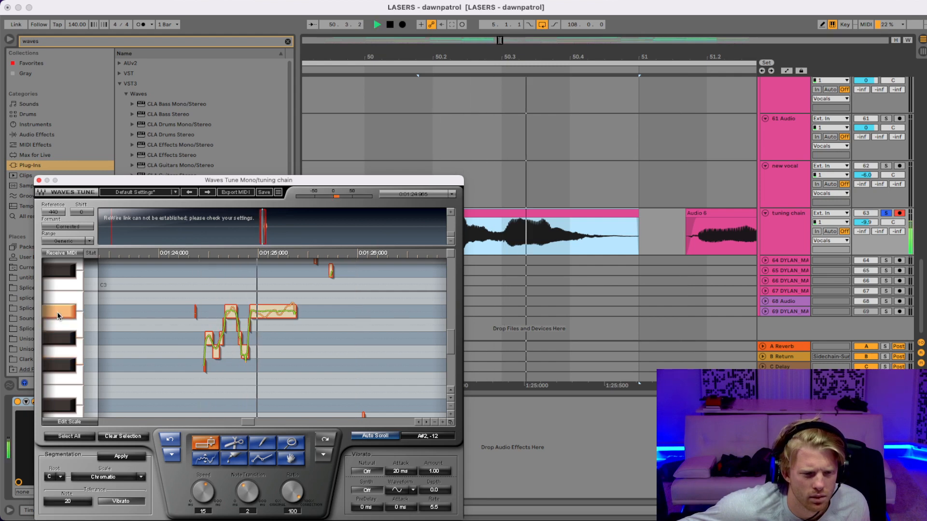
pyautogui.scroll(-3, 311, 387)
pyautogui.scroll(2, 312, 386)
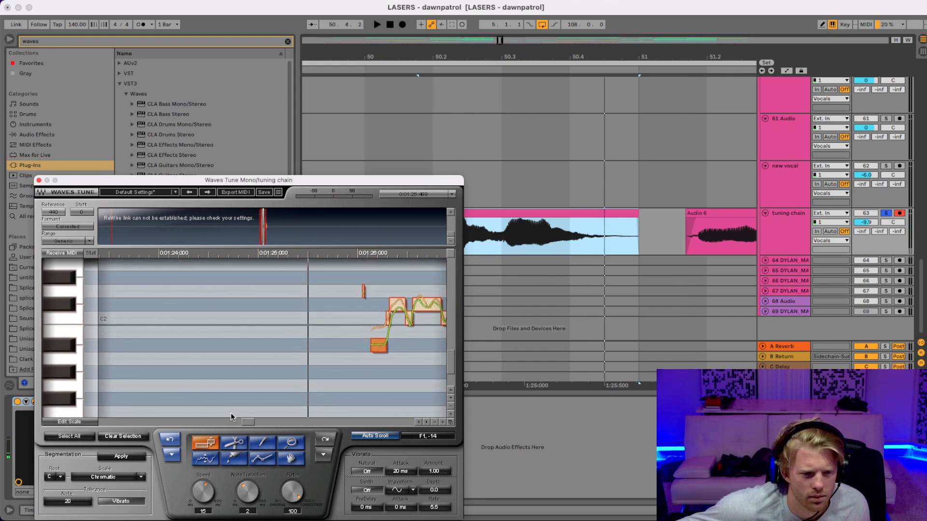
# Step: Audition the second phrase's first sustained note on C#2, and settle it on B1
pyautogui.moveTo(247, 421); pyautogui.dragTo(250, 422)
pyautogui.press('space')
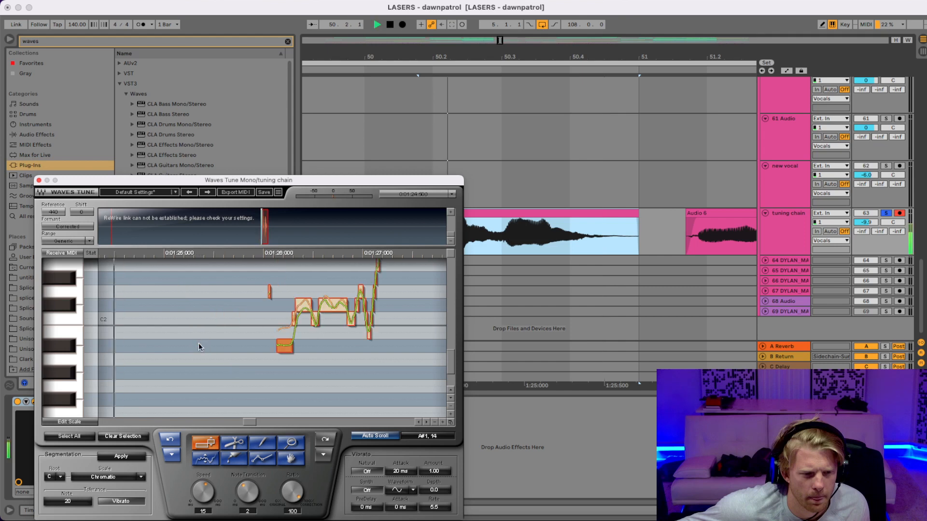
pyautogui.press('space')
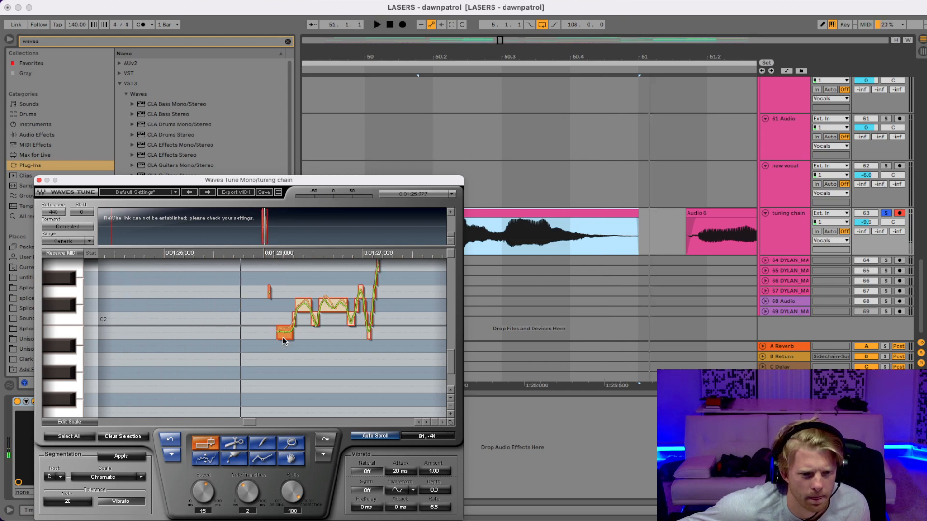
pyautogui.press('space')
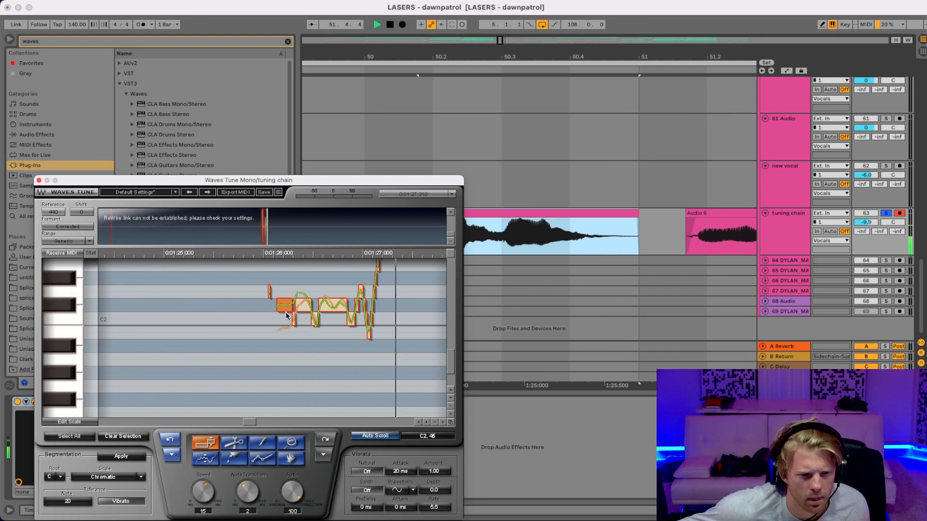
pyautogui.press('space')
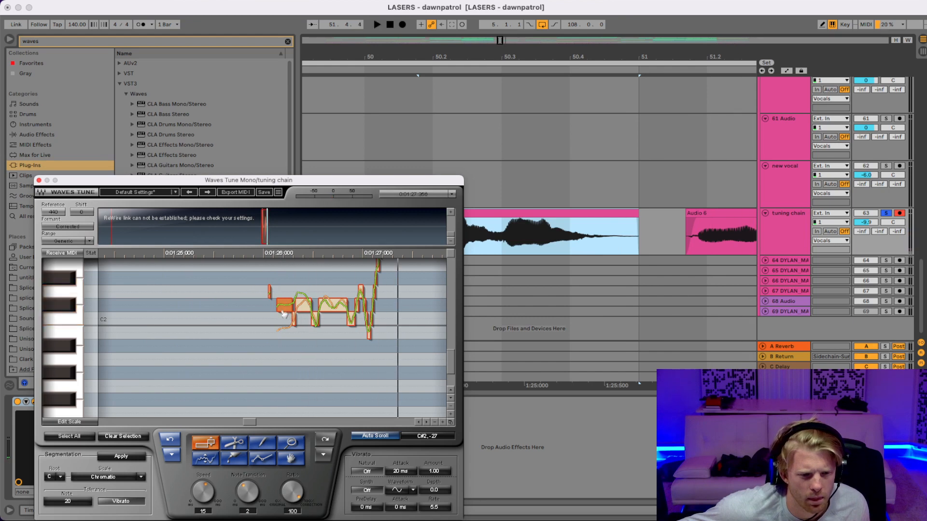
pyautogui.moveTo(284, 313); pyautogui.dragTo(285, 335)
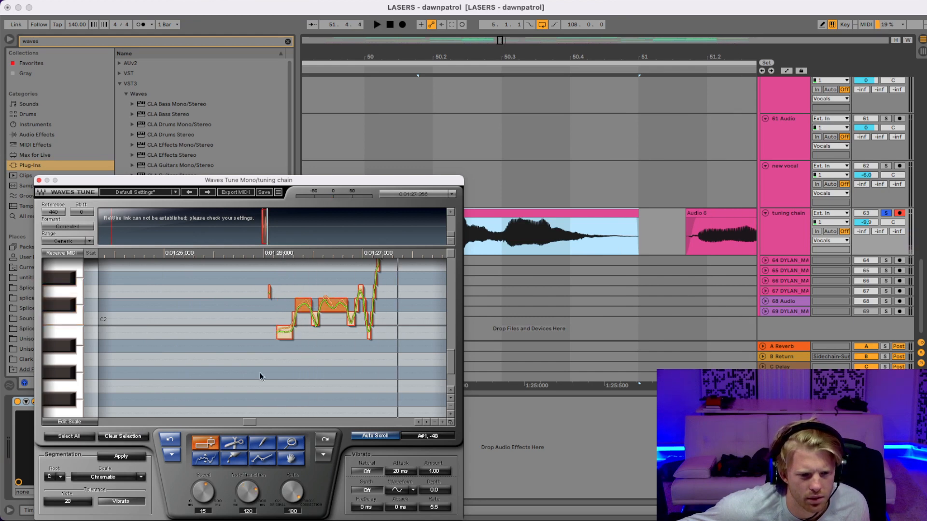
# Step: Set the second phrase's two C#2 notes to speed 7 and note transition 19, and play back the result
pyautogui.moveTo(247, 492); pyautogui.dragTo(203, 498)
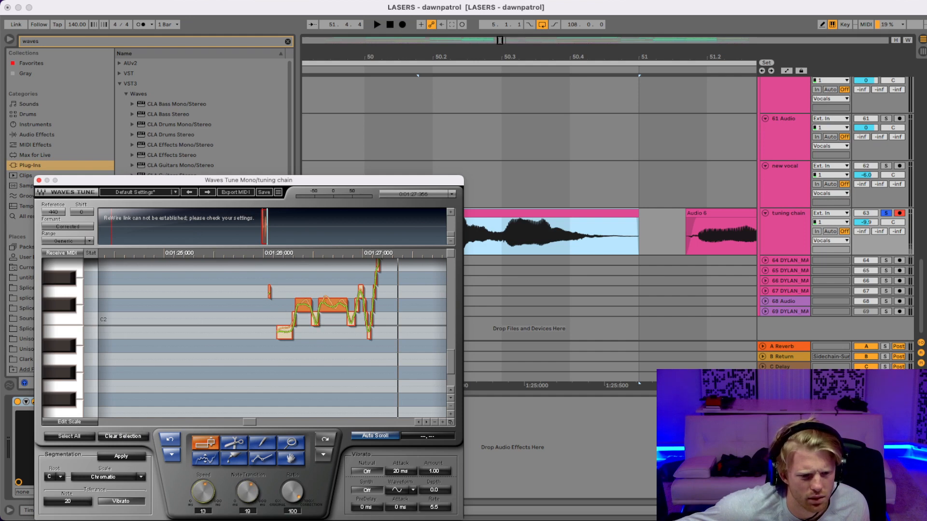
pyautogui.press('space')
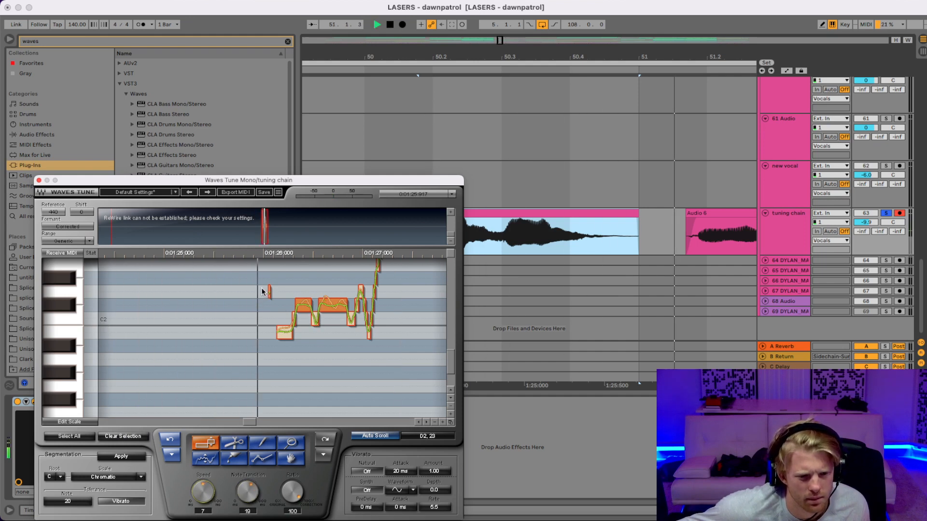
pyautogui.press('space')
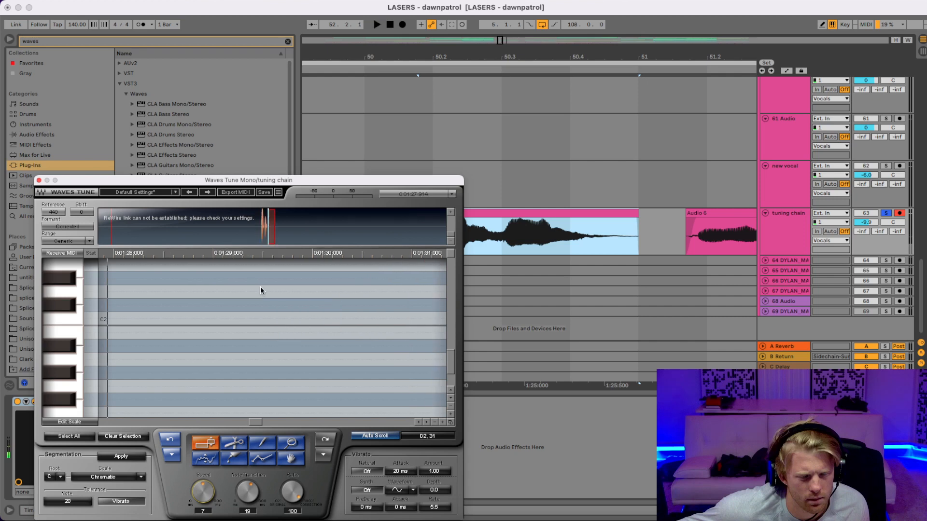
# Step: Close the Waves Tune window and freeze the tuning chain track
pyautogui.click(39, 180)
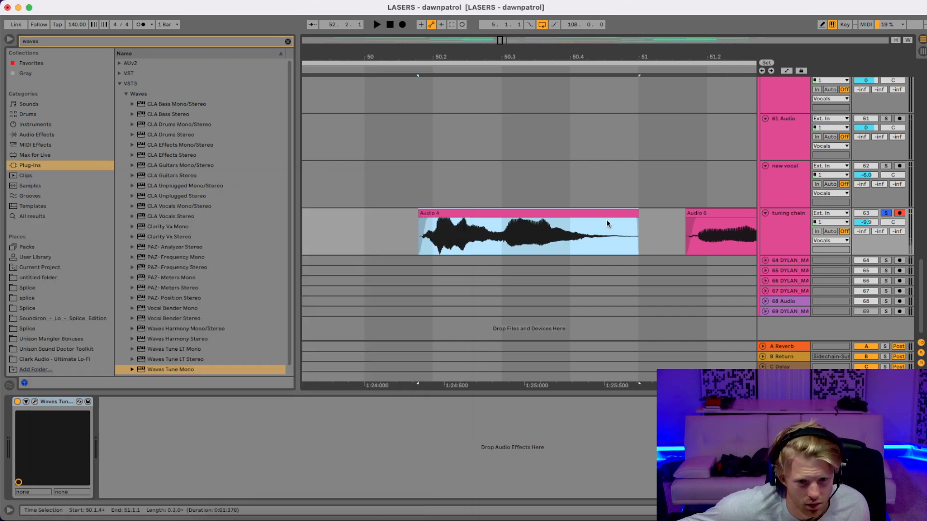
pyautogui.click(778, 224)
pyautogui.rightClick(777, 224)
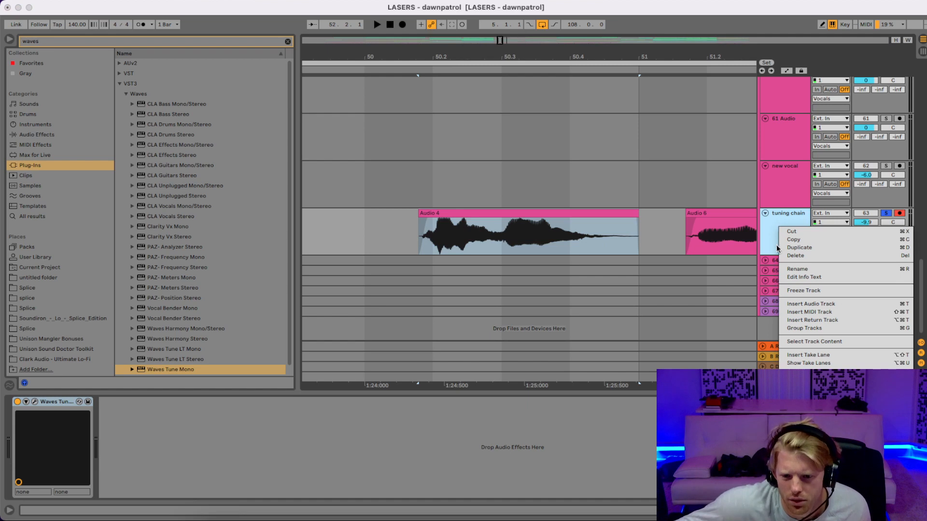
pyautogui.click(789, 291)
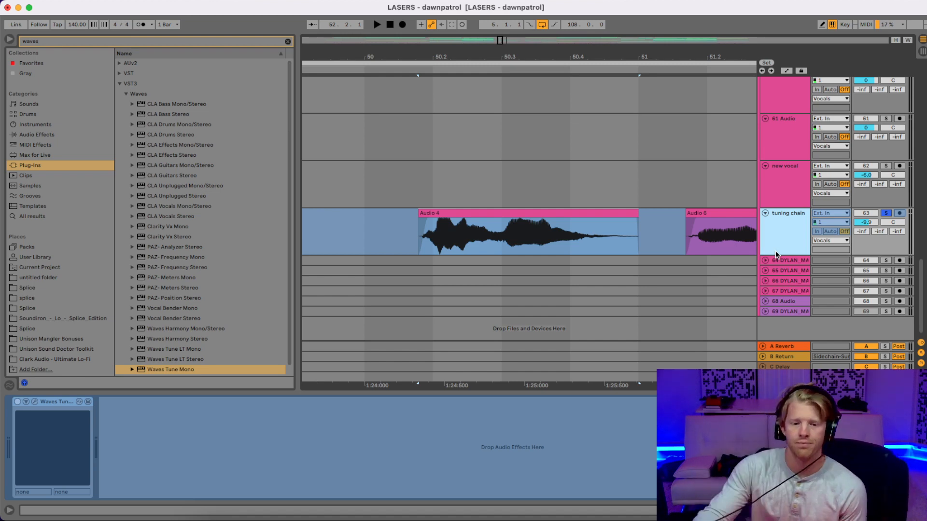
# Step: Flatten the frozen tuning chain track and move its Audio 4 clip up to the new vocal track
pyautogui.rightClick(781, 211)
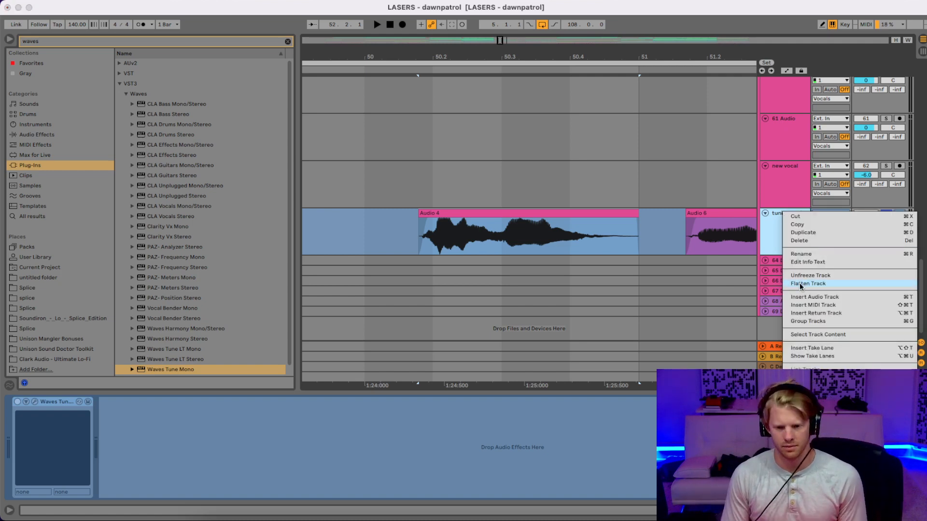
pyautogui.click(800, 283)
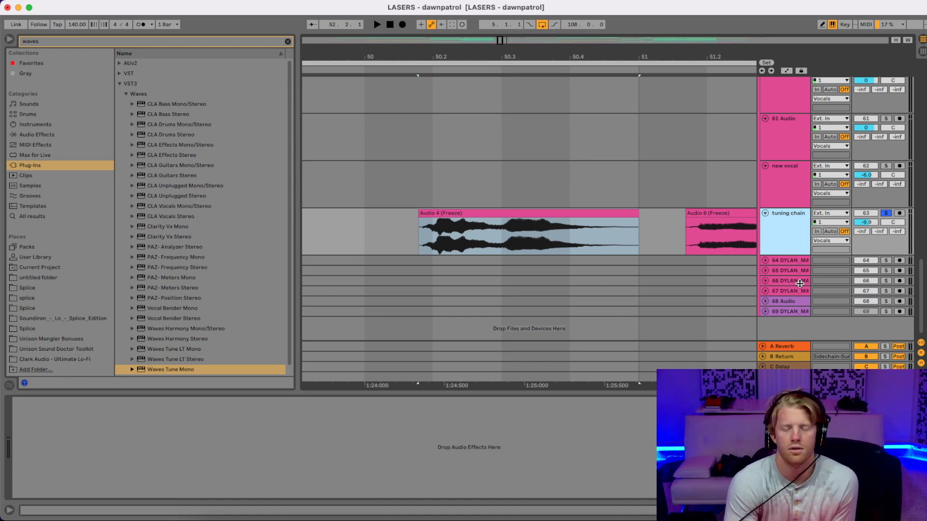
pyautogui.rightClick(674, 233)
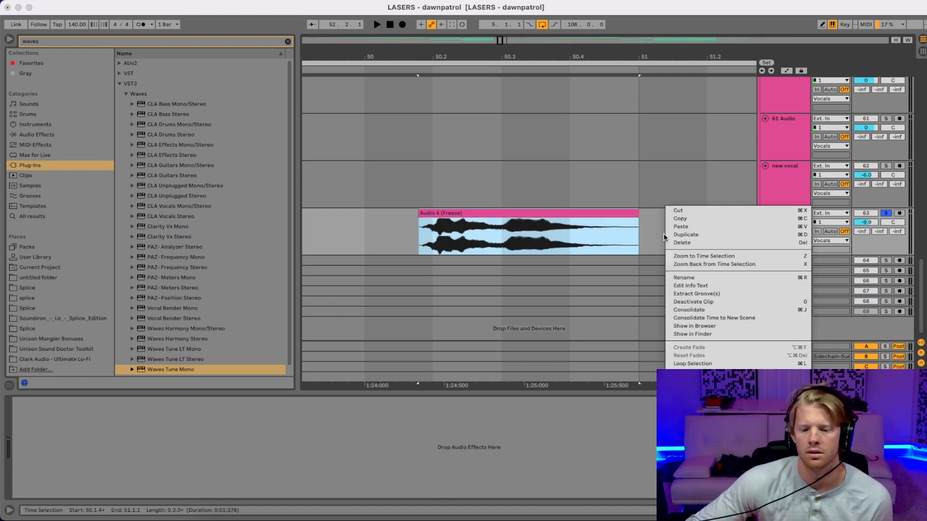
pyautogui.click(558, 263)
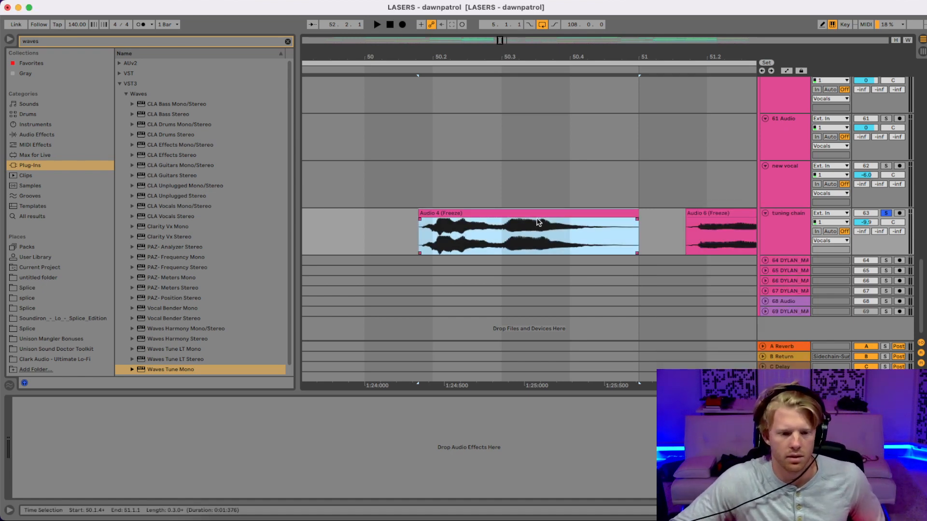
pyautogui.moveTo(539, 222); pyautogui.dragTo(540, 199)
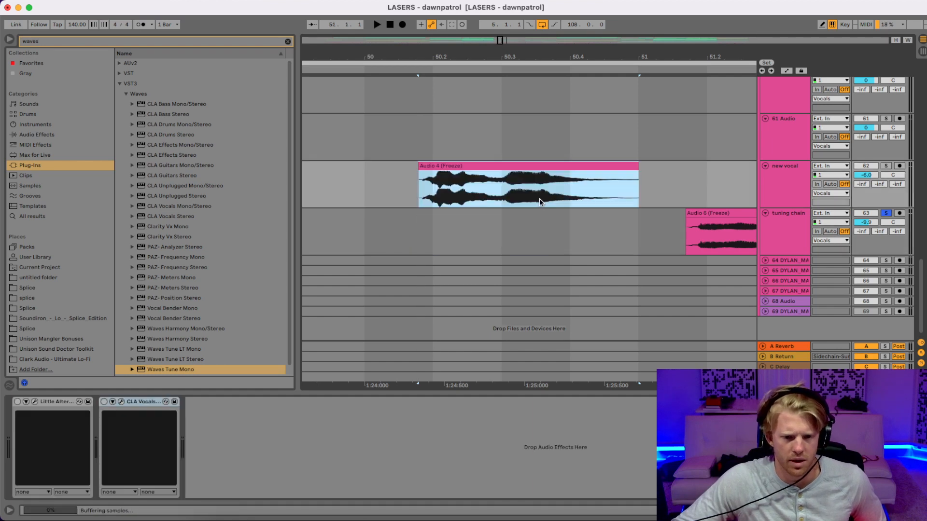
# Step: Solo the new vocal track, switch on its Little AlterBoy and CLA Vocals devices, and audition the processed clip
pyautogui.click(885, 166)
pyautogui.press('space')
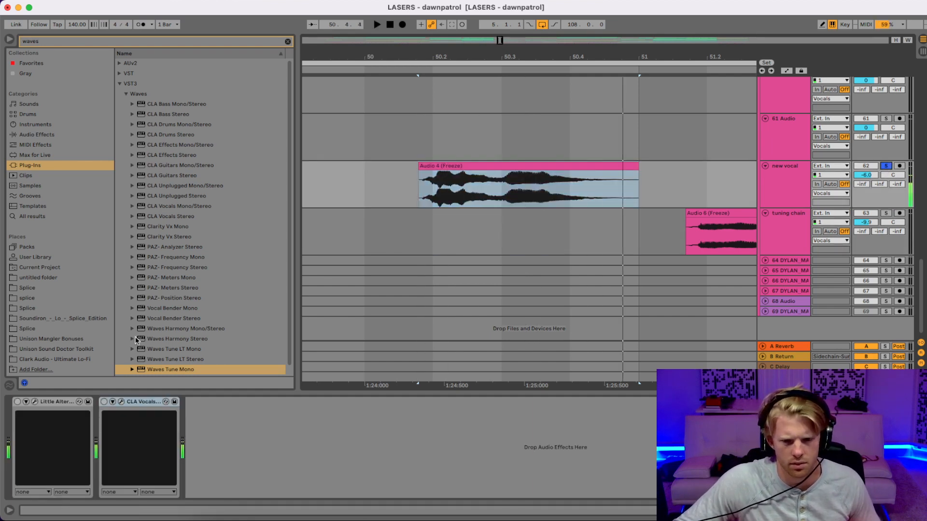
pyautogui.click(17, 401)
pyautogui.click(105, 402)
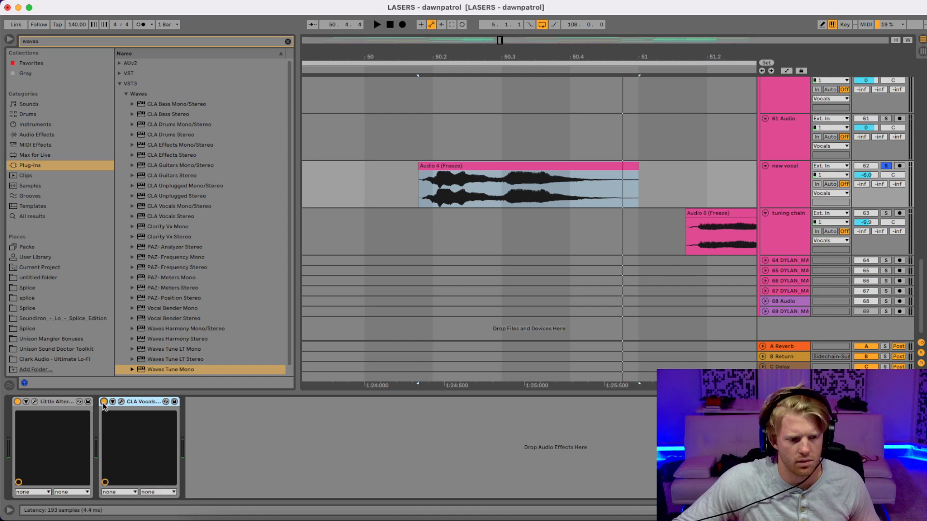
pyautogui.press('space')
pyautogui.press('space')
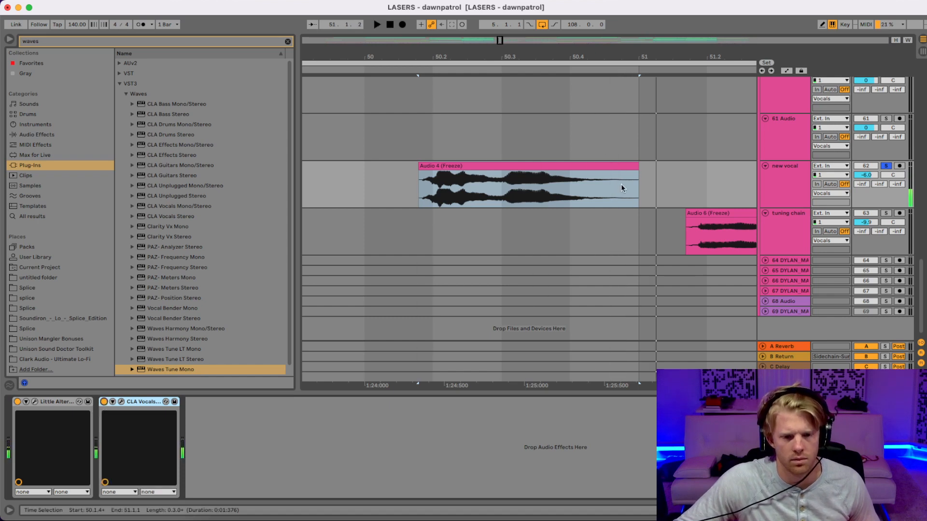
# Step: Move the Audio 6 clip on tuning chain to 51.1.1, and try duplicating it before undoing the copy
pyautogui.moveTo(699, 213); pyautogui.dragTo(434, 221)
pyautogui.press('super+d')
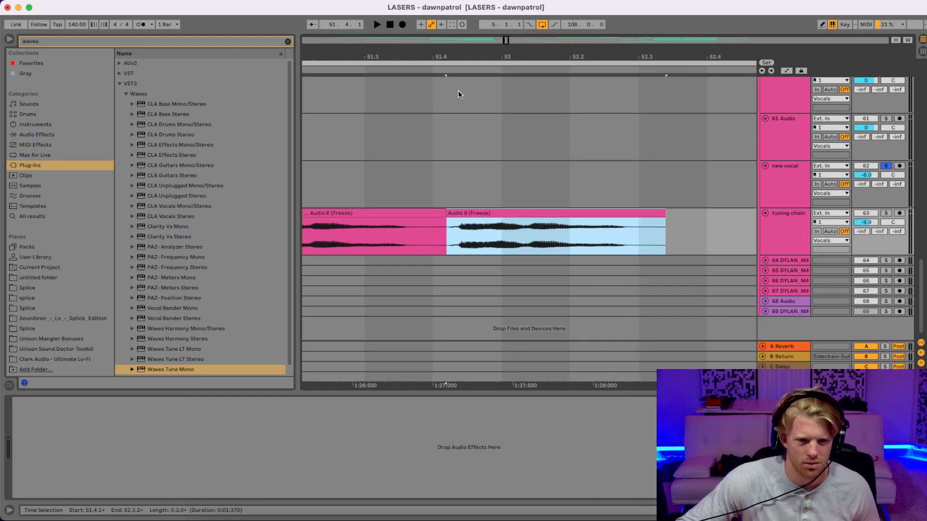
pyautogui.moveTo(462, 57); pyautogui.dragTo(477, 56)
pyautogui.press('super+z')
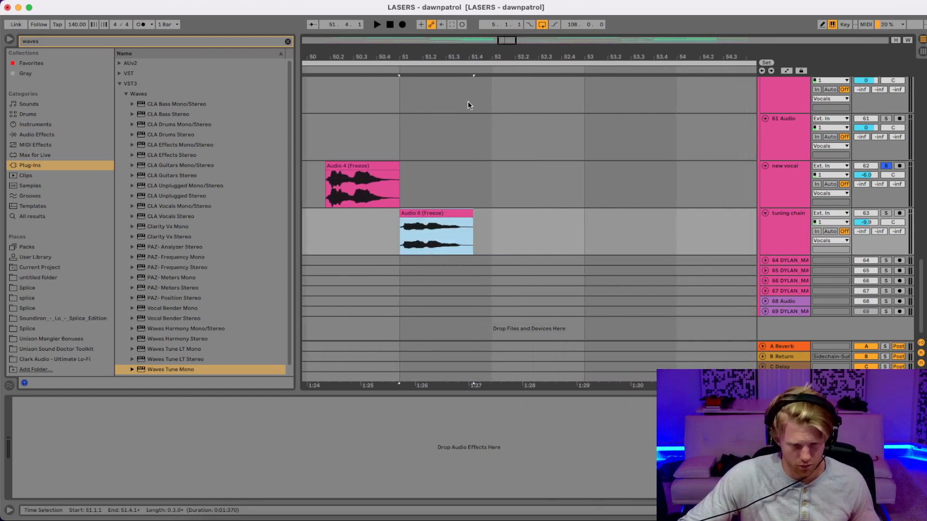
# Step: Switch the arrangement's fixed grid off so clips can be positioned freely
pyautogui.rightClick(518, 225)
pyautogui.click(624, 337)
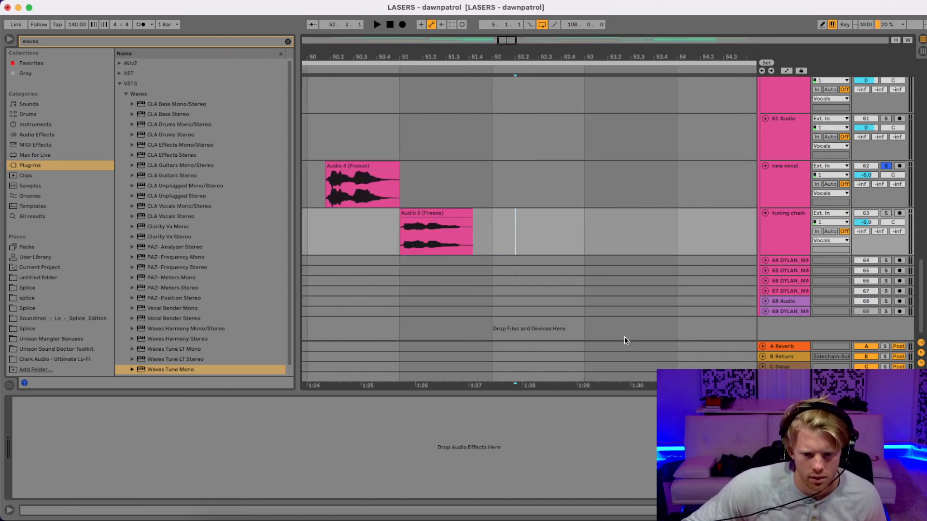
pyautogui.click(434, 218)
pyautogui.click(375, 218)
pyautogui.click(447, 233)
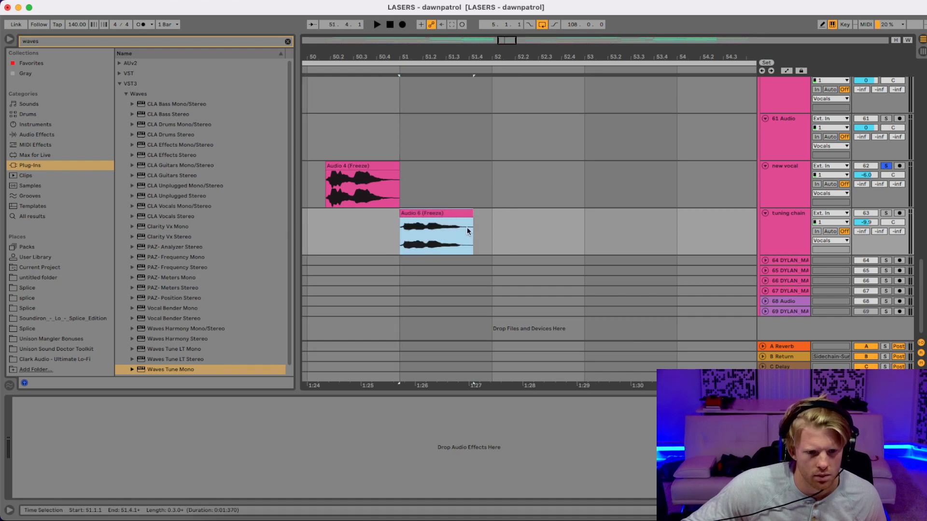
pyautogui.rightClick(503, 226)
pyautogui.click(635, 338)
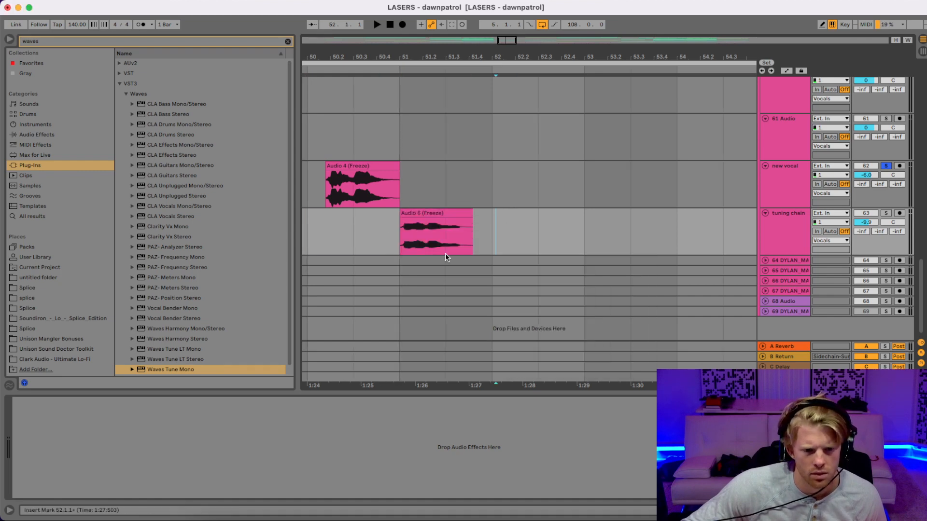
pyautogui.rightClick(388, 235)
pyautogui.click(398, 359)
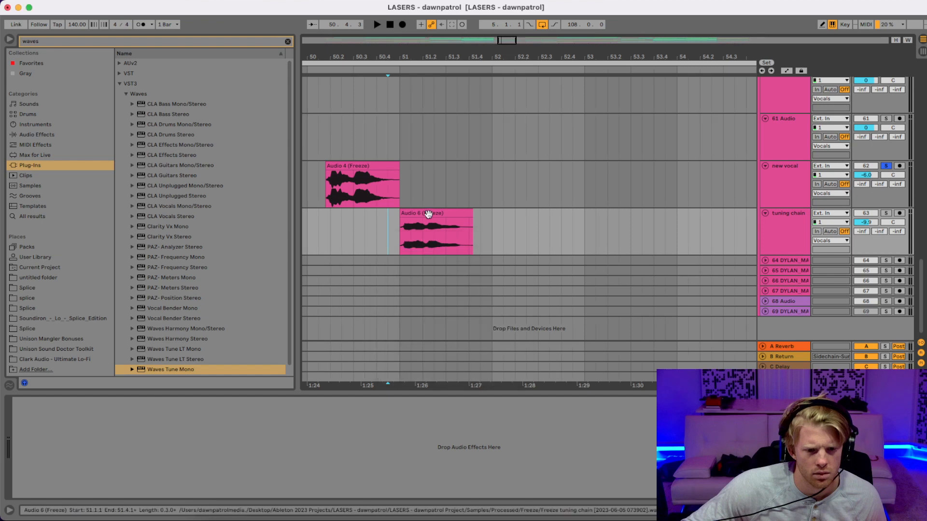
pyautogui.moveTo(425, 215)
pyautogui.mouseDown()
pyautogui.moveTo(354, 222)
pyautogui.moveTo(427, 224)
pyautogui.mouseUp()
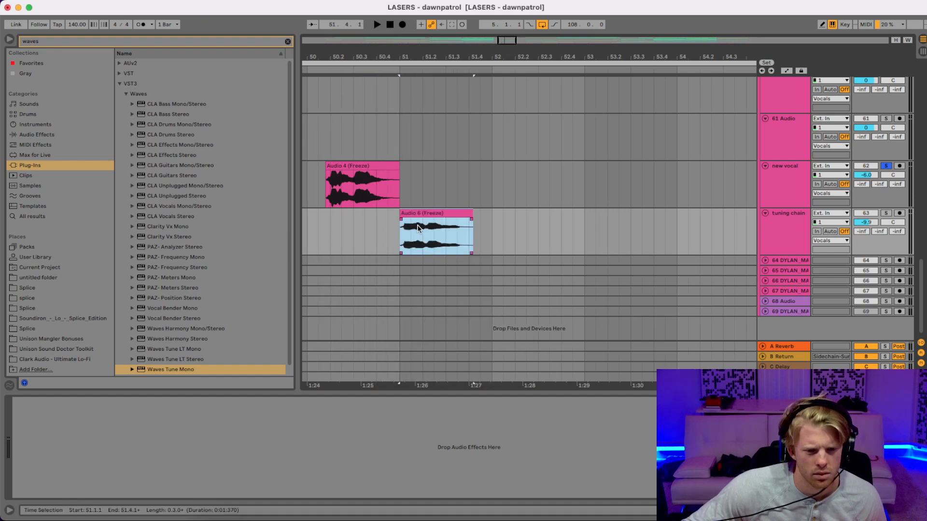
pyautogui.rightClick(354, 221)
pyautogui.click(399, 355)
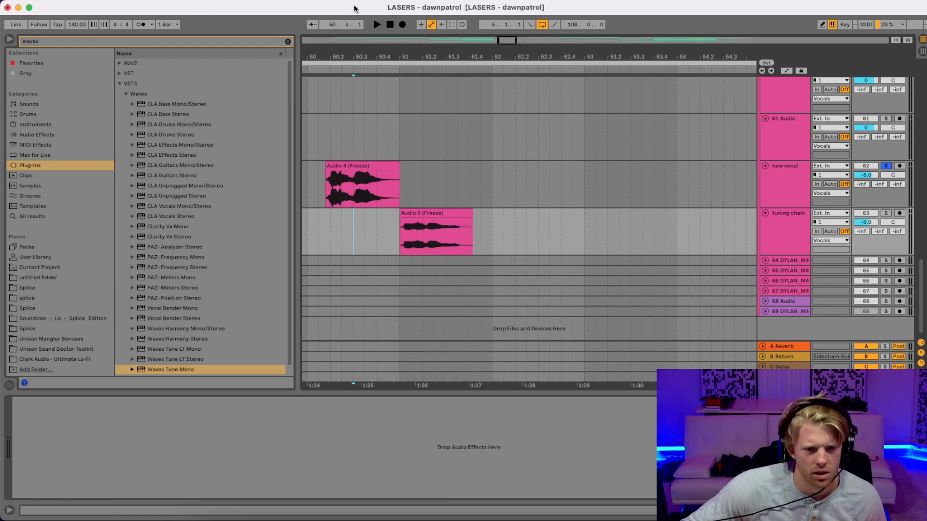
# Step: Align the Audio 6 clip on tuning chain beneath the Audio 4 clip at about 50.1.4, and play the passage
pyautogui.moveTo(327, 53); pyautogui.dragTo(401, 93)
pyautogui.moveTo(571, 216); pyautogui.dragTo(382, 233)
pyautogui.press('space')
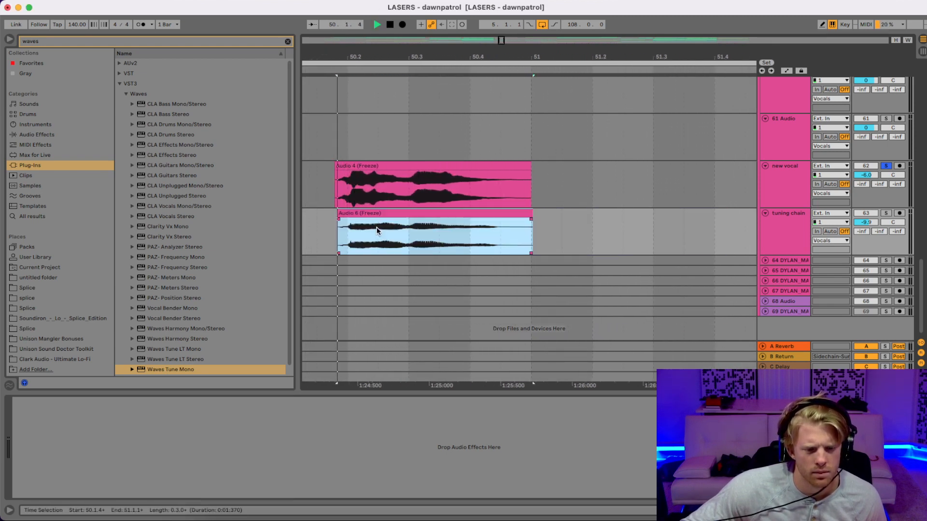
pyautogui.press('space')
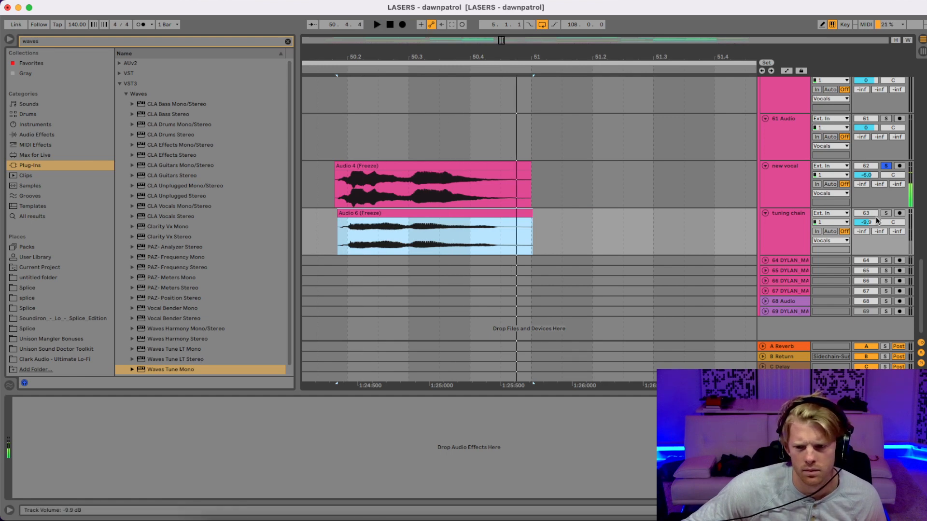
# Step: Copy Little AlterBoy and CLA Vocals from the new vocal track to tuning chain, and audition the layers with no track soloed
pyautogui.click(787, 182)
pyautogui.click(66, 404)
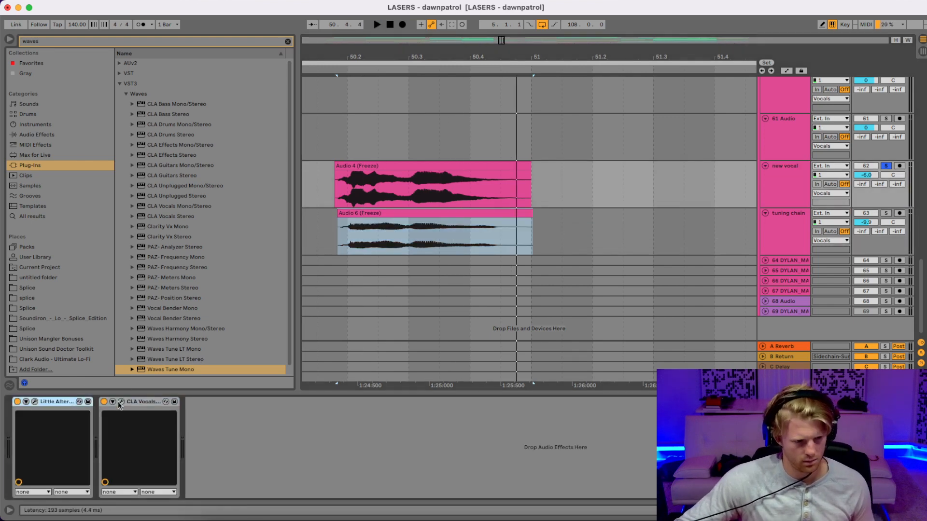
pyautogui.keyDown('shift'); pyautogui.click(146, 403); pyautogui.keyUp('shift')
pyautogui.click(788, 232)
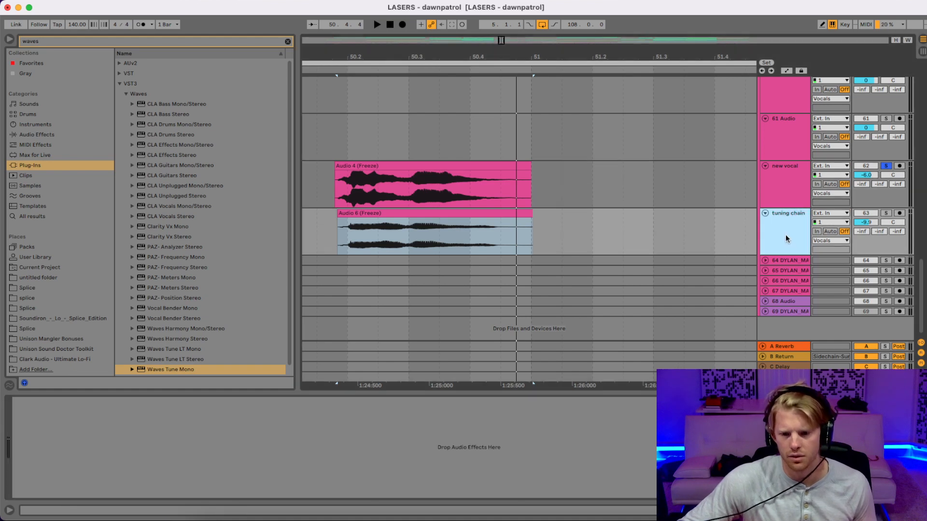
pyautogui.click(448, 433)
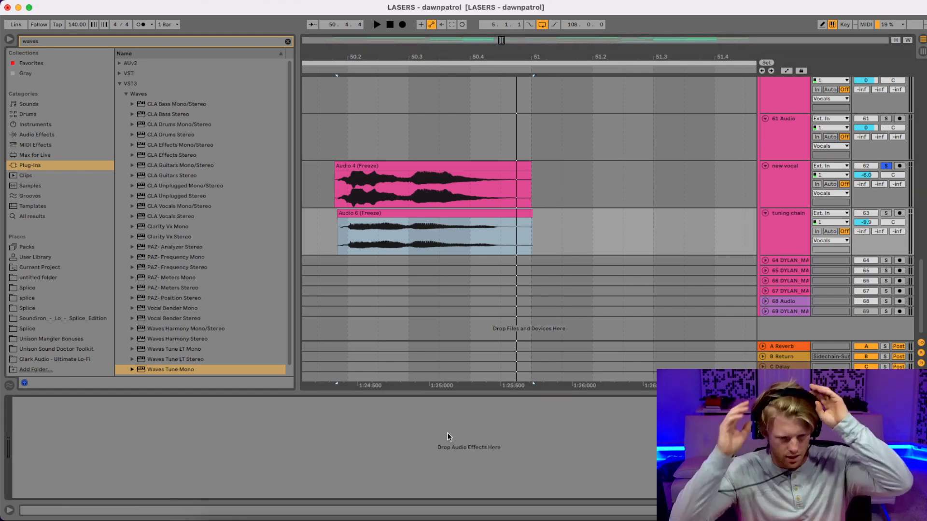
pyautogui.press('super+v')
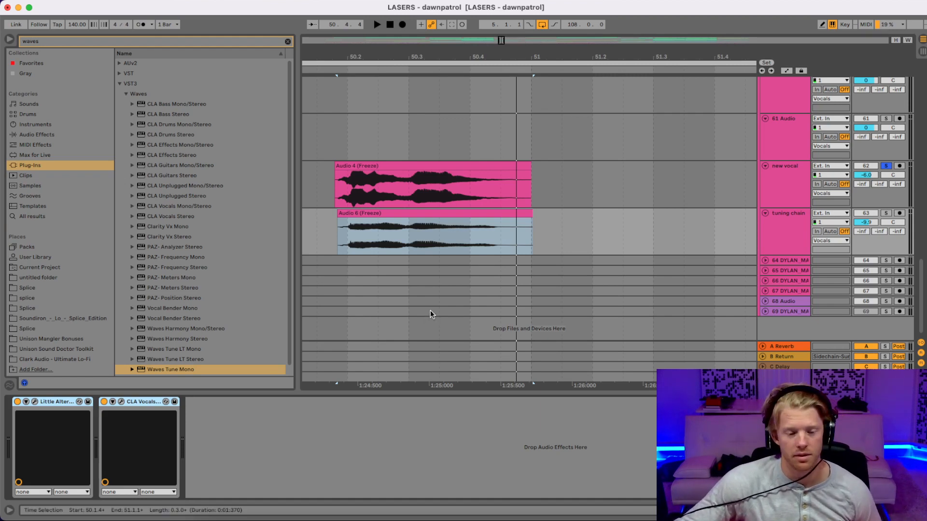
pyautogui.press('space')
pyautogui.click(886, 214)
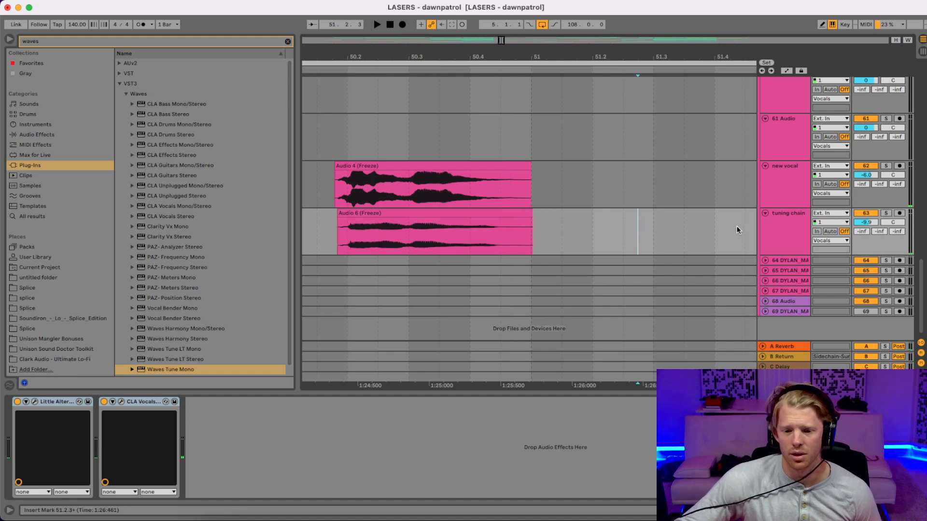
# Step: Load the 08 High Octave Double preset in tuning chain's Little AlterBoy, adjust the mix, and audition the layered vocals
pyautogui.click(460, 215)
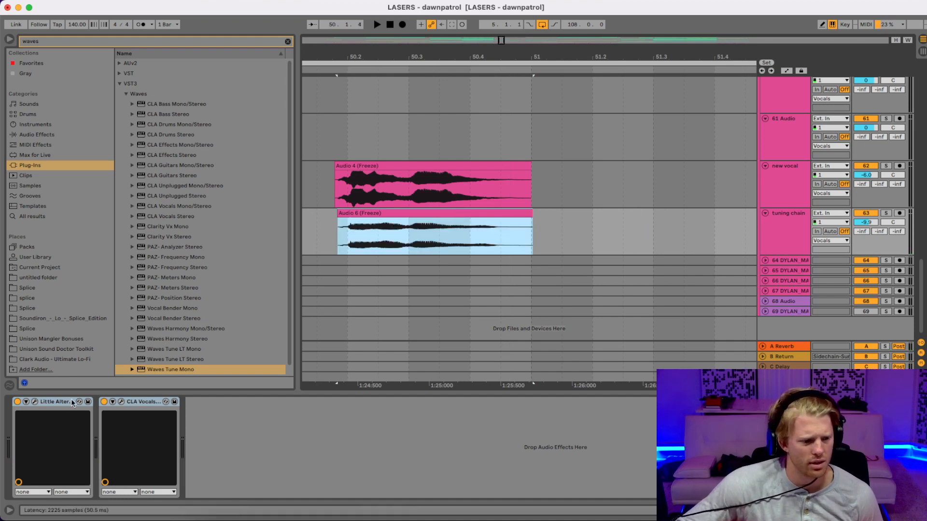
pyautogui.click(35, 402)
pyautogui.click(183, 251)
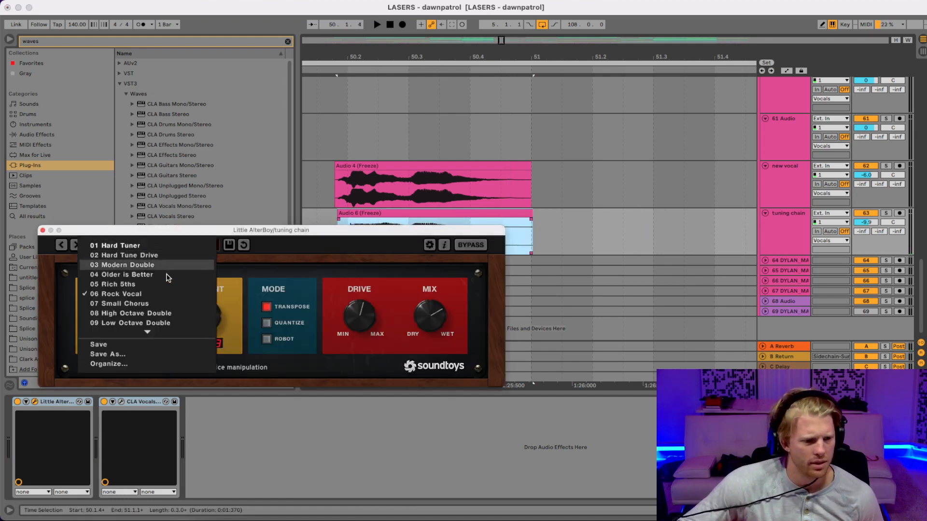
pyautogui.click(150, 315)
pyautogui.moveTo(430, 322); pyautogui.dragTo(433, 331)
pyautogui.press('space')
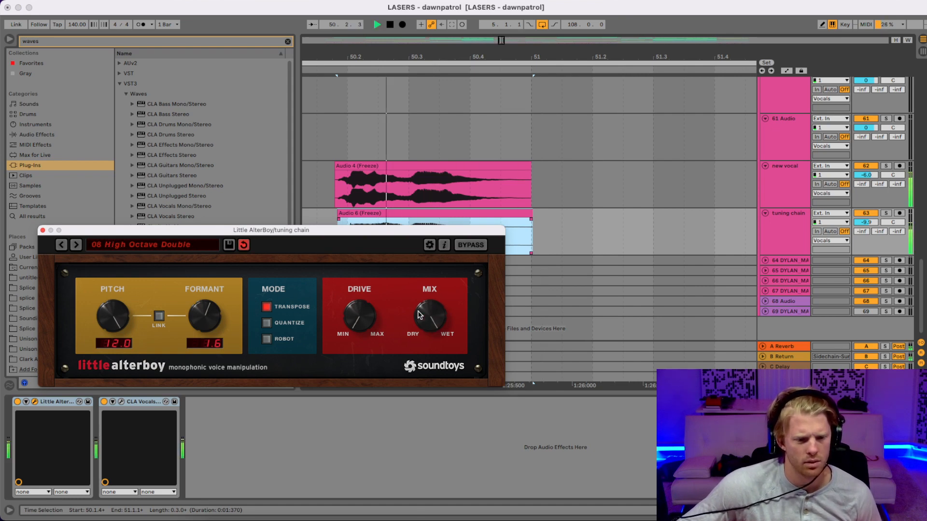
pyautogui.rightClick(363, 218)
pyautogui.click(363, 219)
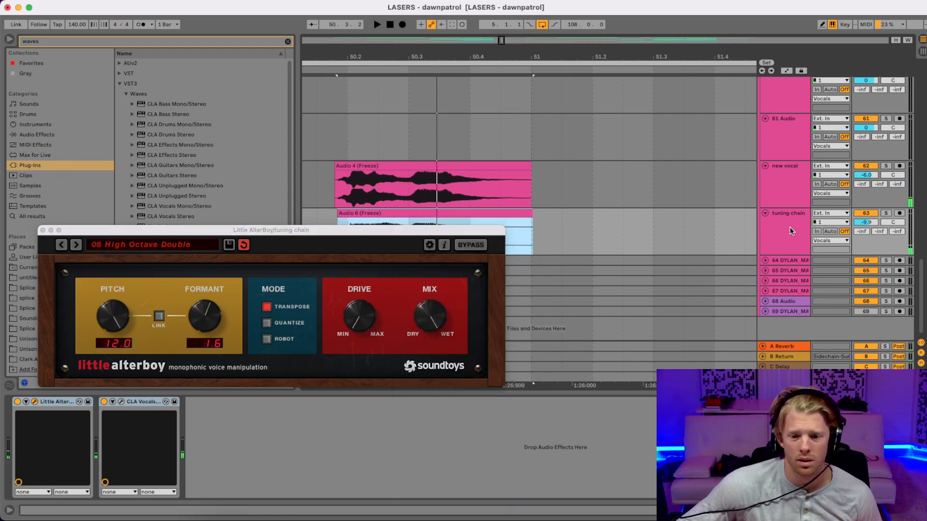
# Step: Close the Little AlterBoy window and cut the tuning chain track from the arrangement
pyautogui.click(790, 229)
pyautogui.moveTo(526, 58); pyautogui.dragTo(529, 13)
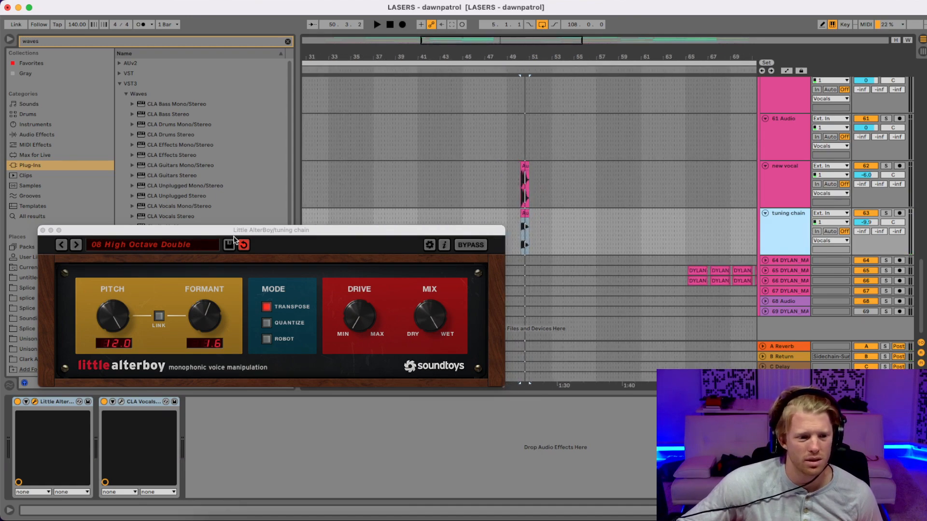
pyautogui.click(42, 231)
pyautogui.moveTo(488, 54); pyautogui.dragTo(488, 13)
pyautogui.rightClick(795, 225)
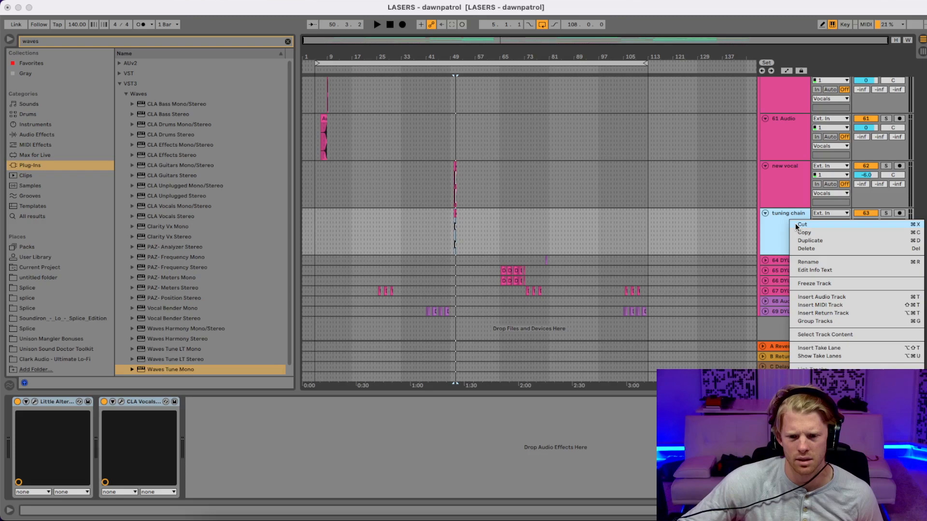
pyautogui.click(802, 225)
# Step: Turn the fixed grid back on and play the arrangement from bar 47 through the new vocal
pyautogui.rightClick(471, 154)
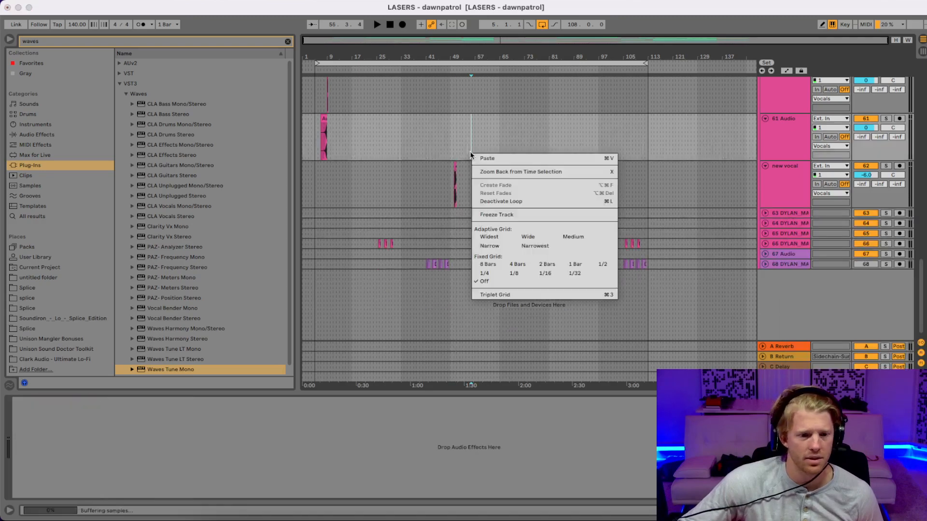
pyautogui.click(544, 272)
pyautogui.moveTo(451, 53); pyautogui.dragTo(440, 94)
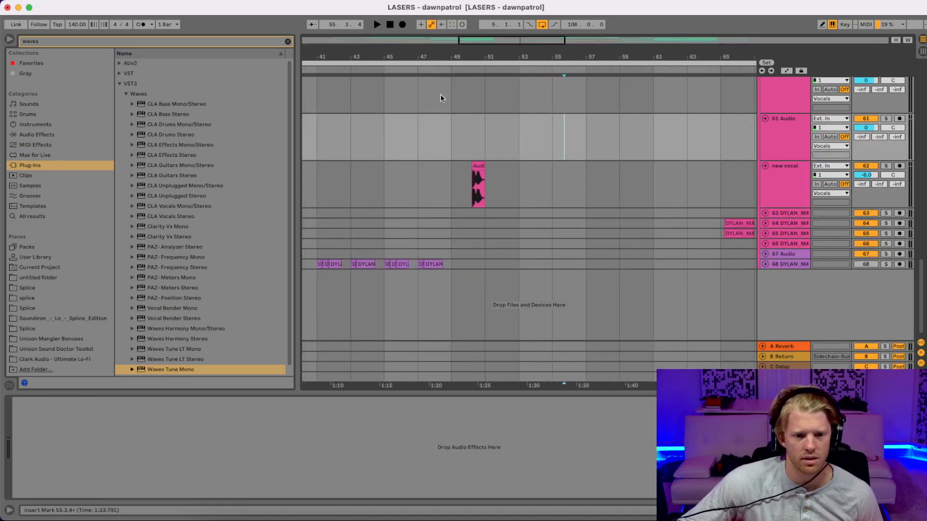
pyautogui.click(433, 130)
pyautogui.press('space')
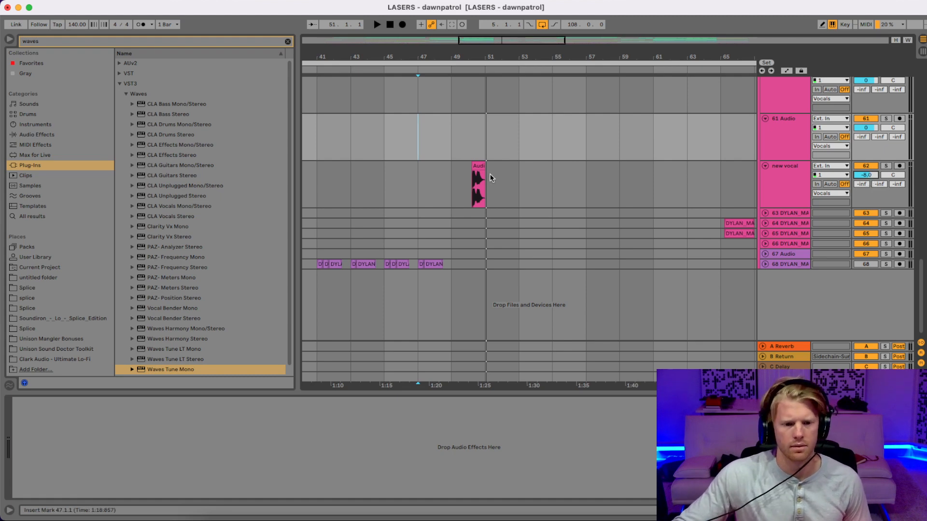
# Step: Replay the section from bar 49 to check how the new vocal clip sits in the mix
pyautogui.click(459, 176)
pyautogui.press('space')
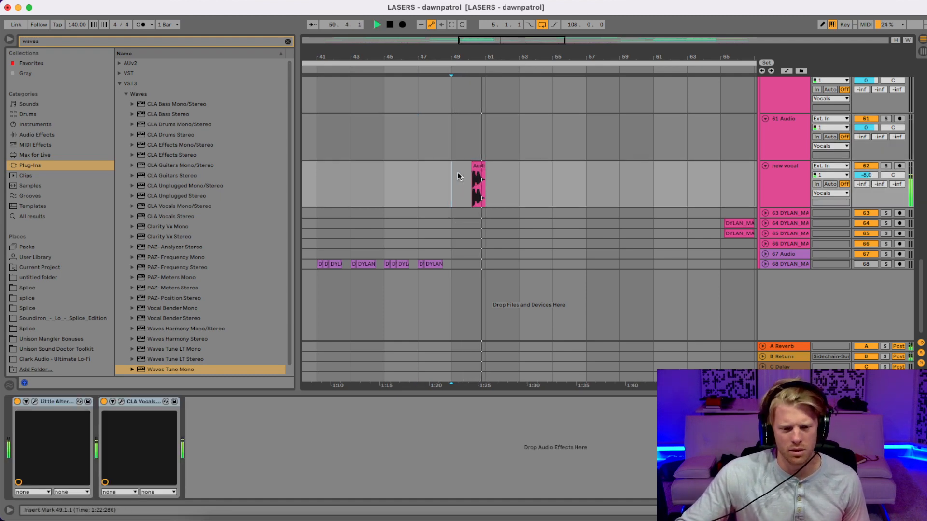
pyautogui.press('space')
pyautogui.press('space')
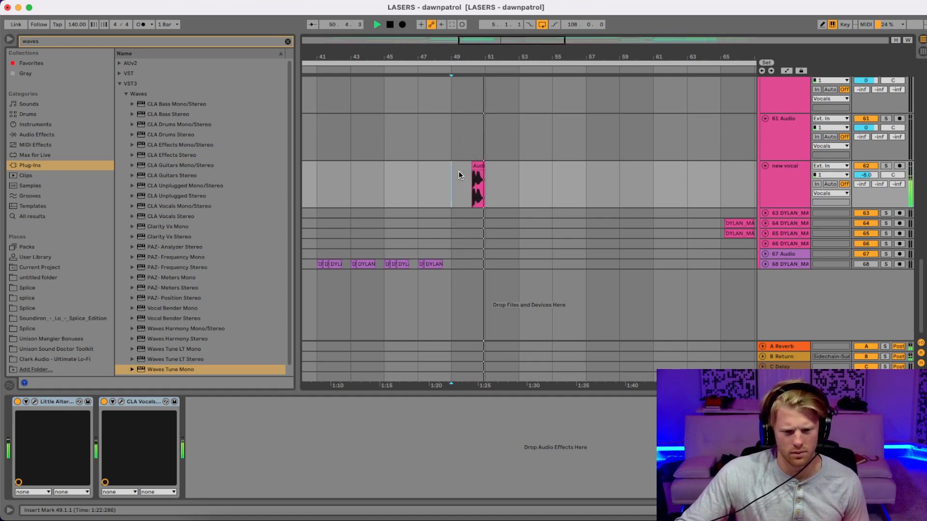
pyautogui.press('space')
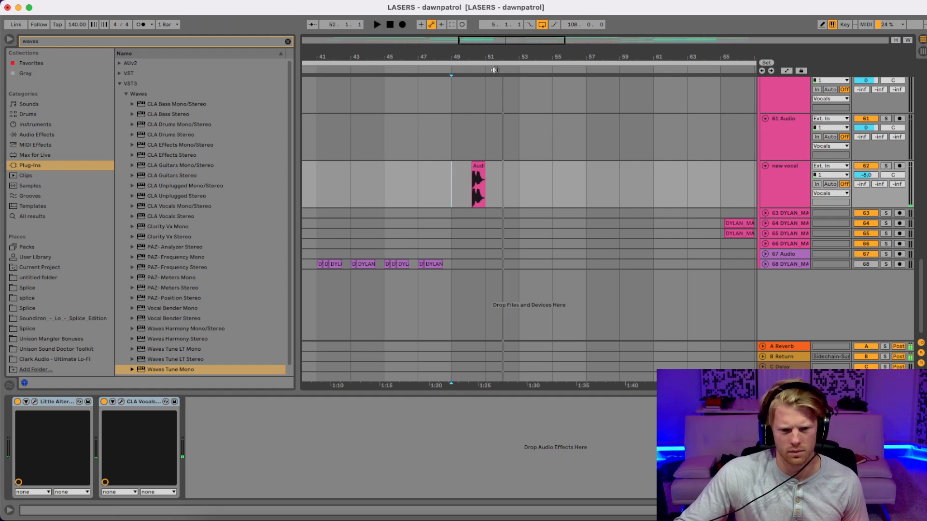
# Step: Play the section from bar 49 to compare the track 59 vocal with the new vocal clip
pyautogui.moveTo(475, 56); pyautogui.dragTo(477, 103)
pyautogui.press('space')
pyautogui.scroll(1, 484, 126)
pyautogui.scroll(3, 483, 127)
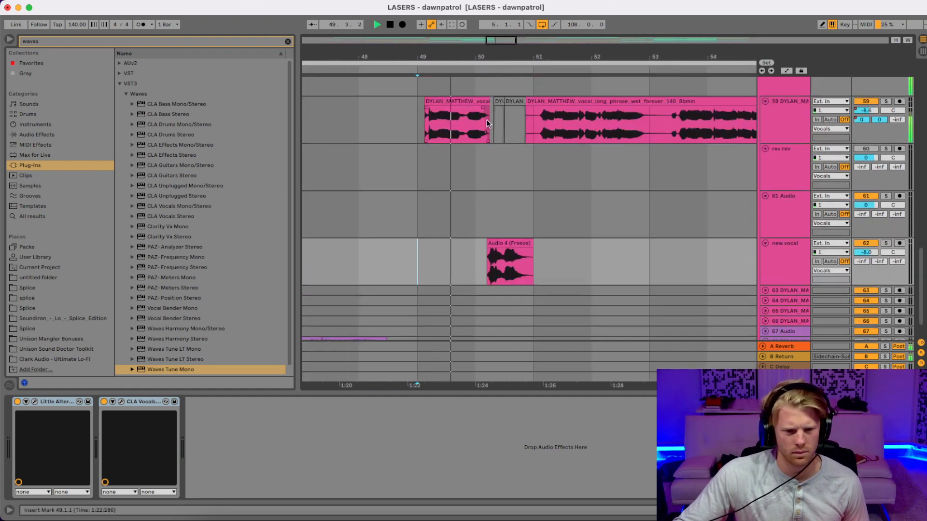
pyautogui.press('space')
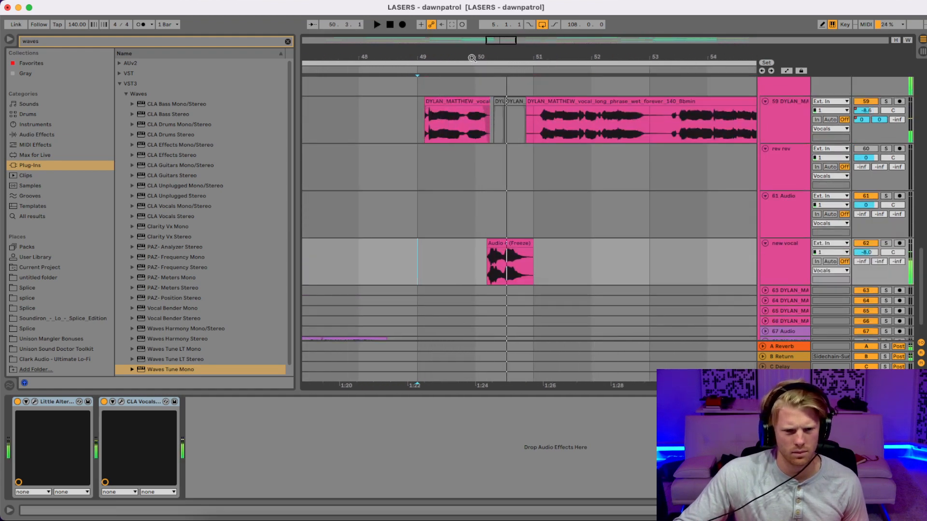
# Step: Set the arrangement's fixed grid to 1/8
pyautogui.moveTo(472, 57); pyautogui.dragTo(473, 97)
pyautogui.rightClick(483, 170)
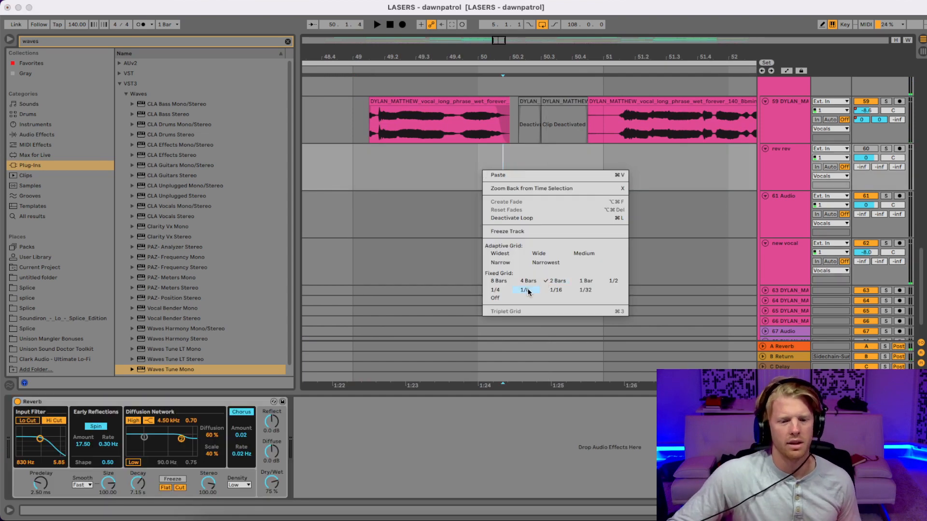
pyautogui.click(526, 290)
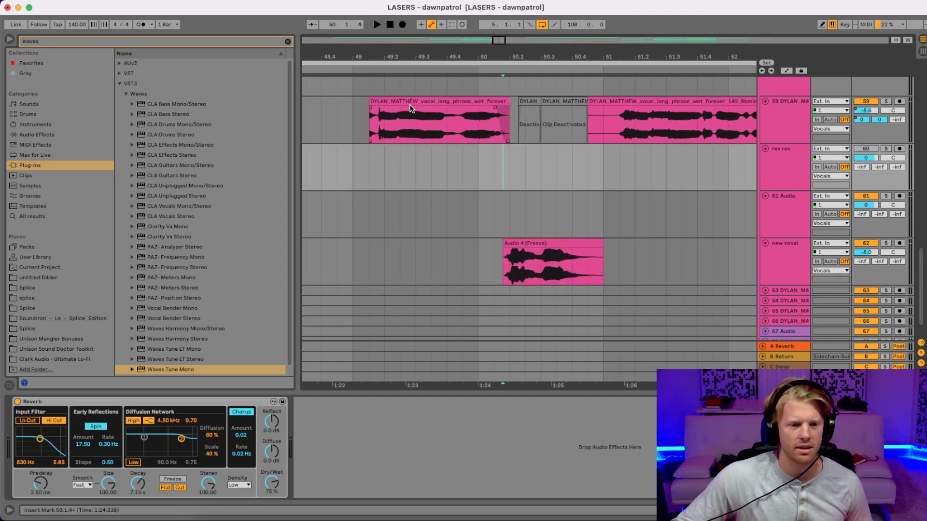
# Step: Audition the track 59 vocal from bar 49 and split its clip at about 49.4.2
pyautogui.click(354, 107)
pyautogui.press('space')
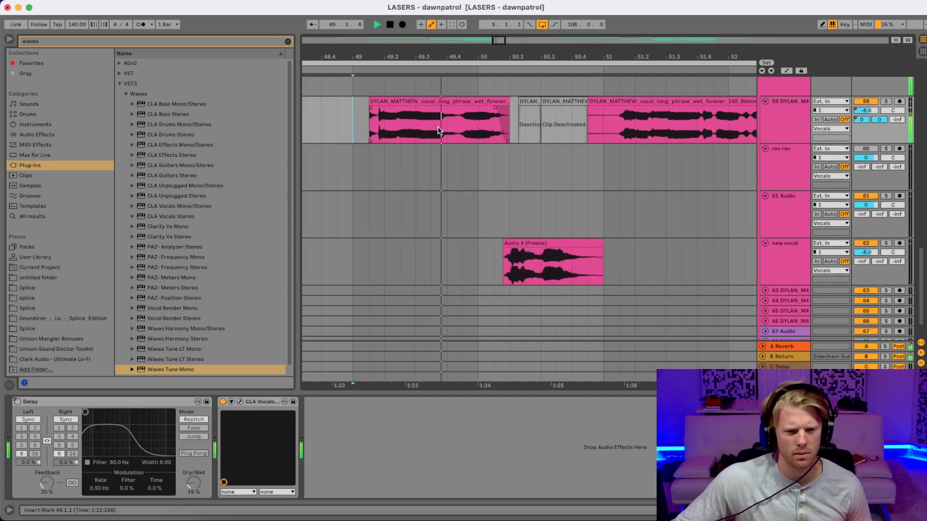
pyautogui.press('space')
pyautogui.rightClick(462, 128)
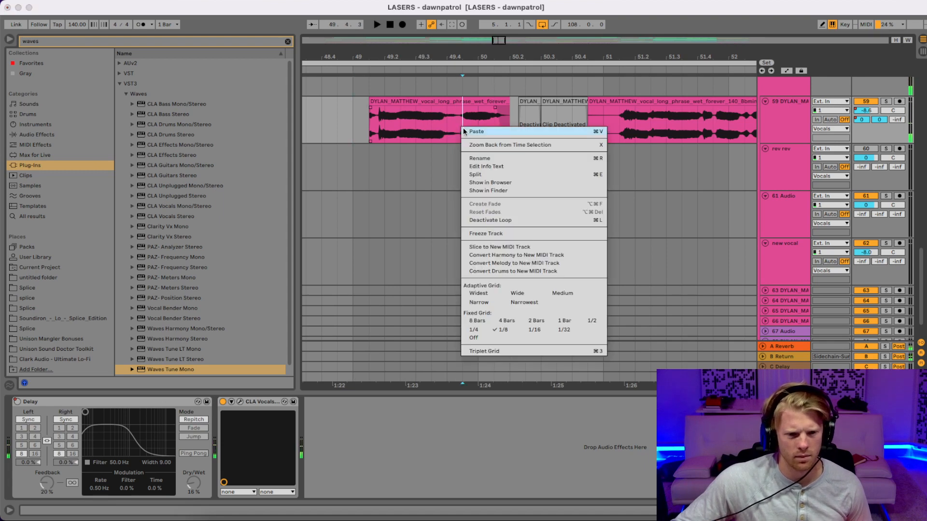
pyautogui.press('Escape')
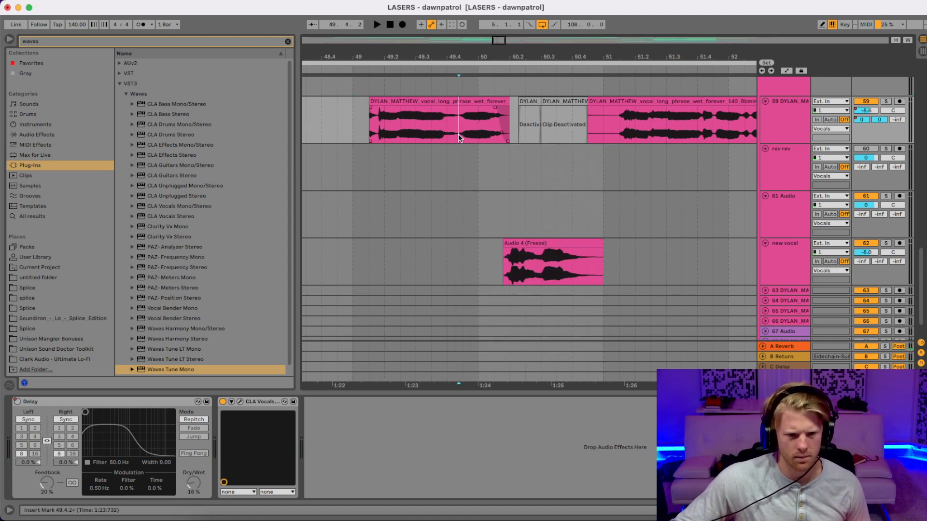
pyautogui.press('super+e')
# Step: Play through the split on track 59 and delete the second part of the vocal clip
pyautogui.click(340, 127)
pyautogui.press('space')
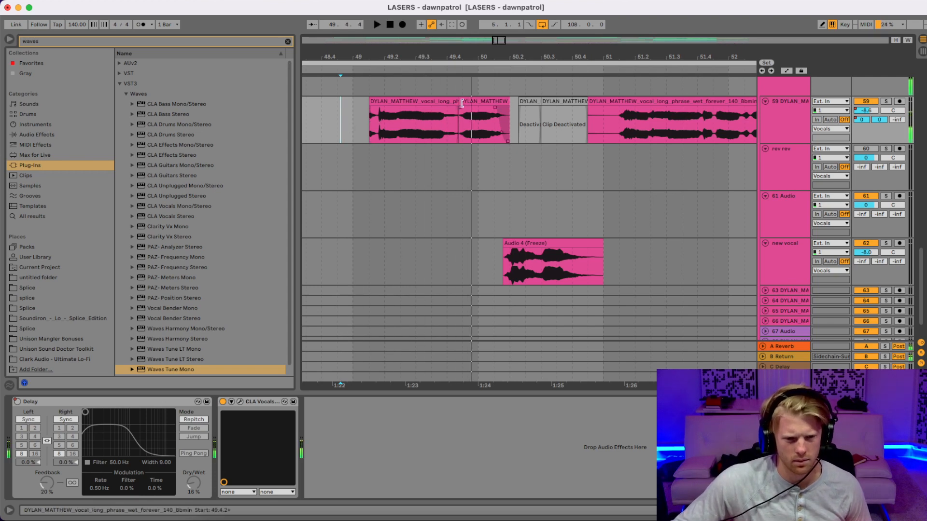
pyautogui.click(464, 102)
pyautogui.press('Delete')
# Step: Replay from bar 49 to check the shortened track 59 vocal leading into the new vocal clip
pyautogui.click(353, 120)
pyautogui.press('space')
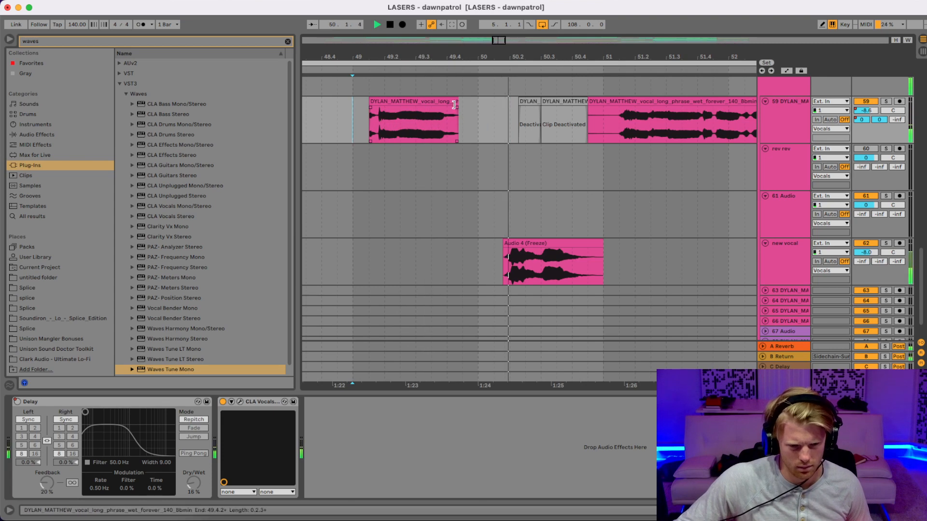
pyautogui.press('space')
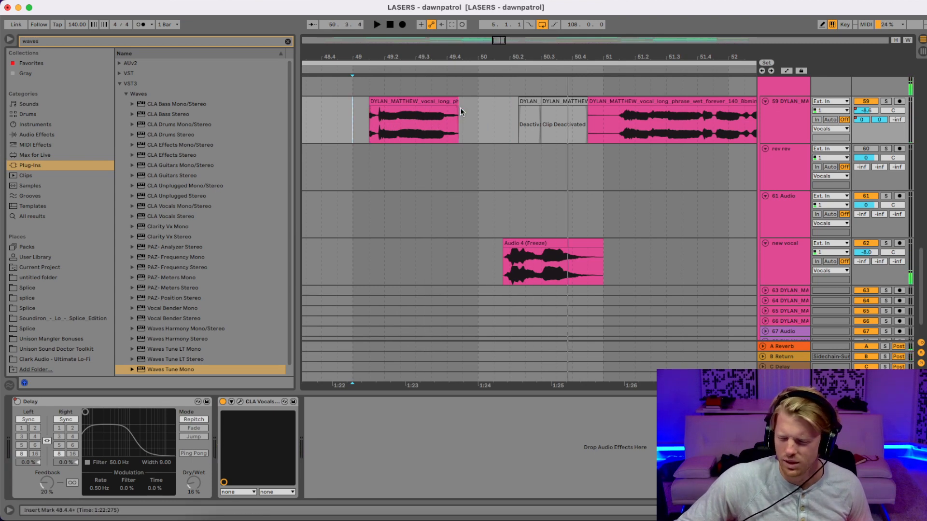
pyautogui.moveTo(458, 57); pyautogui.dragTo(468, 100)
pyautogui.press('space')
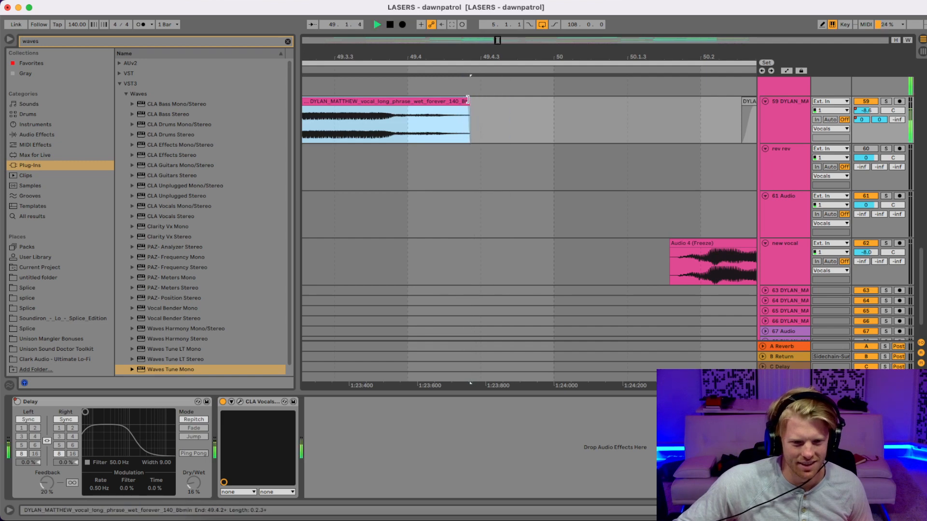
pyautogui.click(468, 107)
pyautogui.press('space')
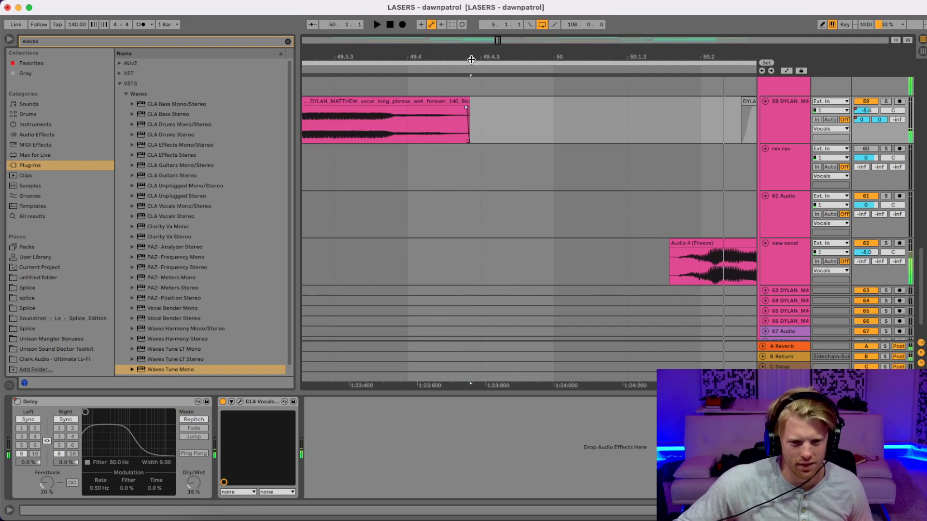
# Step: Move the first deactivated track 59 clip to about 49.4.2, reactivate it, and shorten its end to about 50.2.1
pyautogui.moveTo(471, 59); pyautogui.dragTo(471, 48)
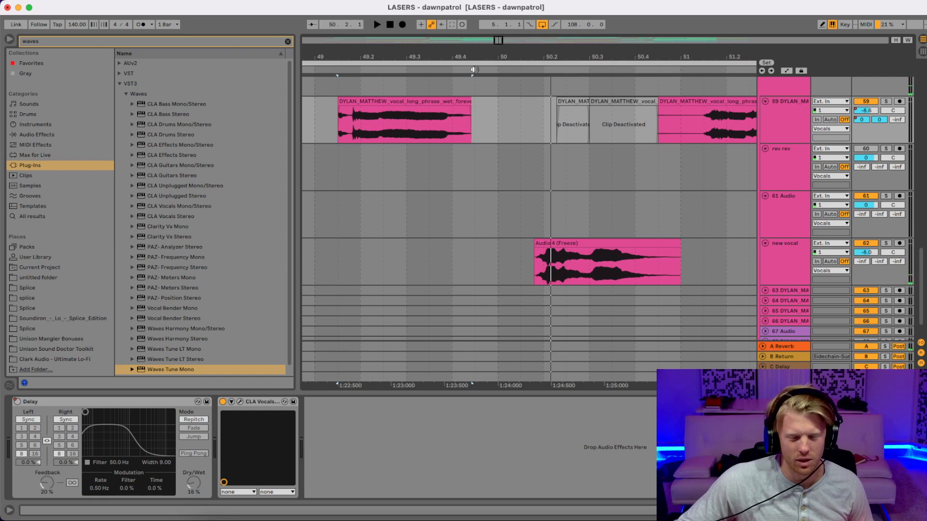
pyautogui.moveTo(558, 101); pyautogui.dragTo(471, 101)
pyautogui.press('0')
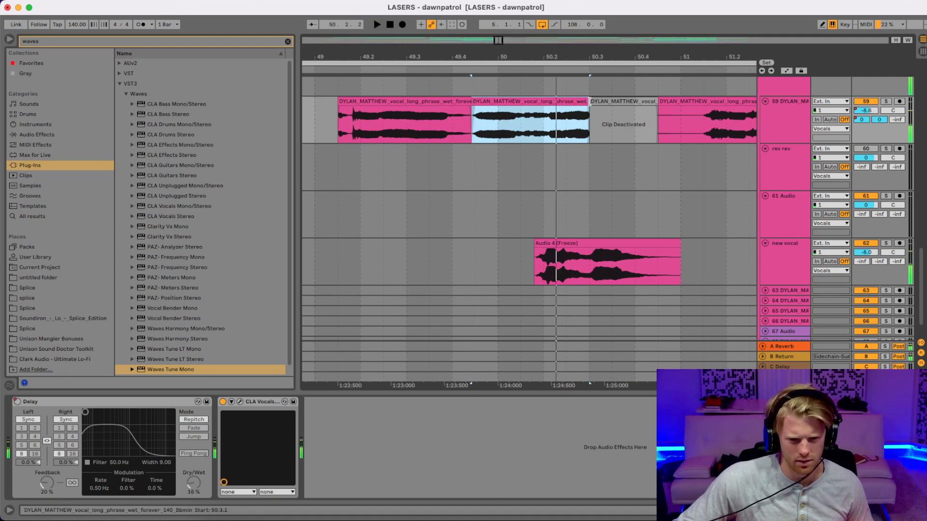
pyautogui.moveTo(590, 101); pyautogui.dragTo(546, 103)
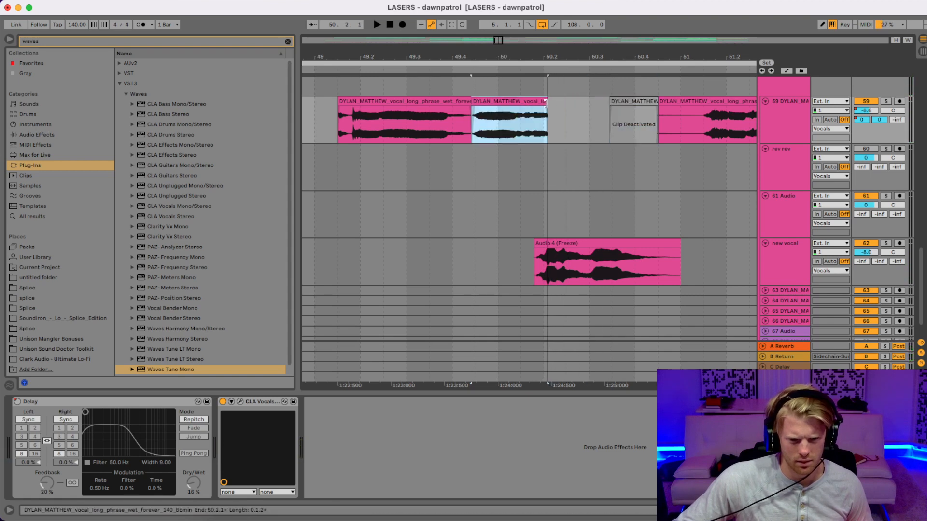
# Step: Audition the joined track 59 clips together with the new vocal from about 49.1.2
pyautogui.press('space')
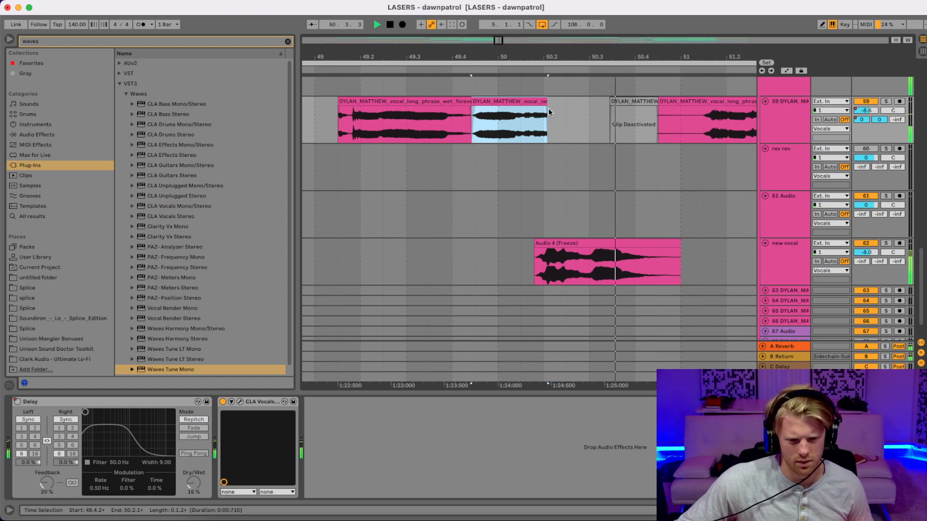
pyautogui.press('space')
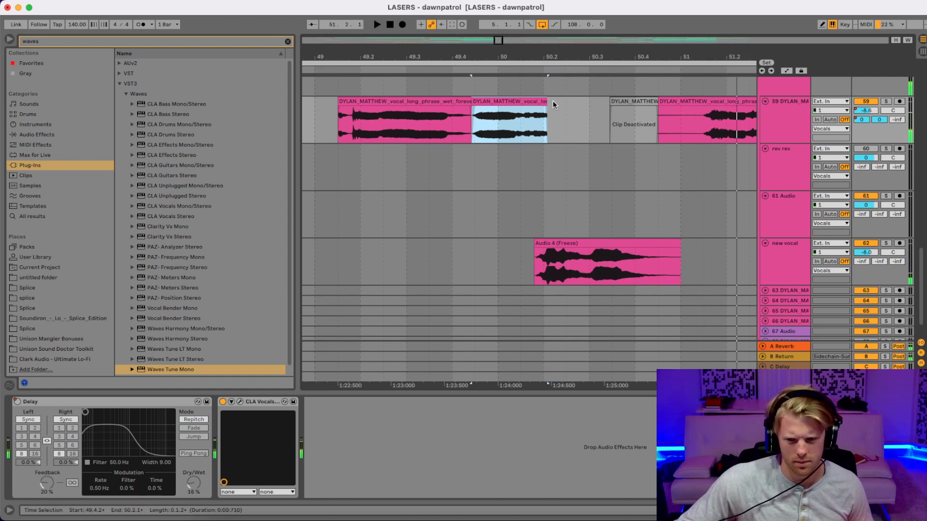
pyautogui.click(333, 106)
pyautogui.press('space')
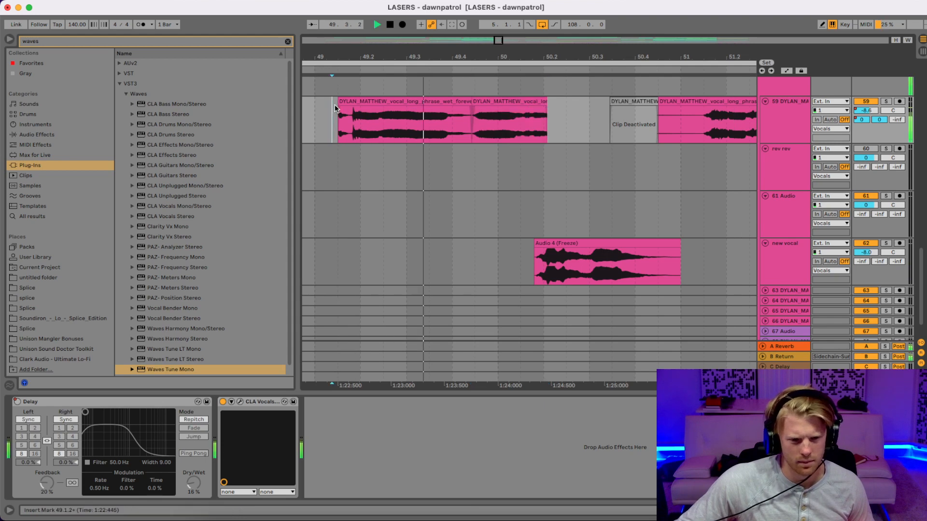
pyautogui.press('space')
# Step: Automate track 59's panning to 50R over the reactivated vocal clip and play it back
pyautogui.click(517, 101)
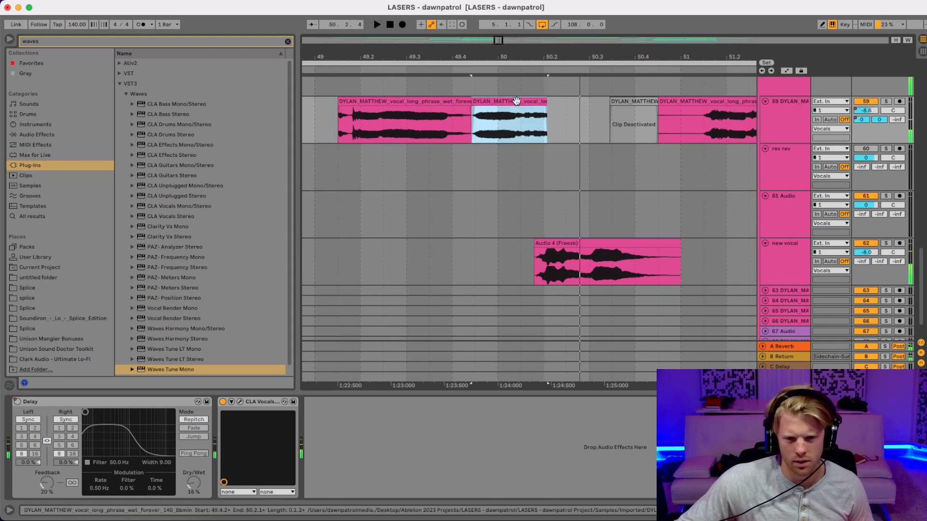
pyautogui.click(887, 110)
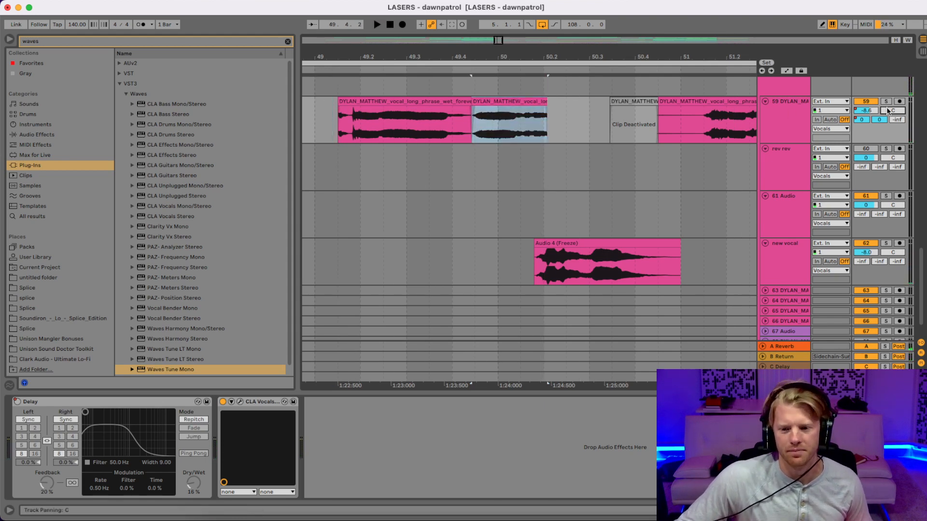
pyautogui.click(786, 72)
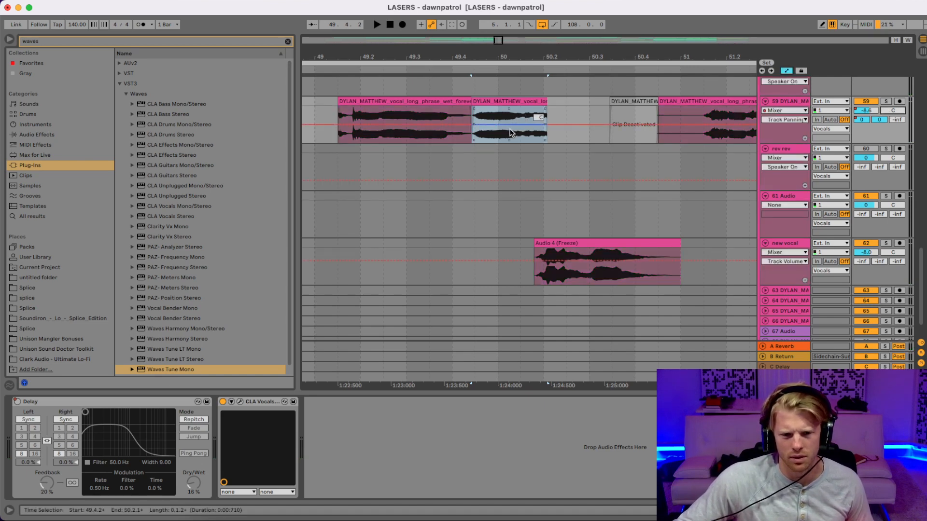
pyautogui.press('space')
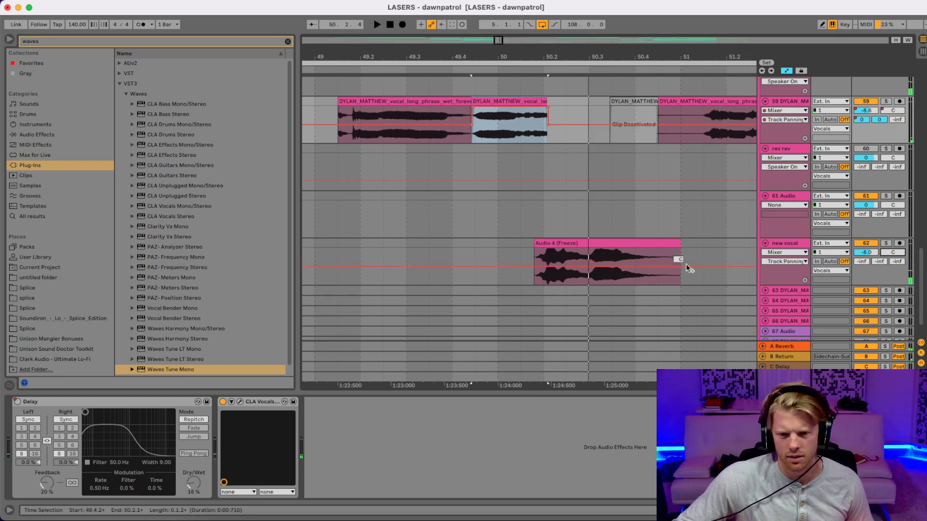
# Step: Automate the new vocal track's panning to 50L across its clip and audition the stereo placement
pyautogui.click(658, 259)
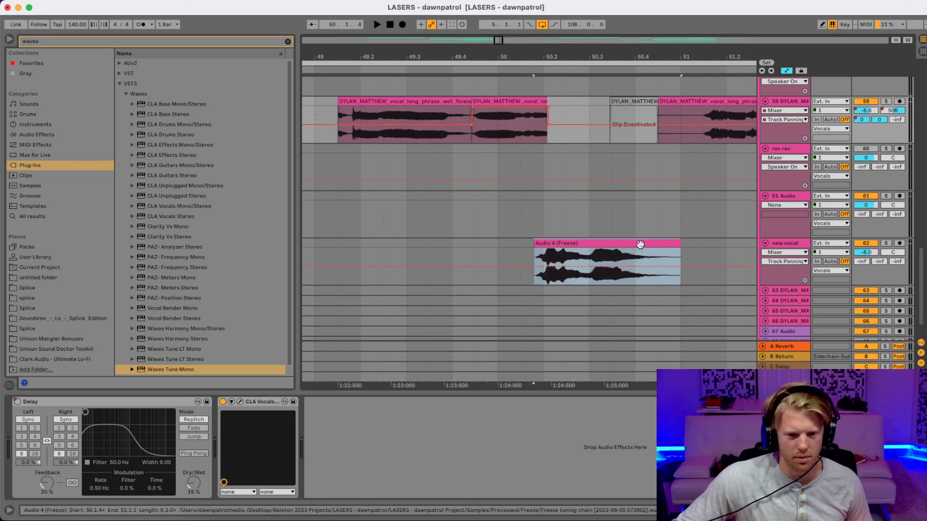
pyautogui.moveTo(630, 273)
pyautogui.mouseDown()
pyautogui.moveTo(630, 250)
pyautogui.moveTo(630, 277)
pyautogui.mouseUp()
pyautogui.press('super+z')
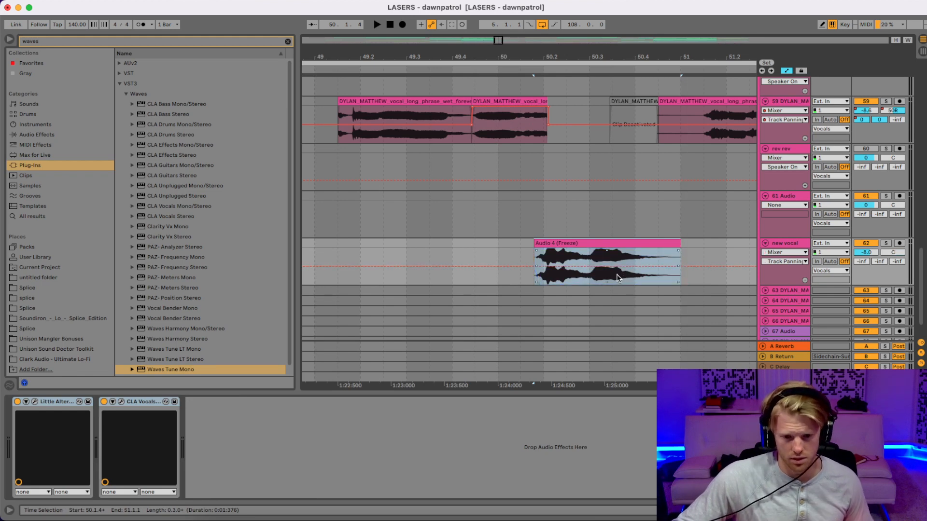
pyautogui.moveTo(627, 266); pyautogui.dragTo(628, 283)
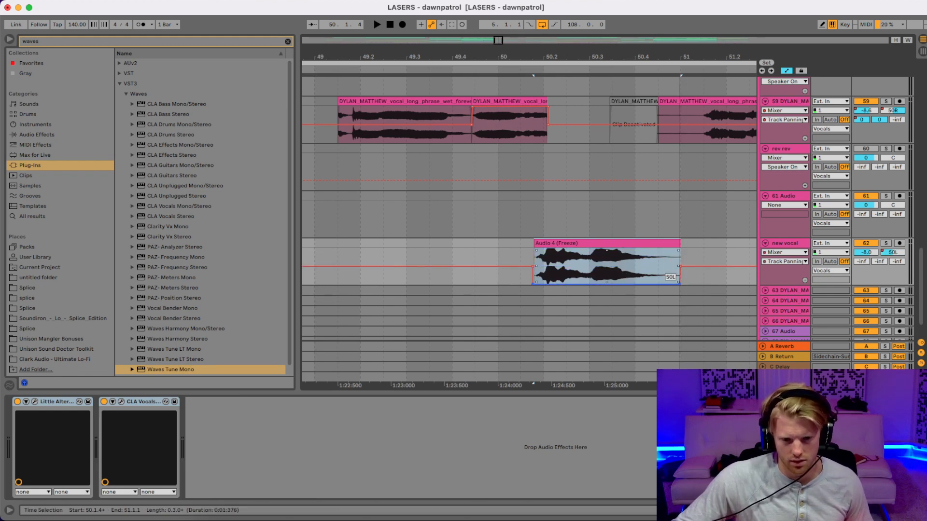
pyautogui.click(303, 251)
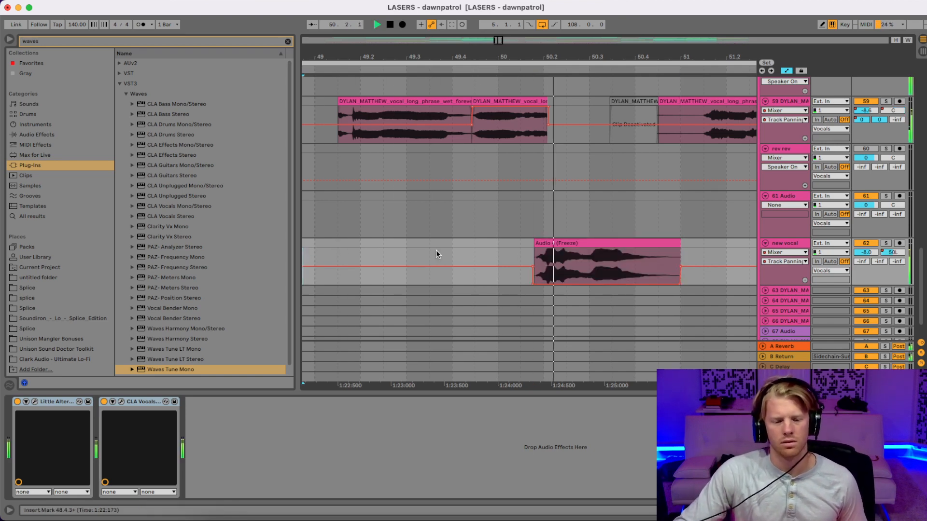
pyautogui.press('space')
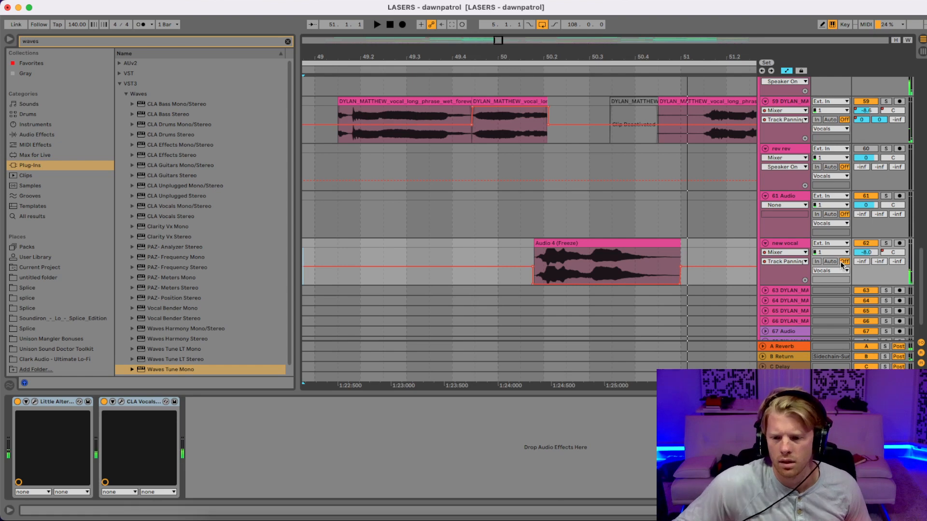
# Step: Lower the new vocal track's volume to -12.0 dB while playing the section
pyautogui.click(862, 255)
pyautogui.write('-1')
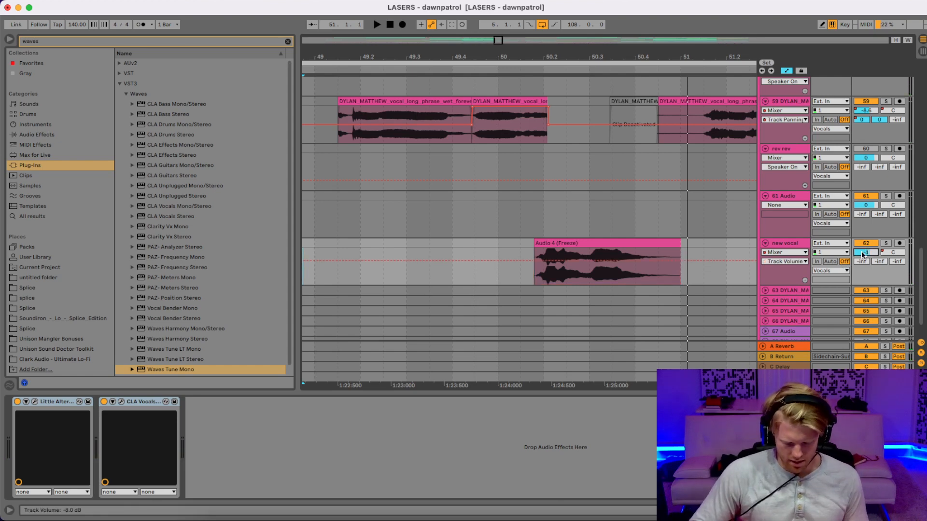
pyautogui.write('0')
pyautogui.press('Return')
pyautogui.press('space')
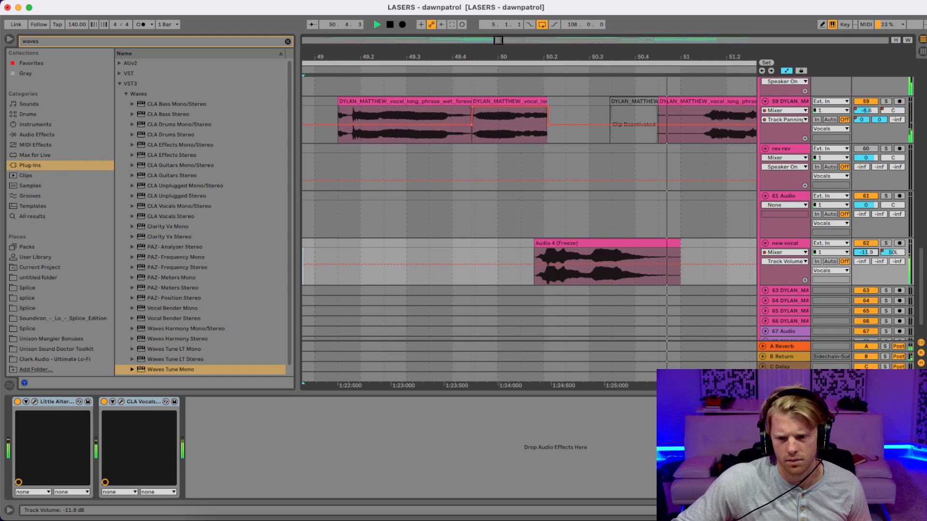
pyautogui.press('space')
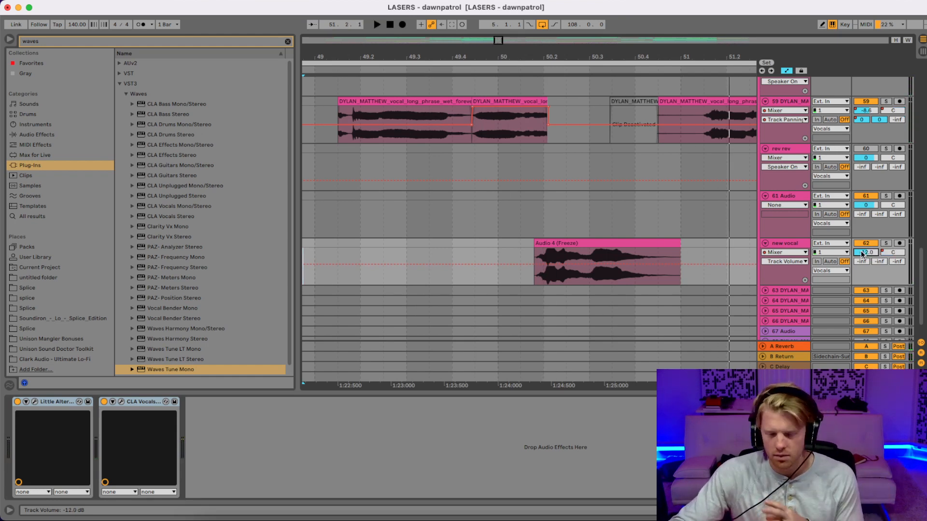
# Step: Audition both vocal clips and set the new vocal track's A and B sends to 0
pyautogui.click(663, 241)
pyautogui.press('space')
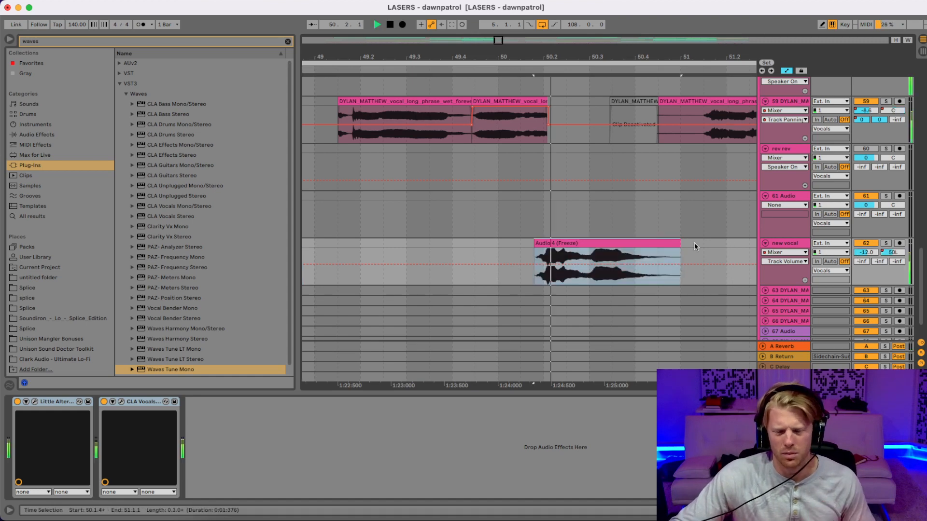
pyautogui.click(526, 114)
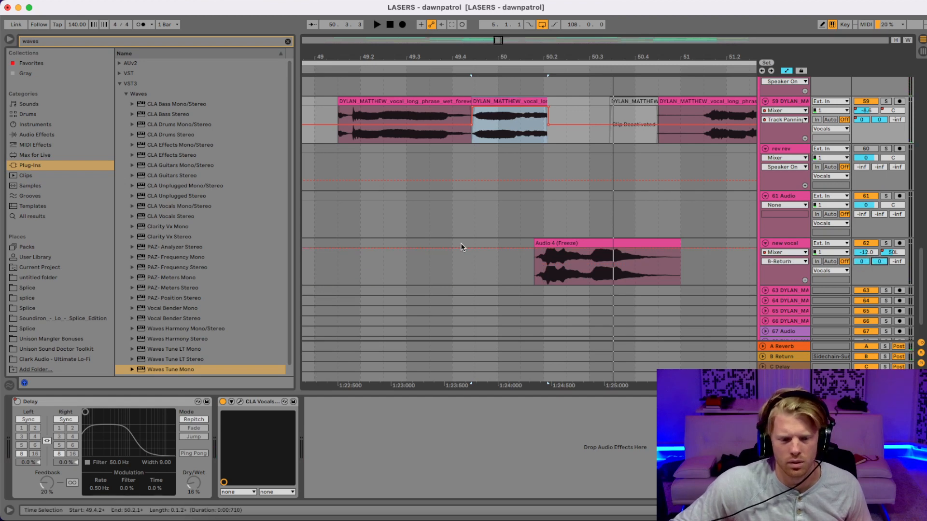
pyautogui.click(460, 260)
pyautogui.press('space')
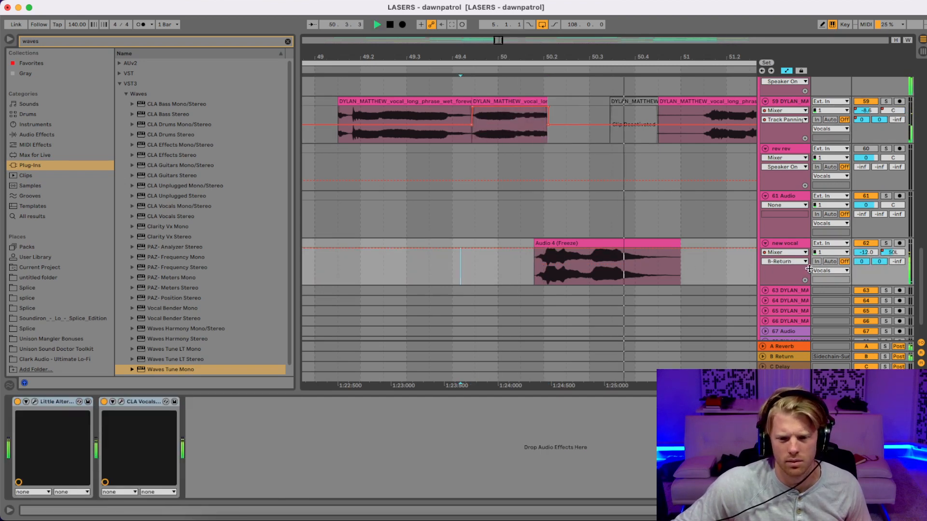
# Step: Reduce the new vocal track's volume to about -15.7 dB and replay the section from about 49.4
pyautogui.press('space')
pyautogui.moveTo(865, 252); pyautogui.dragTo(865, 258)
pyautogui.press('space')
pyautogui.press('space')
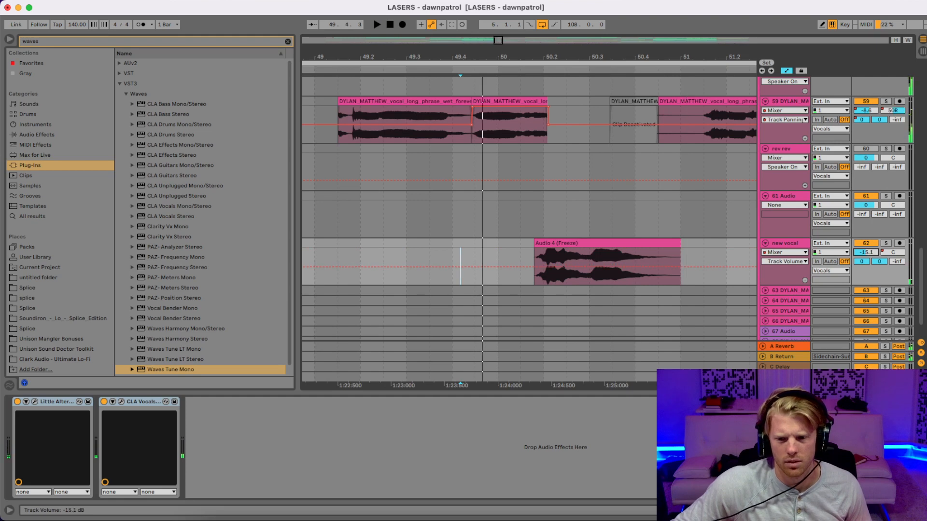
pyautogui.press('space')
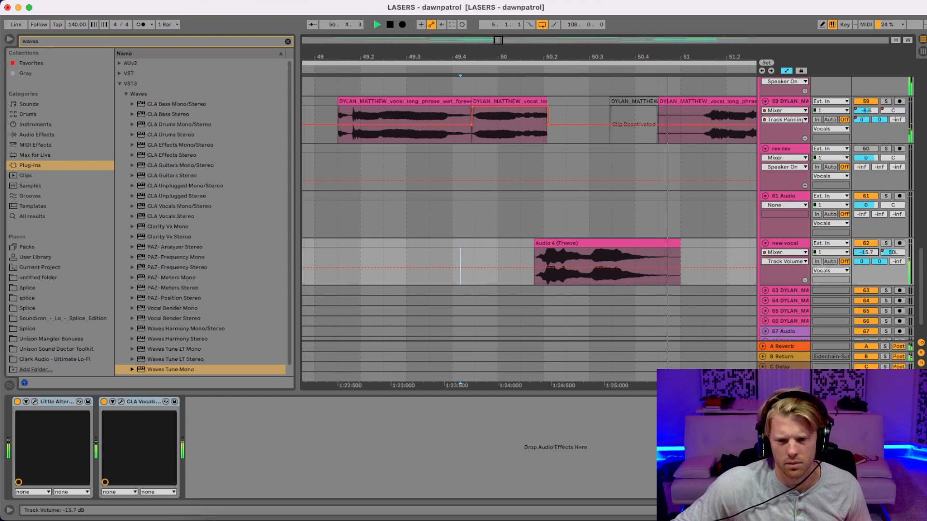
# Step: Set the new vocal track's volume to -15.5 dB and replay the section from about 49.4
pyautogui.moveTo(865, 252); pyautogui.dragTo(865, 252)
pyautogui.press('space')
pyautogui.press('space')
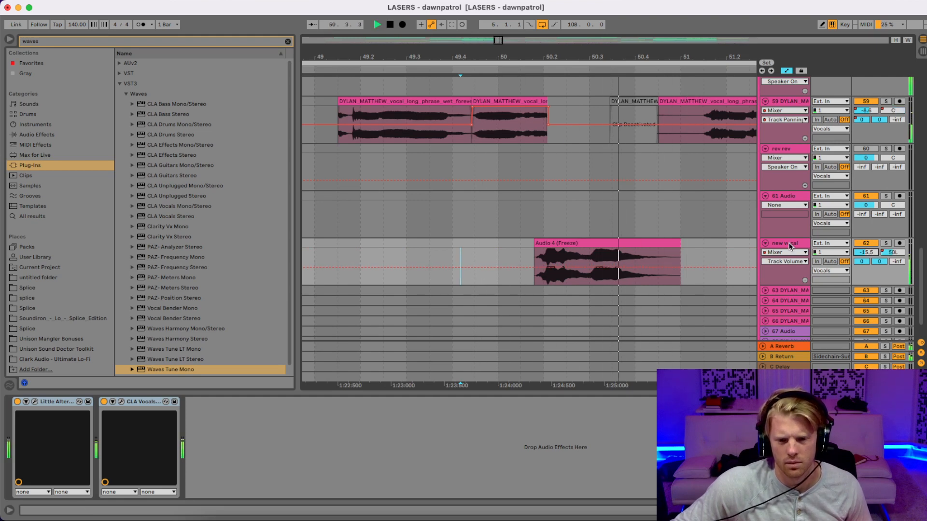
pyautogui.press('space')
pyautogui.press('space')
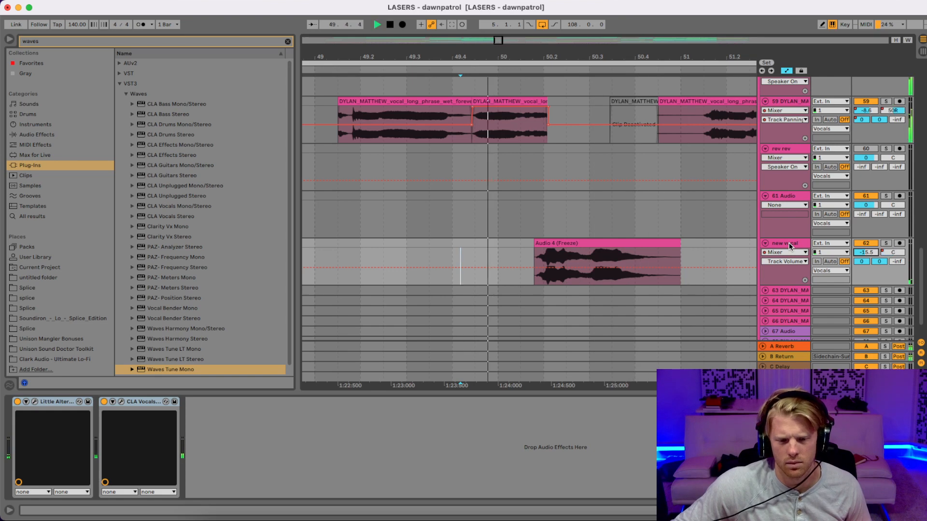
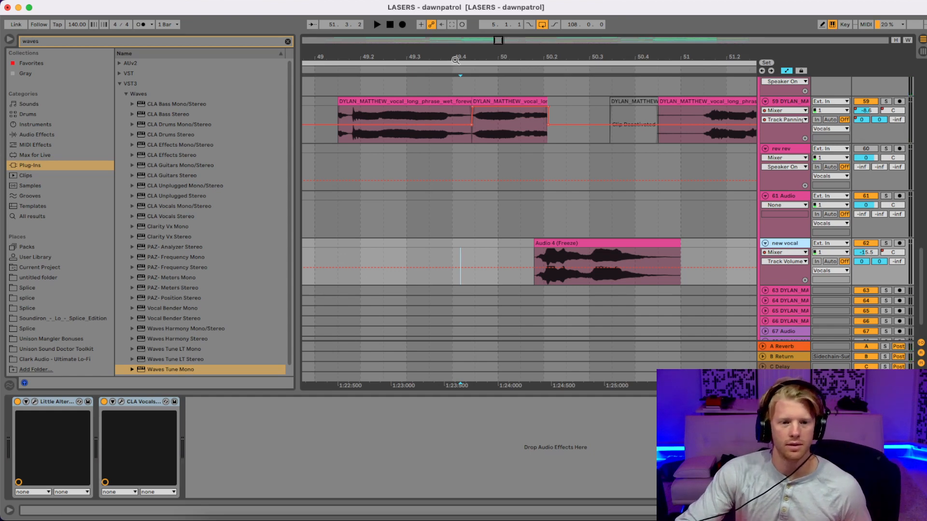
# Step: Arm the new vocal track and record another vocal take from just before bar 47 to about 49.2
pyautogui.moveTo(455, 60); pyautogui.dragTo(337, 53)
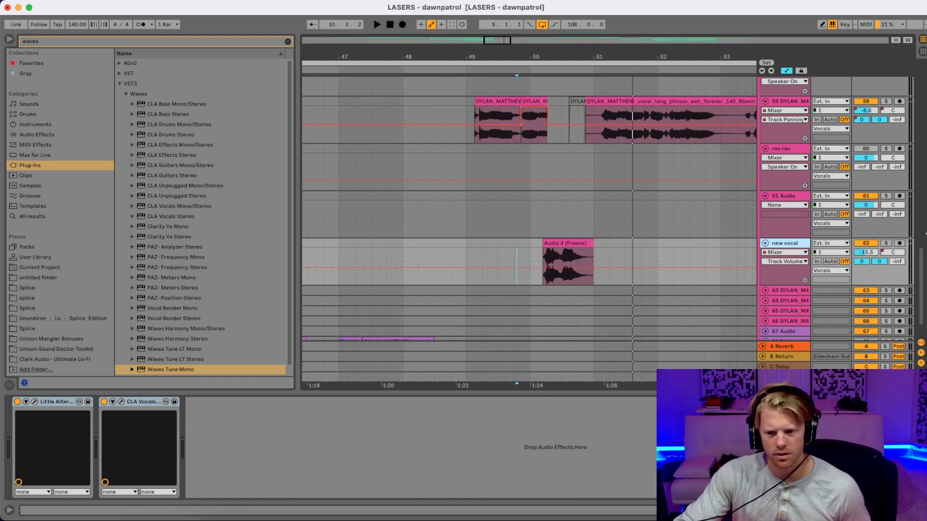
pyautogui.click(300, 68)
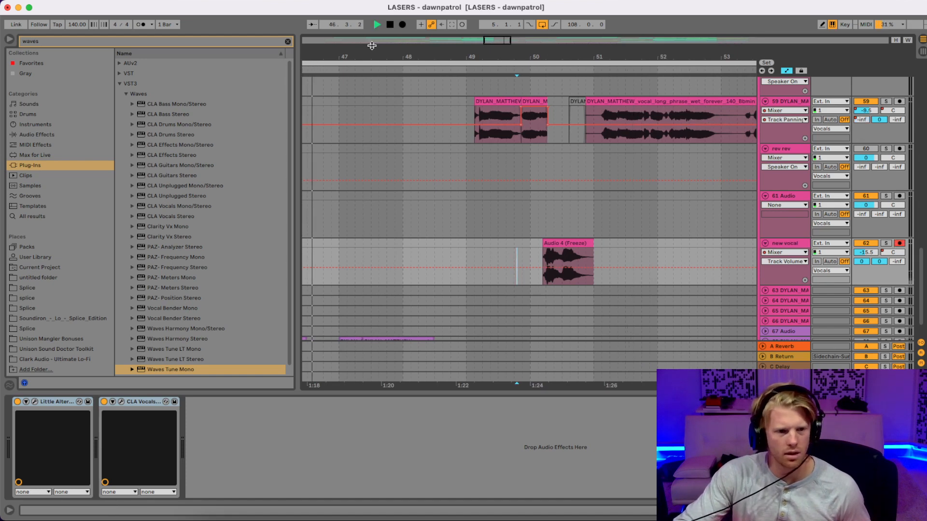
pyautogui.click(403, 25)
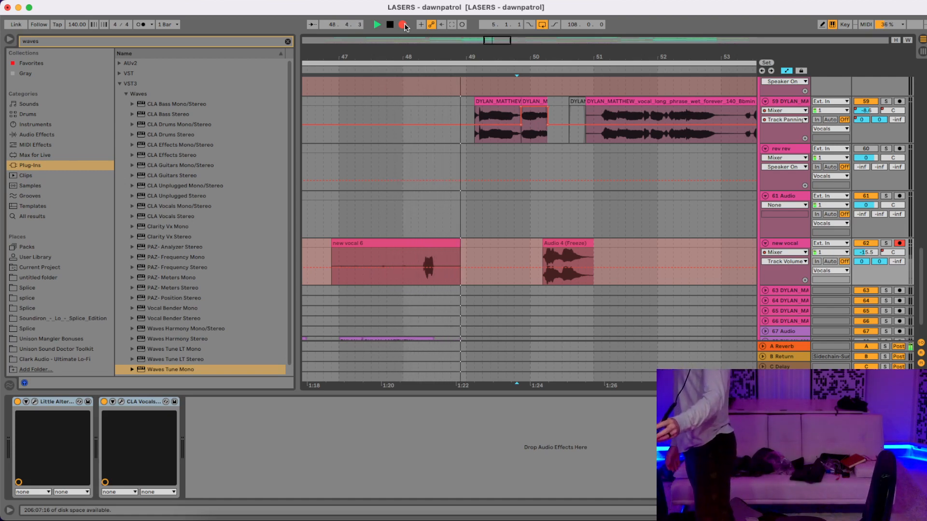
pyautogui.press('space')
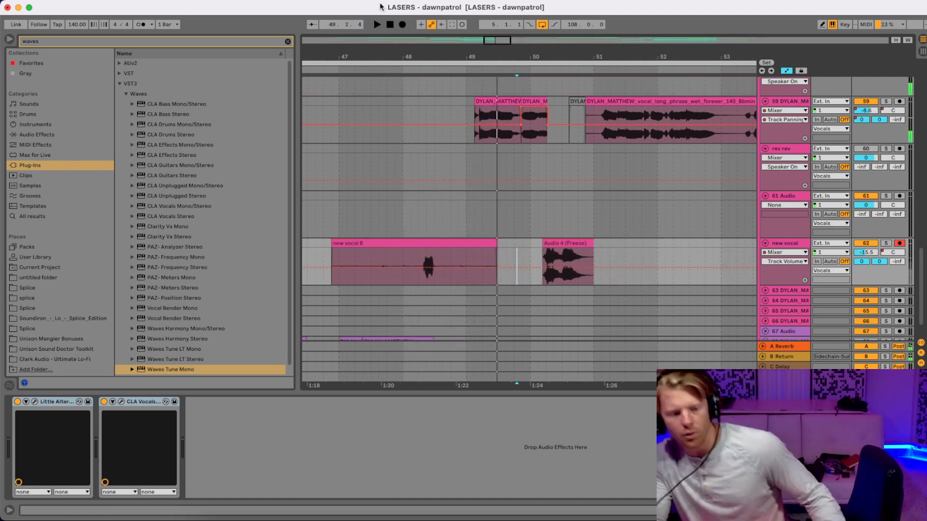
# Step: Trim the recorded clip to its short vocal sound, about 48.2.1 to 48.3.1, and turn off its warping
pyautogui.click(334, 243)
pyautogui.moveTo(334, 243); pyautogui.dragTo(421, 237)
pyautogui.moveTo(490, 246); pyautogui.dragTo(437, 246)
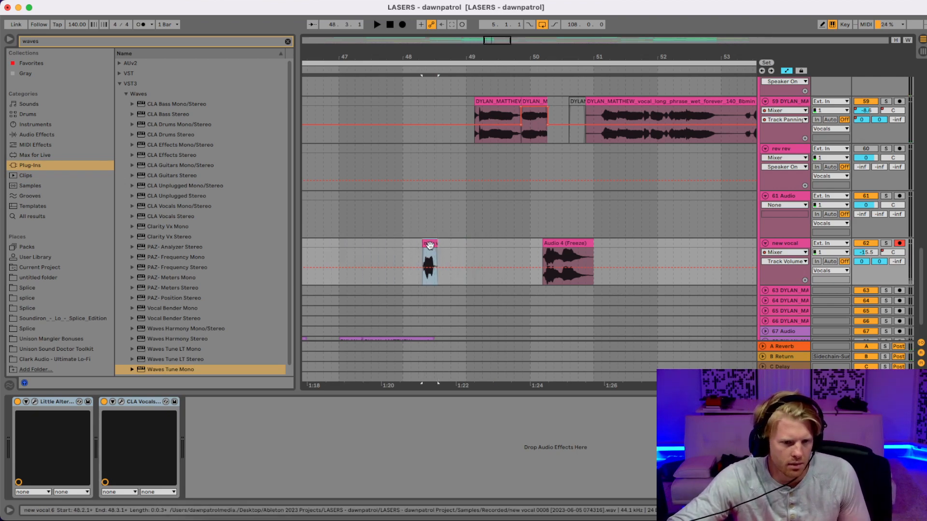
pyautogui.doubleClick(429, 245)
pyautogui.click(114, 241)
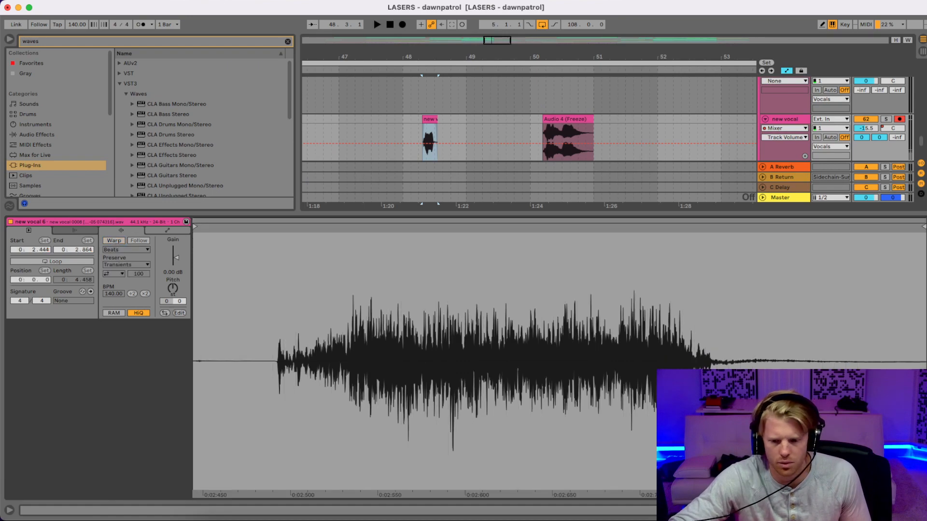
# Step: Move the "new vocal 6" clip onto the 61 Audio track, starting at about 49.3.4
pyautogui.click(922, 511)
pyautogui.scroll(1, 503, 261)
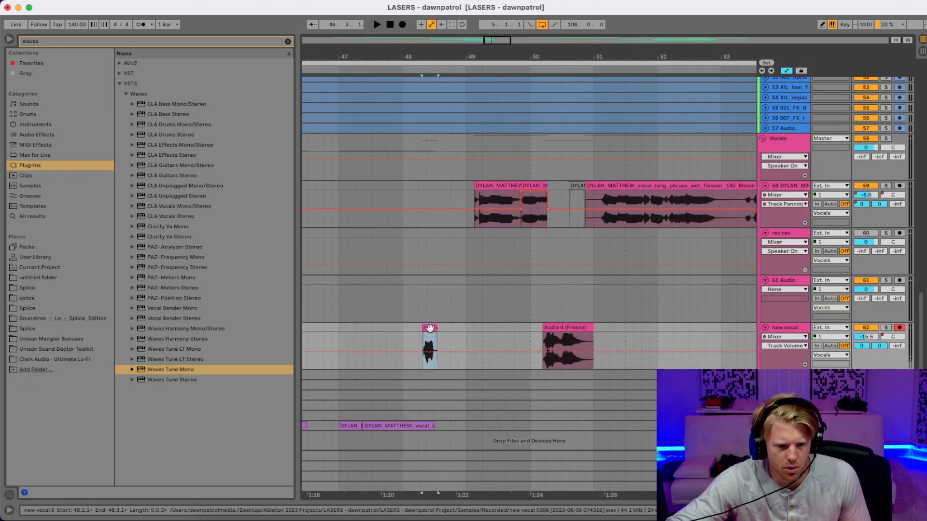
pyautogui.moveTo(431, 327); pyautogui.dragTo(524, 296)
pyautogui.click(444, 300)
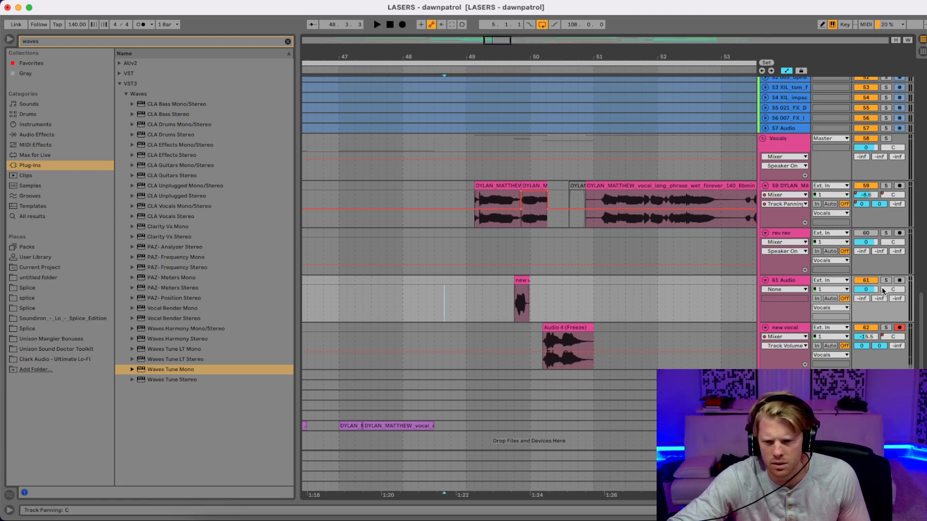
pyautogui.moveTo(538, 44); pyautogui.dragTo(487, 236)
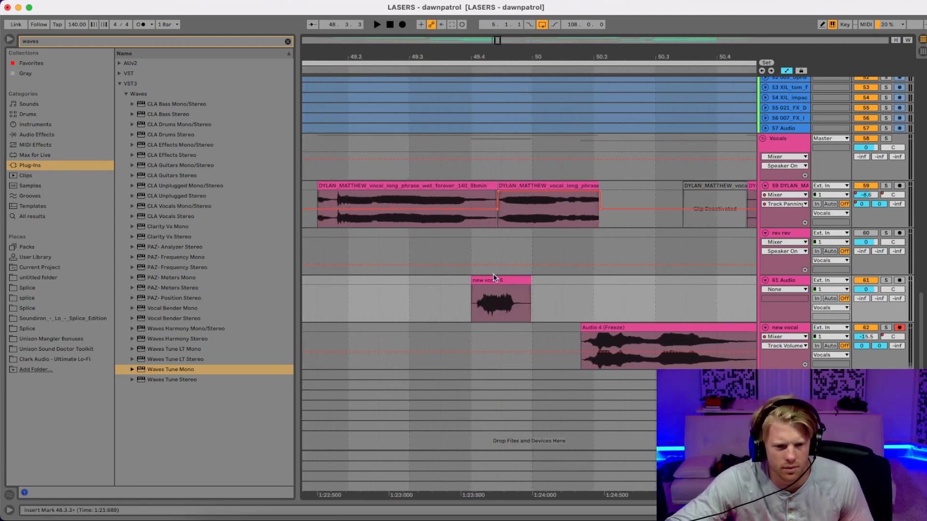
pyautogui.moveTo(494, 277); pyautogui.dragTo(492, 281)
pyautogui.click(331, 306)
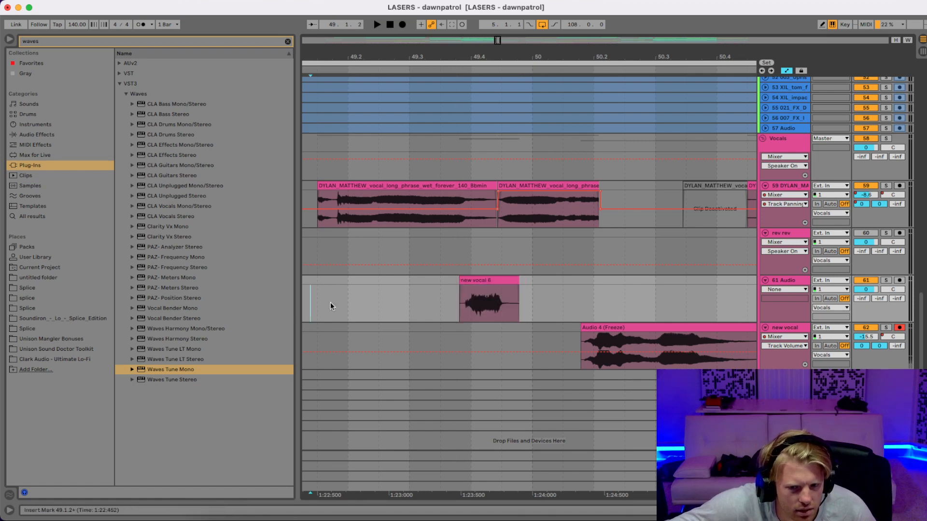
# Step: Lower the "new vocal 6" clip's gain to -5.89 dB and play it back
pyautogui.doubleClick(496, 302)
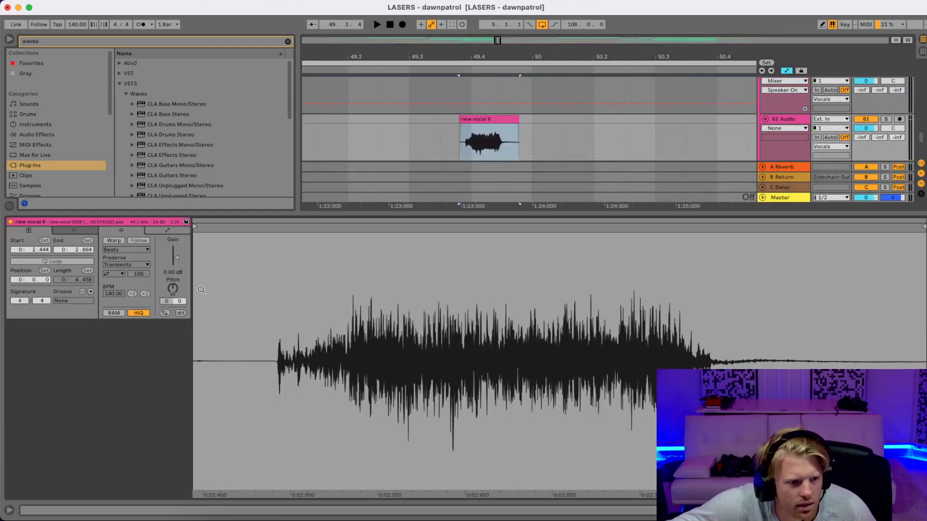
pyautogui.moveTo(178, 260); pyautogui.dragTo(178, 262)
pyautogui.press('space')
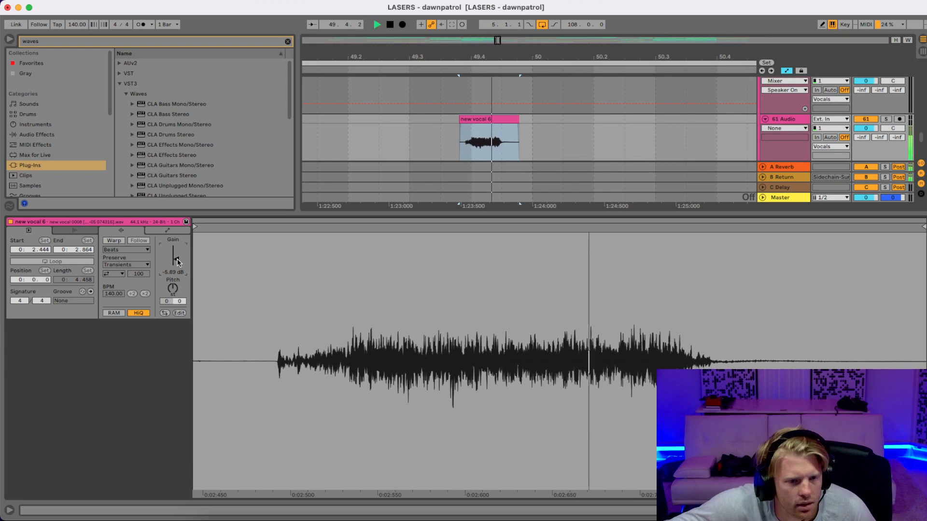
pyautogui.doubleClick(506, 154)
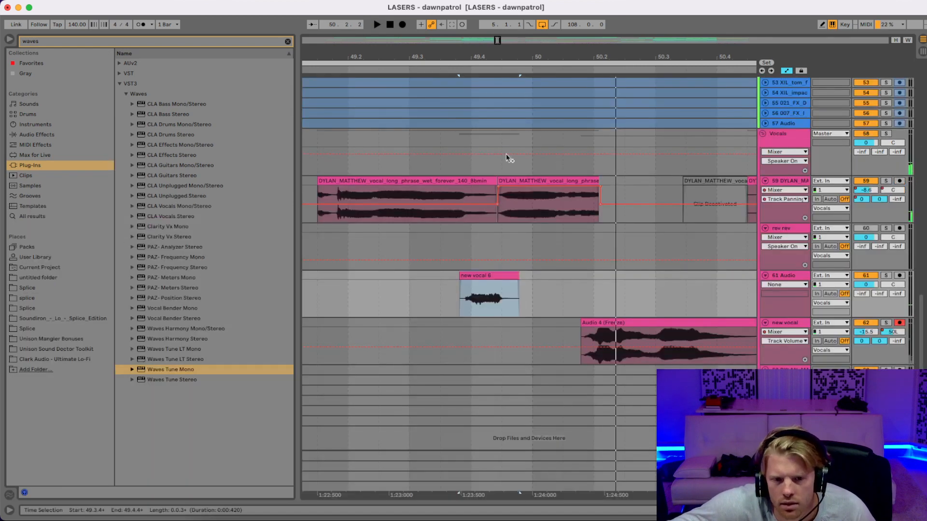
# Step: Move the "new vocal 6" clip back to the new vocal track at the same time position and play from about 49.1.2
pyautogui.moveTo(491, 280); pyautogui.dragTo(492, 327)
pyautogui.press('space')
pyautogui.click(302, 289)
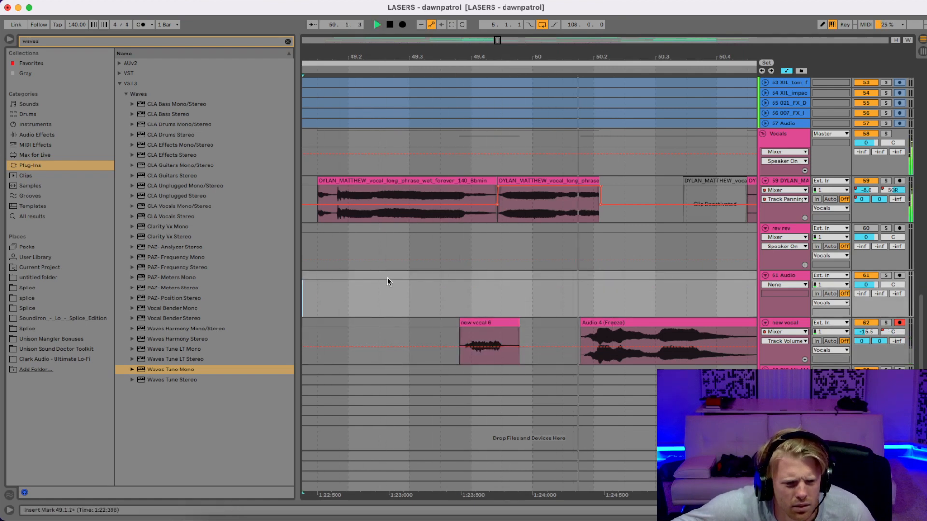
pyautogui.press('space')
pyautogui.press('space')
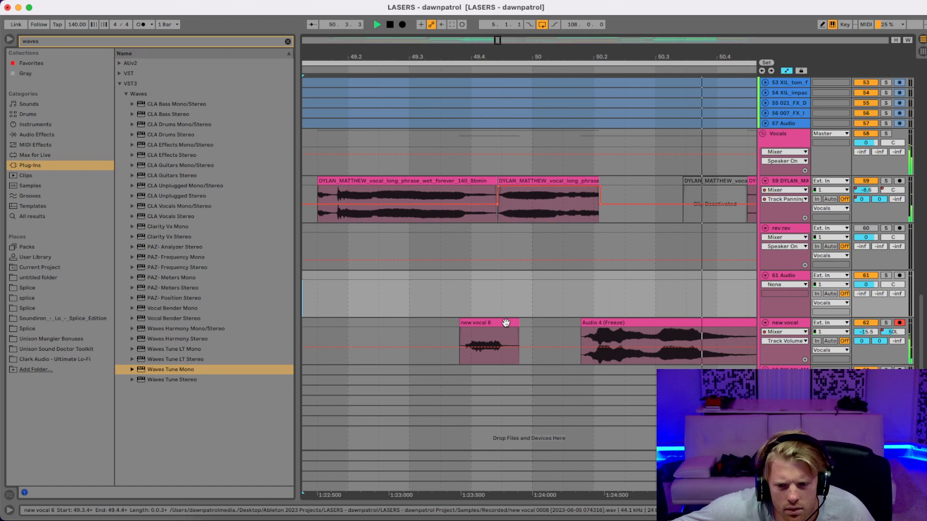
pyautogui.press('space')
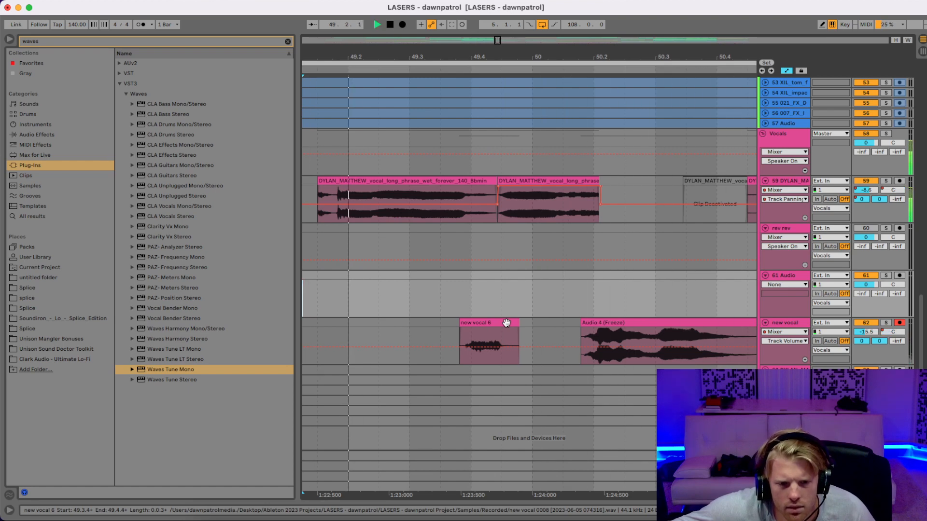
pyautogui.press('space')
# Step: Automate the new vocal track's panning to 50R over "new vocal 6" and ramp the pan change leading into the "Audio 4 (Freeze)" clip
pyautogui.click(506, 322)
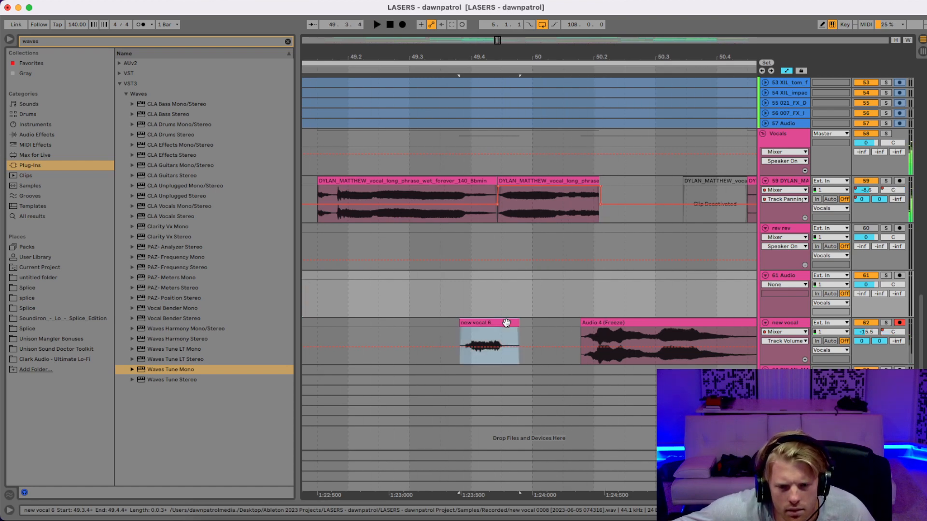
pyautogui.click(884, 332)
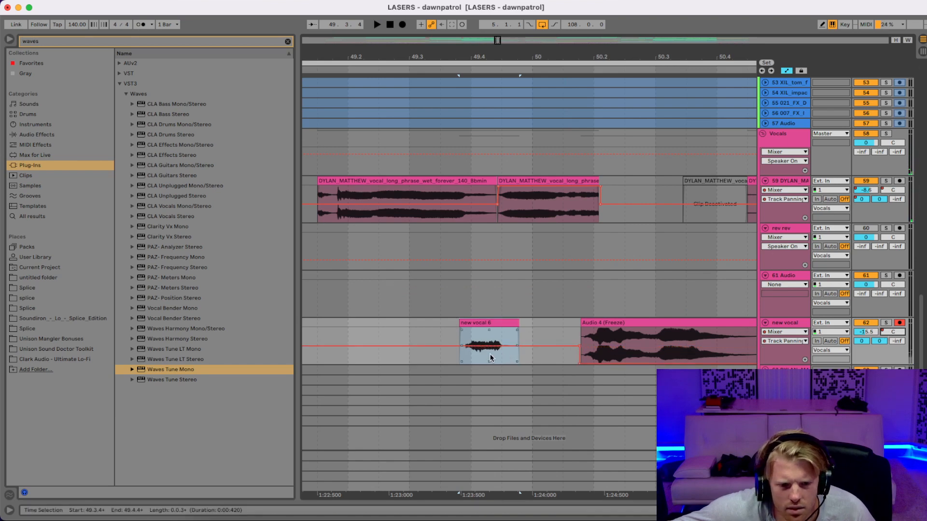
pyautogui.moveTo(494, 355); pyautogui.dragTo(494, 337)
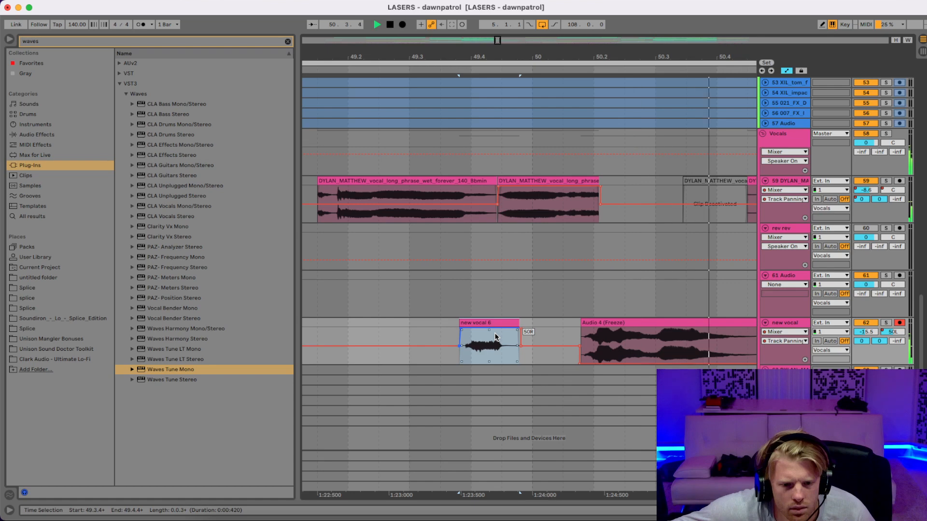
pyautogui.click(317, 301)
pyautogui.press('space')
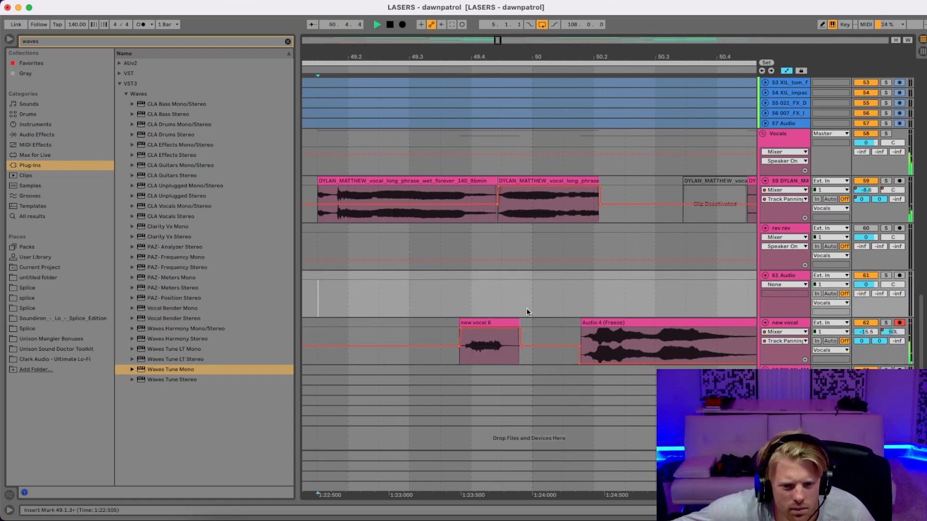
pyautogui.moveTo(580, 346); pyautogui.dragTo(565, 346)
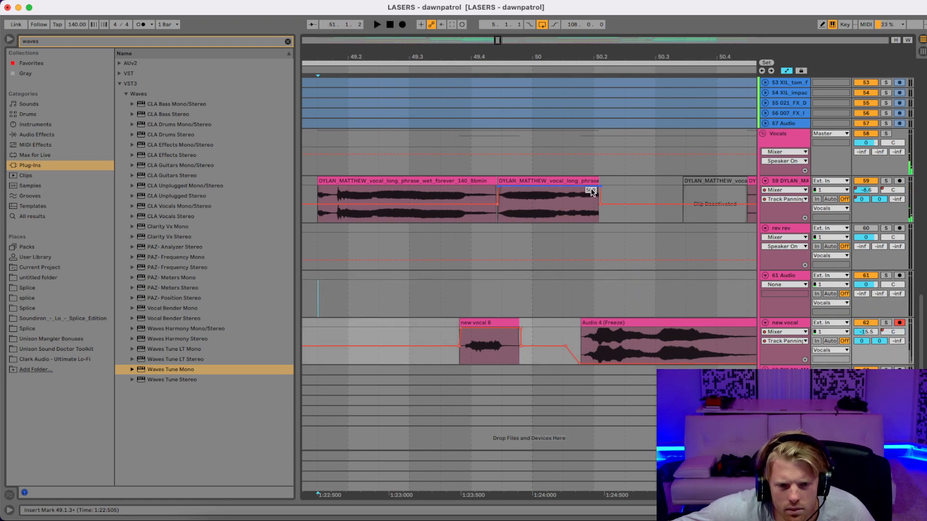
# Step: Hide the automation, add a short fade-out to the second vocal phrase clip on track 59, and play back the section
pyautogui.moveTo(598, 190); pyautogui.dragTo(604, 183)
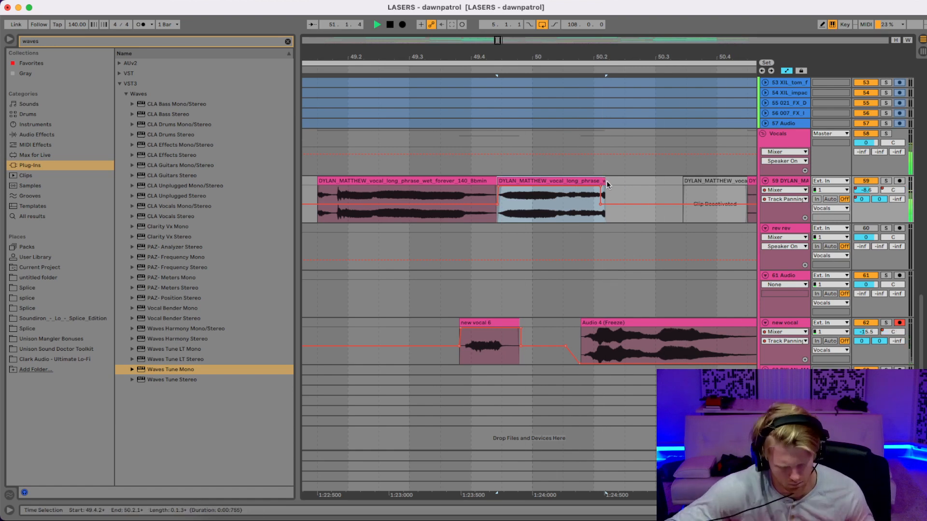
pyautogui.press('super+z')
pyautogui.press('space')
pyautogui.click(788, 72)
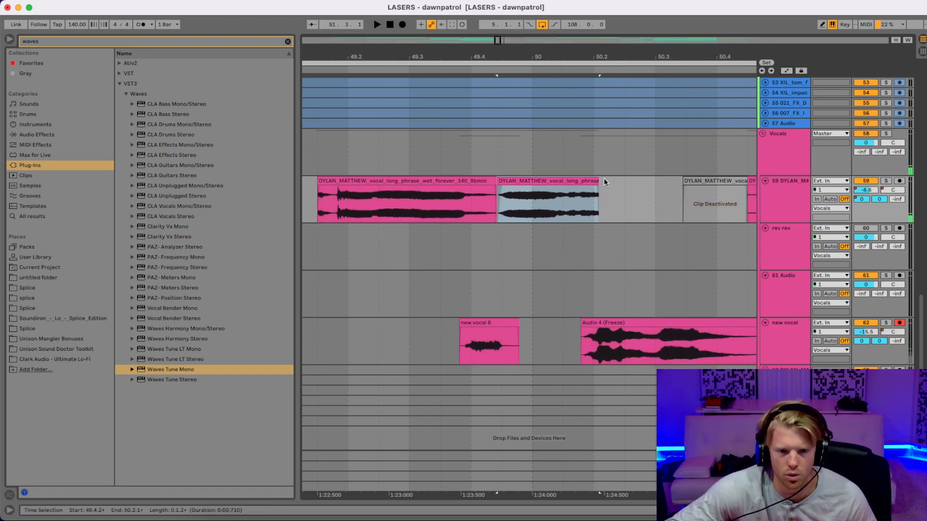
pyautogui.moveTo(596, 188); pyautogui.dragTo(579, 188)
pyautogui.press('space')
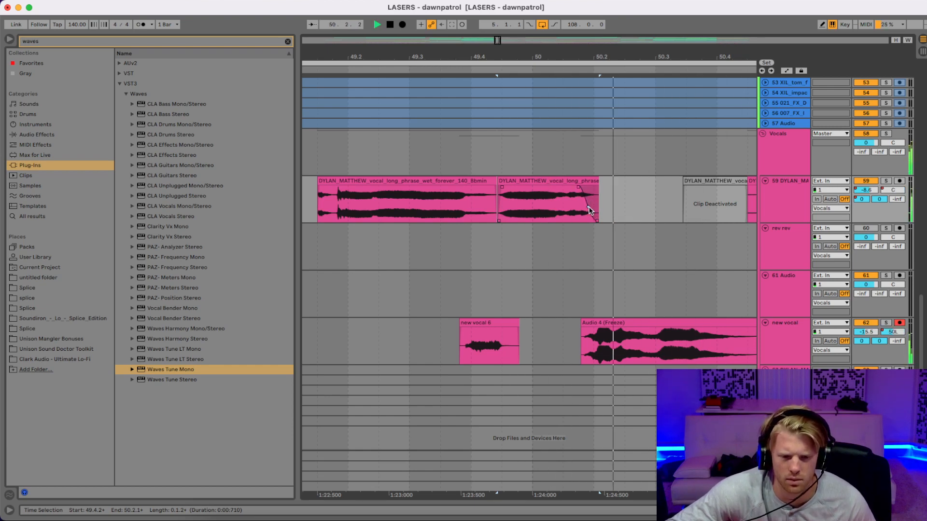
pyautogui.moveTo(585, 54); pyautogui.dragTo(539, 24)
pyautogui.press('space')
pyautogui.press('space')
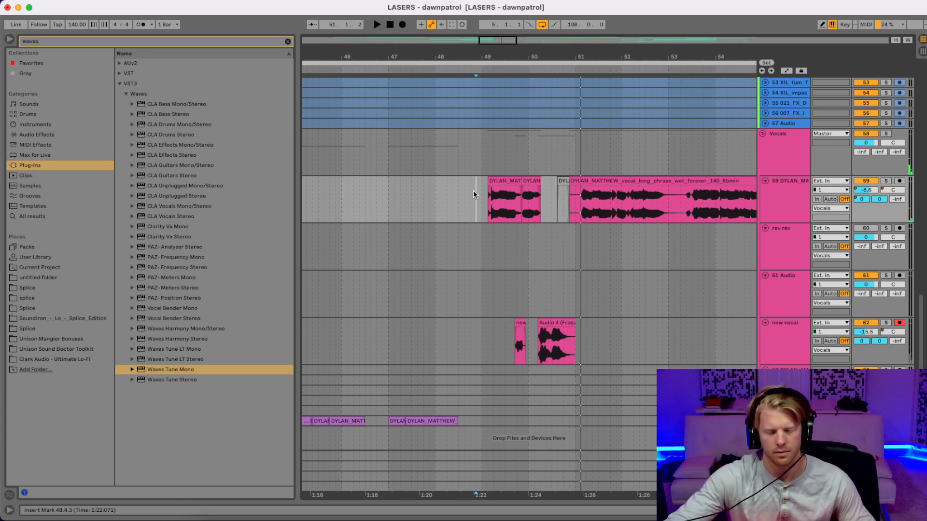
# Step: Lower the "Audio 4 (Freeze)" clip's gain to -1.26 dB and play the section from about 48.4.2
pyautogui.doubleClick(556, 340)
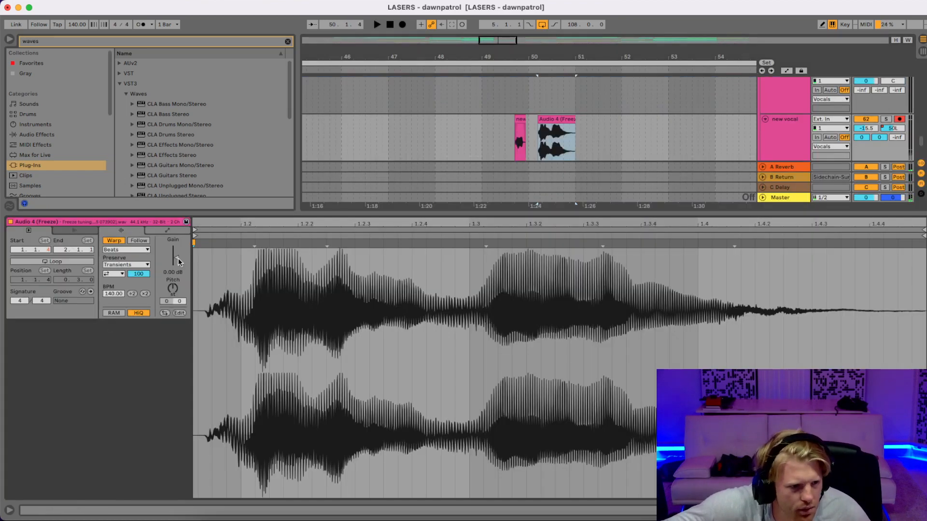
pyautogui.moveTo(177, 260); pyautogui.dragTo(176, 263)
pyautogui.press('space')
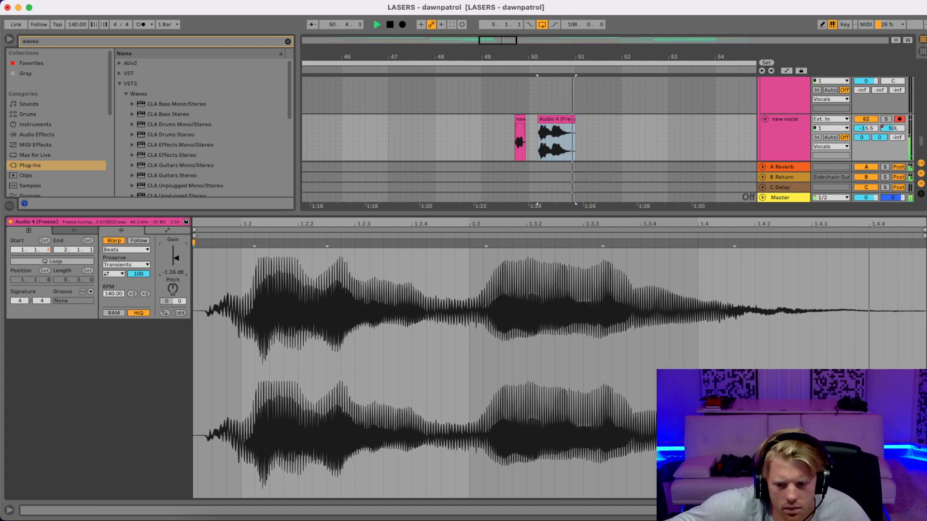
pyautogui.press('alt+super+l')
pyautogui.press('space')
pyautogui.click(474, 256)
pyautogui.press('space')
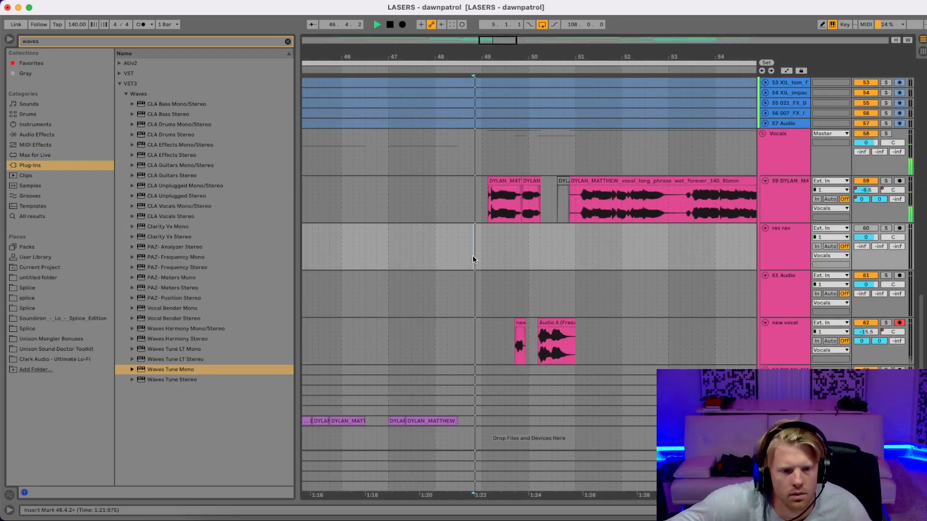
# Step: Set the "Audio 4 (Freeze)" clip's gain to -4.16 dB, auditioning it from bar 49
pyautogui.doubleClick(566, 323)
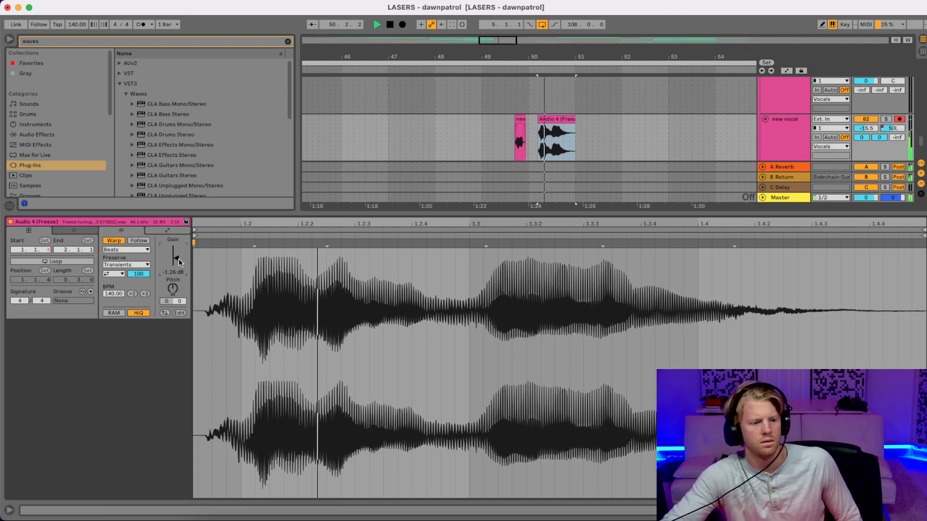
pyautogui.moveTo(178, 261); pyautogui.dragTo(179, 273)
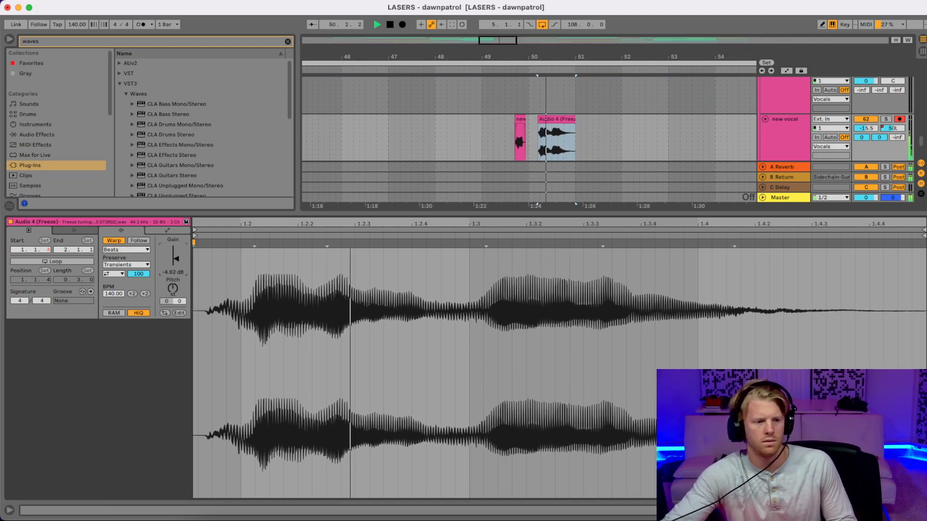
pyautogui.press('space')
pyautogui.click(483, 95)
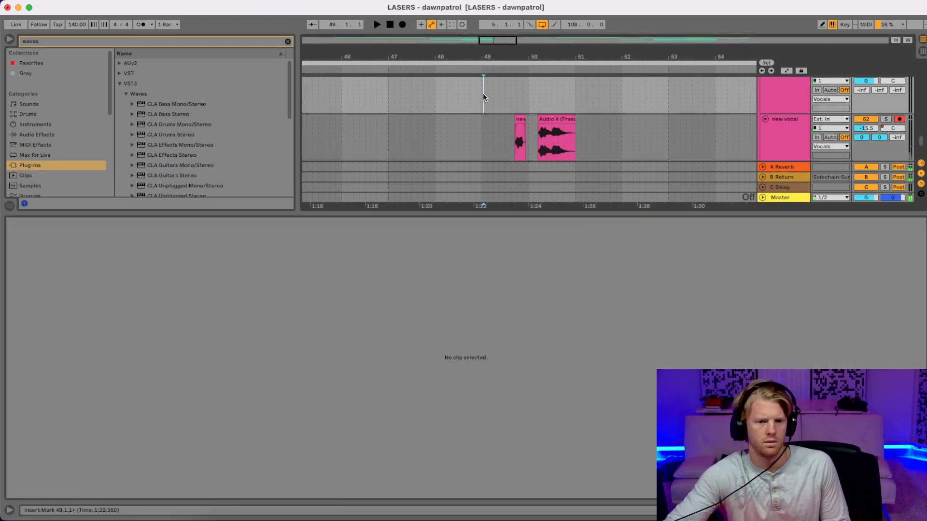
pyautogui.press('space')
pyautogui.click(562, 119)
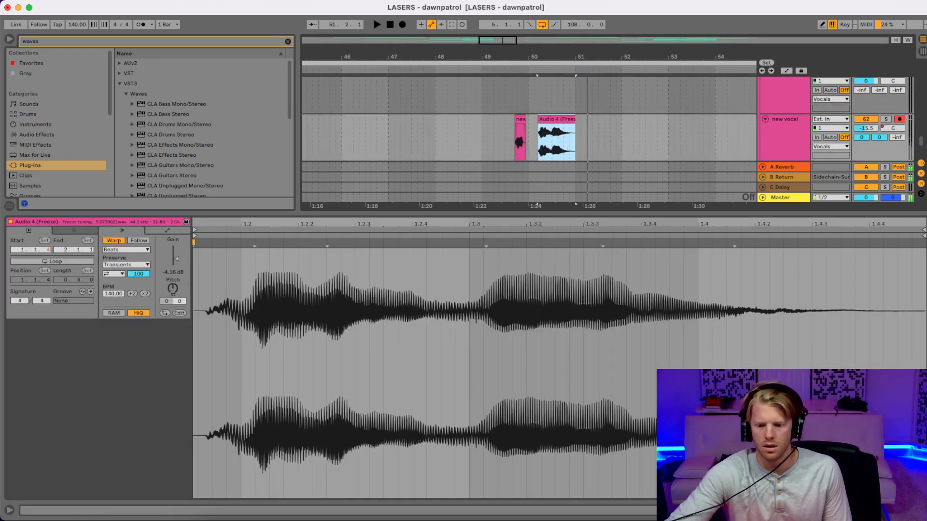
pyautogui.press('super+alt+l')
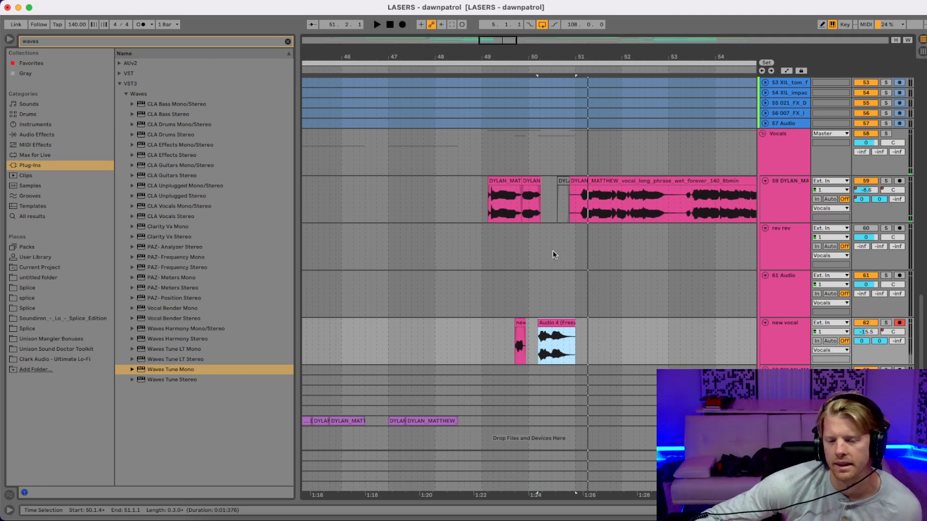
# Step: Play the vocal section repeatedly from about 48.3.4 to check how the new vocal clips sit with the lead phrases
pyautogui.click(468, 264)
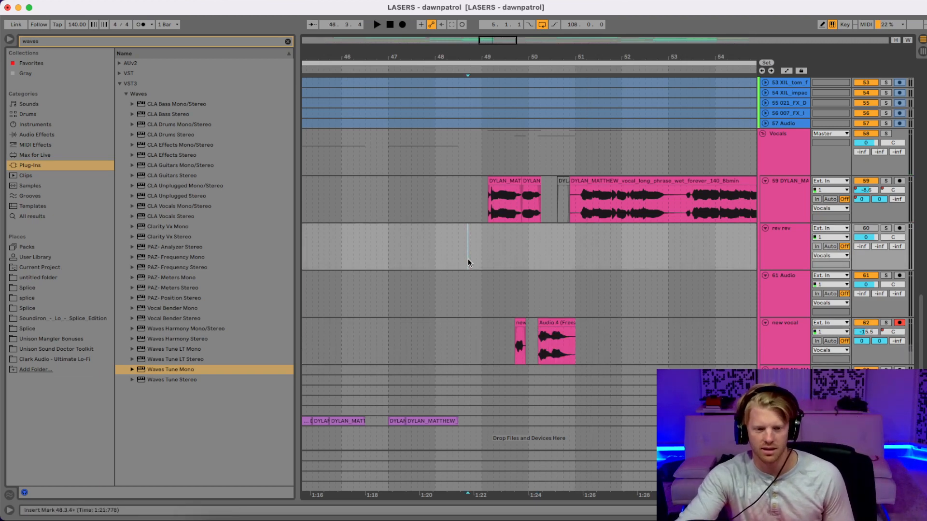
pyautogui.press('space')
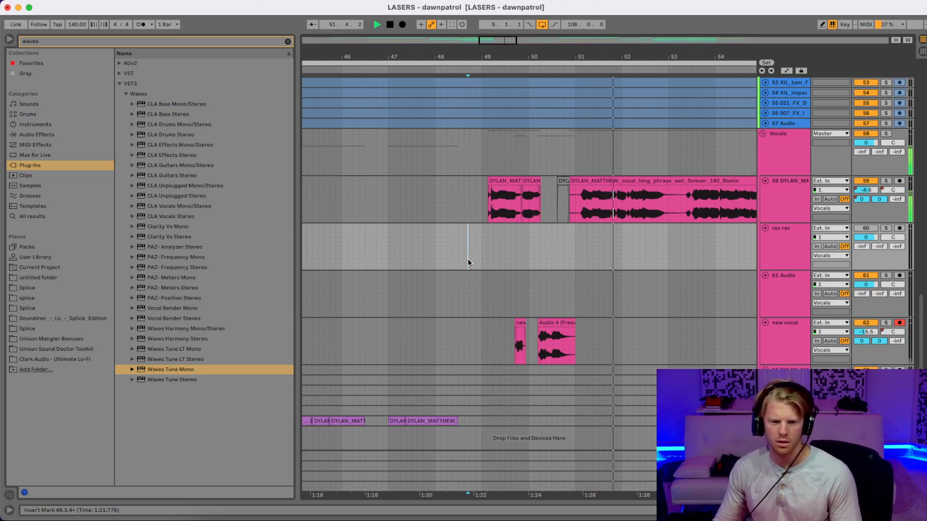
pyautogui.press('space')
pyautogui.press('space')
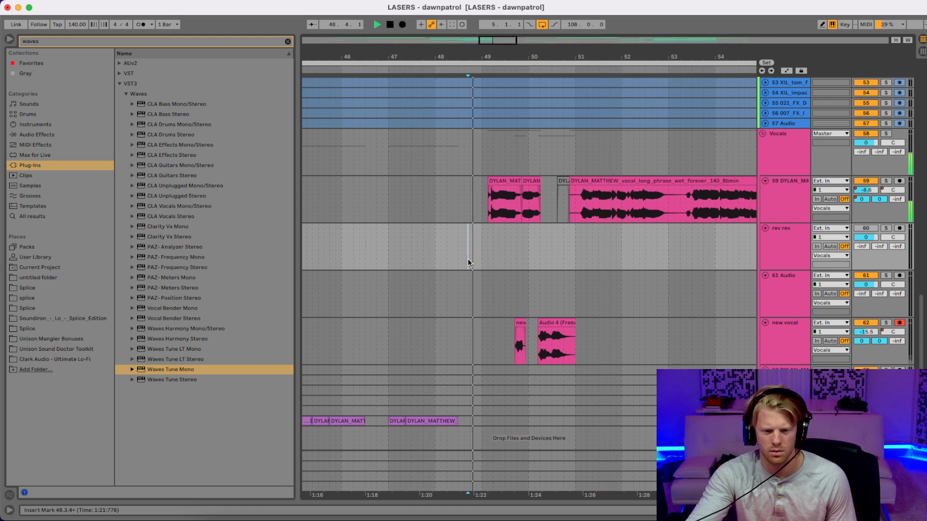
pyautogui.press('space')
pyautogui.press('space')
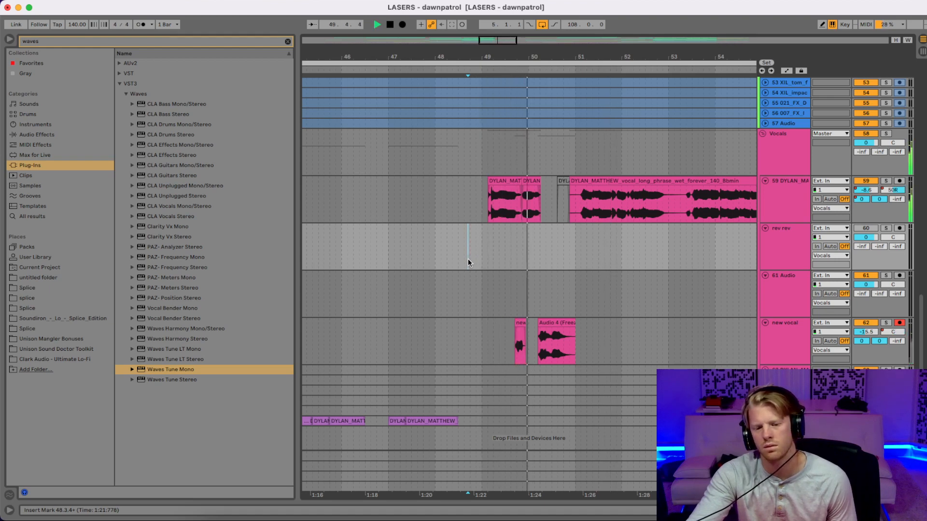
pyautogui.press('space')
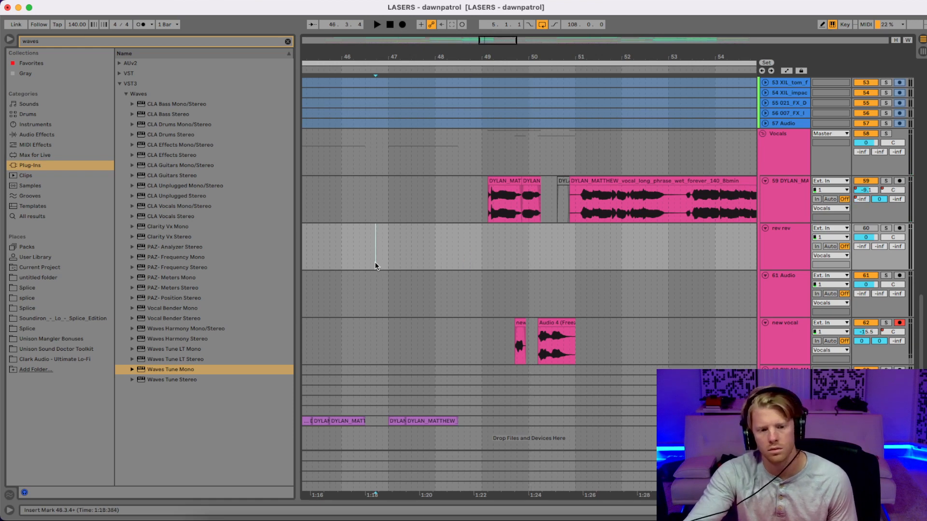
# Step: Record a new take on the new vocal track starting shortly after bar 46, and select the recorded clip
pyautogui.click(352, 282)
pyautogui.click(404, 25)
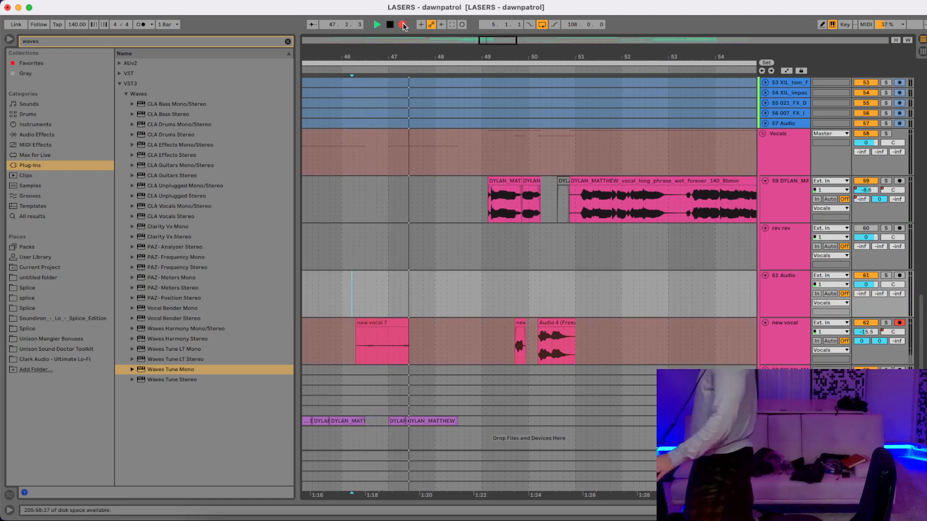
pyautogui.press('space')
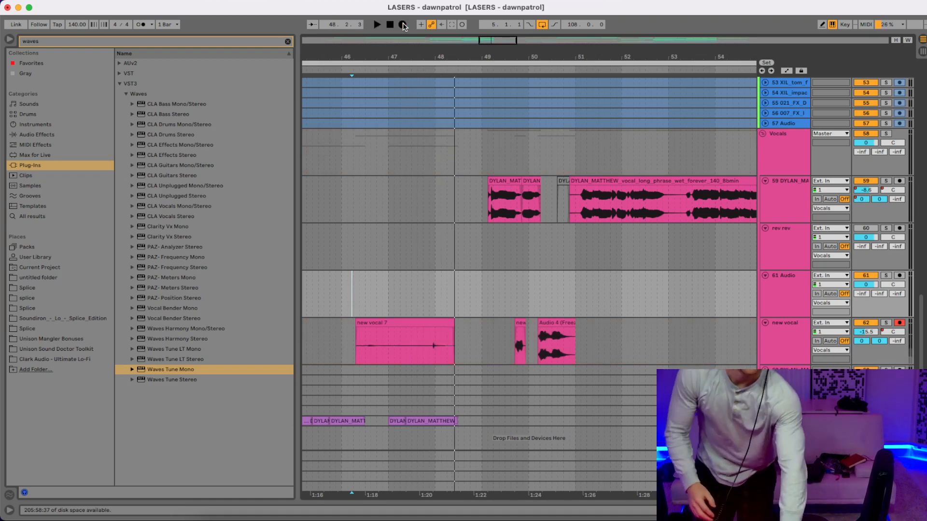
pyautogui.click(400, 321)
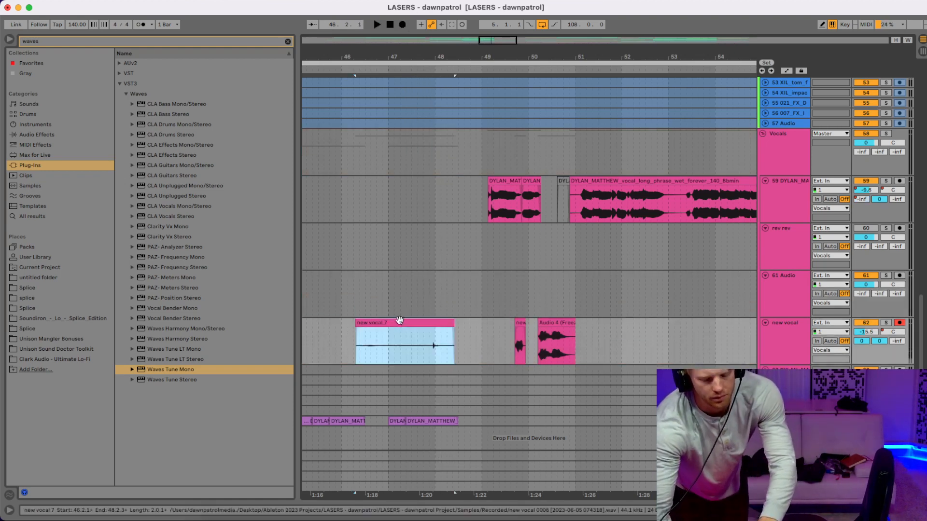
# Step: Delete the latest take on the new vocal track and record another one on track 61 Audio, playing from about bar 46
pyautogui.press('Delete')
pyautogui.click(899, 280)
pyautogui.click(343, 298)
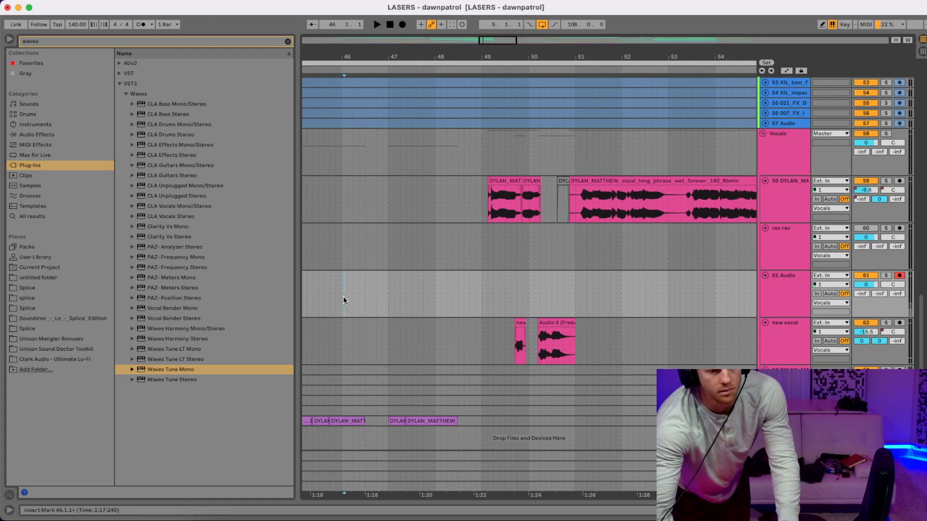
pyautogui.press('space')
pyautogui.click(403, 25)
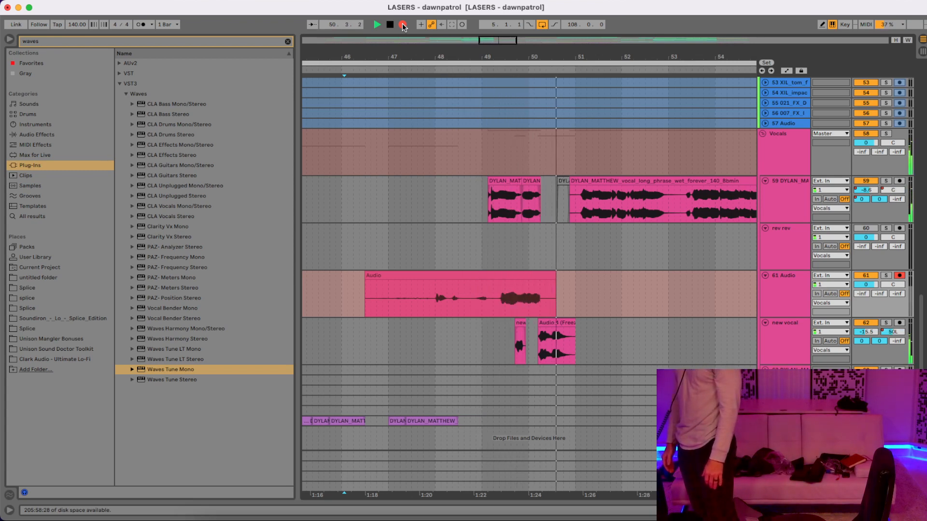
pyautogui.press('space')
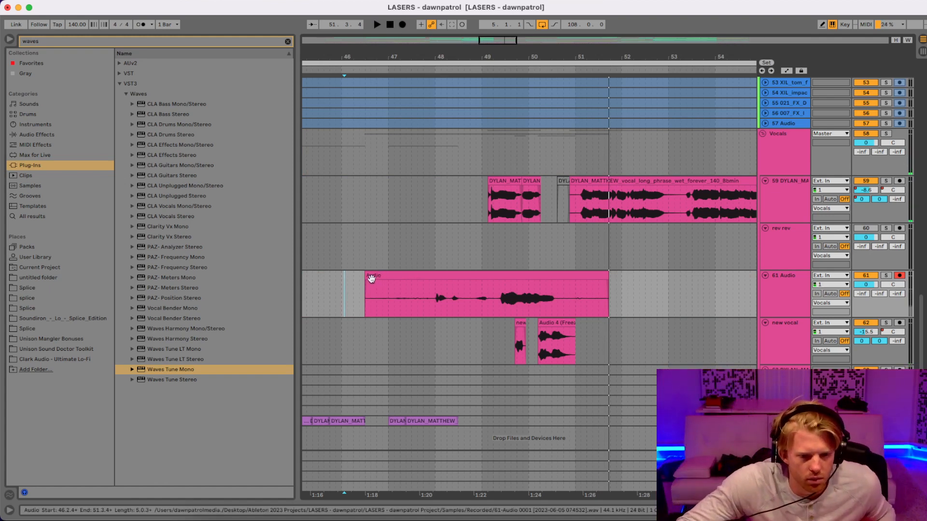
# Step: Trim the new recording on track 61 to the sung phrase, about 49.2.3 to 50.3.2, and turn off its warping
pyautogui.moveTo(366, 276); pyautogui.dragTo(500, 273)
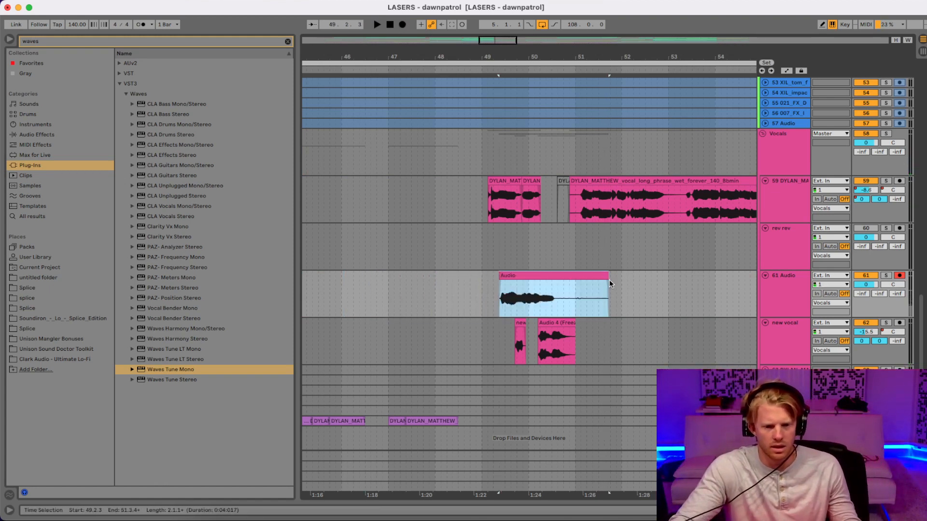
pyautogui.moveTo(609, 279); pyautogui.dragTo(554, 278)
pyautogui.doubleClick(529, 290)
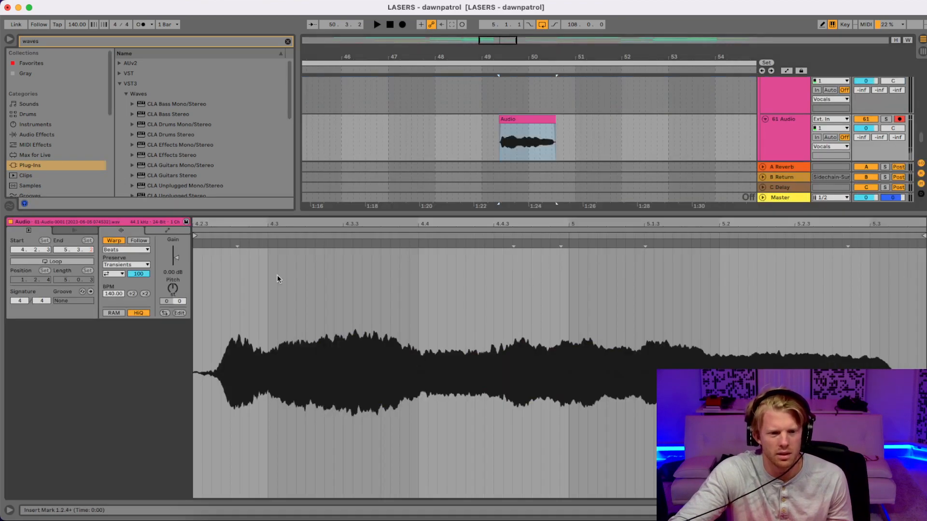
pyautogui.click(114, 241)
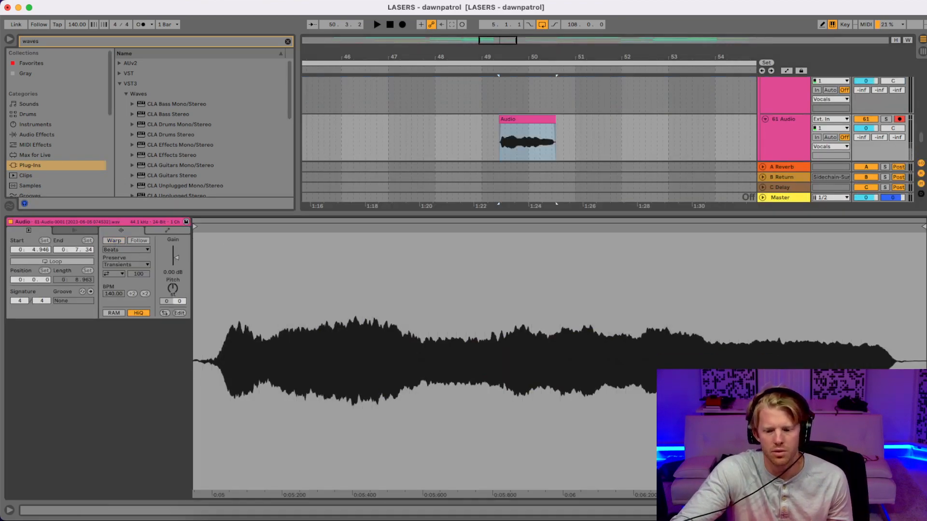
pyautogui.click(920, 510)
pyautogui.click(532, 277)
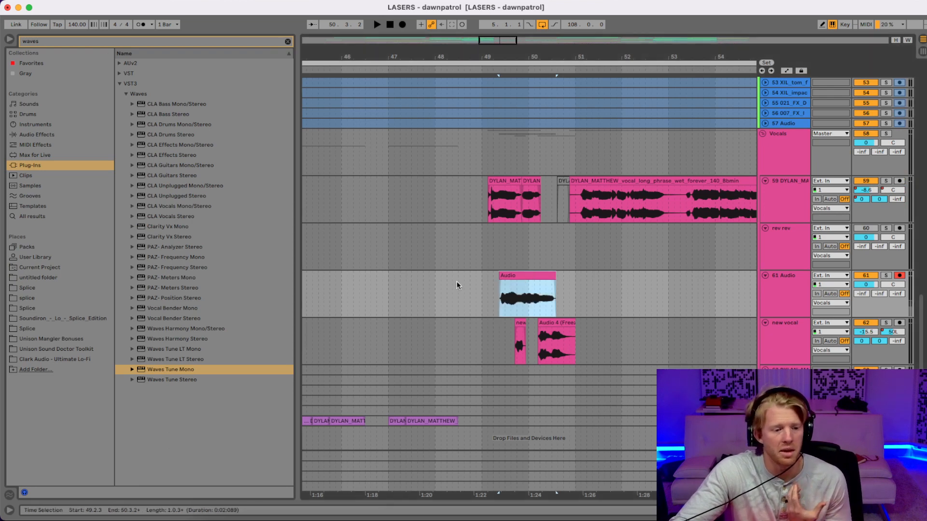
# Step: Load Waves Tune Mono on track 61 Audio and play the trimmed clip through it to capture its pitch
pyautogui.click(170, 370)
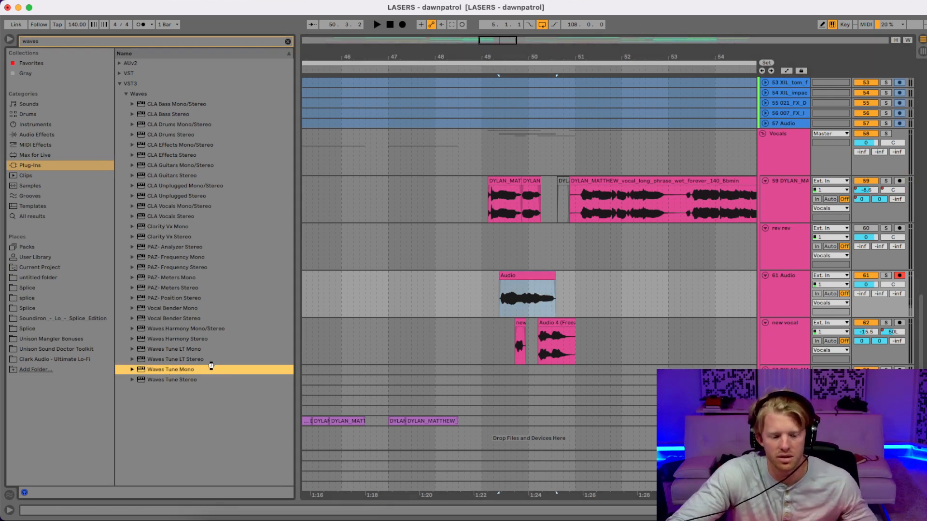
pyautogui.doubleClick(211, 370)
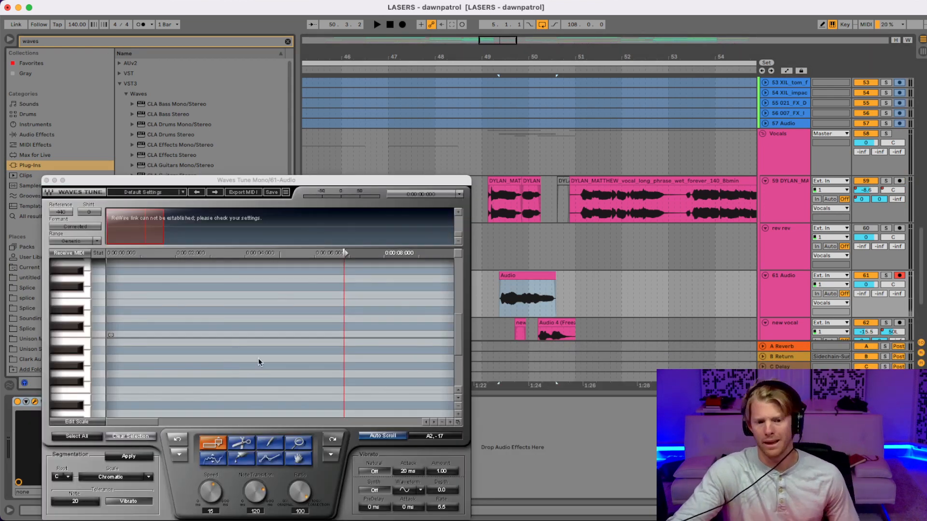
pyautogui.click(510, 283)
pyautogui.press('space')
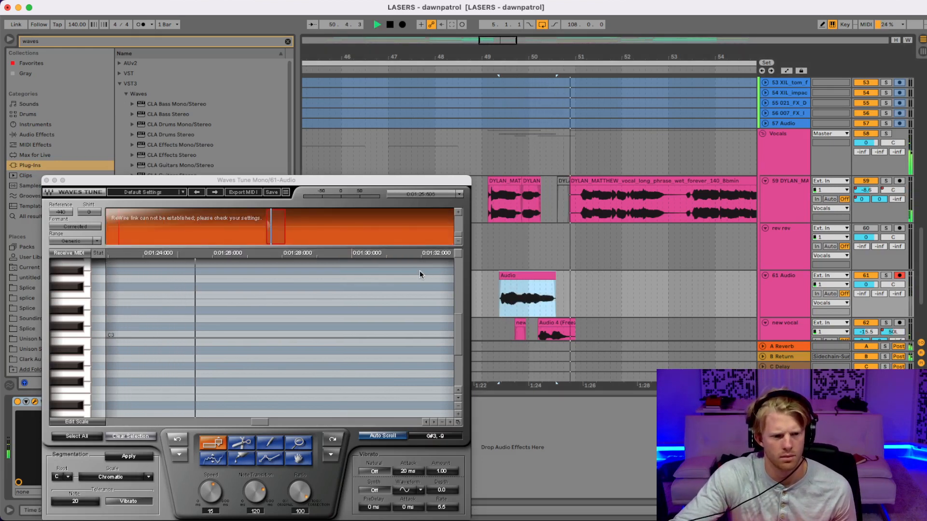
pyautogui.press('space')
# Step: In Waves Tune, lower the short stray segment within the phrase's first note to G#4, checking the pitch on the keyboard
pyautogui.moveTo(257, 423); pyautogui.dragTo(252, 422)
pyautogui.moveTo(455, 335); pyautogui.dragTo(454, 303)
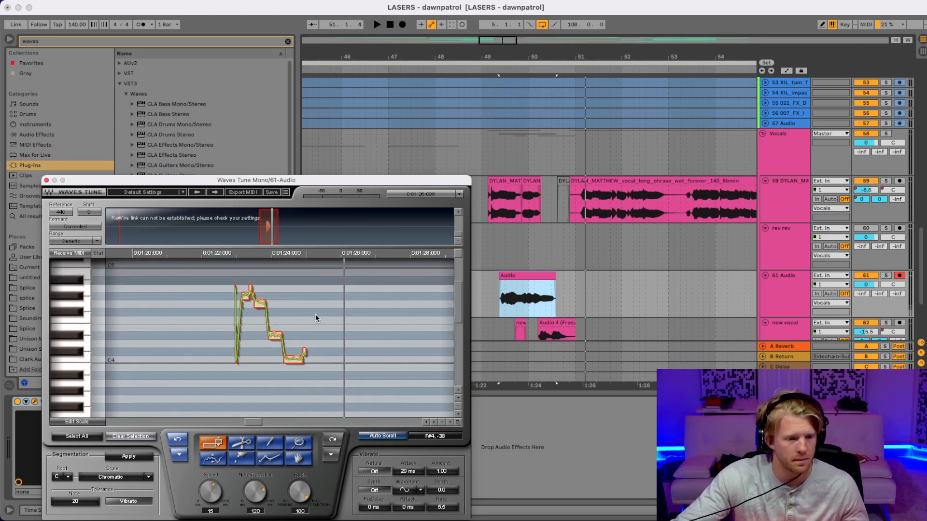
pyautogui.click(458, 414)
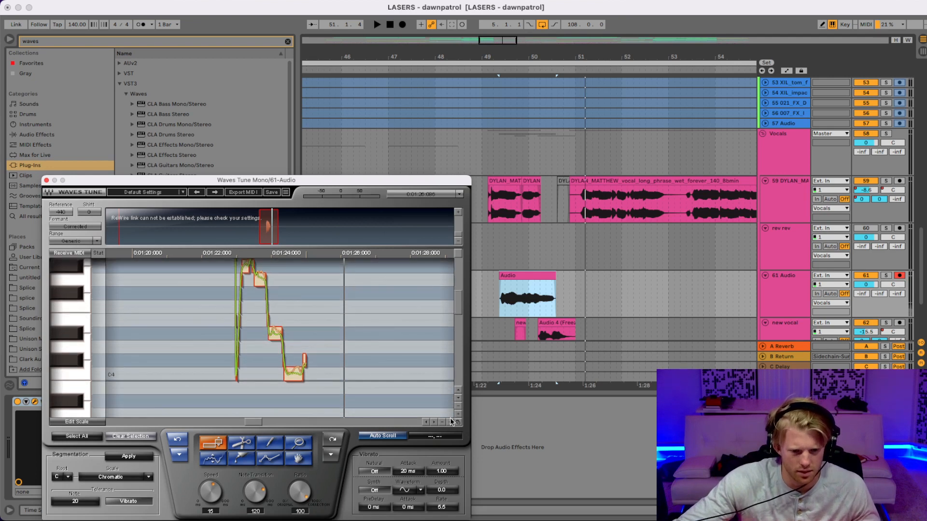
pyautogui.click(450, 421)
pyautogui.click(450, 421)
pyautogui.click(450, 422)
pyautogui.click(450, 421)
pyautogui.scroll(1, 324, 375)
pyautogui.scroll(1, 324, 375)
pyautogui.scroll(-1, 344, 364)
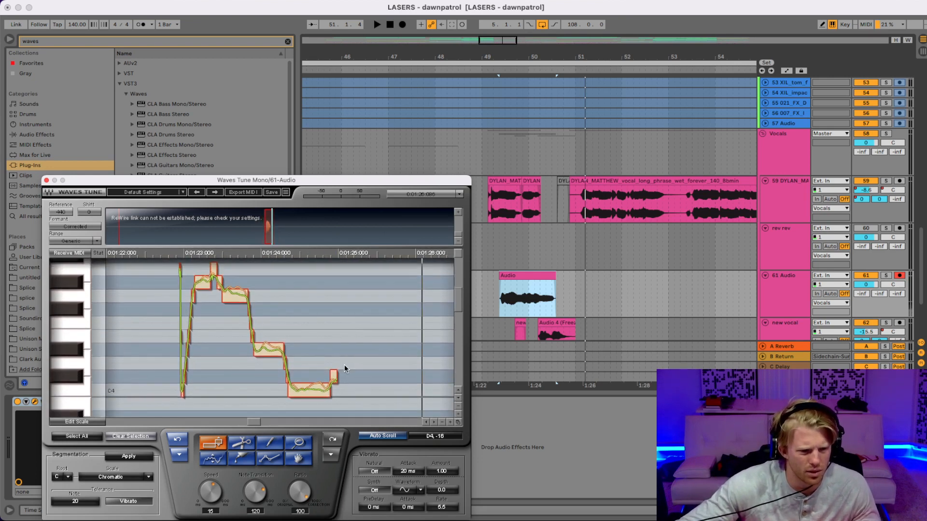
pyautogui.scroll(1, 344, 365)
pyautogui.click(65, 299)
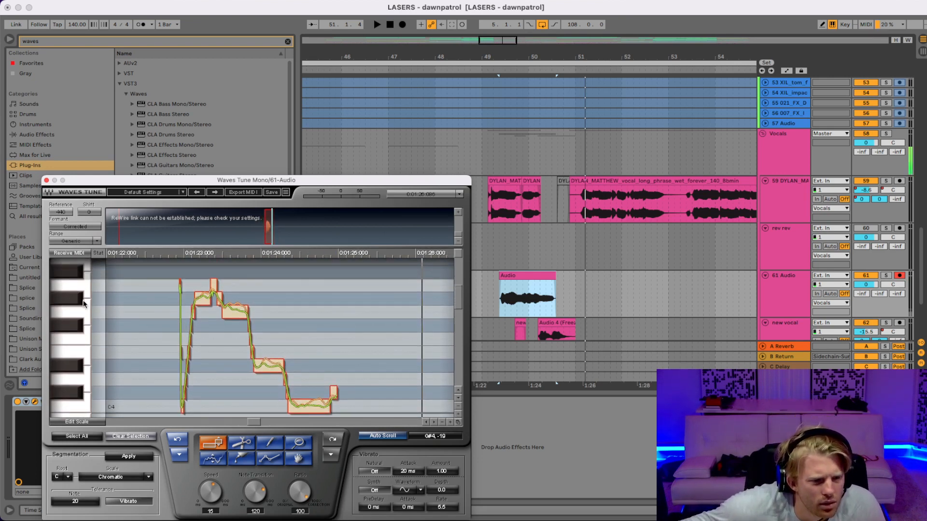
pyautogui.click(215, 288)
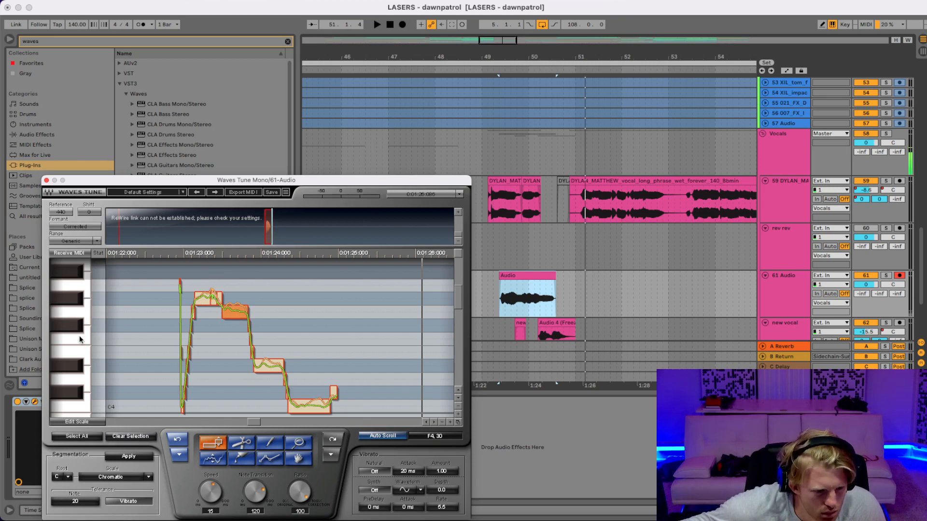
# Step: Check the phrase's ending pitches, lower the short final segment to C4, and set the ending's note transition to 13
pyautogui.click(284, 365)
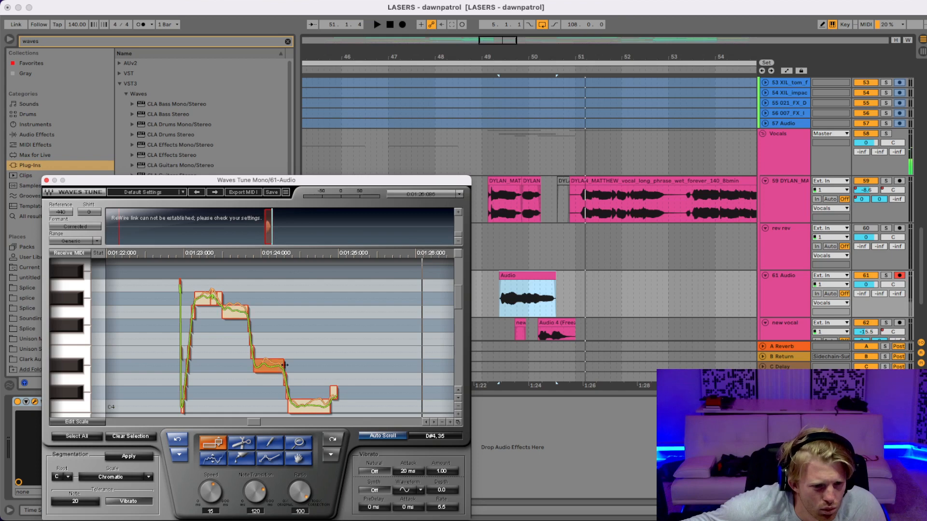
pyautogui.click(84, 411)
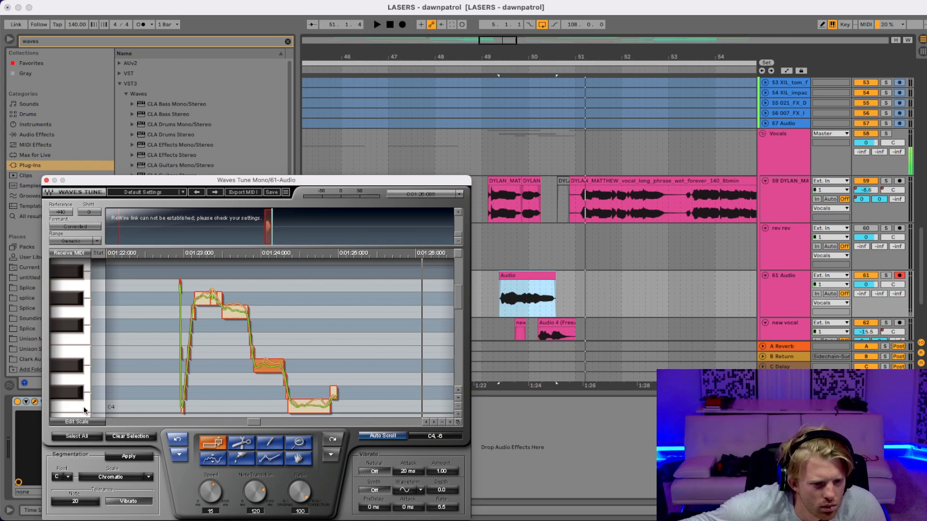
pyautogui.click(309, 411)
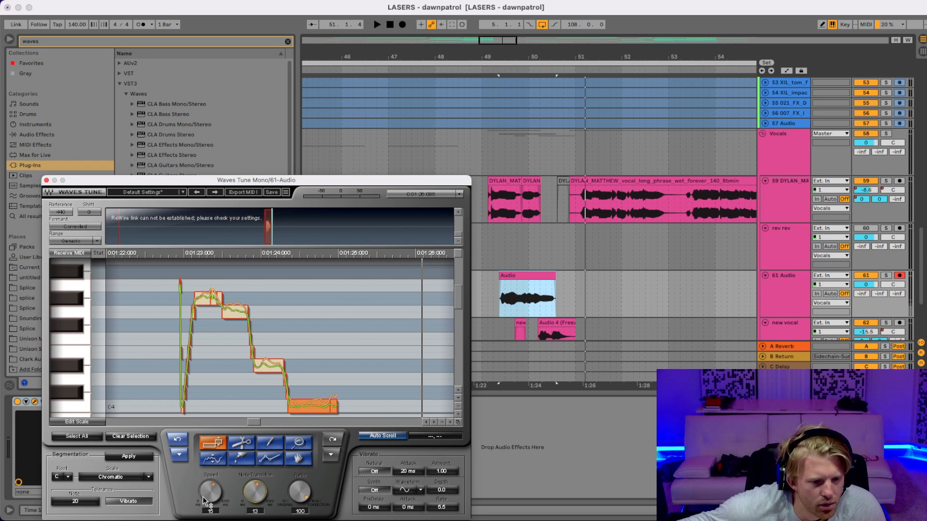
# Step: Set note transition 6 on the D#4 note, speed 6 and transition 34 on G4, and speed 4 and transition 92 on G#4
pyautogui.click(275, 372)
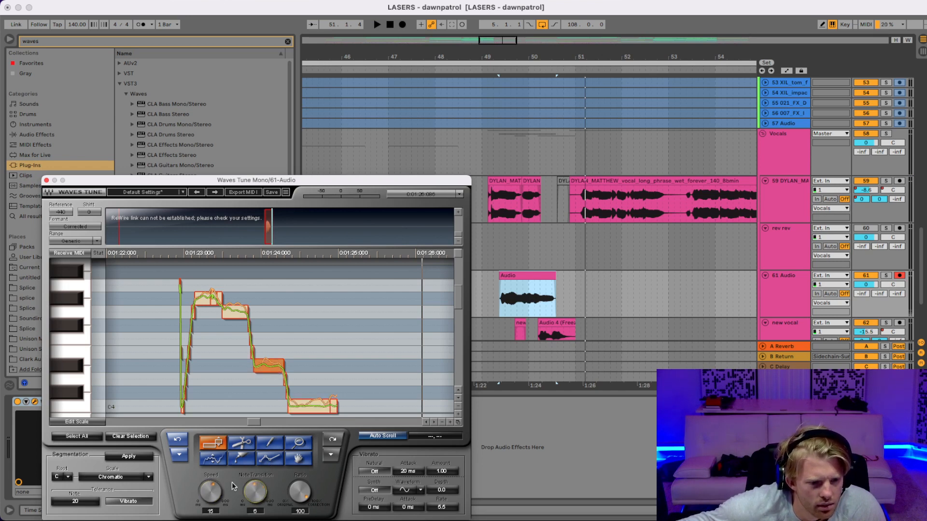
pyautogui.click(242, 318)
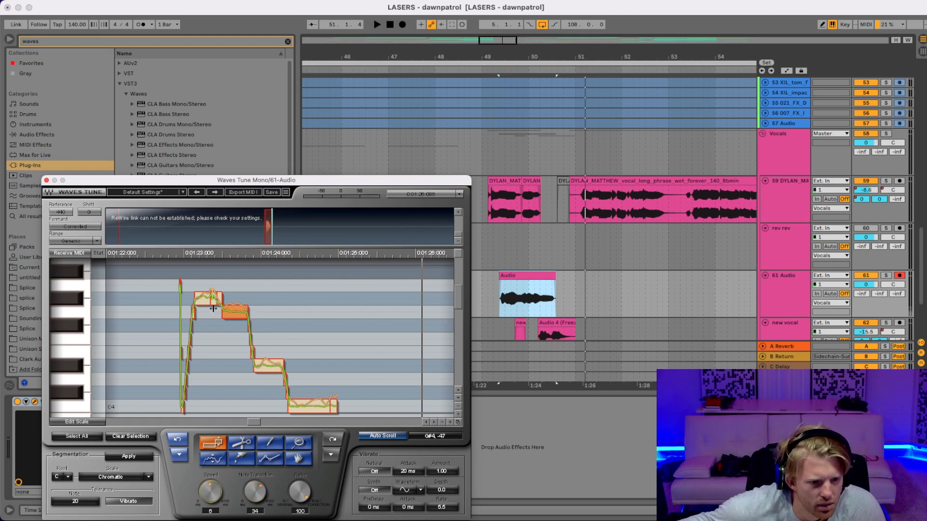
pyautogui.moveTo(233, 290); pyautogui.dragTo(214, 298)
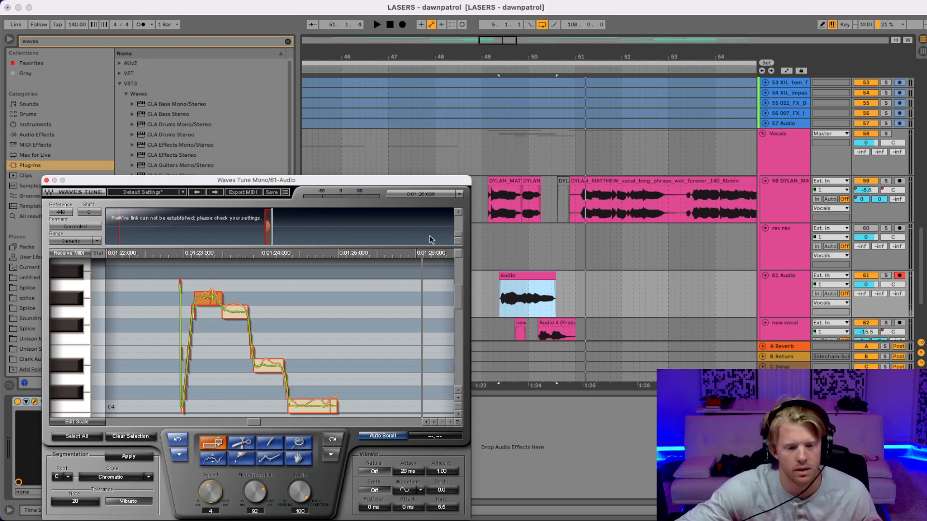
# Step: Raise track 61's Reverb and Return sends to 0, audition the tuned clip, and close the Waves Tune window
pyautogui.moveTo(868, 292); pyautogui.dragTo(868, 203)
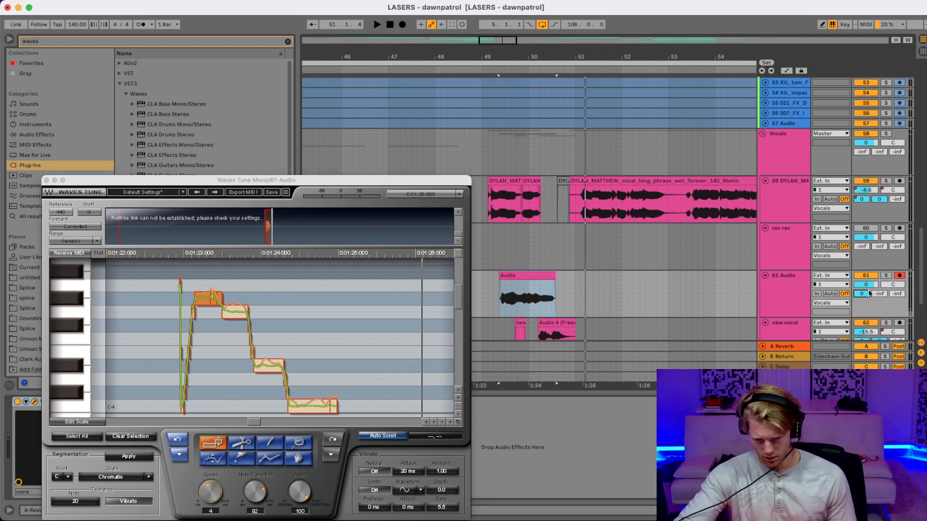
pyautogui.press('space')
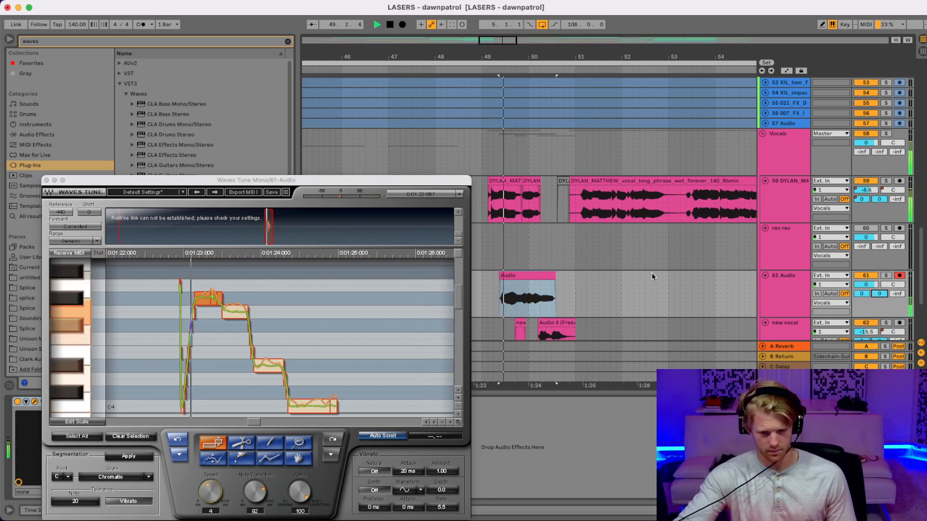
pyautogui.press('space')
pyautogui.click(46, 180)
# Step: Try the tuned clip on track 61 at about bar 49 and play from about 48.3.1
pyautogui.click(615, 297)
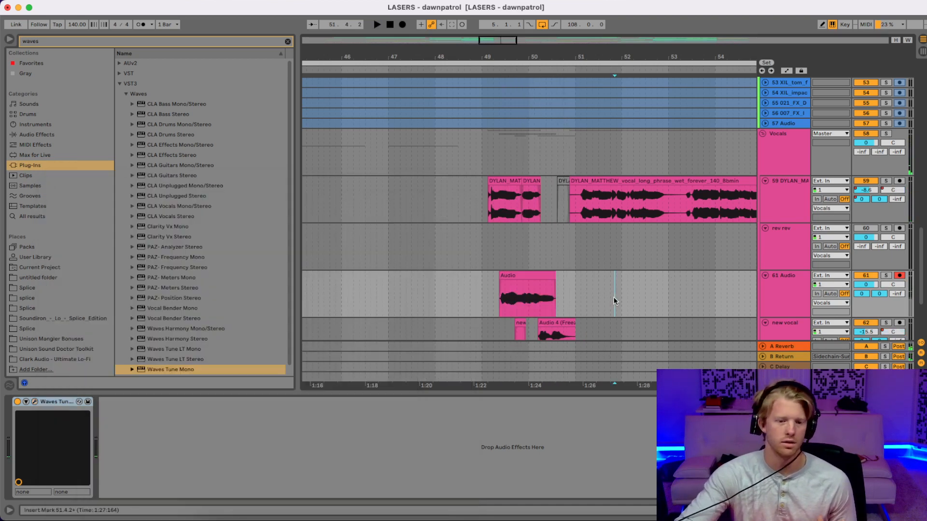
pyautogui.rightClick(586, 292)
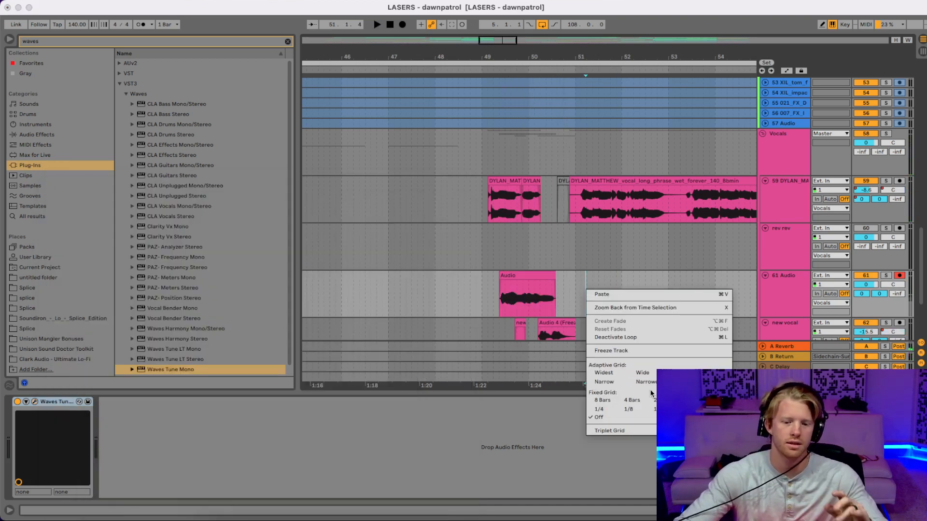
pyautogui.click(618, 416)
pyautogui.scroll(5, 595, 211)
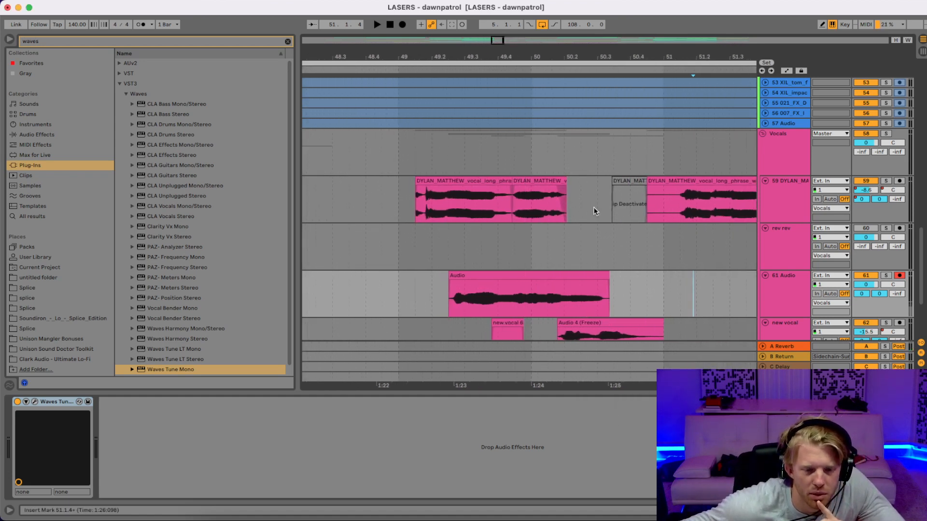
pyautogui.moveTo(519, 274); pyautogui.dragTo(467, 274)
pyautogui.click(339, 289)
pyautogui.press('space')
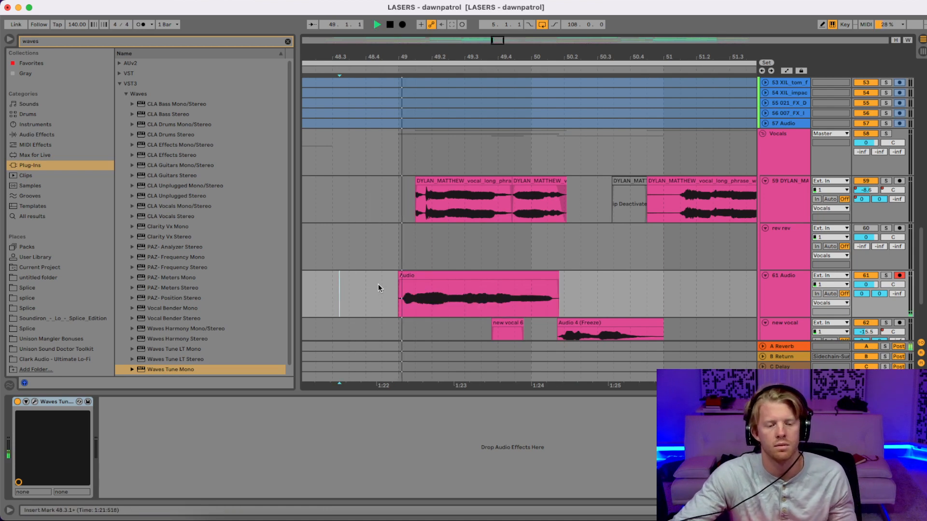
pyautogui.press('space')
# Step: Move the tuned clip on track 61 to start at about 49.1.4 and audition it from 48.4.1
pyautogui.moveTo(437, 276); pyautogui.dragTo(465, 274)
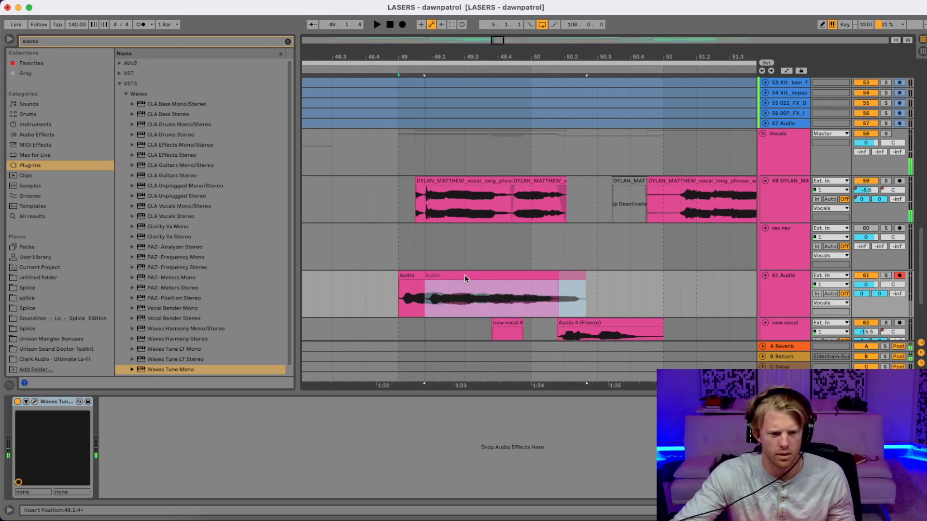
pyautogui.click(364, 295)
pyautogui.press('space')
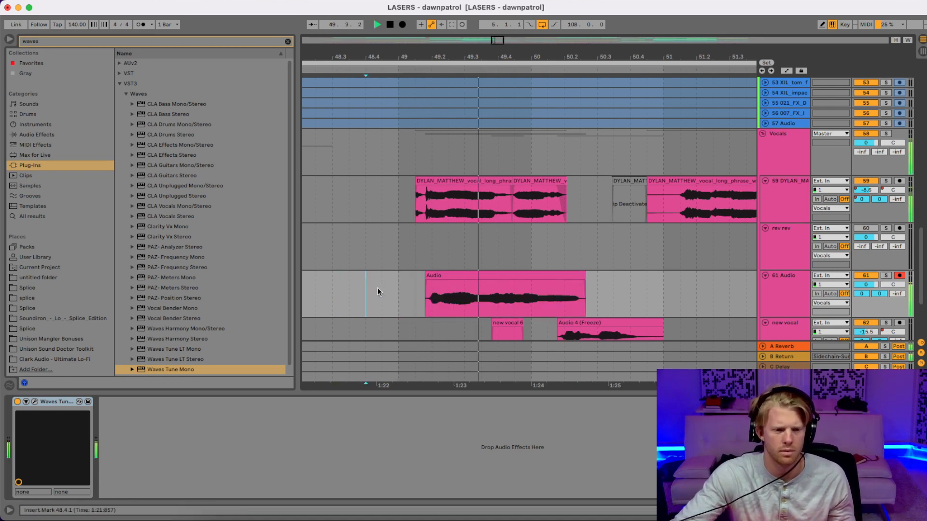
pyautogui.press('space')
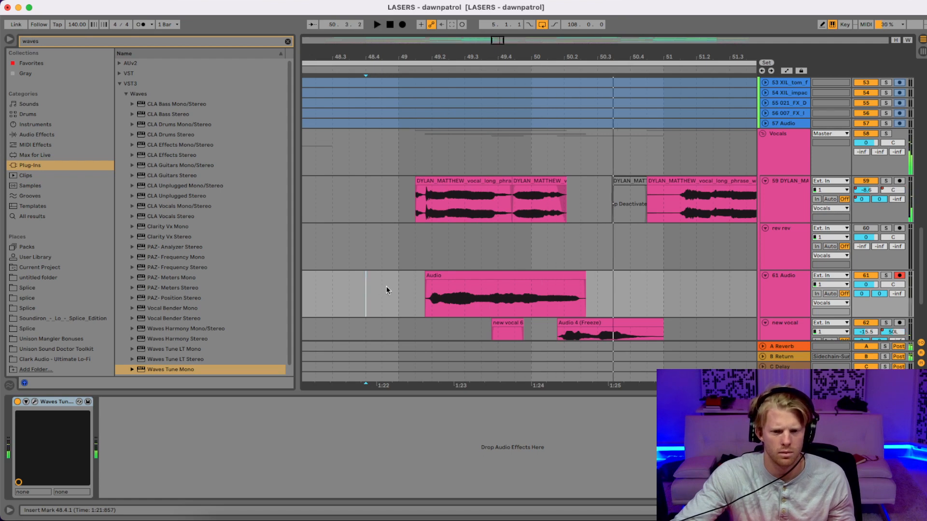
# Step: Freeze and flatten track 61 Audio to commit the pitch correction, and show the whole arrangement
pyautogui.click(473, 274)
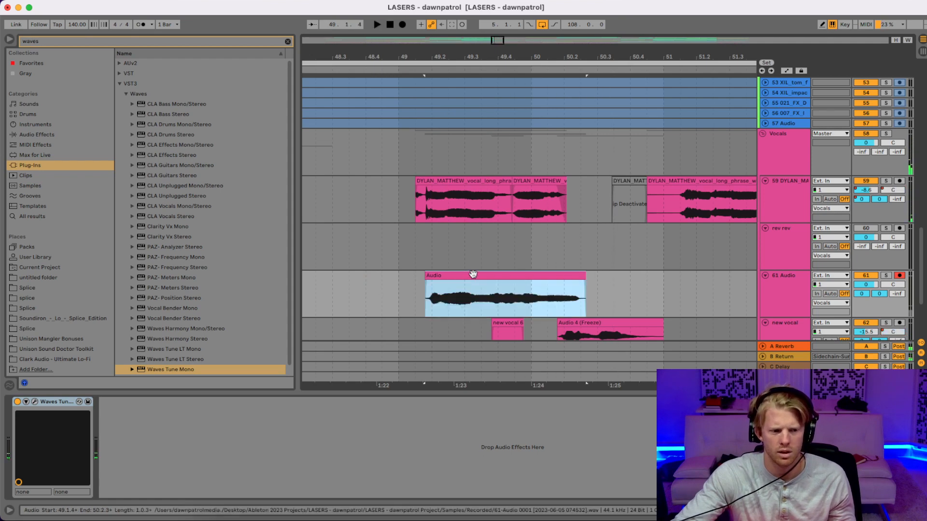
pyautogui.rightClick(792, 275)
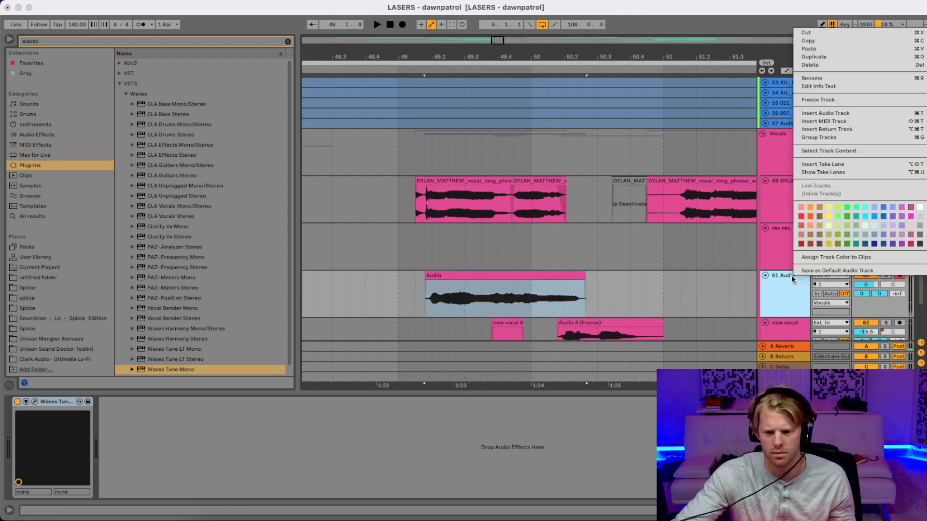
pyautogui.click(831, 101)
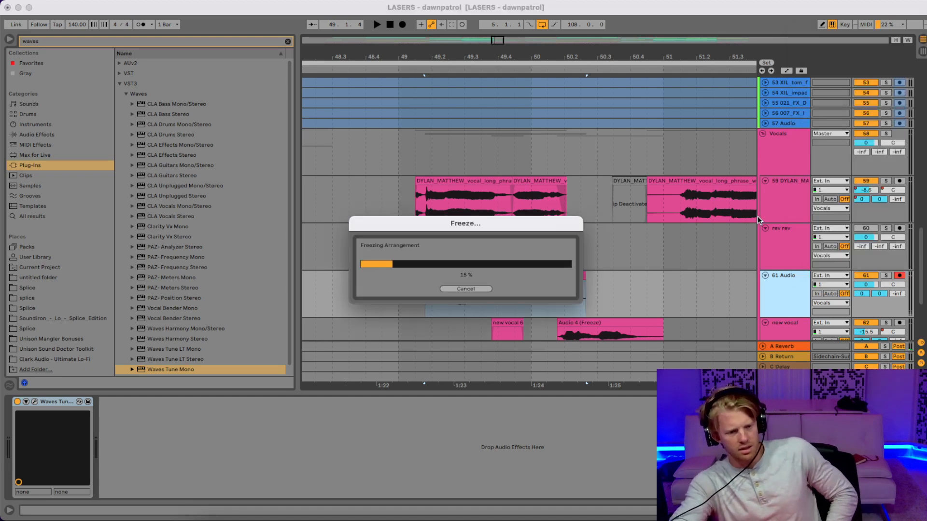
pyautogui.rightClick(776, 284)
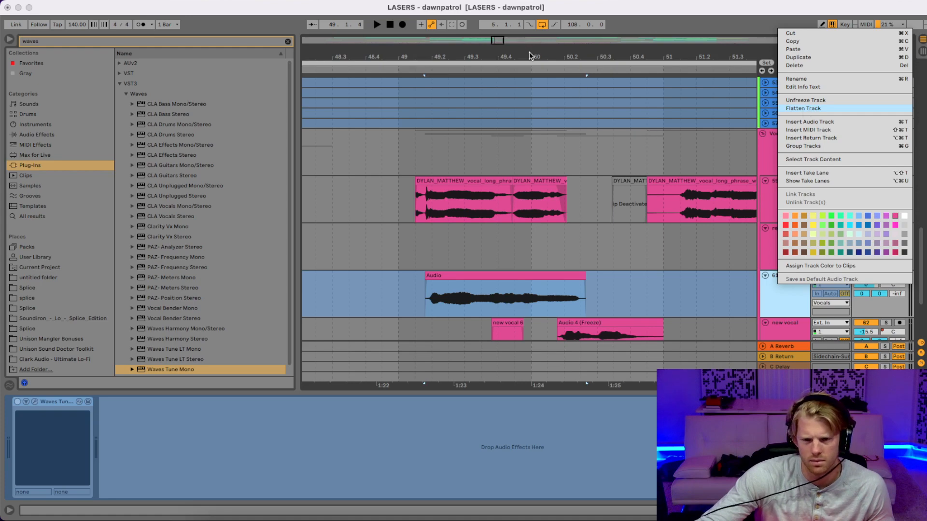
pyautogui.moveTo(529, 56); pyautogui.dragTo(568, 25)
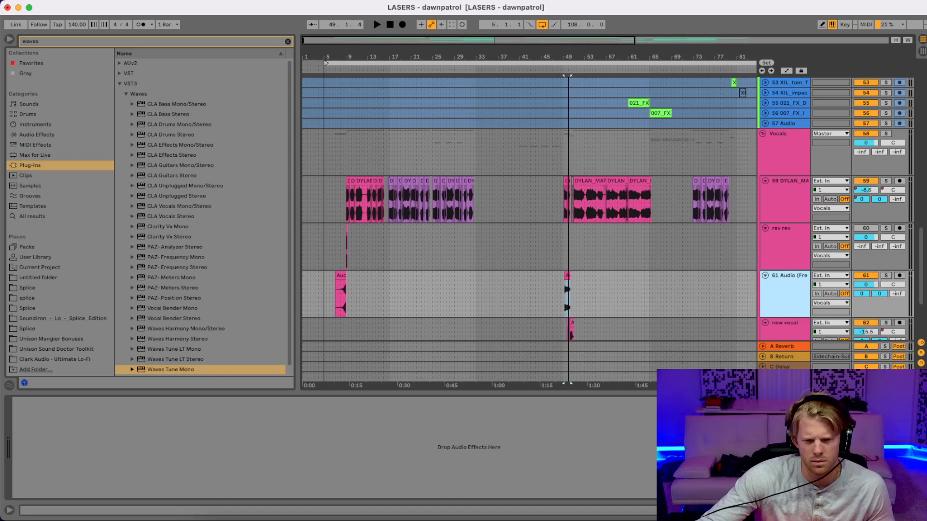
# Step: Audition the clip at bars 7 to 9 on track 61, soloing the track during playback
pyautogui.click(341, 294)
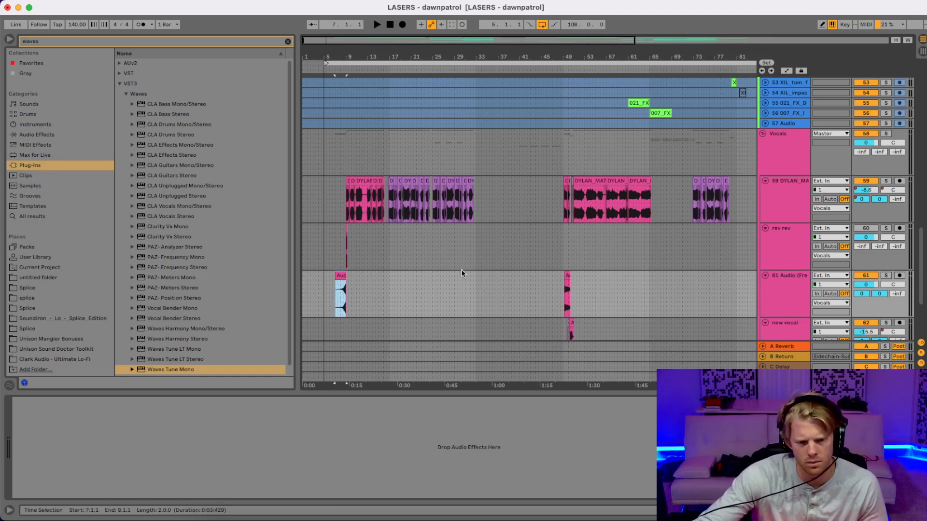
pyautogui.press('space')
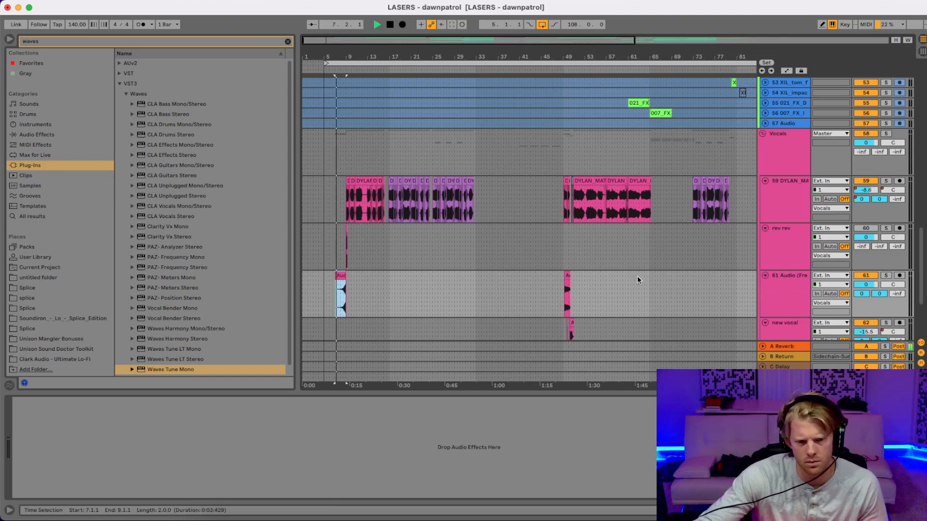
pyautogui.click(885, 275)
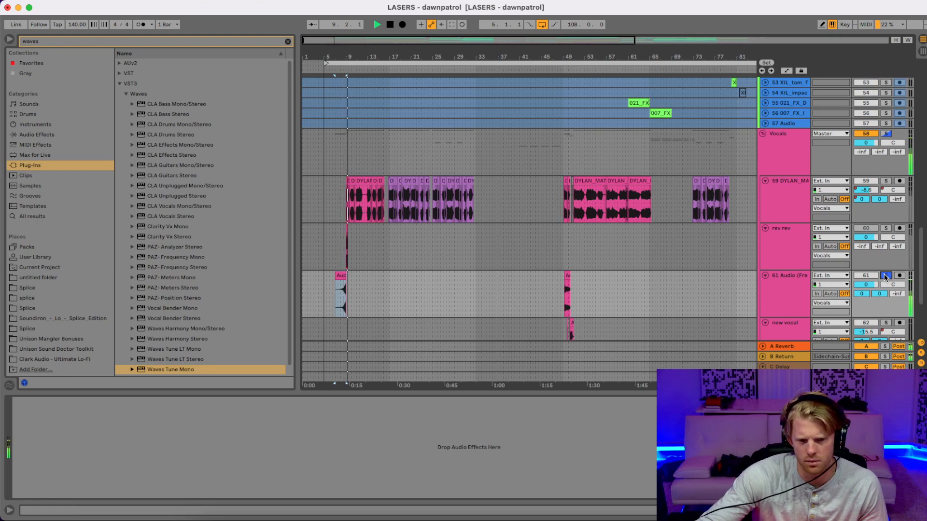
pyautogui.press('space')
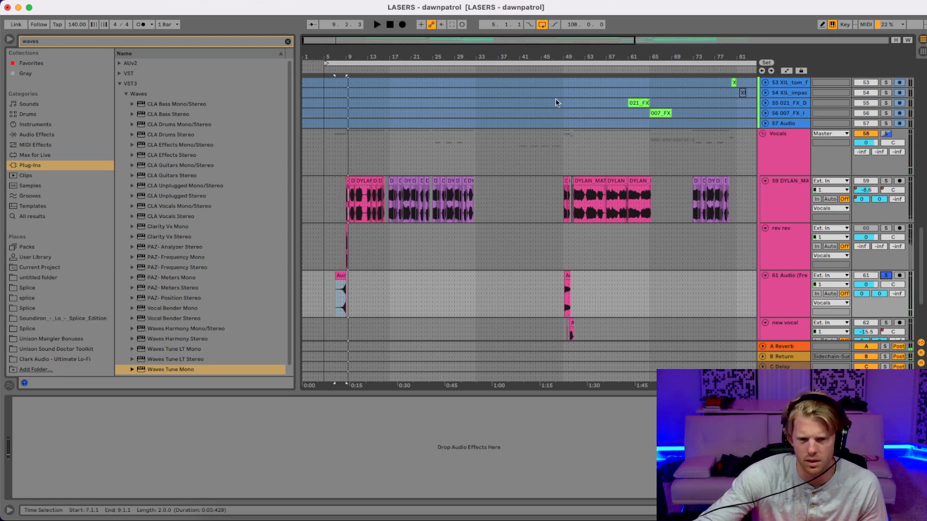
# Step: Replay the soloed bar 7 clip on track 61, and turn off the track's solo to hear it in the full mix
pyautogui.scroll(10, 575, 86)
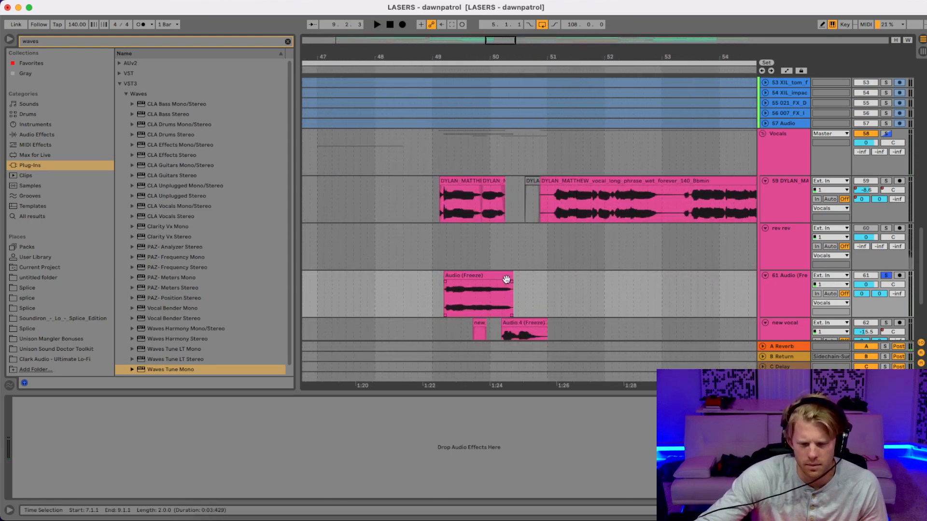
pyautogui.click(500, 277)
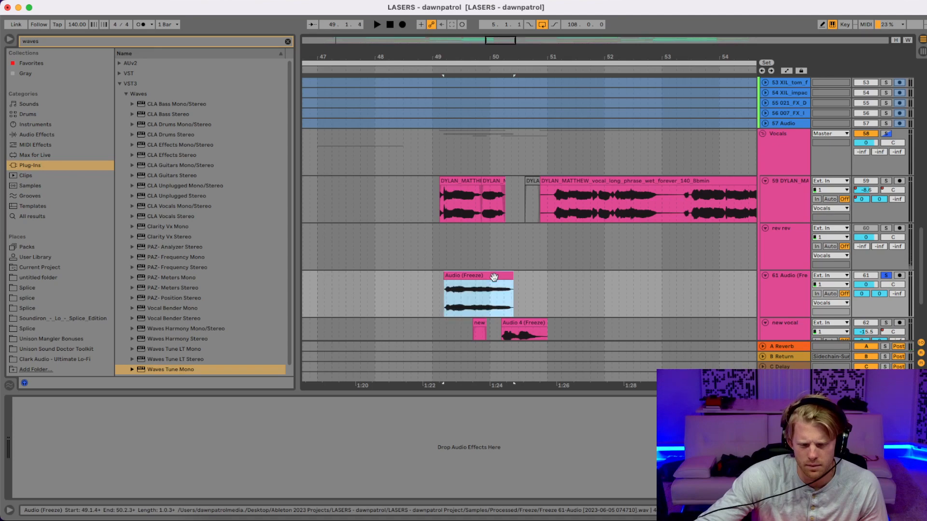
pyautogui.moveTo(409, 60); pyautogui.dragTo(452, 15)
pyautogui.click(323, 273)
pyautogui.press('space')
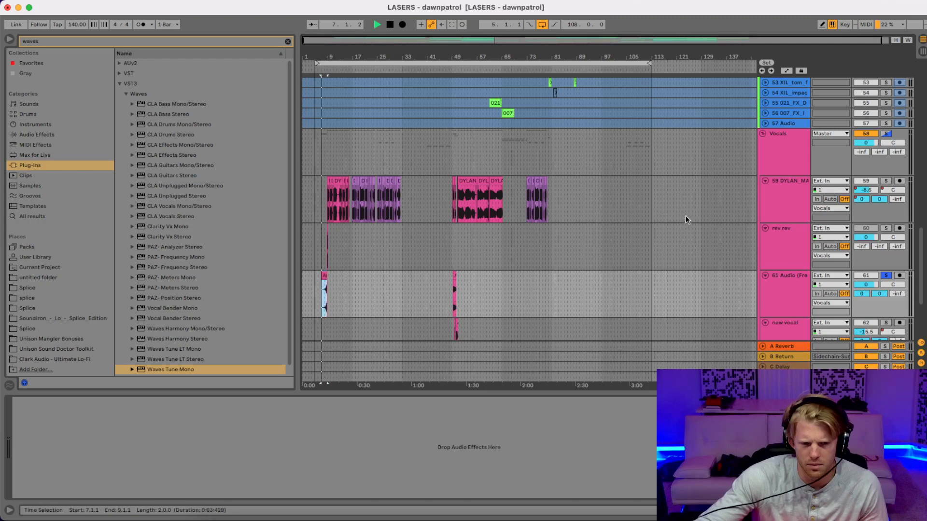
pyautogui.click(886, 276)
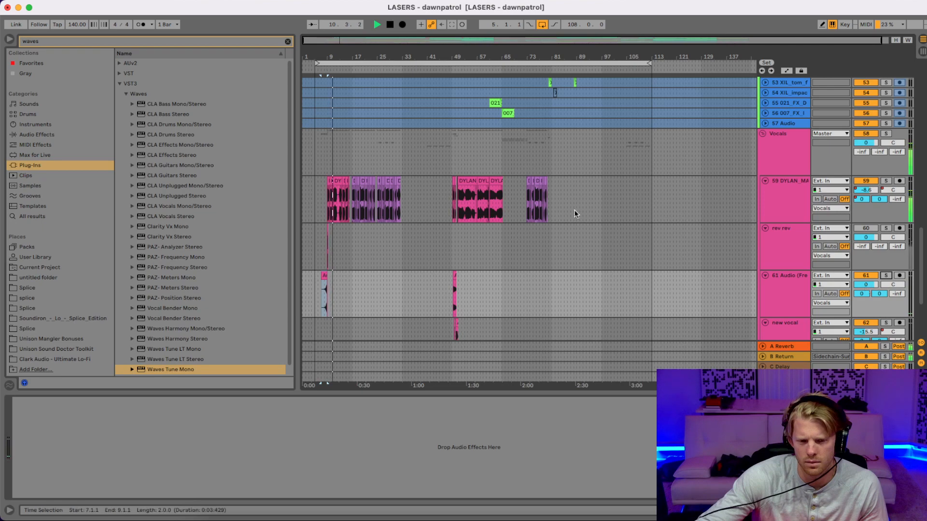
pyautogui.press('space')
# Step: Play the flattened clip on track 61 together with the lead vocal from about 48.4.1
pyautogui.moveTo(467, 59); pyautogui.dragTo(488, 183)
pyautogui.moveTo(404, 51); pyautogui.dragTo(482, 25)
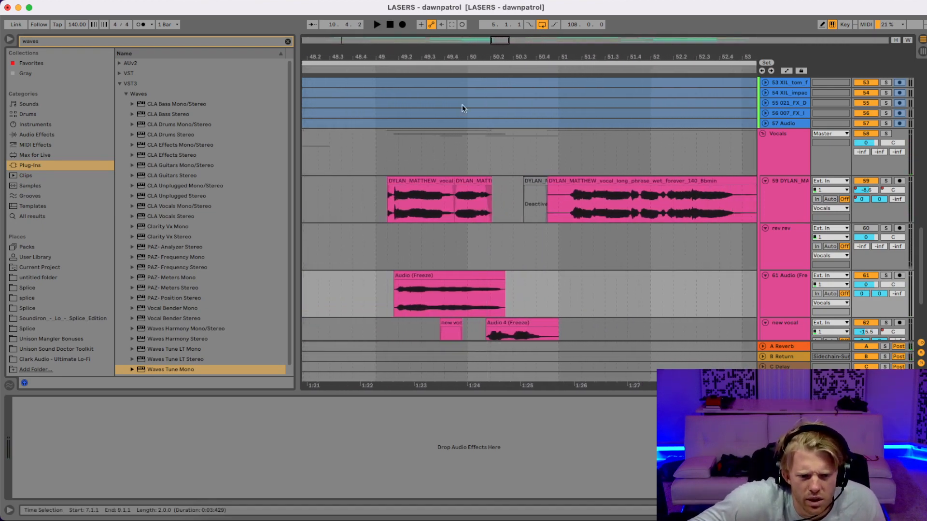
pyautogui.click(355, 297)
pyautogui.press('space')
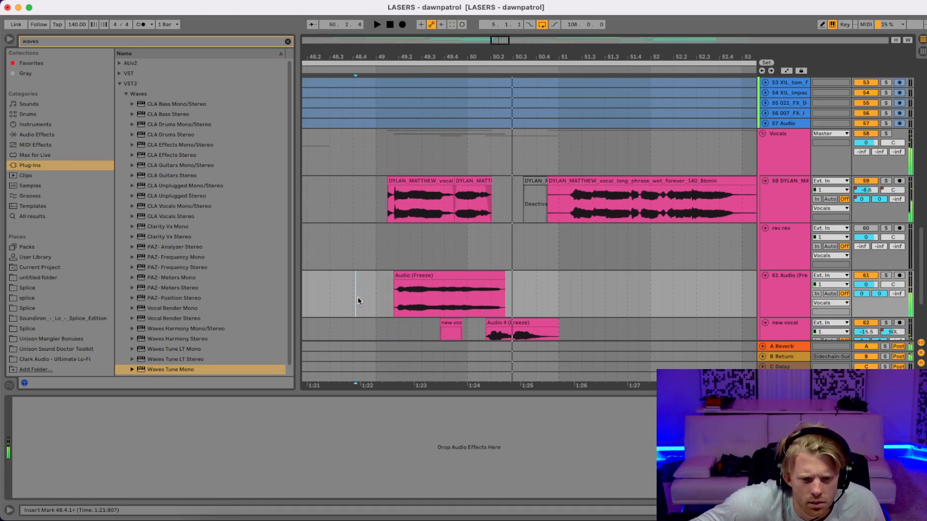
pyautogui.press('space')
# Step: Try turning off Warp for the flattened clip at bar 49 on track 61 and audition it
pyautogui.click(425, 274)
pyautogui.click(425, 274)
pyautogui.doubleClick(449, 294)
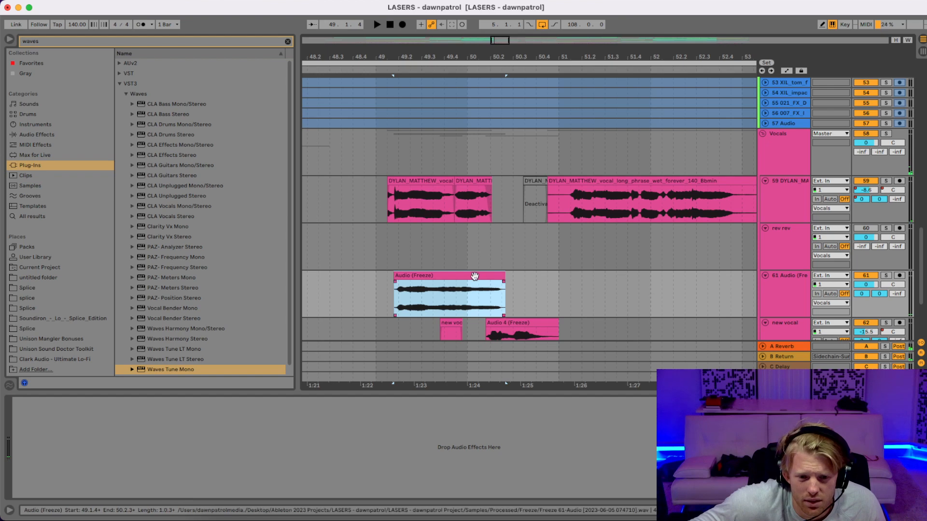
pyautogui.click(112, 240)
pyautogui.press('space')
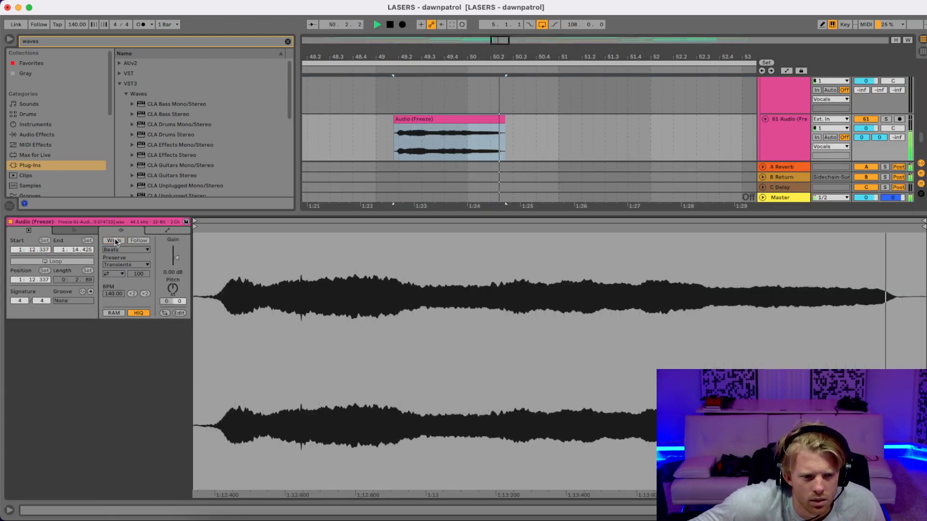
pyautogui.press('space')
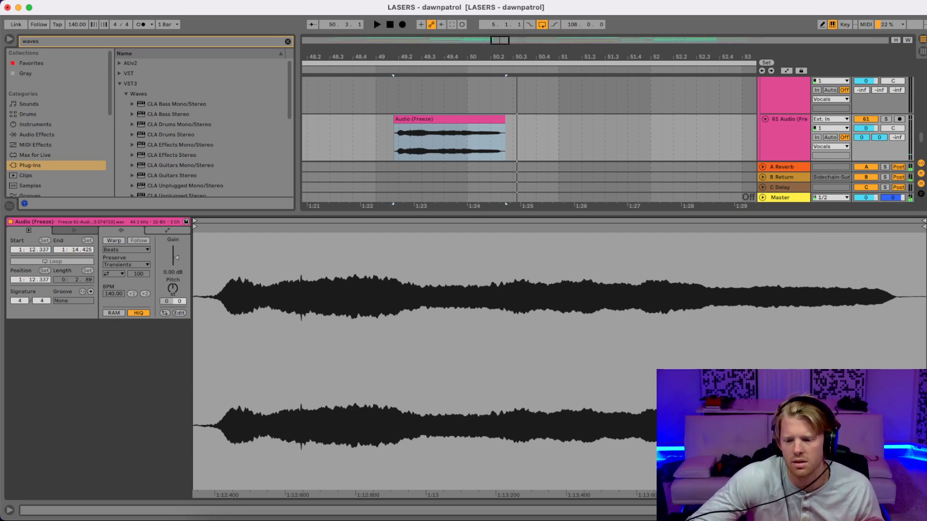
pyautogui.hotkey('shift', 'Tab')
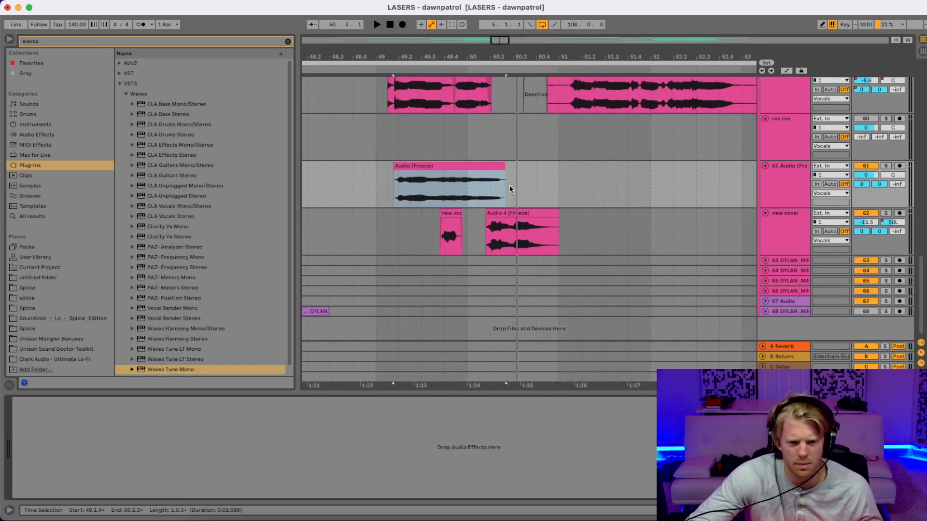
# Step: Undo back to the frozen, unflattened state of track 61 and audition the clip at bar 49 soloed
pyautogui.press('super+z')
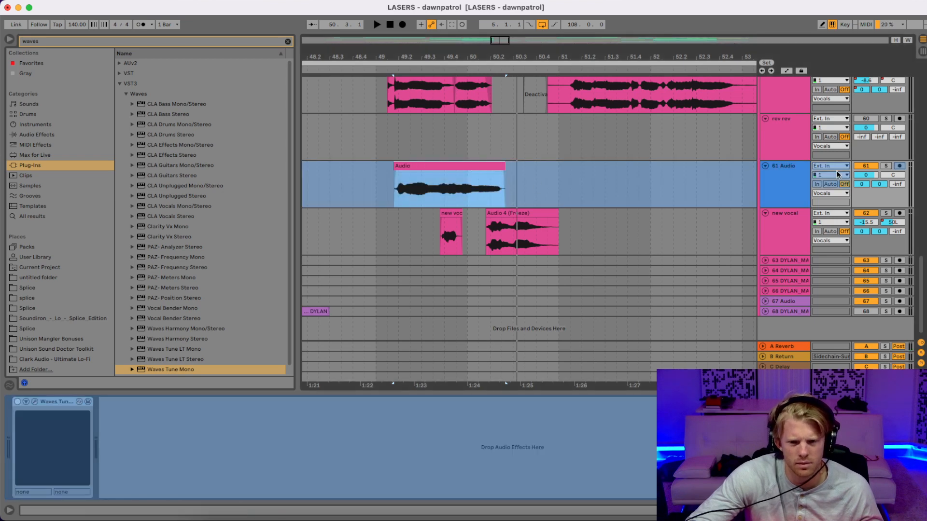
pyautogui.click(885, 166)
pyautogui.press('space')
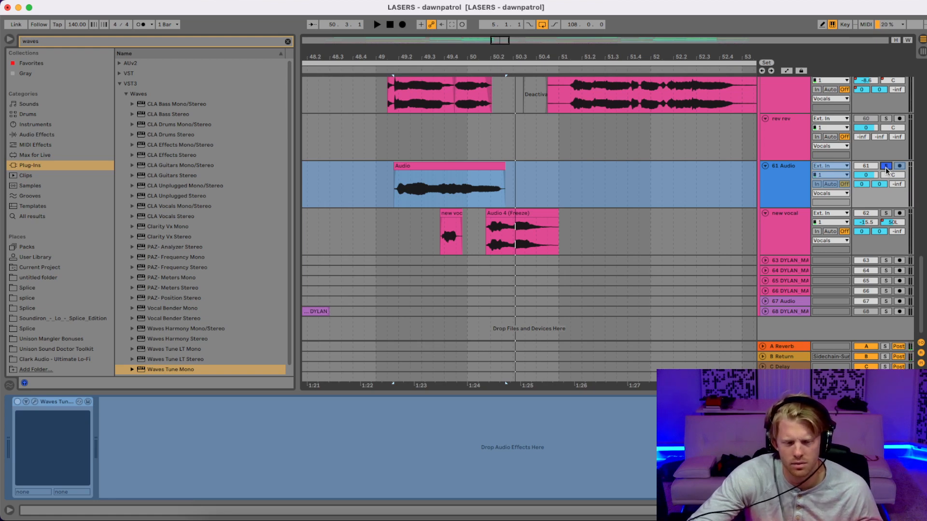
pyautogui.press('space')
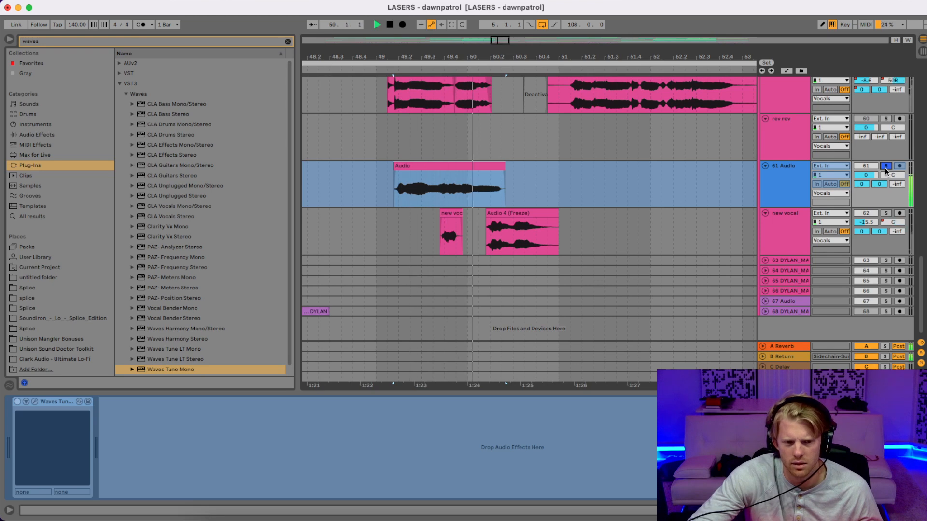
pyautogui.press('space')
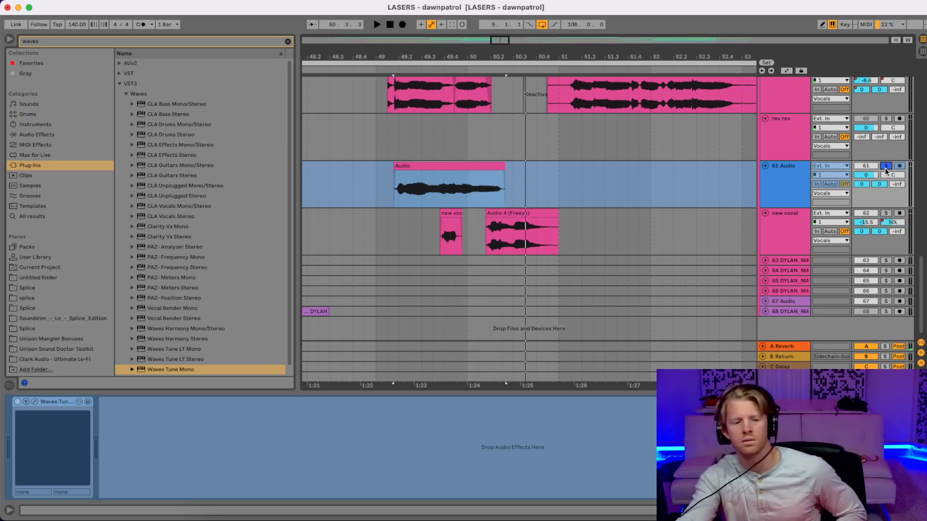
# Step: Delete the clip at about bar 49 from track 61 Audio and unfreeze the track
pyautogui.moveTo(463, 54); pyautogui.dragTo(588, 30)
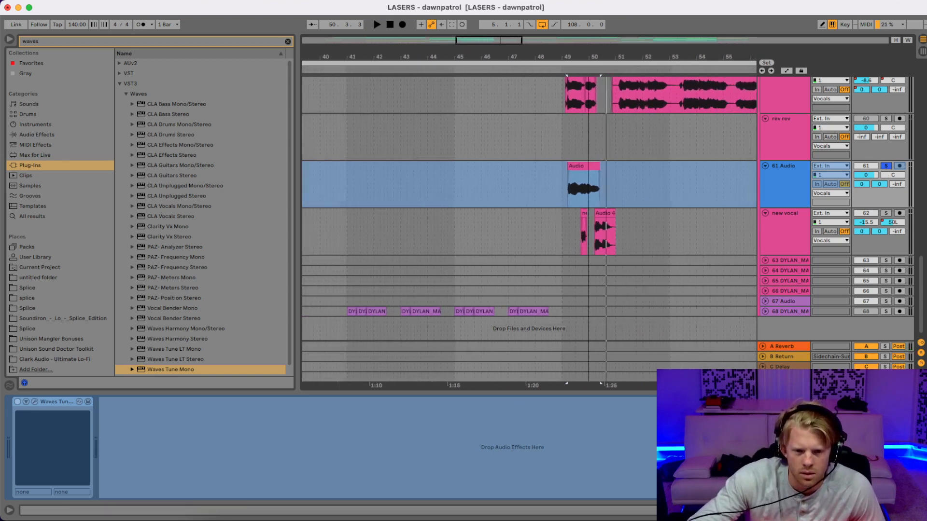
pyautogui.click(588, 170)
pyautogui.rightClick(589, 169)
pyautogui.click(589, 172)
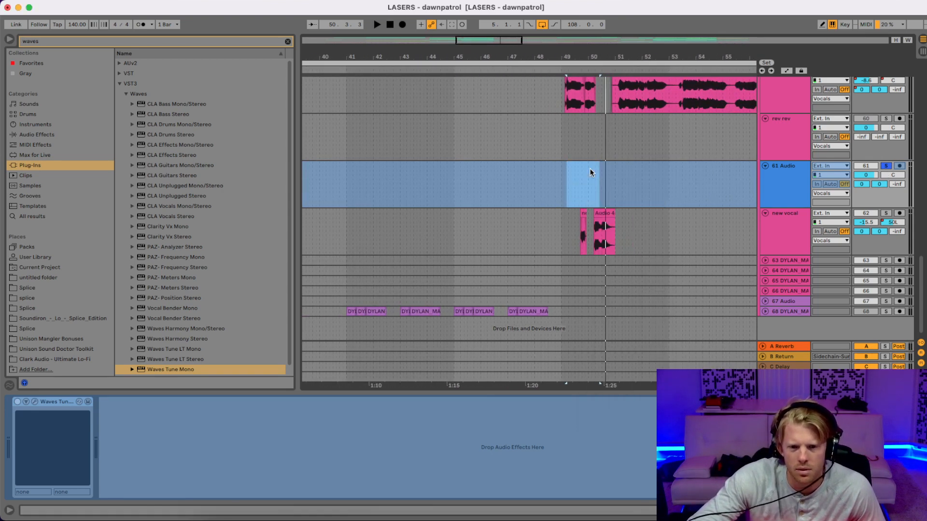
pyautogui.click(806, 184)
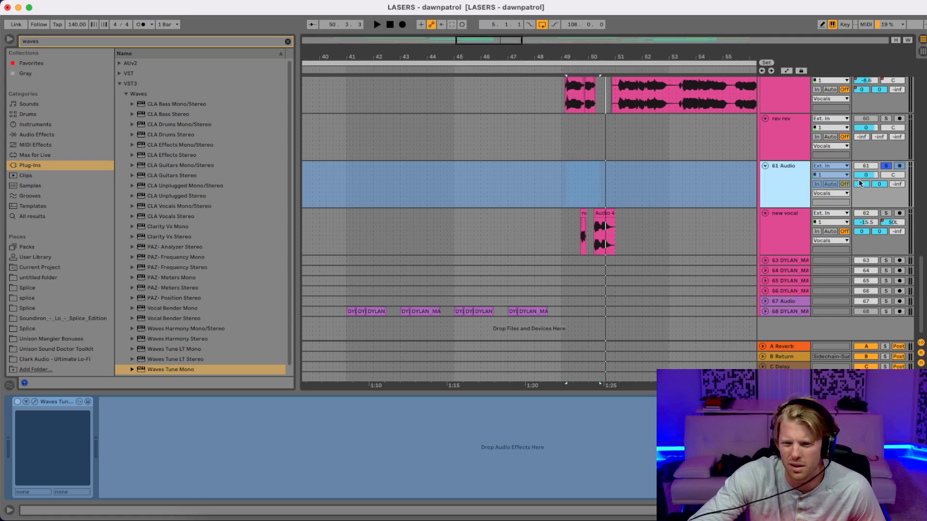
pyautogui.rightClick(796, 180)
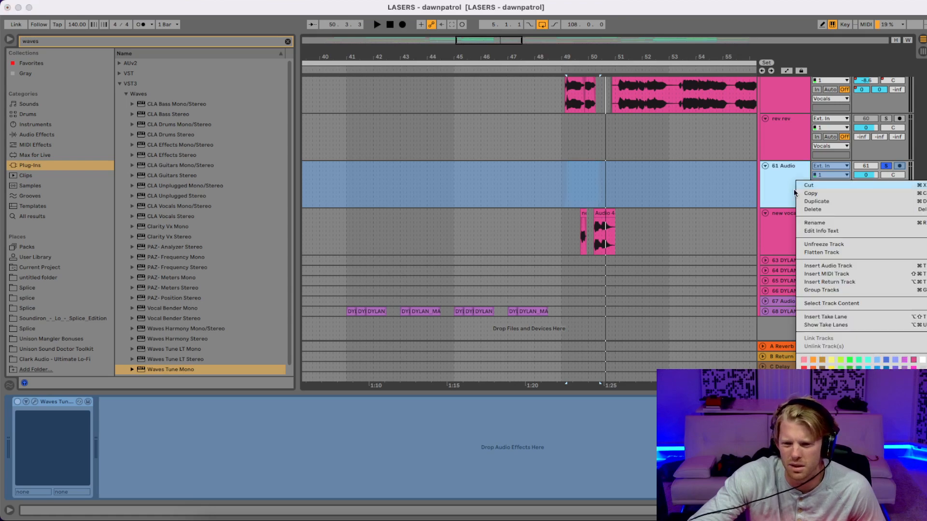
pyautogui.click(809, 247)
# Step: Freeze the tracks inside the Vocals group, starting with lead vocal track 59
pyautogui.click(614, 62)
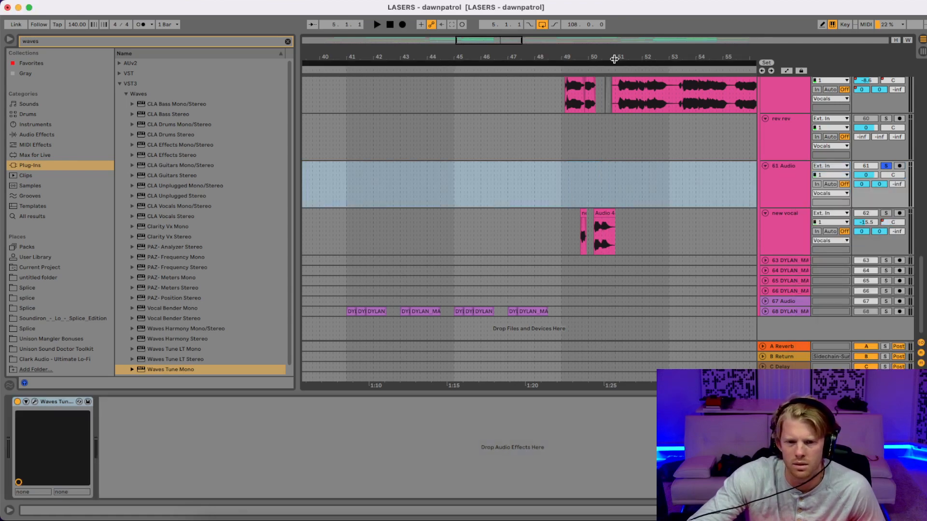
pyautogui.moveTo(615, 58); pyautogui.dragTo(615, 29)
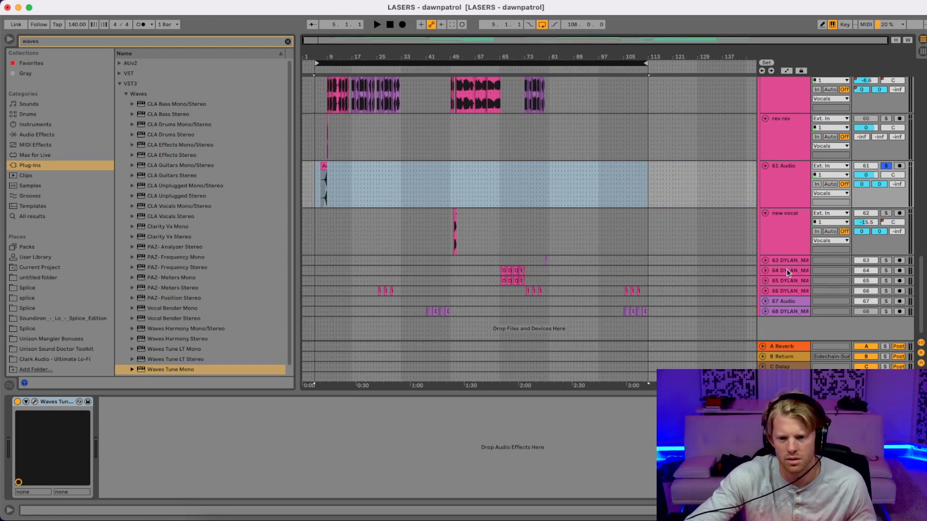
pyautogui.click(780, 305)
pyautogui.scroll(3, 784, 217)
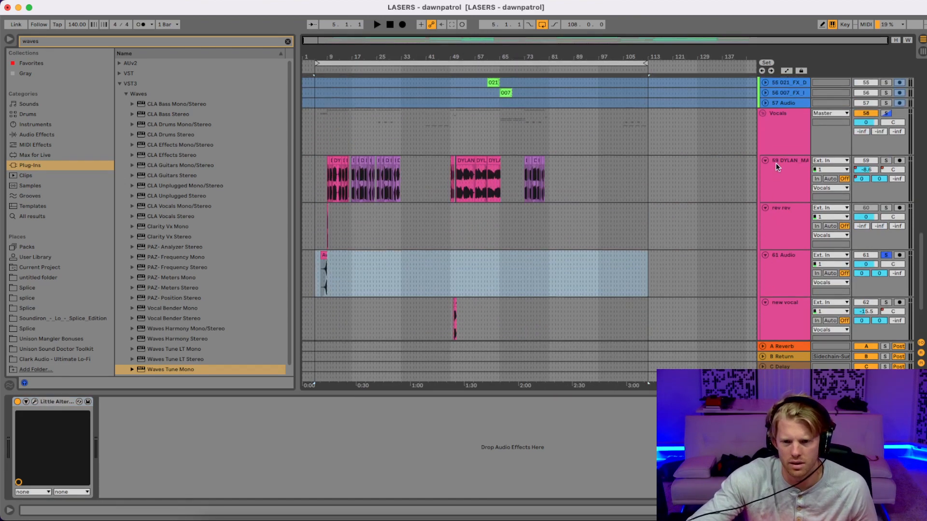
pyautogui.keyDown('shift'); pyautogui.click(786, 178); pyautogui.keyUp('shift')
pyautogui.rightClick(785, 177)
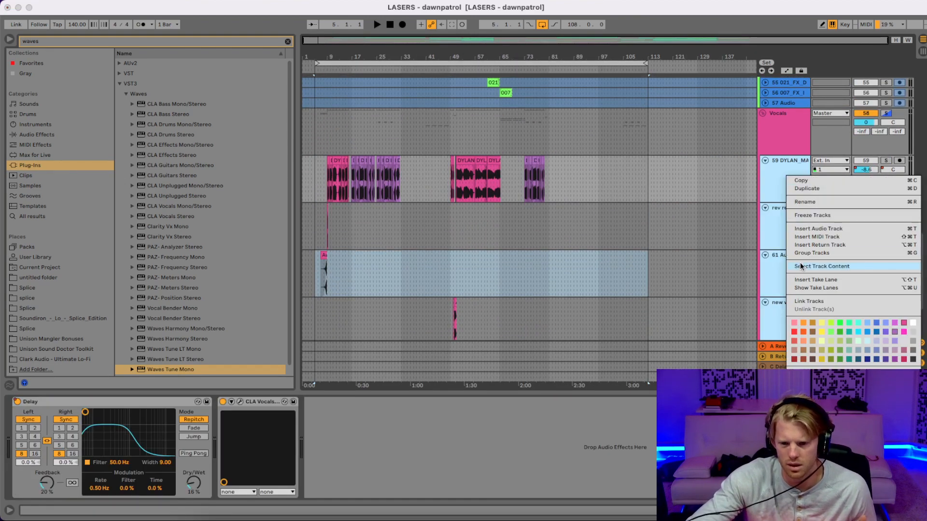
pyautogui.click(797, 215)
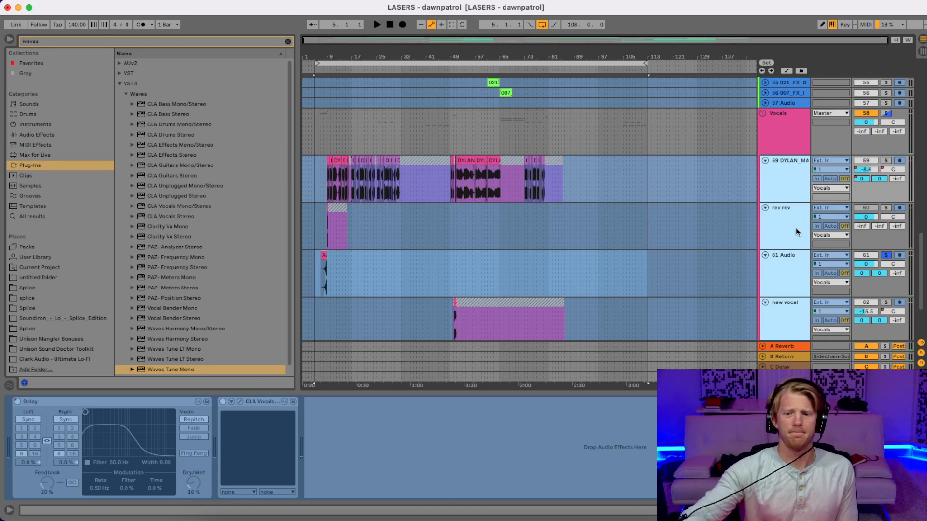
# Step: Turn off the solo on track 61 Audio and unfreeze only that track, leaving the other vocal tracks frozen
pyautogui.click(886, 255)
pyautogui.scroll(-2, 592, 271)
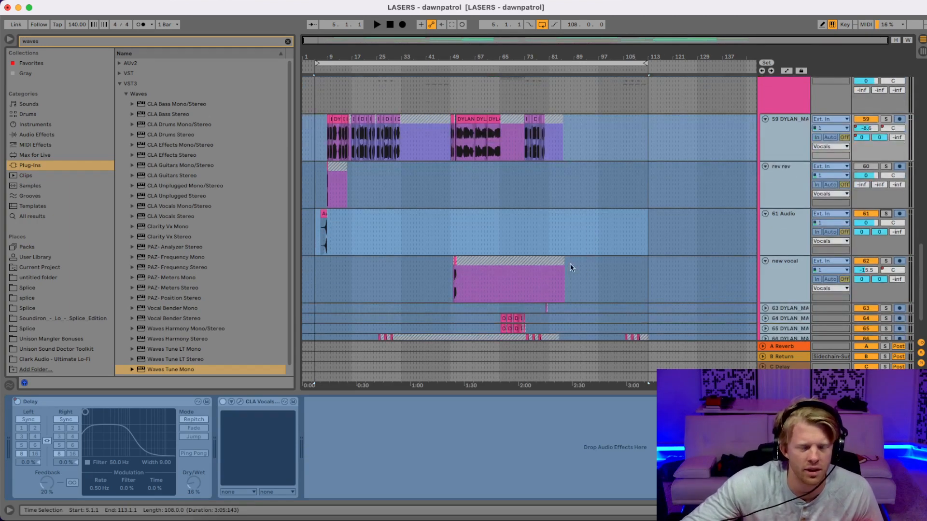
pyautogui.click(562, 239)
pyautogui.click(586, 262)
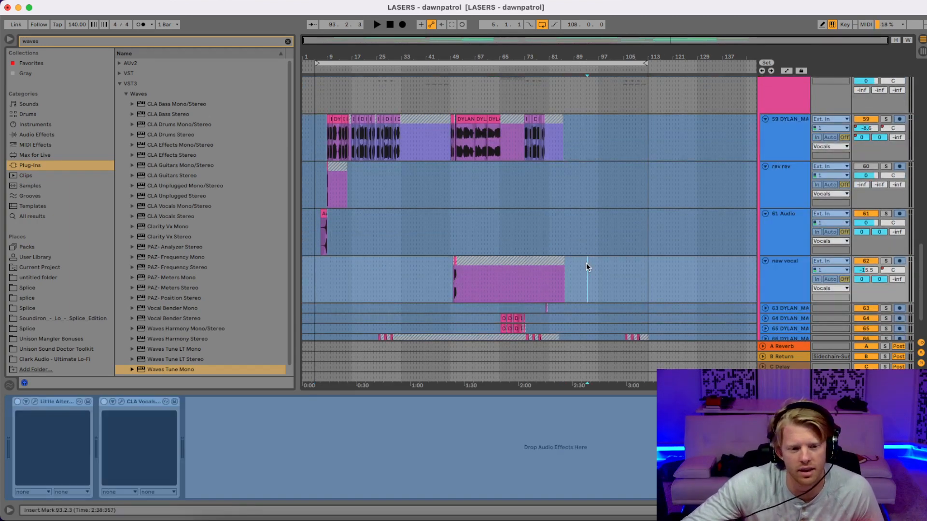
pyautogui.click(510, 232)
pyautogui.click(786, 227)
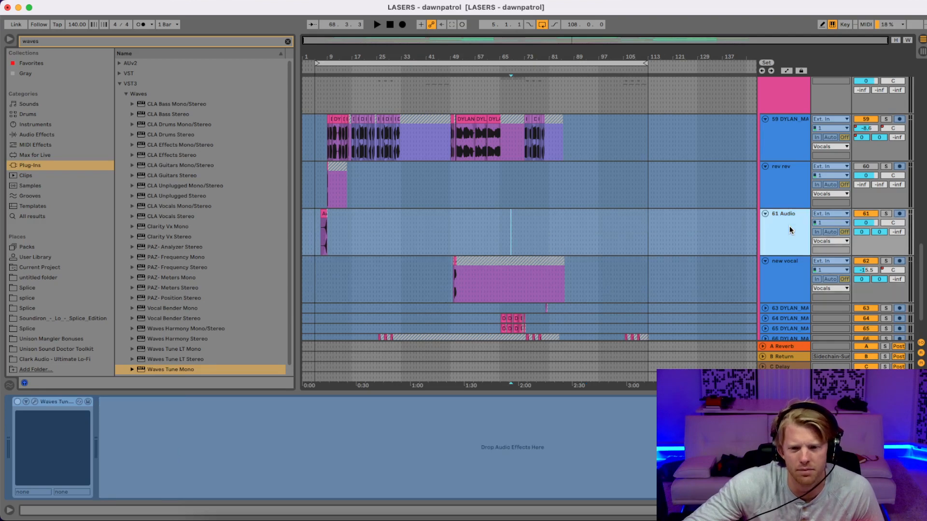
pyautogui.rightClick(787, 230)
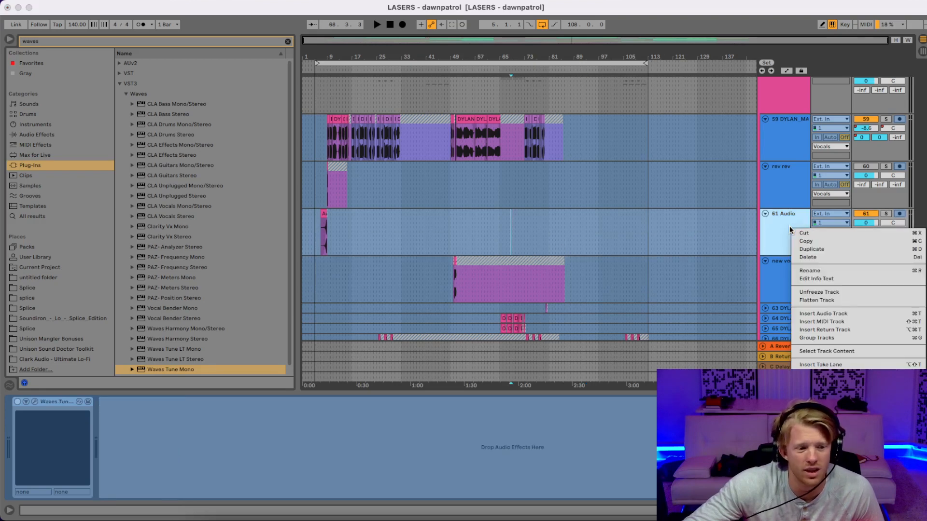
pyautogui.click(801, 292)
# Step: Place the insert mark at 55.2.1 on track 61 Audio, arm the track for recording, and set its volume to -inf
pyautogui.click(468, 236)
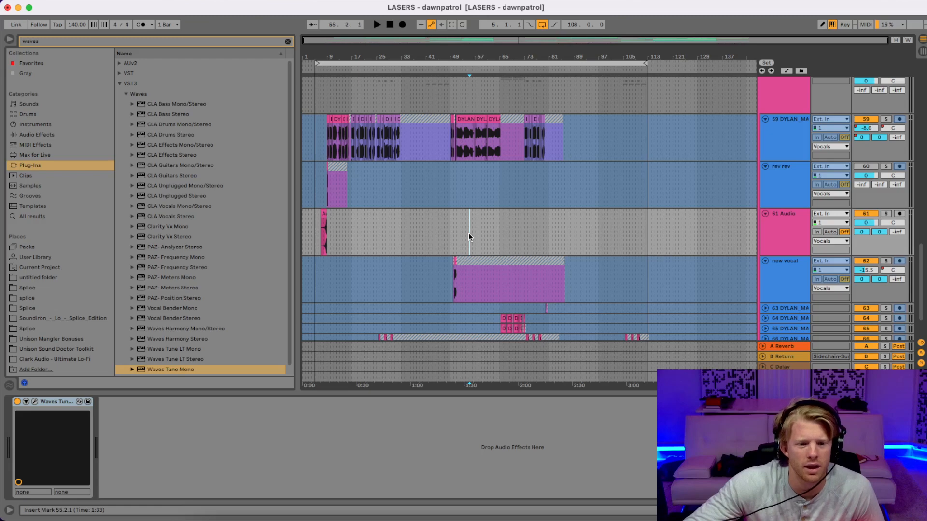
pyautogui.press('+')
pyautogui.press('+')
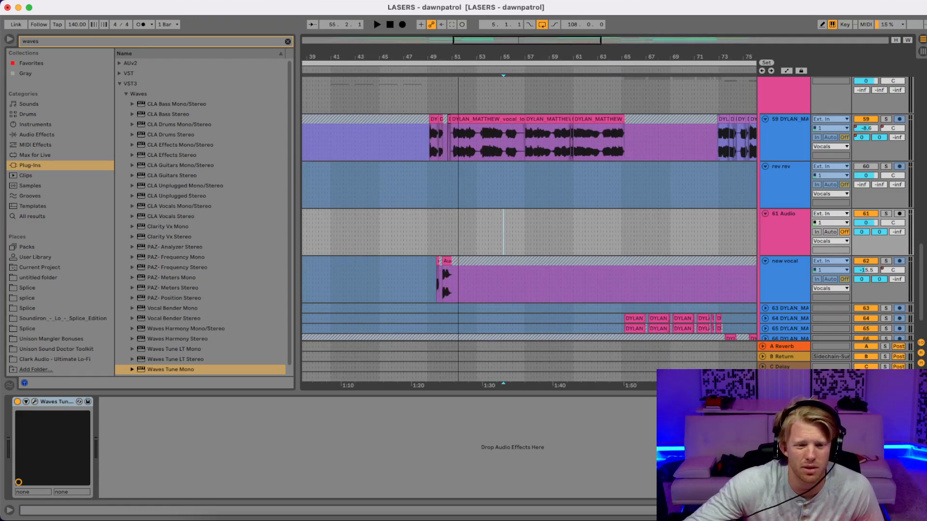
pyautogui.press('-')
pyautogui.press('-')
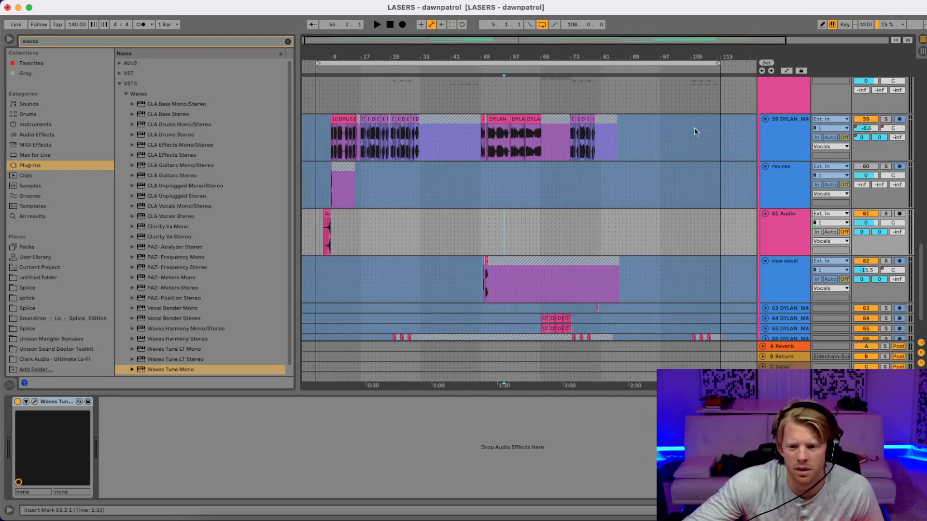
pyautogui.click(900, 214)
pyautogui.moveTo(866, 222); pyautogui.dragTo(866, 261)
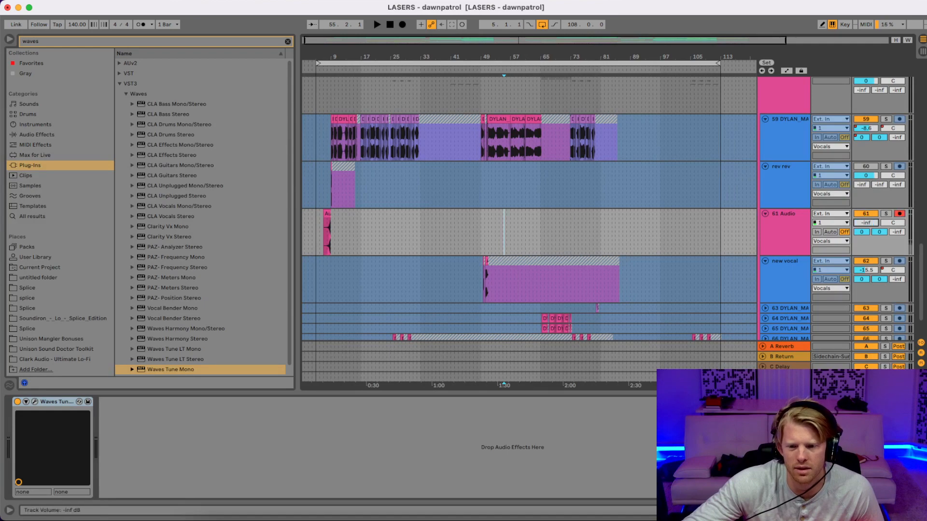
# Step: Collapse the Vocals group and freeze the unfrozen Beat tracks 45, 49 and 51
pyautogui.scroll(5, 651, 164)
pyautogui.click(762, 197)
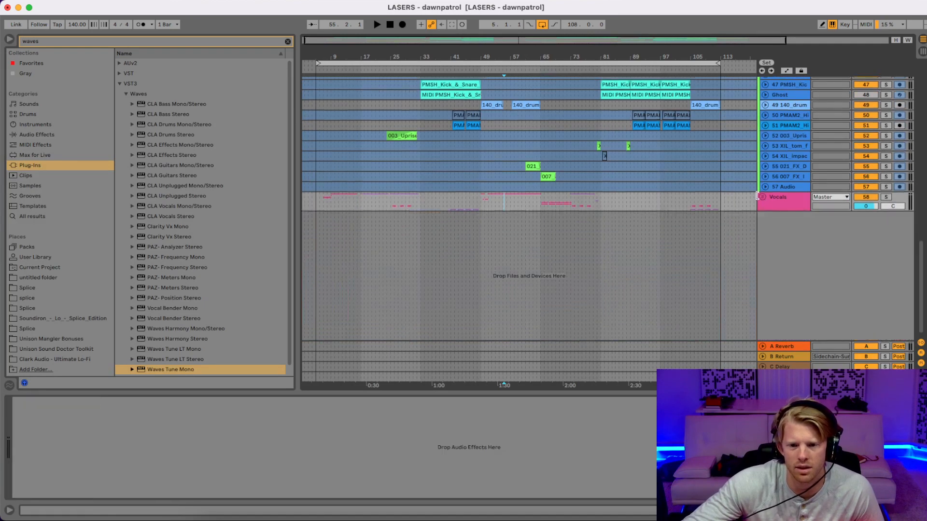
pyautogui.scroll(2, 765, 190)
pyautogui.click(782, 173)
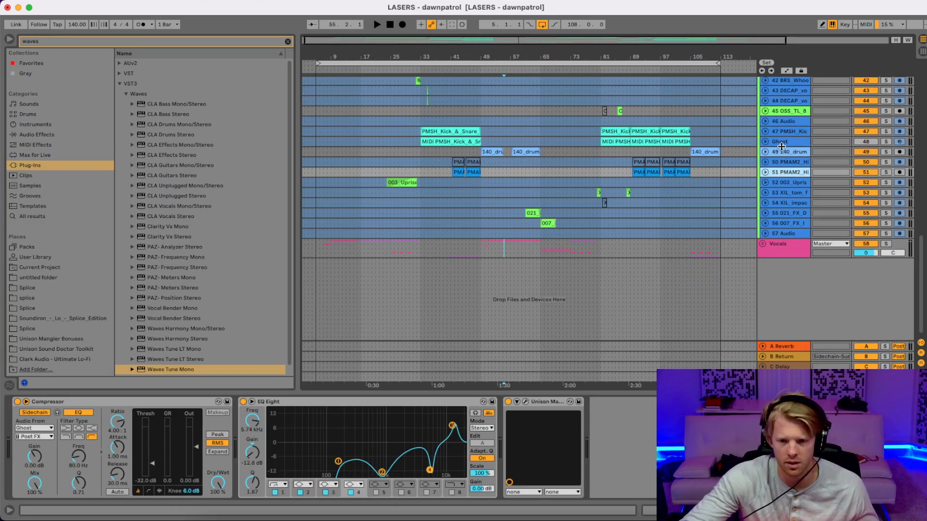
pyautogui.click(782, 154)
pyautogui.rightClick(780, 150)
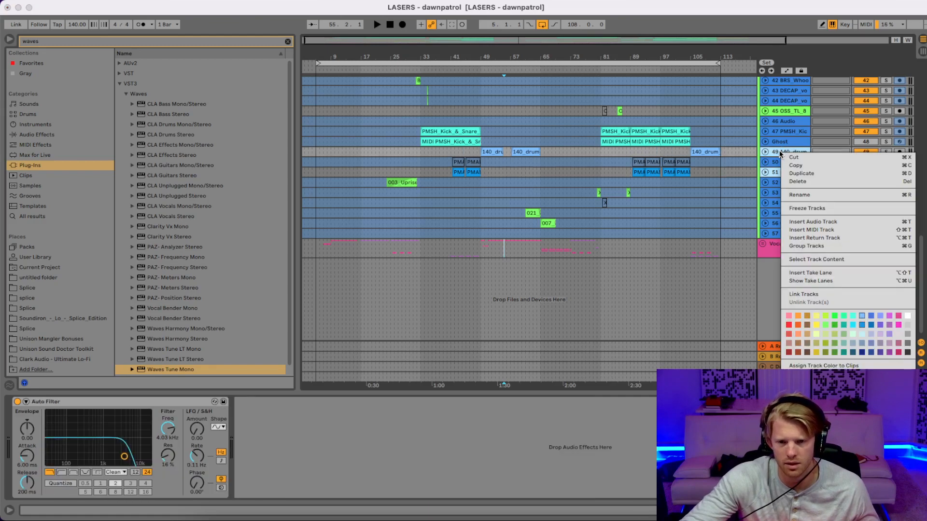
pyautogui.click(780, 130)
pyautogui.click(780, 111)
pyautogui.rightClick(780, 112)
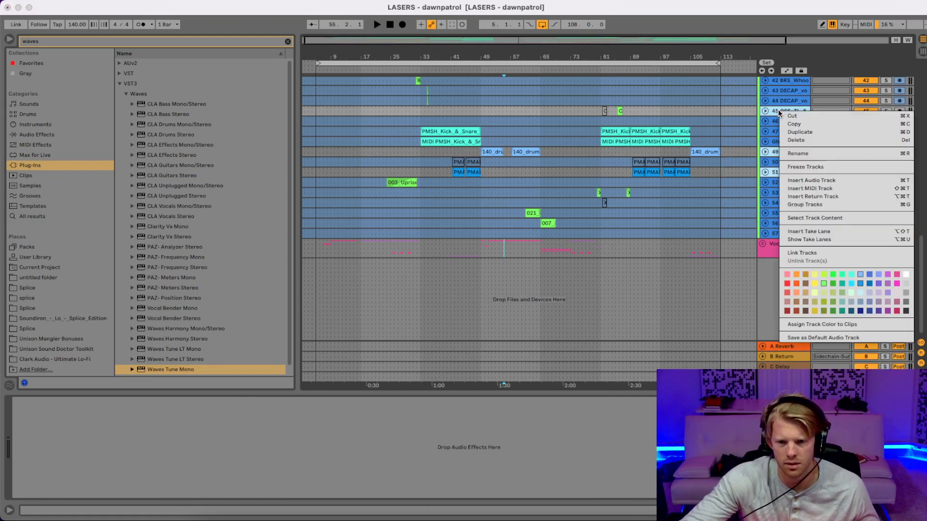
pyautogui.click(793, 168)
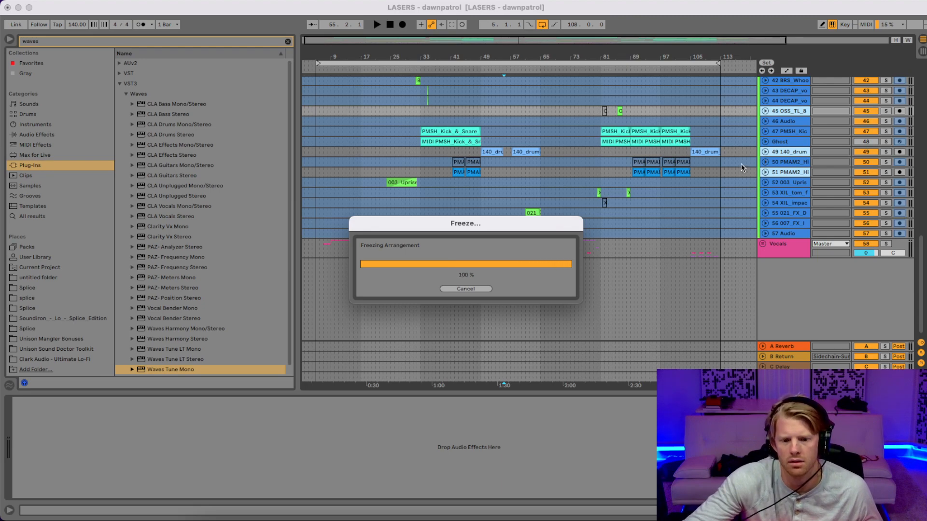
# Step: Freeze the two unfrozen violin stacc tracks 25 and 28 together with brass track 26
pyautogui.scroll(10, 742, 168)
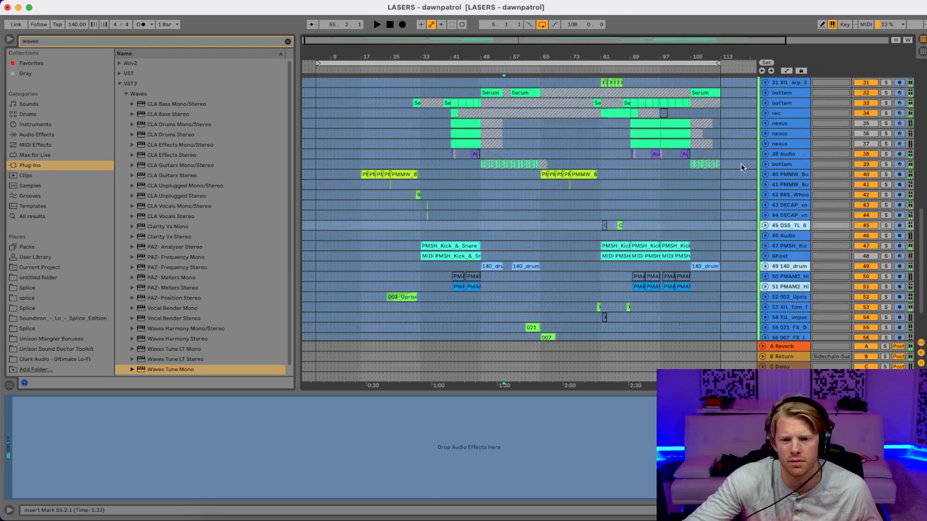
pyautogui.scroll(3, 742, 168)
pyautogui.click(779, 185)
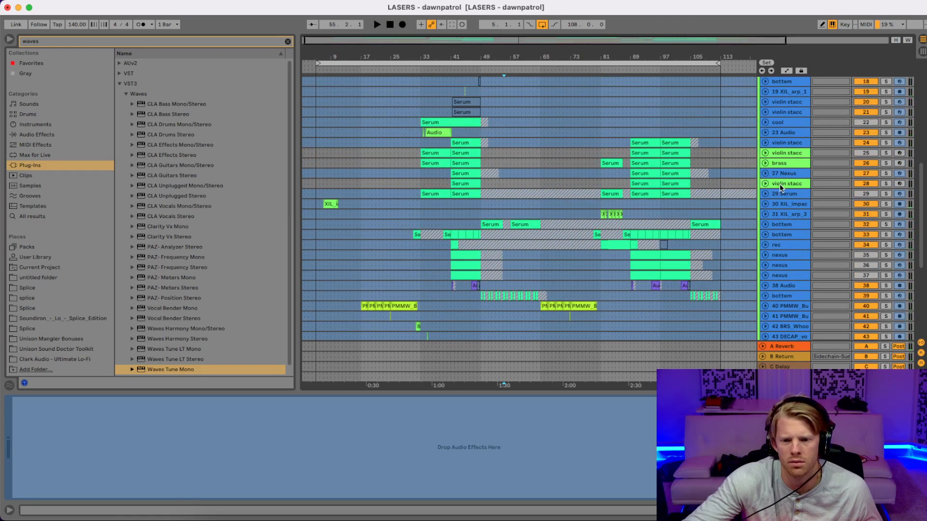
pyautogui.keyDown('super'); pyautogui.click(779, 164); pyautogui.keyUp('super')
pyautogui.keyDown('super'); pyautogui.click(778, 153); pyautogui.keyUp('super')
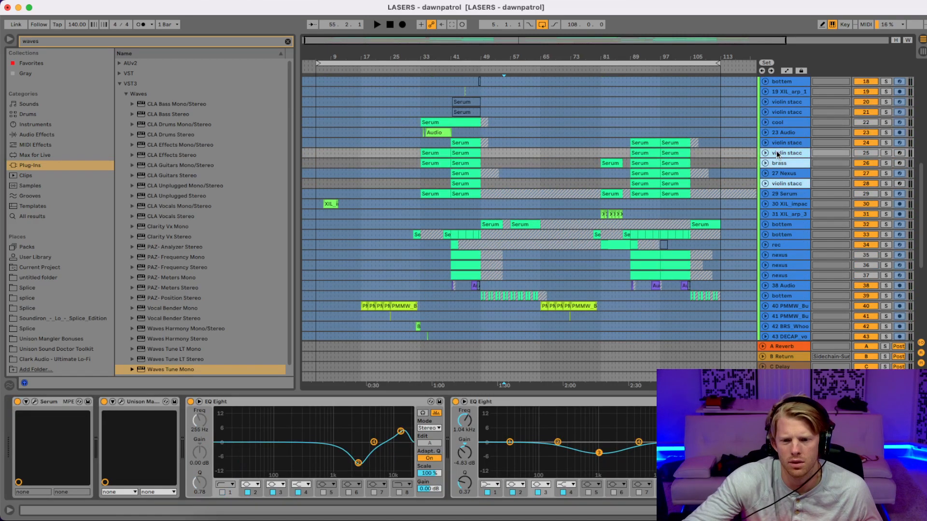
pyautogui.rightClick(777, 154)
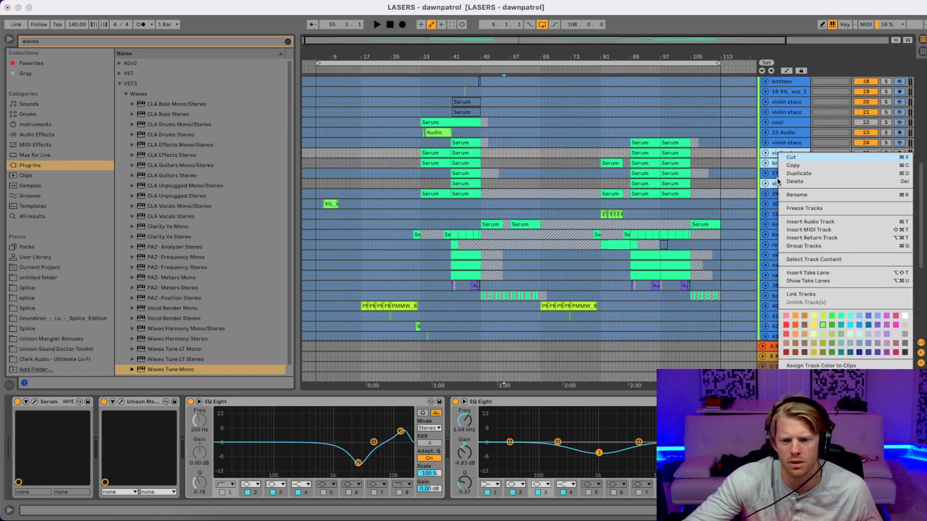
pyautogui.click(785, 208)
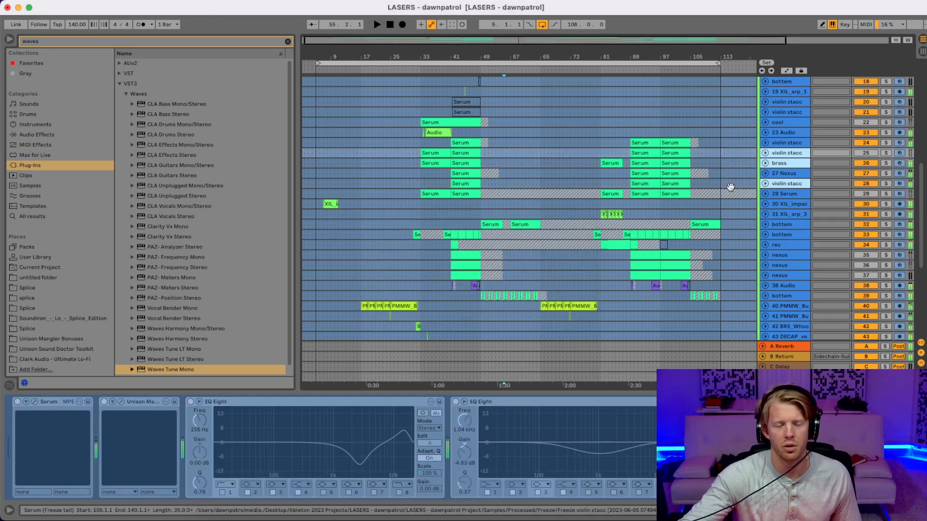
# Step: Freeze Beat tracks 9 to 11 and 13 to 17 in one multi-track selection
pyautogui.scroll(3, 731, 189)
pyautogui.scroll(4, 732, 194)
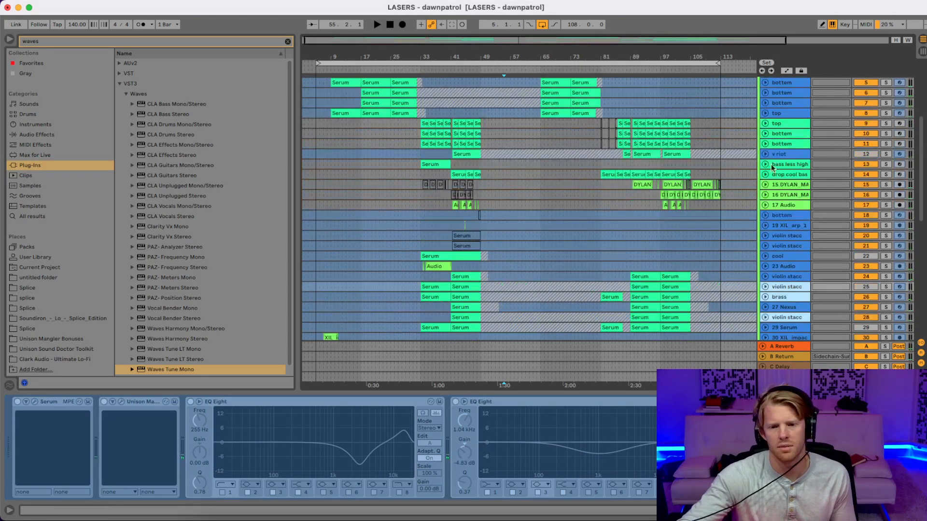
pyautogui.click(784, 205)
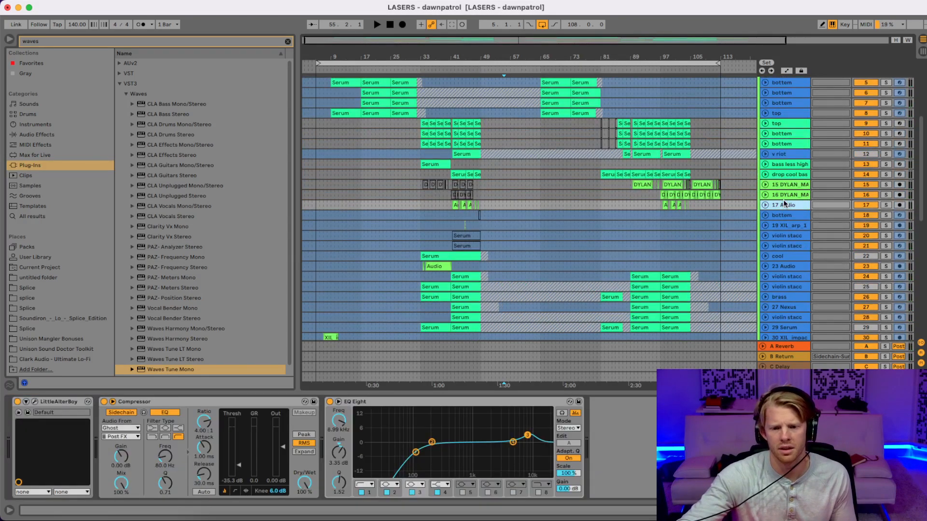
pyautogui.click(780, 163)
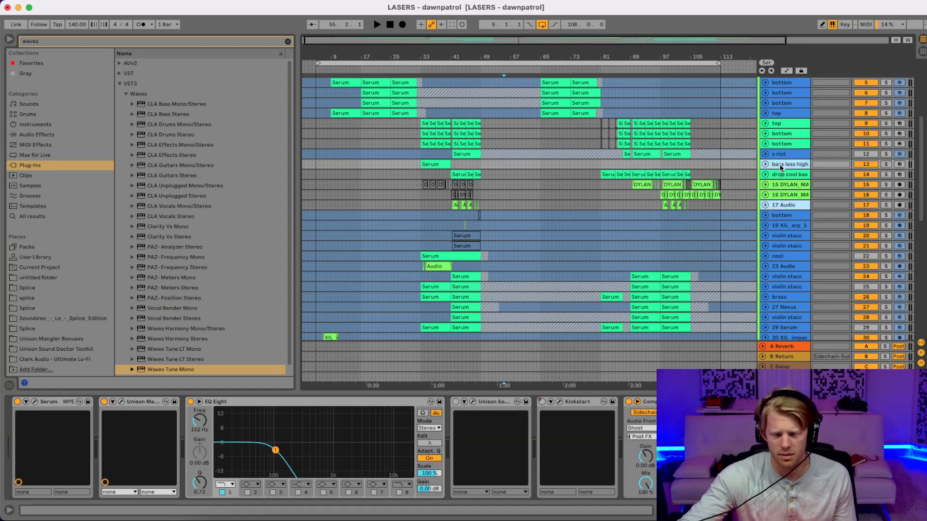
pyautogui.click(786, 207)
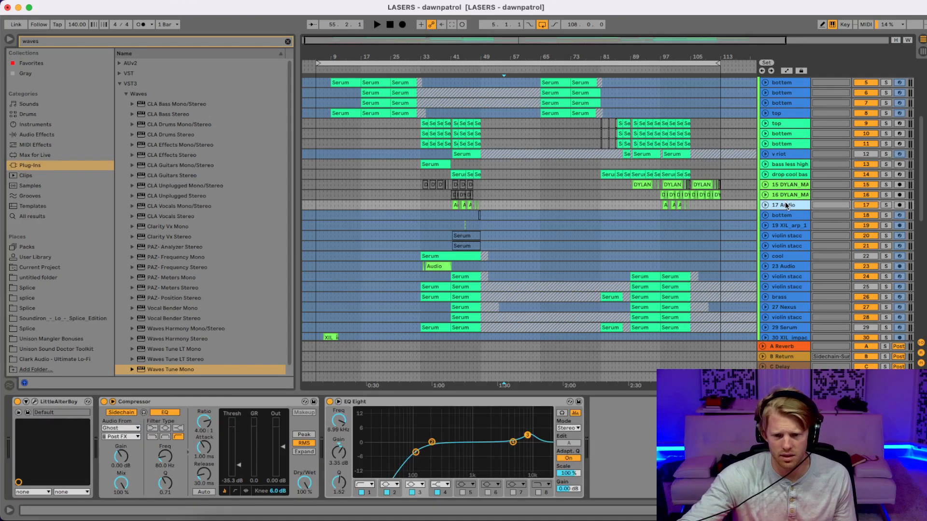
pyautogui.click(783, 166)
pyautogui.rightClick(780, 167)
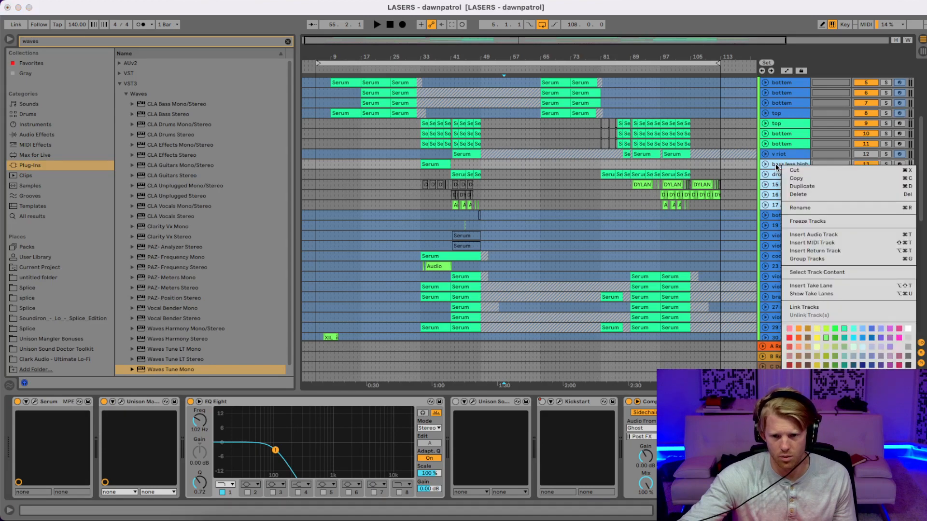
pyautogui.click(779, 146)
pyautogui.click(780, 145)
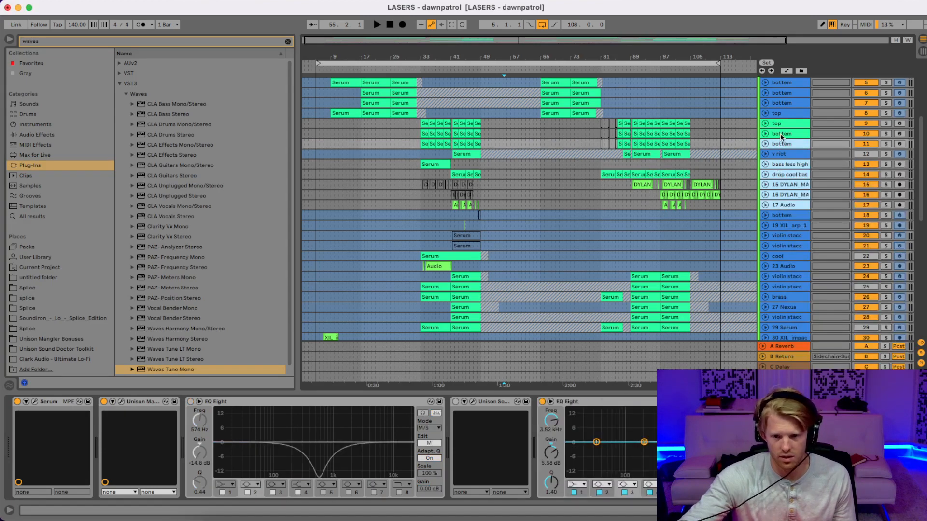
pyautogui.click(780, 135)
pyautogui.click(780, 124)
pyautogui.rightClick(780, 127)
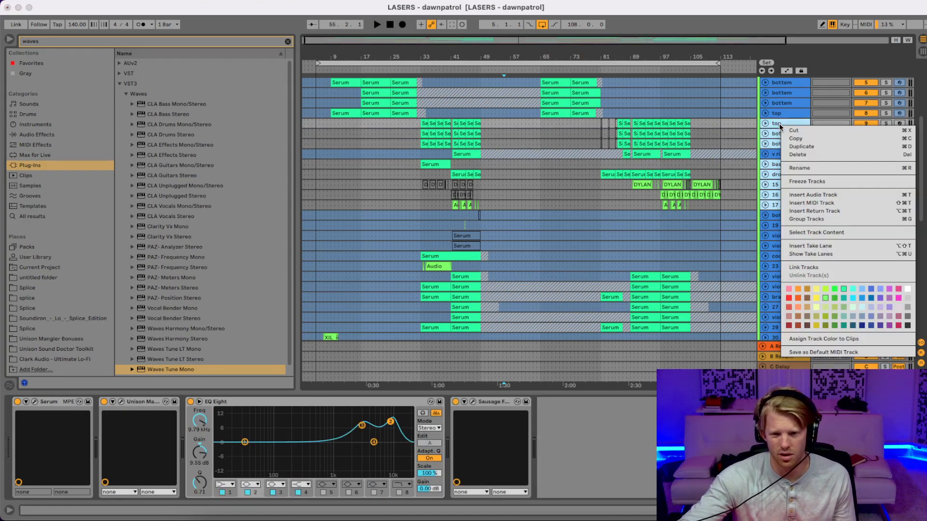
pyautogui.click(788, 182)
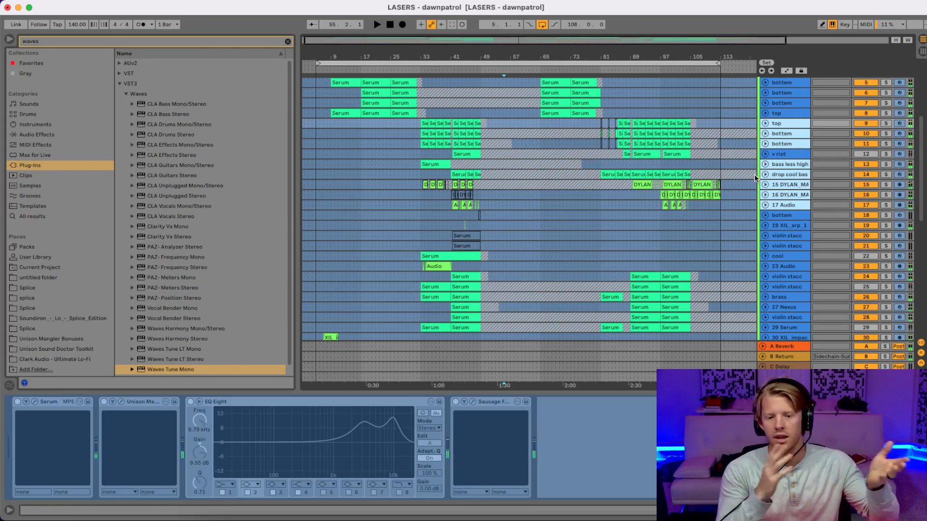
# Step: Collapse the Beat group and unfold the Vocals group to show its tracks
pyautogui.scroll(10, 756, 178)
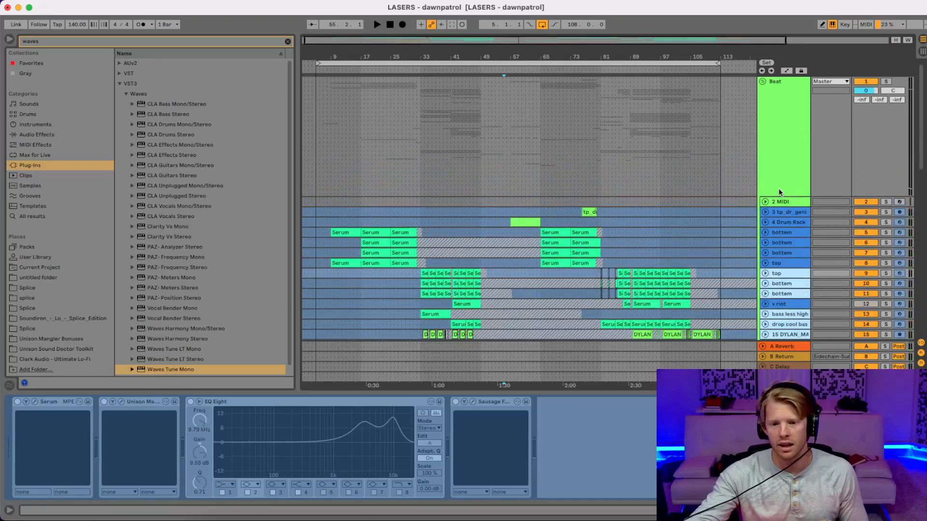
pyautogui.click(762, 82)
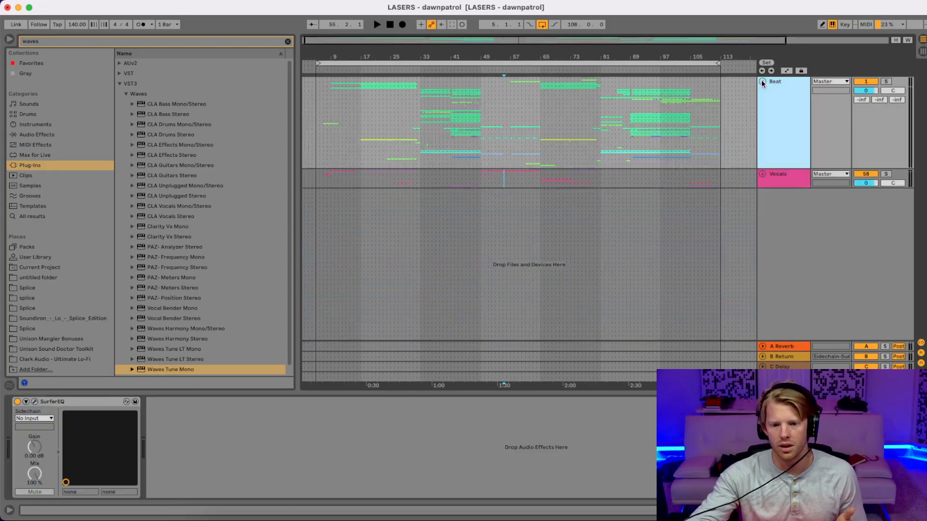
pyautogui.click(763, 175)
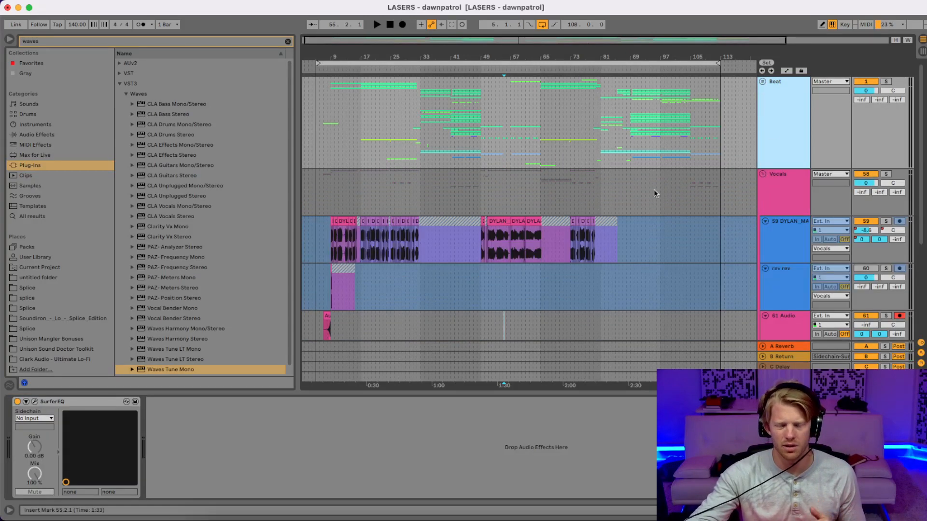
pyautogui.scroll(-5, 622, 199)
pyautogui.scroll(-2, 623, 203)
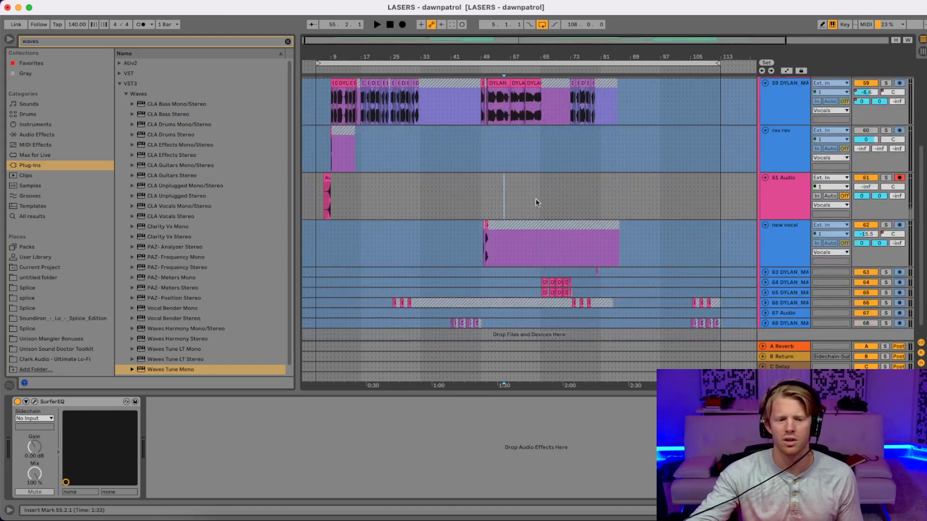
# Step: Record a new vocal take on track 61 Audio from about bar 46 to bar 52
pyautogui.click(445, 193)
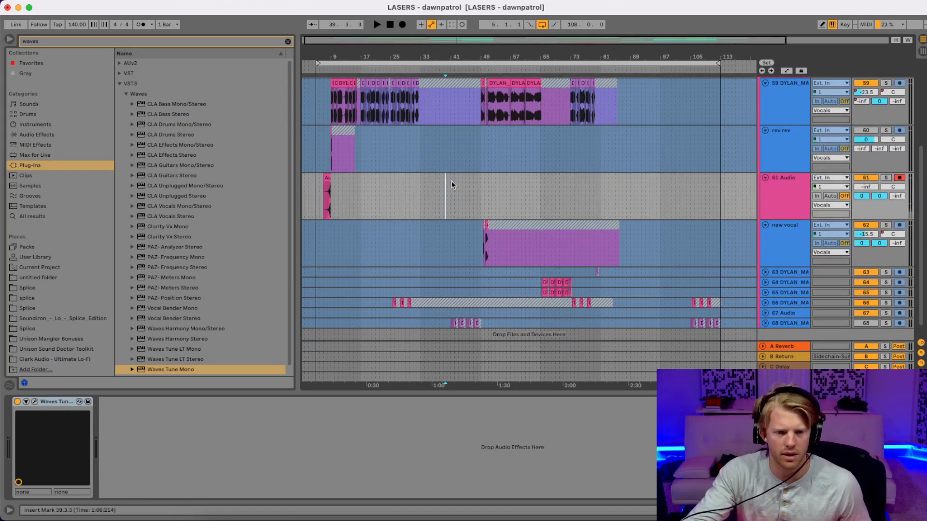
pyautogui.click(403, 24)
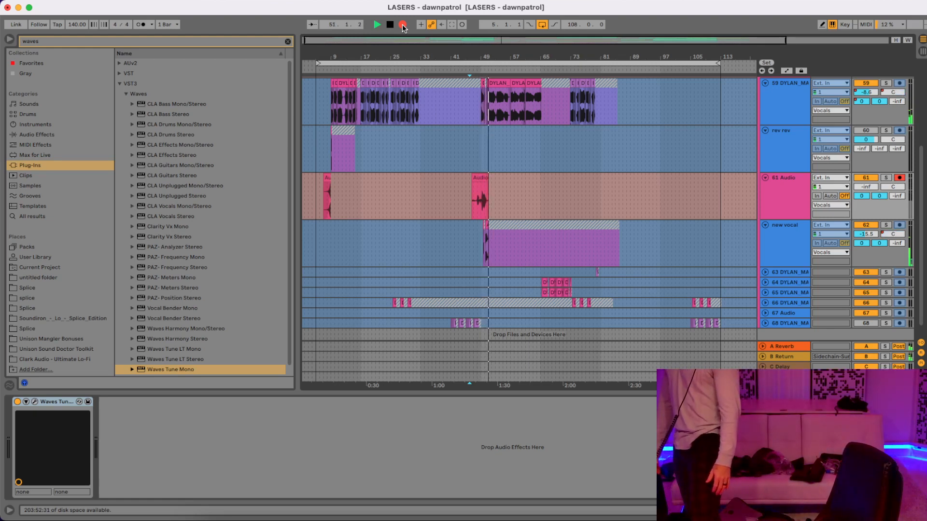
pyautogui.press('space')
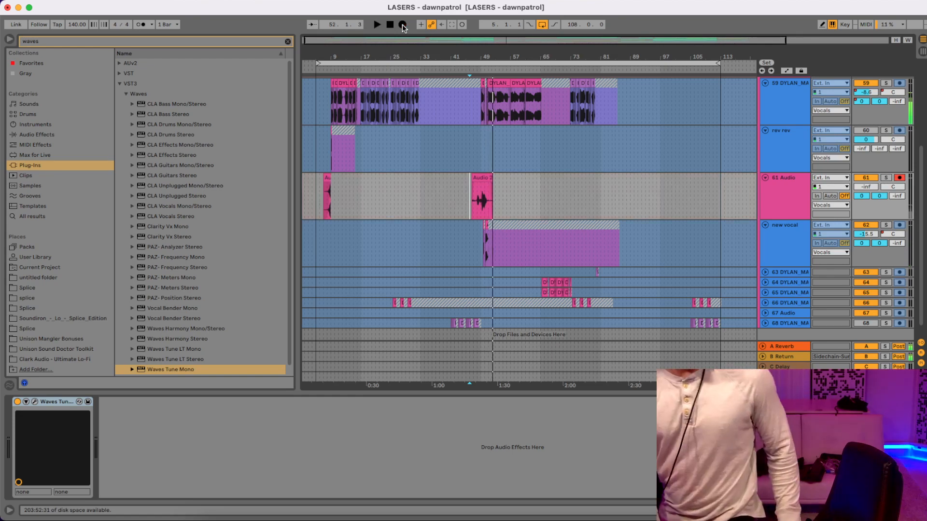
# Step: Trim the new take on track 61 Audio to 49.2.2–50.4.1 by splitting it and deleting the parts before and after
pyautogui.moveTo(478, 56); pyautogui.dragTo(478, 154)
pyautogui.click(565, 195)
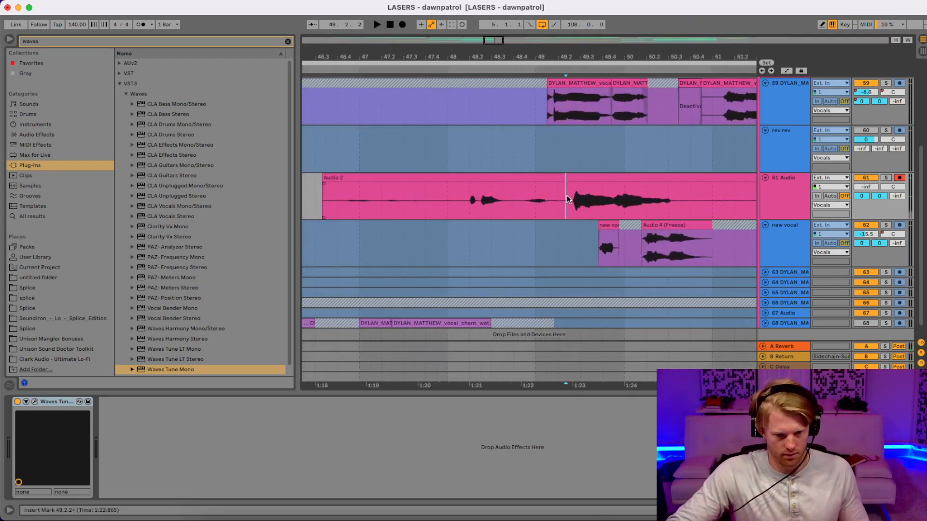
pyautogui.press('super+e')
pyautogui.click(558, 192)
pyautogui.press('Delete')
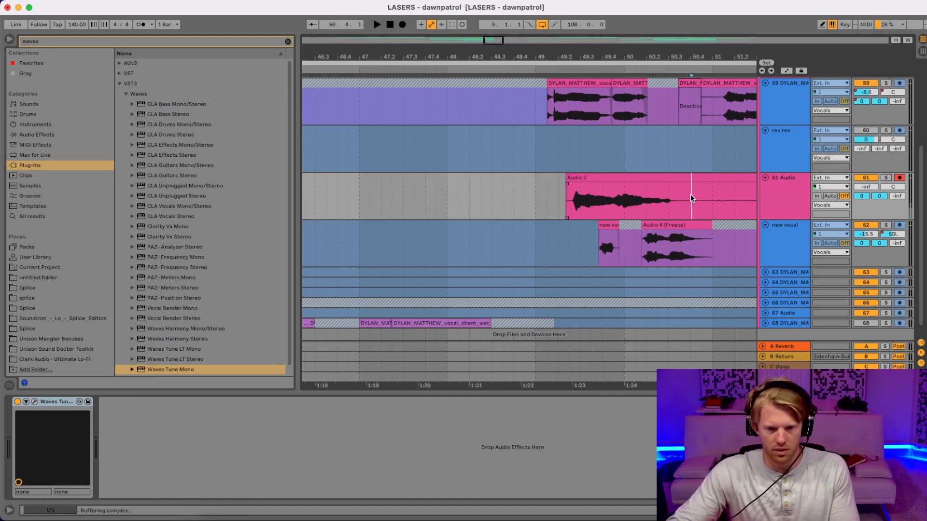
pyautogui.click(690, 195)
pyautogui.press('super+e')
pyautogui.click(699, 177)
pyautogui.press('Delete')
# Step: Turn off Warp for the trimmed Audio 2 clip and return to the track's device view
pyautogui.doubleClick(669, 177)
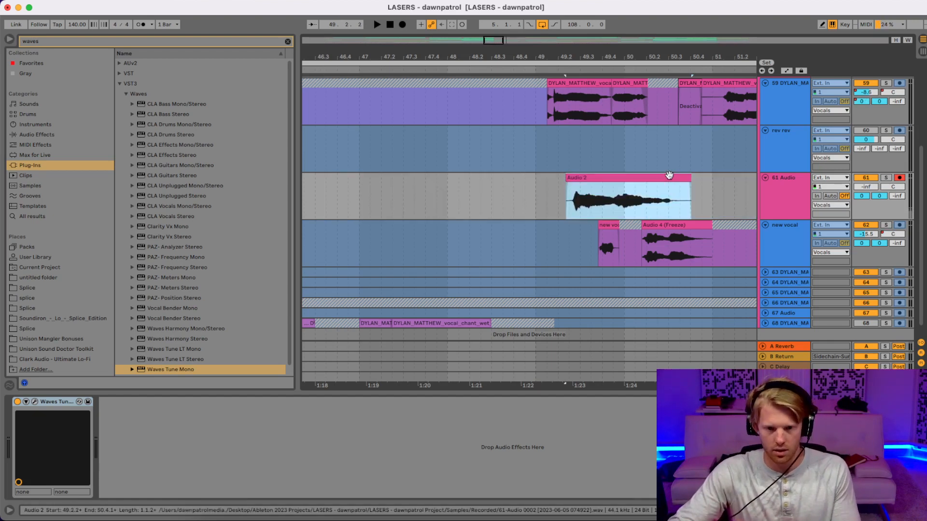
pyautogui.click(116, 240)
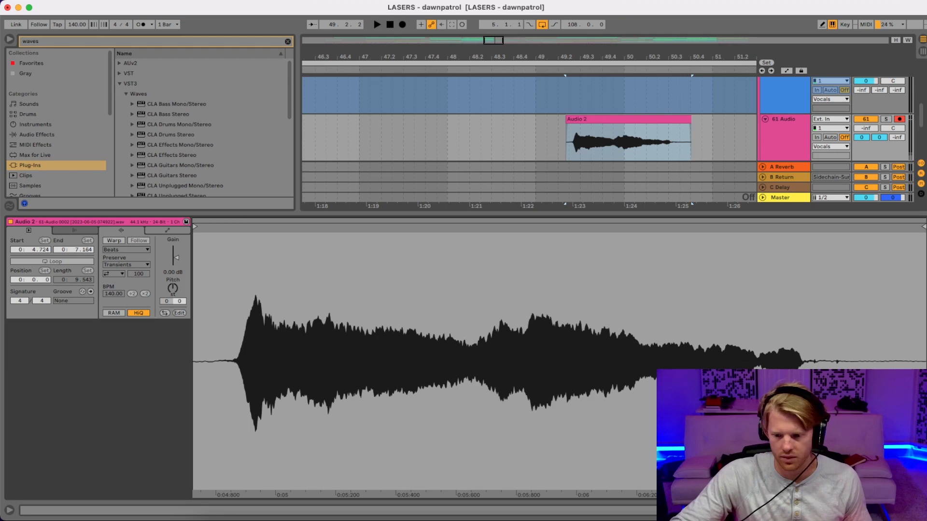
pyautogui.hotkey('shift', 'Tab')
# Step: Open Waves Tune Mono on track 61 Audio, set the track volume to 0, and audition the tuned clip in the mix
pyautogui.click(35, 401)
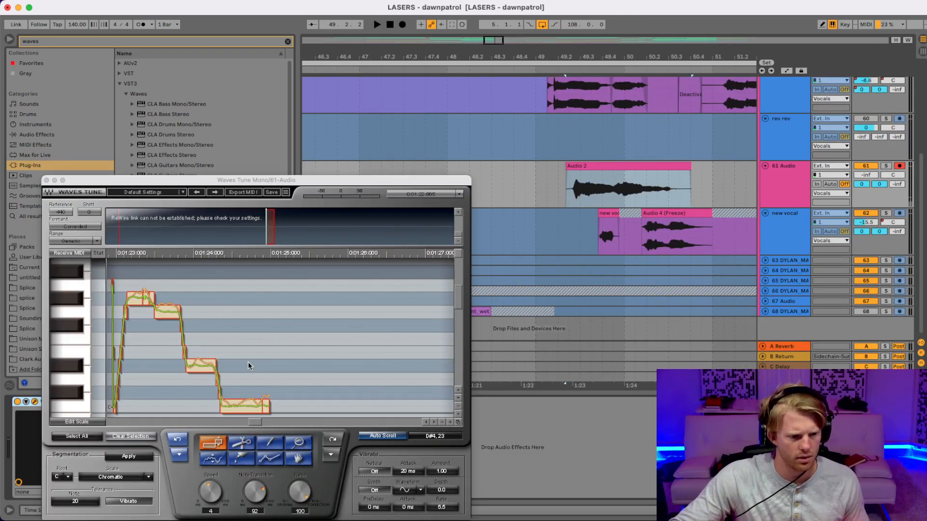
pyautogui.press('space')
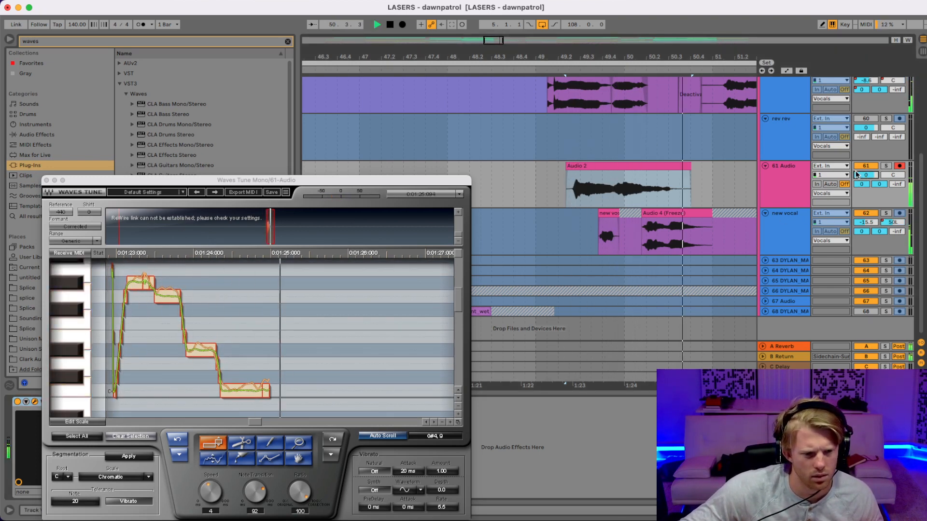
pyautogui.click(528, 178)
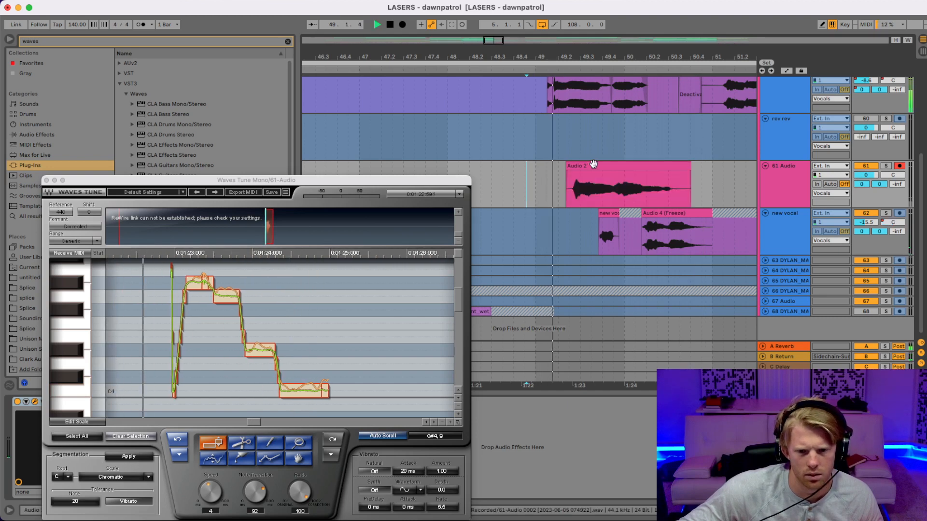
pyautogui.press('space')
# Step: Move the Audio 2 clip earlier to start at 49.1.3 under the lead vocal phrase, and play the passage to check its timing
pyautogui.moveTo(594, 164); pyautogui.dragTo(577, 169)
pyautogui.click(522, 178)
pyautogui.press('space')
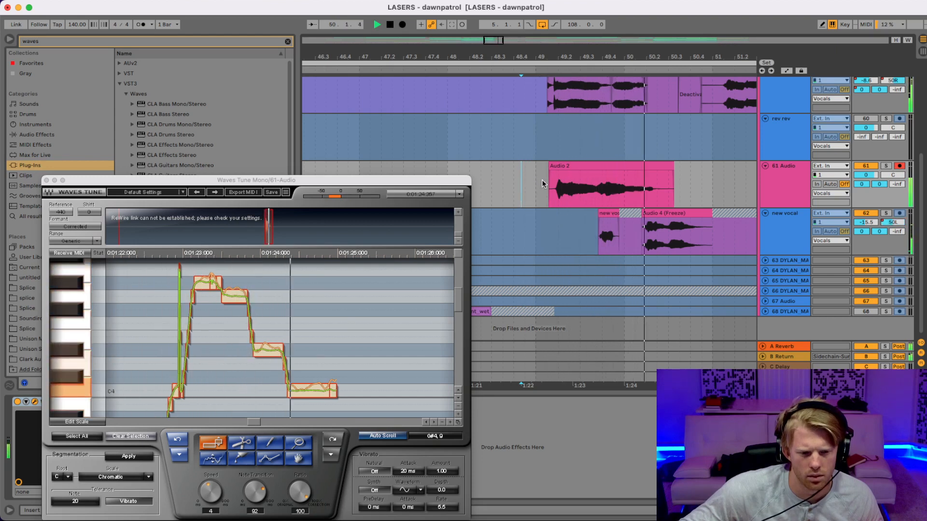
pyautogui.press('space')
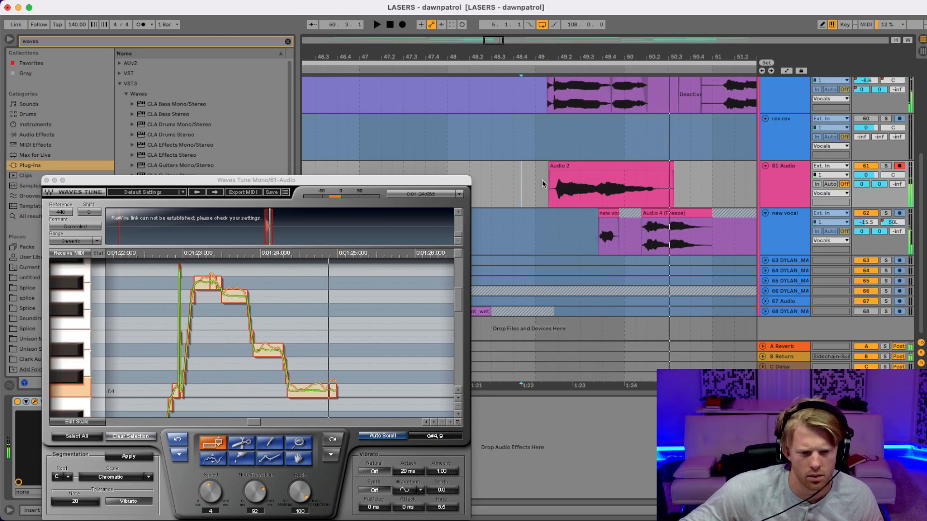
pyautogui.click(581, 167)
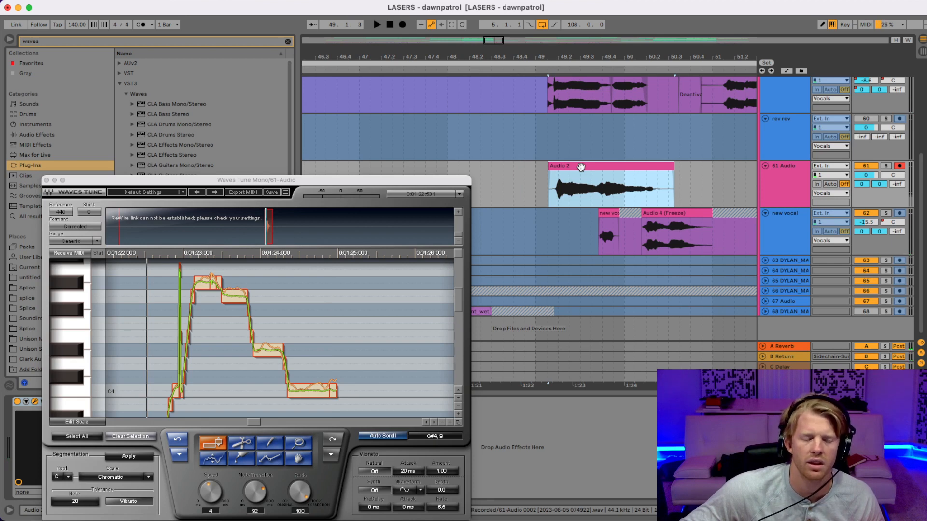
# Step: Clear all detected notes in Waves Tune Mono on track 61 Audio and replay the Audio 2 clip to re-scan its pitch
pyautogui.click(349, 304)
pyautogui.press('super+a')
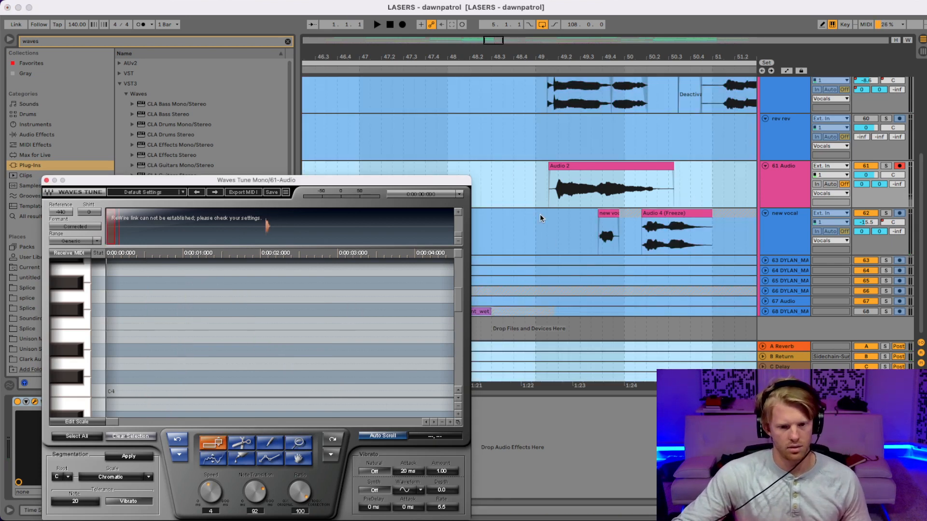
pyautogui.click(570, 167)
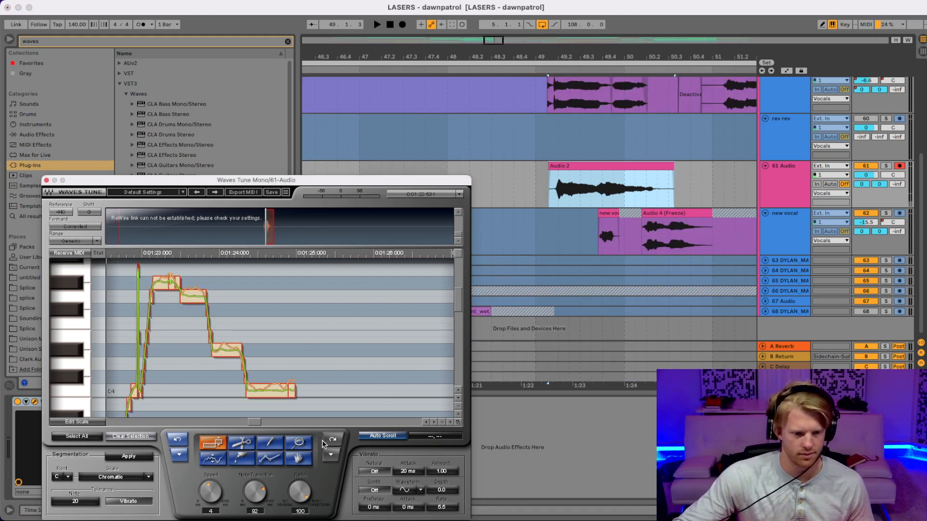
pyautogui.click(84, 438)
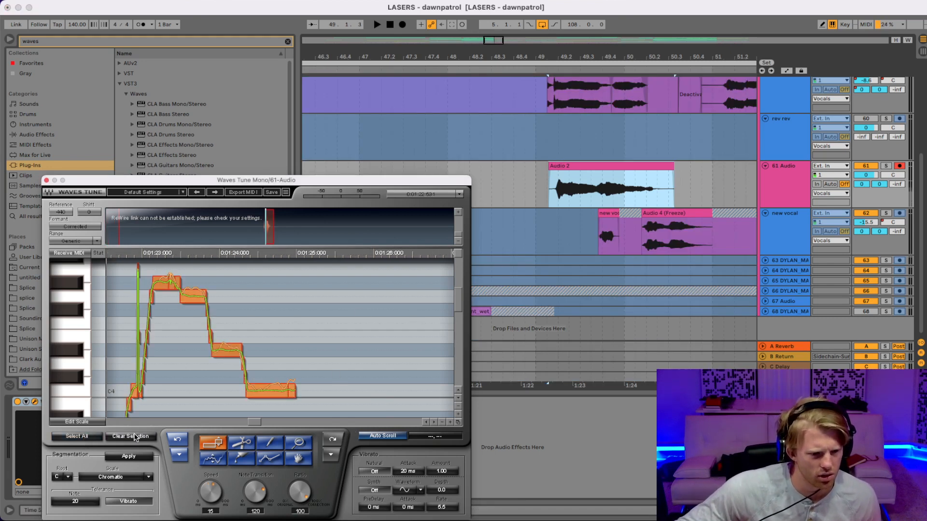
pyautogui.click(135, 437)
pyautogui.press('space')
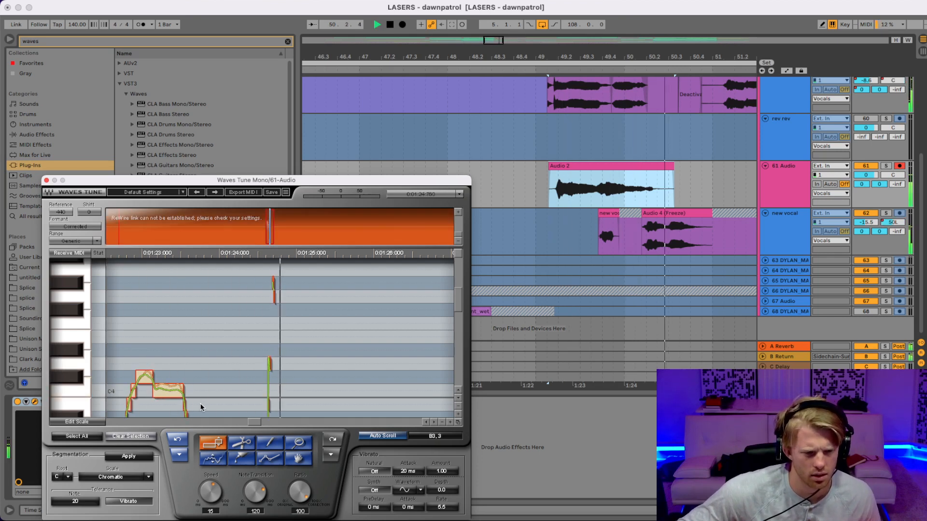
pyautogui.press('space')
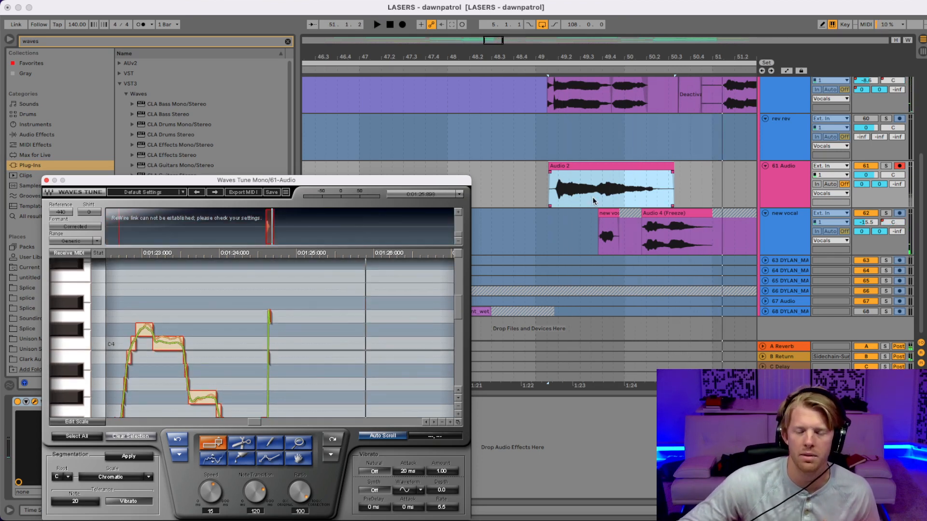
# Step: Undo the recent edits on track 61 Audio back to the earlier vocal take in place of the Audio 2 clip
pyautogui.click(596, 167)
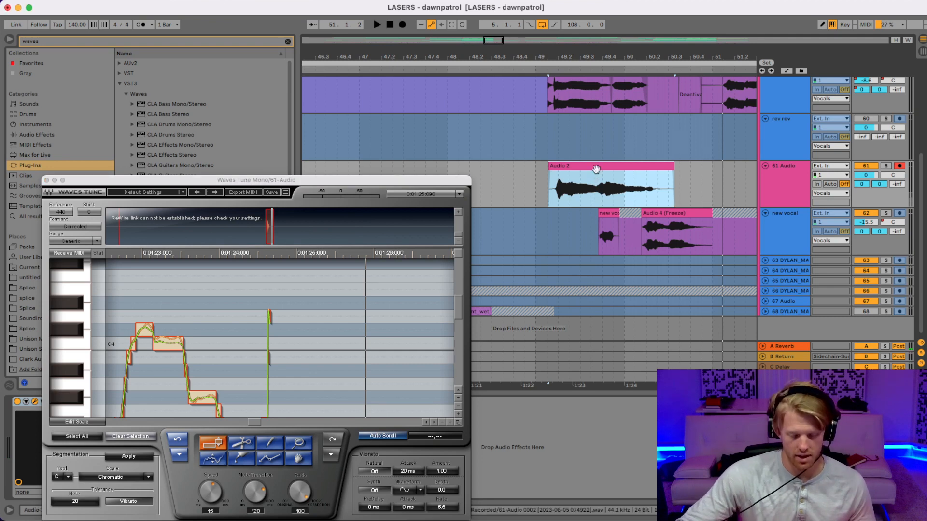
pyautogui.press('super+z')
pyautogui.press('super+z')
pyautogui.press('super+z')
pyautogui.press('super+z')
pyautogui.press('super+z')
pyautogui.press('super+z')
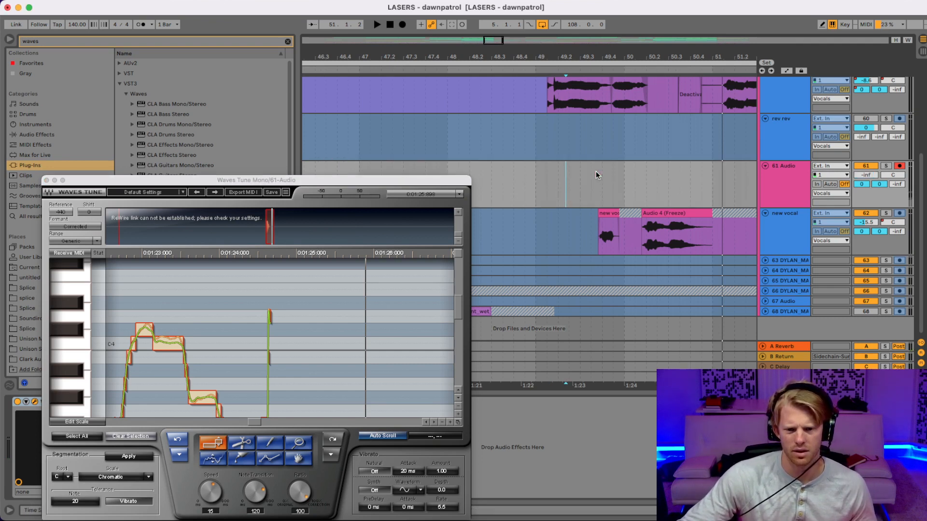
pyautogui.press('super+z')
pyautogui.press('super+z')
pyautogui.press('super+z')
pyautogui.press('super+z')
pyautogui.press('super+z')
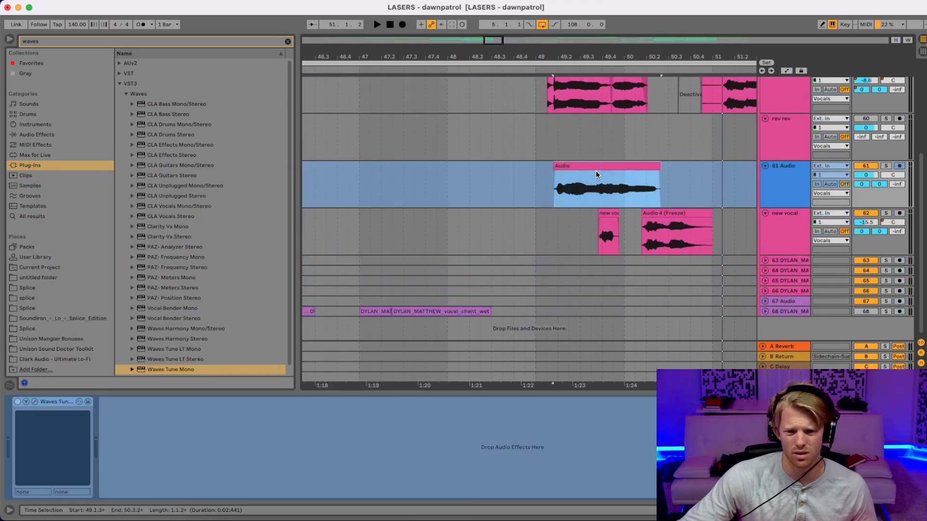
# Step: Reopen Waves Tune Mono on track 61 Audio, clear its old pitch data, and play the restored clip to scan its notes
pyautogui.click(597, 168)
pyautogui.click(35, 402)
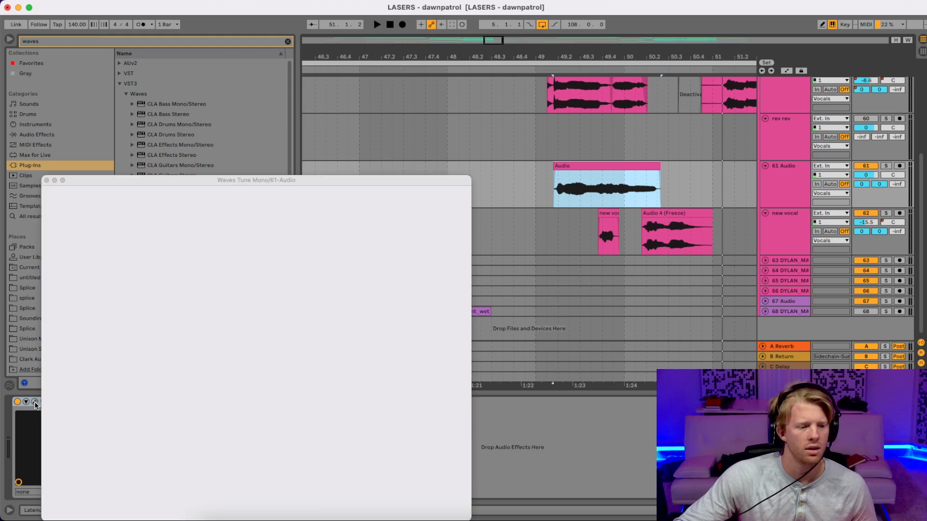
pyautogui.click(265, 230)
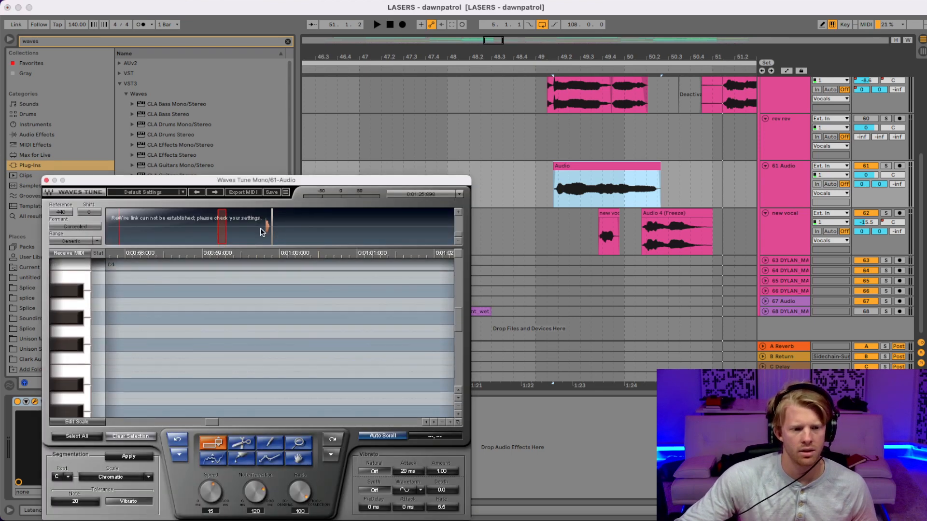
pyautogui.scroll(2, 355, 320)
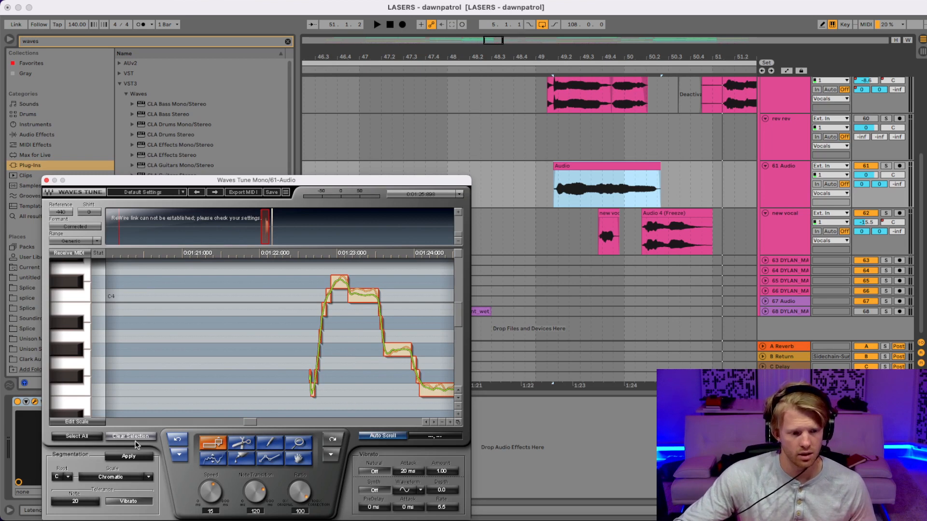
pyautogui.click(77, 436)
pyautogui.click(134, 436)
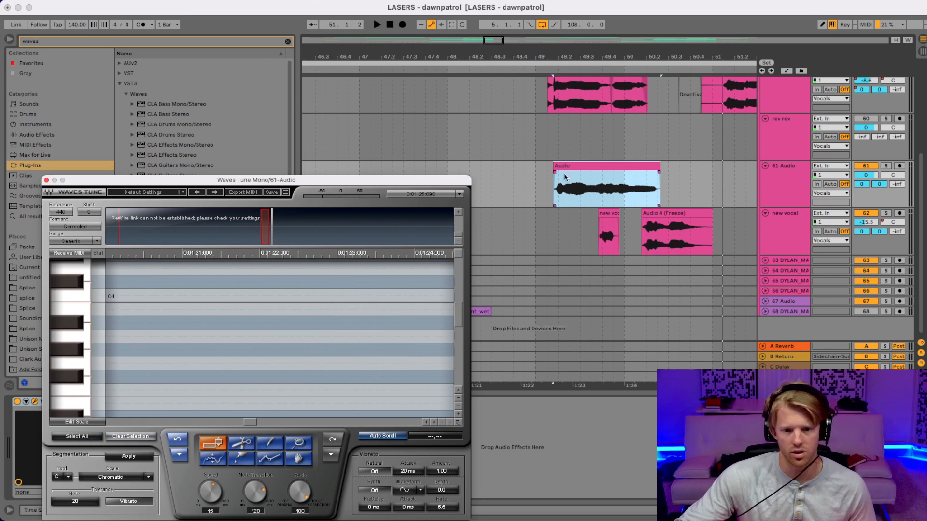
pyautogui.click(564, 175)
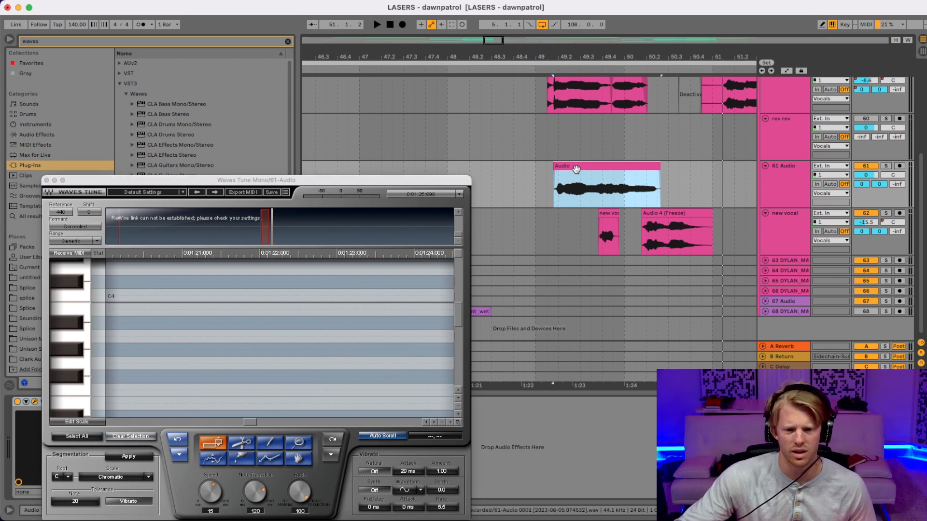
pyautogui.press('space')
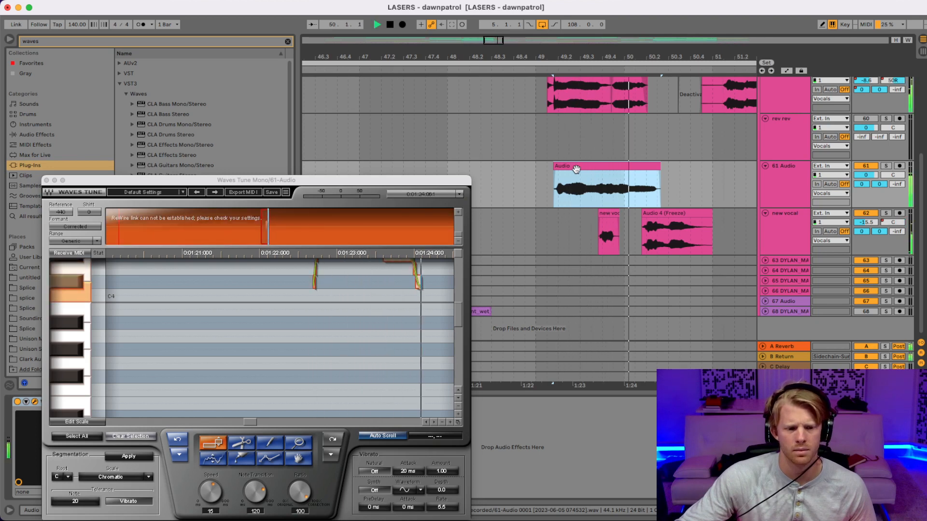
pyautogui.press('space')
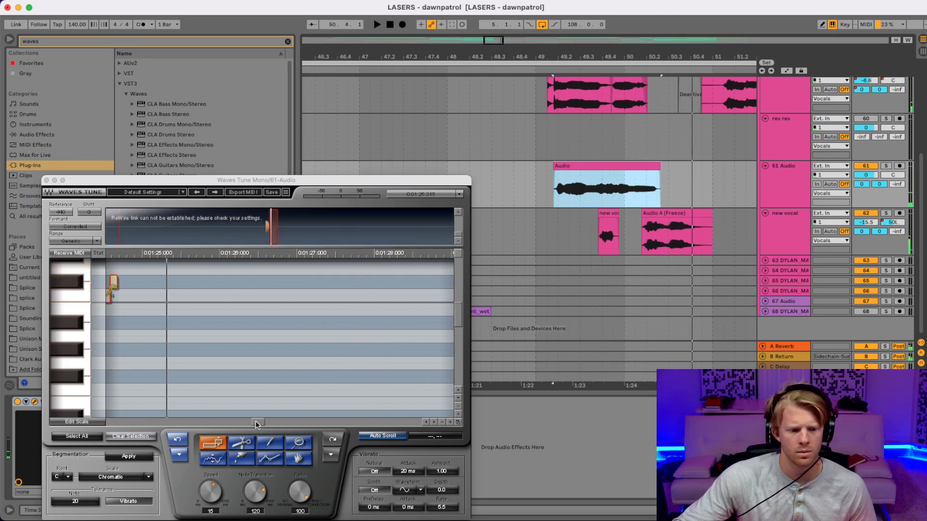
# Step: Lower the short last note of the scanned phrase by a semitone to line up with the long note before it
pyautogui.moveTo(256, 421); pyautogui.dragTo(251, 422)
pyautogui.scroll(5, 259, 352)
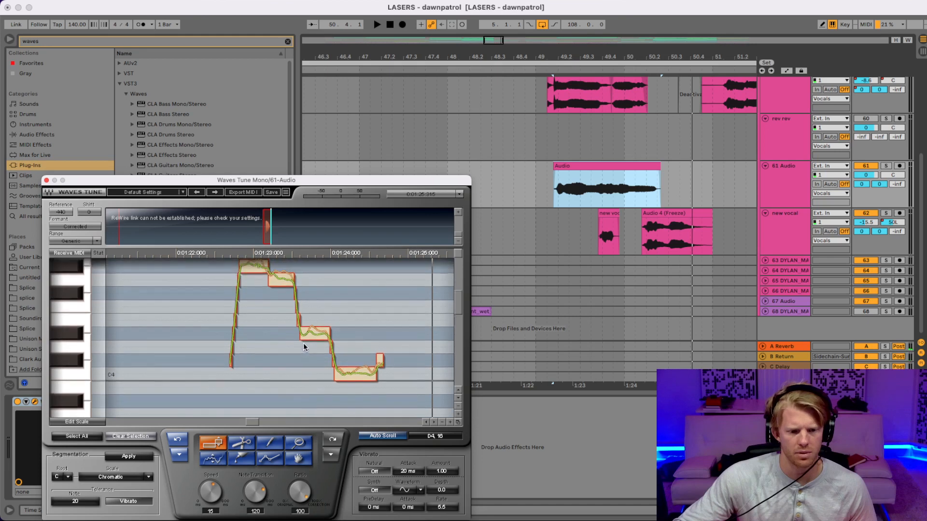
pyautogui.scroll(2, 304, 347)
pyautogui.click(385, 380)
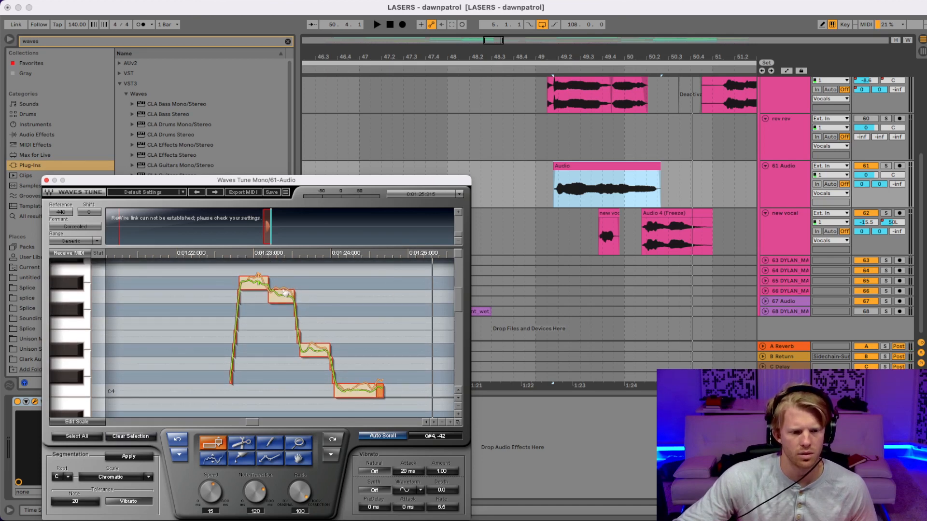
# Step: Tighten the pitch correction note by note, setting Note Transition to 42 on the second note and Speed 13, Note Transition 34 on the last two
pyautogui.click(261, 291)
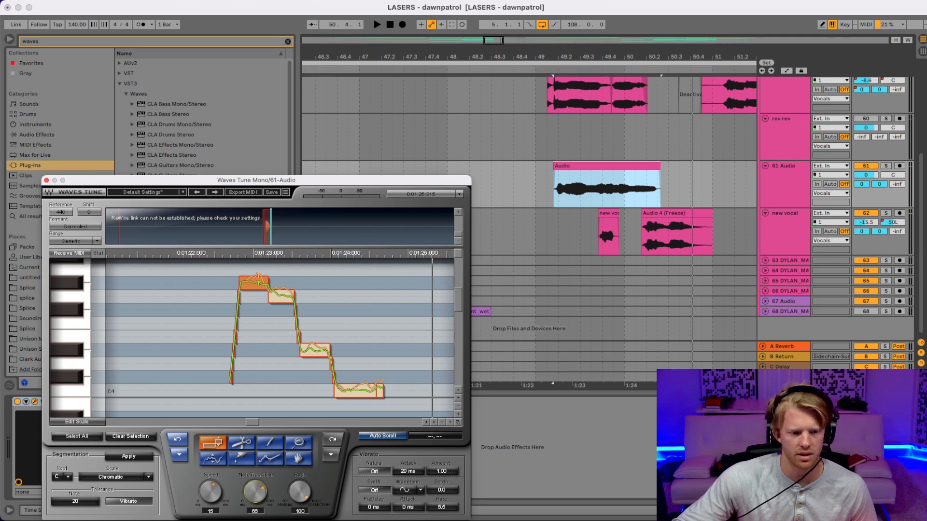
pyautogui.click(289, 297)
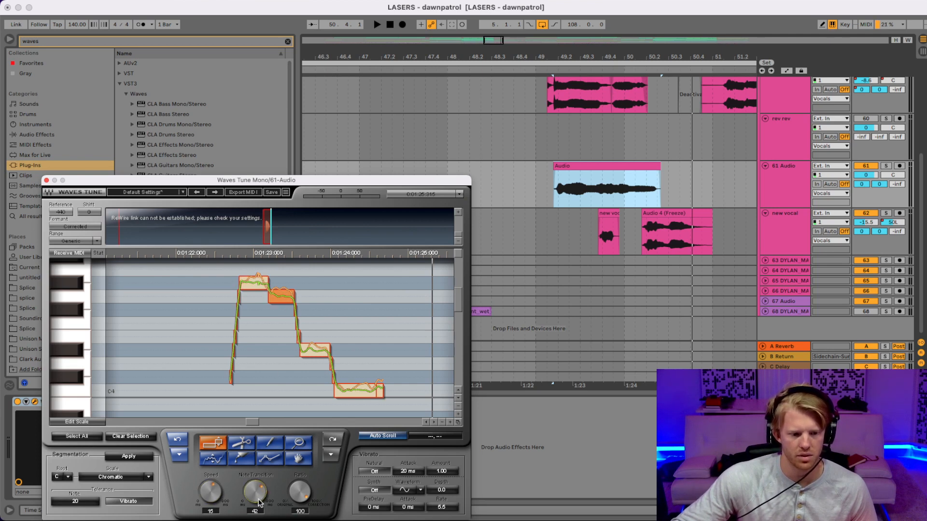
pyautogui.click(315, 350)
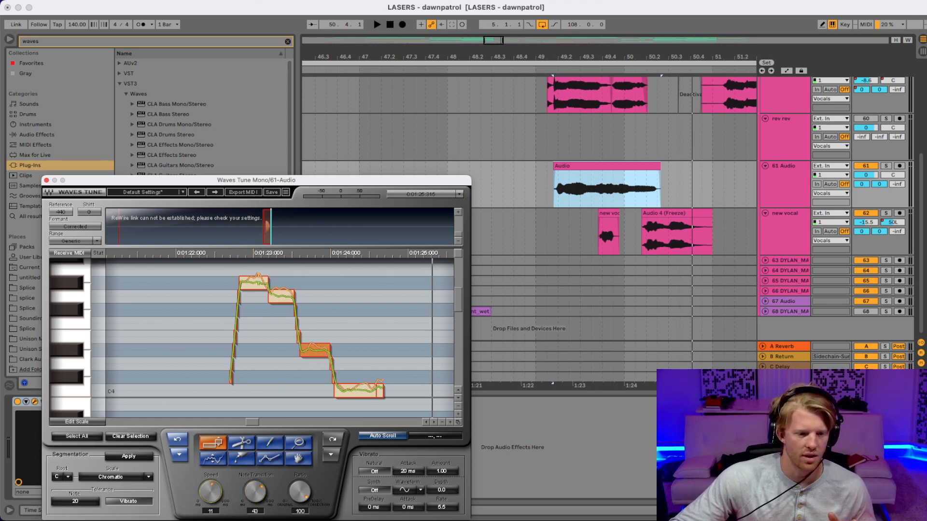
pyautogui.click(382, 389)
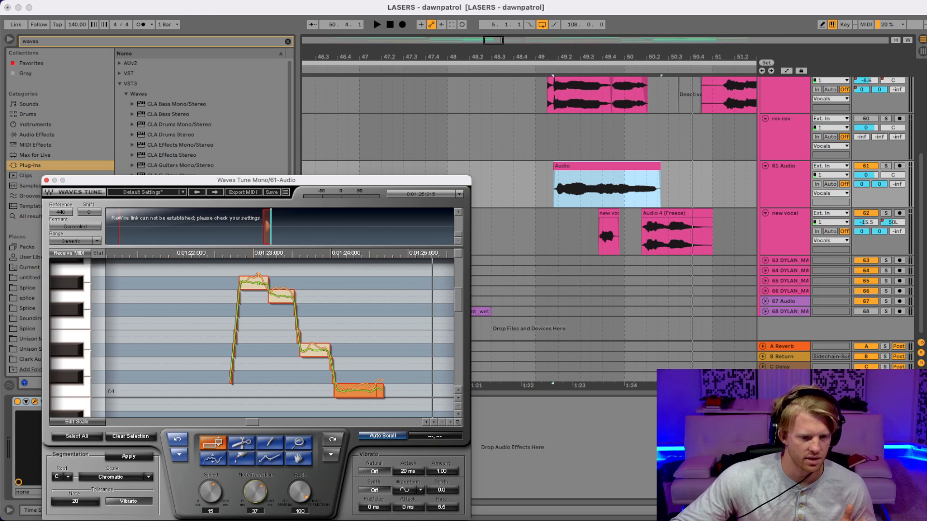
# Step: Audition the tuned phrase in the mix and again with track 61 Audio soloed
pyautogui.press('space')
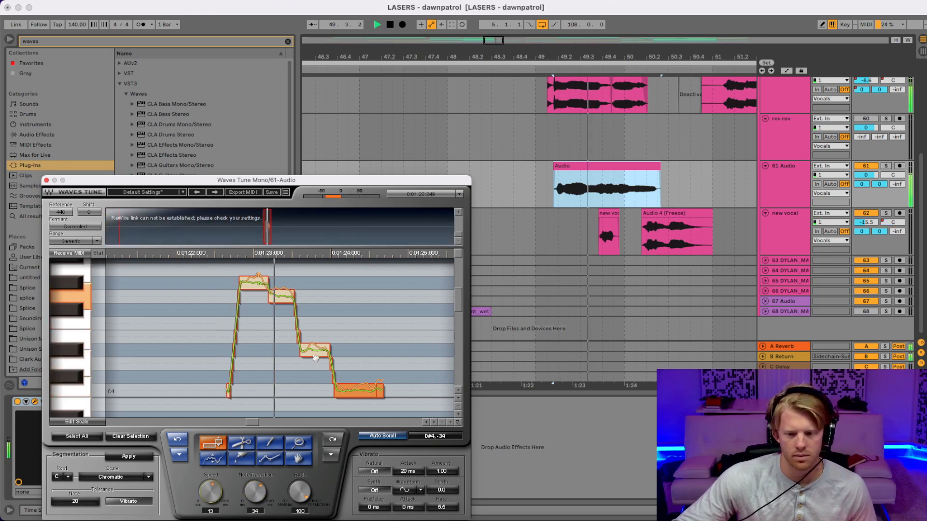
pyautogui.press('space')
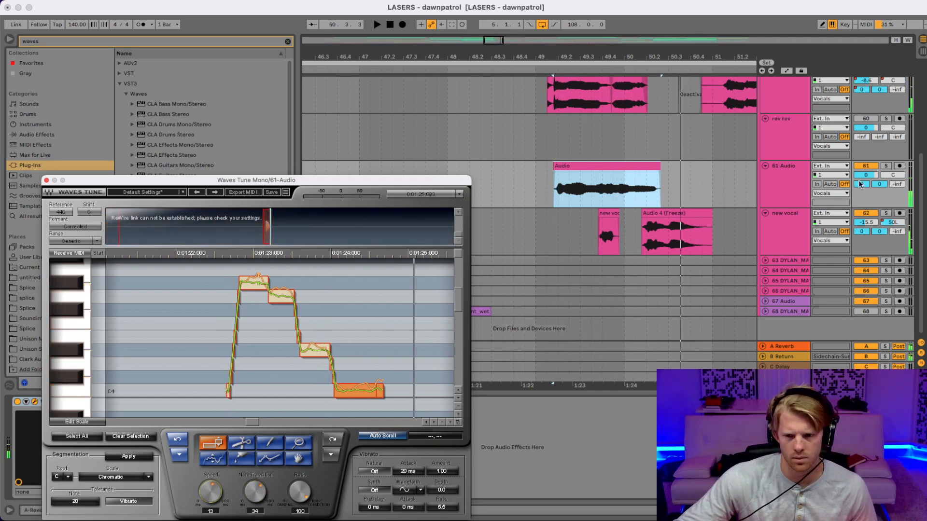
pyautogui.click(885, 166)
pyautogui.press('space')
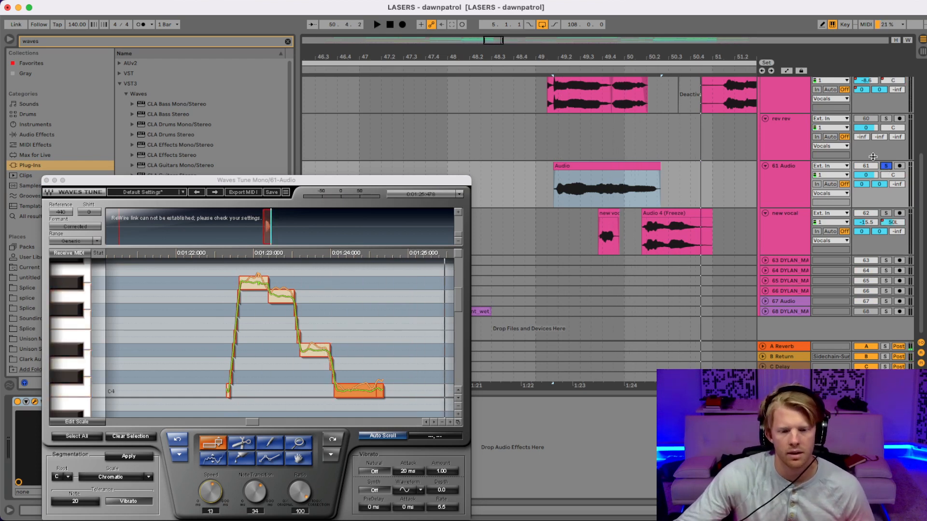
# Step: Freeze and flatten track 61 Audio and delete the freeze tail clip between bar 9 and the vocal phrase
pyautogui.rightClick(795, 188)
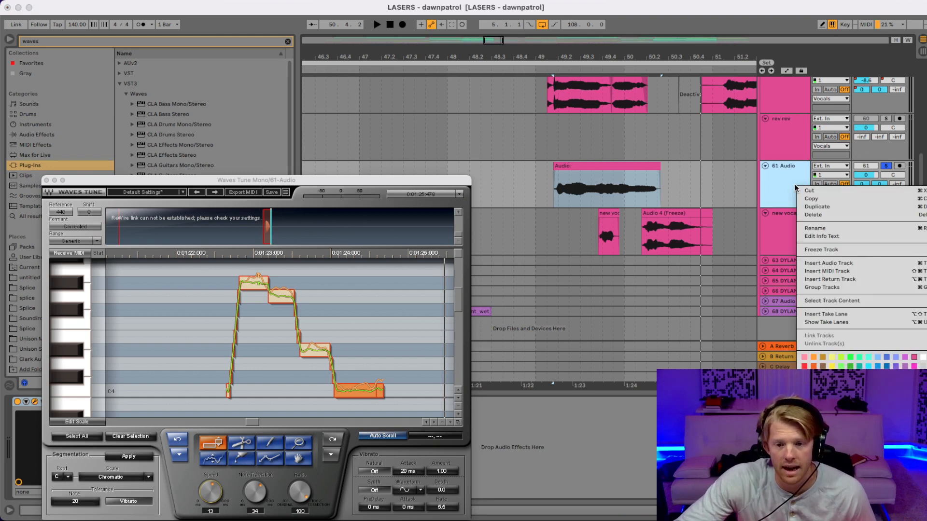
pyautogui.click(808, 250)
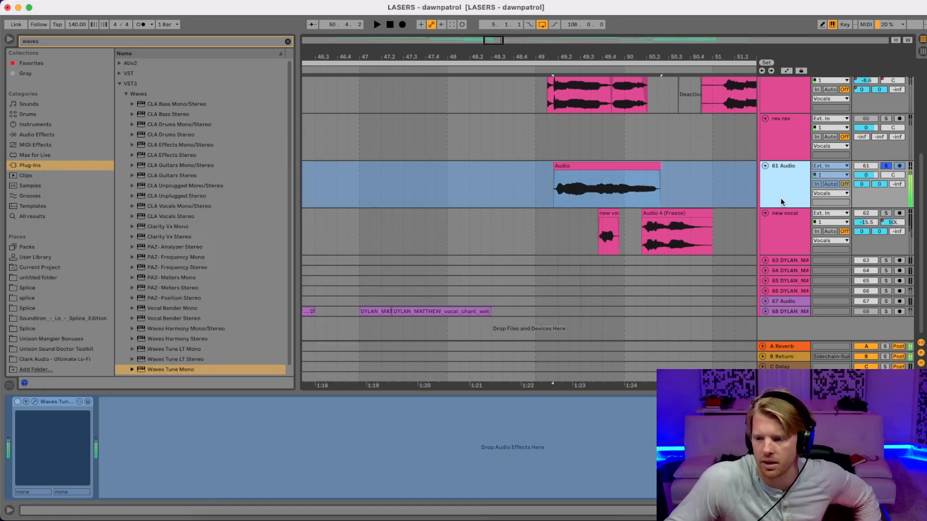
pyautogui.rightClick(781, 194)
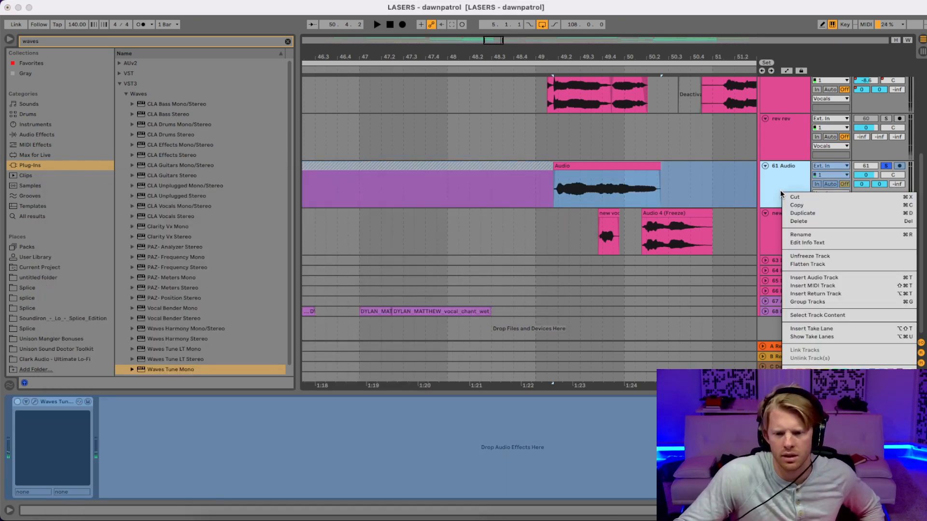
pyautogui.click(801, 264)
pyautogui.click(530, 166)
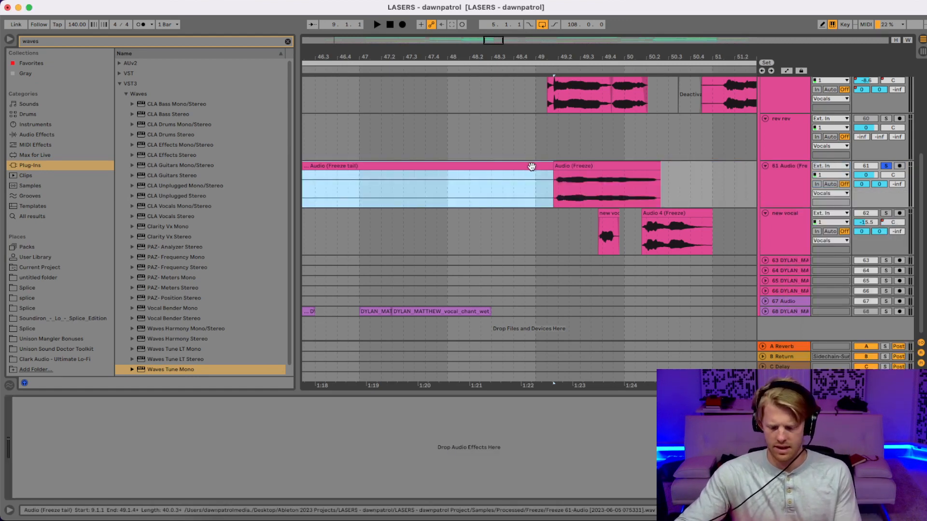
pyautogui.press('Delete')
# Step: Play the track 61 clip at bar 7 and turn off the track's solo
pyautogui.moveTo(524, 58); pyautogui.dragTo(524, 5)
pyautogui.moveTo(451, 50); pyautogui.dragTo(451, 56)
pyautogui.moveTo(314, 48); pyautogui.dragTo(320, 92)
pyautogui.click(392, 165)
pyautogui.press('space')
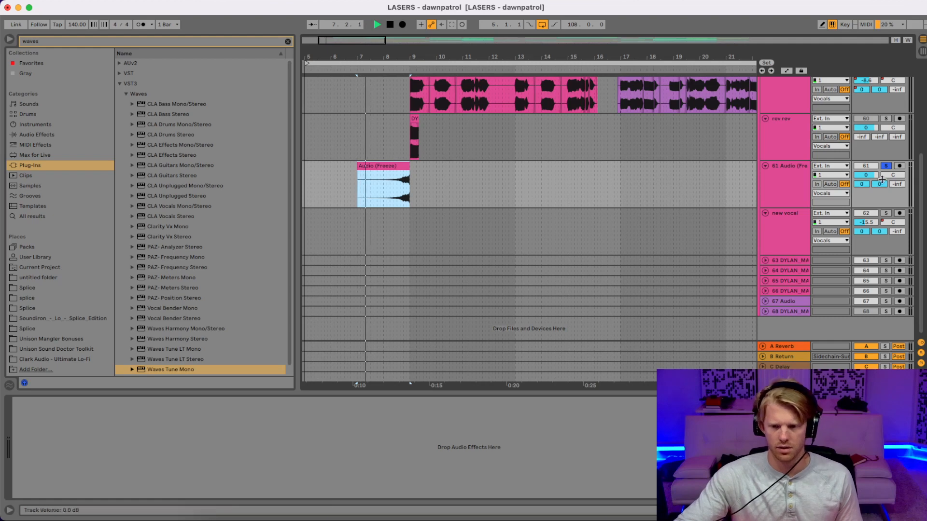
pyautogui.click(888, 166)
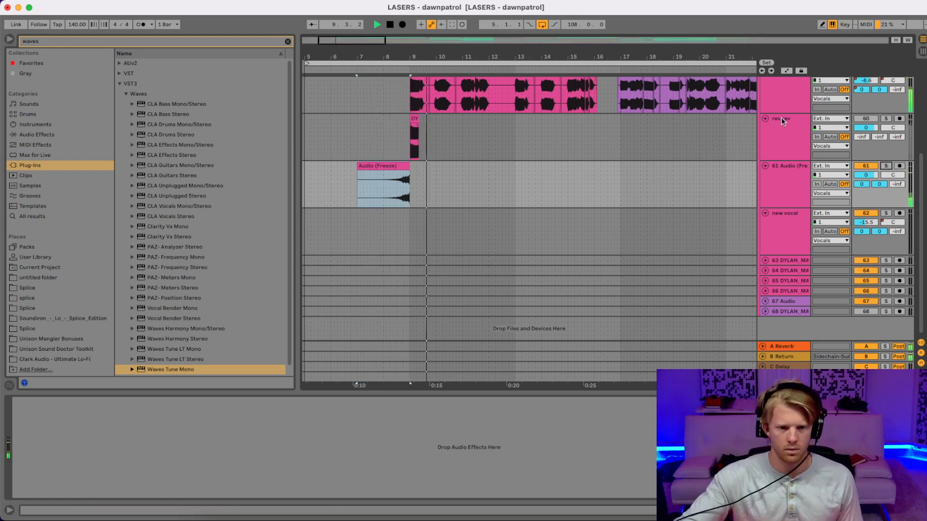
# Step: Return to the flattened vocal clip at bar 49 and play it in the mix from bar 48
pyautogui.moveTo(679, 54); pyautogui.dragTo(311, 34)
pyautogui.click(392, 67)
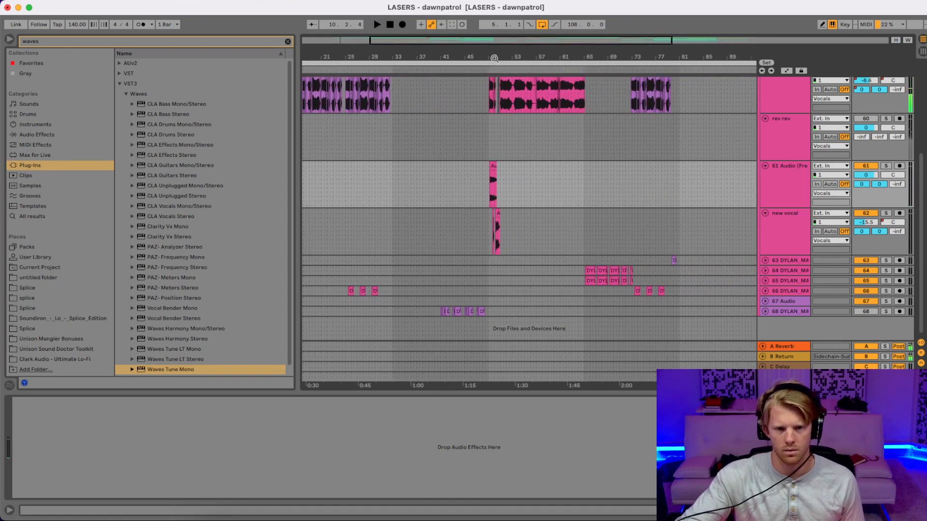
pyautogui.moveTo(494, 58); pyautogui.dragTo(488, 126)
pyautogui.click(394, 179)
pyautogui.press('space')
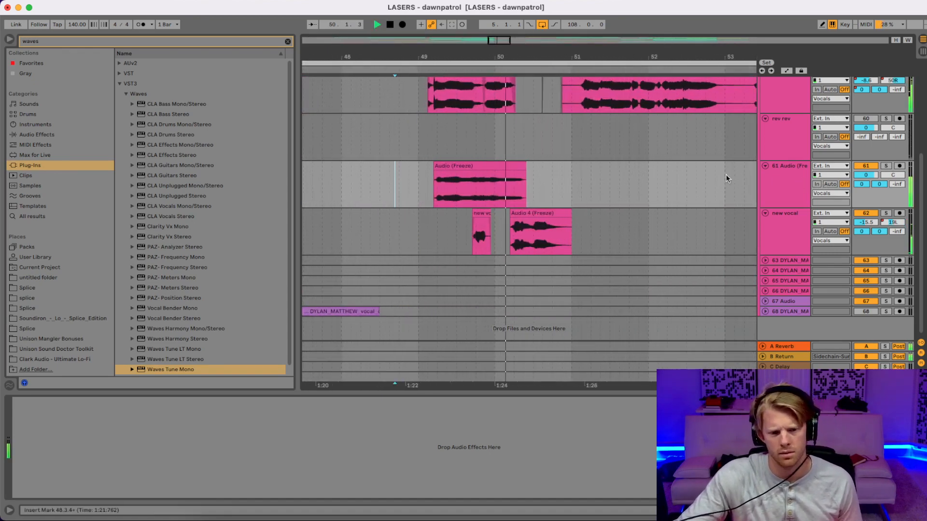
pyautogui.press('space')
# Step: Replay the phrase around bar 49 with the other vocals and lower track 61's volume to -9.6 dB
pyautogui.moveTo(441, 58)
pyautogui.mouseDown()
pyautogui.moveTo(434, 181)
pyautogui.moveTo(430, 168)
pyautogui.mouseUp()
pyautogui.click(319, 177)
pyautogui.press('space')
pyautogui.press('space')
pyautogui.press('space')
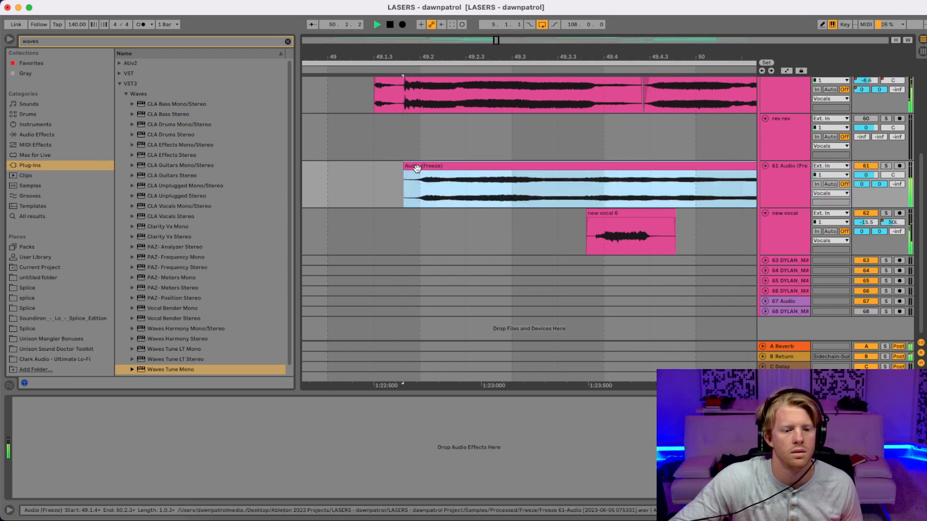
pyautogui.click(302, 179)
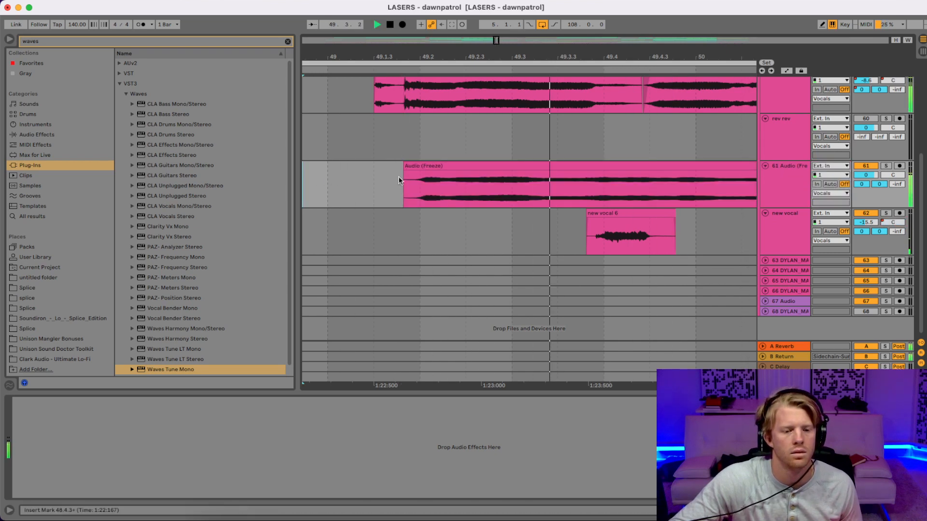
pyautogui.press('space')
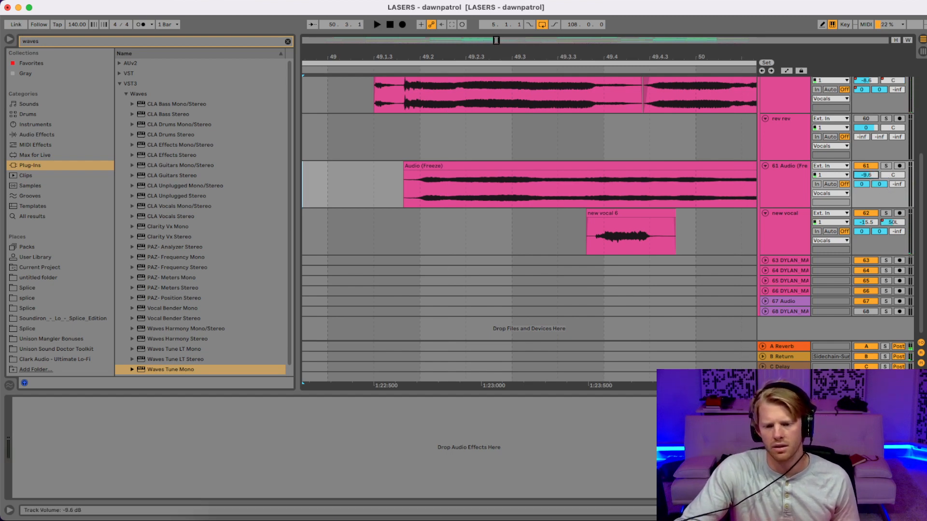
# Step: Replay the phrase around bar 49, lower track 61's volume to -13.3 dB and add an EQ Eight to the track
pyautogui.press('space')
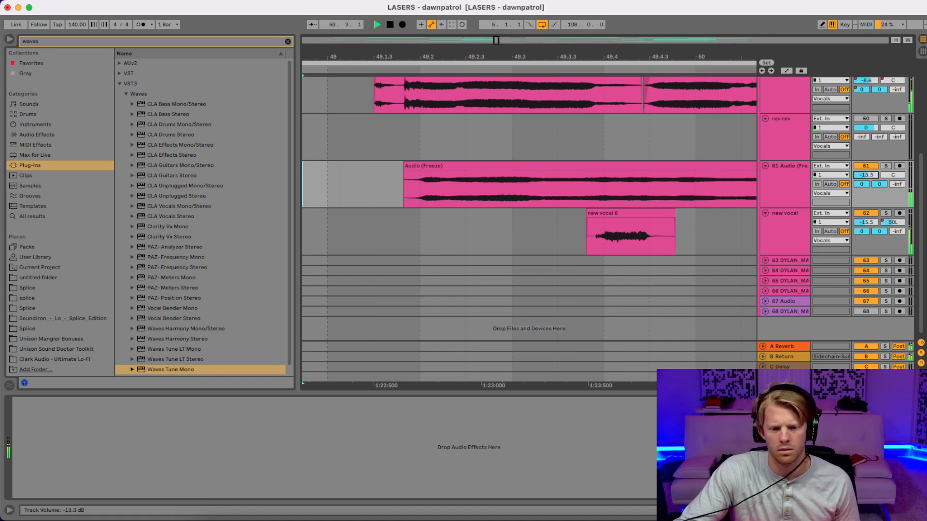
pyautogui.scroll(-5, 556, 53)
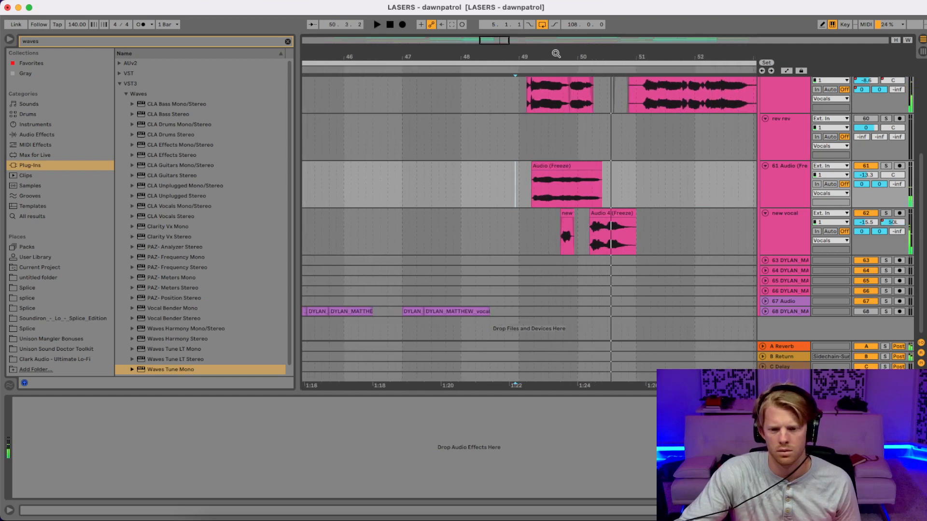
pyautogui.click(288, 42)
pyautogui.write('eq')
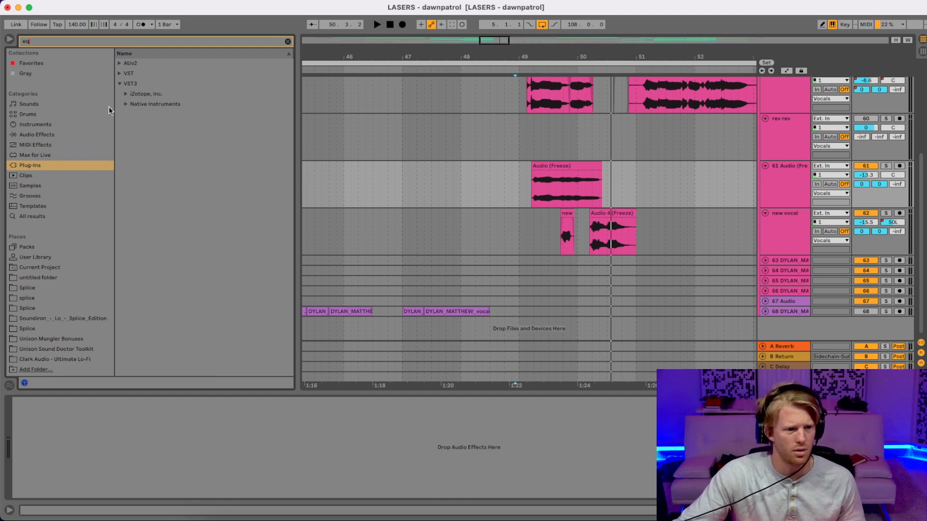
pyautogui.click(53, 136)
pyautogui.click(142, 93)
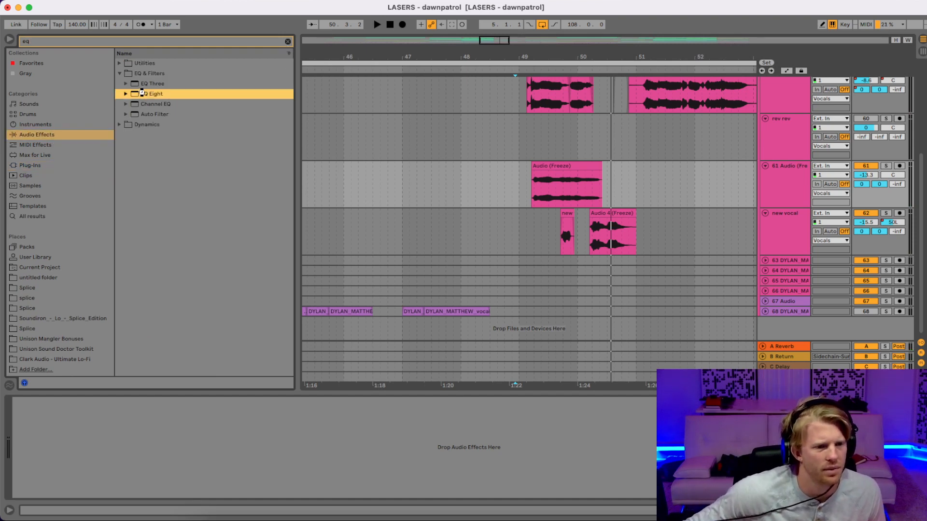
pyautogui.press('Return')
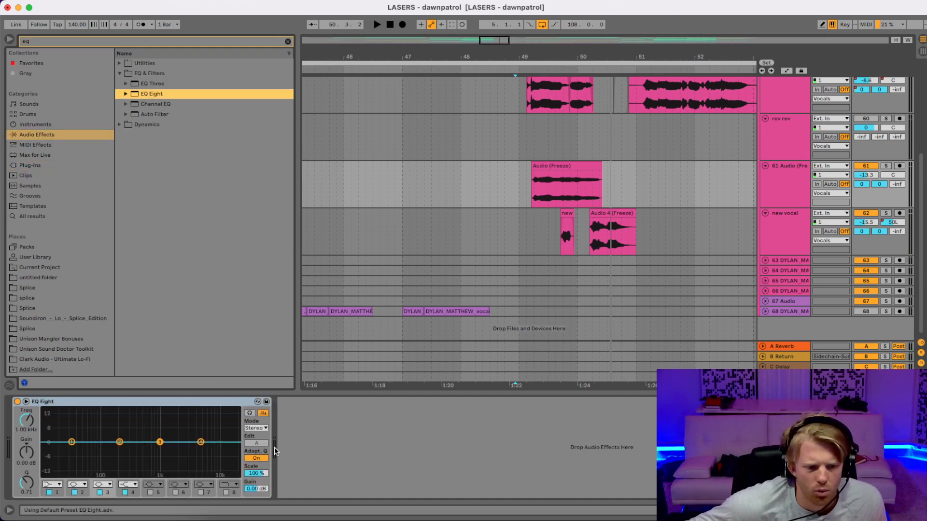
# Step: Set the EQ Eight to M/S mode and cut band 2 on the mid channel by 15 dB at about 391 Hz with Q 0.10
pyautogui.click(261, 428)
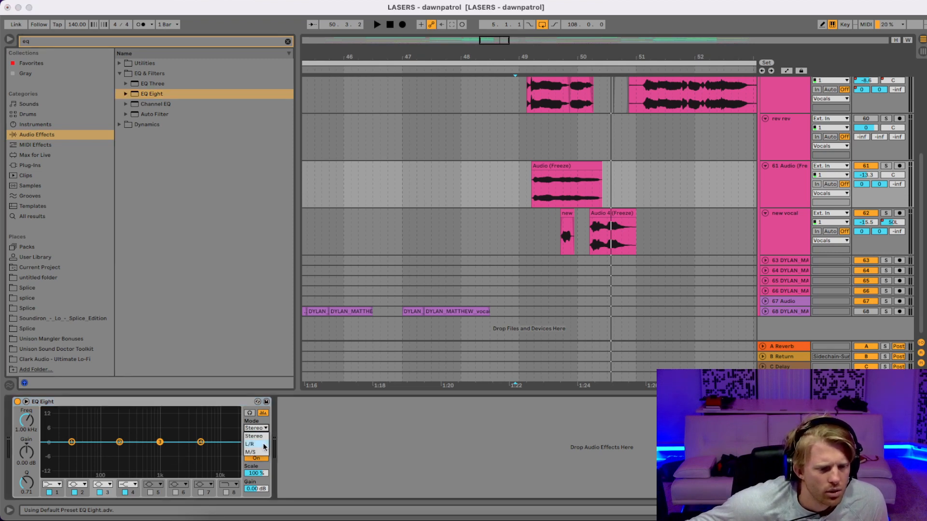
pyautogui.click(260, 445)
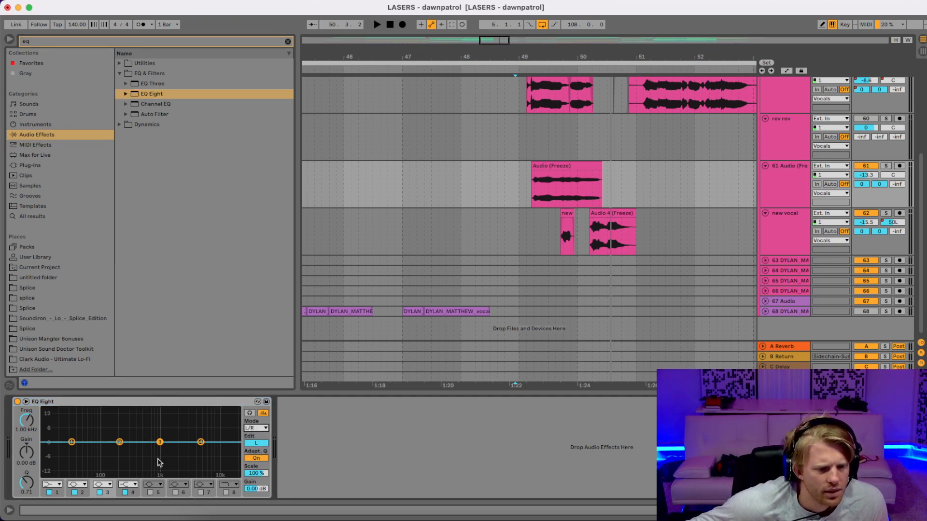
pyautogui.click(249, 429)
pyautogui.click(256, 453)
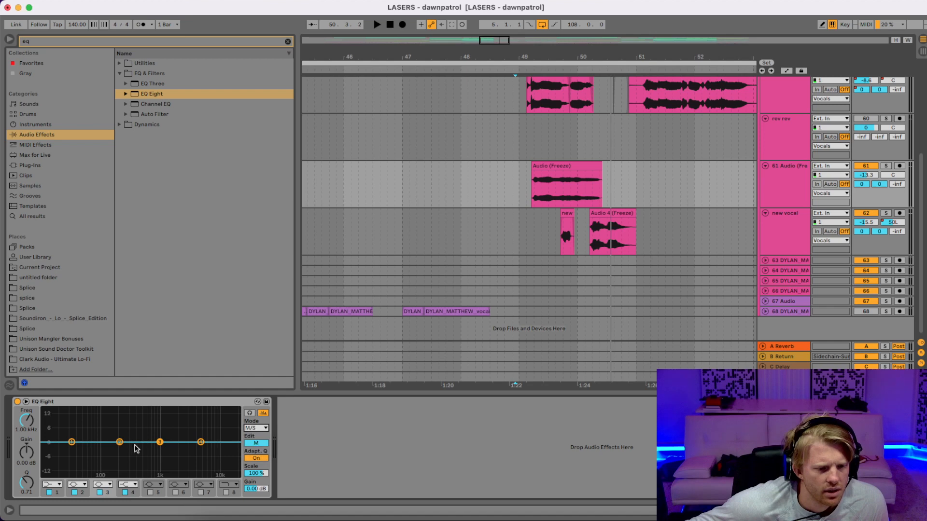
pyautogui.moveTo(120, 442); pyautogui.dragTo(140, 477)
pyautogui.moveTo(28, 489); pyautogui.dragTo(27, 517)
pyautogui.moveTo(147, 475); pyautogui.dragTo(137, 475)
# Step: Play the phrase with the mid cut and set track 61's volume to -14 dB
pyautogui.press('space')
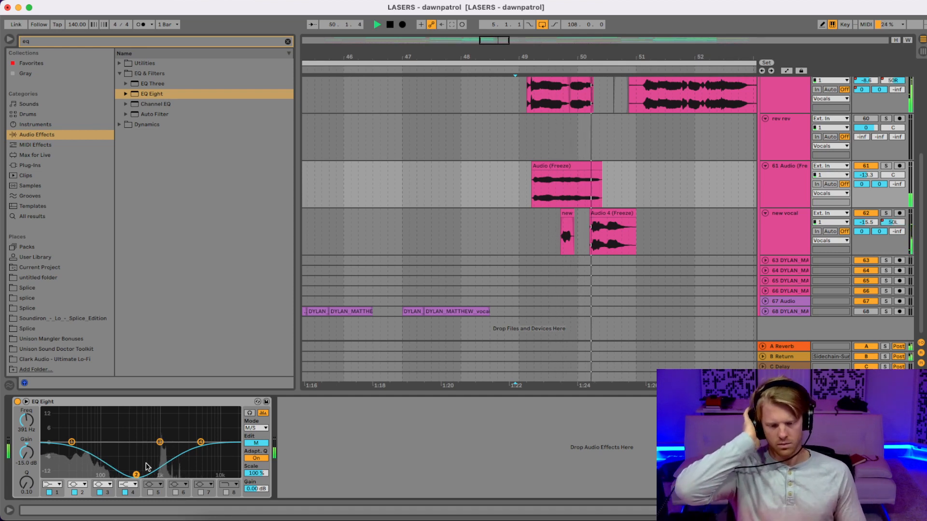
pyautogui.press('space')
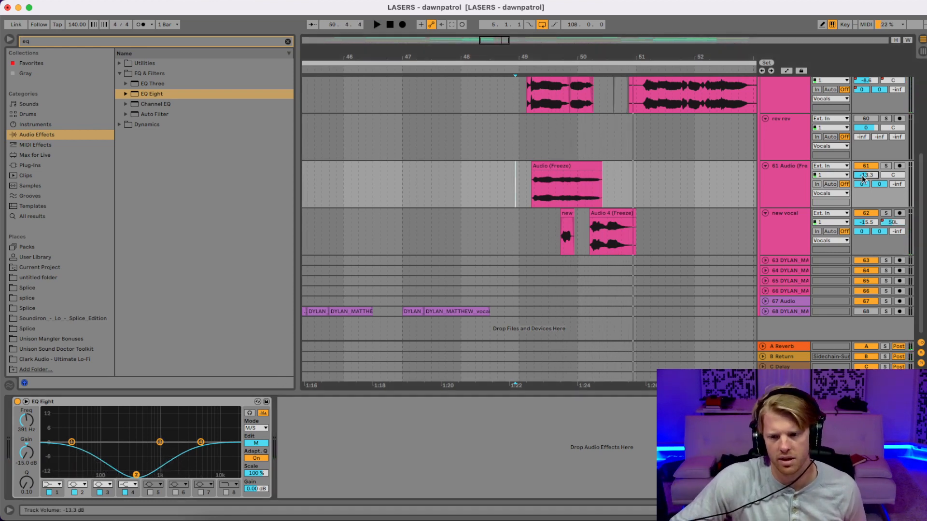
pyautogui.write('4')
pyautogui.press('Return')
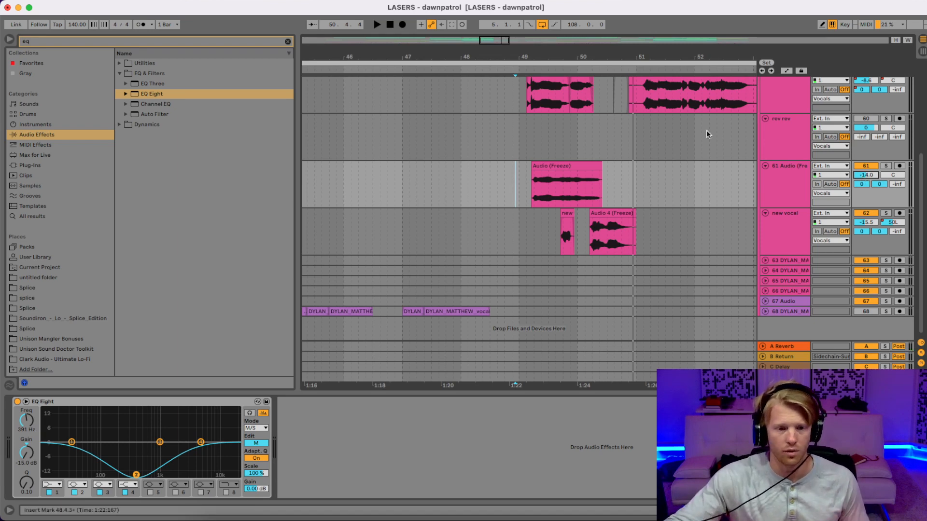
# Step: Place the insert marker on track 61 at bar 47 and save the Live set
pyautogui.click(444, 189)
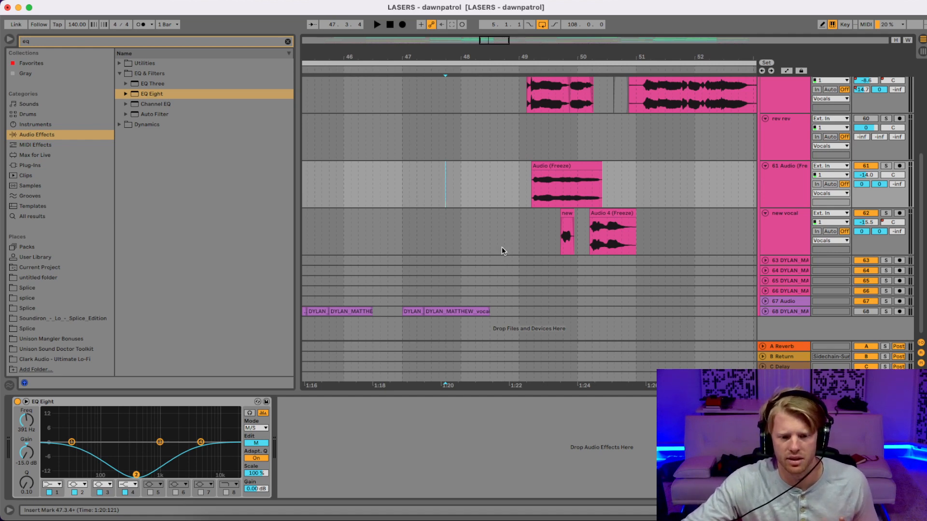
pyautogui.rightClick(477, 193)
pyautogui.click(554, 307)
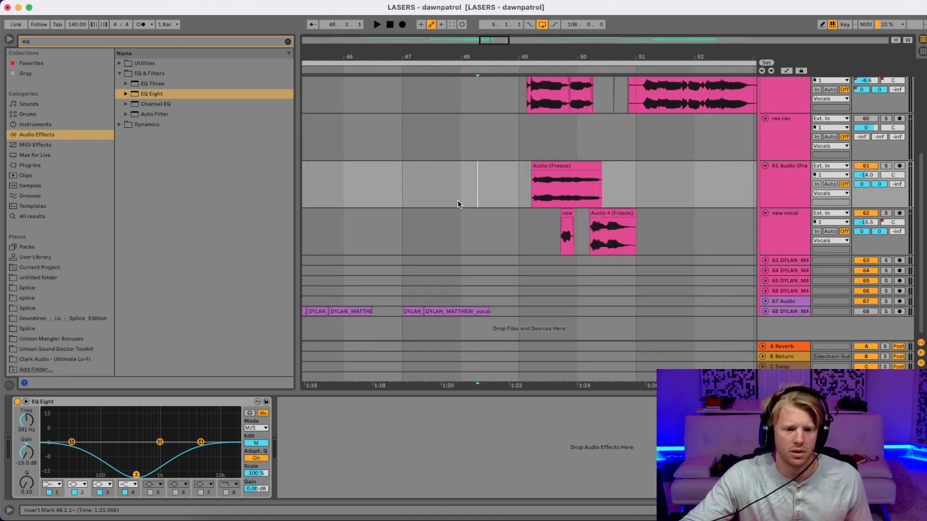
pyautogui.click(412, 193)
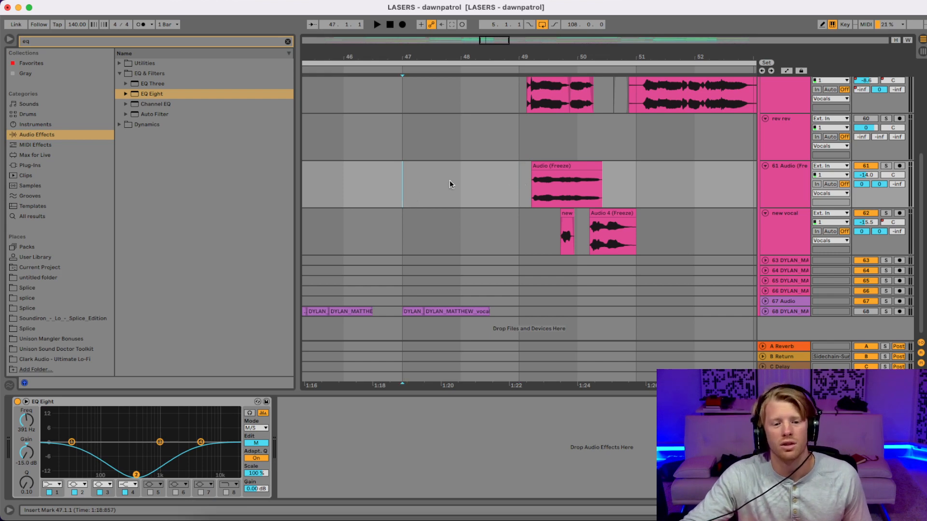
pyautogui.press('super+s')
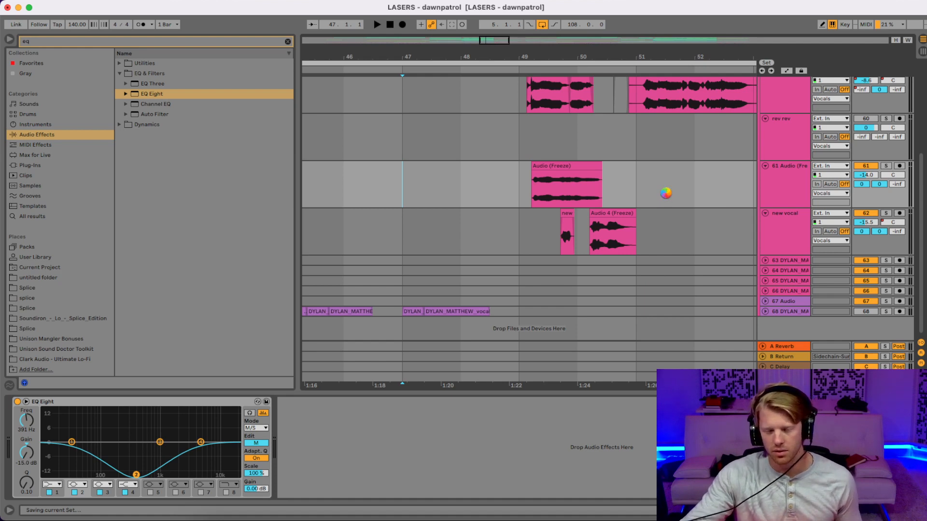
# Step: Collapse the Vocals group and play the full arrangement from bar 49
pyautogui.scroll(4, 663, 192)
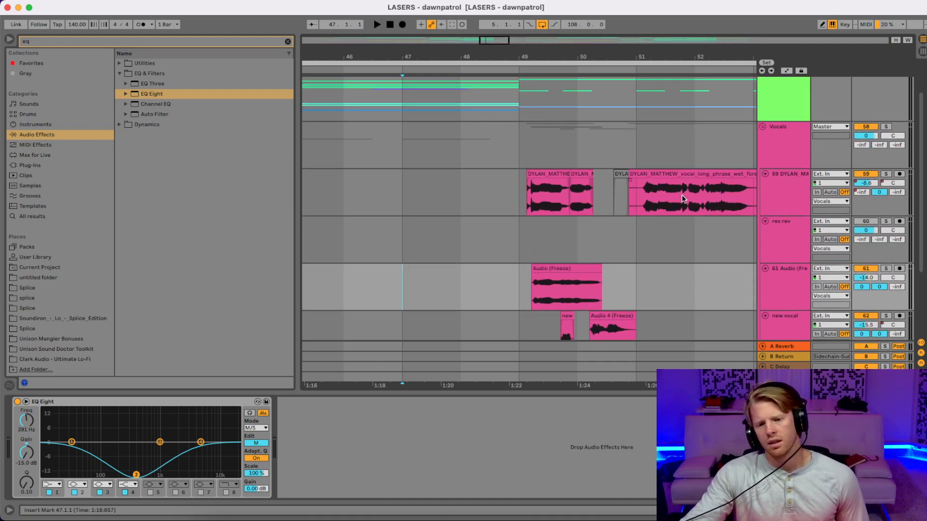
pyautogui.click(763, 129)
pyautogui.moveTo(543, 53); pyautogui.dragTo(452, 53)
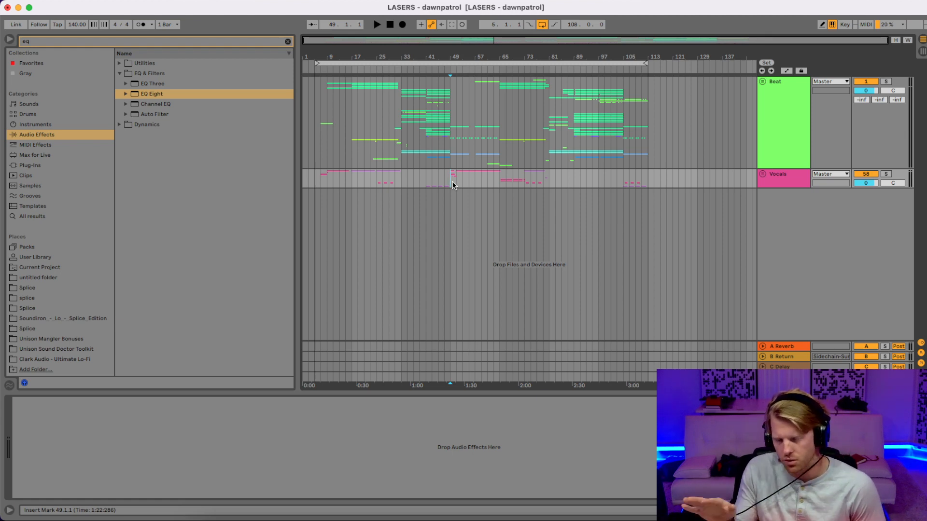
pyautogui.press('space')
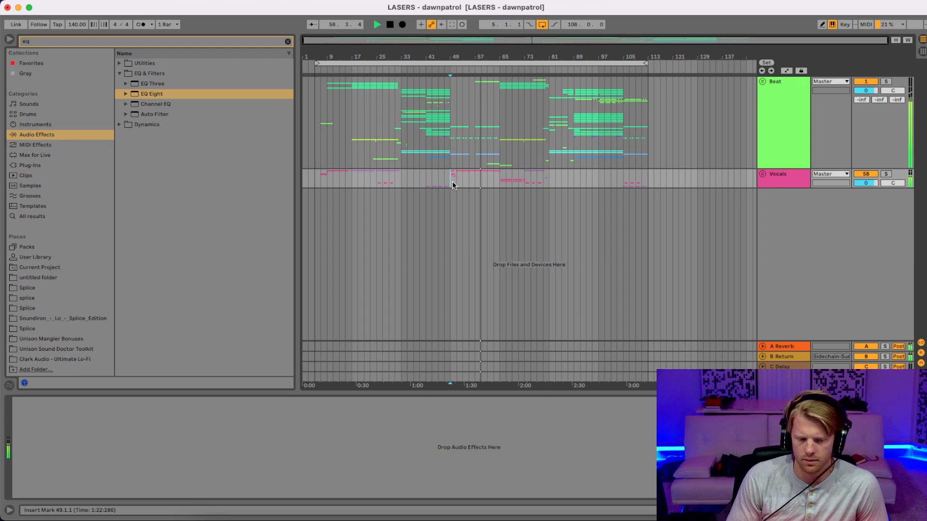
pyautogui.press('space')
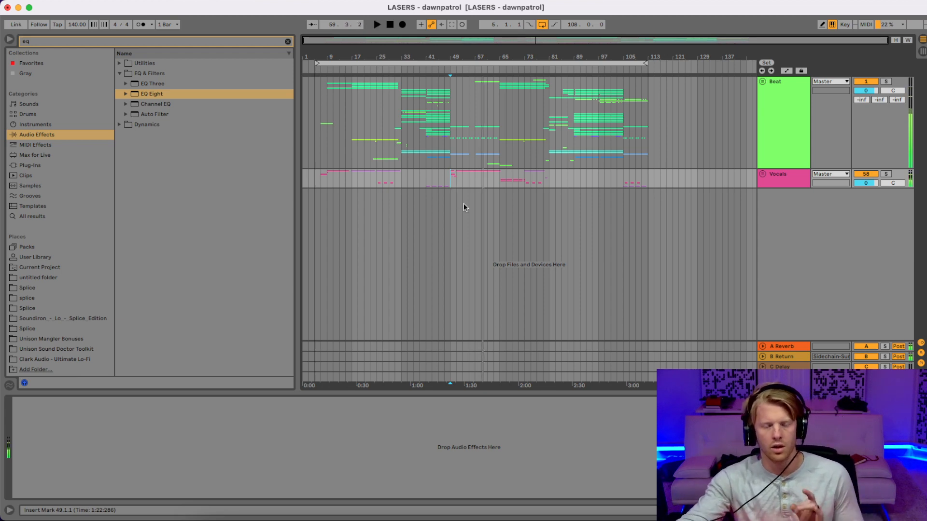
# Step: Unfold the Beat group and play the 4 Drum Rack track in solo from bar 57, turning its solo off again
pyautogui.click(476, 145)
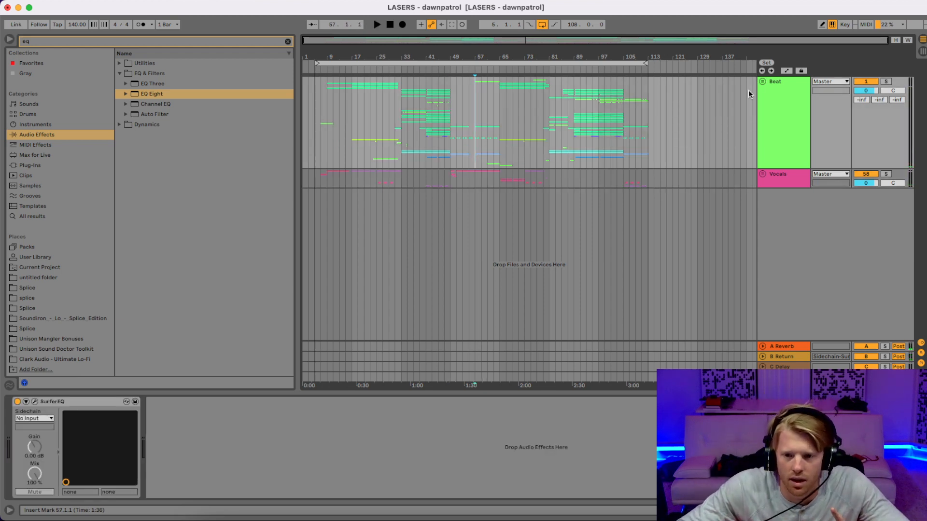
pyautogui.click(763, 81)
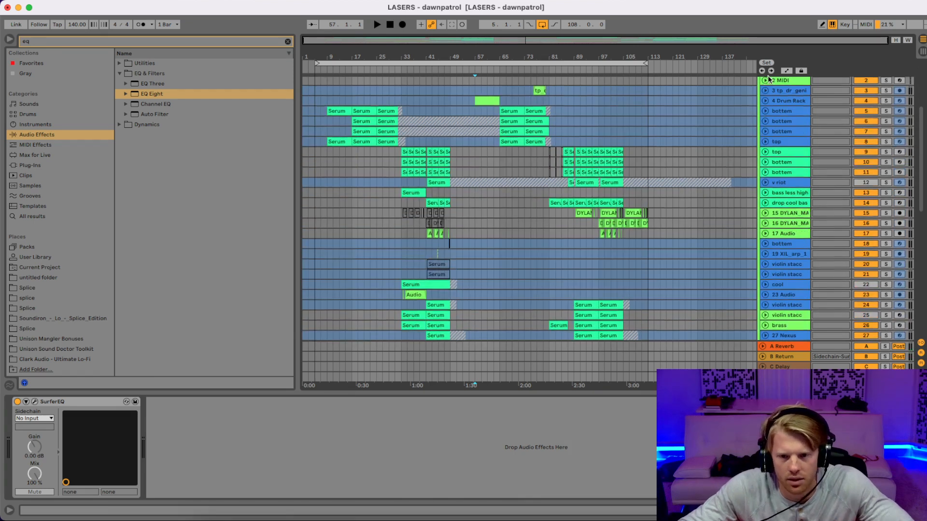
pyautogui.click(485, 100)
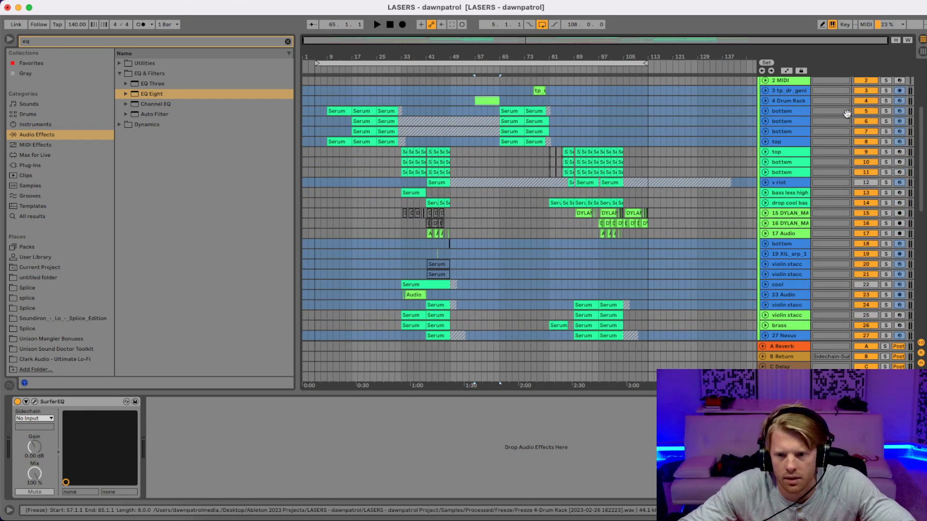
pyautogui.click(795, 101)
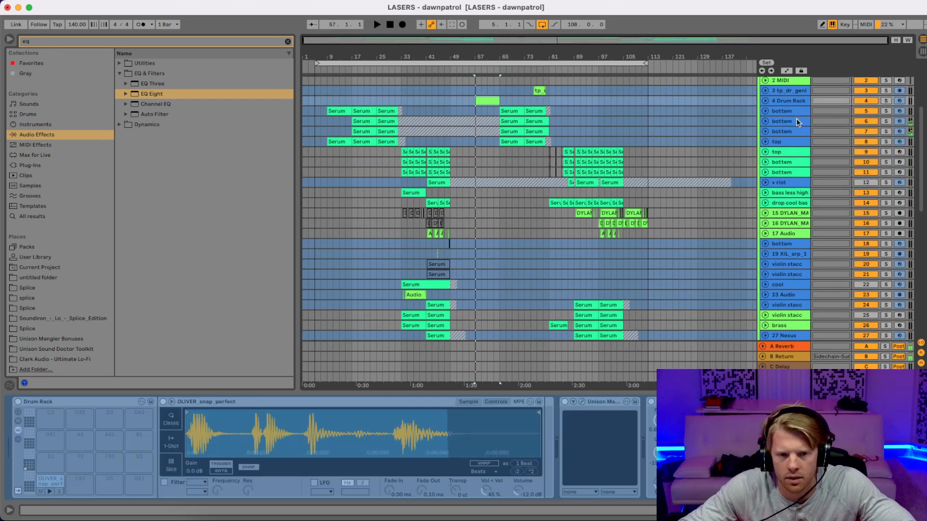
pyautogui.click(886, 112)
pyautogui.click(886, 101)
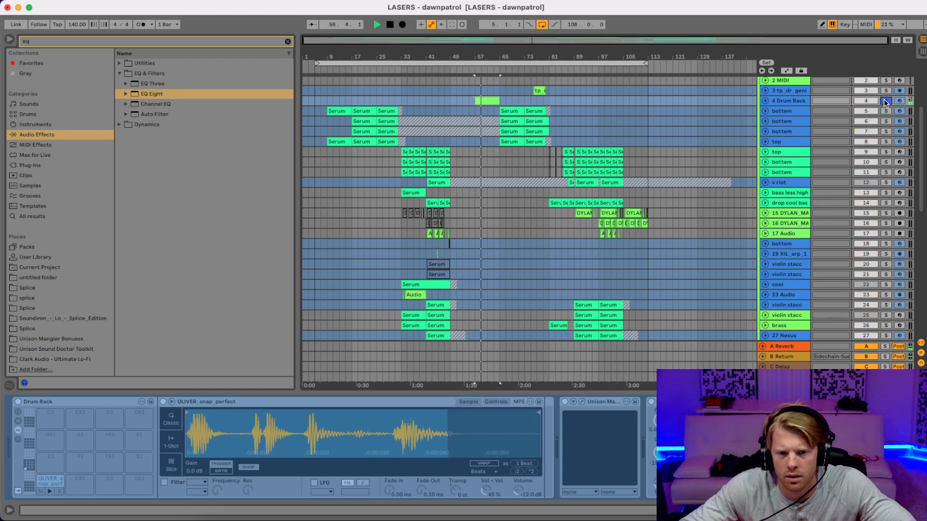
pyautogui.click(886, 100)
pyautogui.press('space')
# Step: Solo the bottem track 32 in the Beat group and play it from bar 57
pyautogui.scroll(-2, 488, 165)
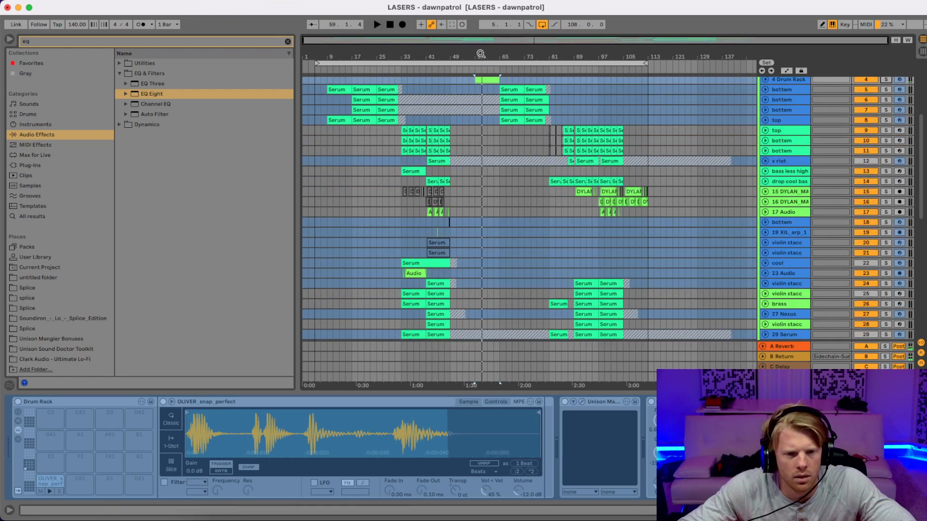
pyautogui.moveTo(481, 53); pyautogui.dragTo(490, 155)
pyautogui.scroll(-6, 500, 209)
pyautogui.scroll(-3, 499, 208)
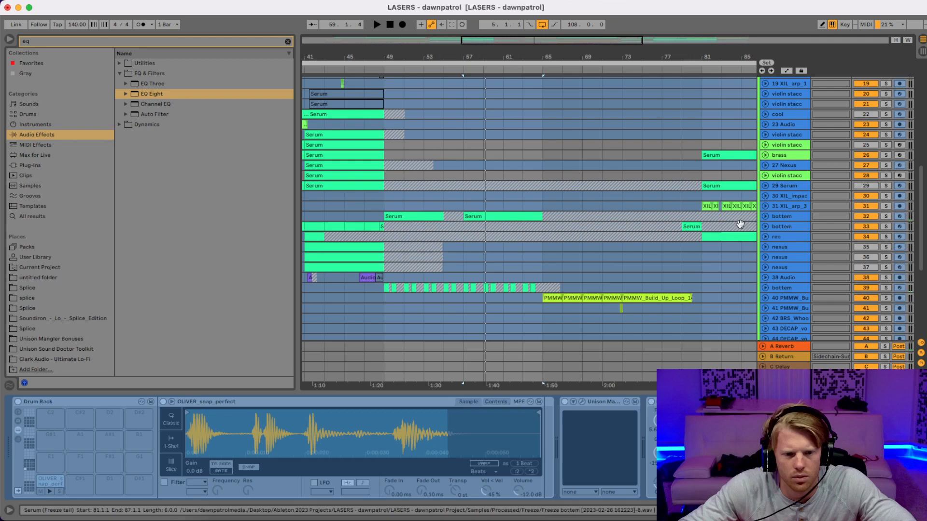
pyautogui.click(779, 215)
pyautogui.click(886, 217)
pyautogui.press('space')
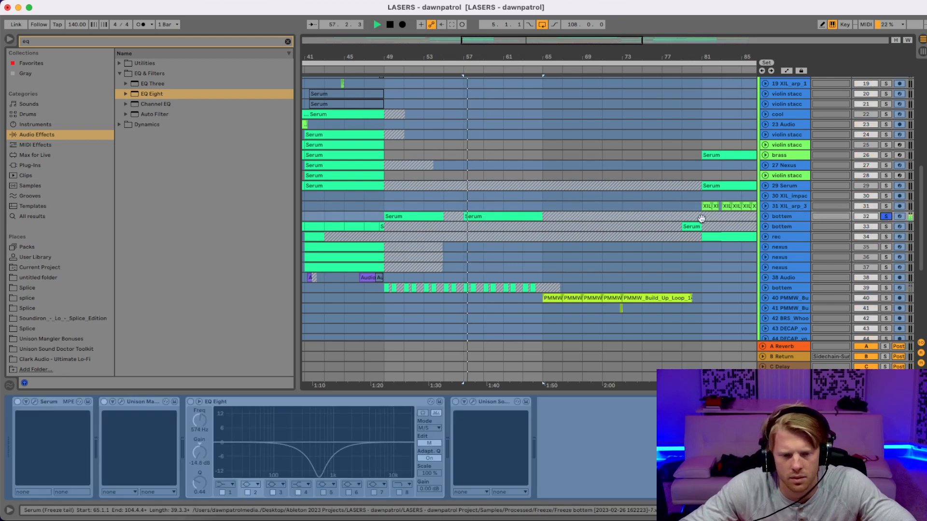
# Step: Stop playback, unfold the bottem track 32 and unfreeze it
pyautogui.click(766, 216)
pyautogui.press('space')
pyautogui.scroll(-3, 515, 191)
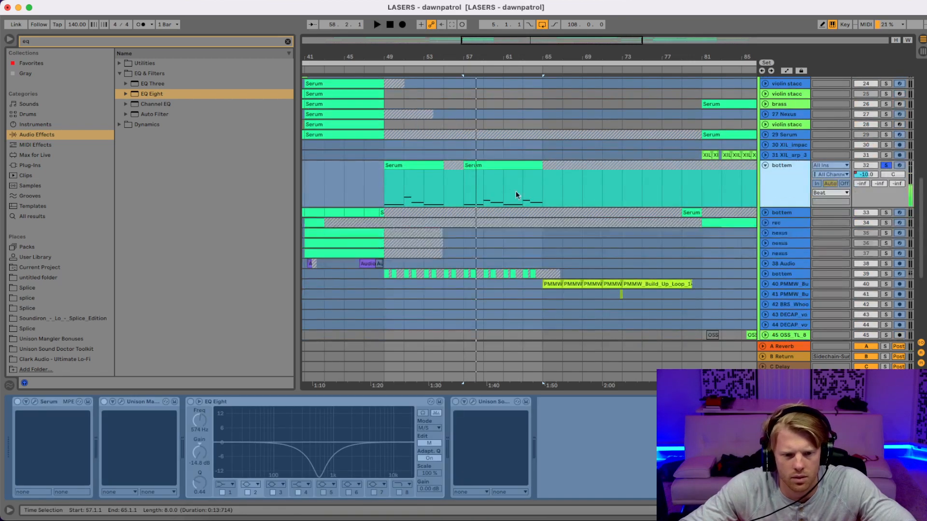
pyautogui.rightClick(781, 206)
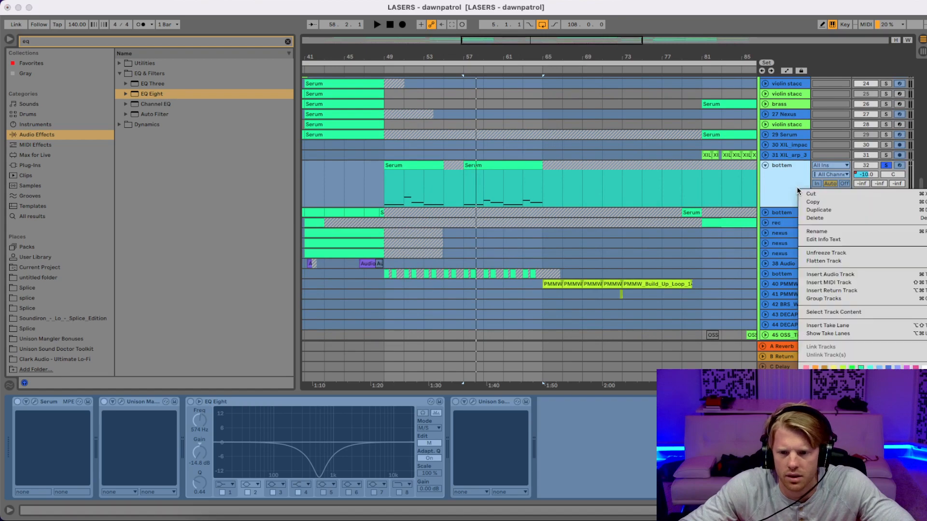
pyautogui.click(818, 259)
# Step: Open the Serum MIDI clip at bar 57 and display its Pitch Bend envelope
pyautogui.click(502, 165)
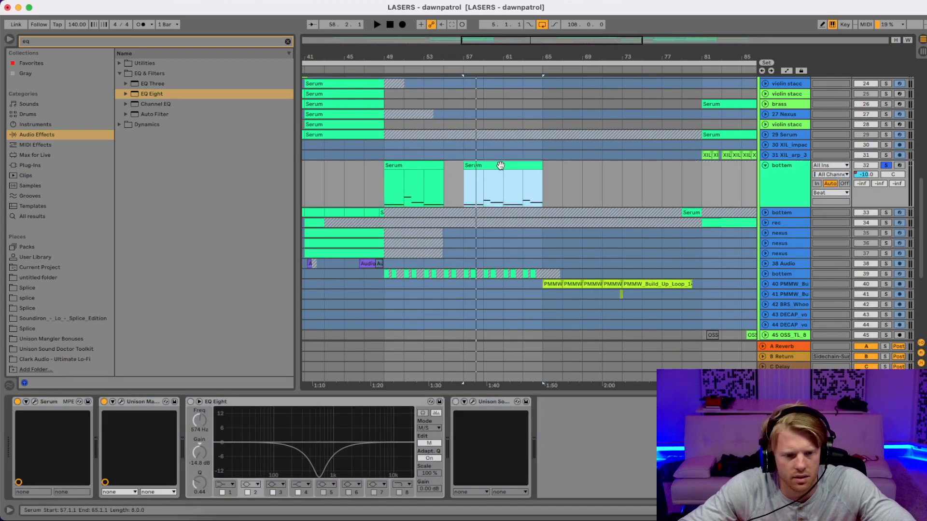
pyautogui.doubleClick(500, 165)
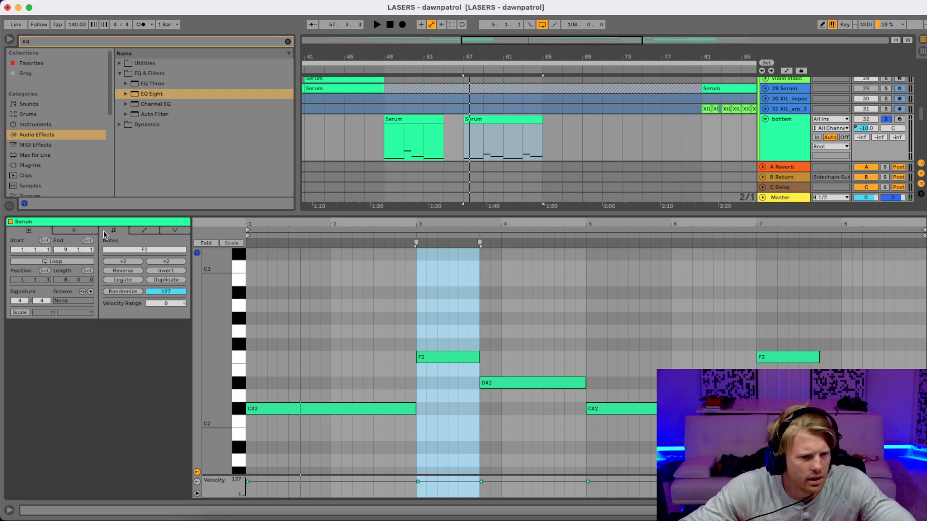
pyautogui.click(143, 231)
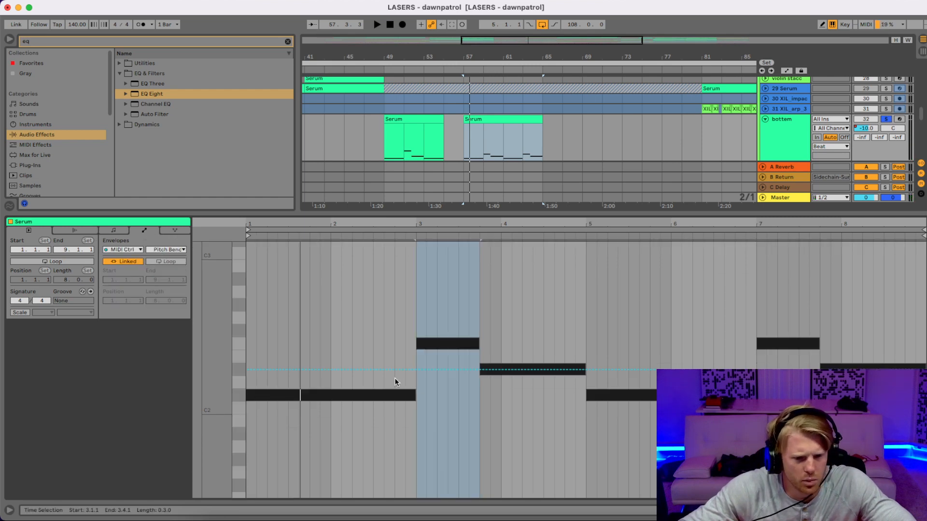
# Step: Draw a short upward pitch bend ramp leading into the clip's bar 3 and a downward ramp leading into bar 5
pyautogui.click(414, 369)
pyautogui.moveTo(415, 369); pyautogui.dragTo(415, 356)
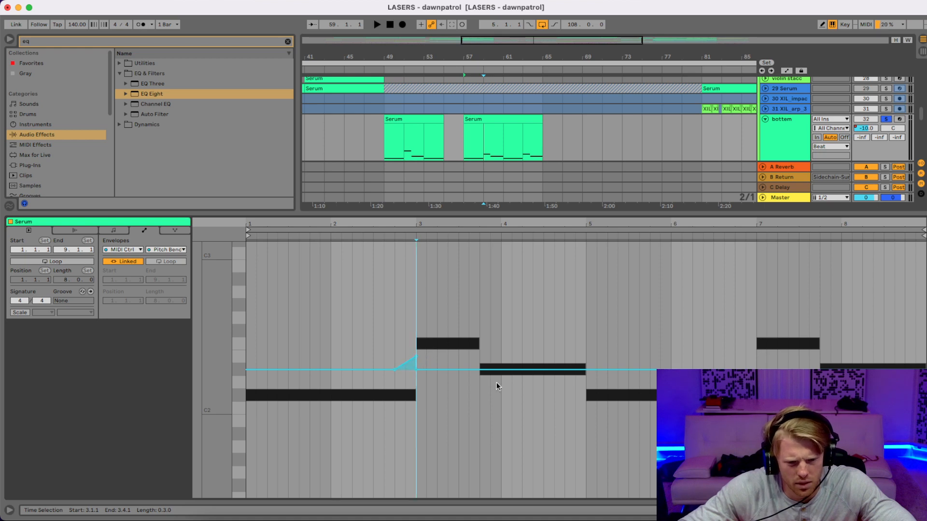
pyautogui.click(564, 369)
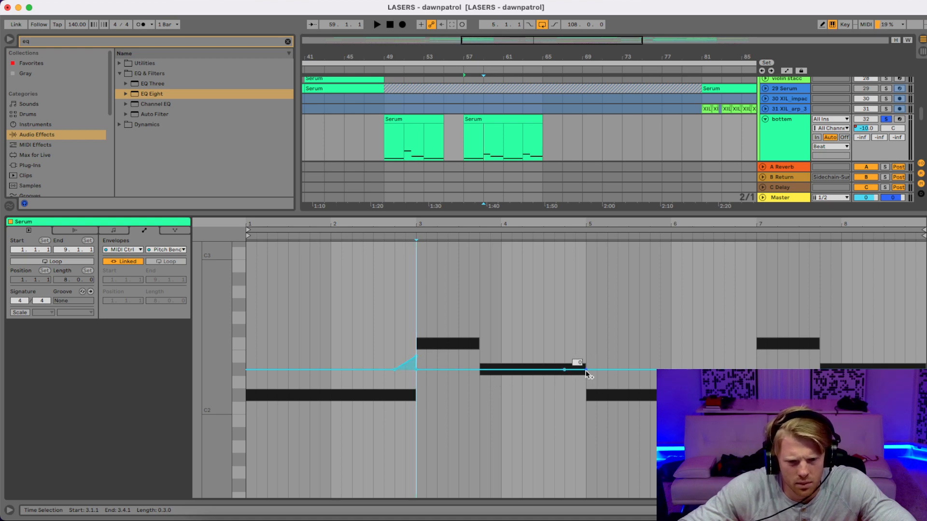
pyautogui.moveTo(586, 370); pyautogui.dragTo(587, 445)
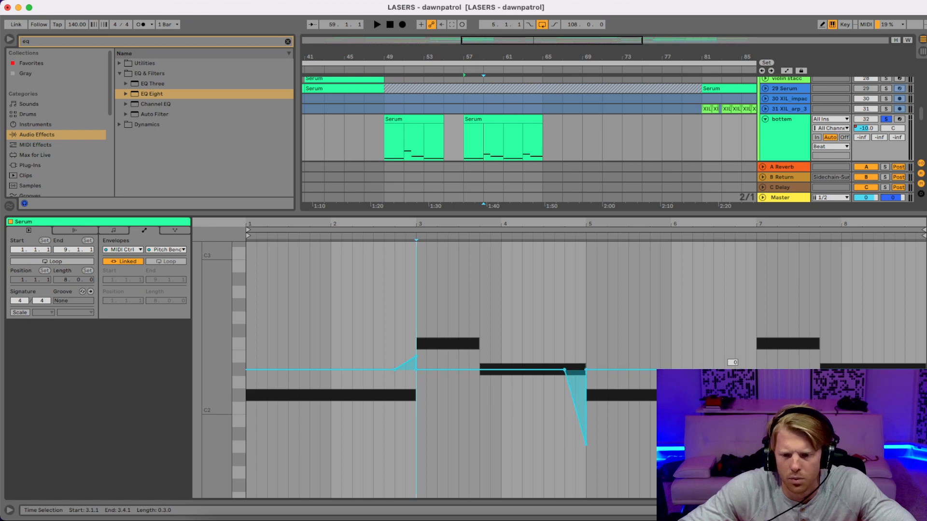
# Step: Draw an upward pitch bend ramp into the clip's bar 7 and make the ramps into bars 3 and 7 start earlier
pyautogui.moveTo(756, 370); pyautogui.dragTo(756, 348)
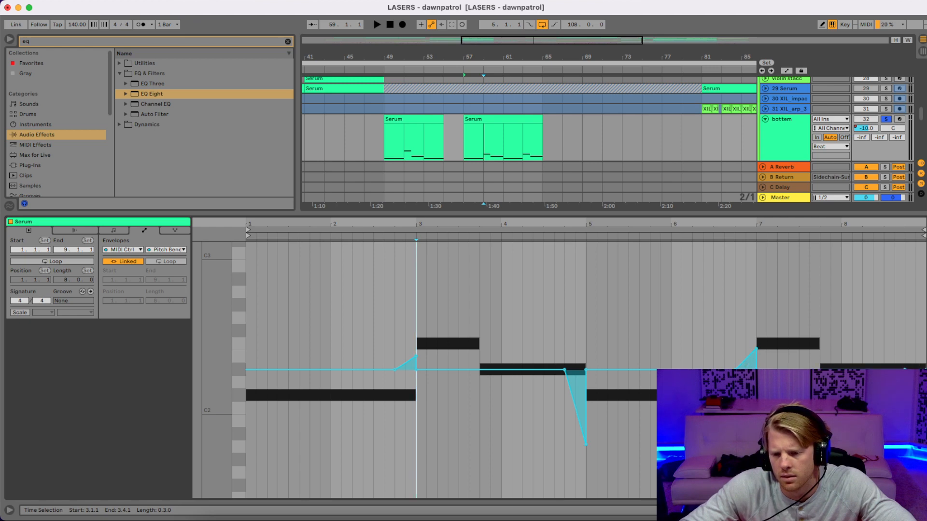
pyautogui.press('space')
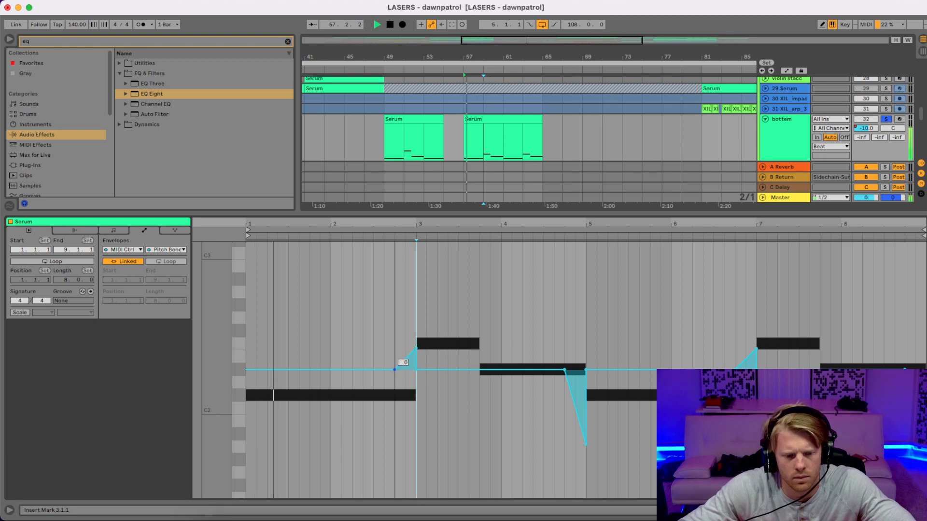
pyautogui.moveTo(395, 370)
pyautogui.mouseDown()
pyautogui.moveTo(385, 370)
pyautogui.moveTo(403, 363)
pyautogui.mouseUp()
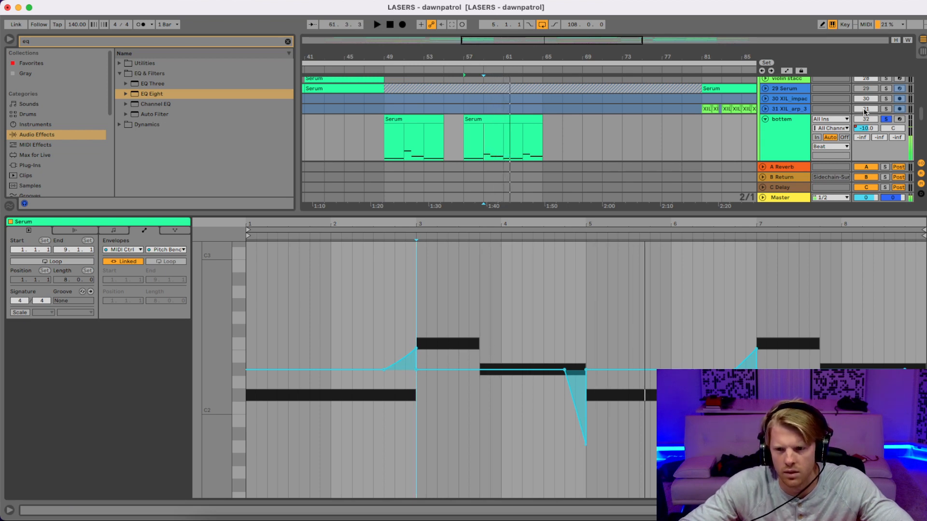
pyautogui.press('space')
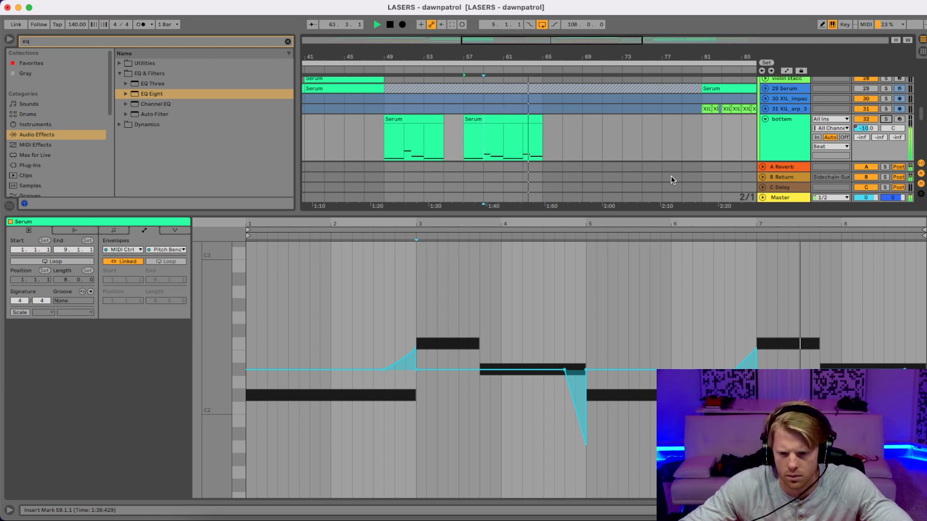
pyautogui.moveTo(735, 371)
pyautogui.mouseDown()
pyautogui.moveTo(724, 370)
pyautogui.moveTo(739, 376)
pyautogui.mouseUp()
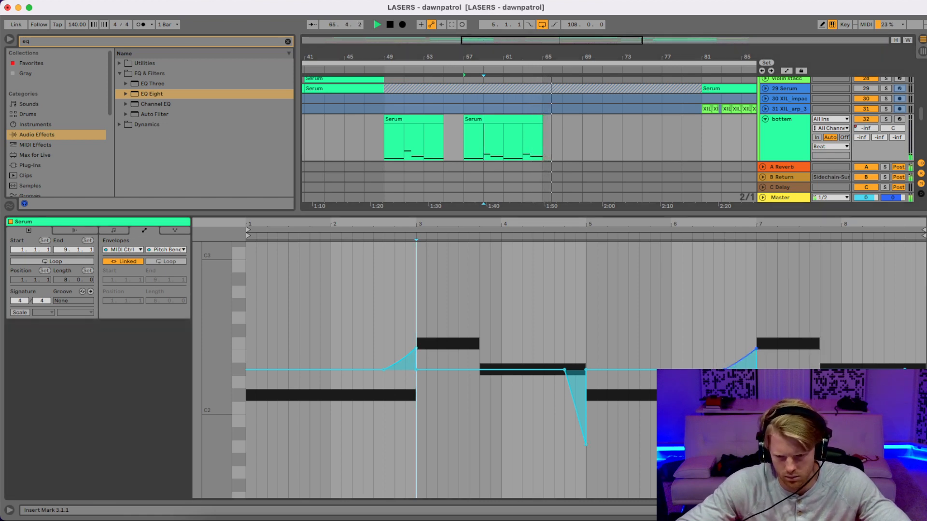
pyautogui.press('space')
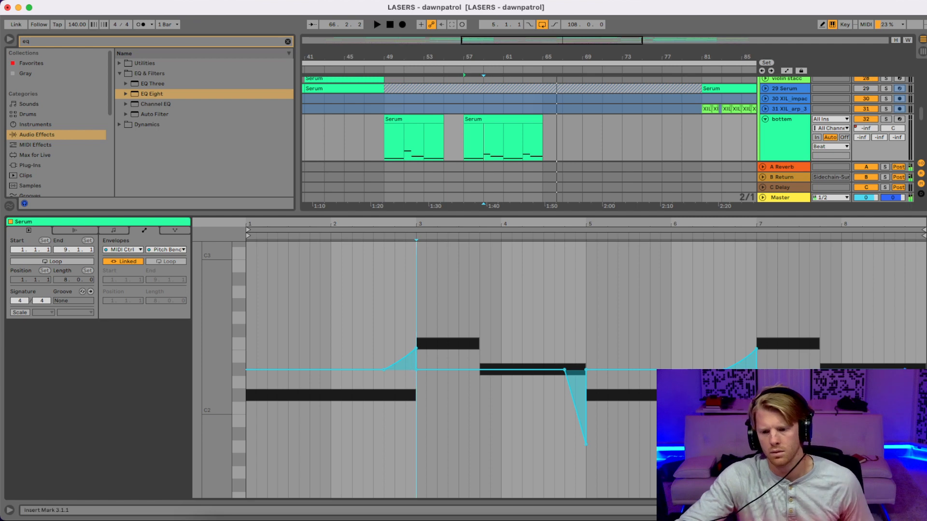
# Step: Freeze the bottem track 32
pyautogui.hscroll(4, 586, 358)
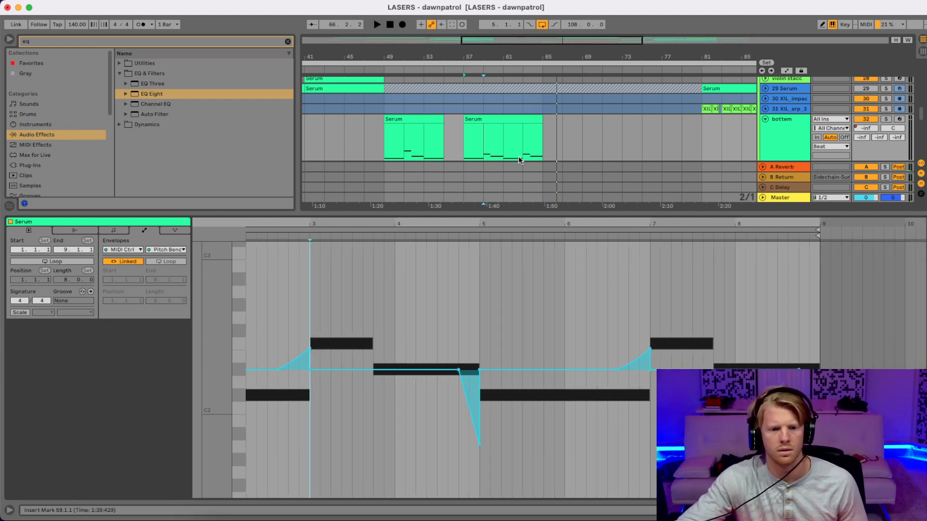
pyautogui.rightClick(785, 118)
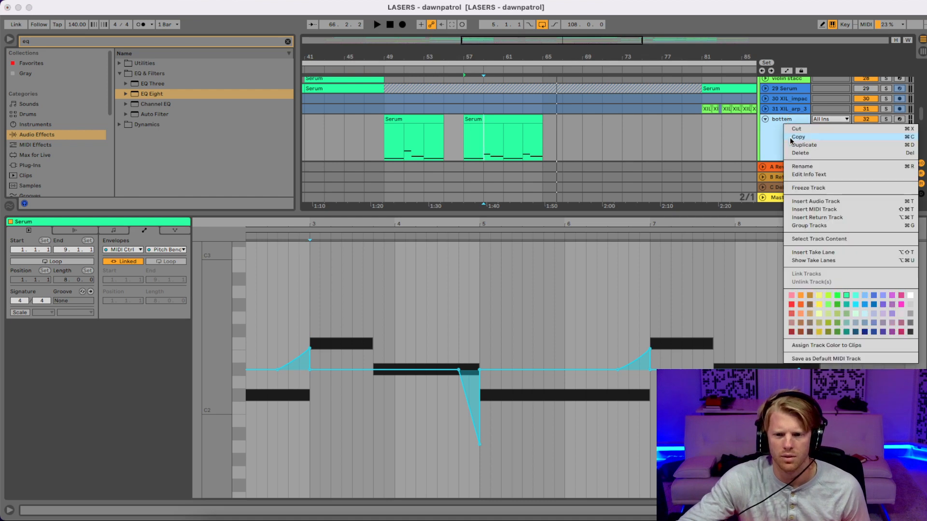
pyautogui.click(799, 188)
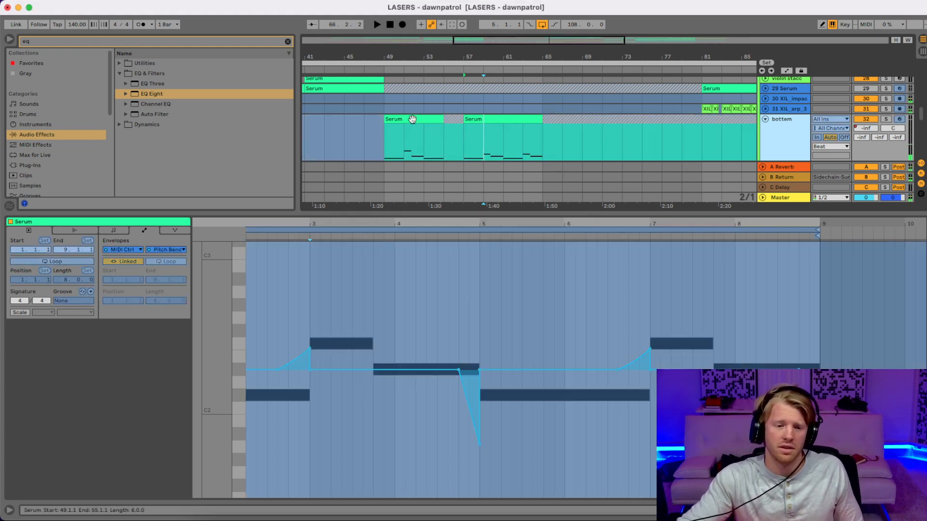
# Step: Solo the bottem track 32 and play its Serum clips at bars 49, 105 and 57
pyautogui.click(412, 118)
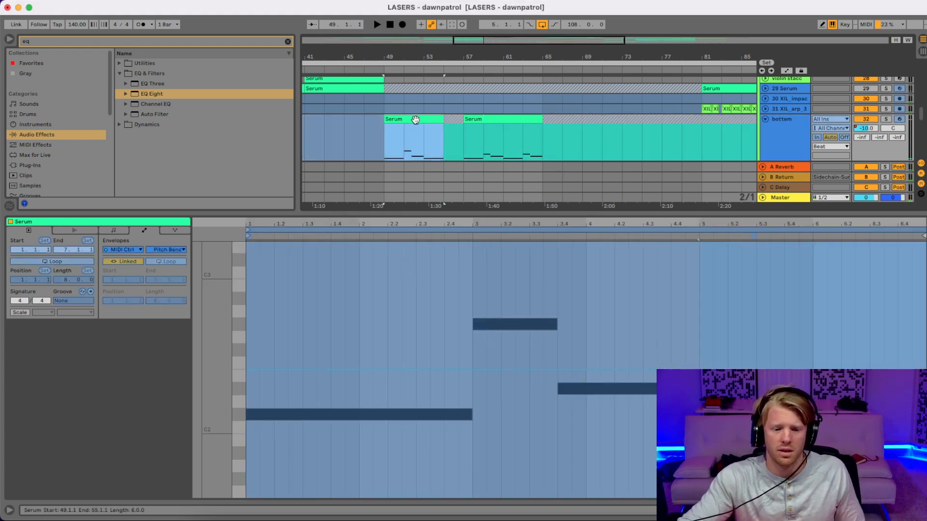
pyautogui.press('space')
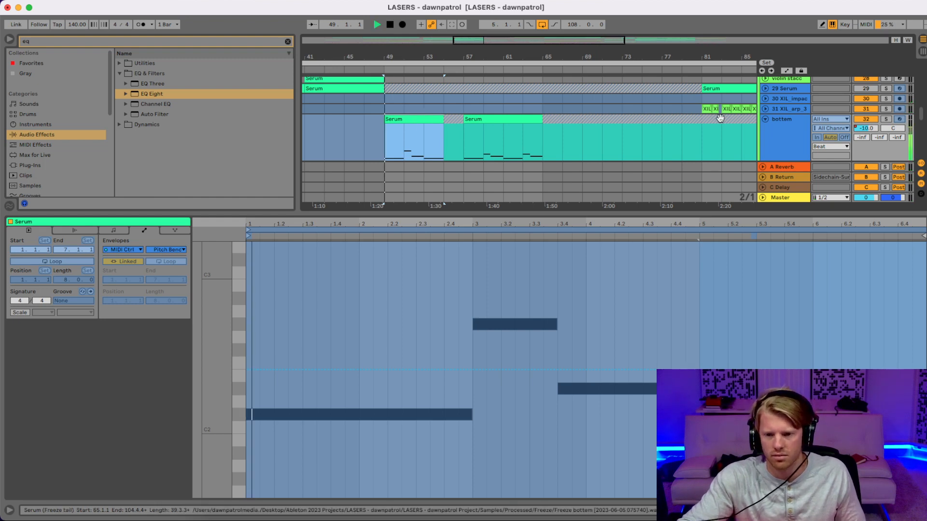
pyautogui.click(886, 120)
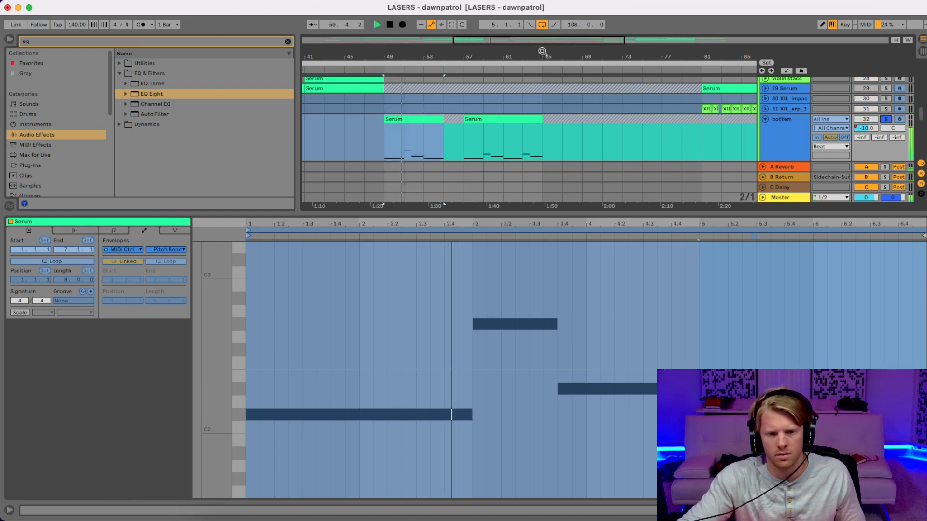
pyautogui.moveTo(538, 54); pyautogui.dragTo(490, 36)
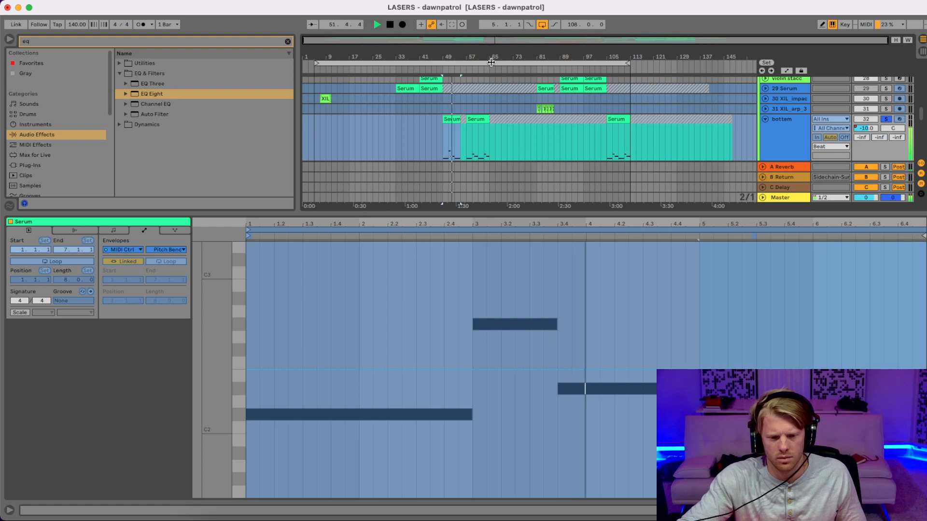
pyautogui.click(620, 118)
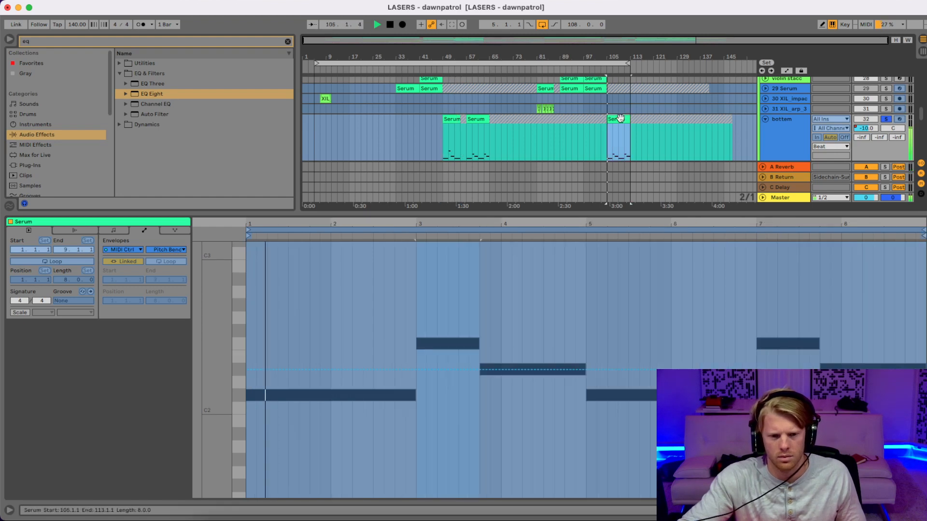
pyautogui.click(477, 118)
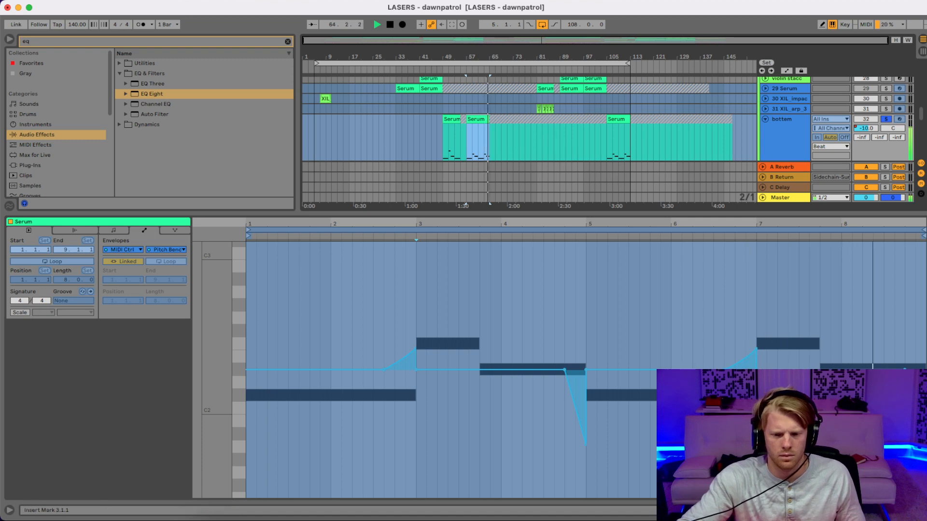
# Step: Hide the clip detail view, unsolo the bottem track 32 and play the arrangement from bar 49
pyautogui.press('super+alt+l')
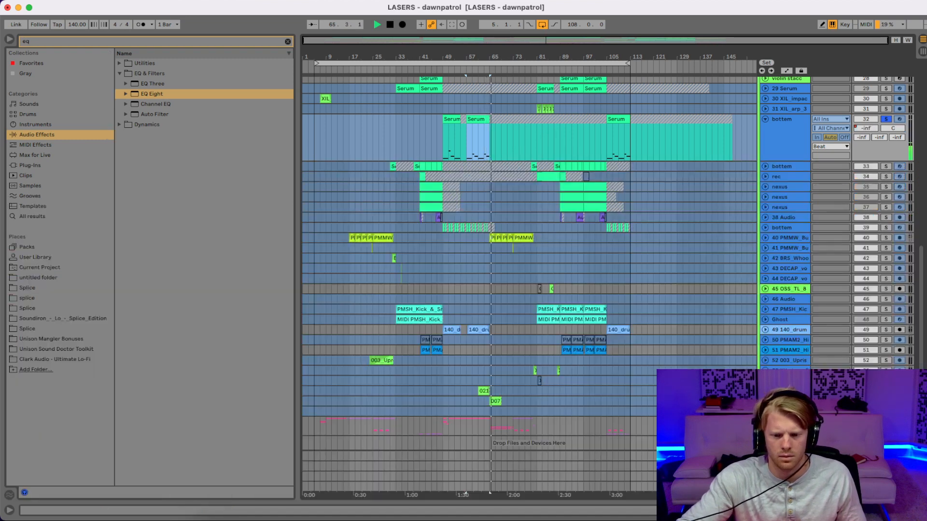
pyautogui.press('space')
pyautogui.click(886, 119)
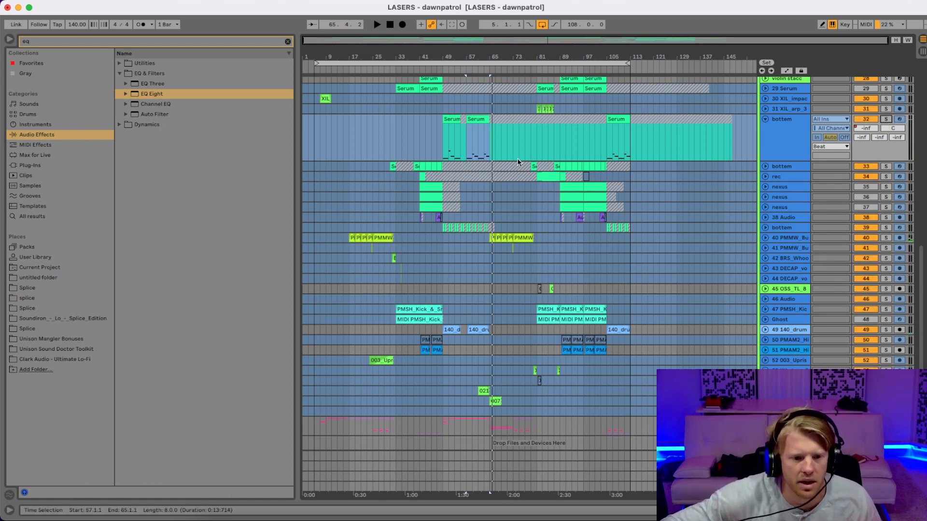
pyautogui.click(449, 119)
pyautogui.press('space')
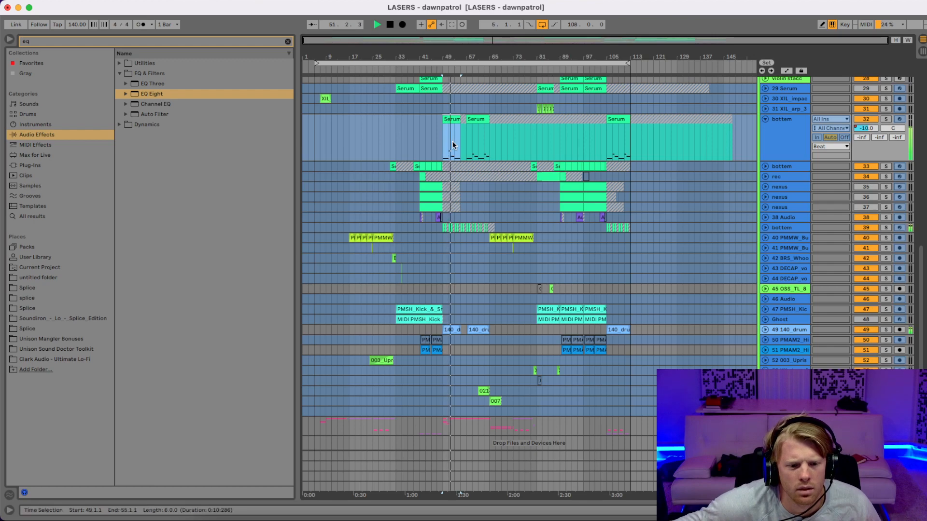
# Step: Load the Unison Mangler VST3 plug-in after the EQ Eight on audio track 61 in the Vocals group
pyautogui.scroll(-1, 484, 242)
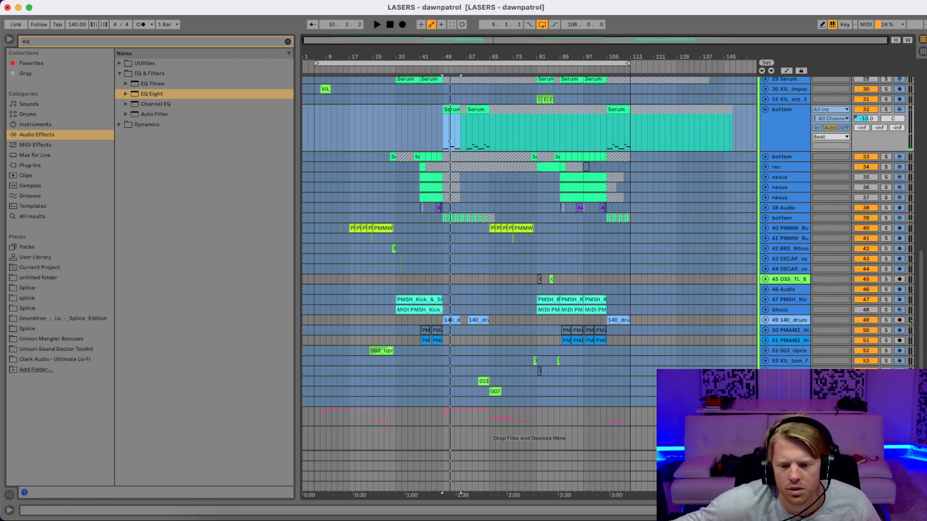
pyautogui.scroll(-10, 427, 352)
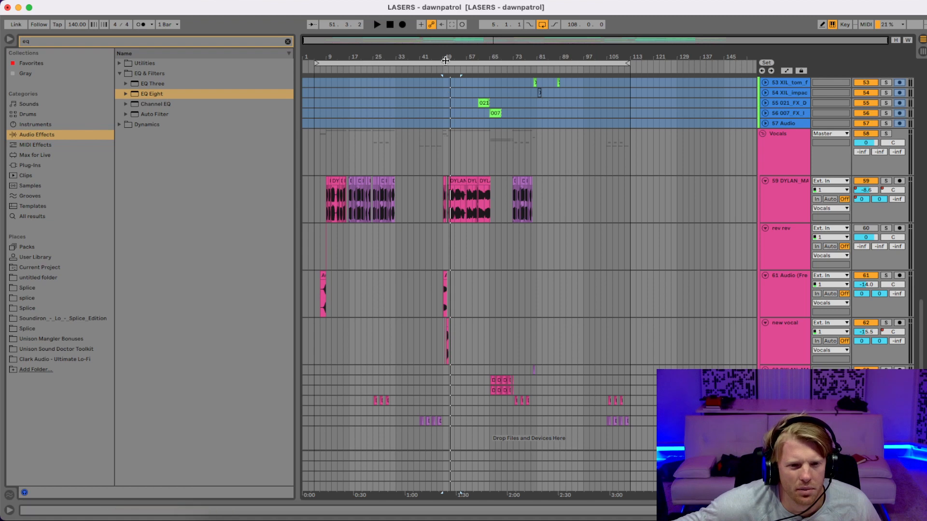
pyautogui.press('z')
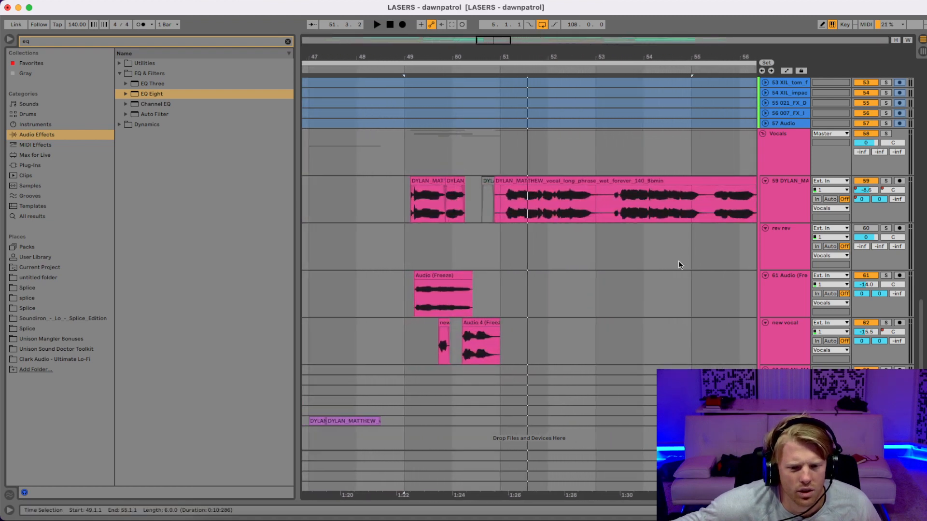
pyautogui.click(776, 284)
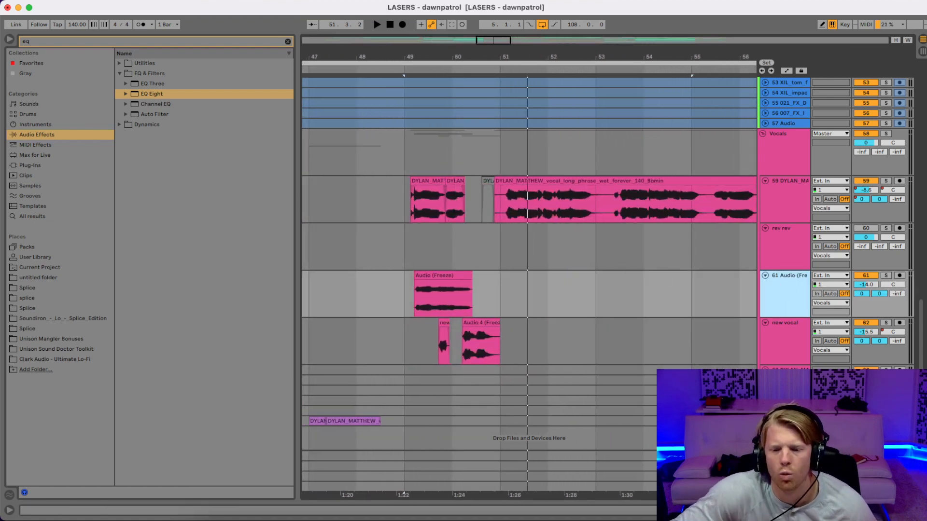
pyautogui.click(921, 510)
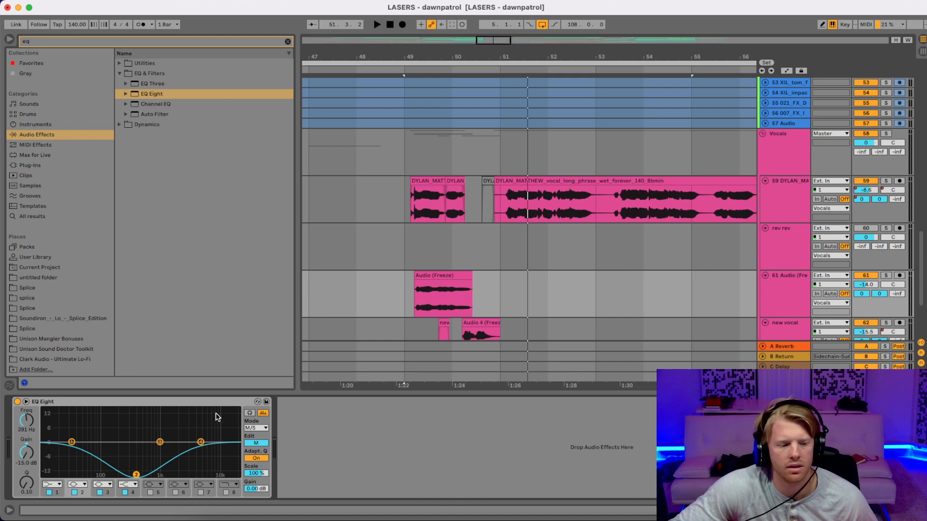
pyautogui.click(288, 42)
pyautogui.write('mang')
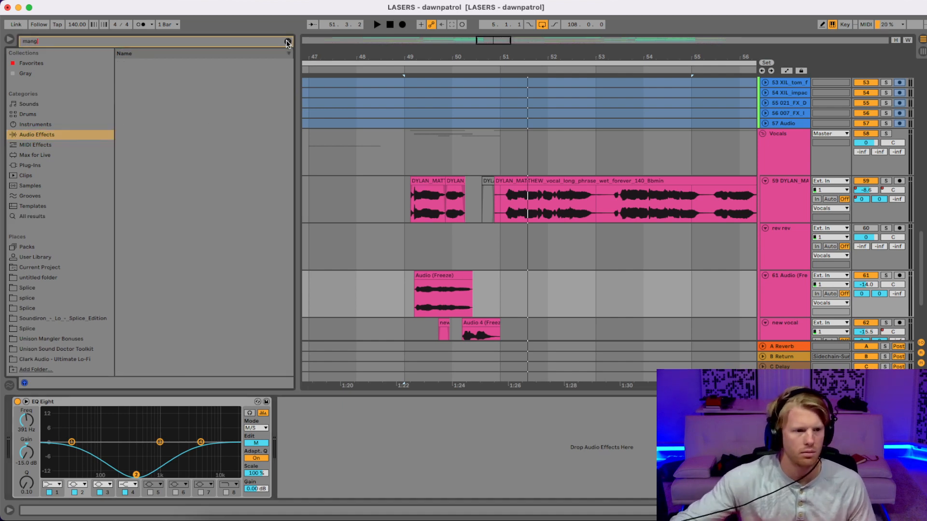
pyautogui.click(67, 167)
pyautogui.click(158, 105)
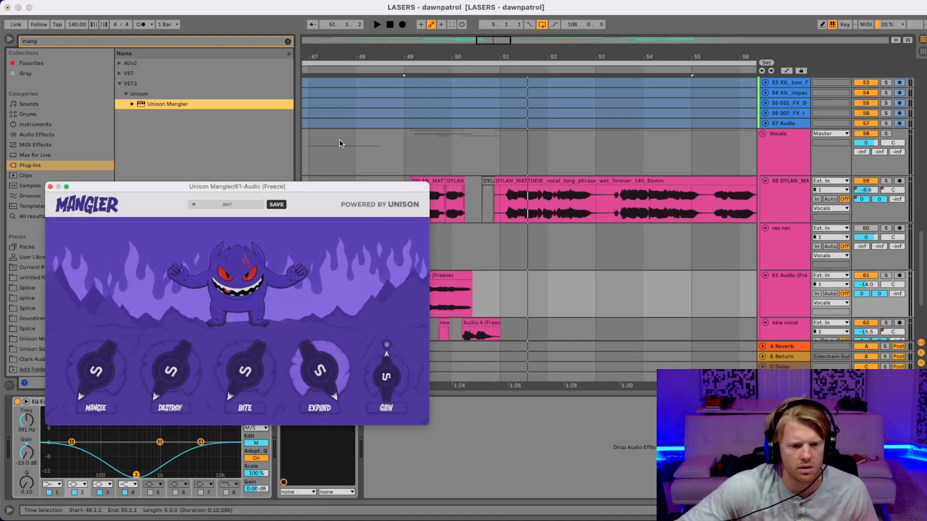
# Step: Move the Mangler window clear of the device chain, then solo track 61 and play its frozen audio clip at bar 49
pyautogui.moveTo(364, 188); pyautogui.dragTo(354, 59)
pyautogui.click(885, 278)
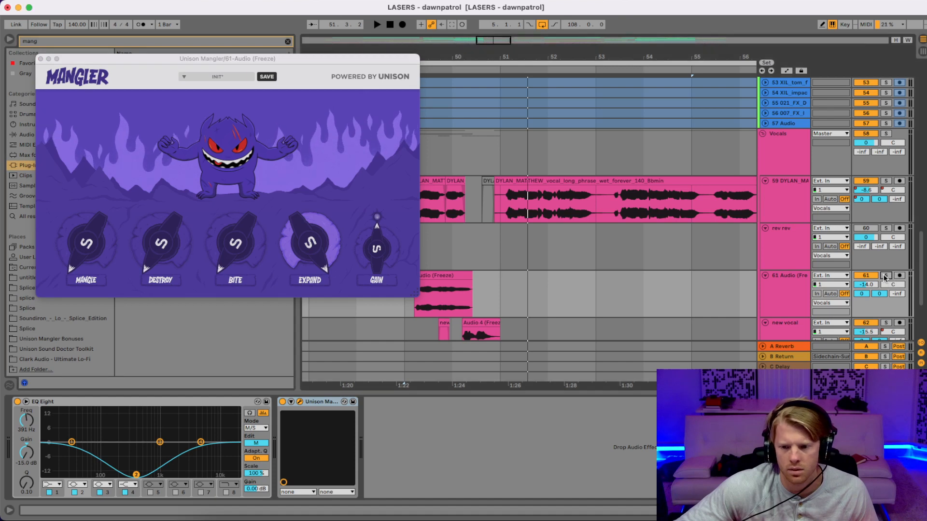
pyautogui.click(886, 275)
pyautogui.click(438, 277)
pyautogui.press('space')
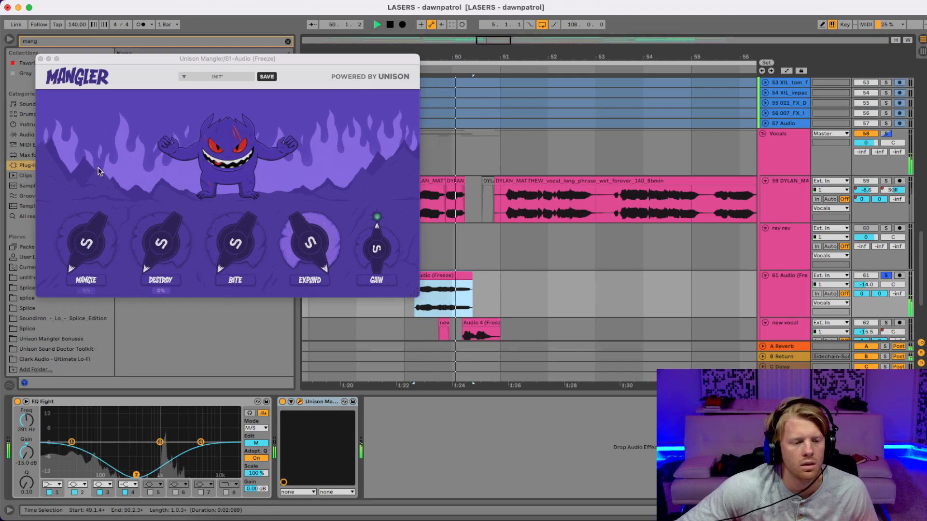
# Step: Close the Mangler window and add the Reverb audio effect after Mangler on track 61
pyautogui.click(41, 60)
pyautogui.click(287, 42)
pyautogui.write('r')
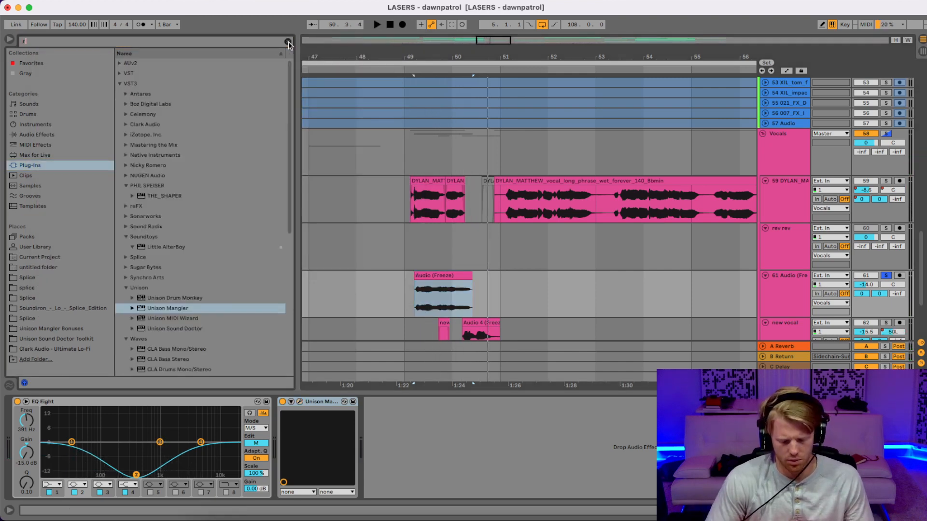
pyautogui.write('everb')
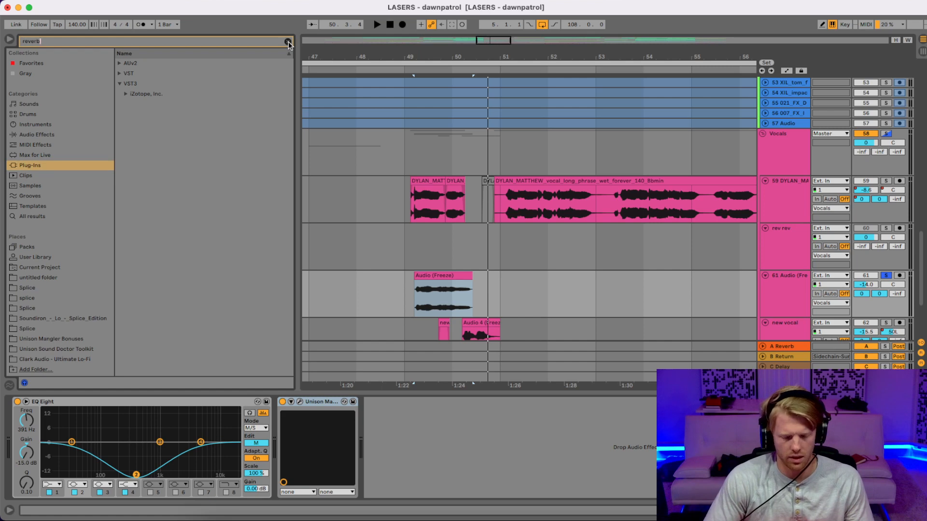
pyautogui.click(45, 137)
pyautogui.click(143, 104)
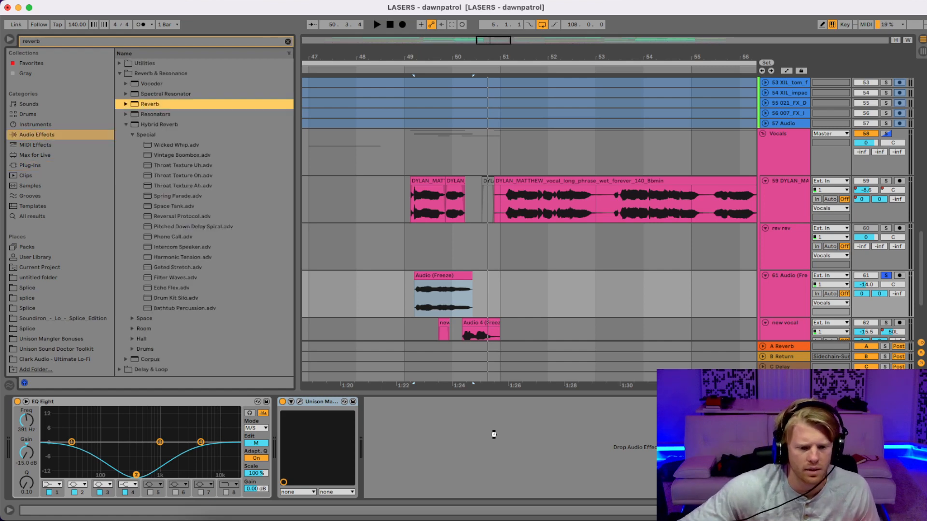
pyautogui.moveTo(494, 434); pyautogui.dragTo(499, 443)
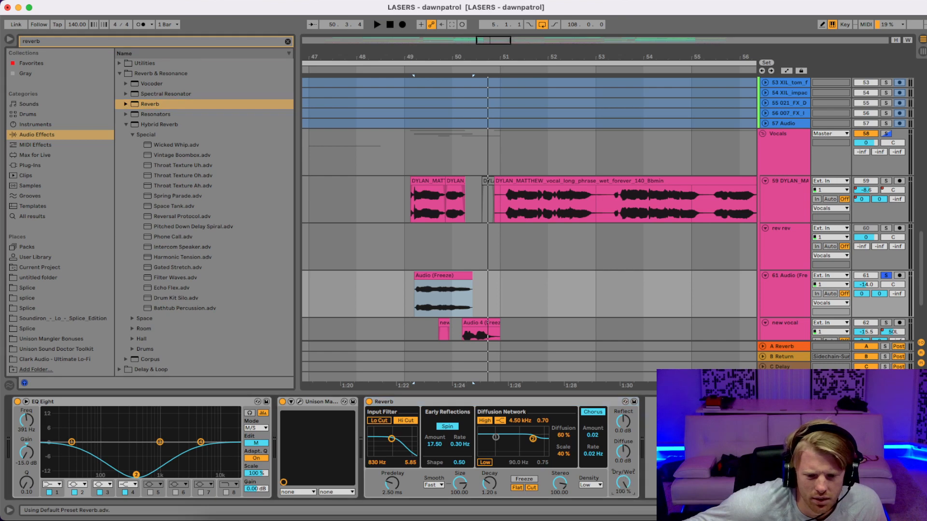
# Step: Set the Reverb's decay to 3.31 s on track 61 while auditioning the clip
pyautogui.press('space')
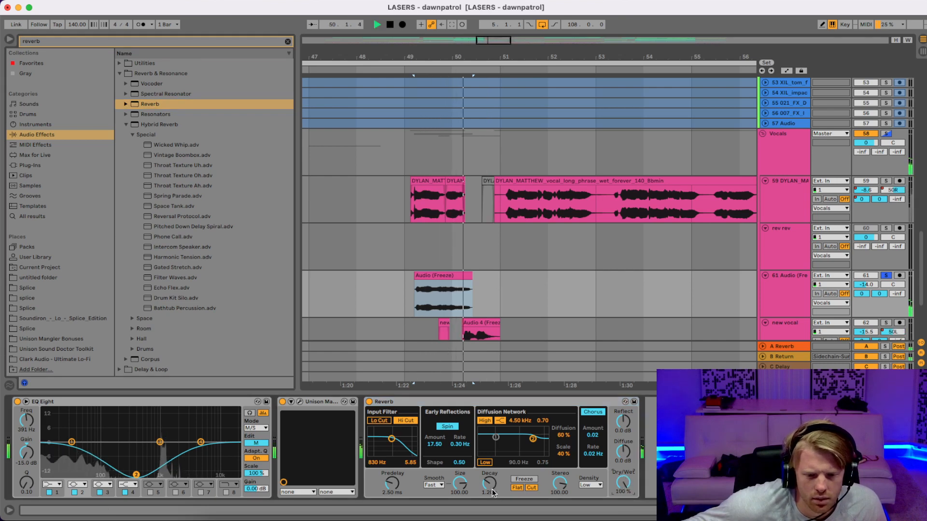
pyautogui.moveTo(490, 484); pyautogui.dragTo(490, 464)
pyautogui.press('space')
pyautogui.press('space')
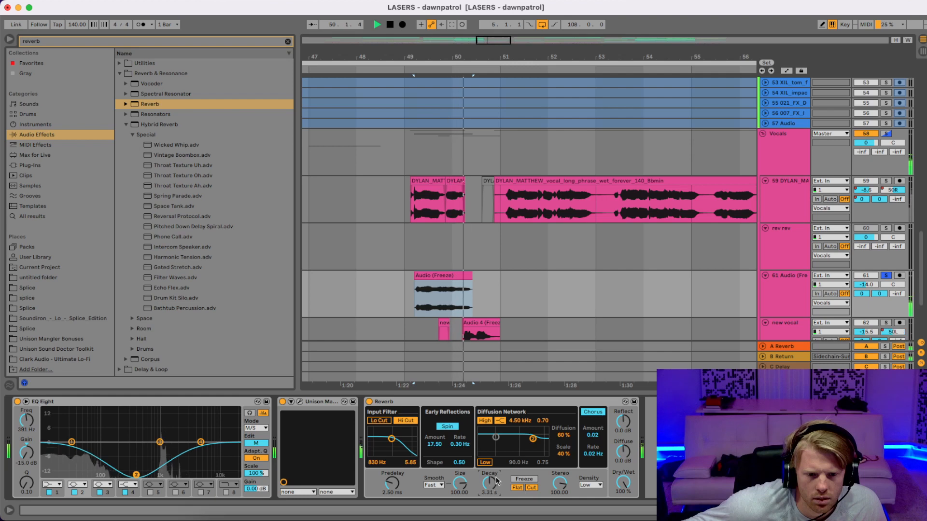
# Step: Unsolo track 61 and play the vocals in context from bar 47
pyautogui.click(886, 276)
pyautogui.press('space')
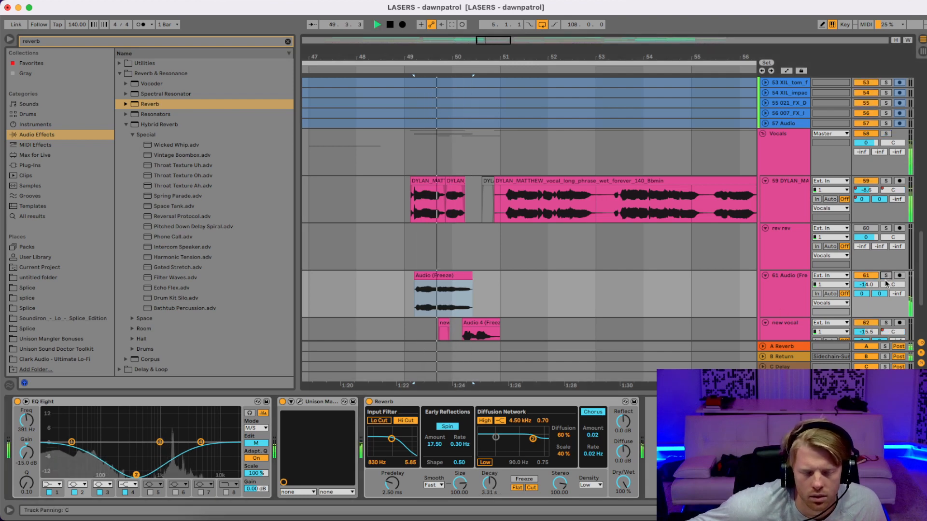
pyautogui.click(324, 295)
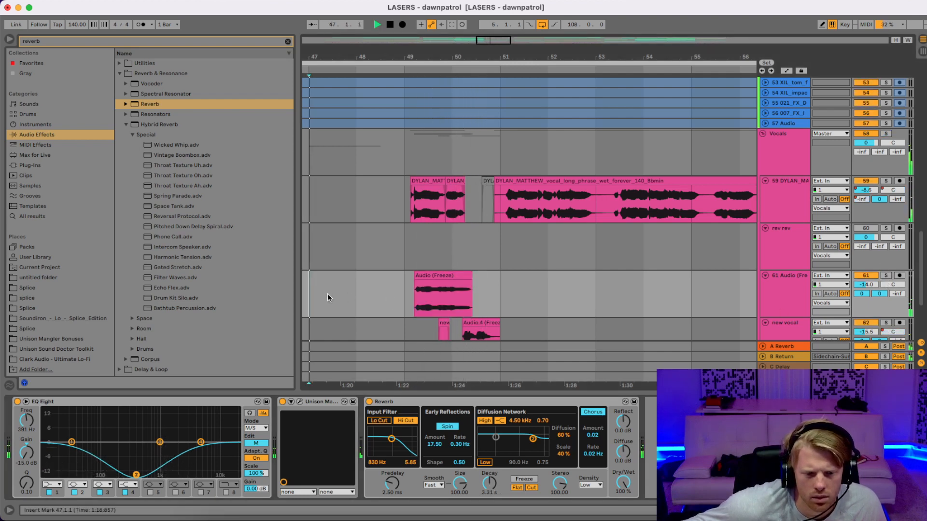
# Step: Set the Reverb's decay to 2.30 s and its input filter to 18.0 kHz with a 9.00 width on track 61
pyautogui.moveTo(492, 484); pyautogui.dragTo(492, 490)
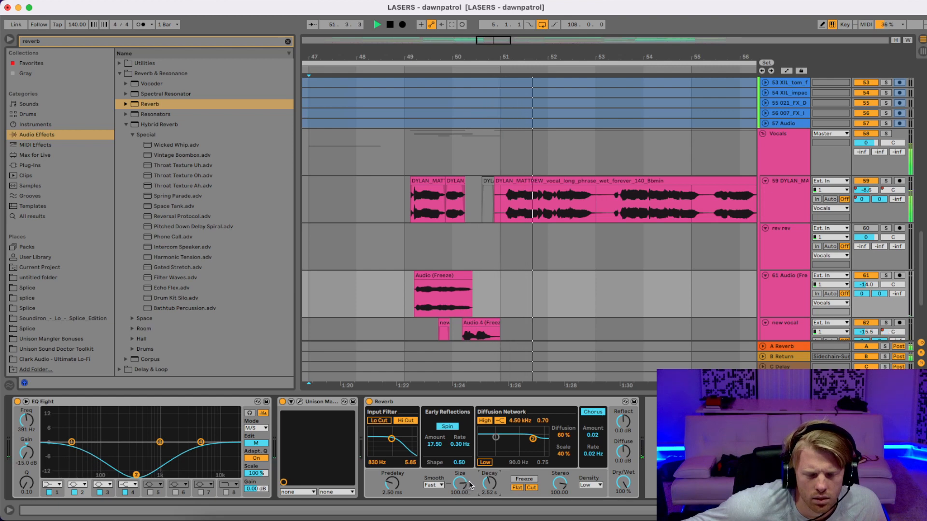
pyautogui.press('space')
pyautogui.press('space')
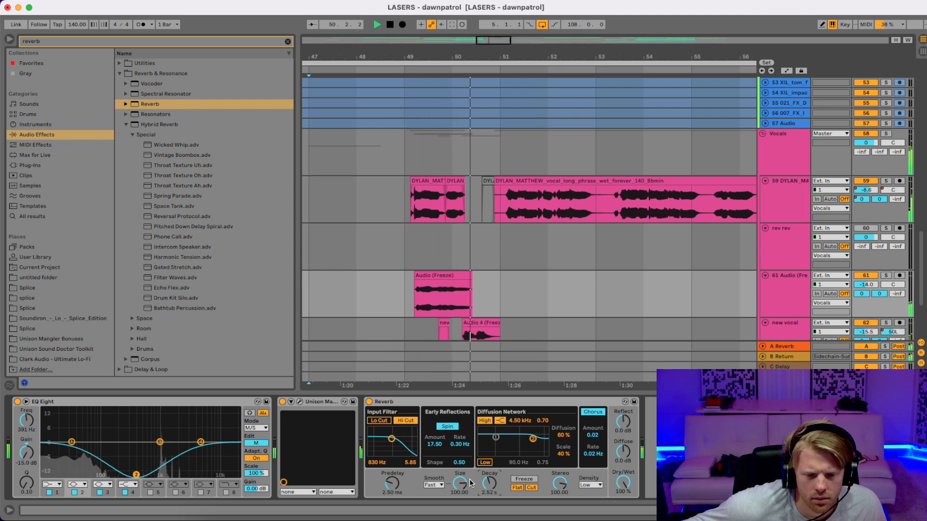
pyautogui.moveTo(490, 484); pyautogui.dragTo(489, 485)
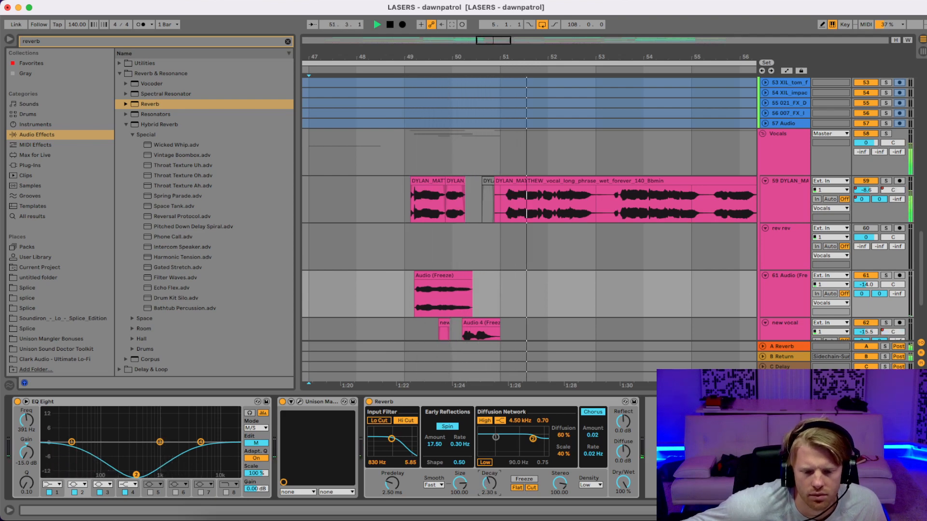
pyautogui.moveTo(392, 439); pyautogui.dragTo(413, 431)
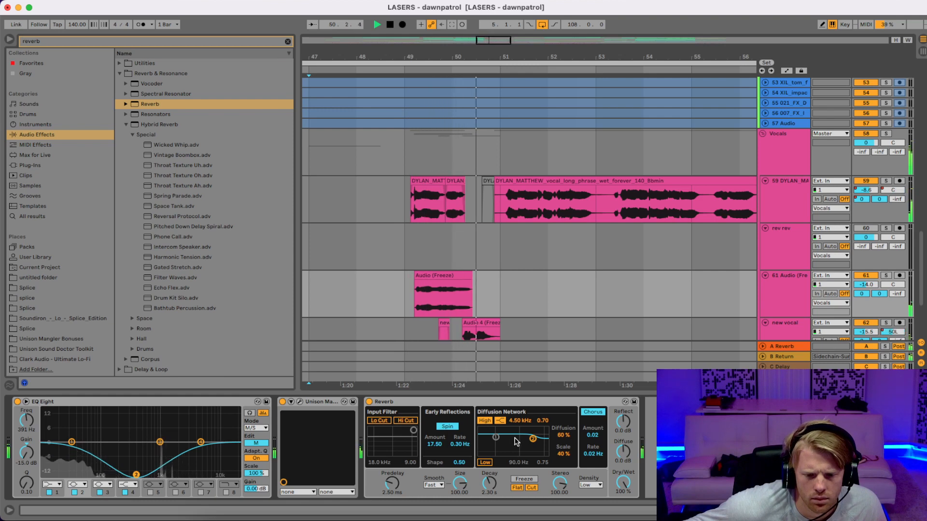
# Step: With track 61 soloed for auditioning, set the Reverb's chorus amount to 0.01 and rate to 0.01 Hz, and unsolo the track
pyautogui.press('space')
pyautogui.click(886, 275)
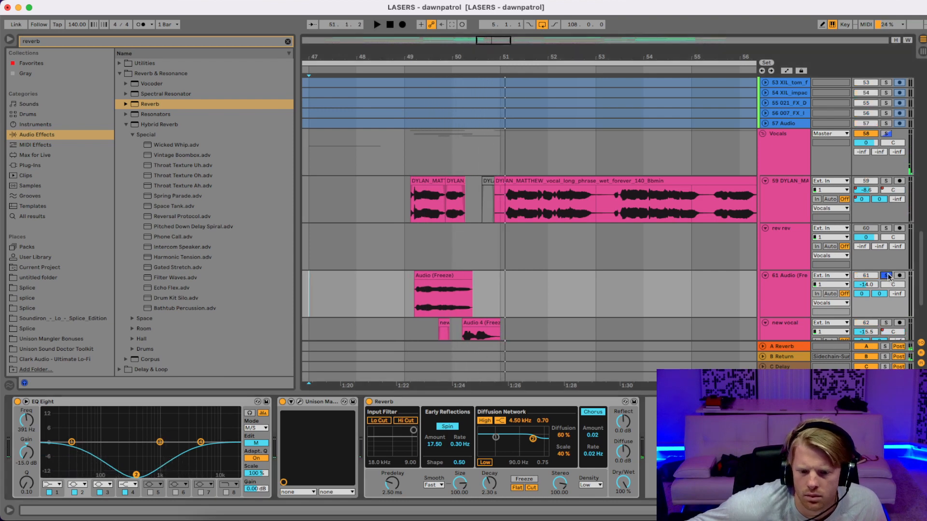
pyautogui.press('space')
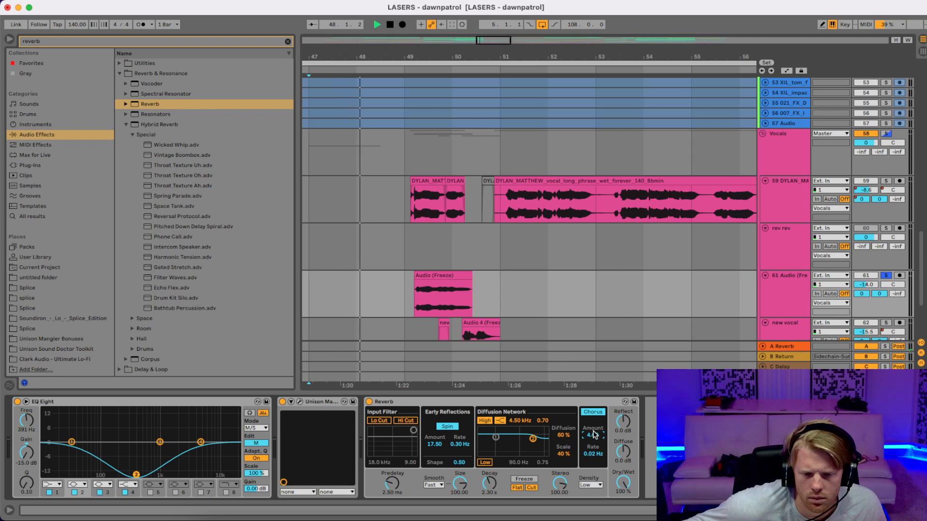
pyautogui.moveTo(594, 435); pyautogui.dragTo(595, 483)
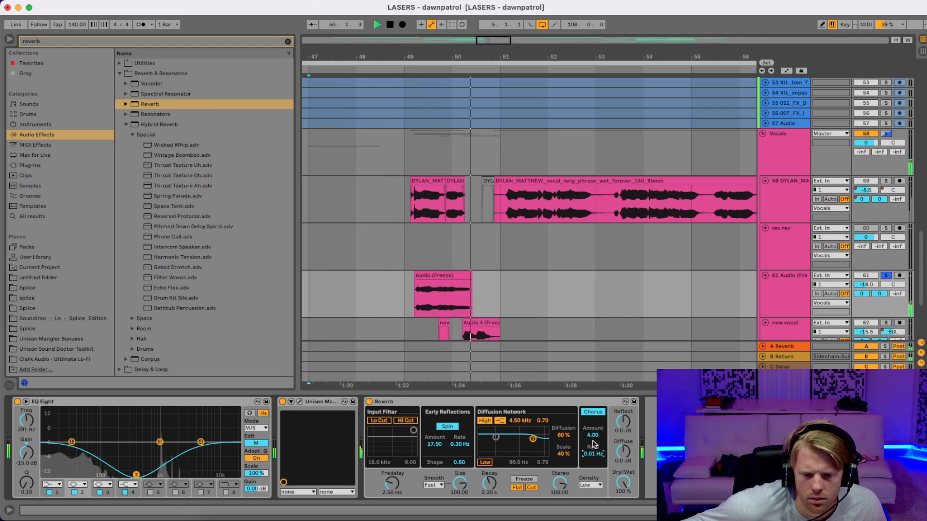
pyautogui.moveTo(593, 436); pyautogui.dragTo(593, 464)
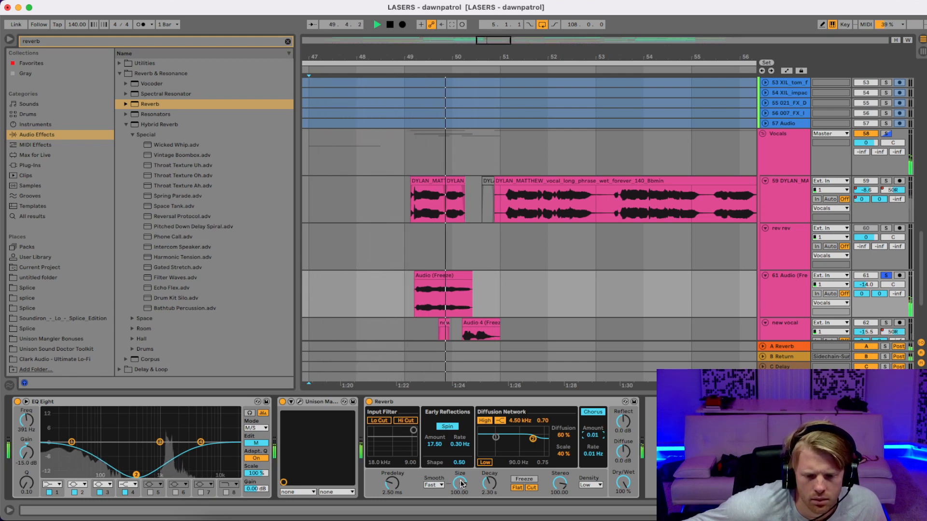
pyautogui.click(886, 275)
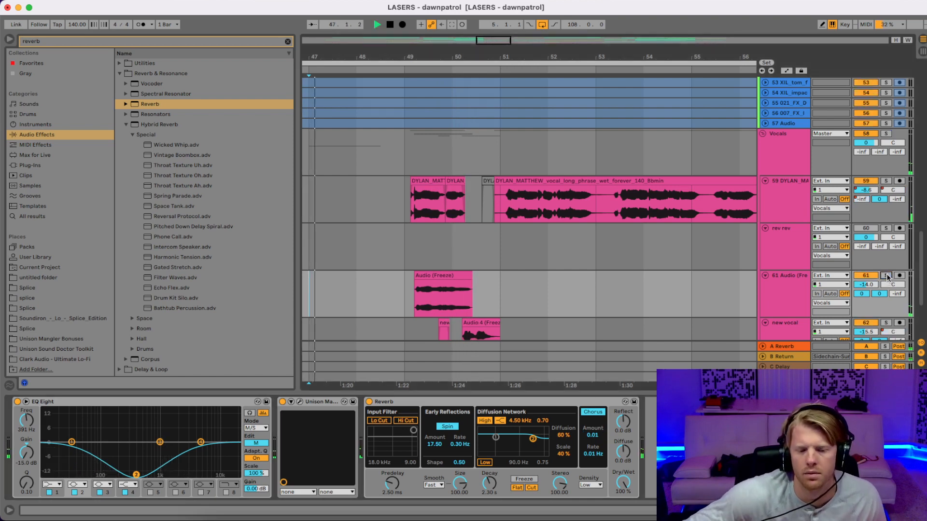
# Step: Save the project and play the arrangement from bar 55 with the whole song in view
pyautogui.press('super+s')
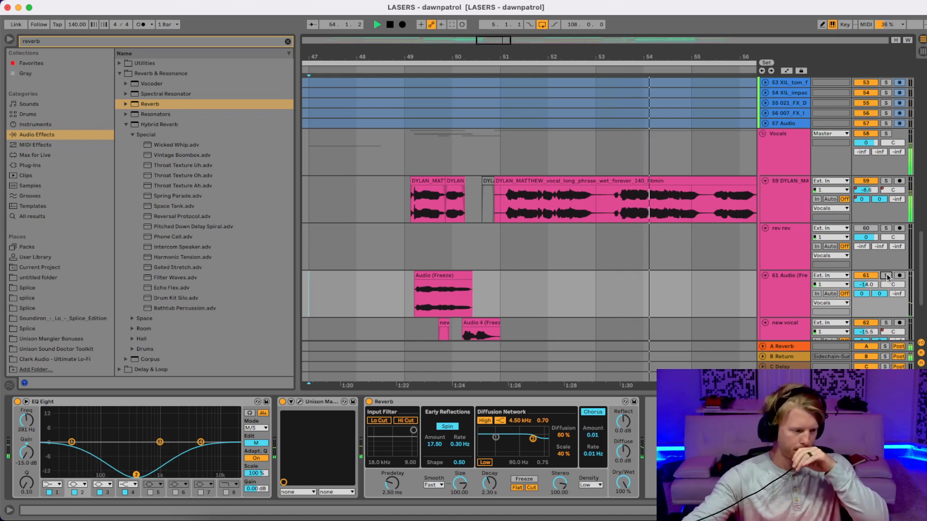
pyautogui.press('space')
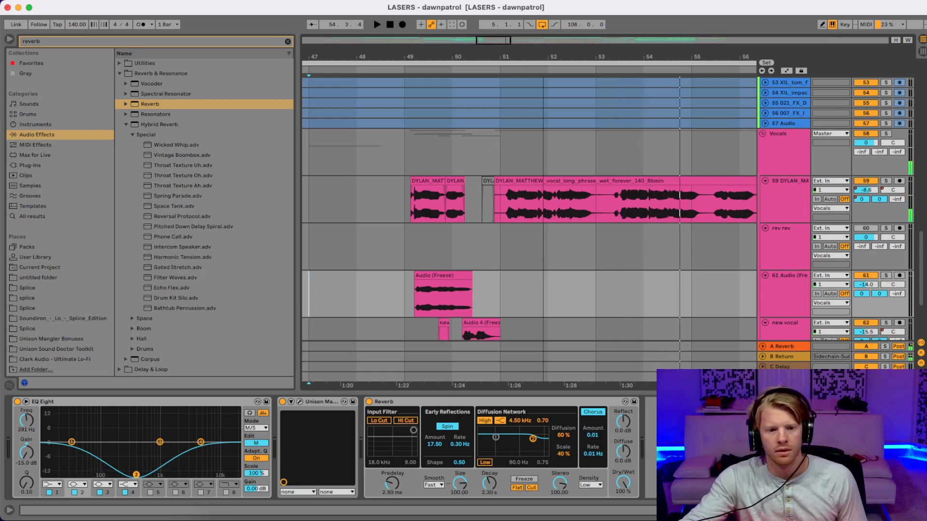
pyautogui.moveTo(543, 57); pyautogui.dragTo(543, 19)
pyautogui.click(503, 153)
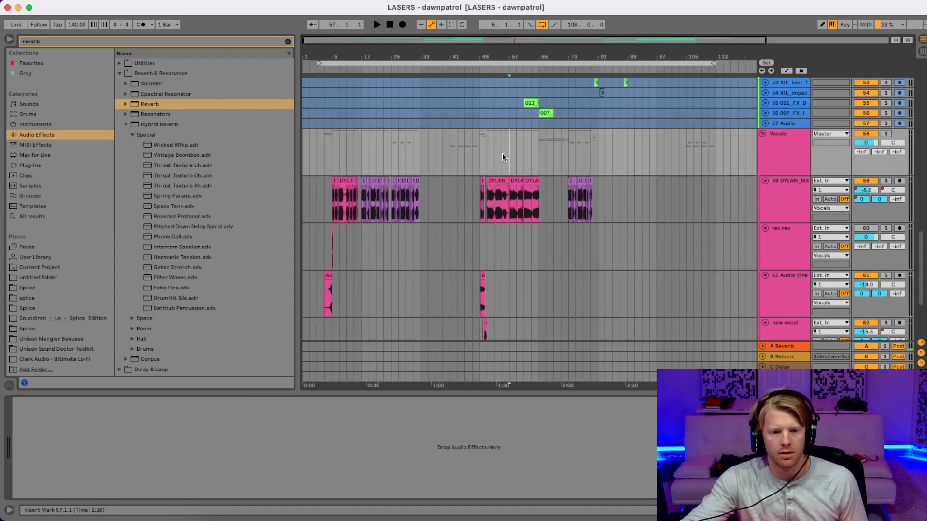
pyautogui.click(502, 152)
pyautogui.press('space')
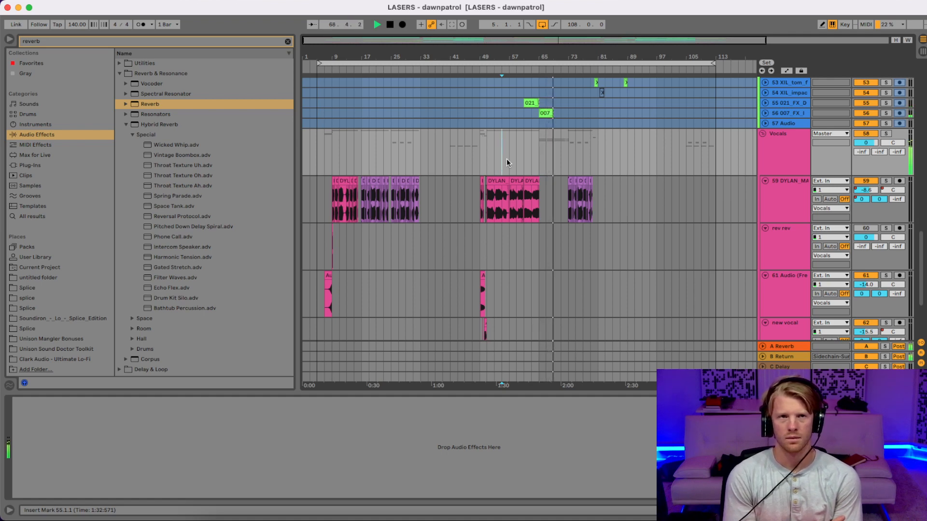
pyautogui.press('space')
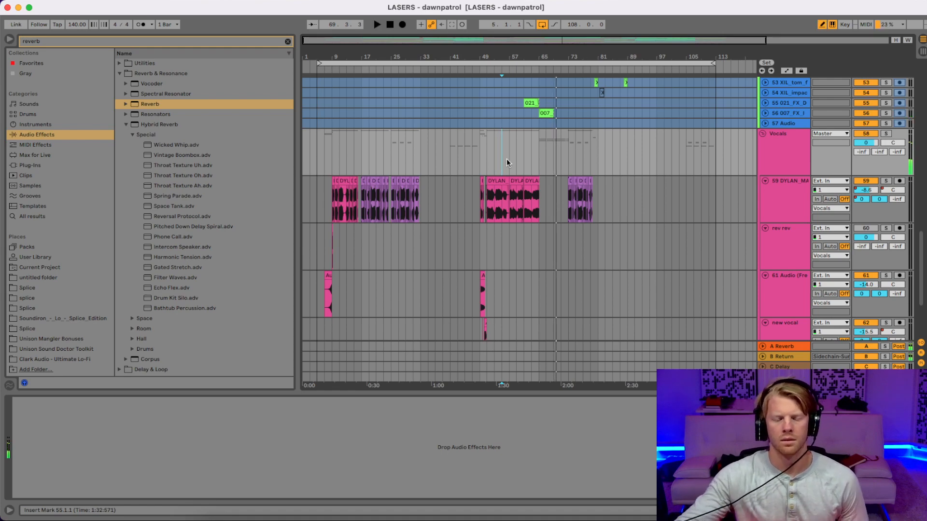
# Step: Unfreeze the bottem track 32 and open its Serum clip at bar 57 on the pitch bend envelope
pyautogui.scroll(10, 506, 159)
pyautogui.press('b')
pyautogui.click(515, 198)
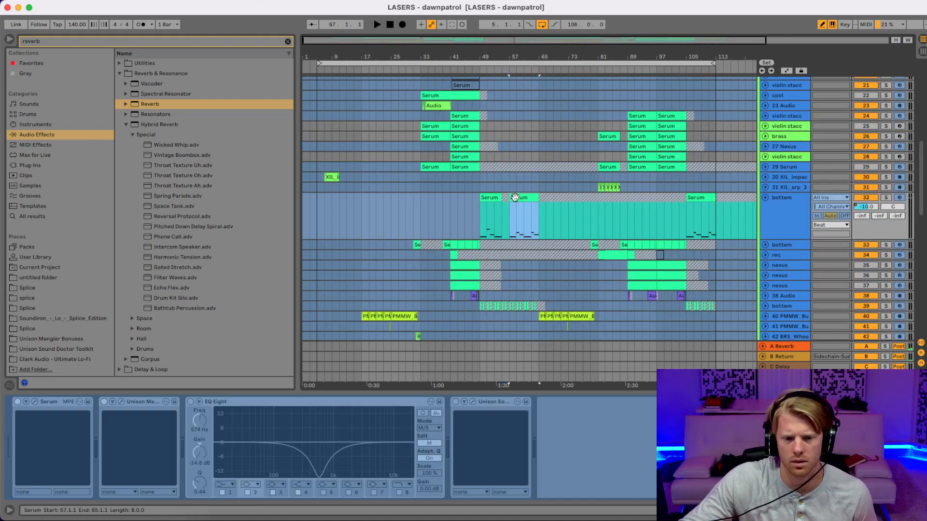
pyautogui.rightClick(517, 198)
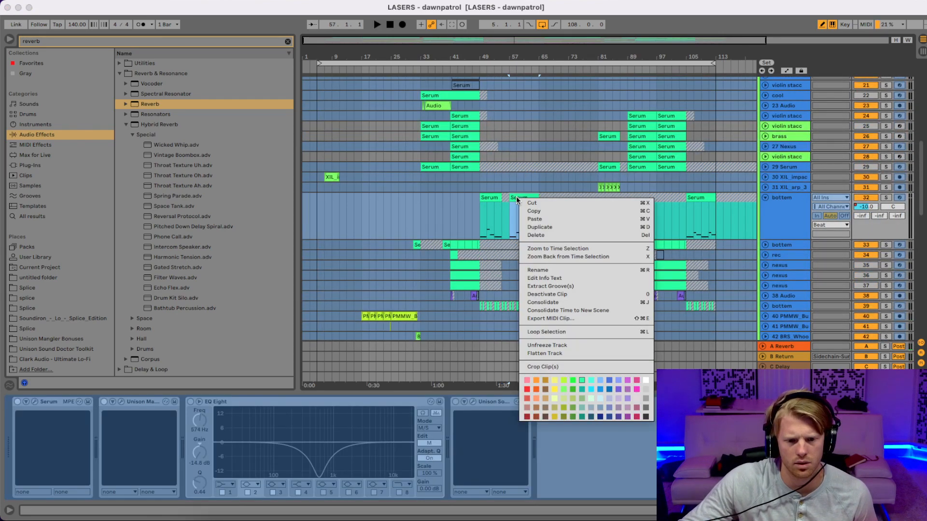
pyautogui.press('Escape')
pyautogui.rightClick(599, 425)
pyautogui.click(616, 428)
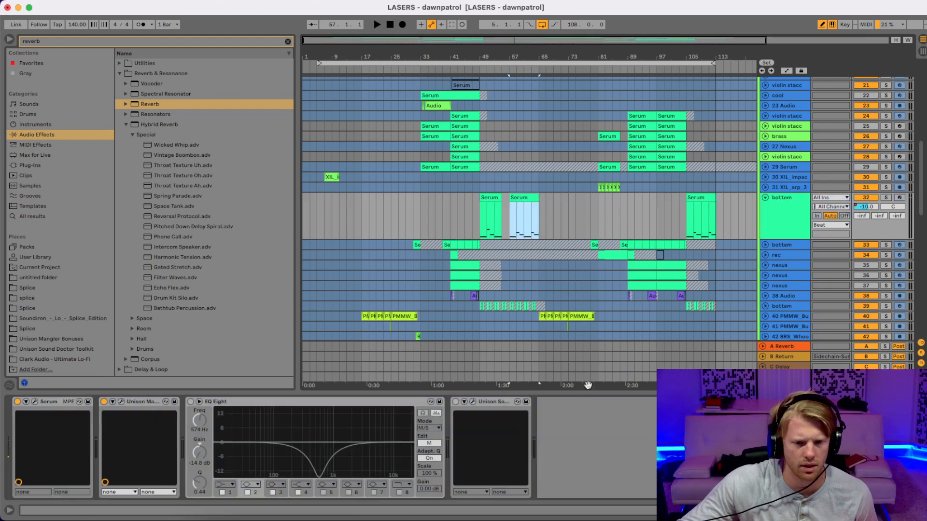
pyautogui.doubleClick(517, 198)
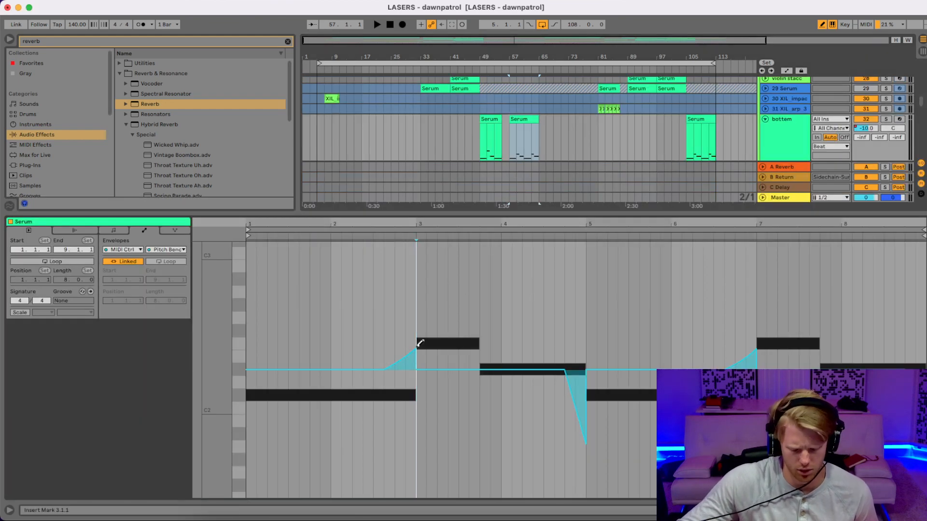
# Step: Remove the rising pitch bend ramps before bars 3 and 7 of the clip and freeze the bottem track again
pyautogui.press('b')
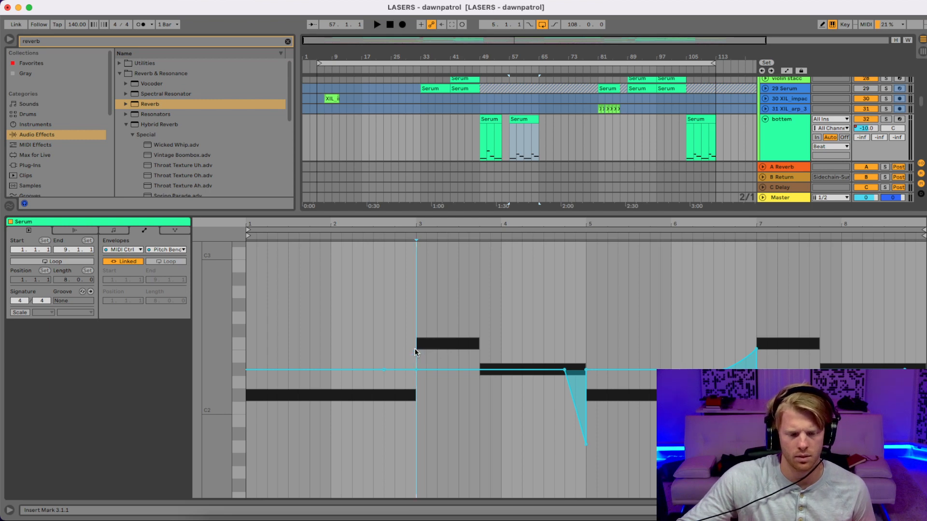
pyautogui.click(757, 350)
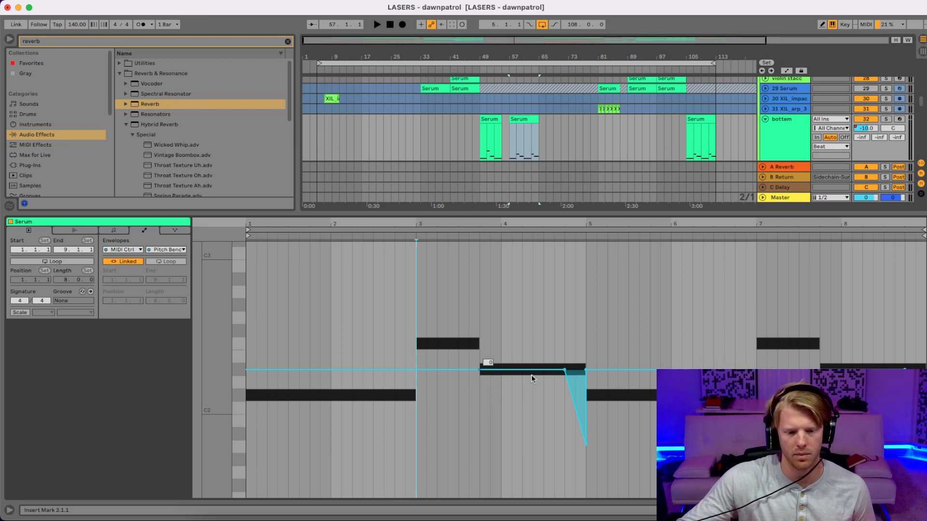
pyautogui.click(919, 511)
pyautogui.click(783, 138)
pyautogui.rightClick(783, 137)
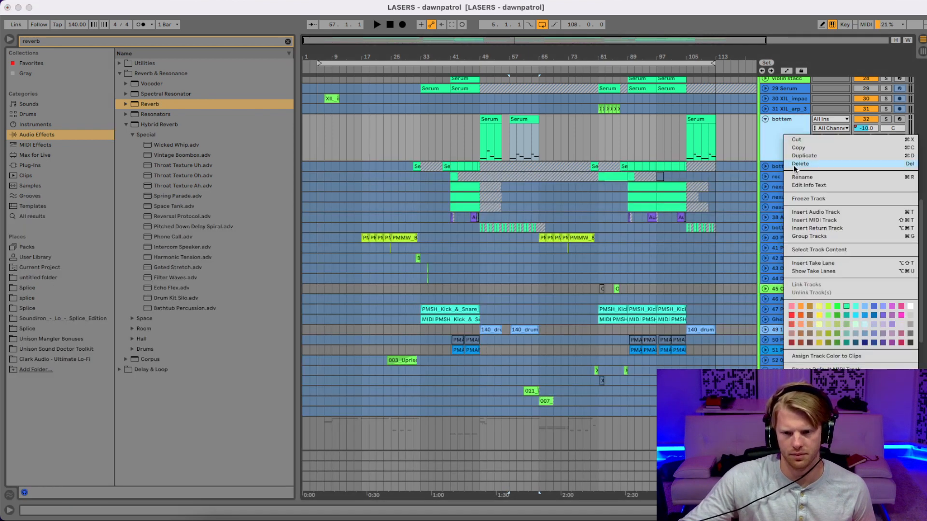
pyautogui.click(793, 199)
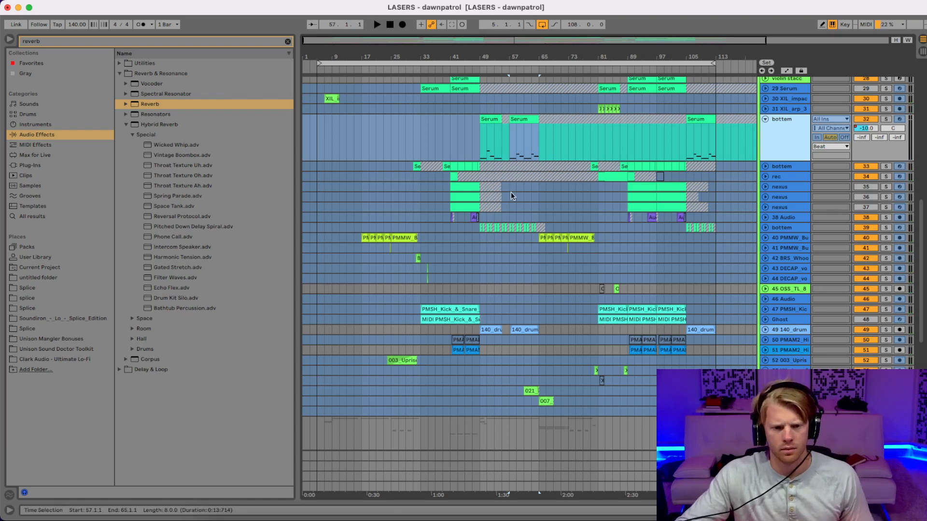
# Step: Play the arrangement from around bar 57 into the second drop, and compare it with the first drop at bar 33
pyautogui.click(508, 147)
pyautogui.press('space')
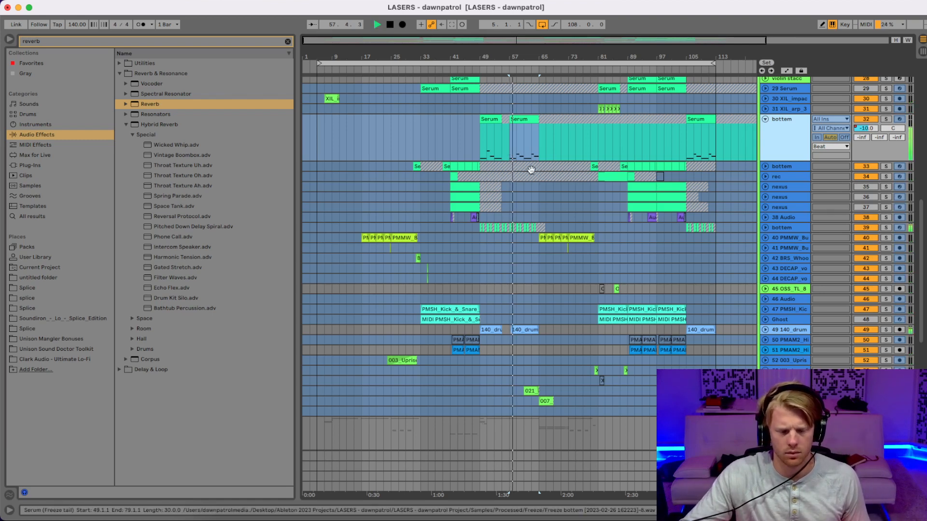
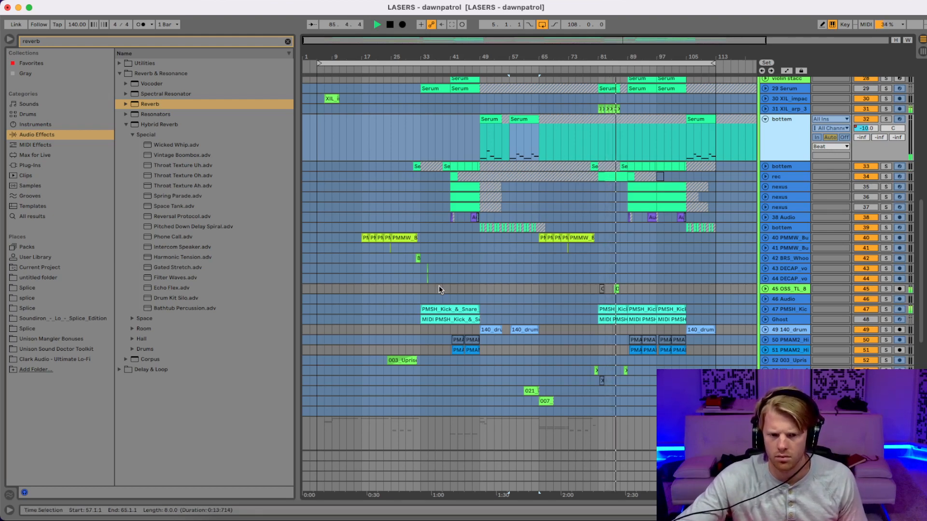
pyautogui.scroll(3, 446, 168)
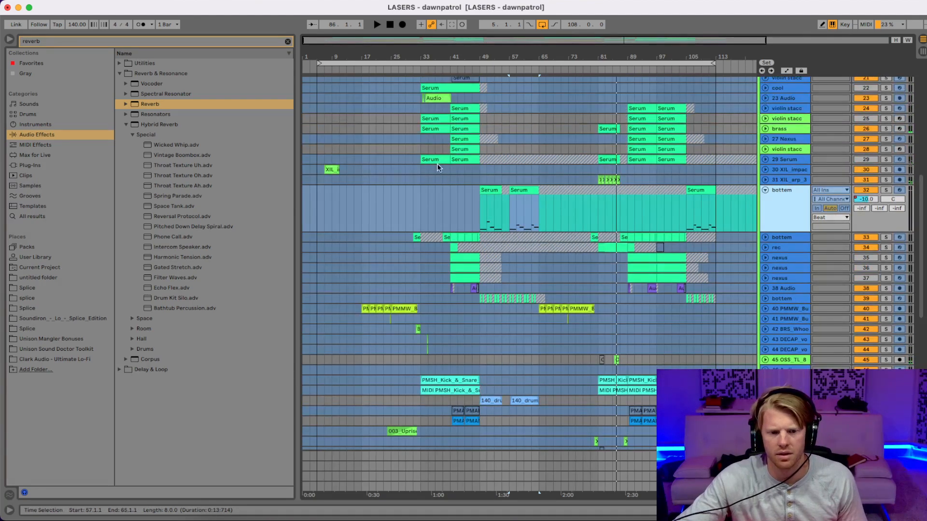
pyautogui.click(440, 160)
pyautogui.press('space')
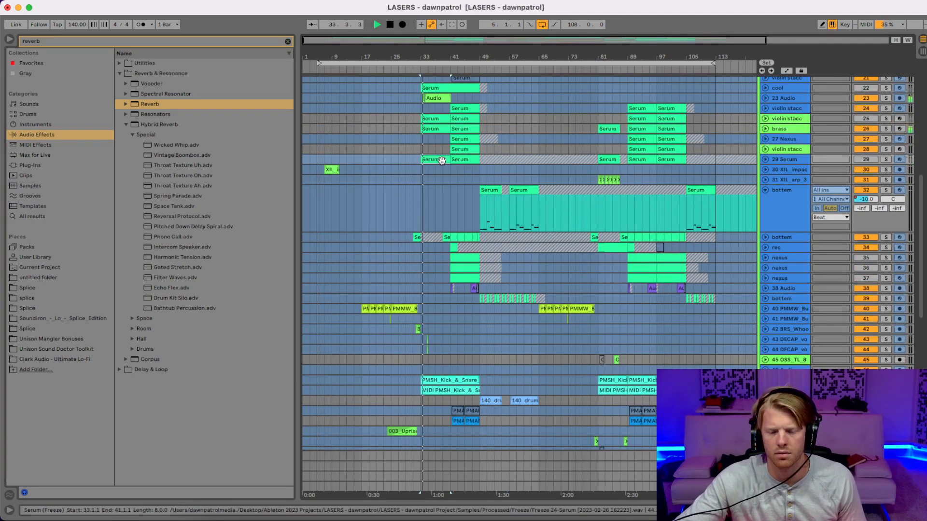
# Step: Unfreeze the Serum track 29 and transpose all notes of its bar 81 clip down one octave to F0 and F#0
pyautogui.click(766, 160)
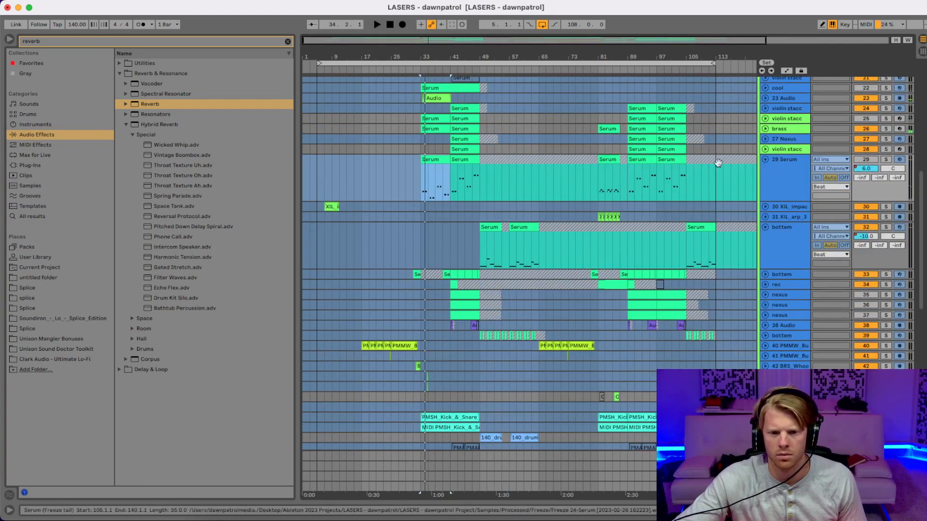
pyautogui.doubleClick(610, 160)
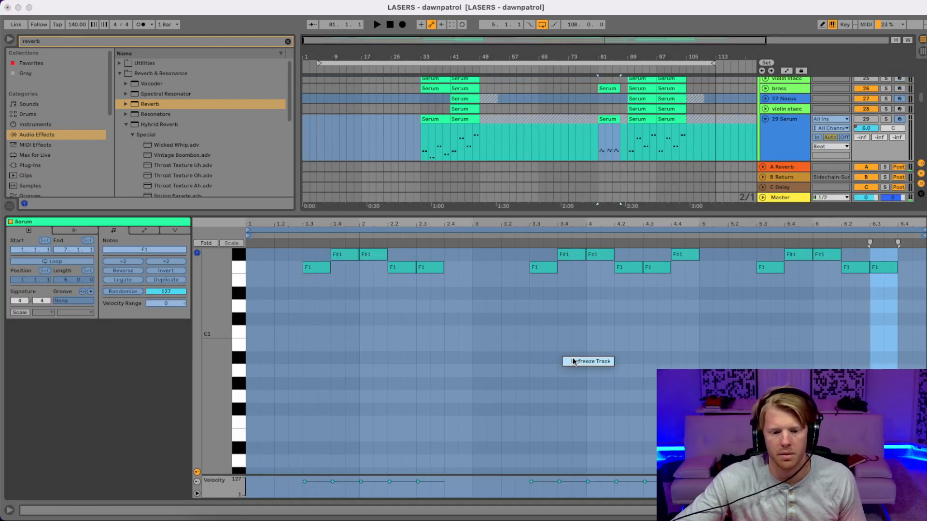
pyautogui.click(573, 361)
pyautogui.press('super+a')
pyautogui.hotkey('shift', 'Down')
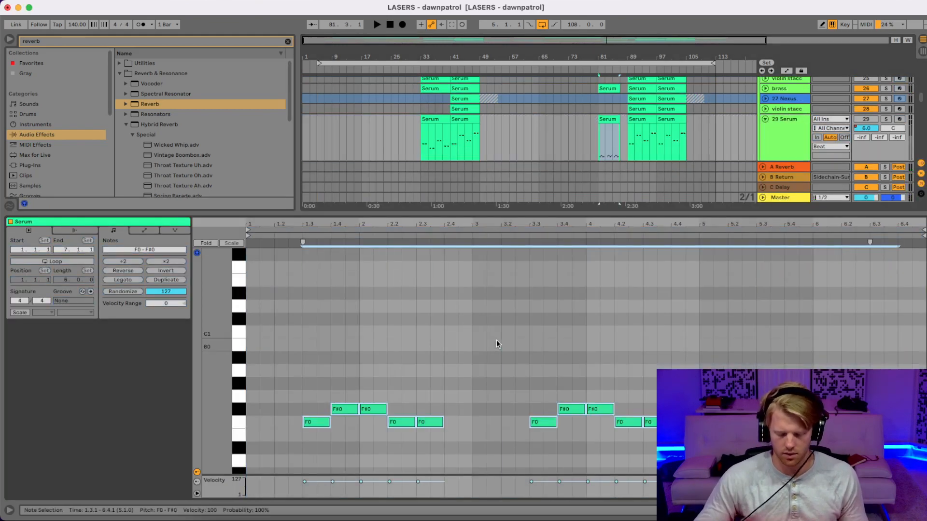
pyautogui.press('space')
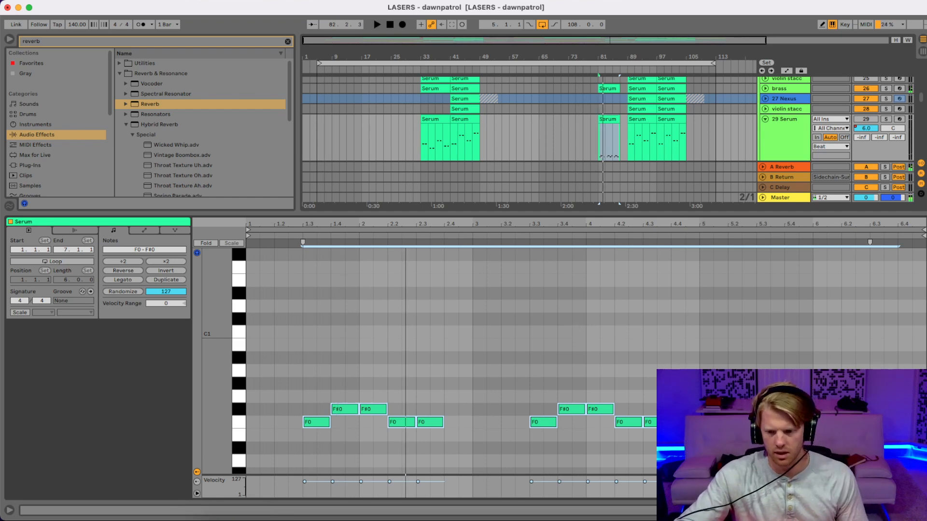
# Step: Unfold the brass track 26 and transpose all notes of its bar 81 clip down one octave to F0 and F#0
pyautogui.press('super+alt+l')
pyautogui.scroll(2, 633, 197)
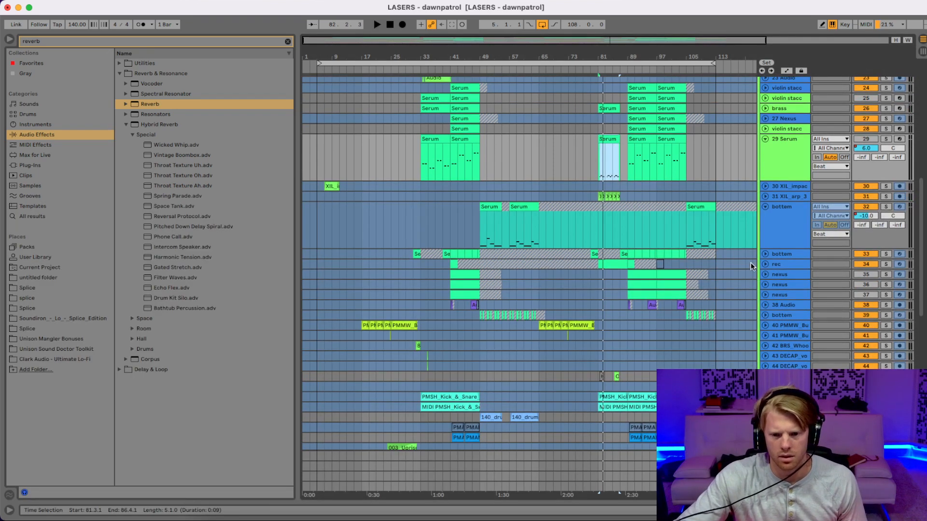
pyautogui.click(775, 264)
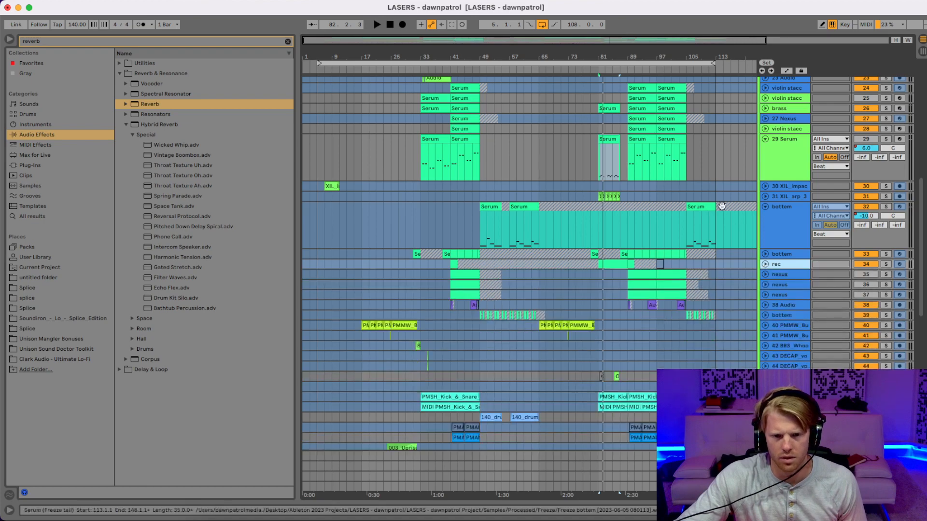
pyautogui.scroll(1, 722, 206)
pyautogui.click(765, 112)
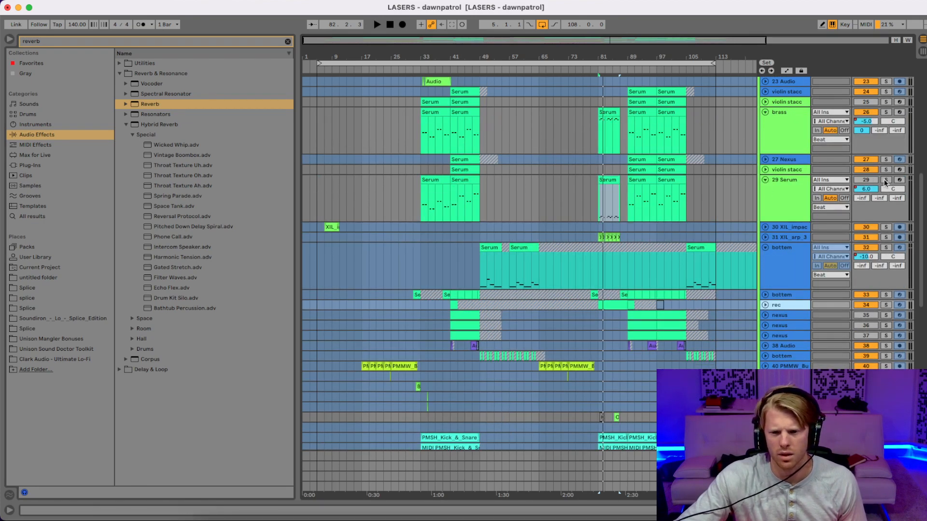
pyautogui.doubleClick(609, 112)
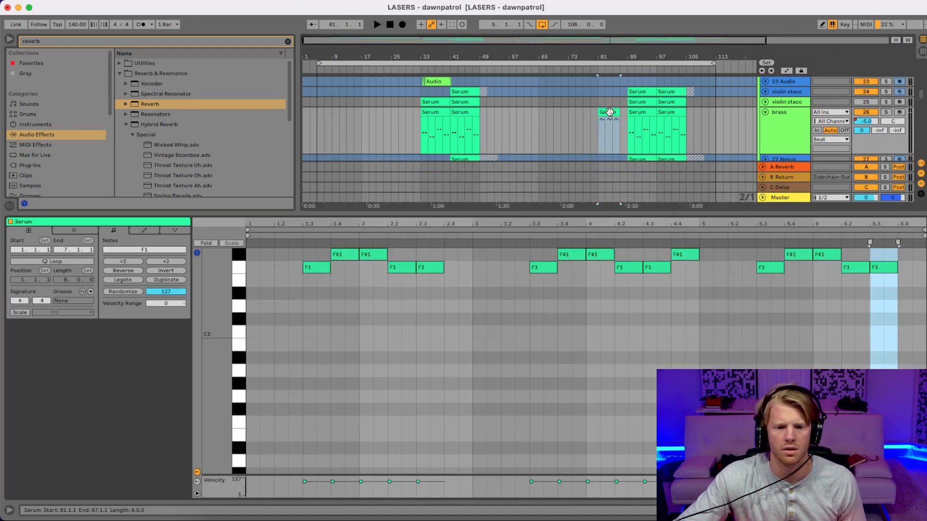
pyautogui.click(553, 334)
pyautogui.press('super+a')
pyautogui.hotkey('shift', 'Down')
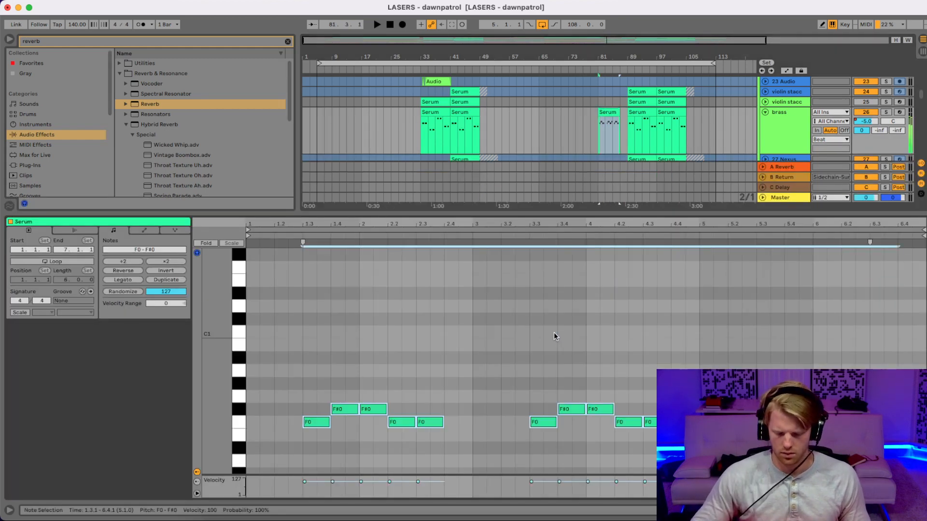
# Step: Play the second drop from bar 81, and listen to the soloed brass clips at bars 89 and 97
pyautogui.press('space')
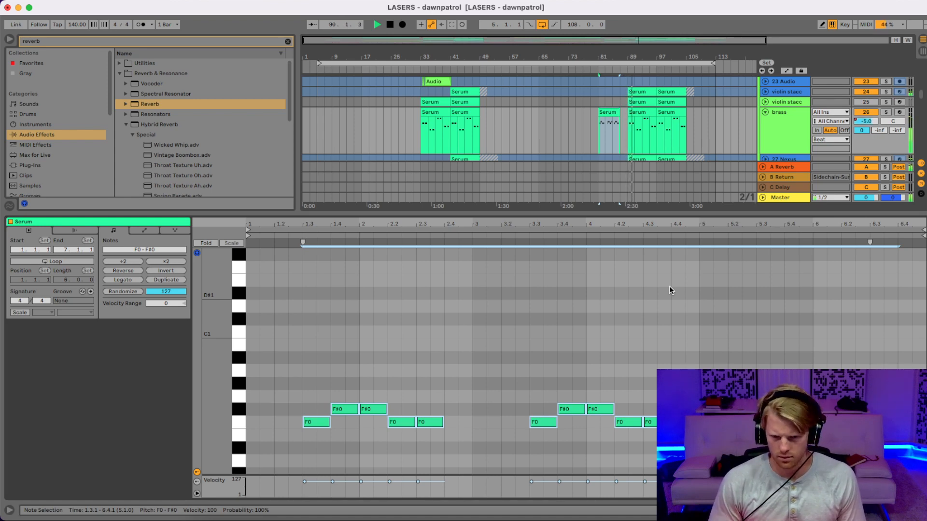
pyautogui.press('space')
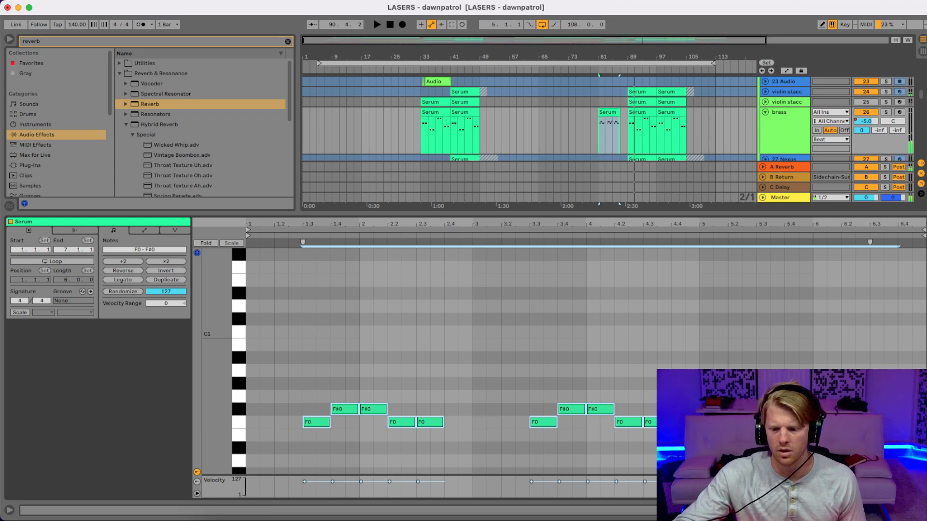
pyautogui.press('super+alt+l')
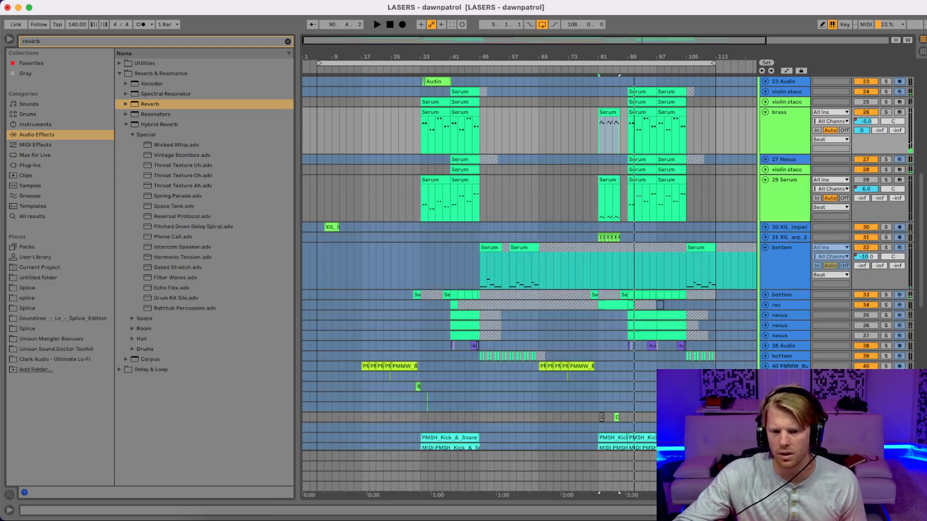
pyautogui.click(640, 113)
pyautogui.press('space')
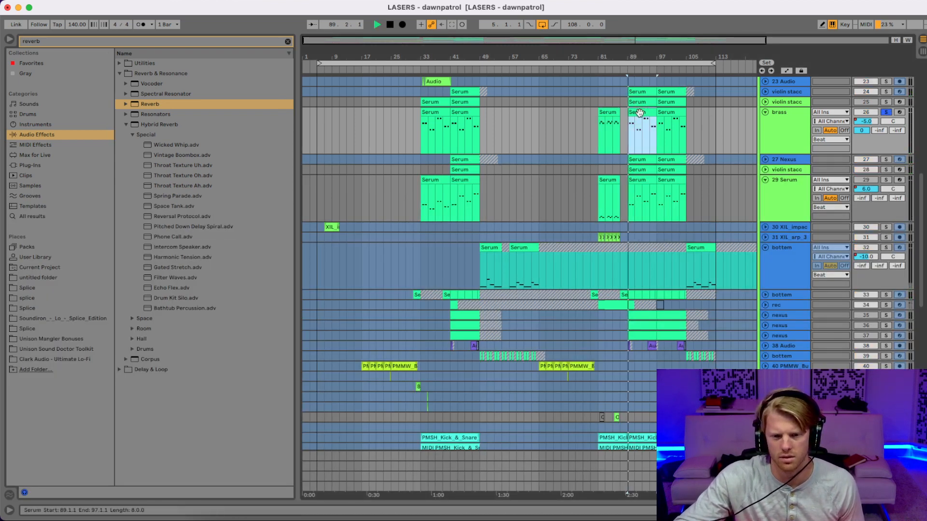
pyautogui.click(663, 112)
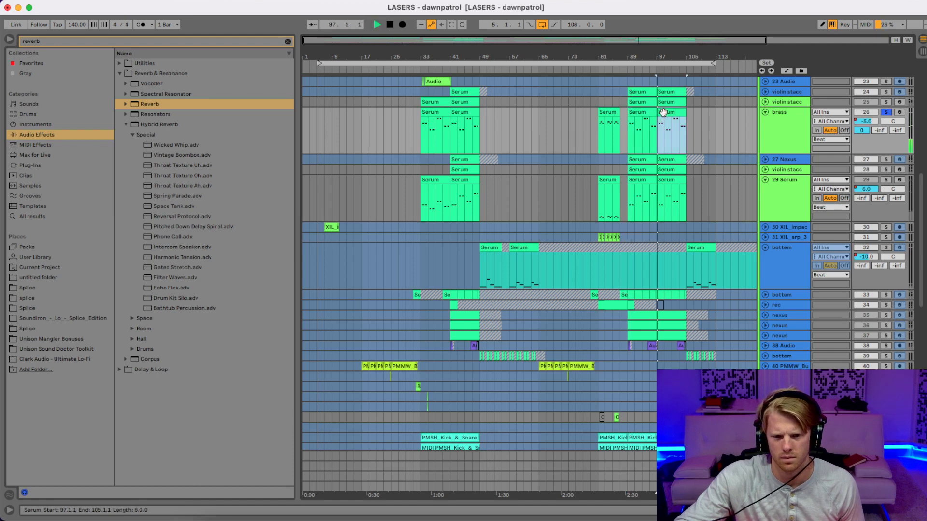
pyautogui.press('space')
# Step: Consolidate the brass track's clips at bars 89 and 97, transpose all notes up one octave to C#1–G#1, and play them
pyautogui.click(637, 112)
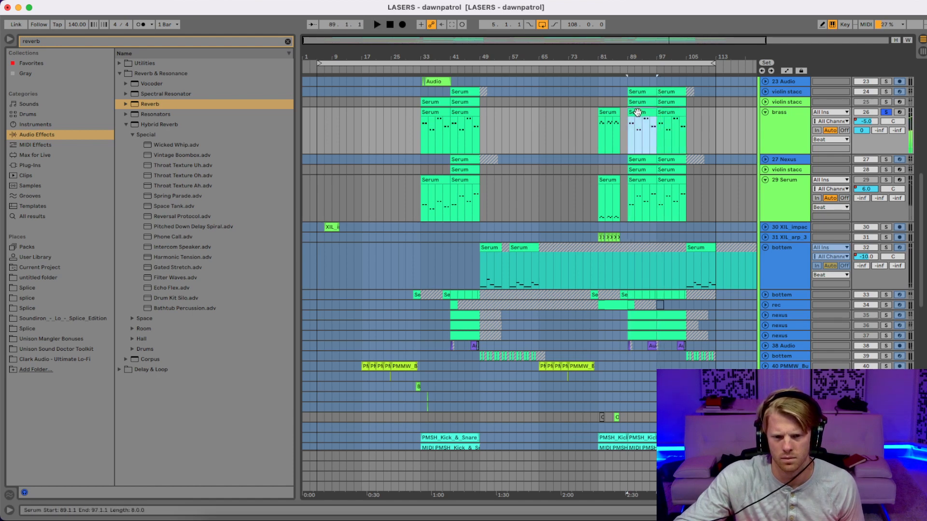
pyautogui.keyDown('shift'); pyautogui.click(667, 113); pyautogui.keyUp('shift')
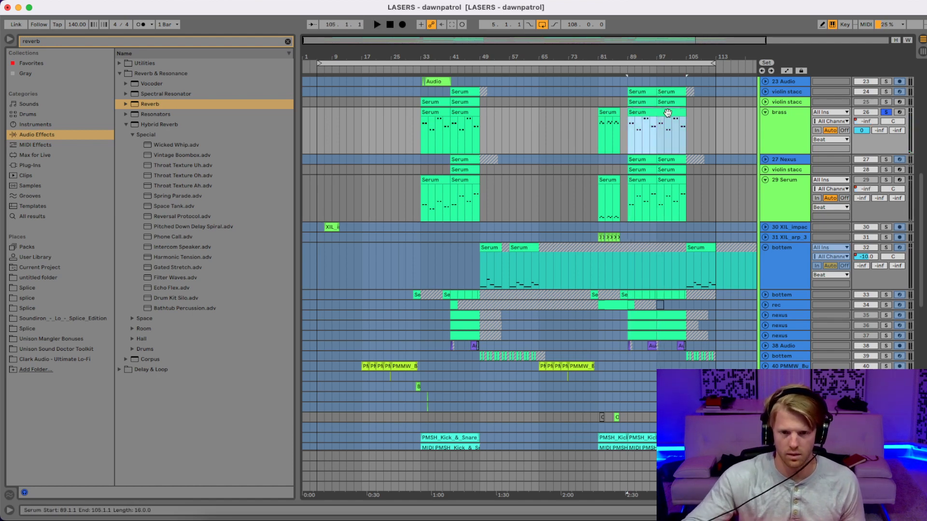
pyautogui.doubleClick(667, 113)
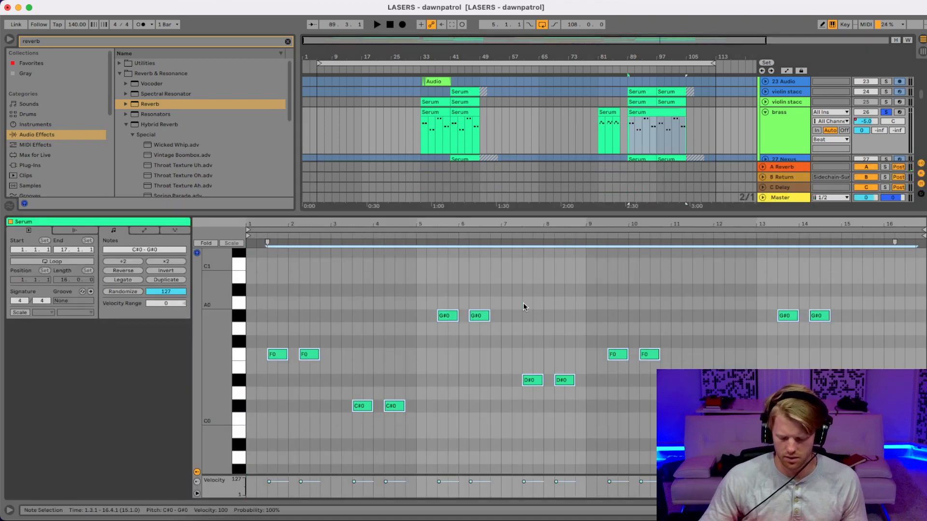
pyautogui.hotkey('shift', 'Up')
pyautogui.press('space')
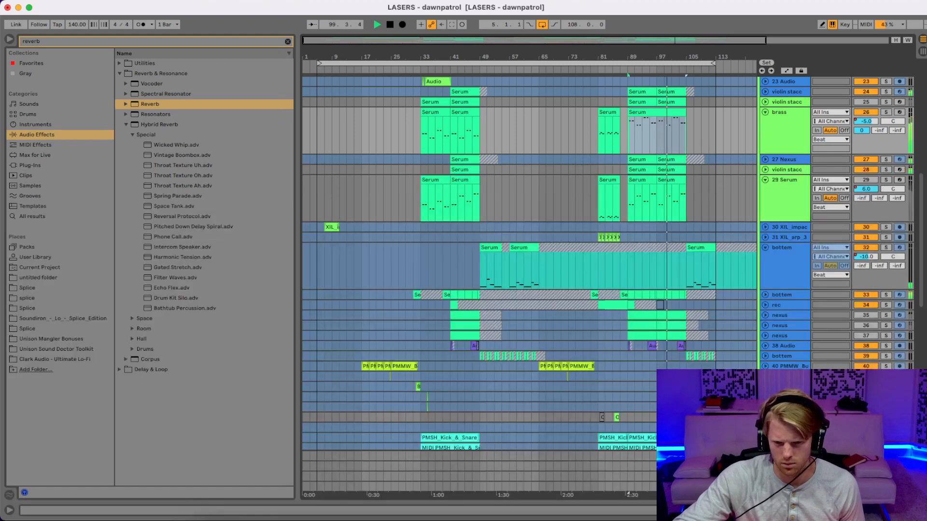
pyautogui.press('super+alt+l')
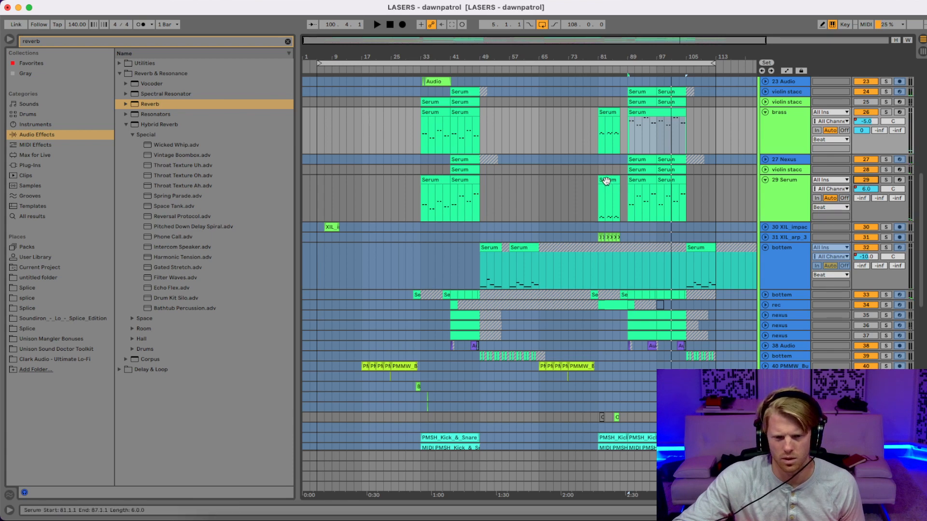
# Step: Delete the clips at bars 81, 33 and 41 from the Serum track 29
pyautogui.click(607, 184)
pyautogui.click(430, 188)
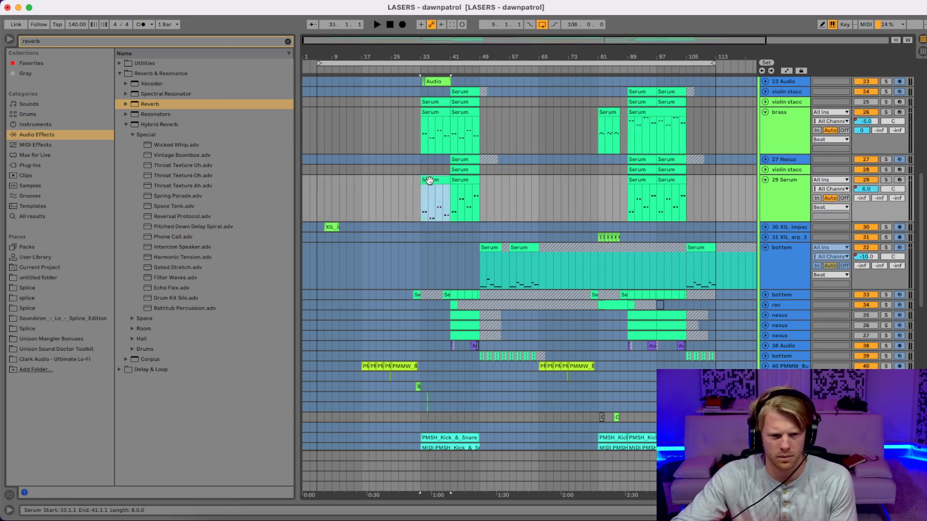
pyautogui.press('Delete')
pyautogui.click(458, 186)
pyautogui.press('Delete')
# Step: Solo the Serum track 29 and listen to its clip from bar 89
pyautogui.click(645, 179)
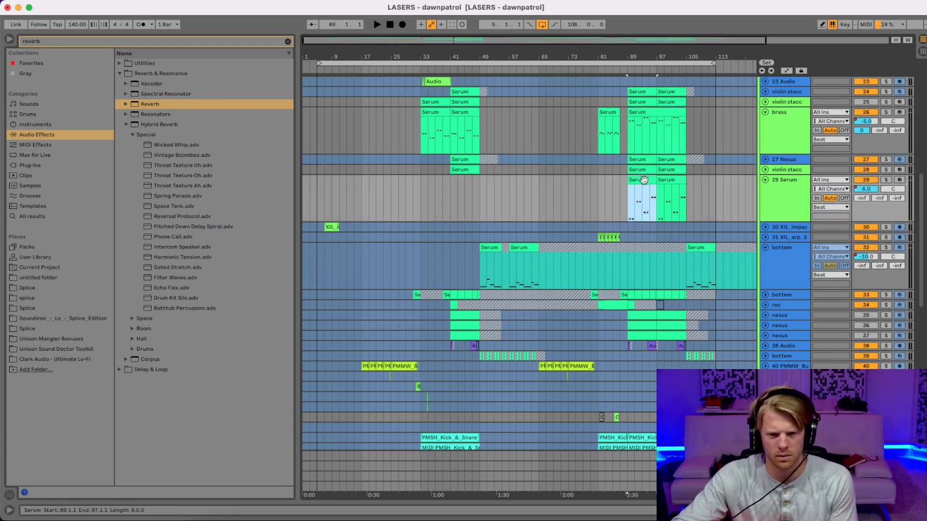
pyautogui.click(888, 180)
pyautogui.press('space')
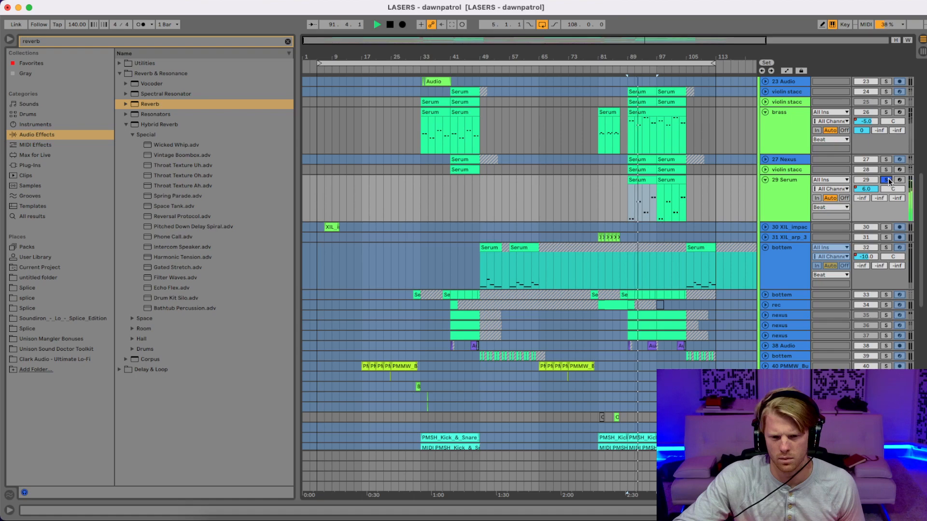
pyautogui.press('space')
# Step: Duplicate the brass track 26 and delete the copy's clips at bars 33, 41 and 81
pyautogui.click(775, 127)
pyautogui.rightClick(776, 126)
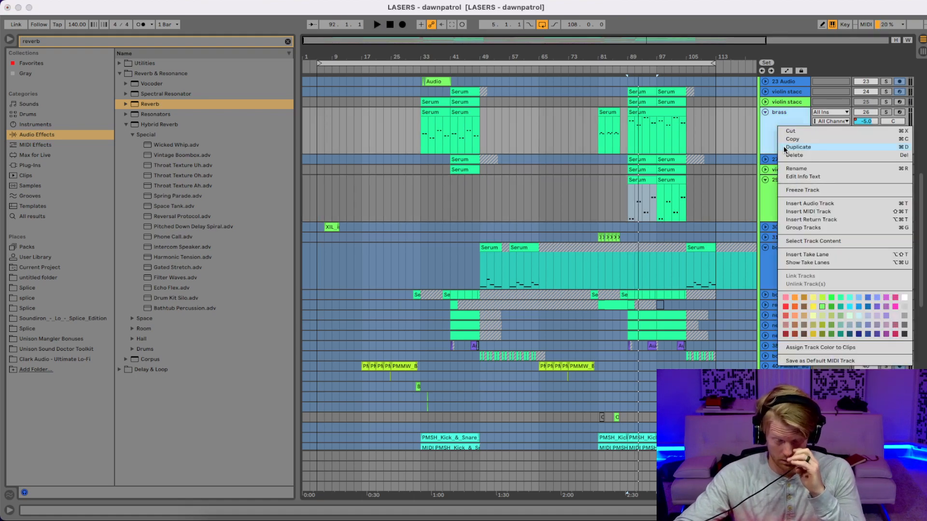
pyautogui.click(797, 147)
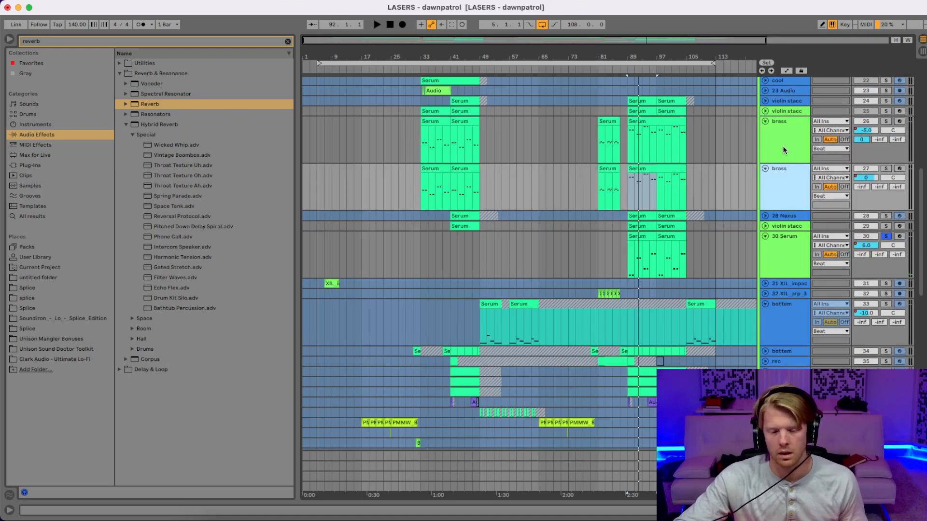
pyautogui.click(609, 169)
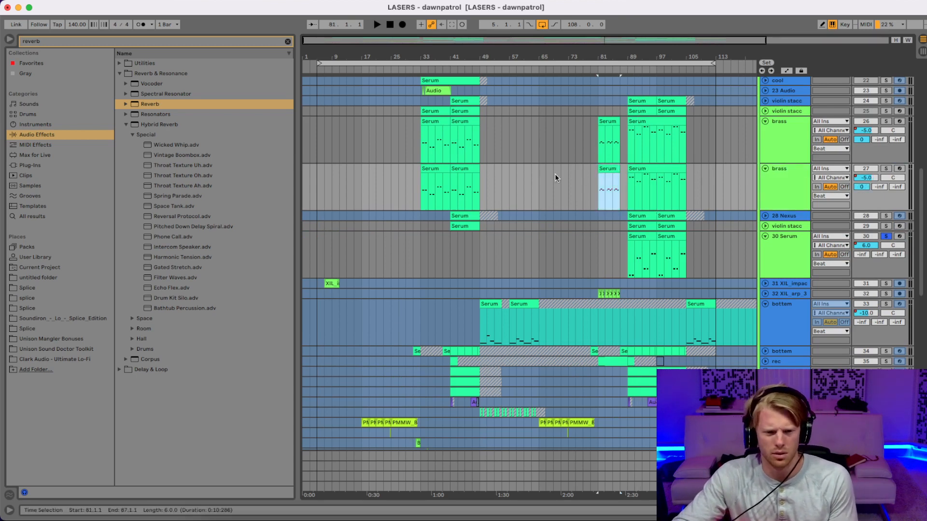
pyautogui.click(784, 184)
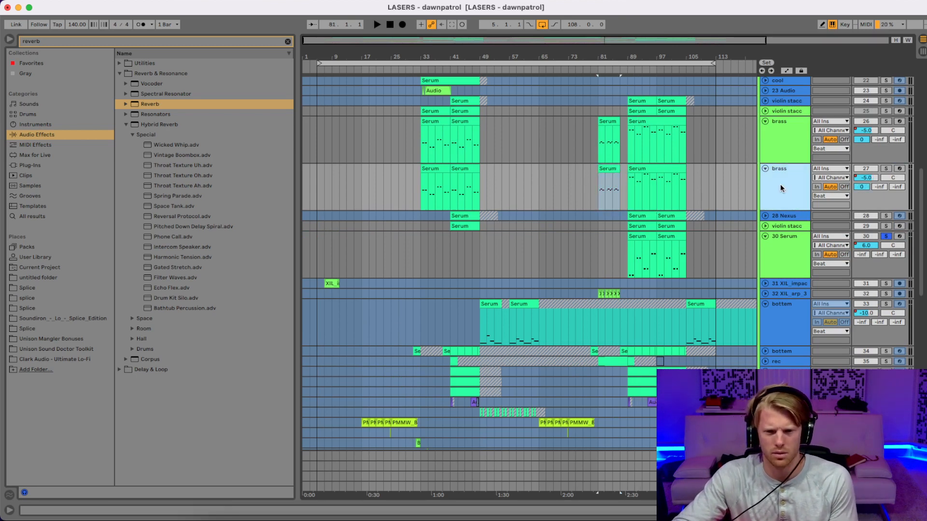
pyautogui.rightClick(780, 184)
pyautogui.click(791, 192)
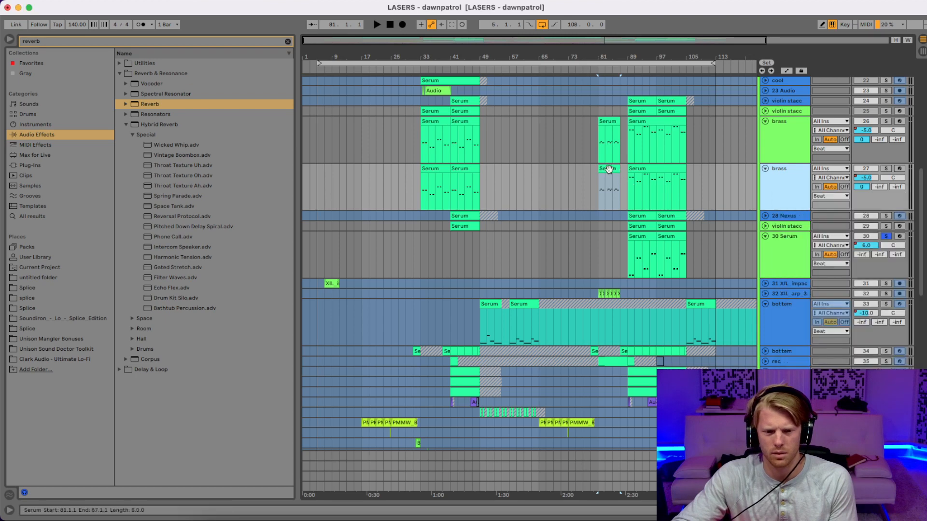
pyautogui.click(609, 172)
pyautogui.moveTo(484, 178); pyautogui.dragTo(405, 176)
pyautogui.press('Delete')
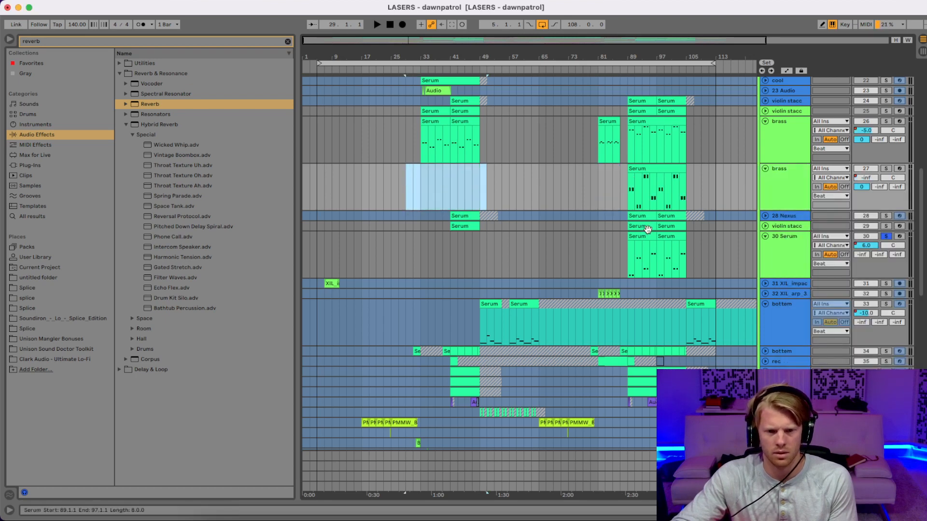
# Step: Remove the Serum track 30 from the arrangement
pyautogui.click(775, 244)
pyautogui.rightClick(776, 247)
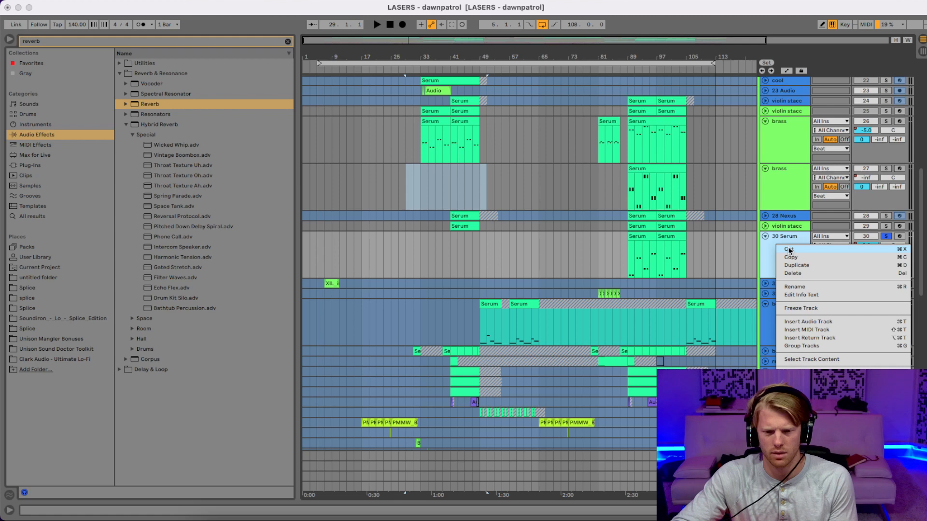
# Step: Lower the duplicated brass track 27's volume automation to -12 dB across its clip from bar 89 to bar 105
pyautogui.click(657, 160)
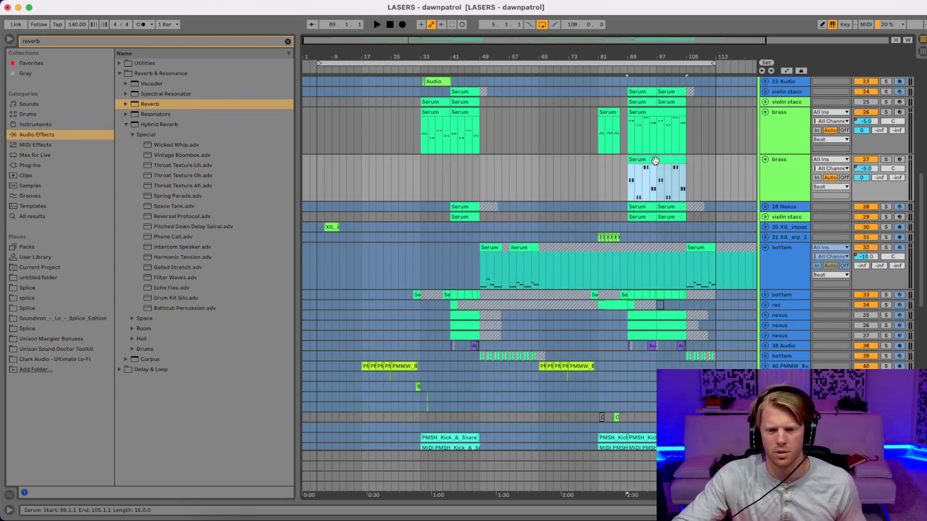
pyautogui.click(773, 167)
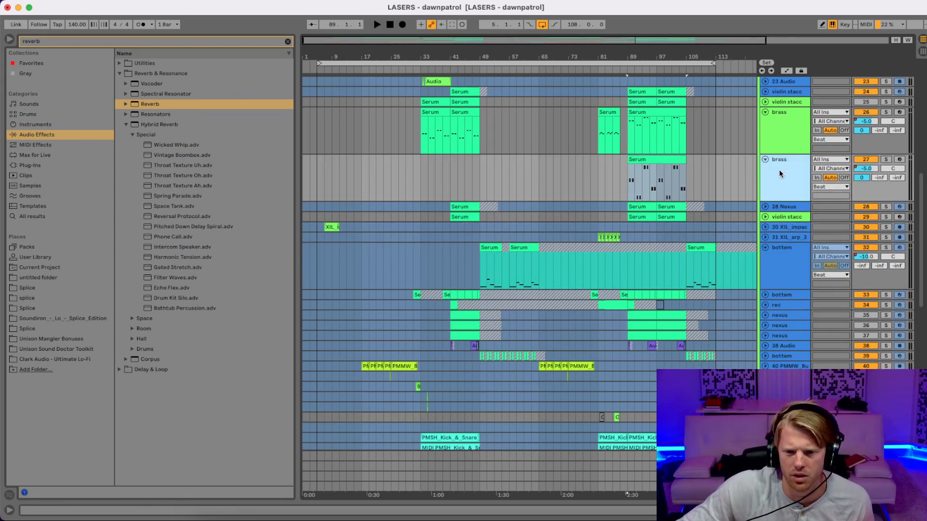
pyautogui.click(863, 170)
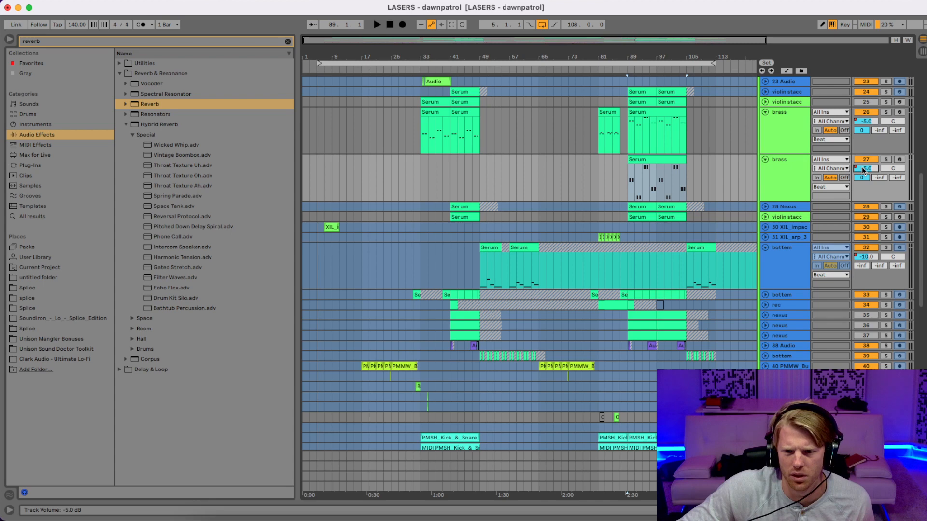
pyautogui.click(783, 72)
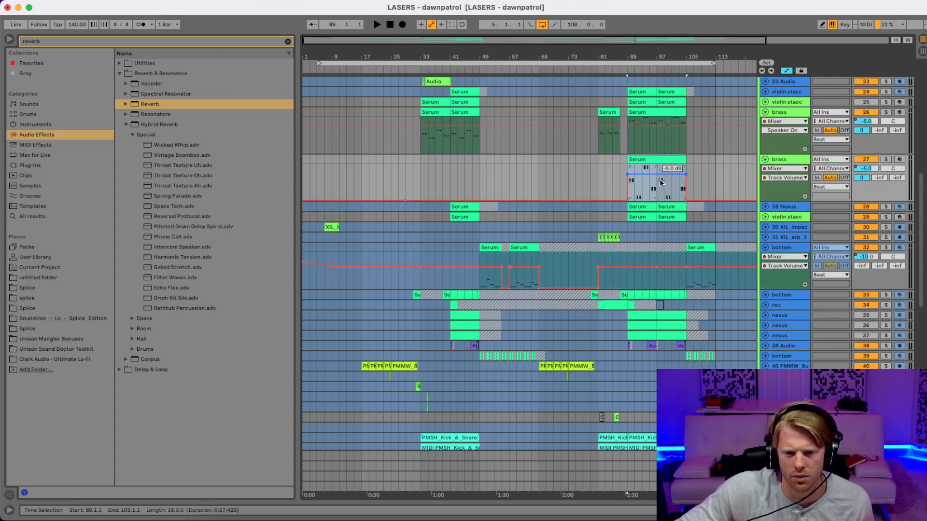
pyautogui.moveTo(660, 182); pyautogui.dragTo(660, 183)
# Step: Transpose all notes of the brass track 27 clip at bar 89 down one octave to C#0–G#0
pyautogui.doubleClick(659, 159)
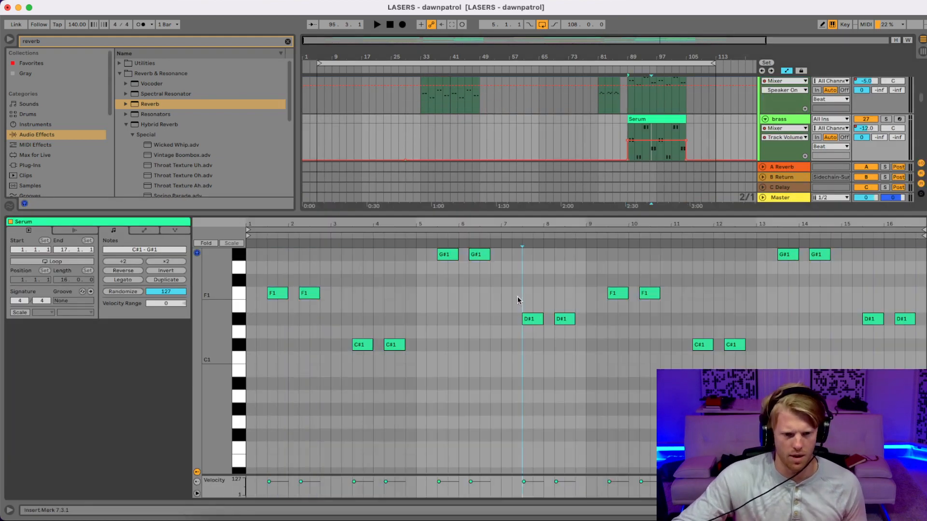
pyautogui.press('super+a')
pyautogui.hotkey('shift', 'Left')
pyautogui.hotkey('shift', 'Left')
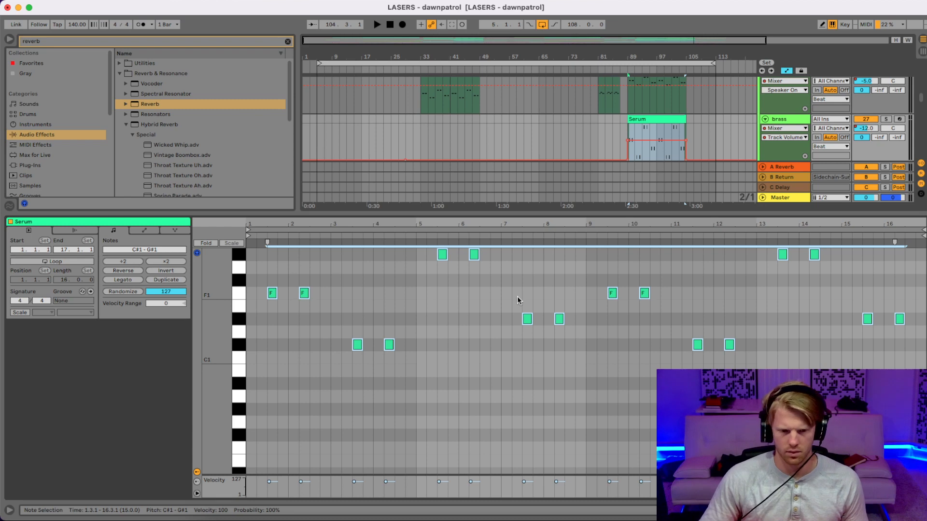
pyautogui.hotkey('shift', 'Right')
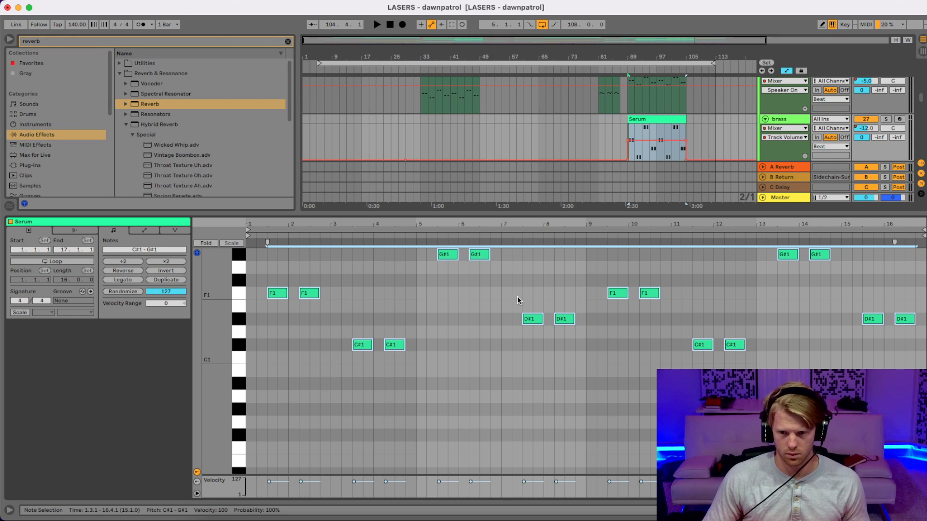
pyautogui.hotkey('shift', 'Down')
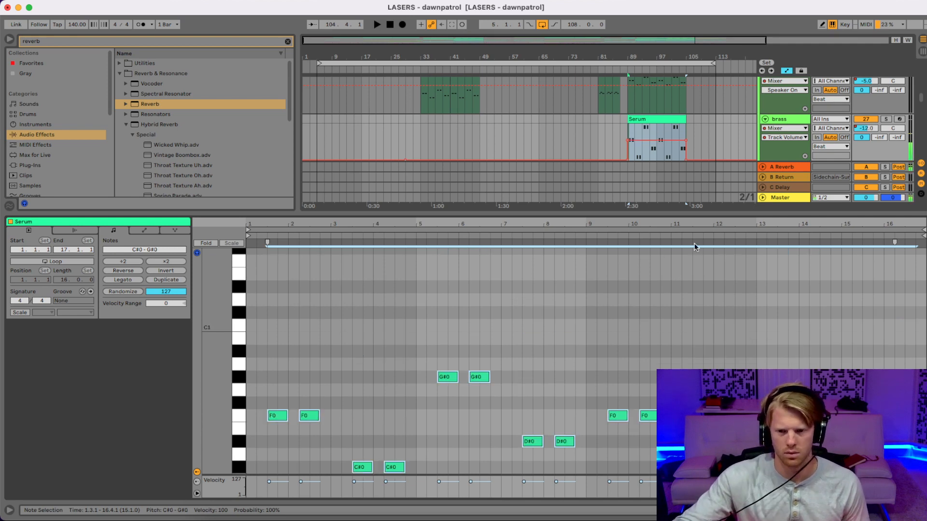
# Step: Play the brass track 27 clip from bar 89 with the rest of the arrangement
pyautogui.click(890, 122)
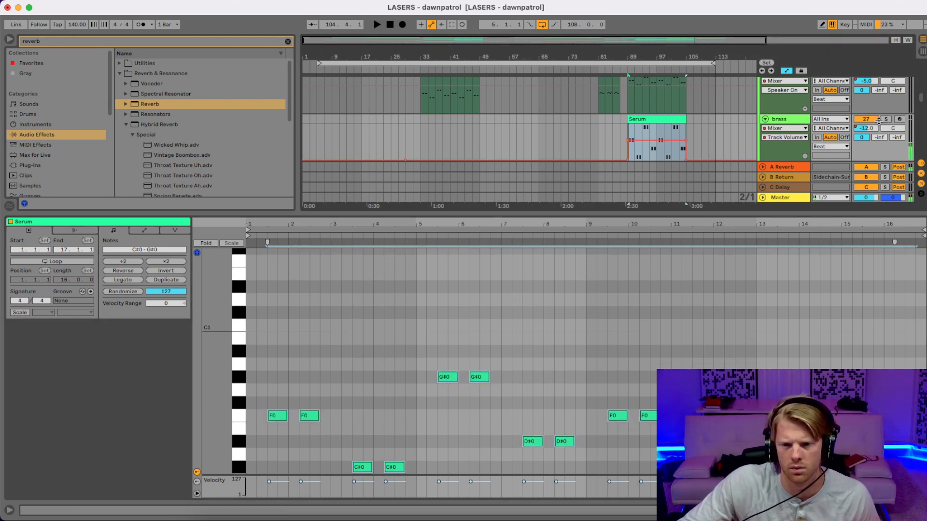
pyautogui.click(653, 119)
pyautogui.press('space')
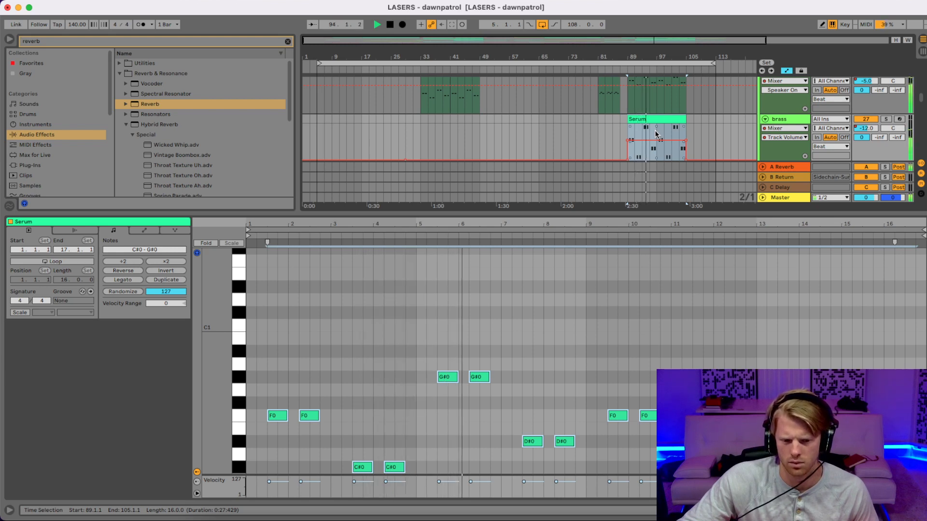
pyautogui.press('space')
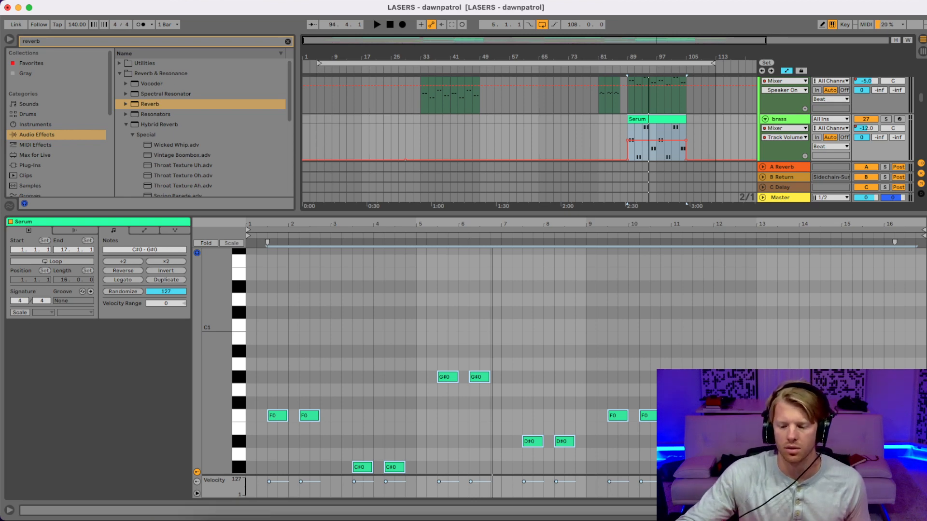
pyautogui.press('super+alt+l')
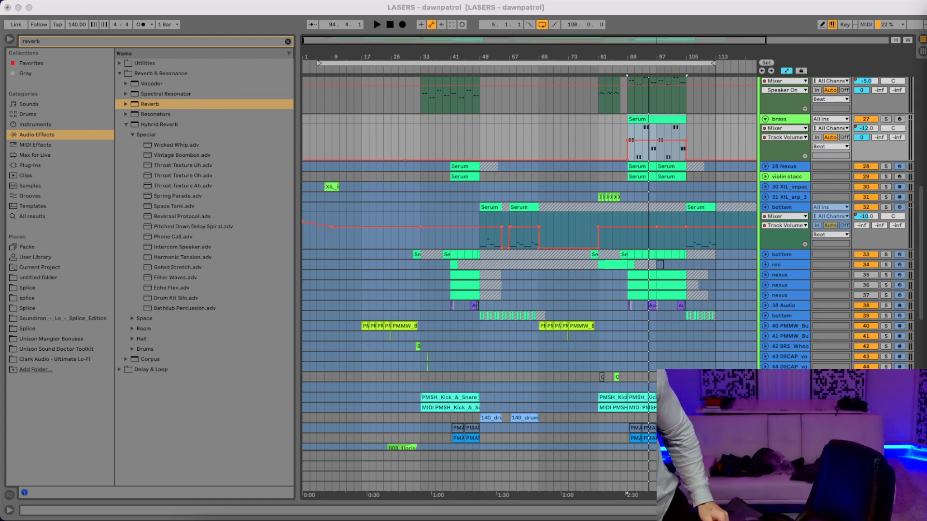
# Step: Play the whole arrangement from bar 5 and examine its opening bars and upper tracks
pyautogui.click(595, 61)
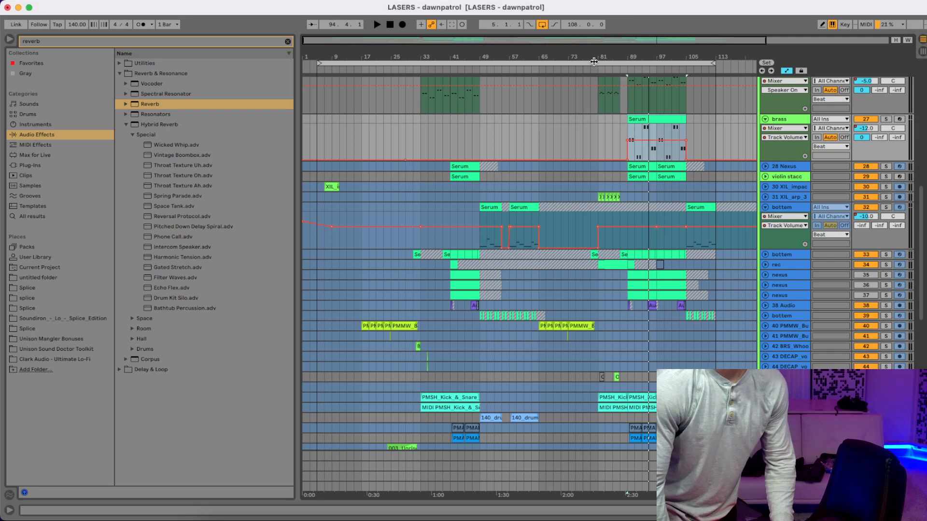
pyautogui.click(595, 61)
pyautogui.press('space')
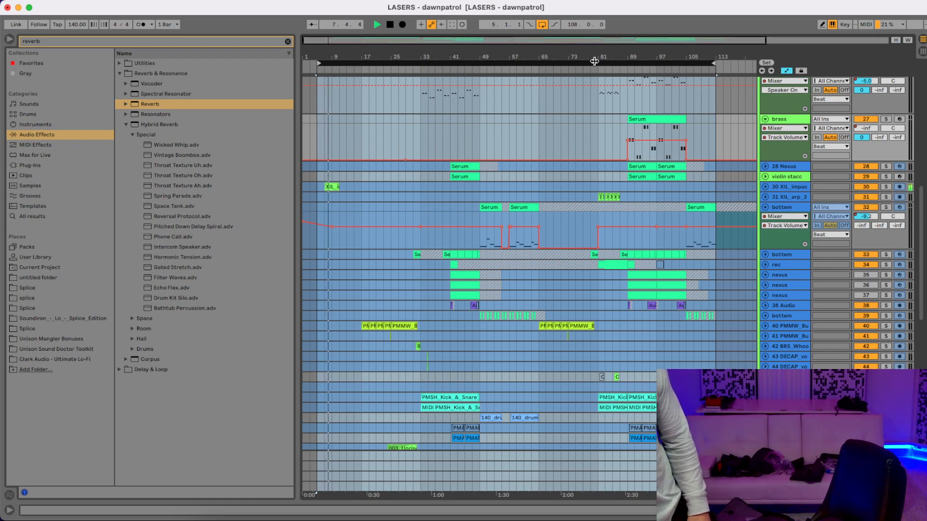
pyautogui.moveTo(313, 57); pyautogui.dragTo(314, 109)
pyautogui.scroll(5, 405, 155)
pyautogui.scroll(2, 374, 123)
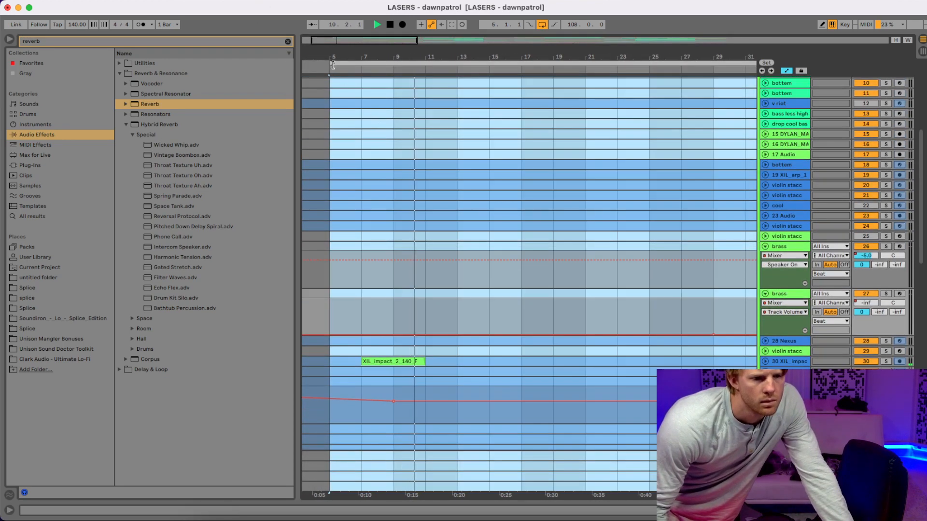
# Step: Open the master's Ozone 8 Maximizer and check its input and output levels while the arrangement plays, and close it
pyautogui.moveTo(332, 63); pyautogui.dragTo(318, 5)
pyautogui.click(783, 486)
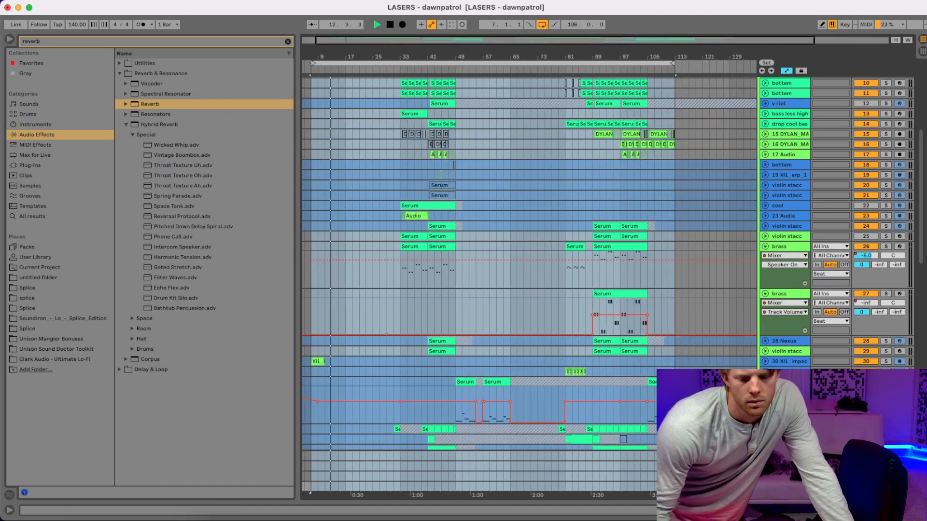
pyautogui.doubleClick(783, 486)
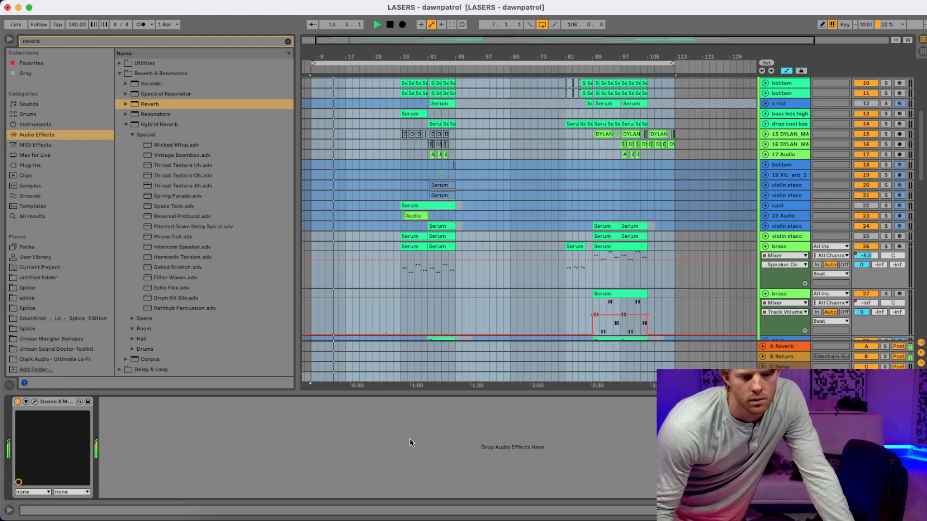
pyautogui.click(35, 402)
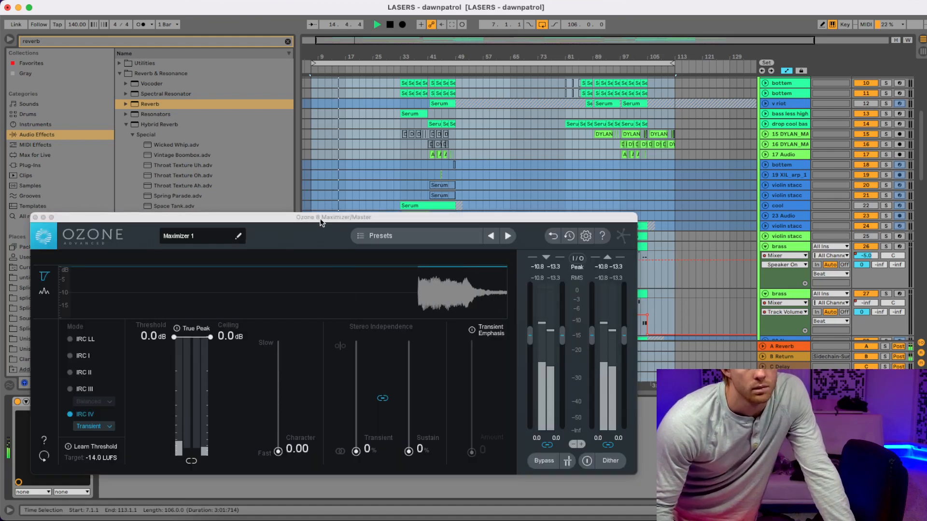
pyautogui.moveTo(322, 223); pyautogui.dragTo(359, 100)
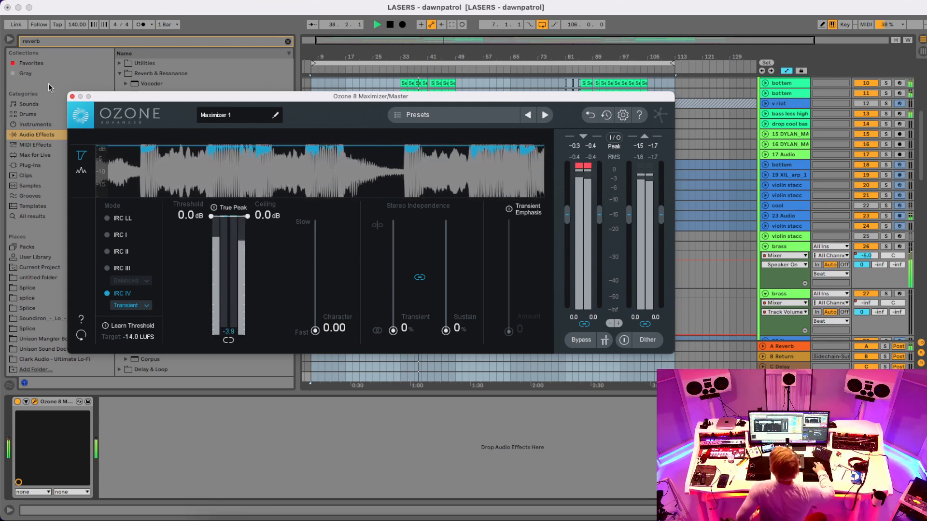
pyautogui.click(72, 97)
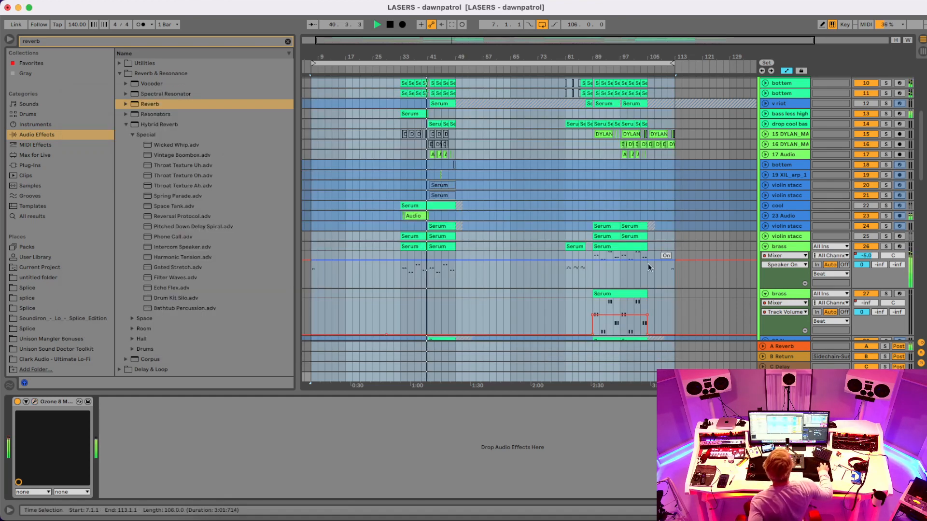
# Step: Unfold the lanes of the 28 Nexus track and the violin stacc track 29 while the arrangement plays
pyautogui.scroll(-4, 575, 226)
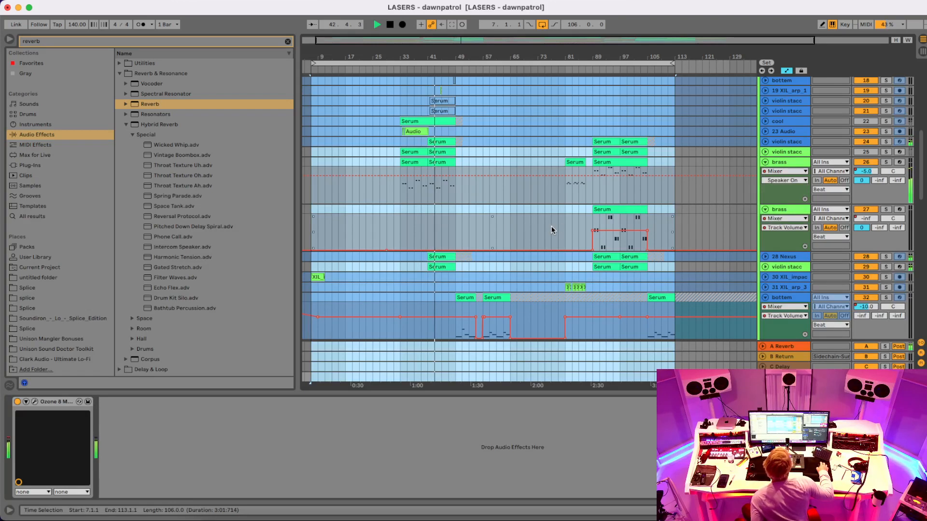
pyautogui.click(766, 267)
pyautogui.click(765, 257)
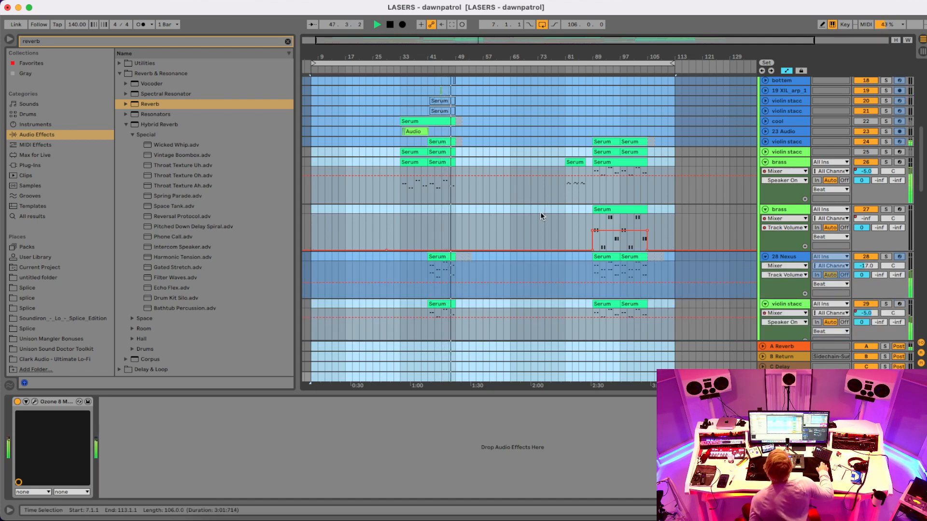
pyautogui.scroll(-2, 540, 212)
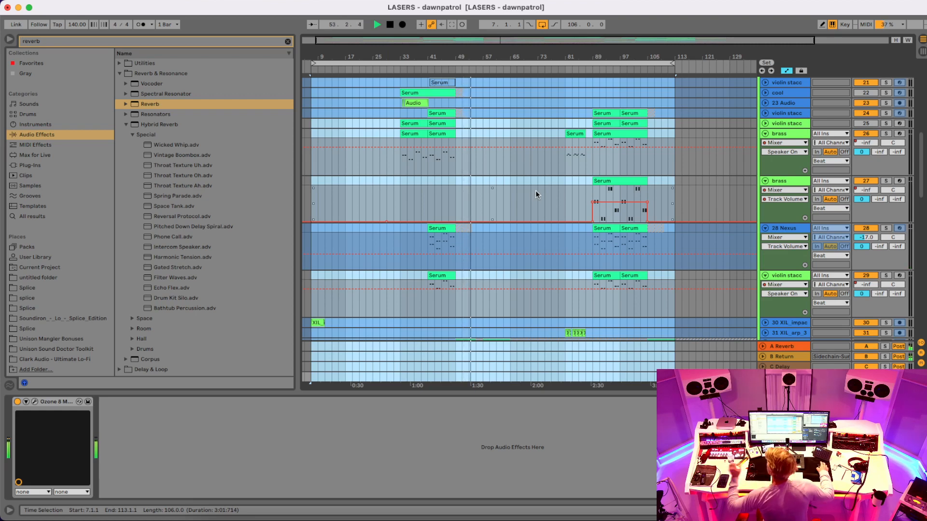
pyautogui.scroll(3, 547, 191)
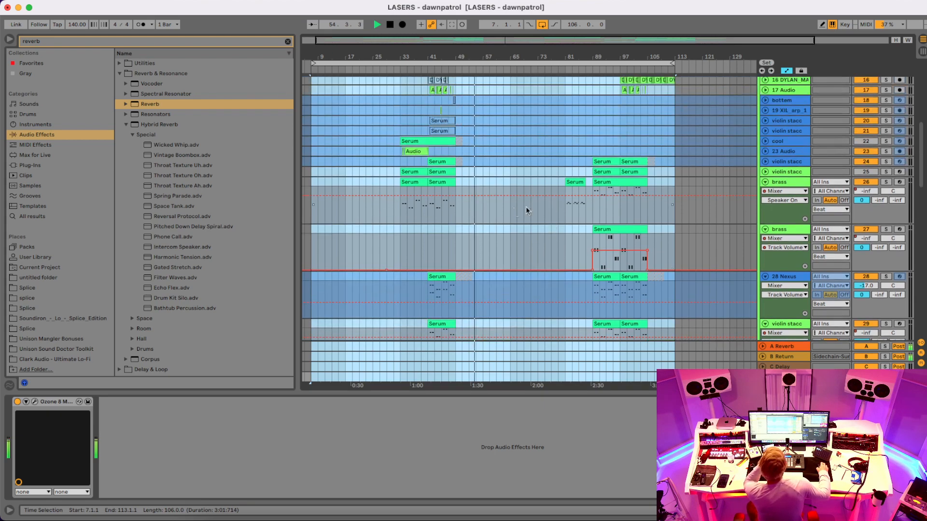
# Step: Solo brass track 26 and play it from bar 33 into the clips at bar 41
pyautogui.click(402, 190)
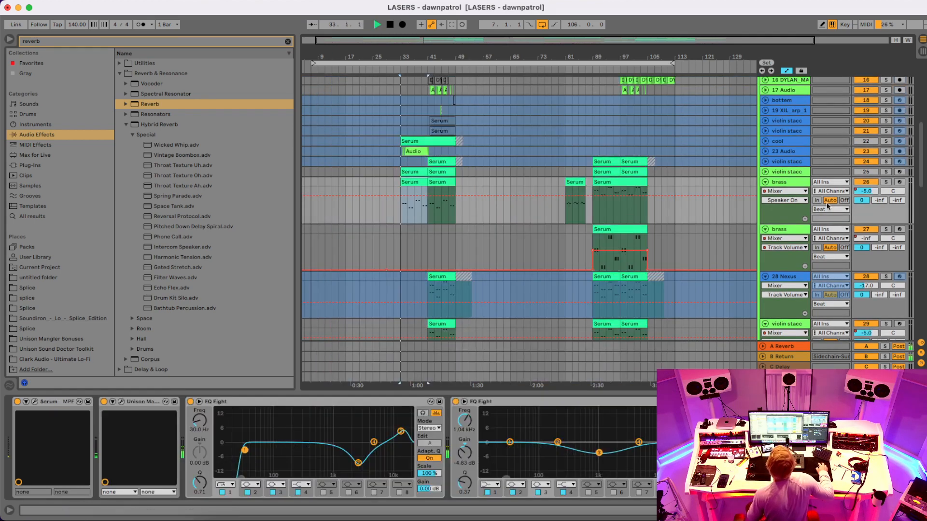
pyautogui.click(886, 182)
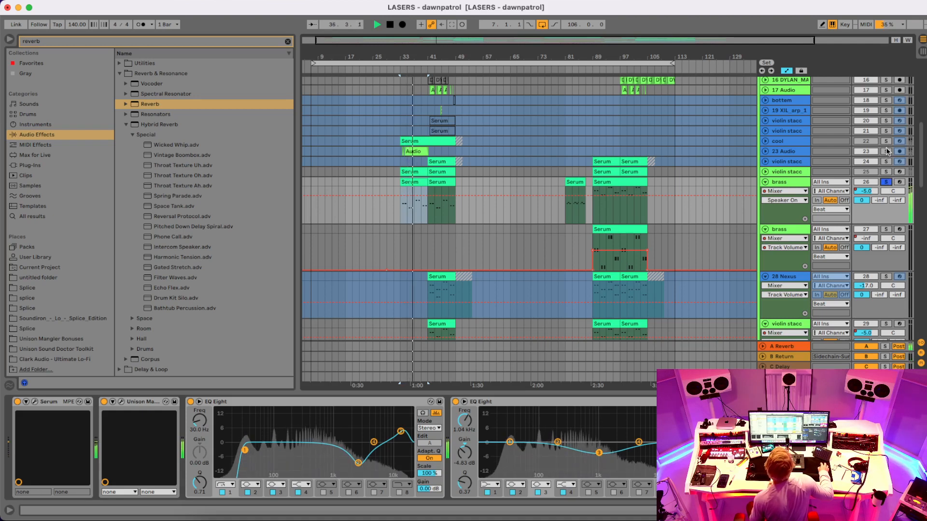
pyautogui.scroll(-5, 869, 217)
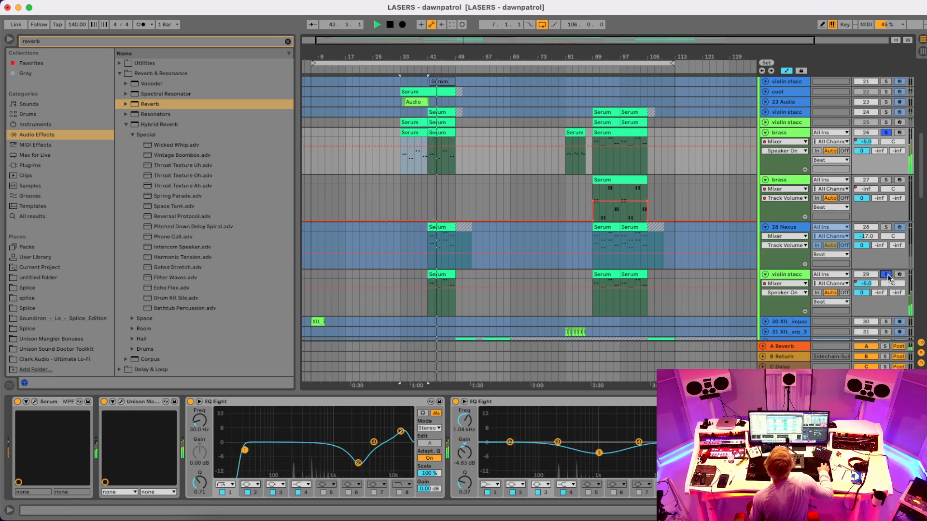
pyautogui.press('space')
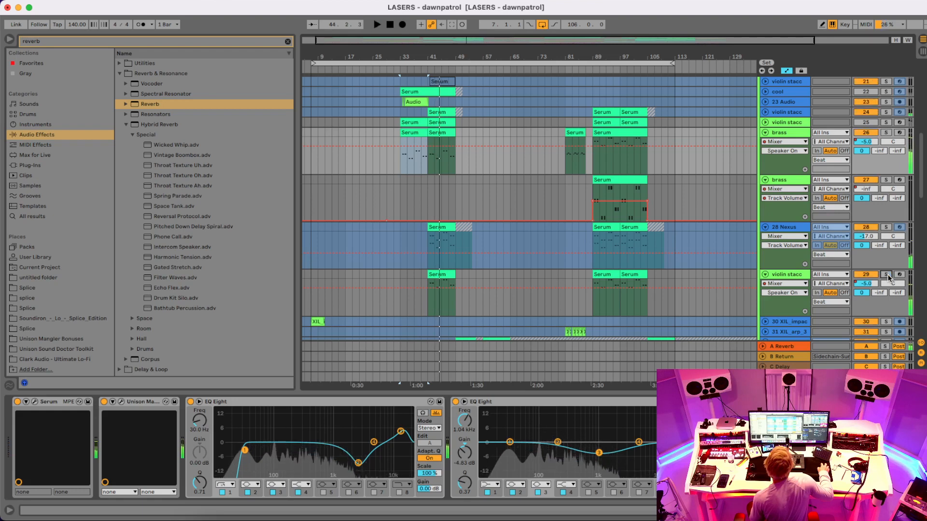
# Step: Audition the soloed violin stacc track 29 clips at bar 41 and bar 89
pyautogui.click(440, 274)
pyautogui.press('space')
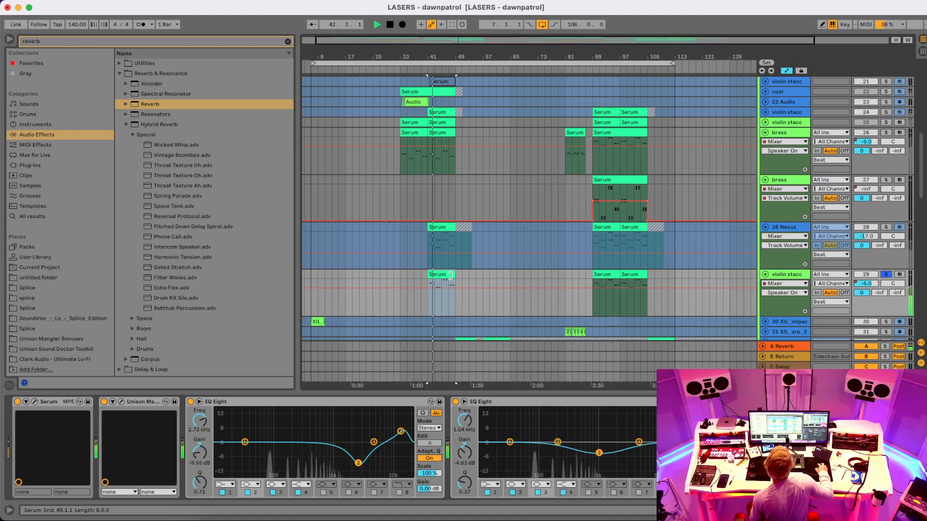
pyautogui.click(595, 273)
pyautogui.press('space')
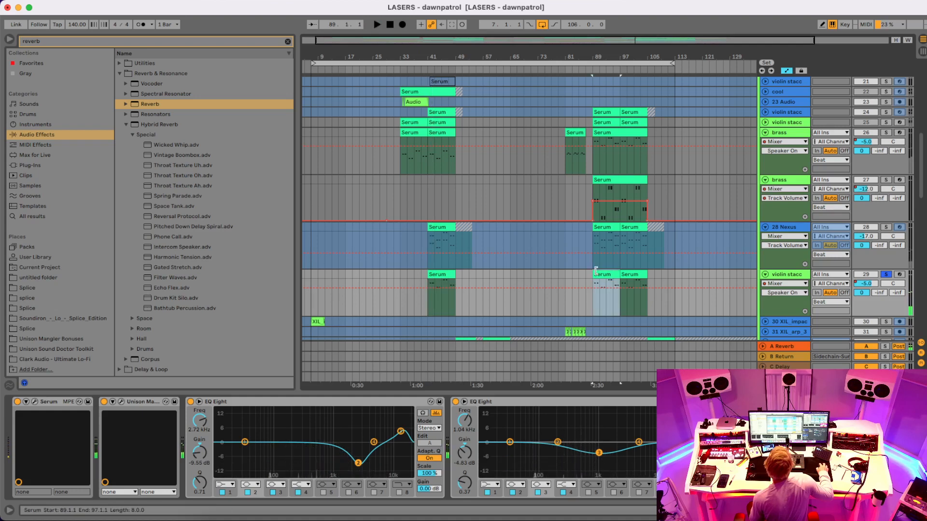
# Step: Solo the 28 Nexus track and compare it from bar 41 with brass track 26 and the full mix
pyautogui.click(440, 226)
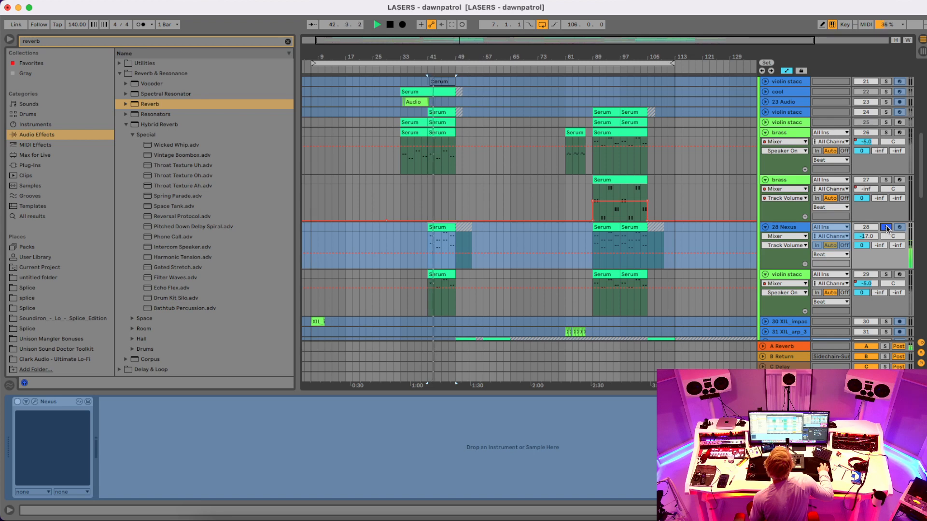
pyautogui.press('space')
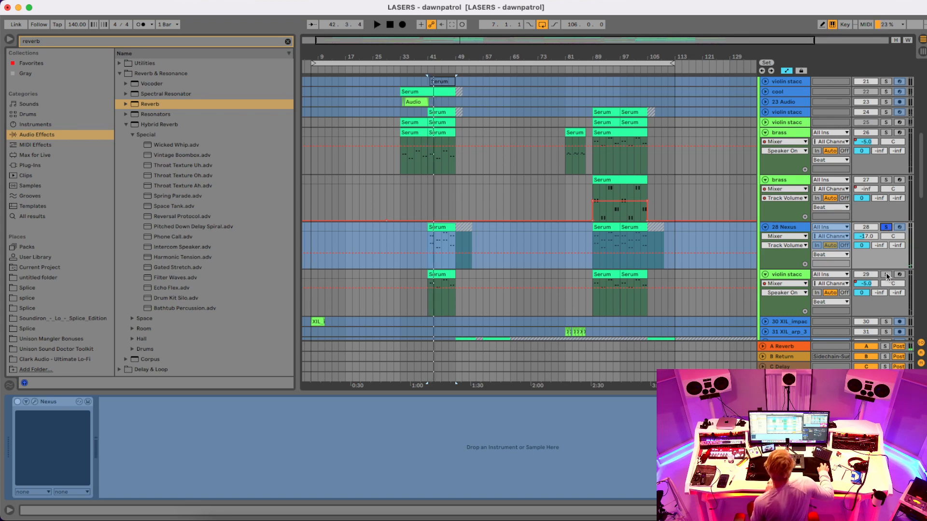
pyautogui.press('space')
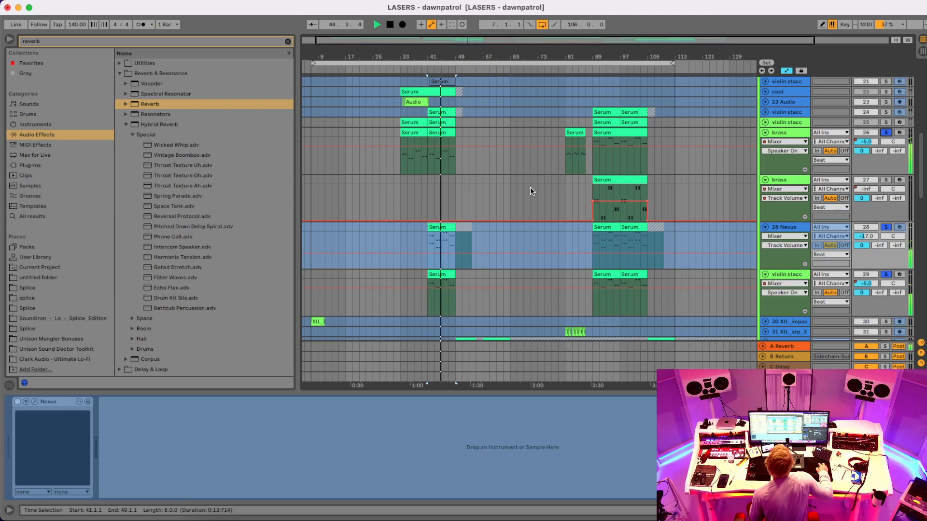
pyautogui.click(886, 133)
pyautogui.press('space')
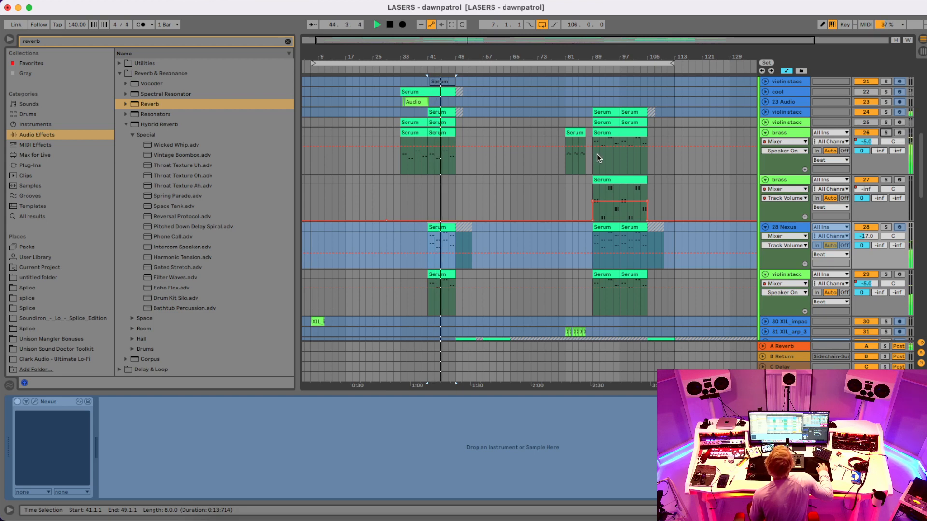
# Step: Move violin stacc track 29's Compressor directly after Serum in the device chain and play the clip from bar 41
pyautogui.click(788, 275)
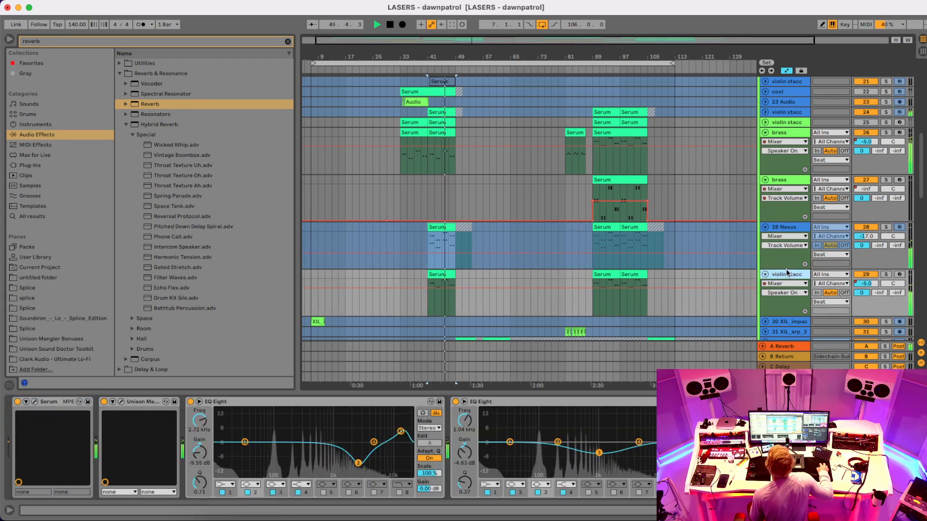
pyautogui.click(785, 228)
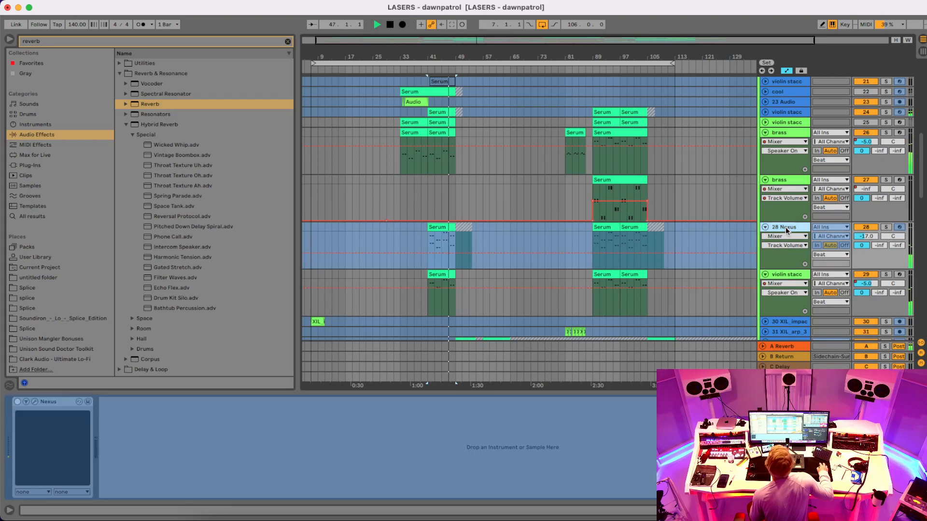
pyautogui.click(788, 278)
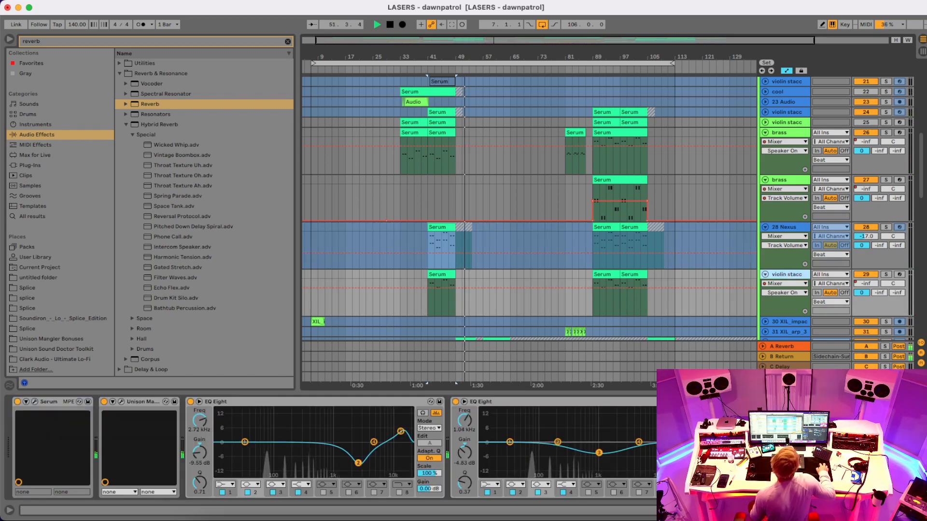
pyautogui.moveTo(738, 402)
pyautogui.mouseDown()
pyautogui.moveTo(461, 419)
pyautogui.moveTo(101, 424)
pyautogui.mouseUp()
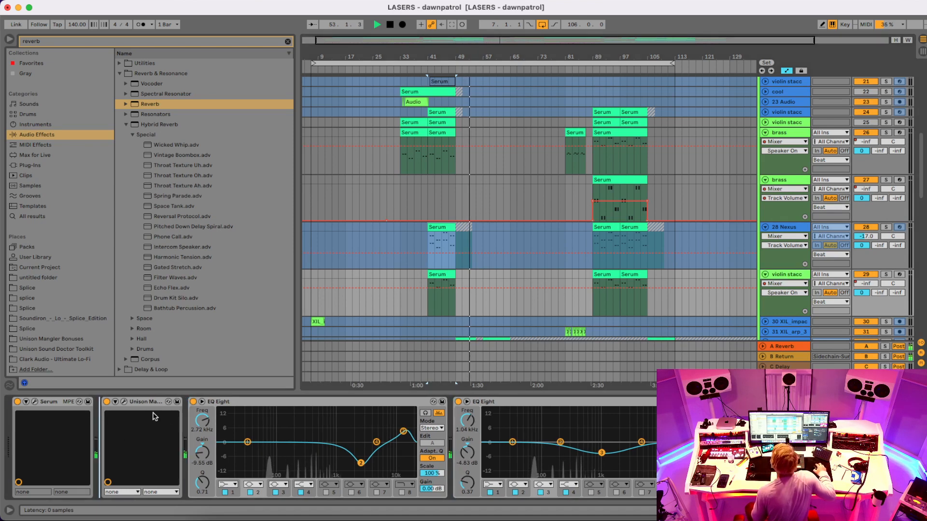
pyautogui.moveTo(161, 417); pyautogui.dragTo(164, 417)
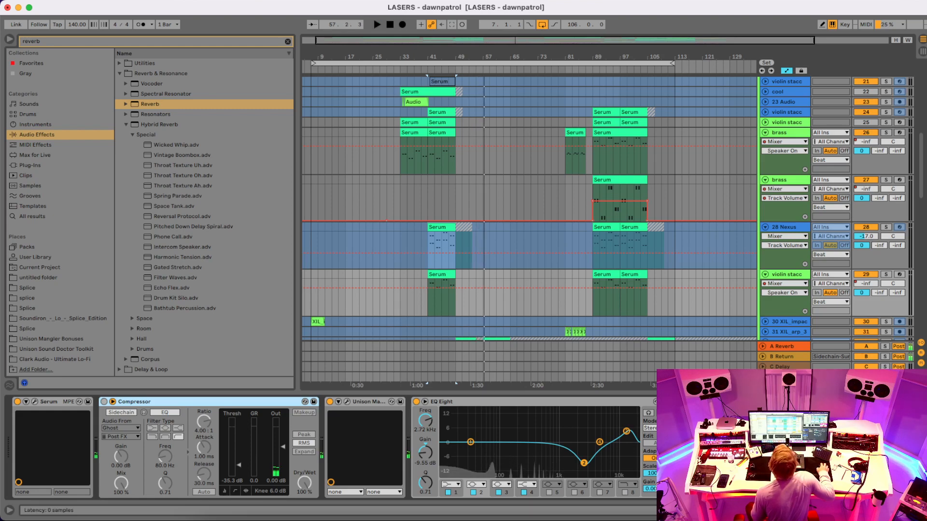
pyautogui.press('space')
pyautogui.press('space')
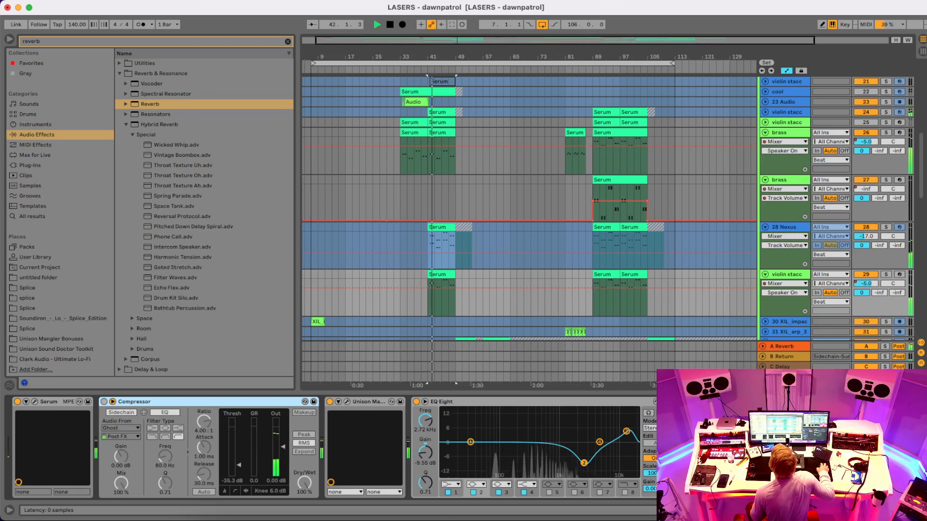
pyautogui.press('space')
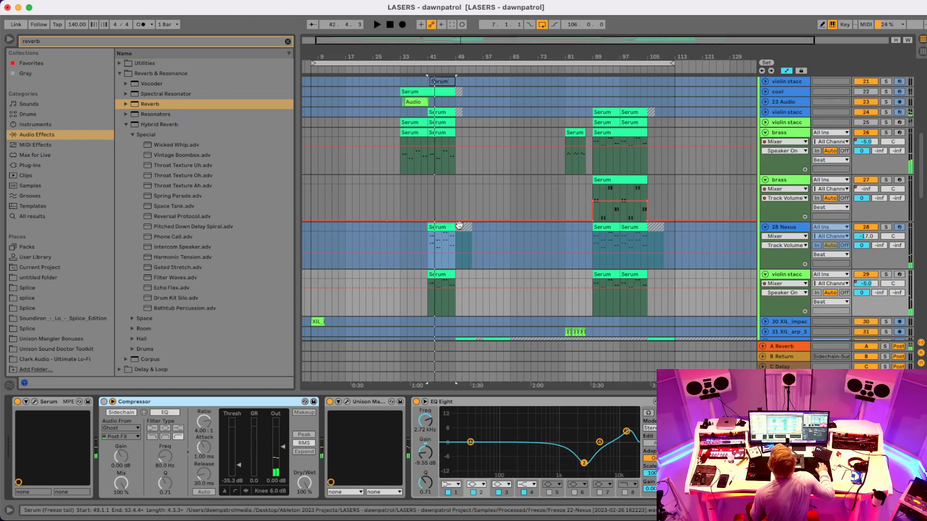
# Step: Set the playback start to bar 41 on the bottom track 32 and save the project, playing the drop briefly
pyautogui.scroll(-8, 627, 327)
pyautogui.moveTo(437, 57); pyautogui.dragTo(490, 162)
pyautogui.scroll(-5, 510, 219)
pyautogui.scroll(-1, 510, 221)
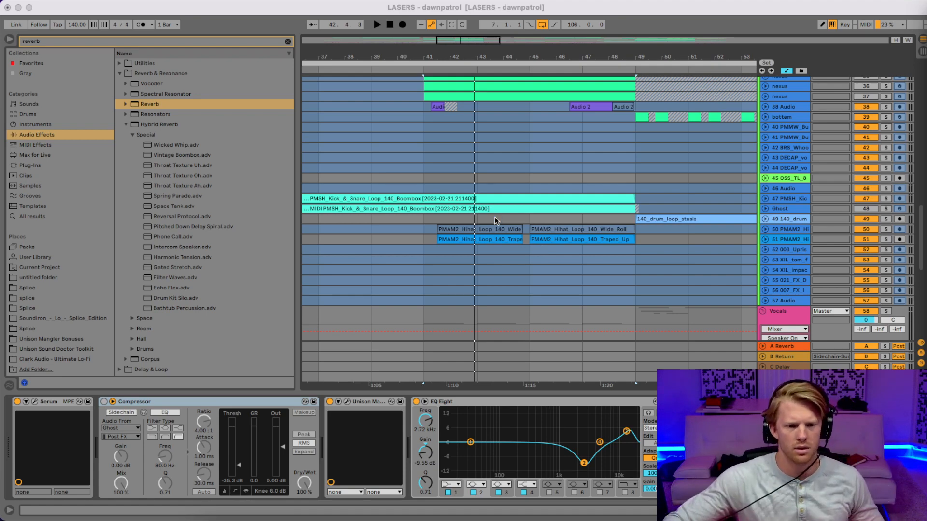
pyautogui.scroll(5, 495, 221)
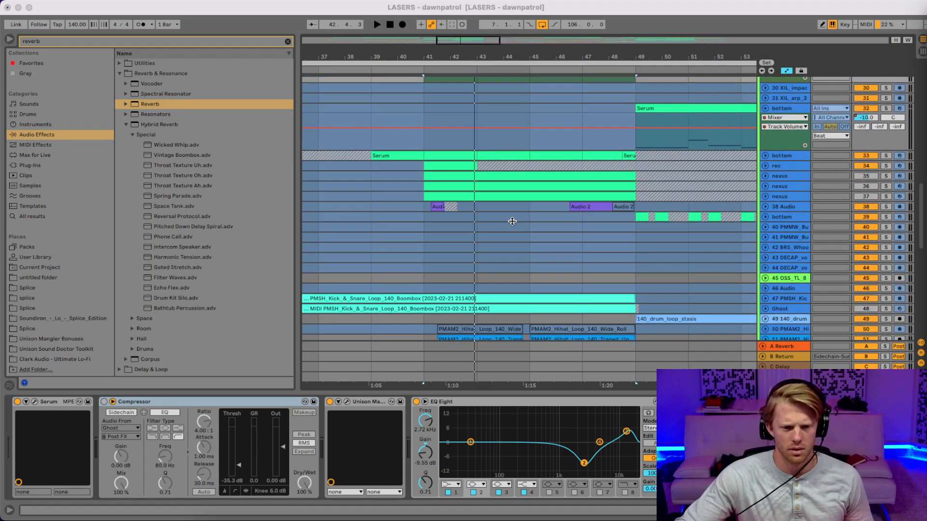
pyautogui.click(425, 144)
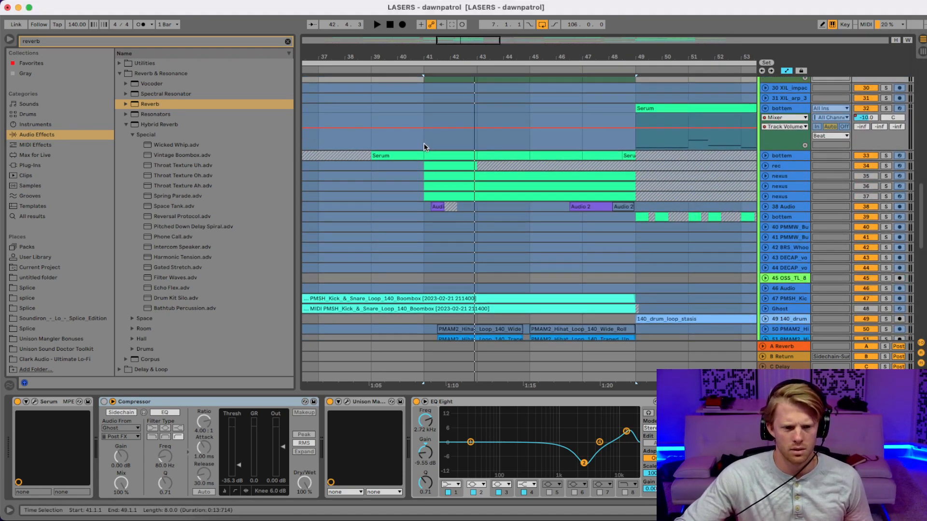
pyautogui.click(424, 145)
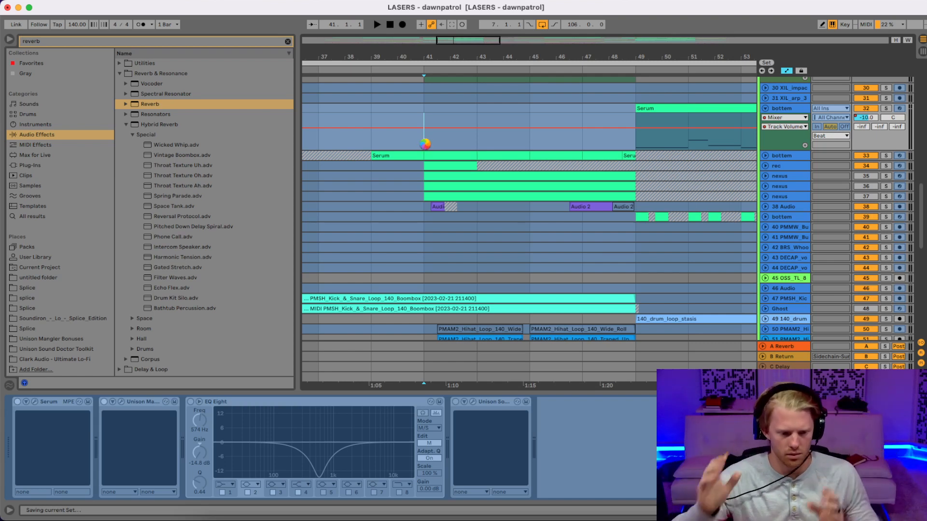
pyautogui.press('space')
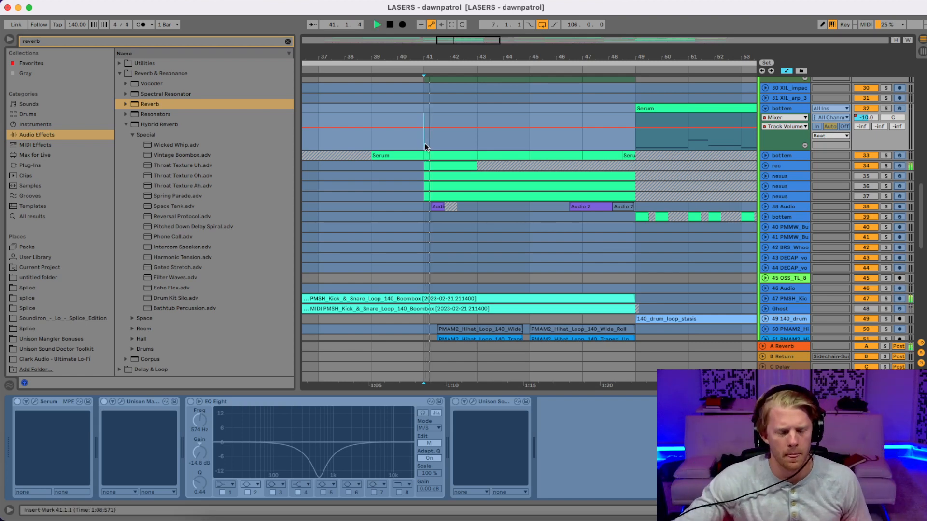
pyautogui.press('space')
# Step: Turn on the sidechain Compressor on violin stacc track 29 and play the drop with it from bar 41
pyautogui.scroll(3, 598, 225)
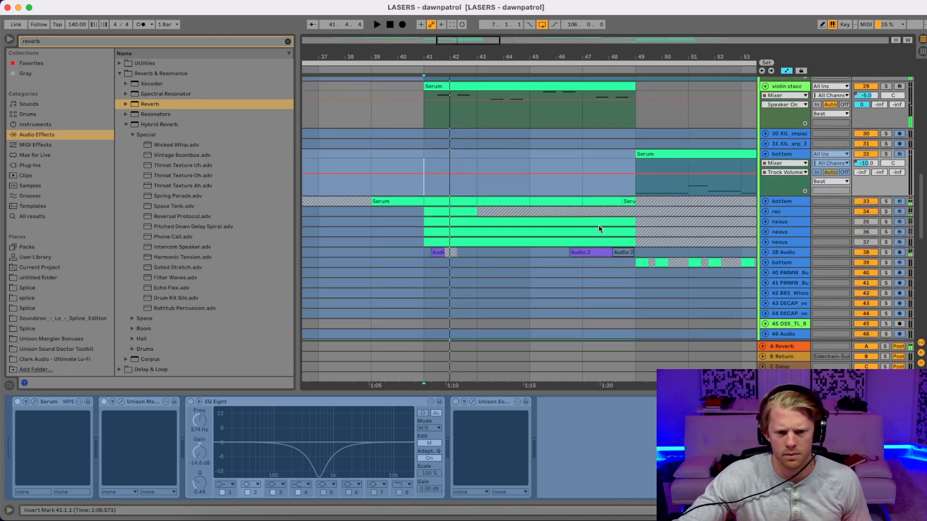
pyautogui.click(792, 111)
pyautogui.press('space')
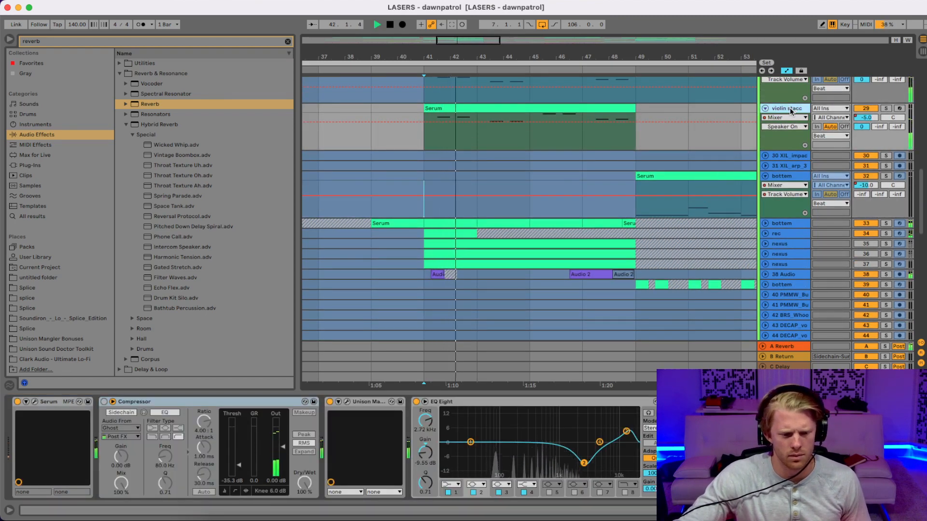
pyautogui.press('space')
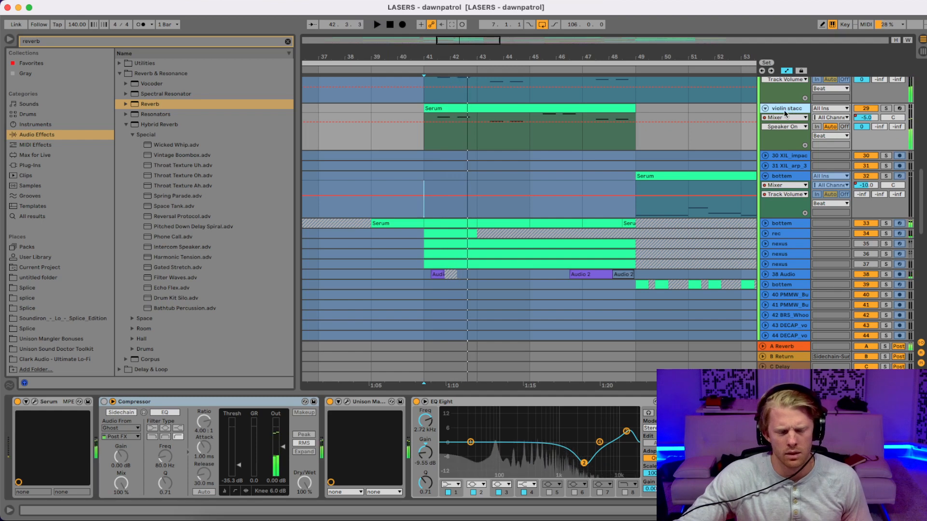
pyautogui.click(104, 403)
pyautogui.press('space')
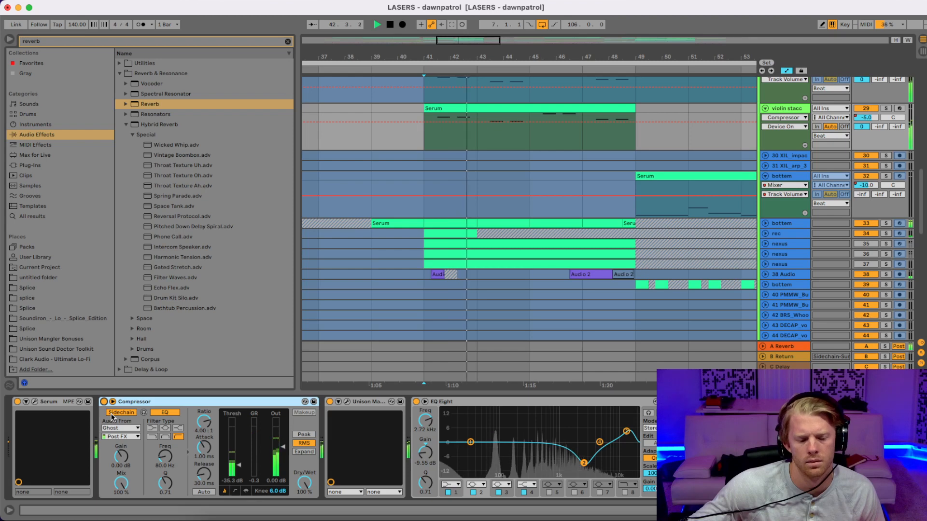
# Step: Audition violin stacc track 29 in solo through the drop, stop playback and turn its solo off
pyautogui.click(886, 109)
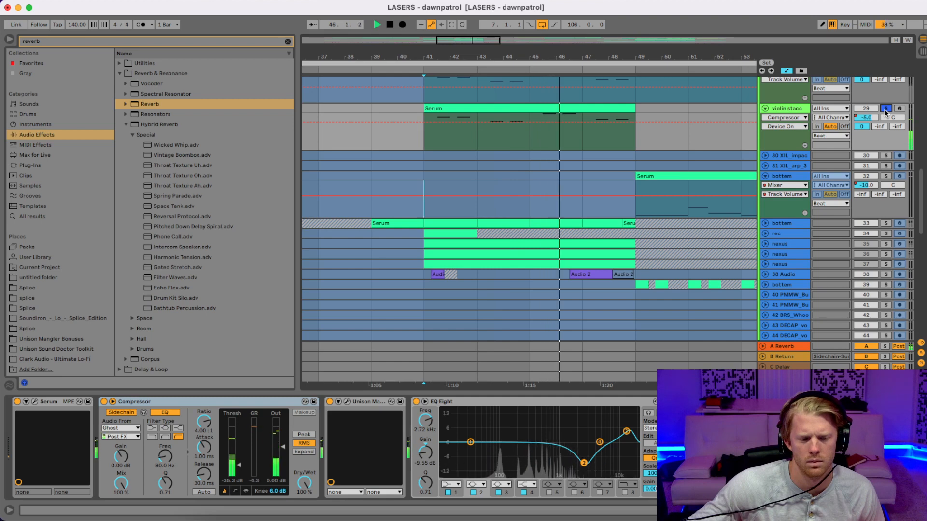
pyautogui.press('space')
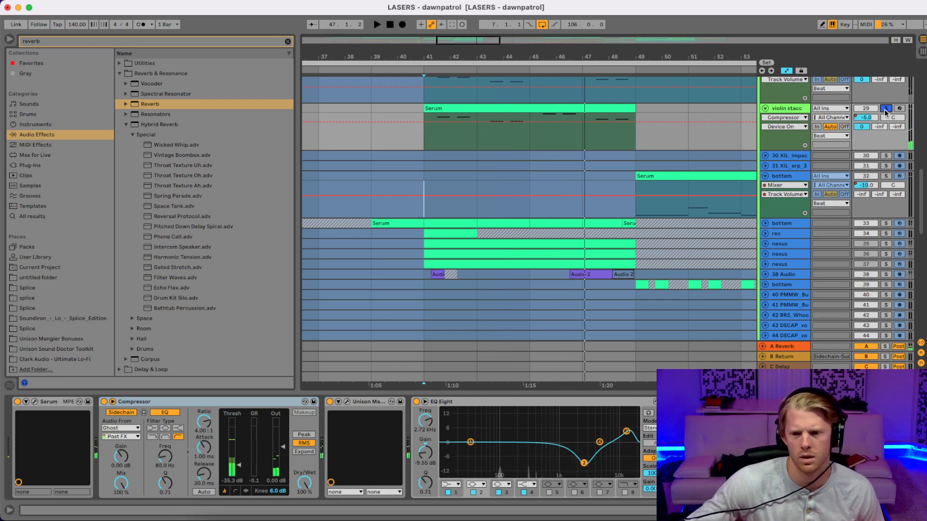
pyautogui.click(884, 109)
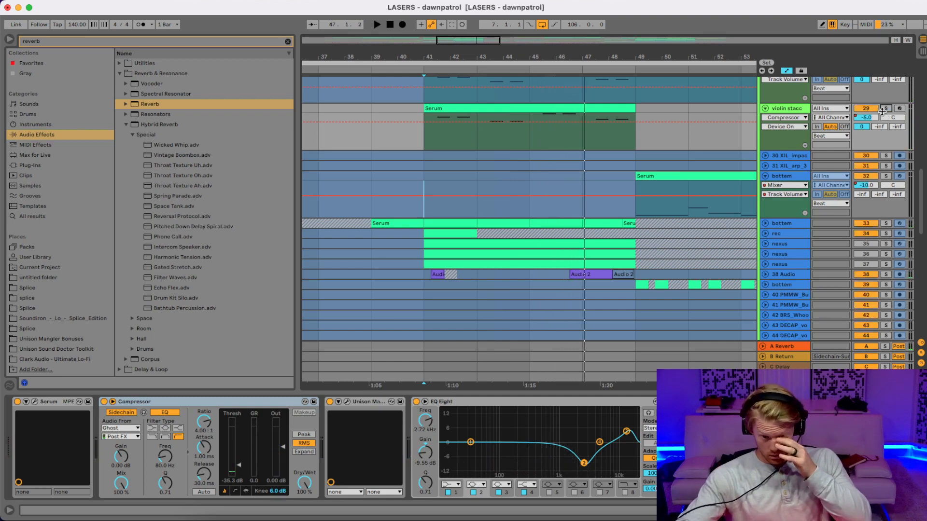
# Step: Copy violin stacc track 29's sidechain Compressor and add it after Nexus on unfrozen track 28
pyautogui.scroll(5, 782, 186)
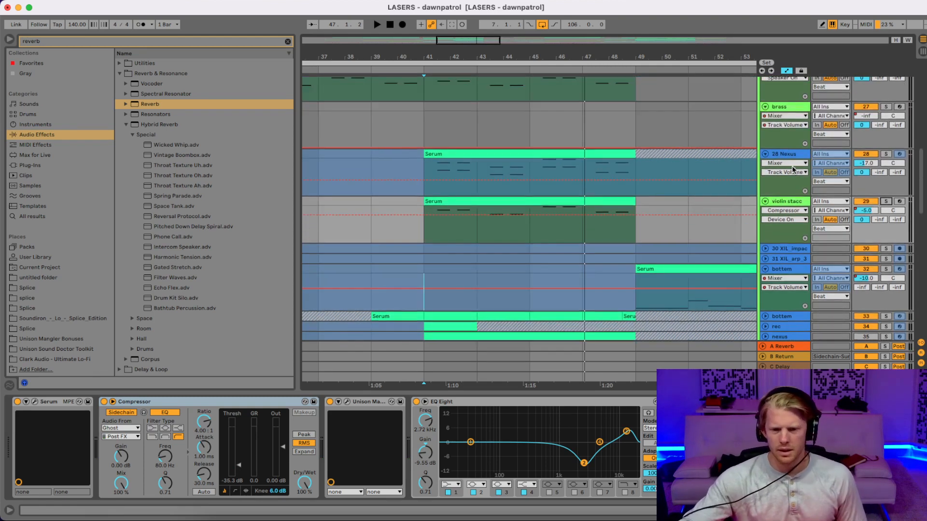
pyautogui.click(788, 156)
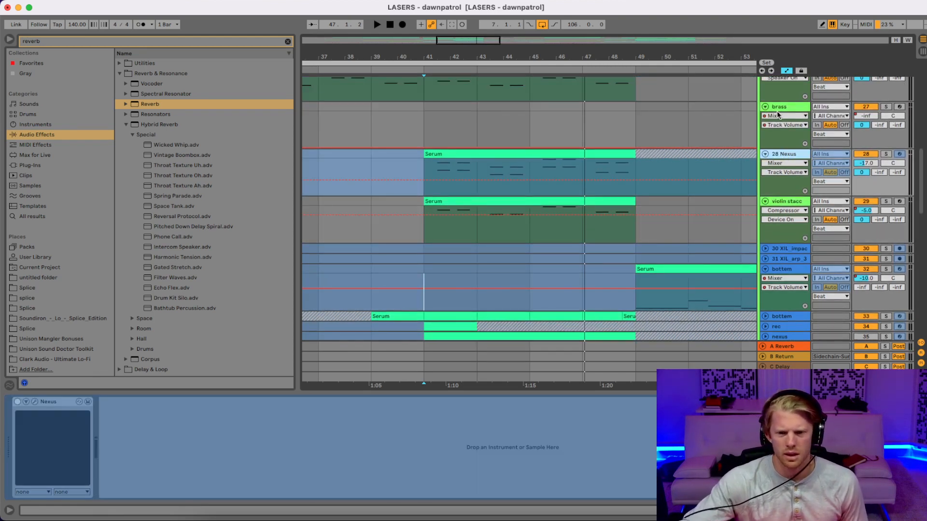
pyautogui.click(779, 204)
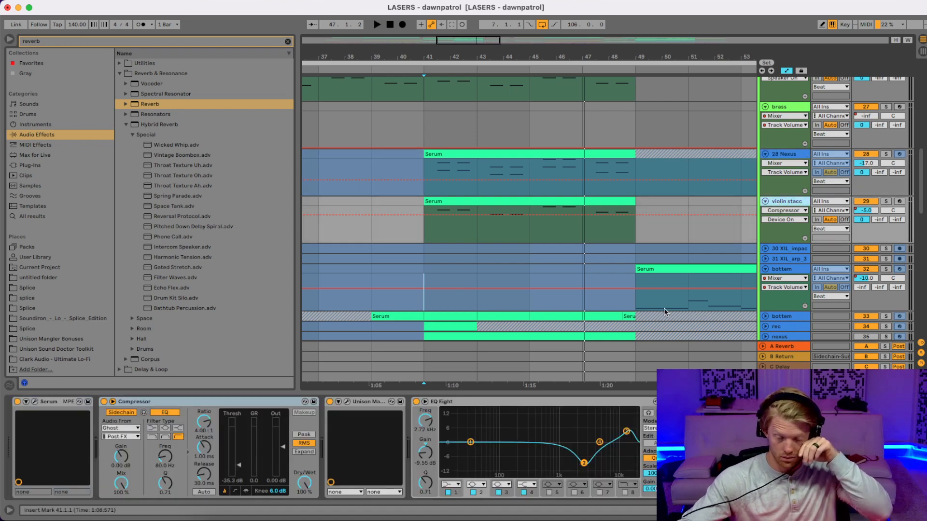
pyautogui.click(253, 401)
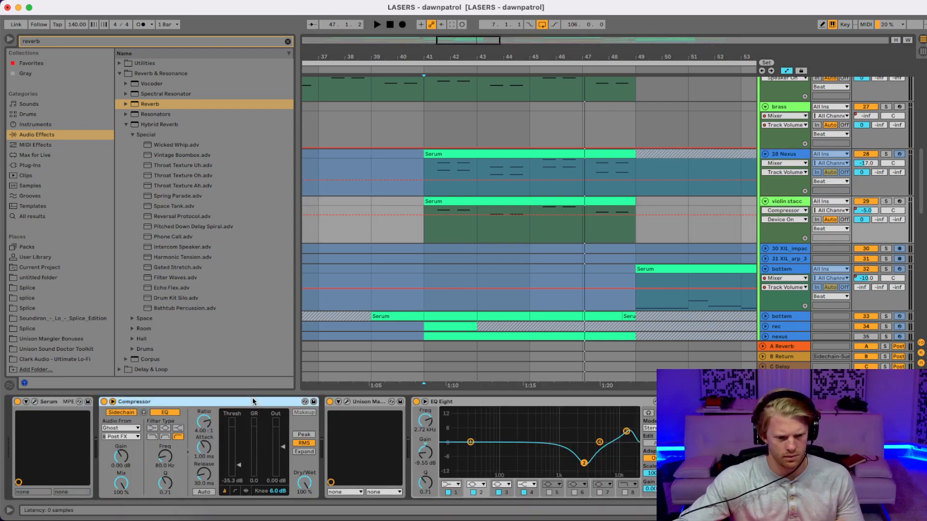
pyautogui.click(778, 165)
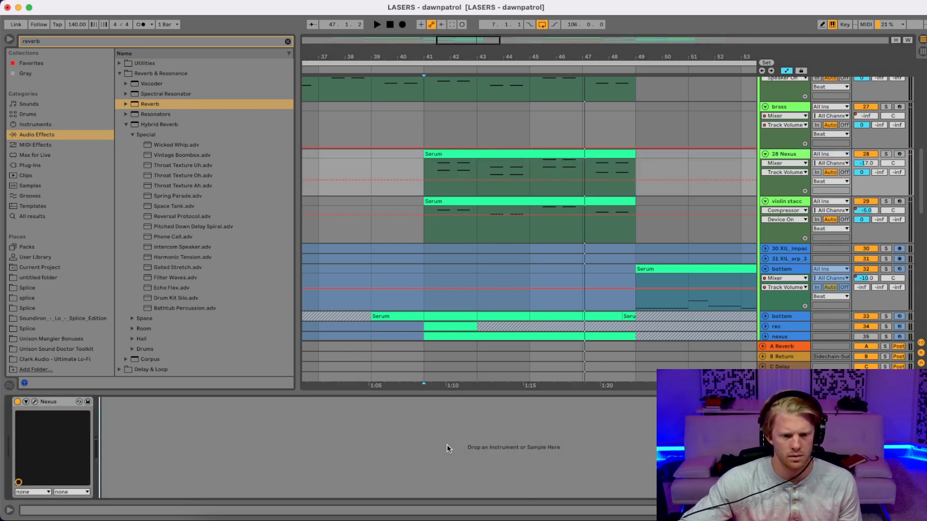
pyautogui.press('super+v')
# Step: Place brass track 26's sidechain Compressor directly after Serum, ahead of the Unison plug-in, and turn it on
pyautogui.scroll(2, 699, 203)
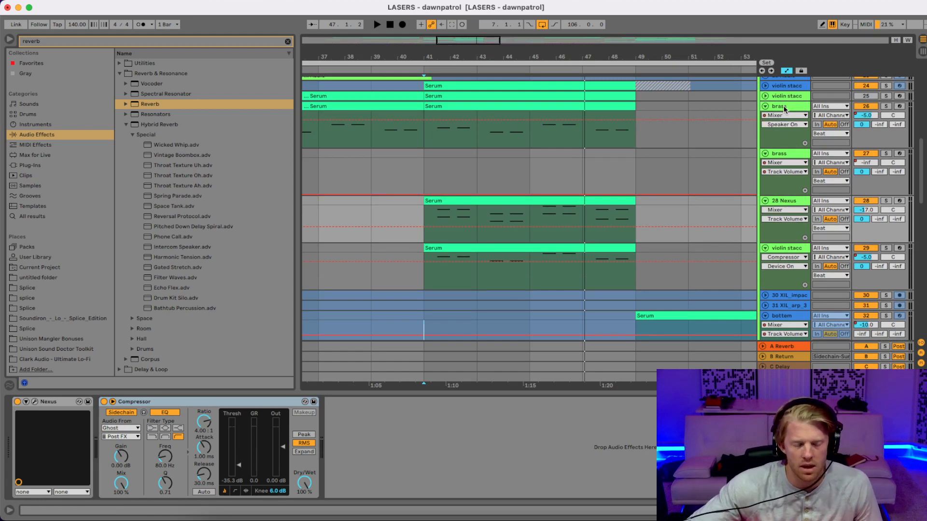
pyautogui.click(785, 109)
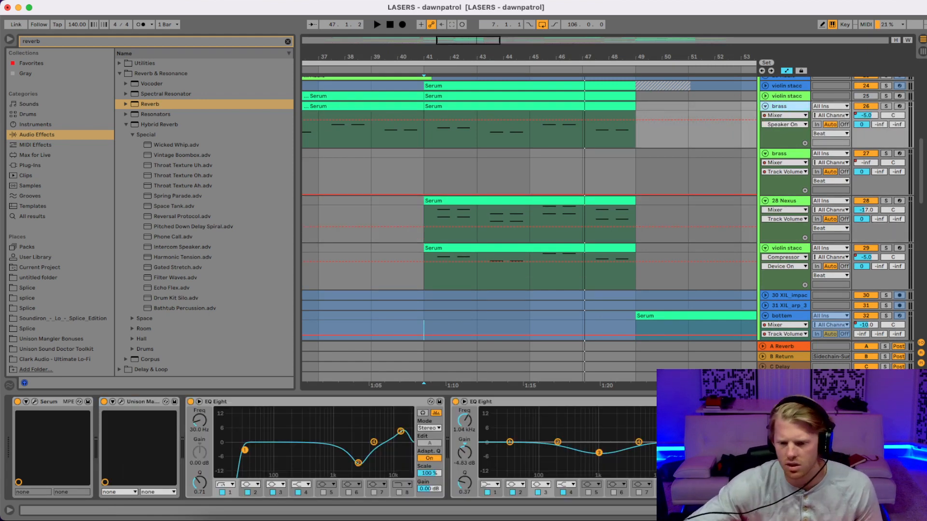
pyautogui.moveTo(151, 104); pyautogui.dragTo(99, 422)
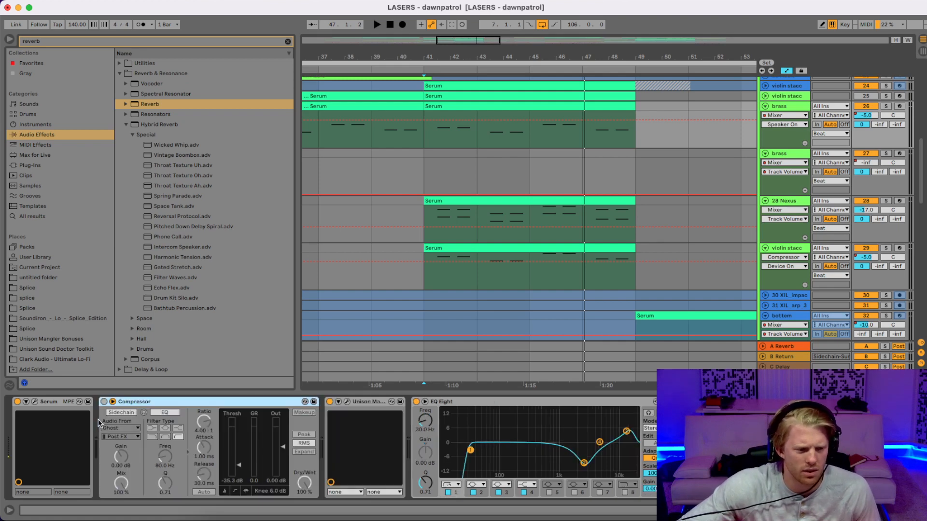
# Step: Move violin stacc track 24's sidechain Compressor directly after Serum in the device chain
pyautogui.scroll(3, 789, 179)
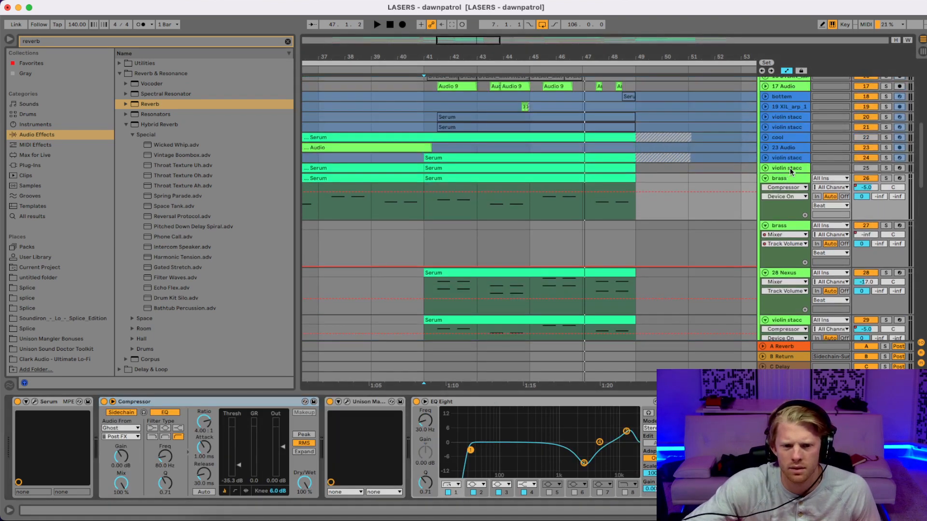
pyautogui.click(787, 169)
pyautogui.click(787, 162)
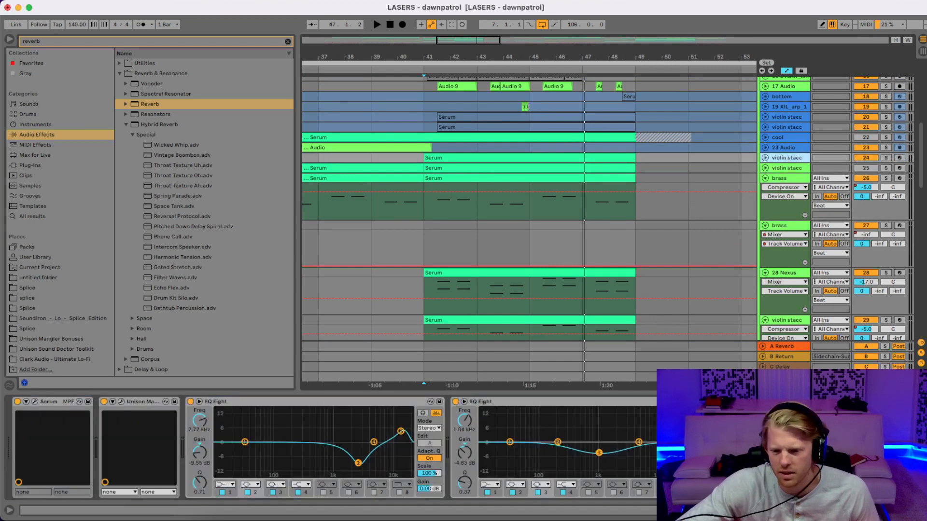
pyautogui.click(114, 436)
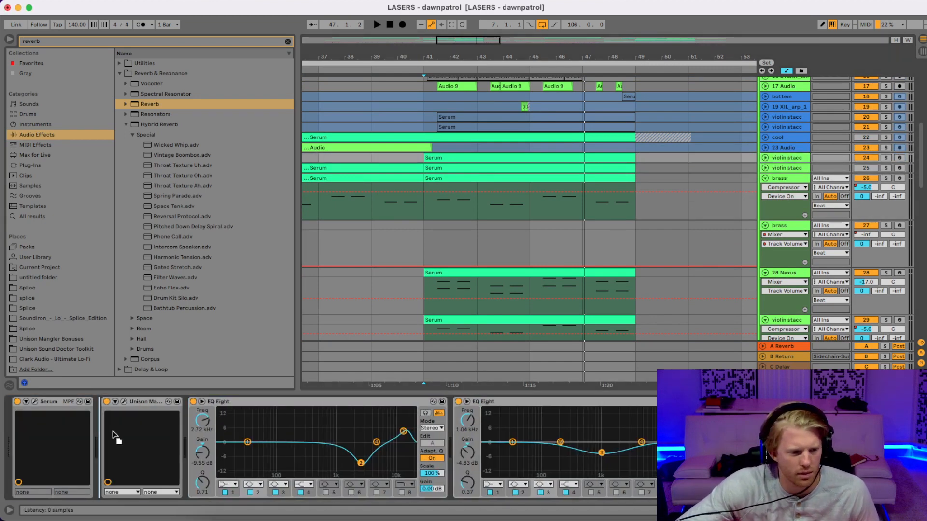
pyautogui.press('super+v')
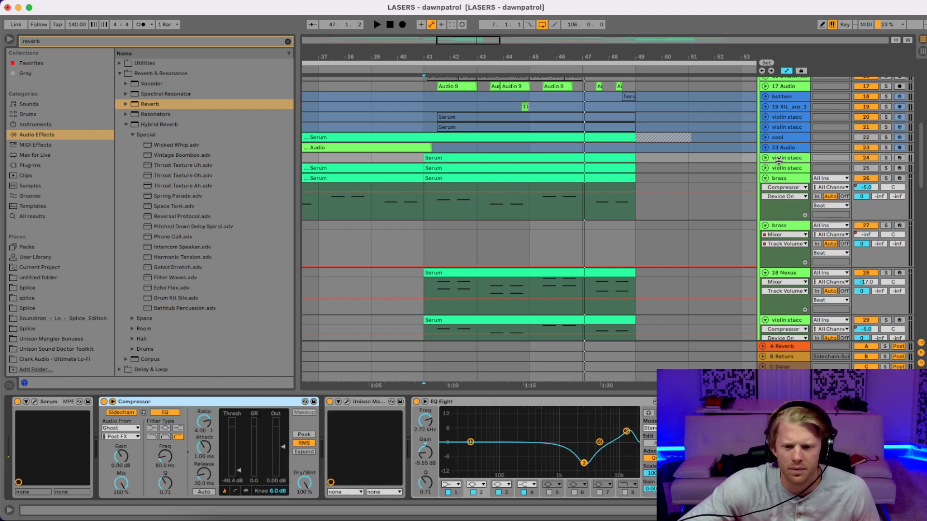
# Step: Unfreeze the 23 Audio track with the Utility and Compressor on it
pyautogui.click(793, 149)
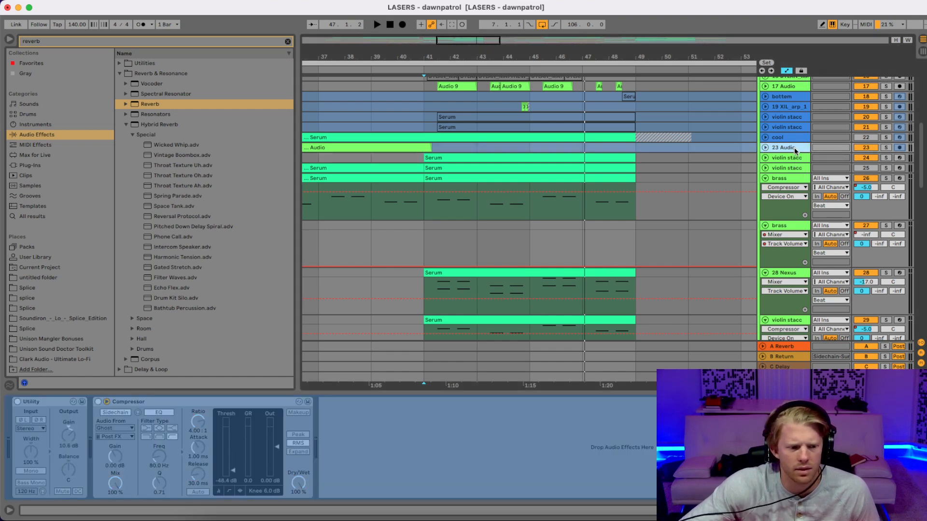
pyautogui.rightClick(425, 435)
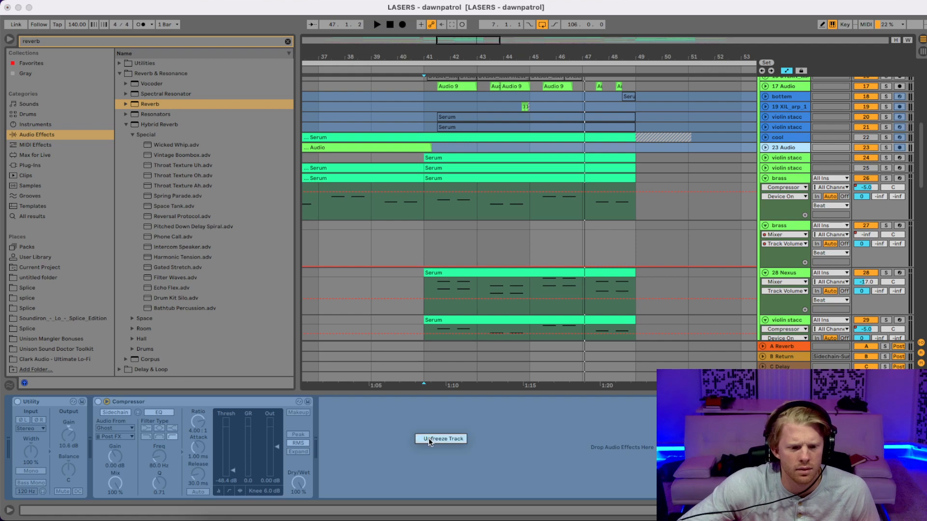
pyautogui.click(430, 439)
pyautogui.scroll(1, 787, 170)
pyautogui.scroll(3, 787, 171)
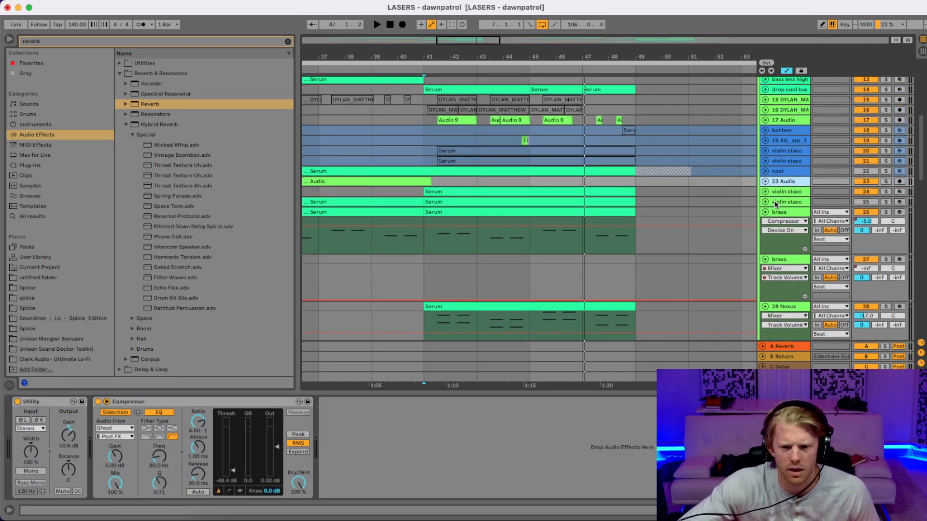
# Step: Freeze tracks 24 through 29 together, from the upper violin stacc through the violin stacc below 28 Nexus
pyautogui.scroll(-2, 787, 179)
pyautogui.click(787, 170)
pyautogui.scroll(-5, 787, 203)
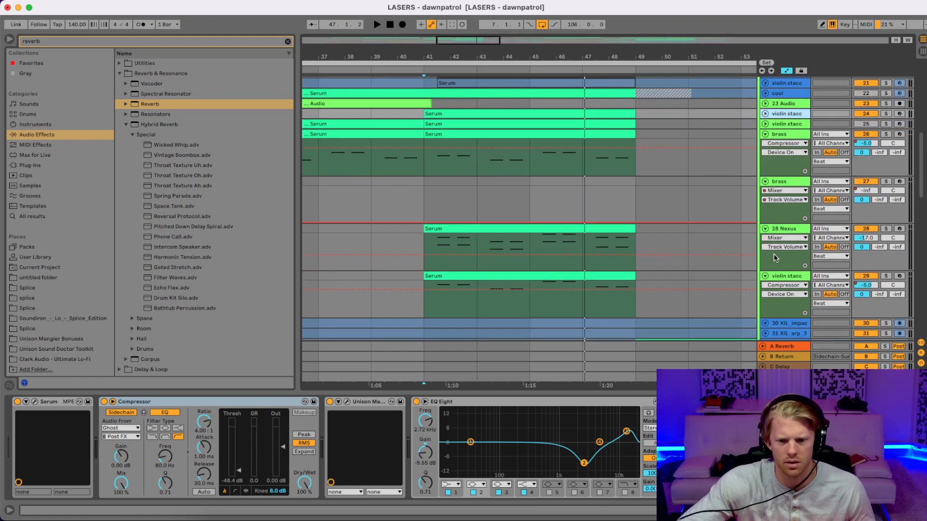
pyautogui.click(781, 280)
pyautogui.rightClick(782, 280)
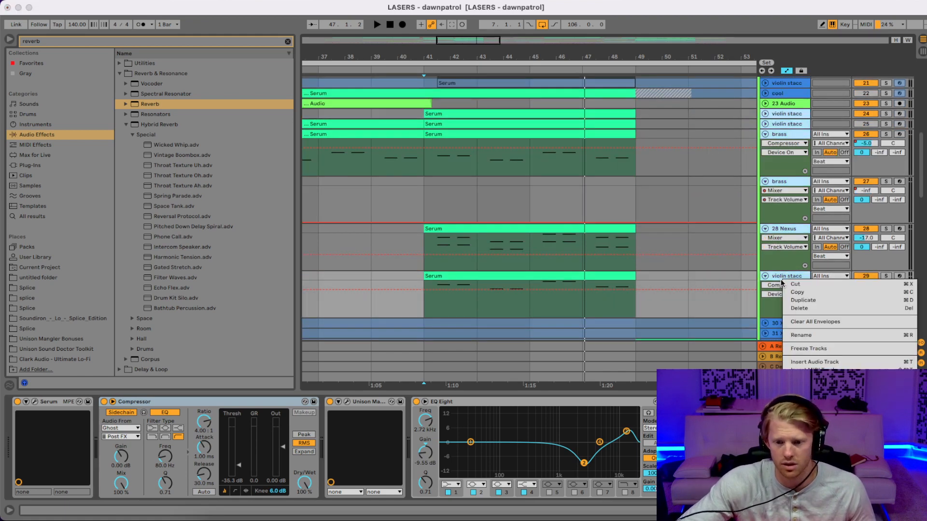
pyautogui.click(795, 348)
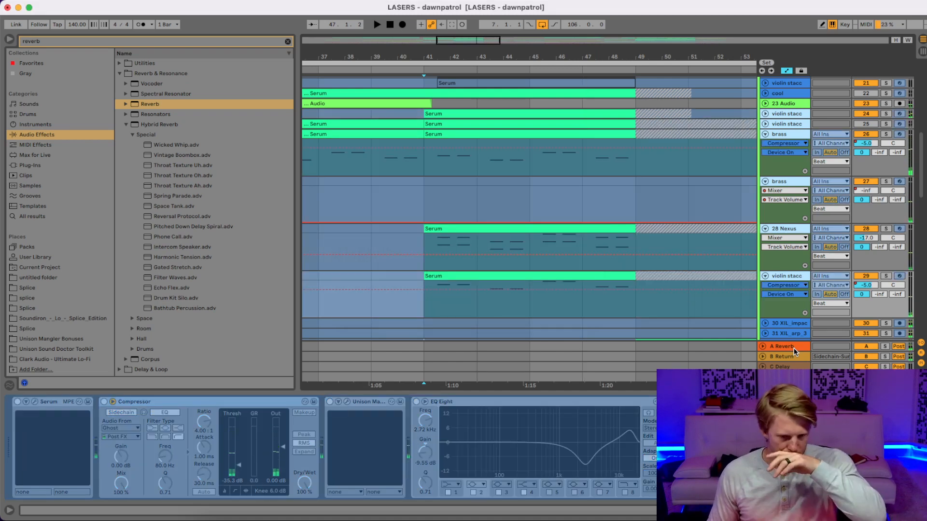
# Step: Collapse the expanded tracks and fold the Beat and Vocals groups
pyautogui.keyDown('alt'); pyautogui.click(764, 182); pyautogui.keyUp('alt')
pyautogui.scroll(10, 690, 224)
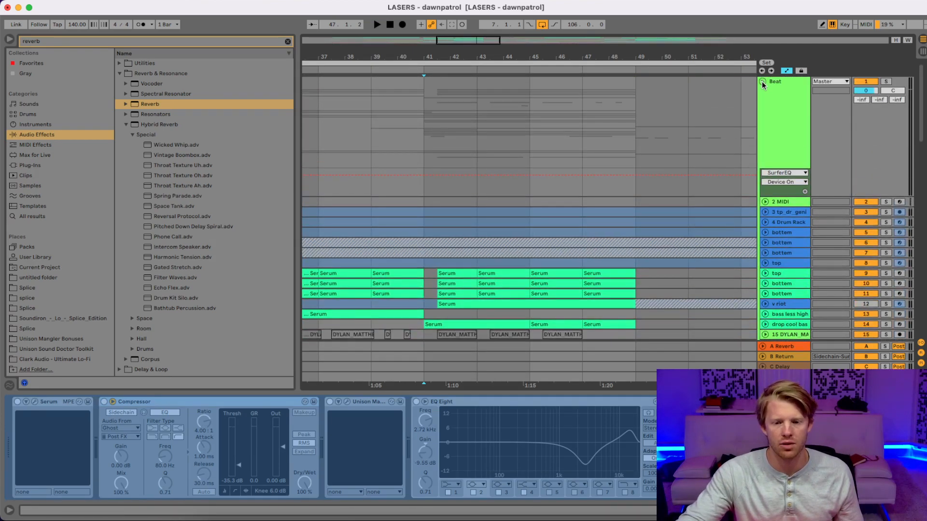
pyautogui.click(763, 82)
pyautogui.click(763, 173)
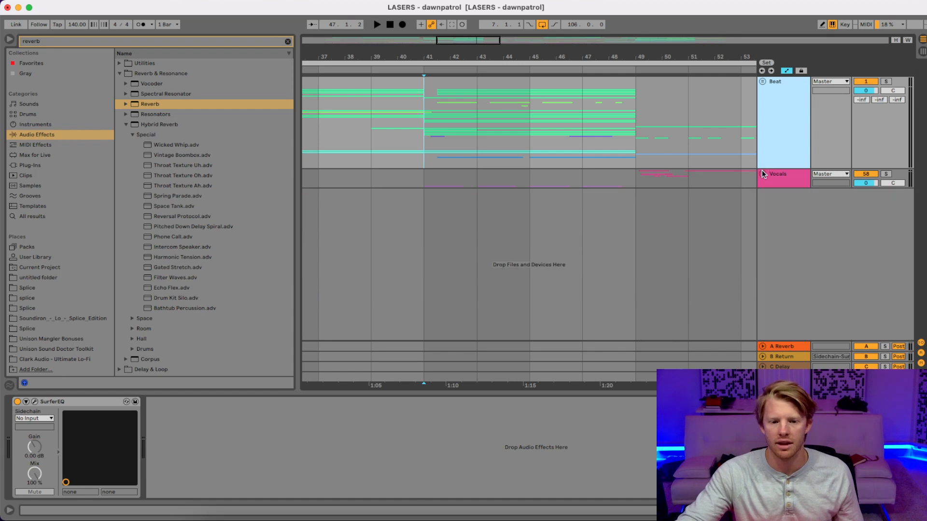
# Step: Select the whole looped section of the arrangement from bar 7 and save the project
pyautogui.moveTo(686, 50); pyautogui.dragTo(449, 53)
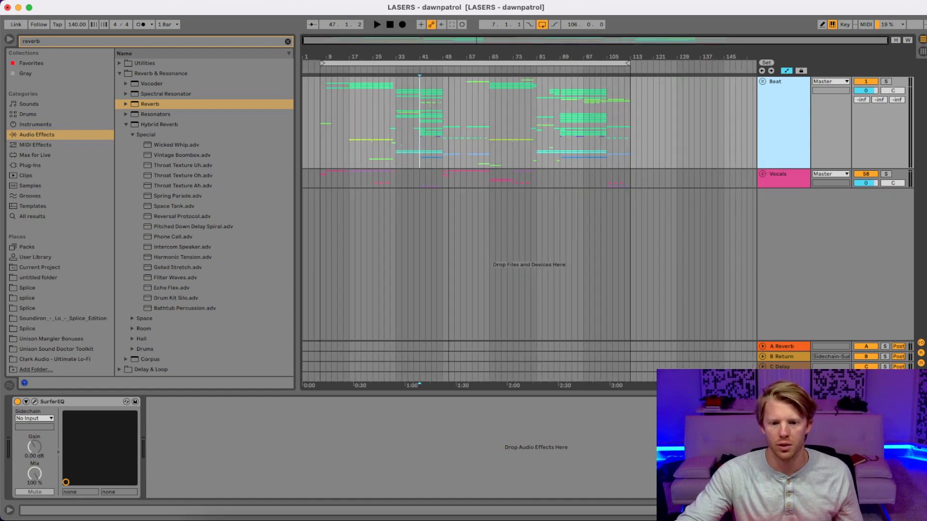
pyautogui.click(444, 63)
pyautogui.press('super+s')
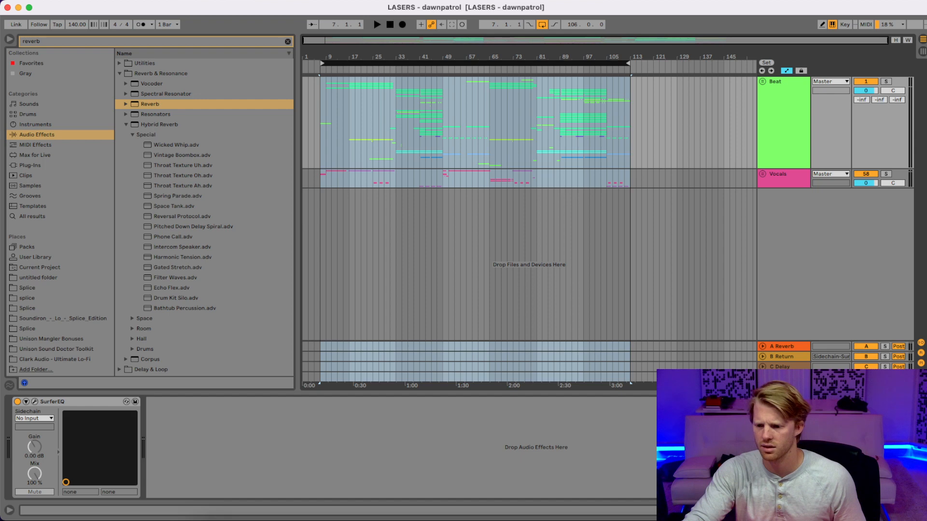
# Step: Play the arrangement from bar 31 and check the master levels in the Ozone 8 Maximizer, closing its window when done
pyautogui.click(390, 125)
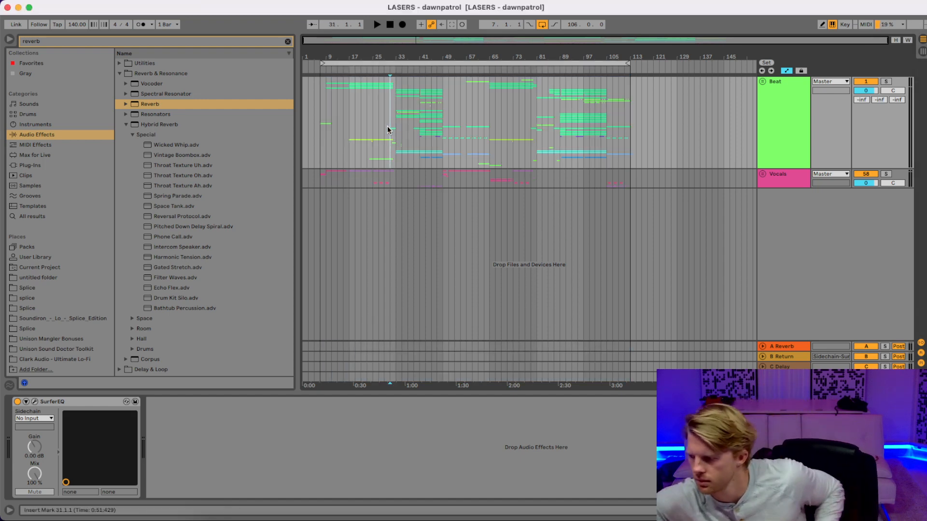
pyautogui.press('space')
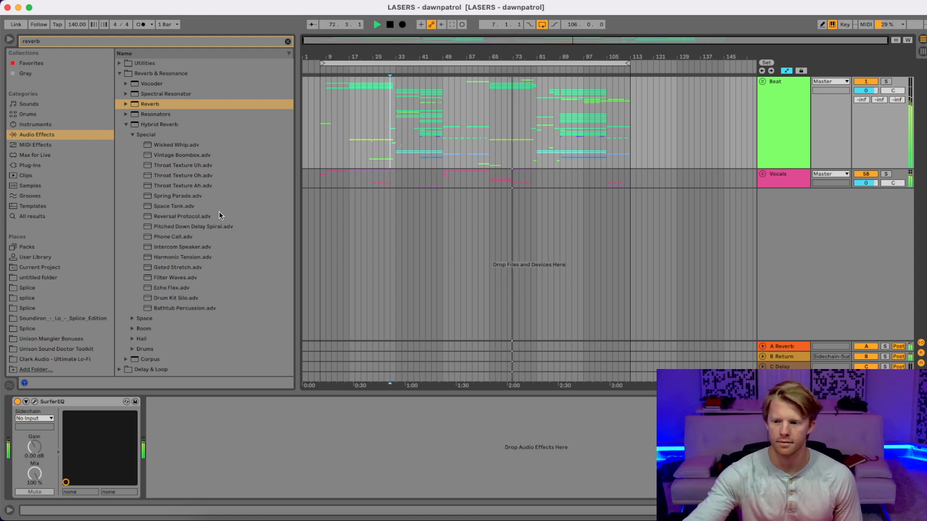
pyautogui.click(783, 377)
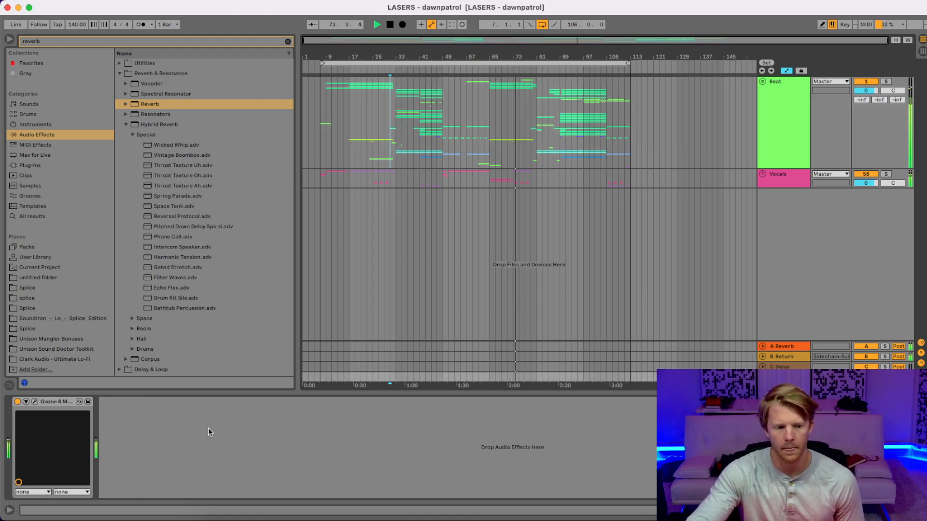
pyautogui.click(35, 402)
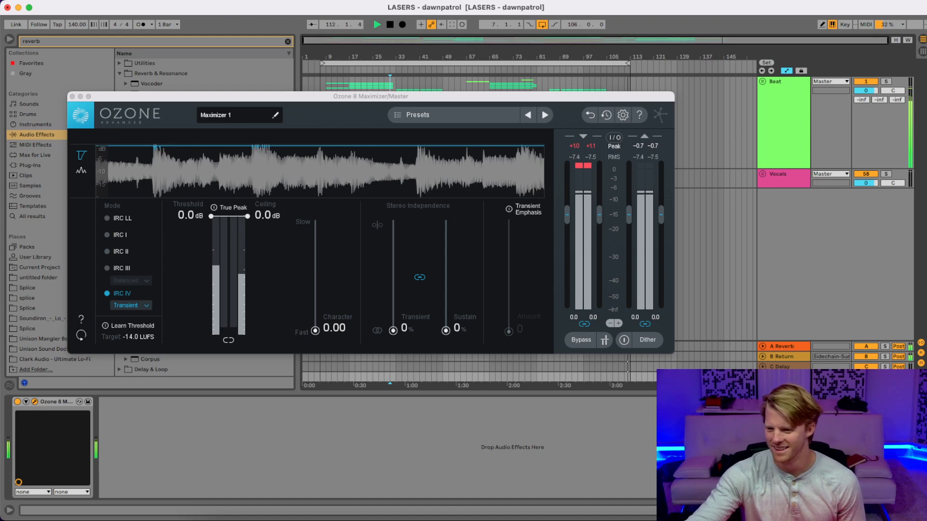
pyautogui.press('super+Tab')
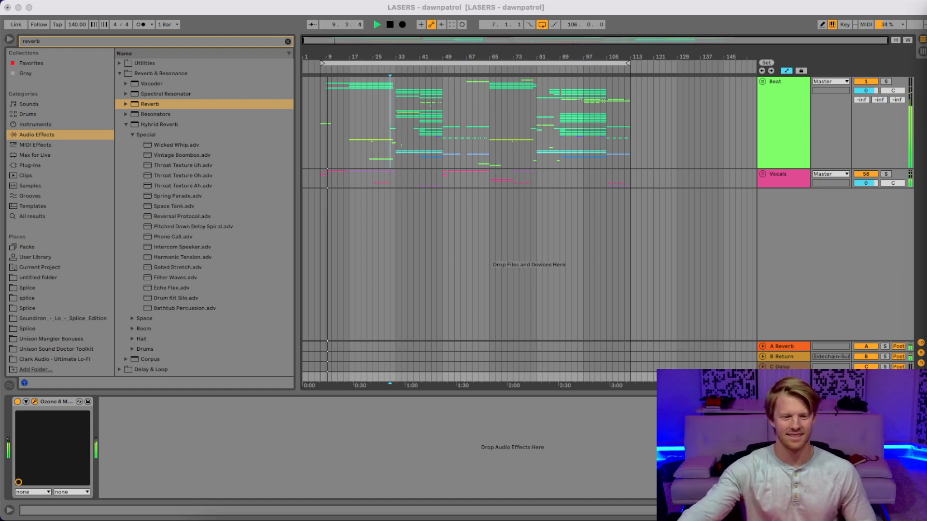
pyautogui.click(86, 101)
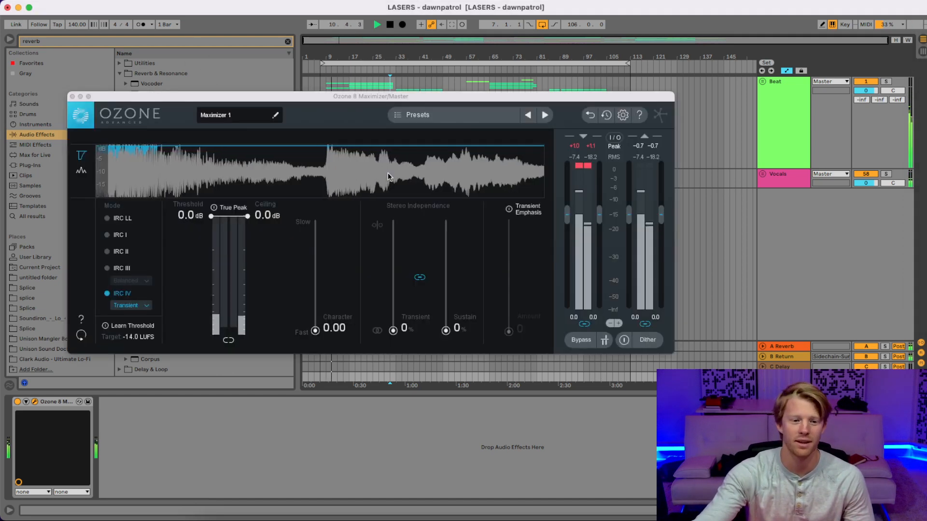
pyautogui.click(72, 96)
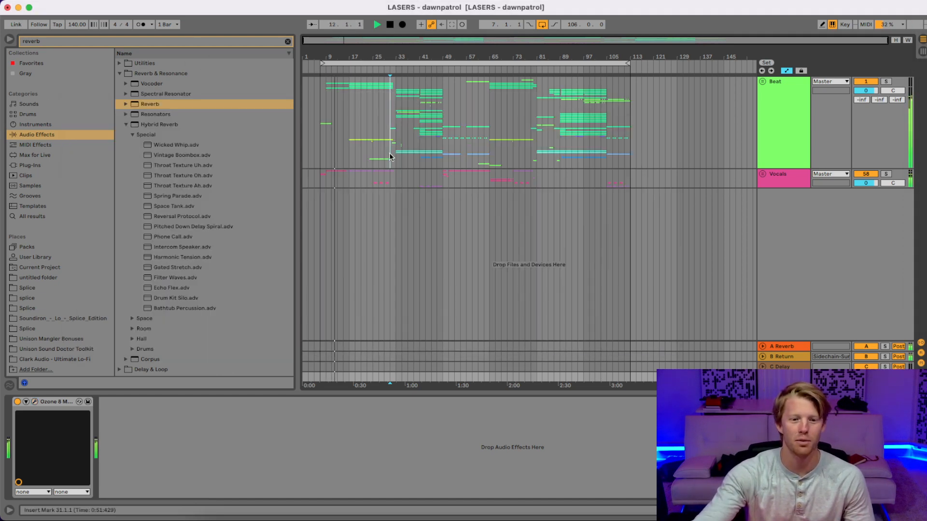
# Step: Select the whole looped section and play its opening briefly from bar 7
pyautogui.click(414, 187)
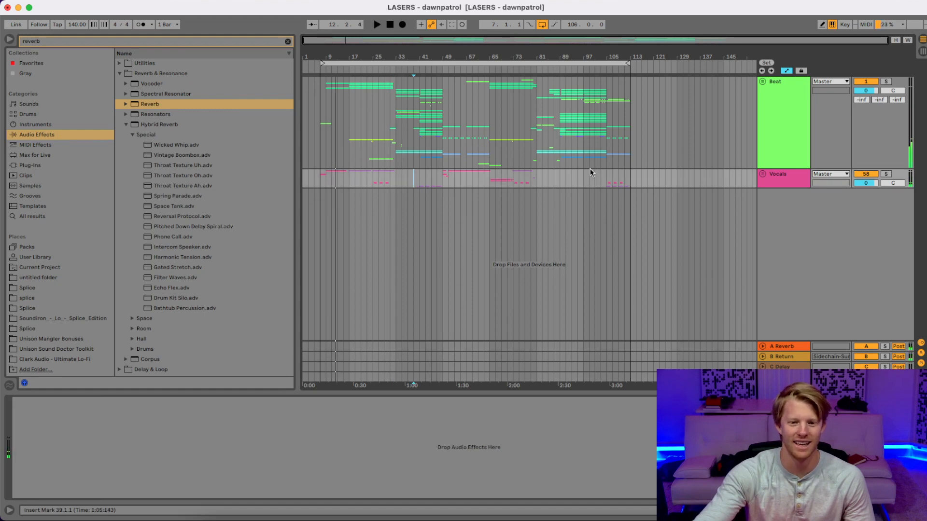
pyautogui.click(356, 62)
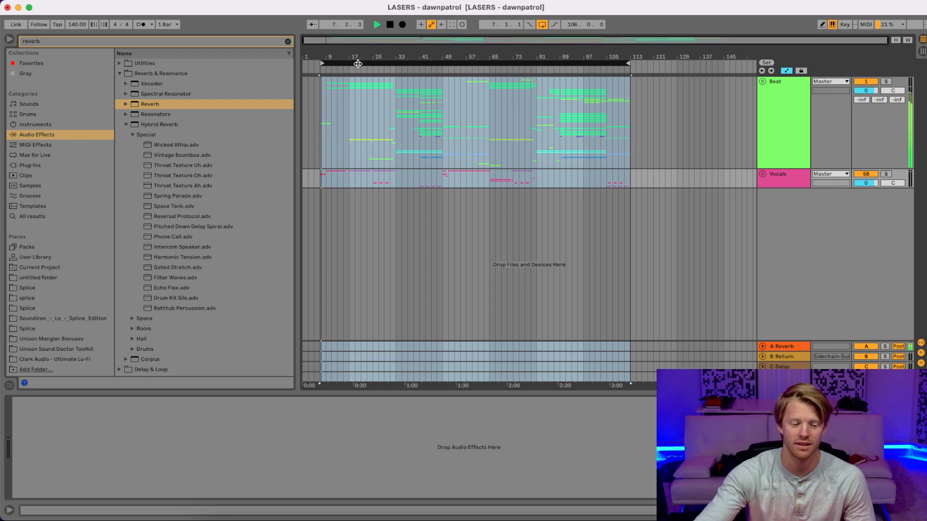
pyautogui.press('space')
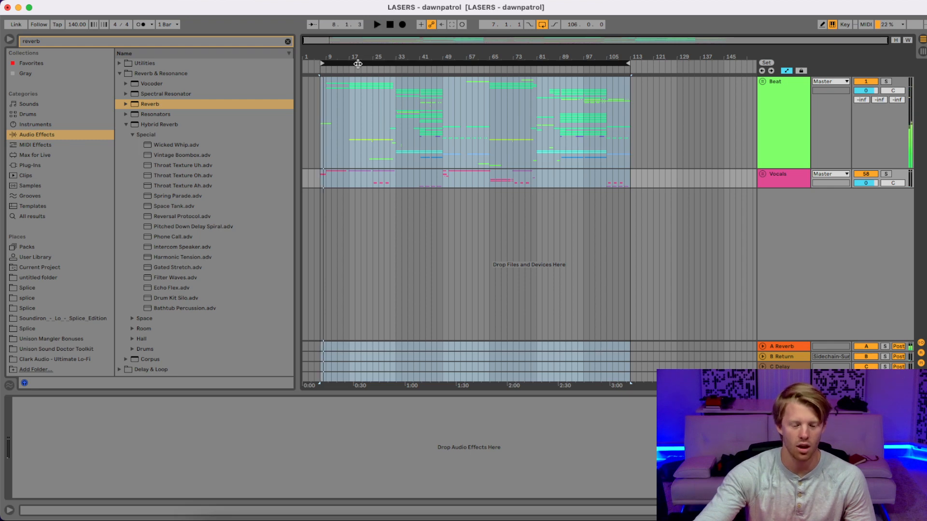